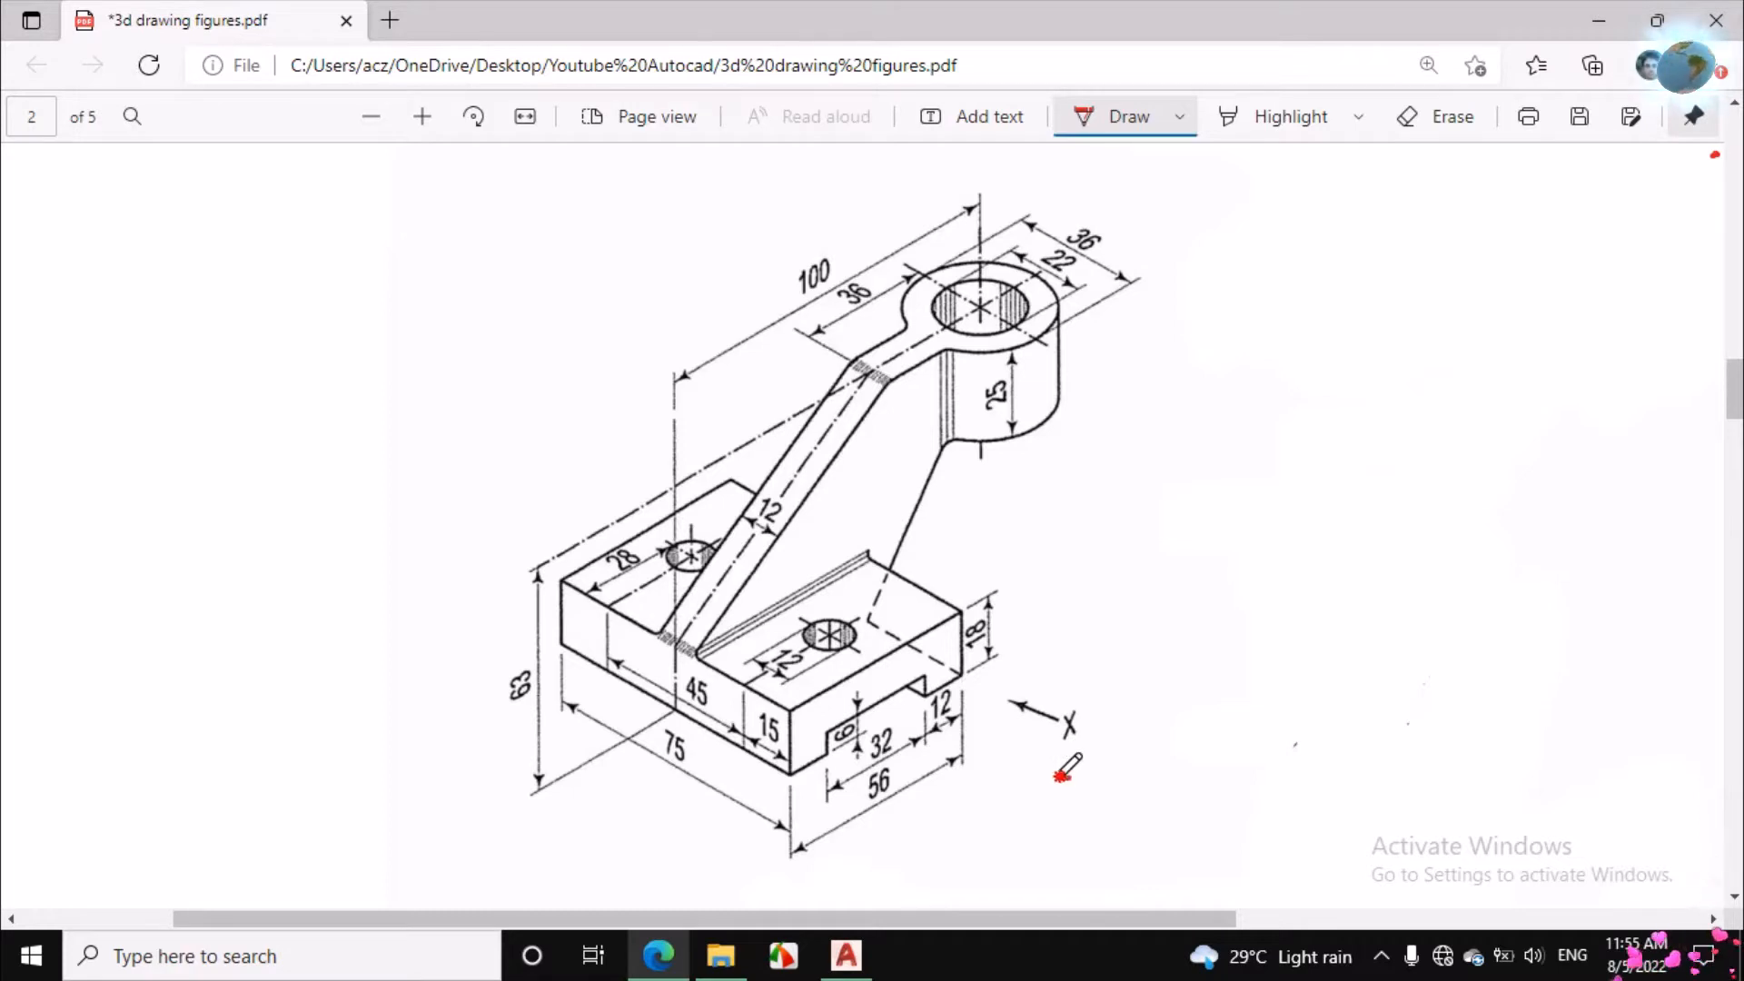
Step: Sketch a red arrow beside the X view direction and trace the notched end face of the base in red
mouse_move(1061, 777)
mouse_down()
mouse_move(1026, 722)
mouse_move(1021, 769)
mouse_up()
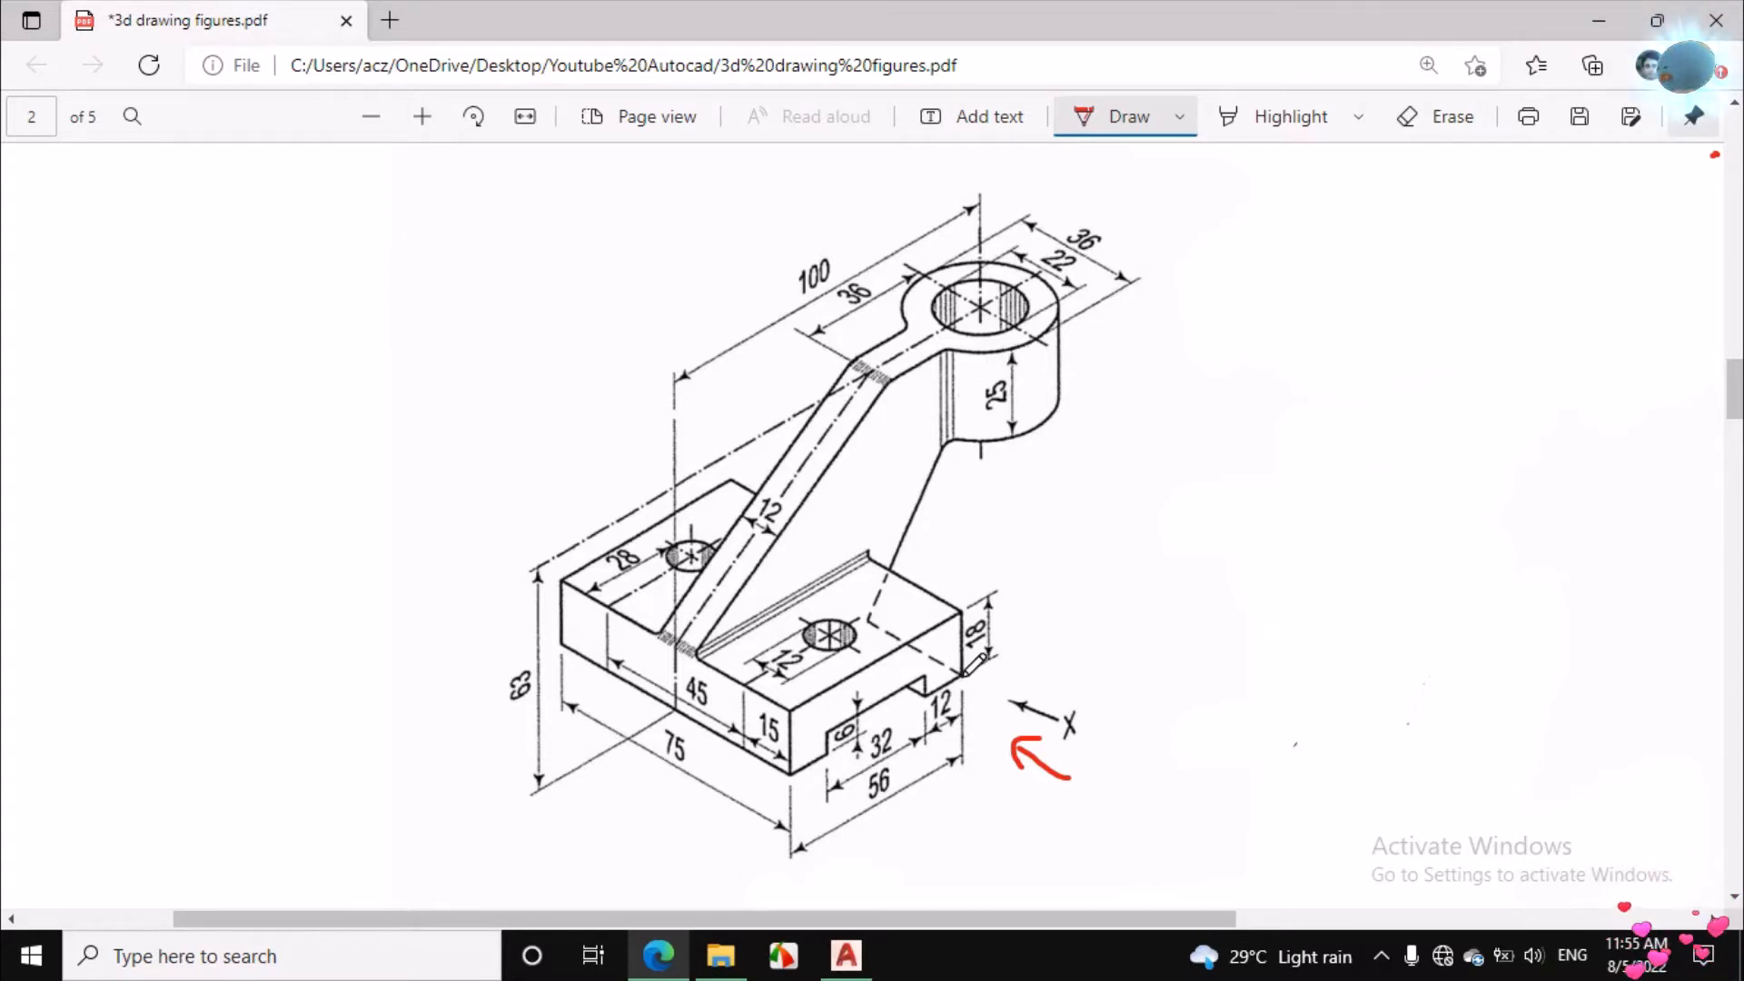
mouse_move(963, 671)
mouse_down()
mouse_move(963, 618)
mouse_move(834, 674)
mouse_move(803, 703)
mouse_move(806, 759)
mouse_move(832, 722)
mouse_move(925, 674)
mouse_move(965, 676)
mouse_up()
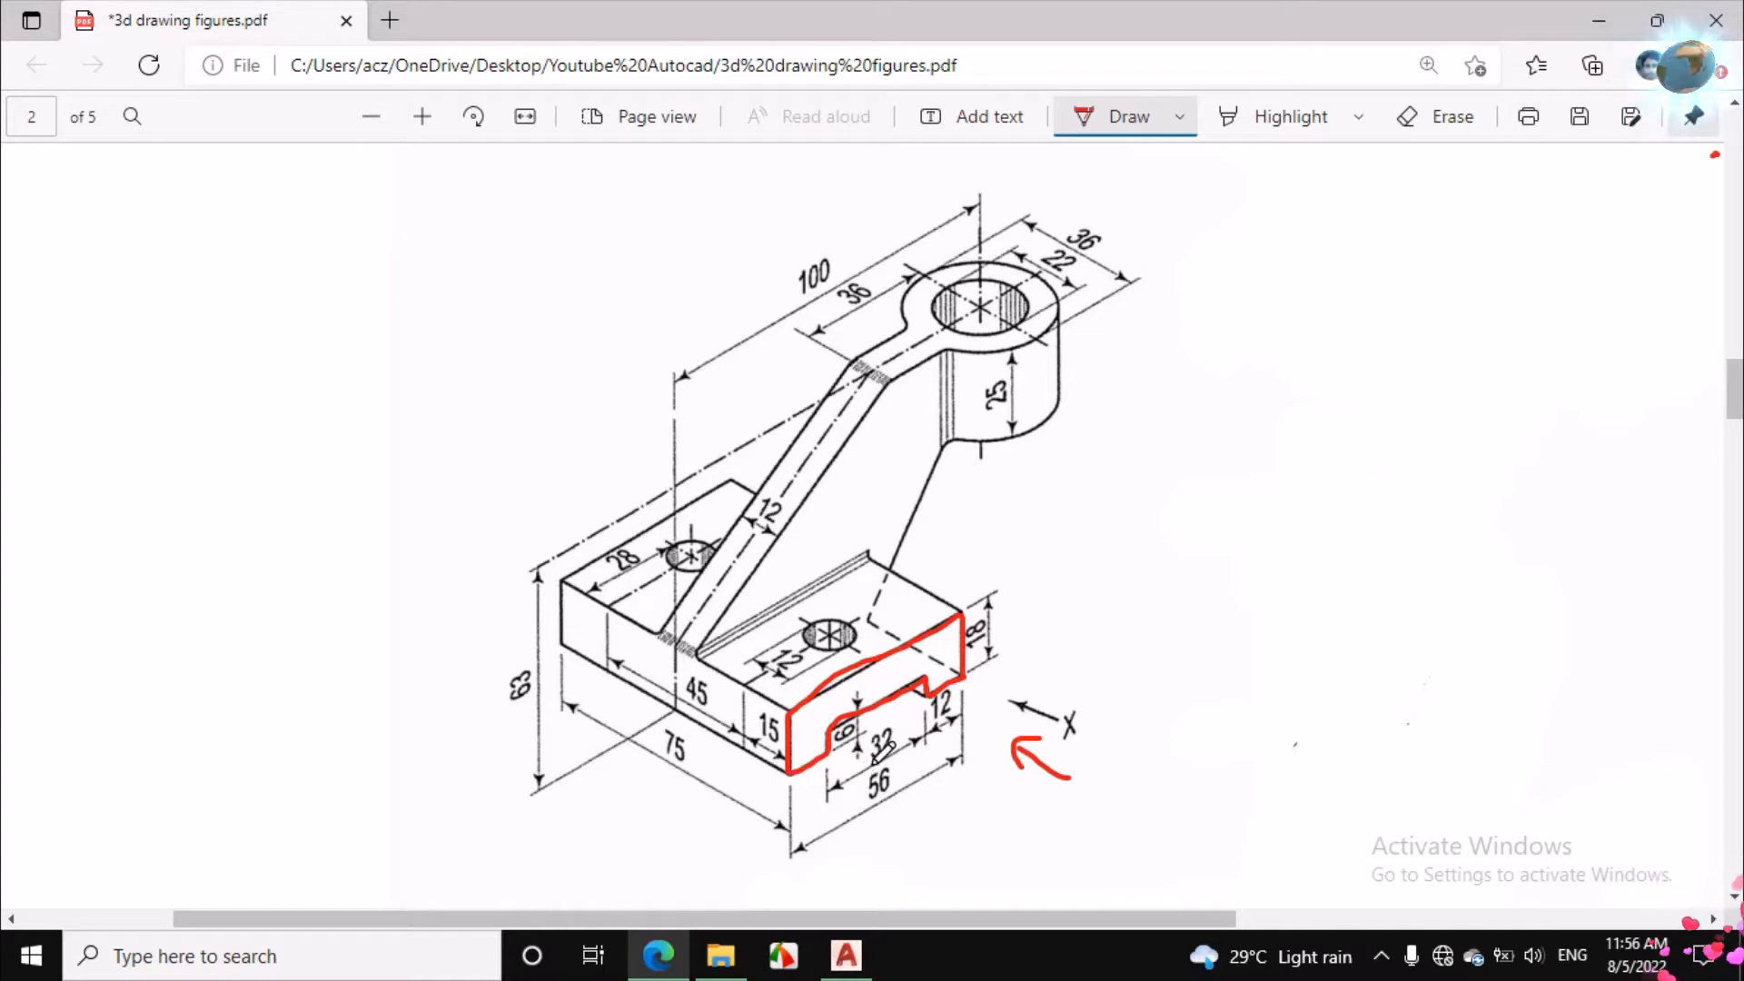
drag(827, 724, 920, 678)
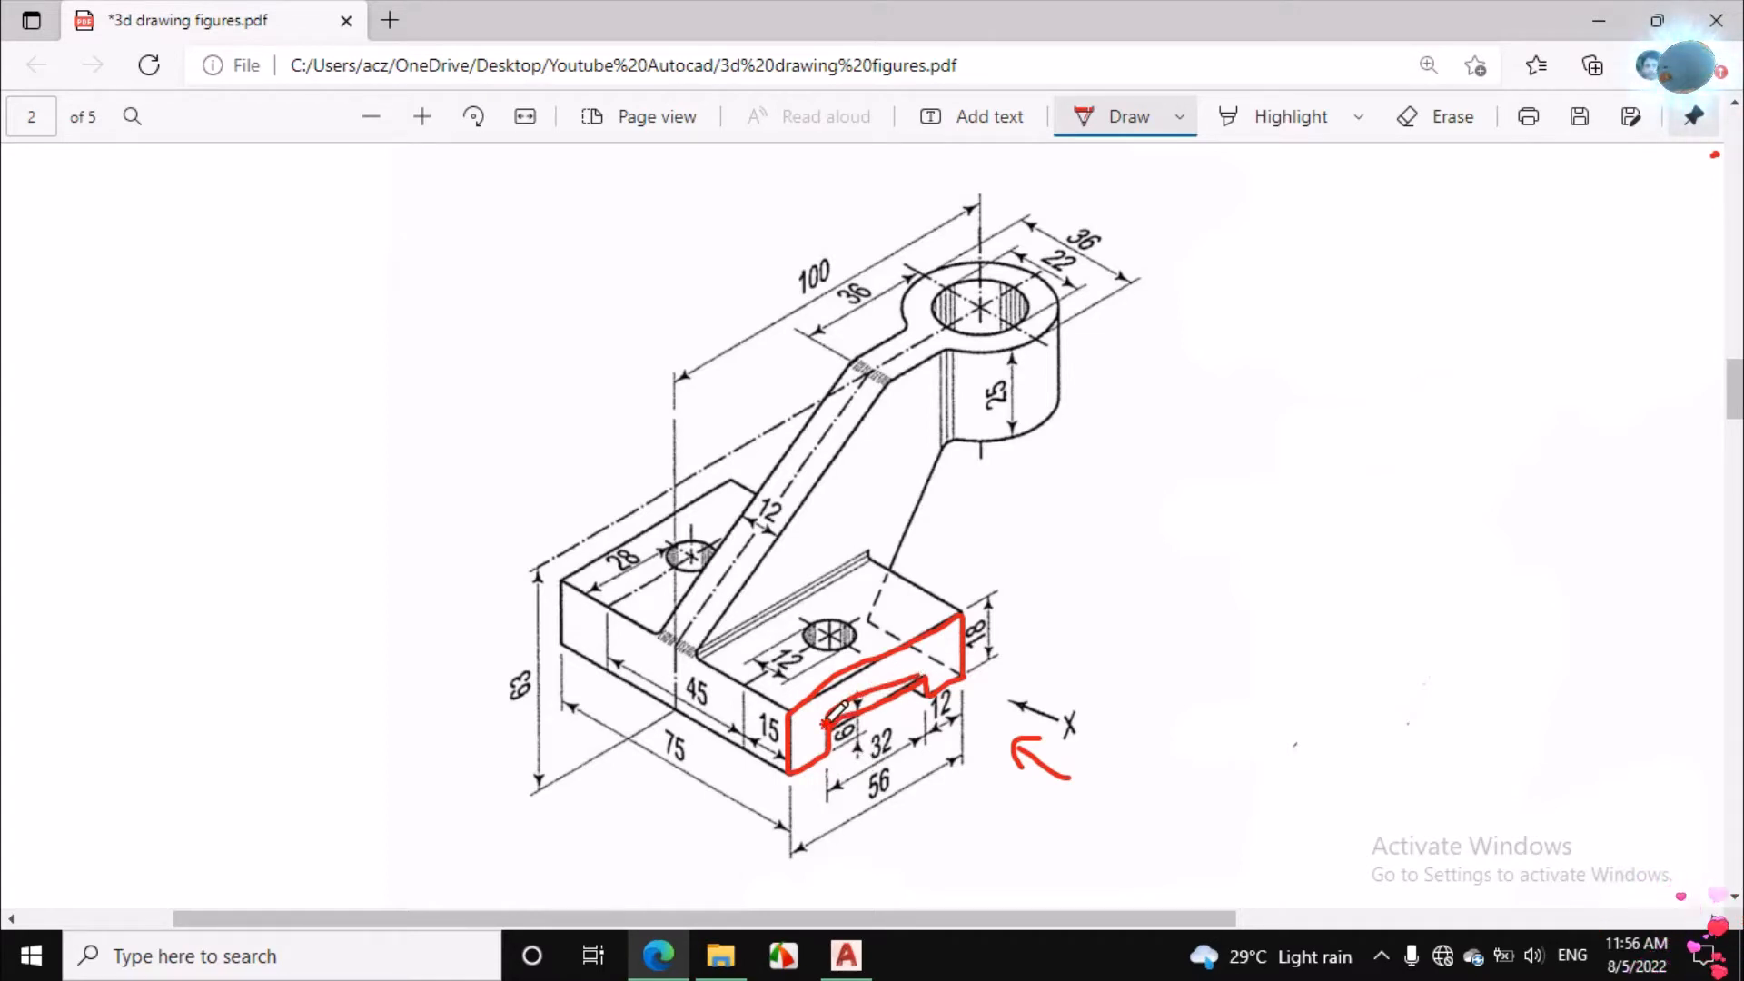
drag(827, 724, 923, 676)
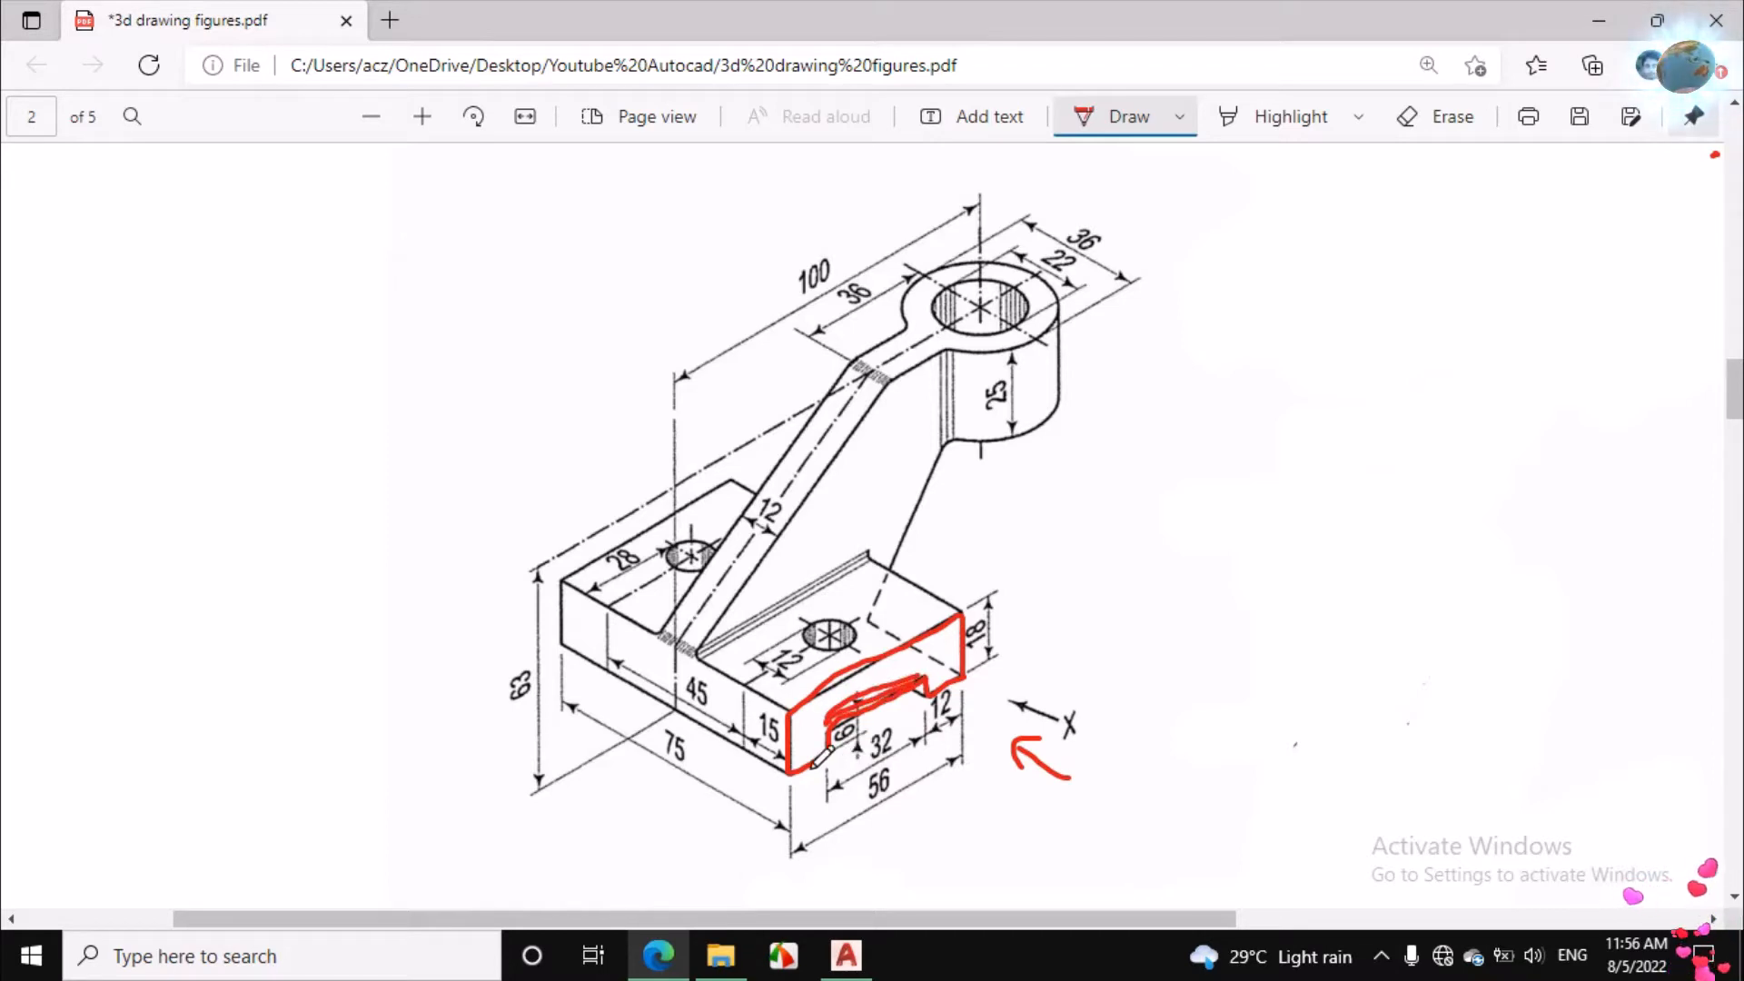
drag(798, 780, 834, 769)
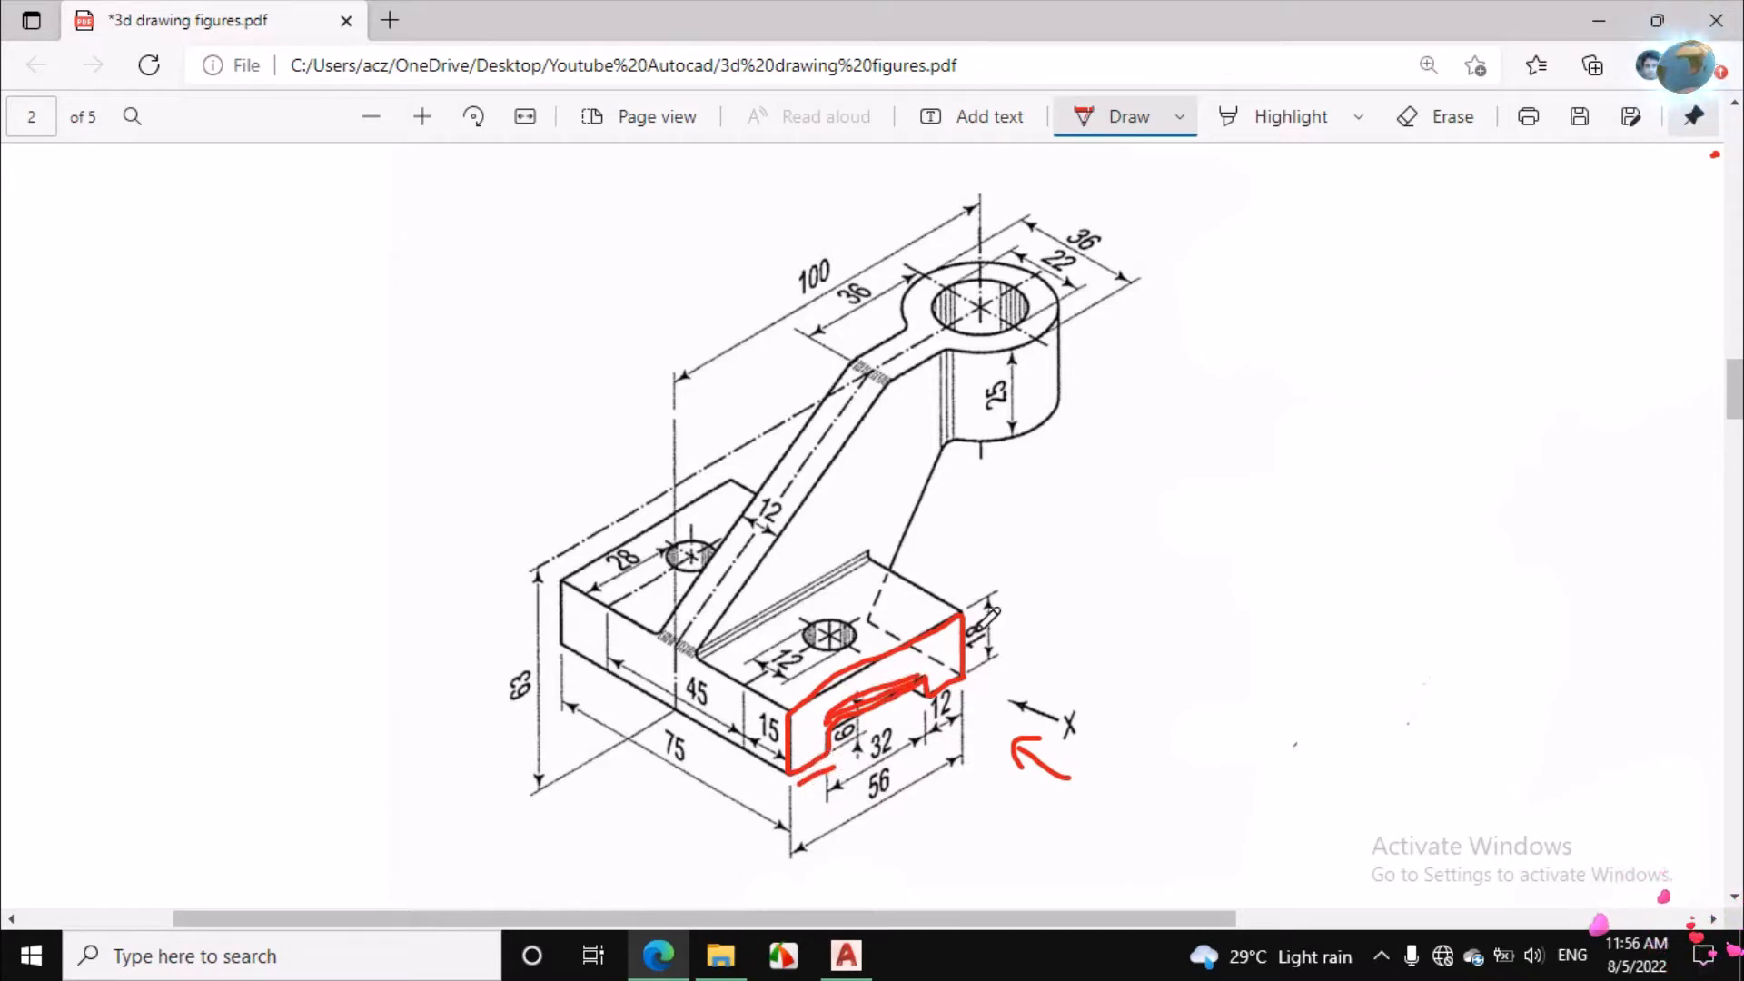
Step: Erase the traced outline of the base's notched end face and retrace its edges in red
click(1436, 116)
mouse_move(925, 602)
mouse_down()
mouse_move(854, 709)
mouse_move(895, 695)
mouse_up()
click(1130, 116)
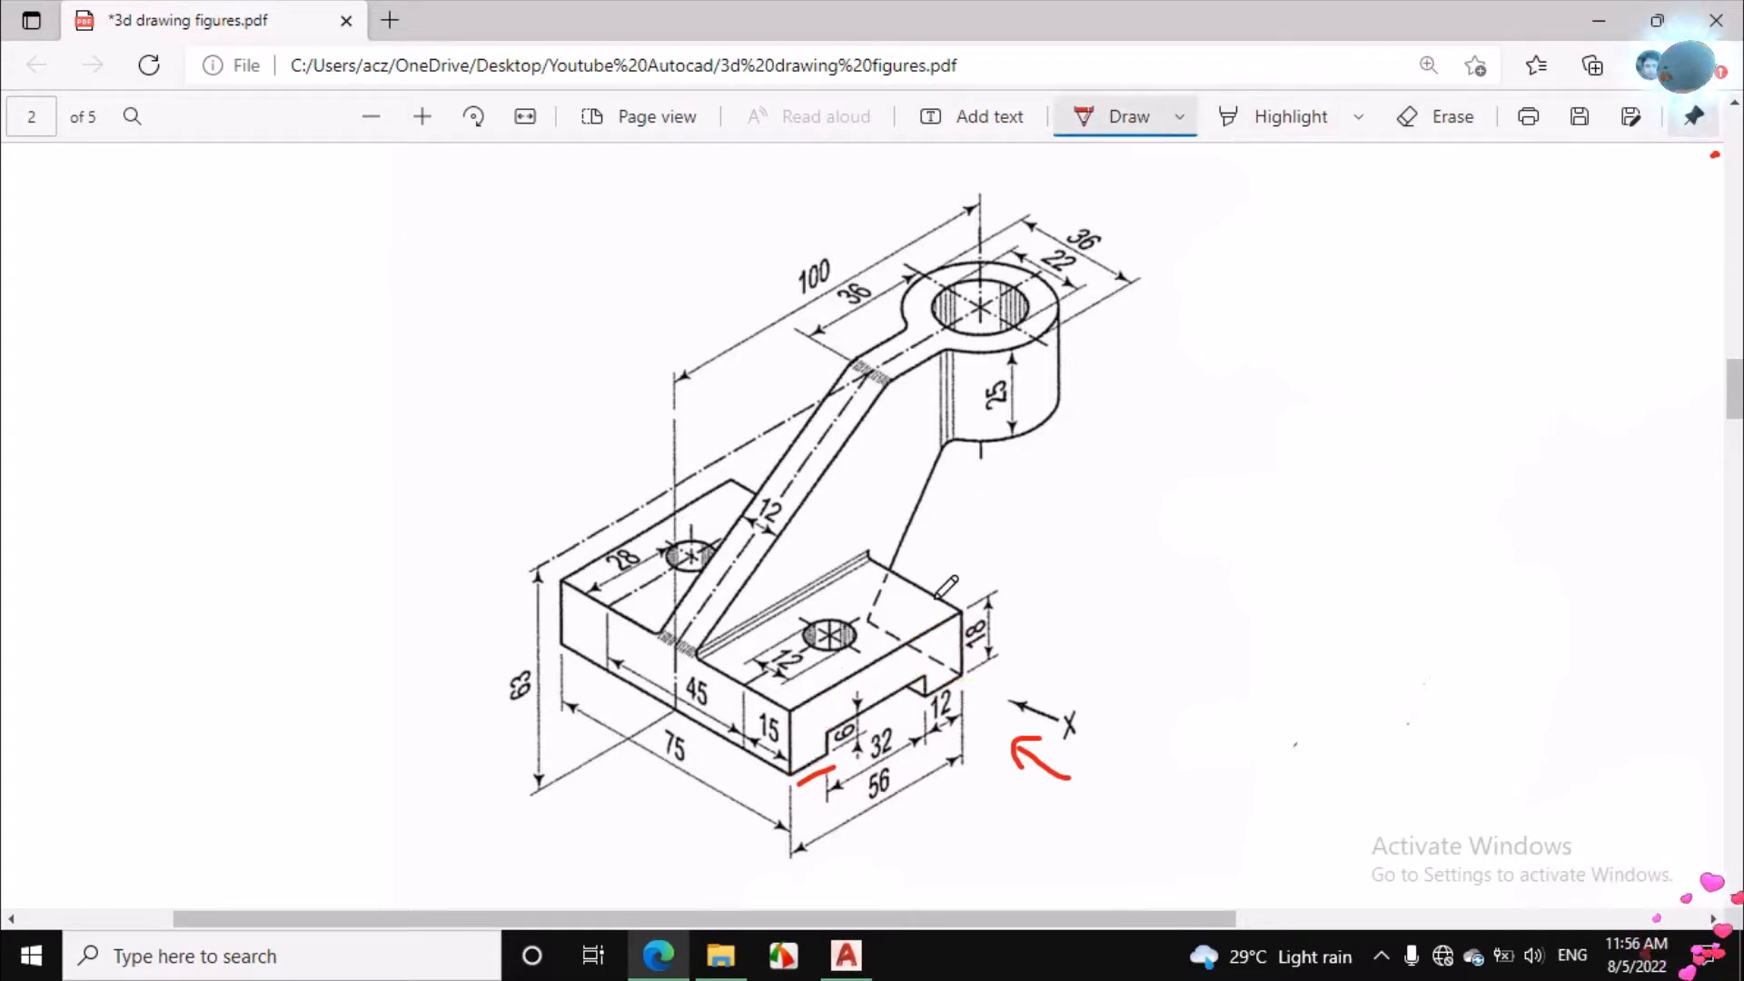
drag(928, 691, 971, 673)
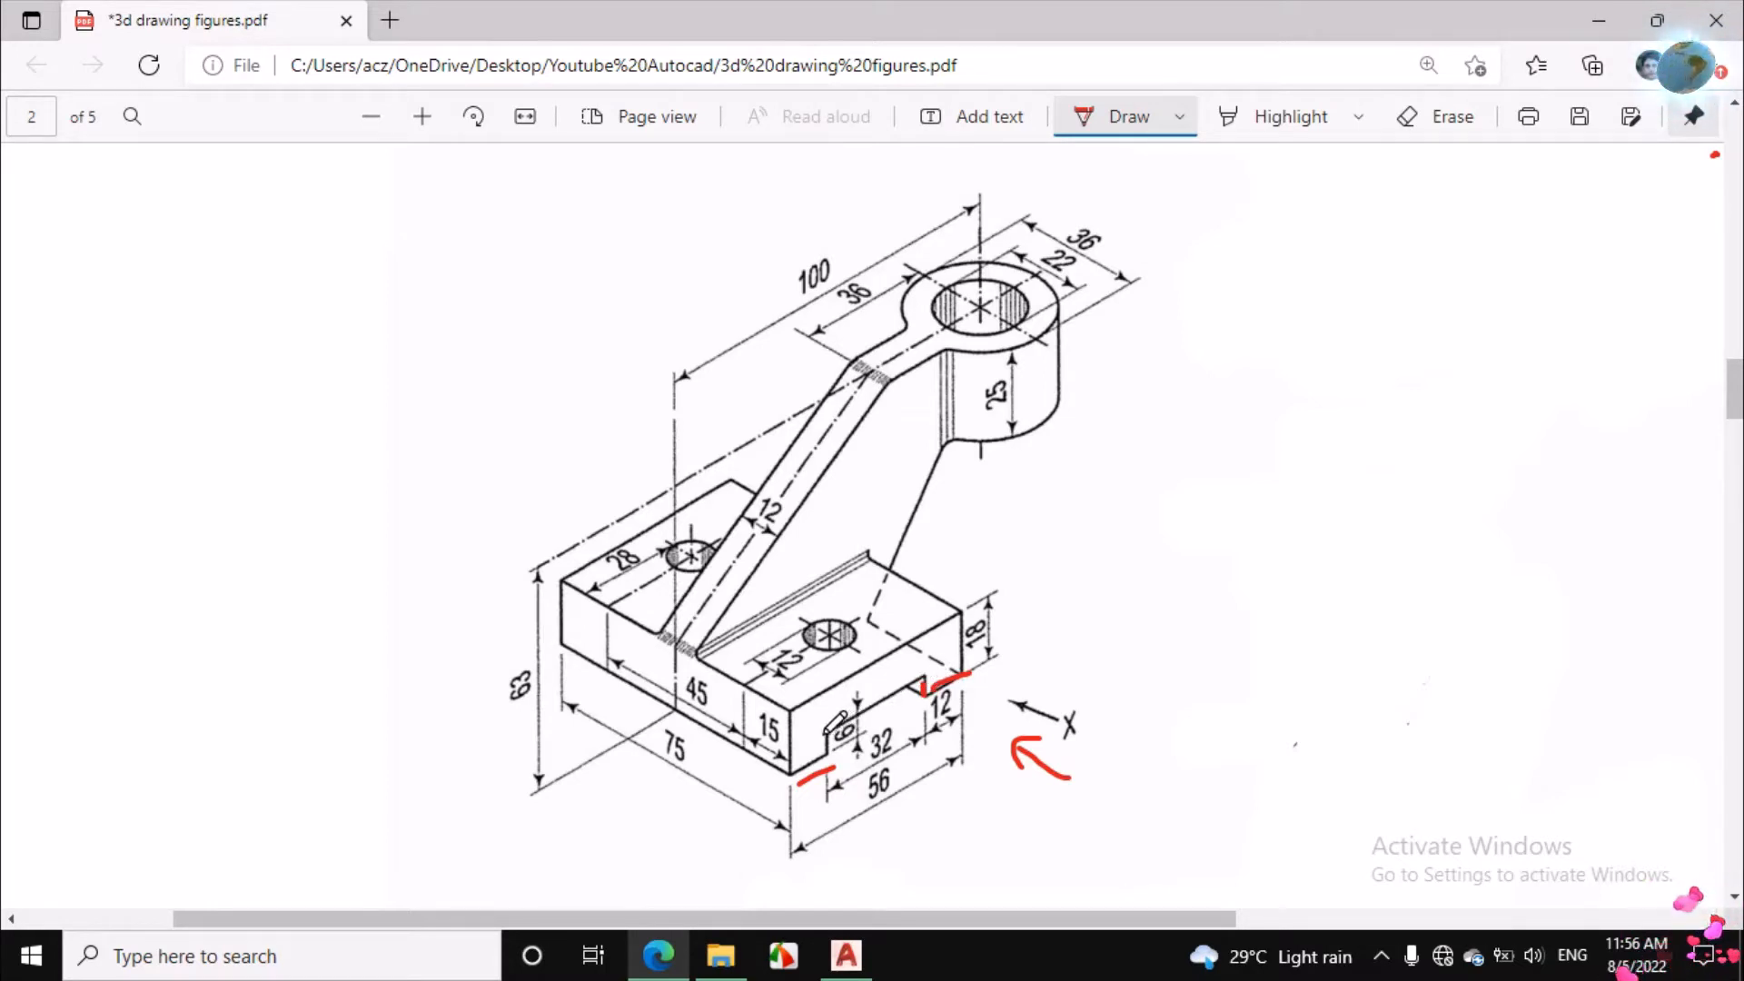
drag(825, 729, 909, 683)
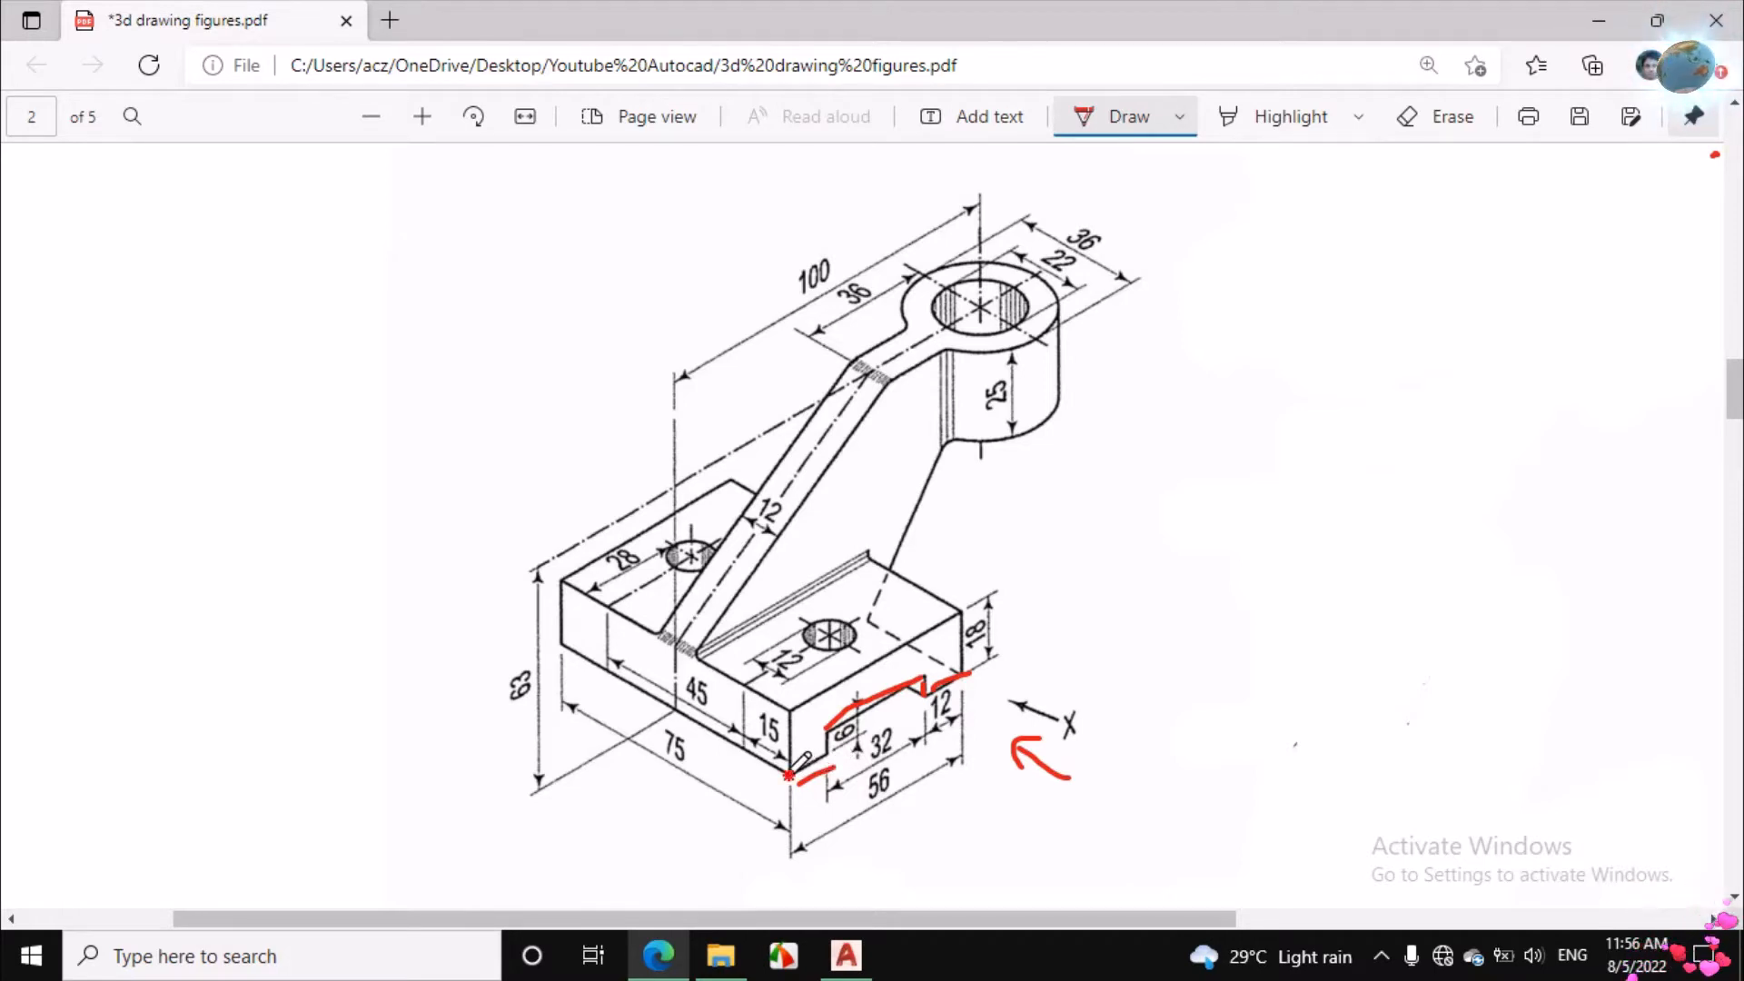
drag(788, 774, 791, 718)
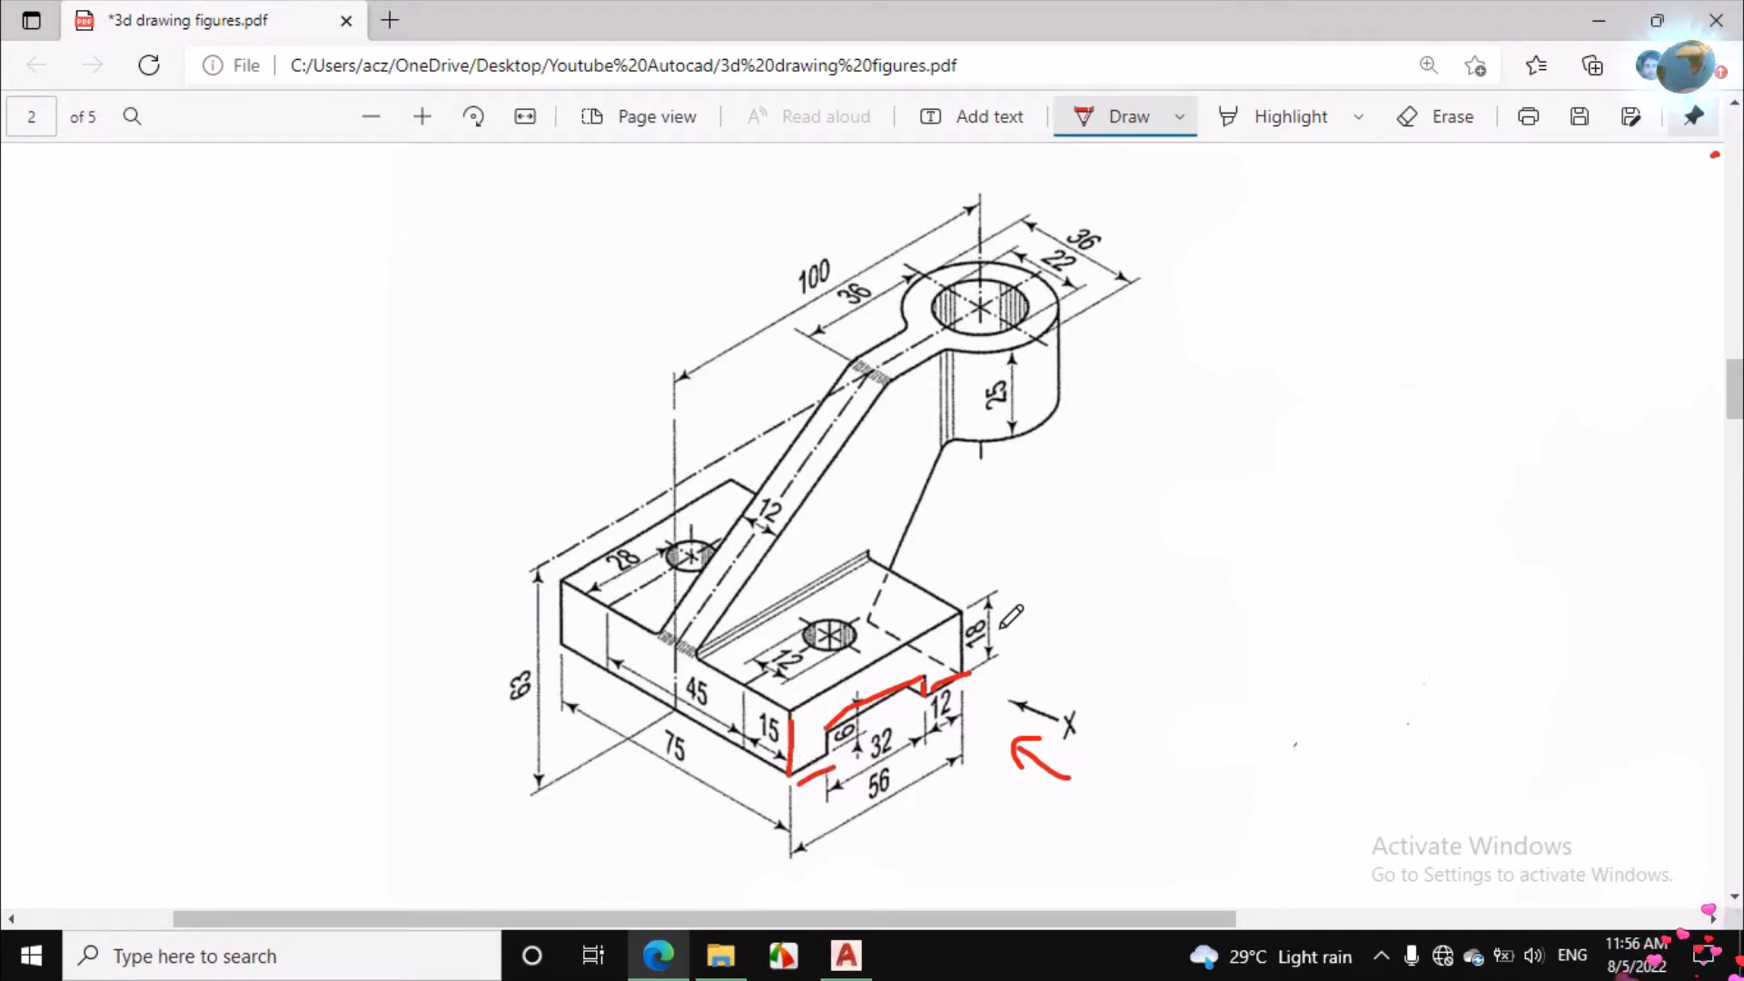
drag(790, 703, 954, 621)
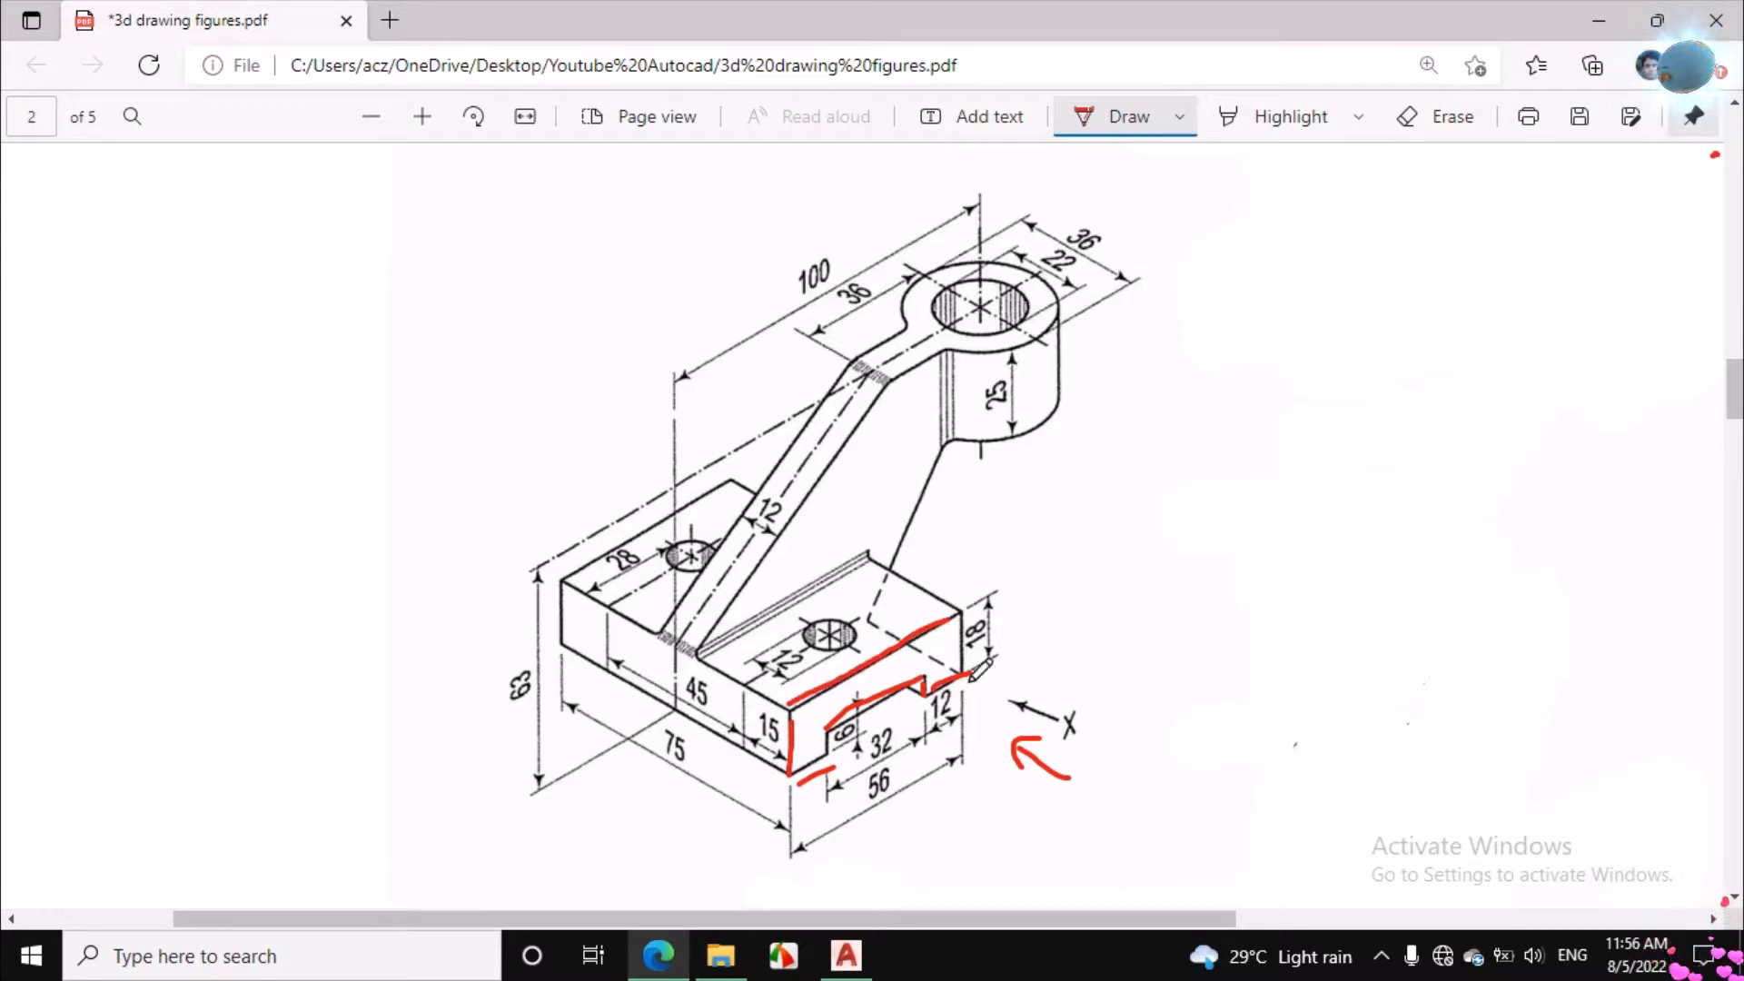
drag(962, 622, 963, 672)
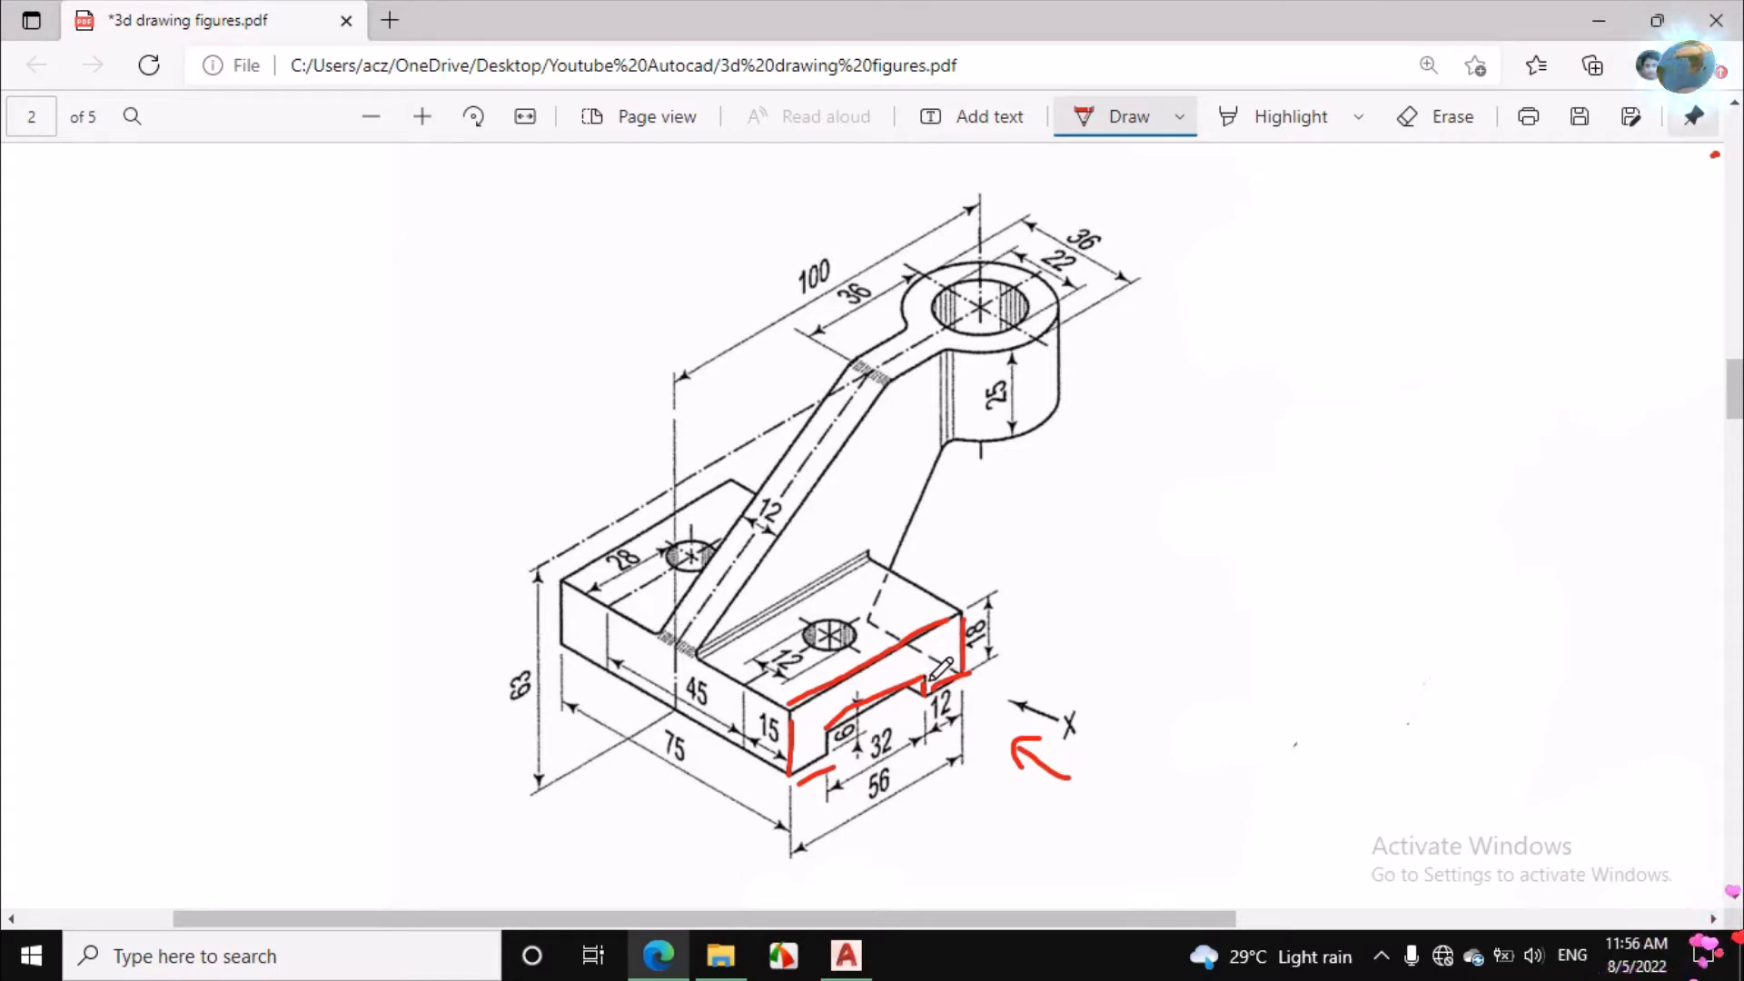
Step: Switch to AutoCAD, set the Front view and turn off the grid
click(846, 955)
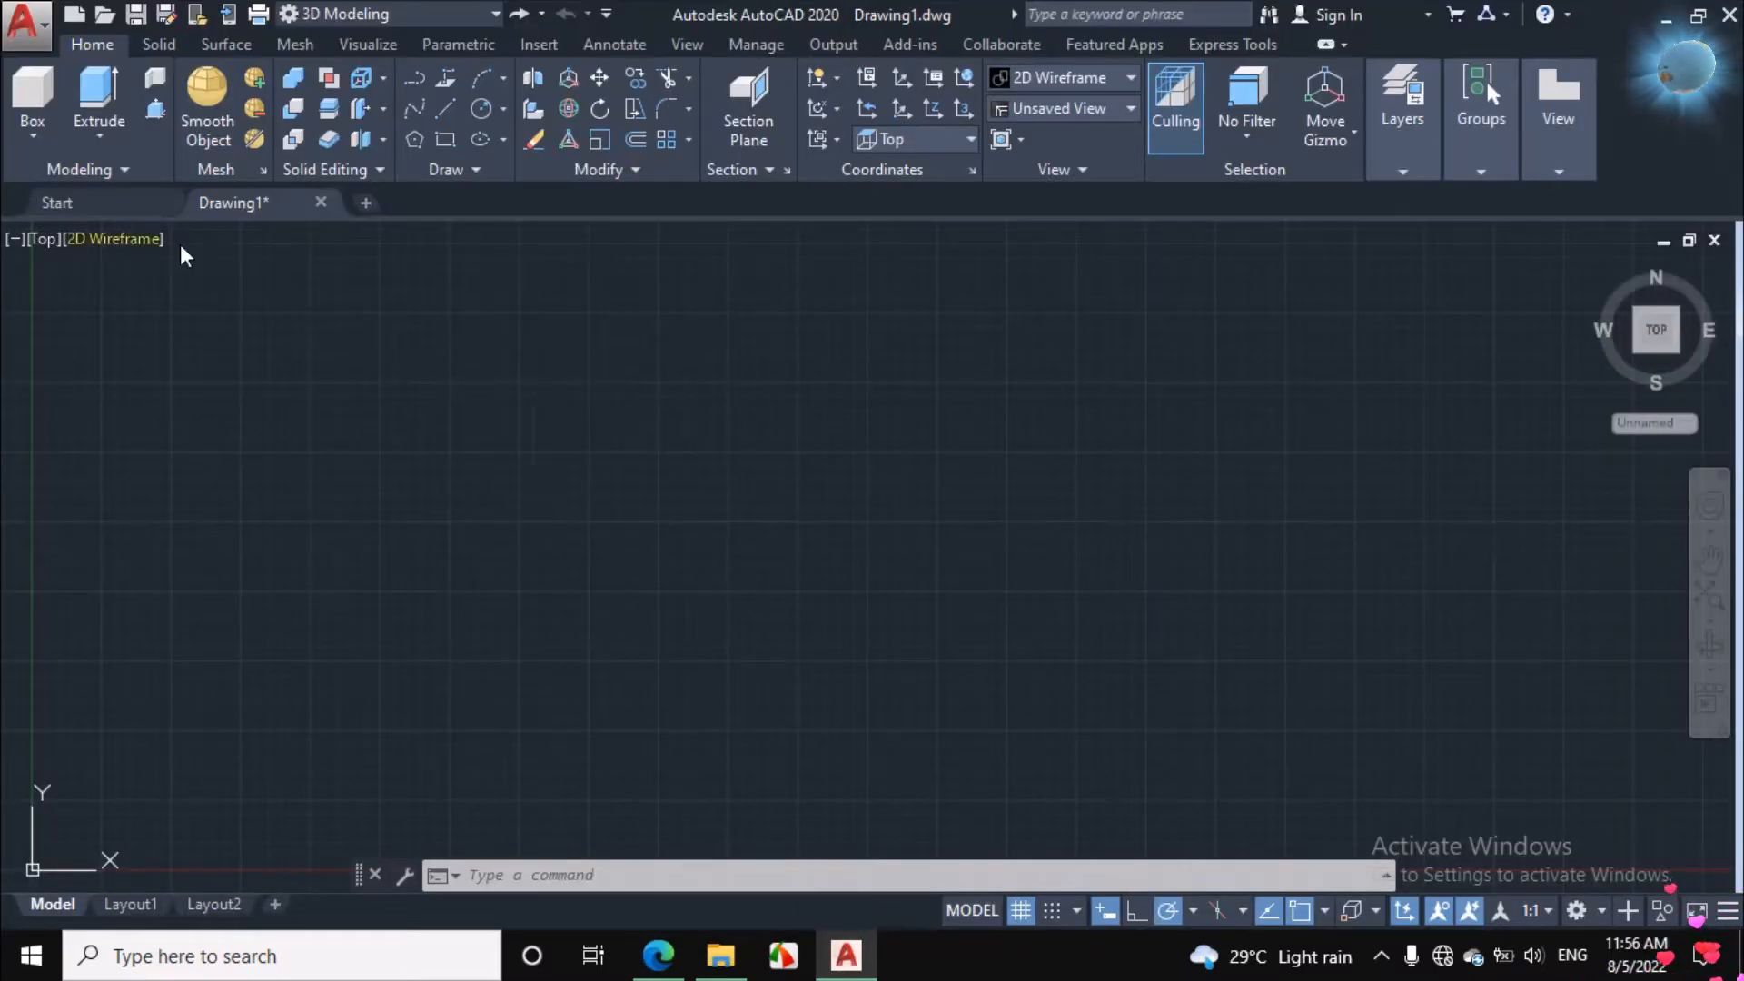
click(45, 240)
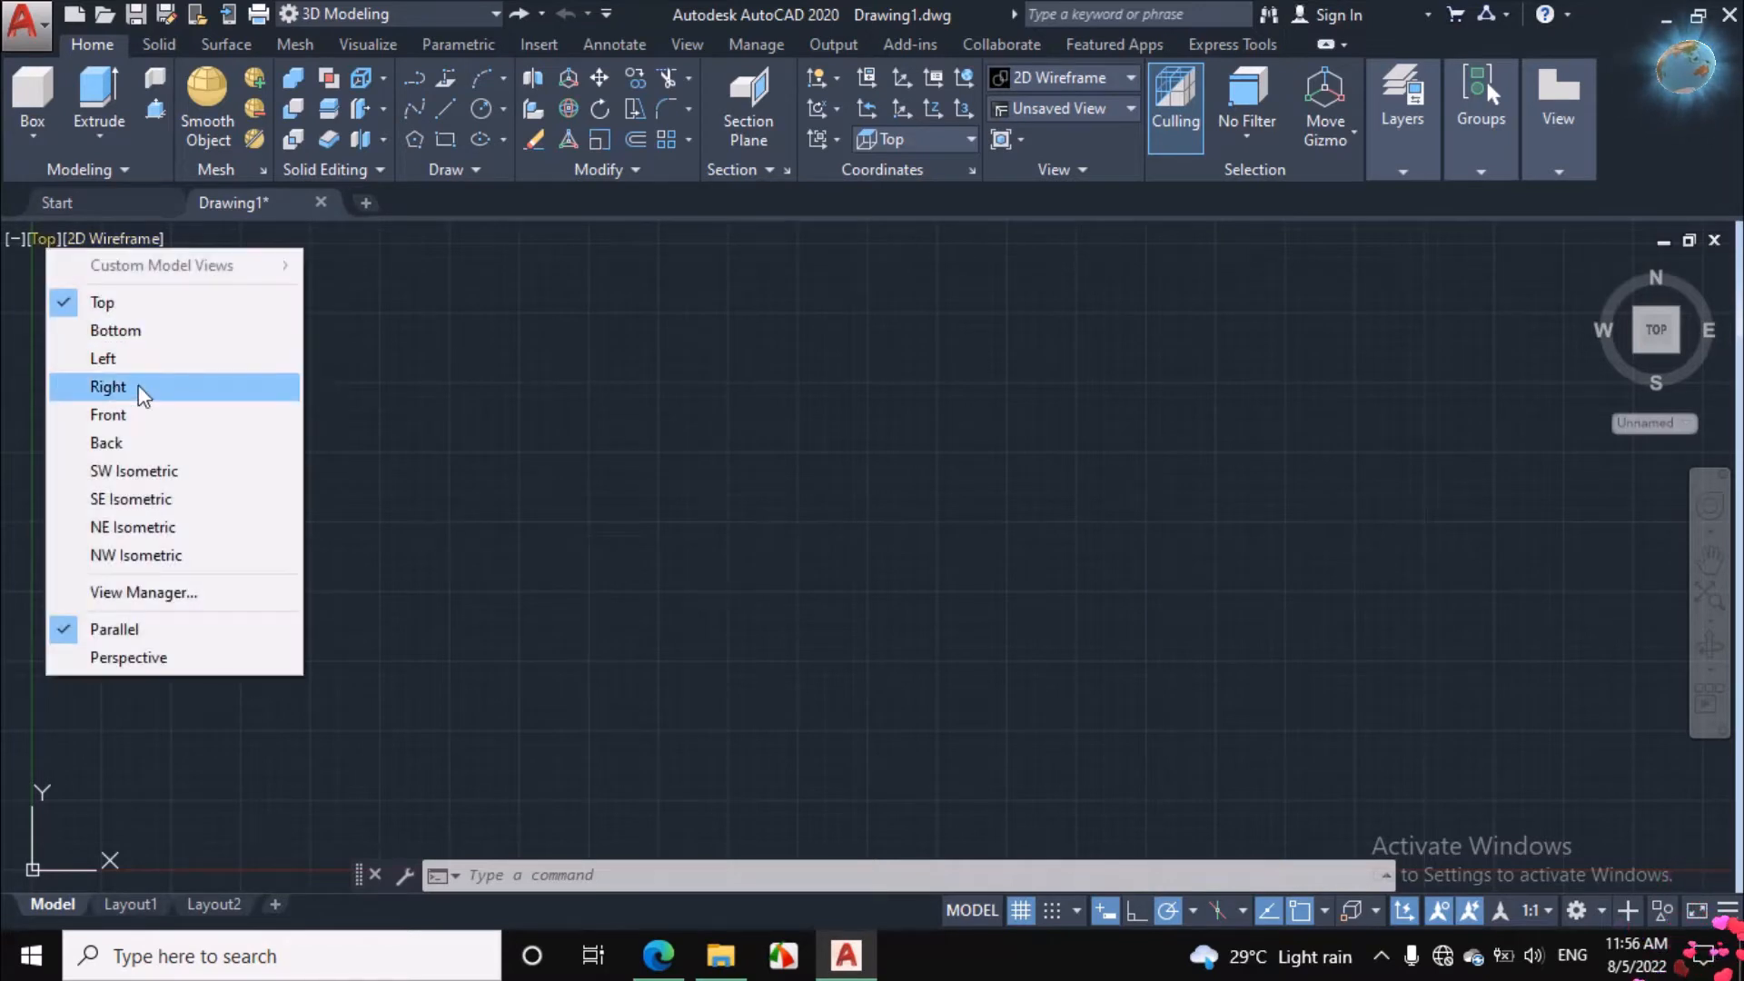
click(143, 418)
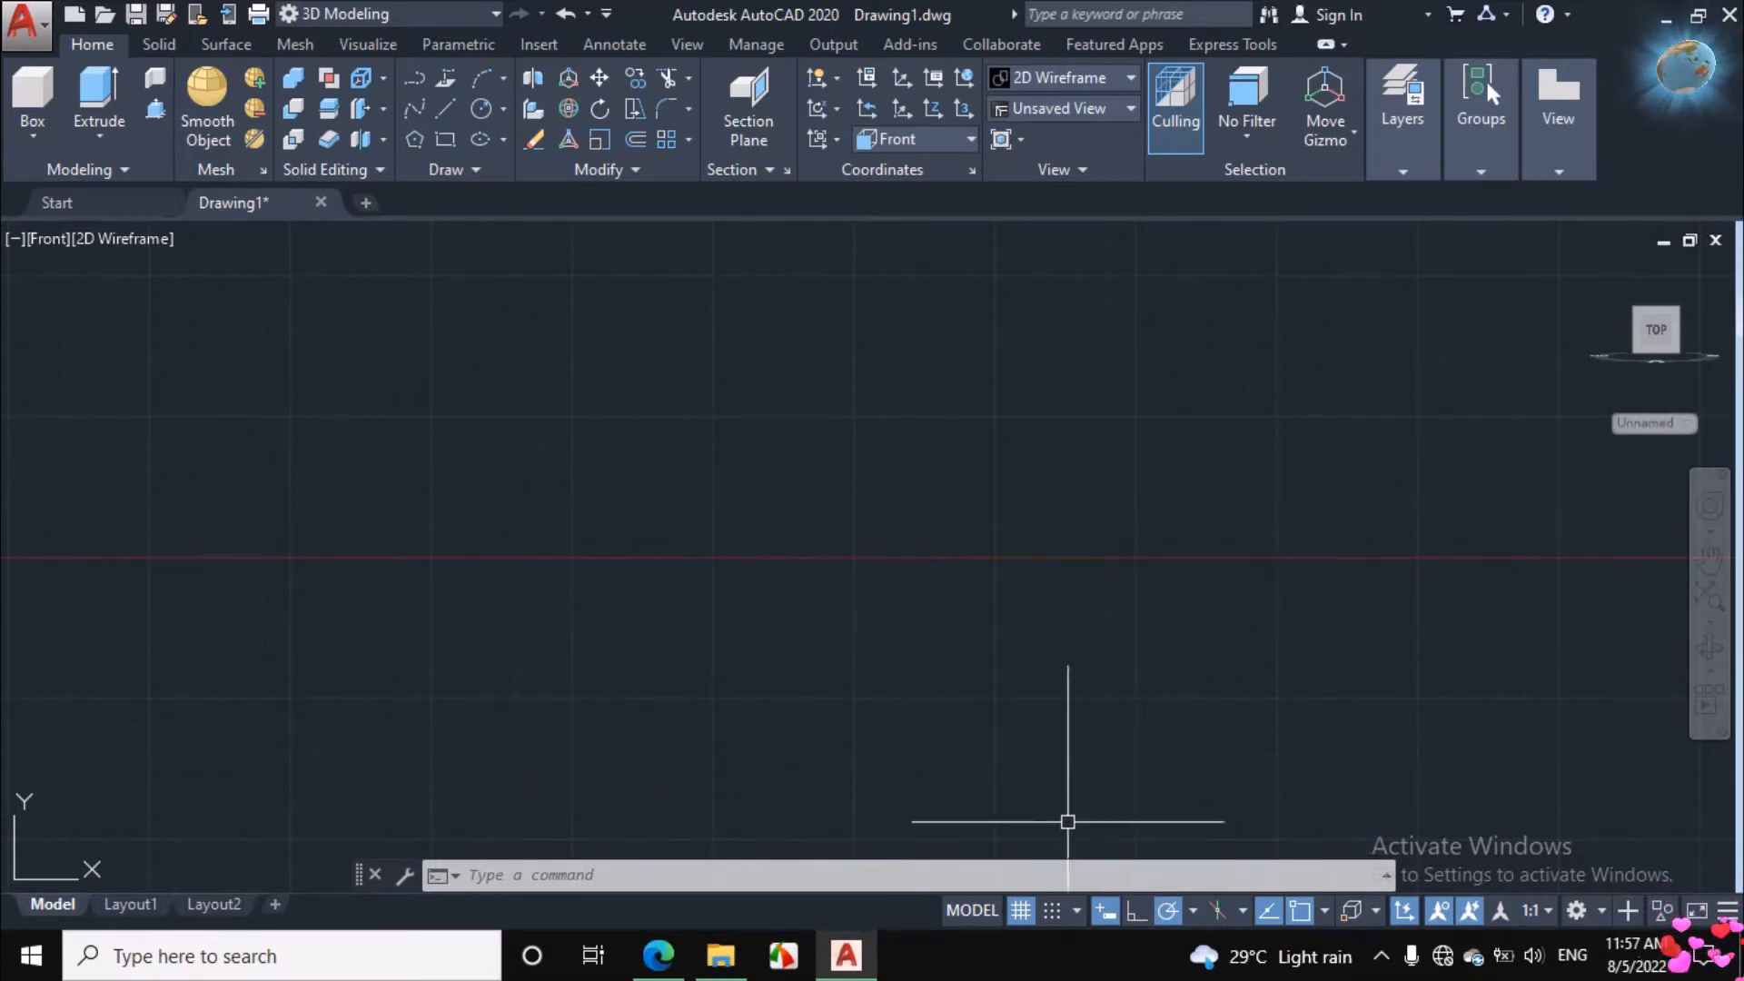
click(1021, 912)
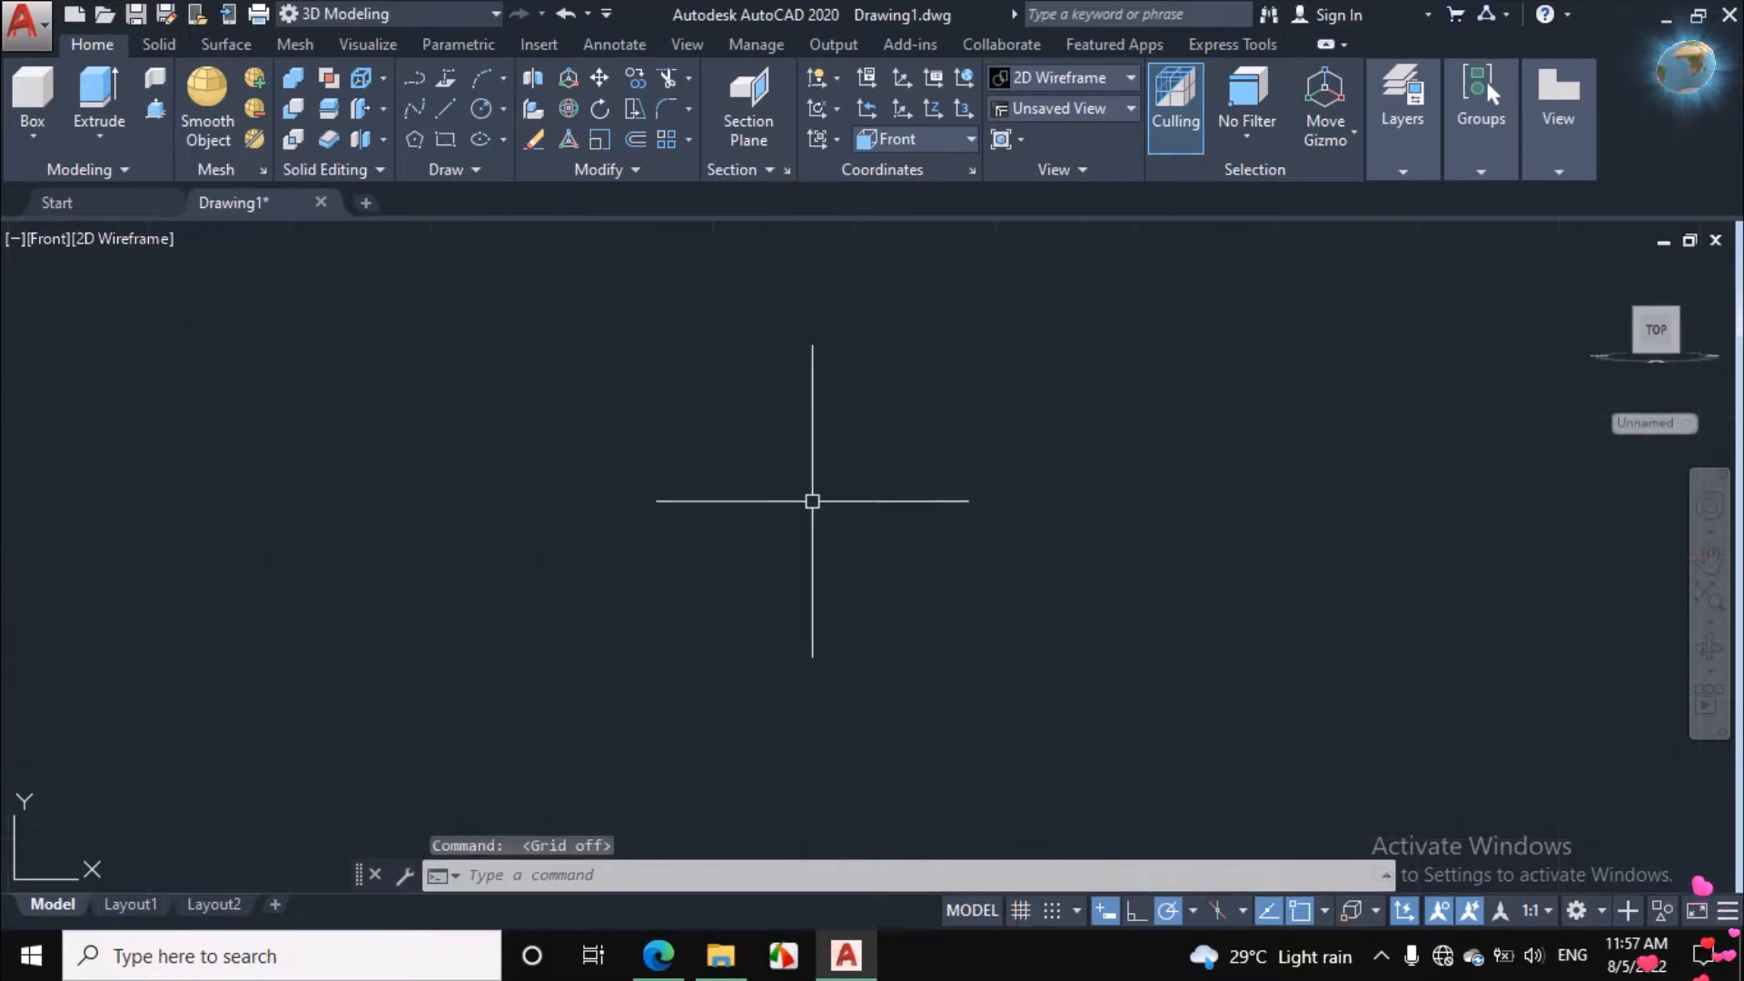
scroll(776, 580, down, 3)
scroll(1016, 401, up, 2)
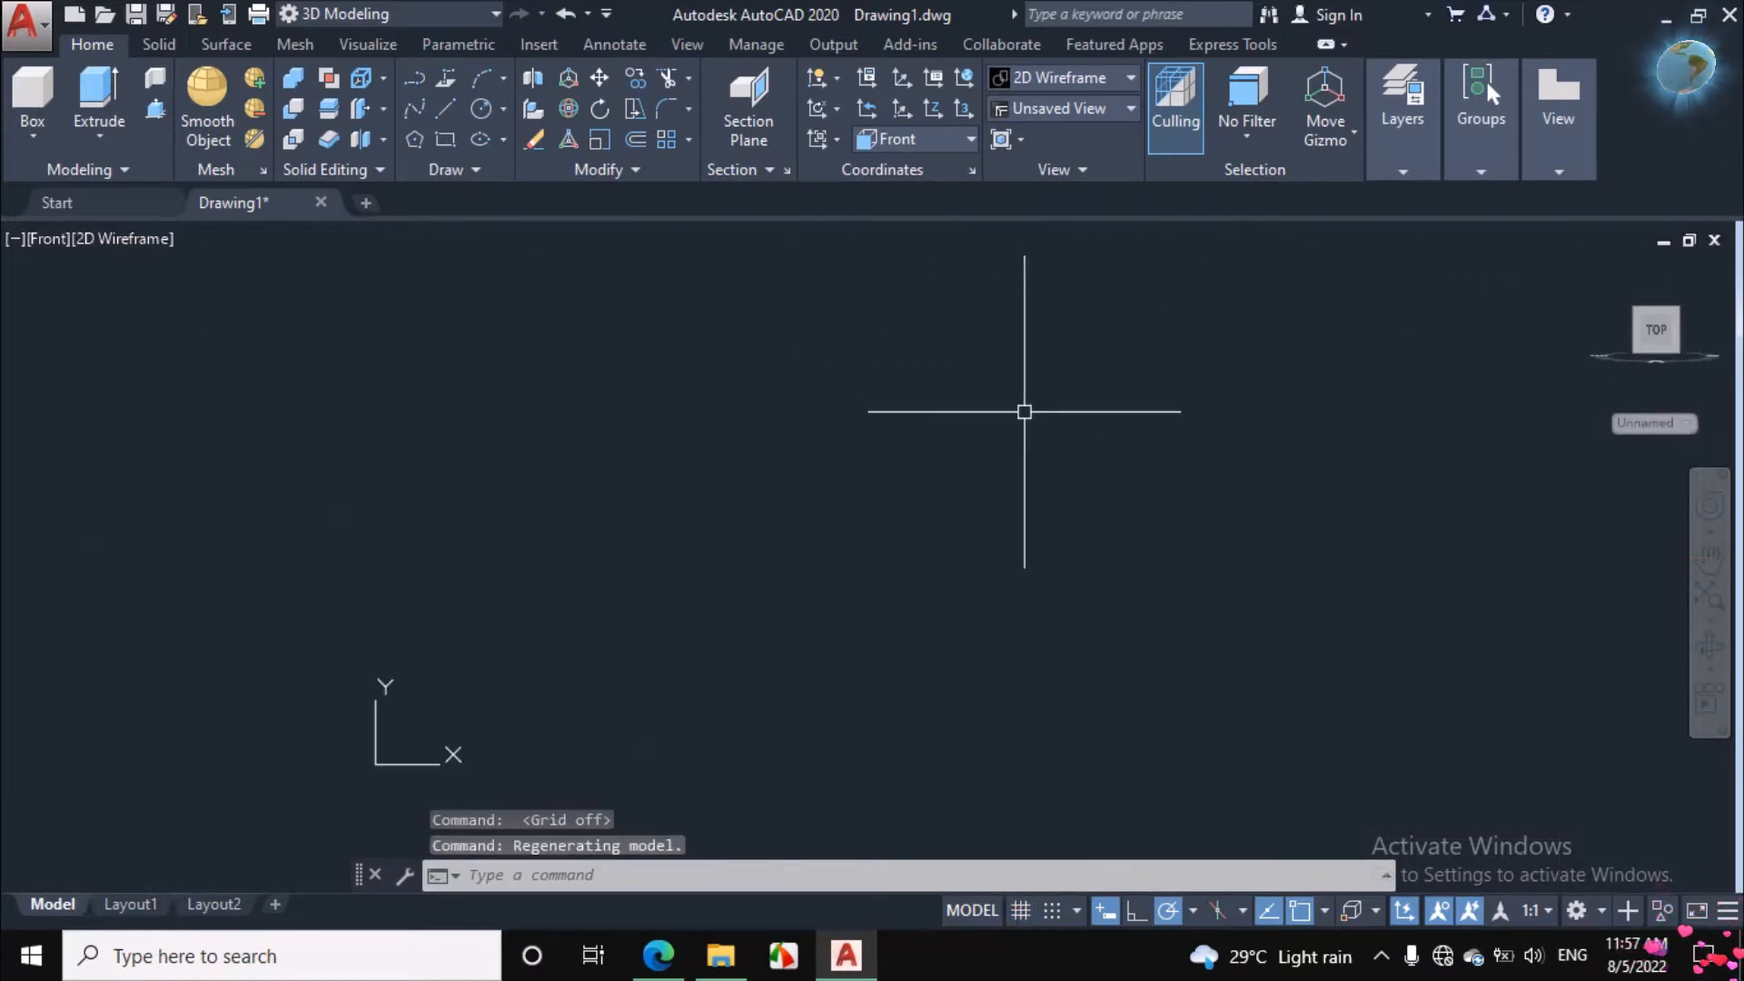
Step: Draw the notched lower edge of the base profile with connected lines: 12 left, 6 up, 32 left, 6 down, 12 left
click(444, 108)
click(1216, 478)
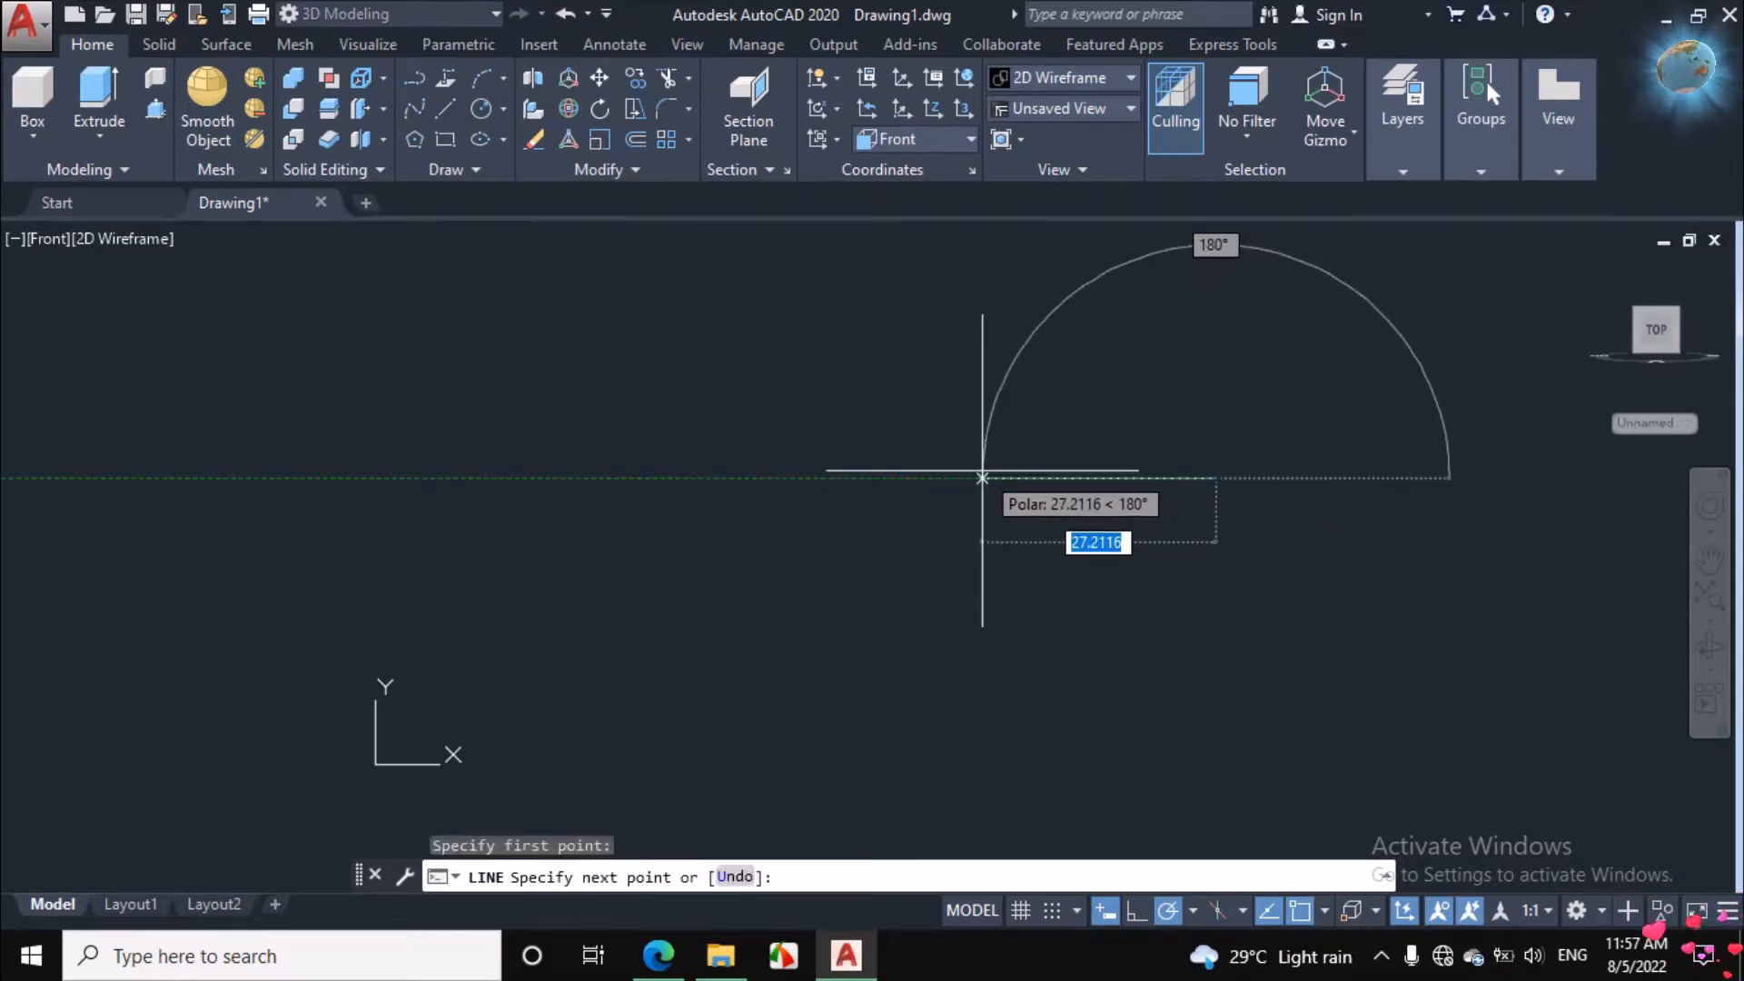
text(12)
key(Return)
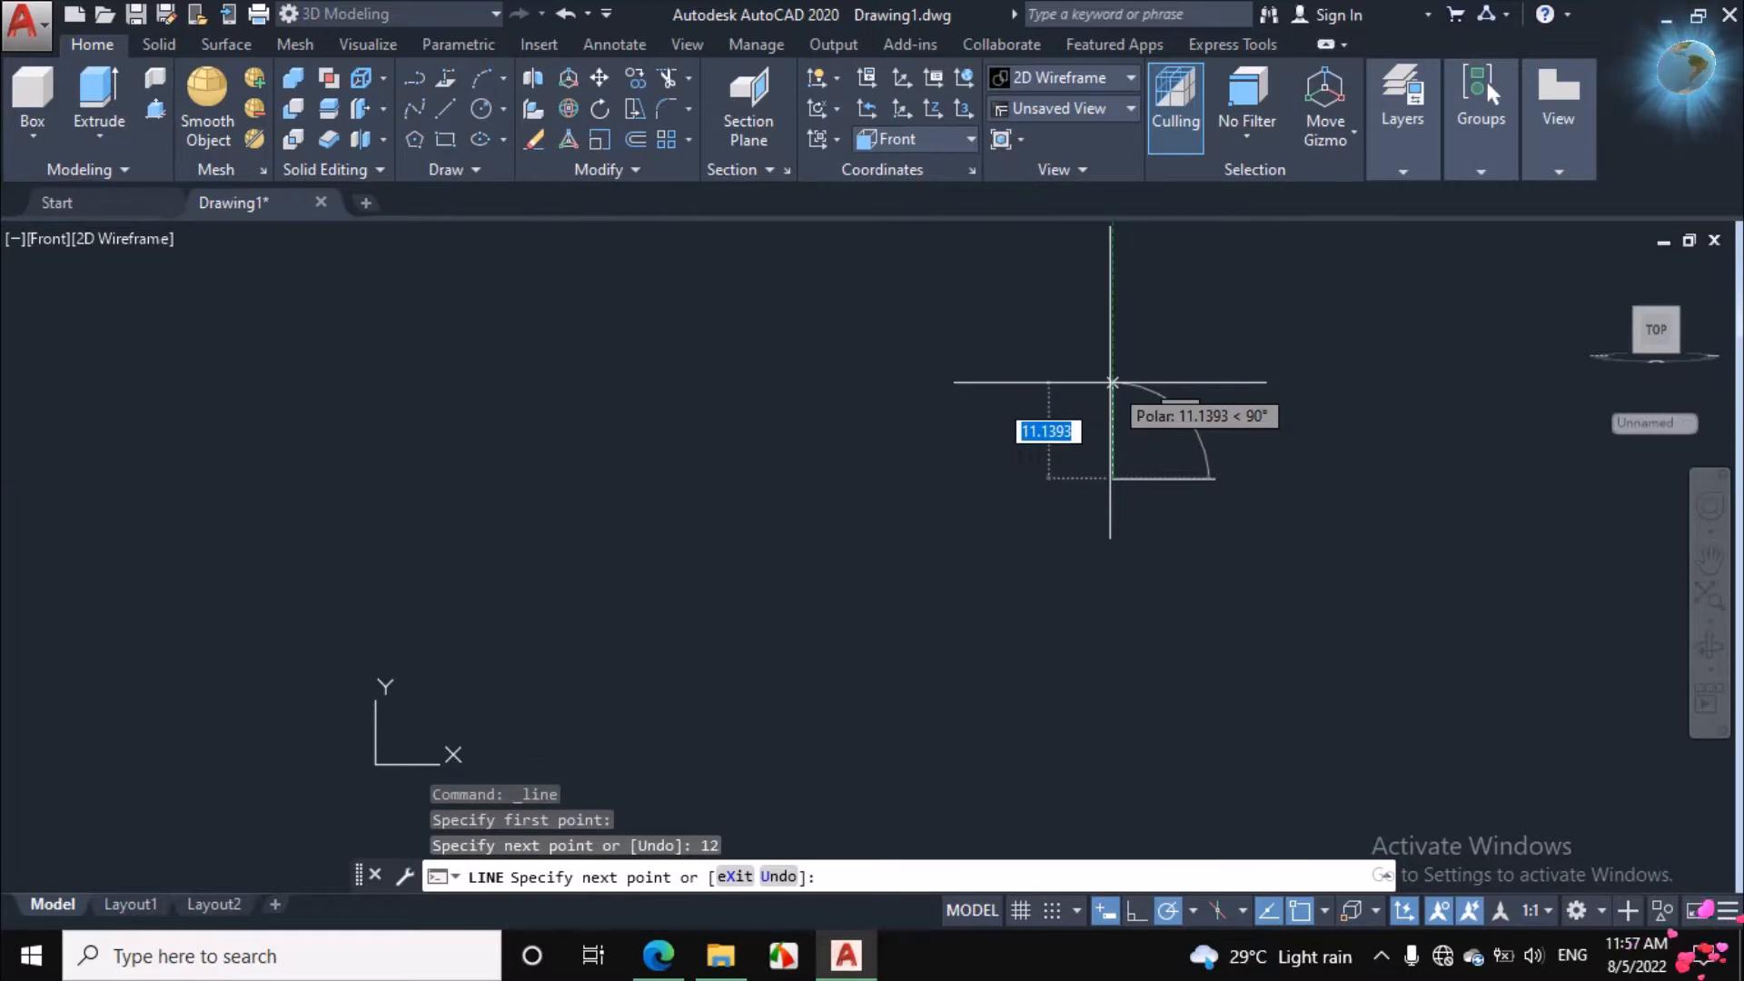
text(6)
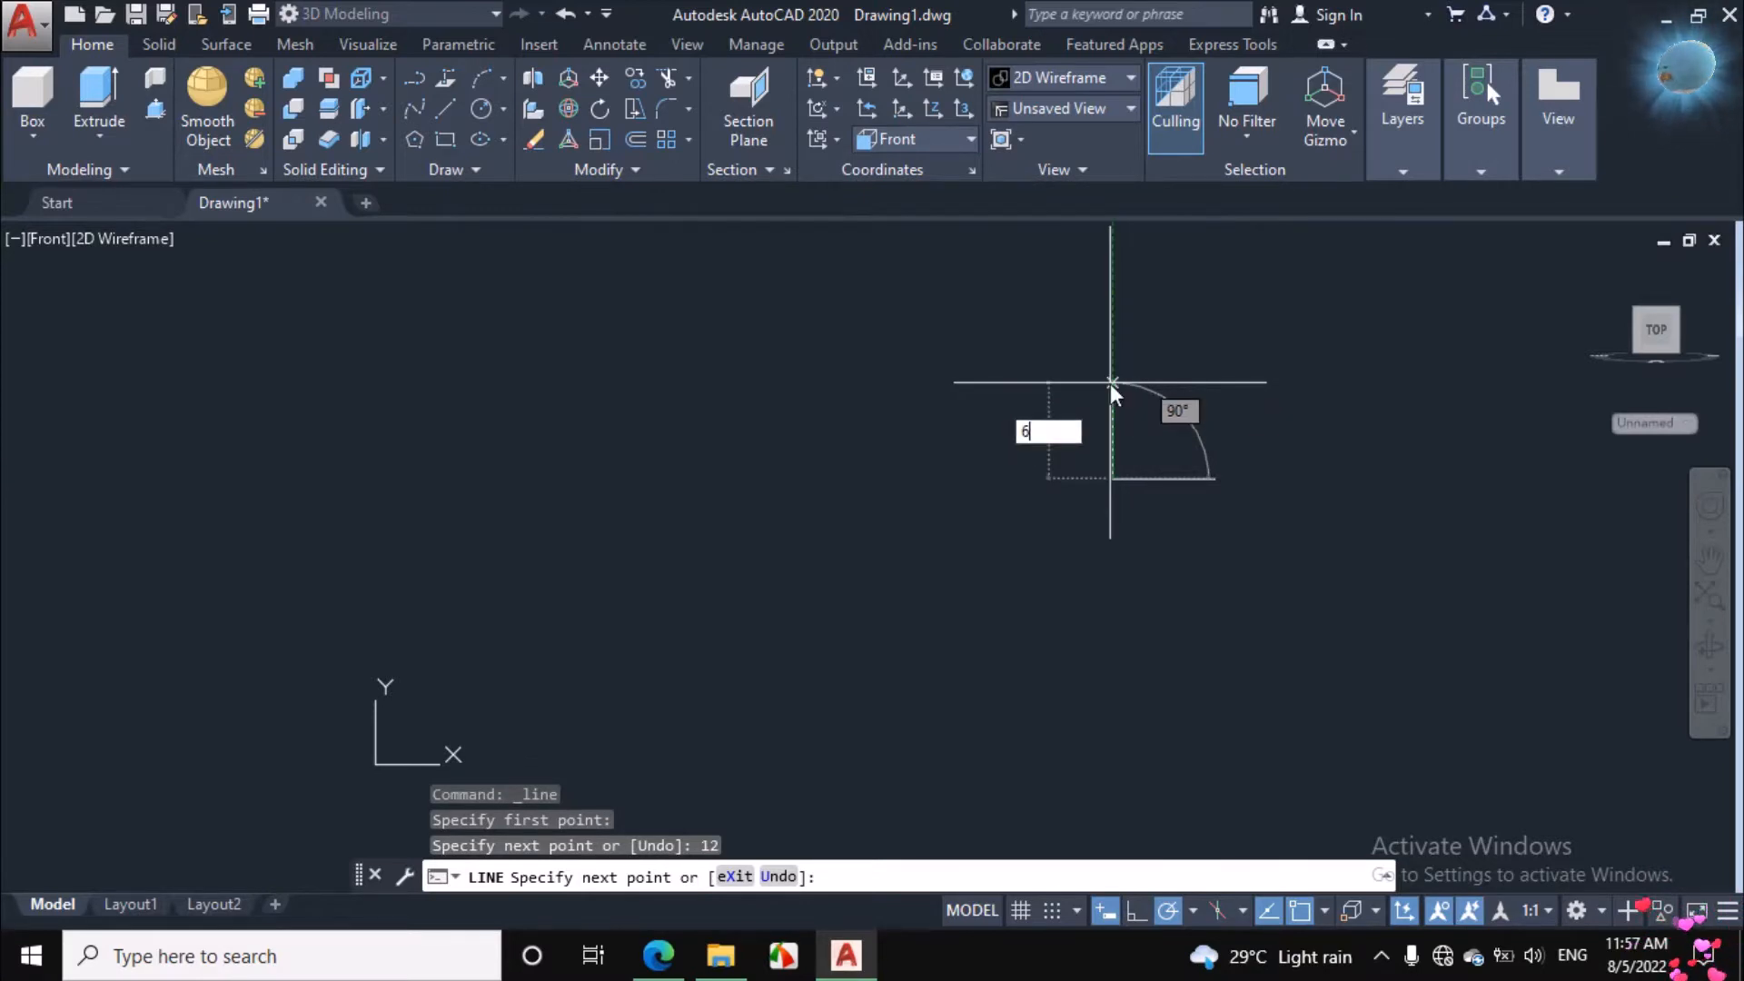
key(Return)
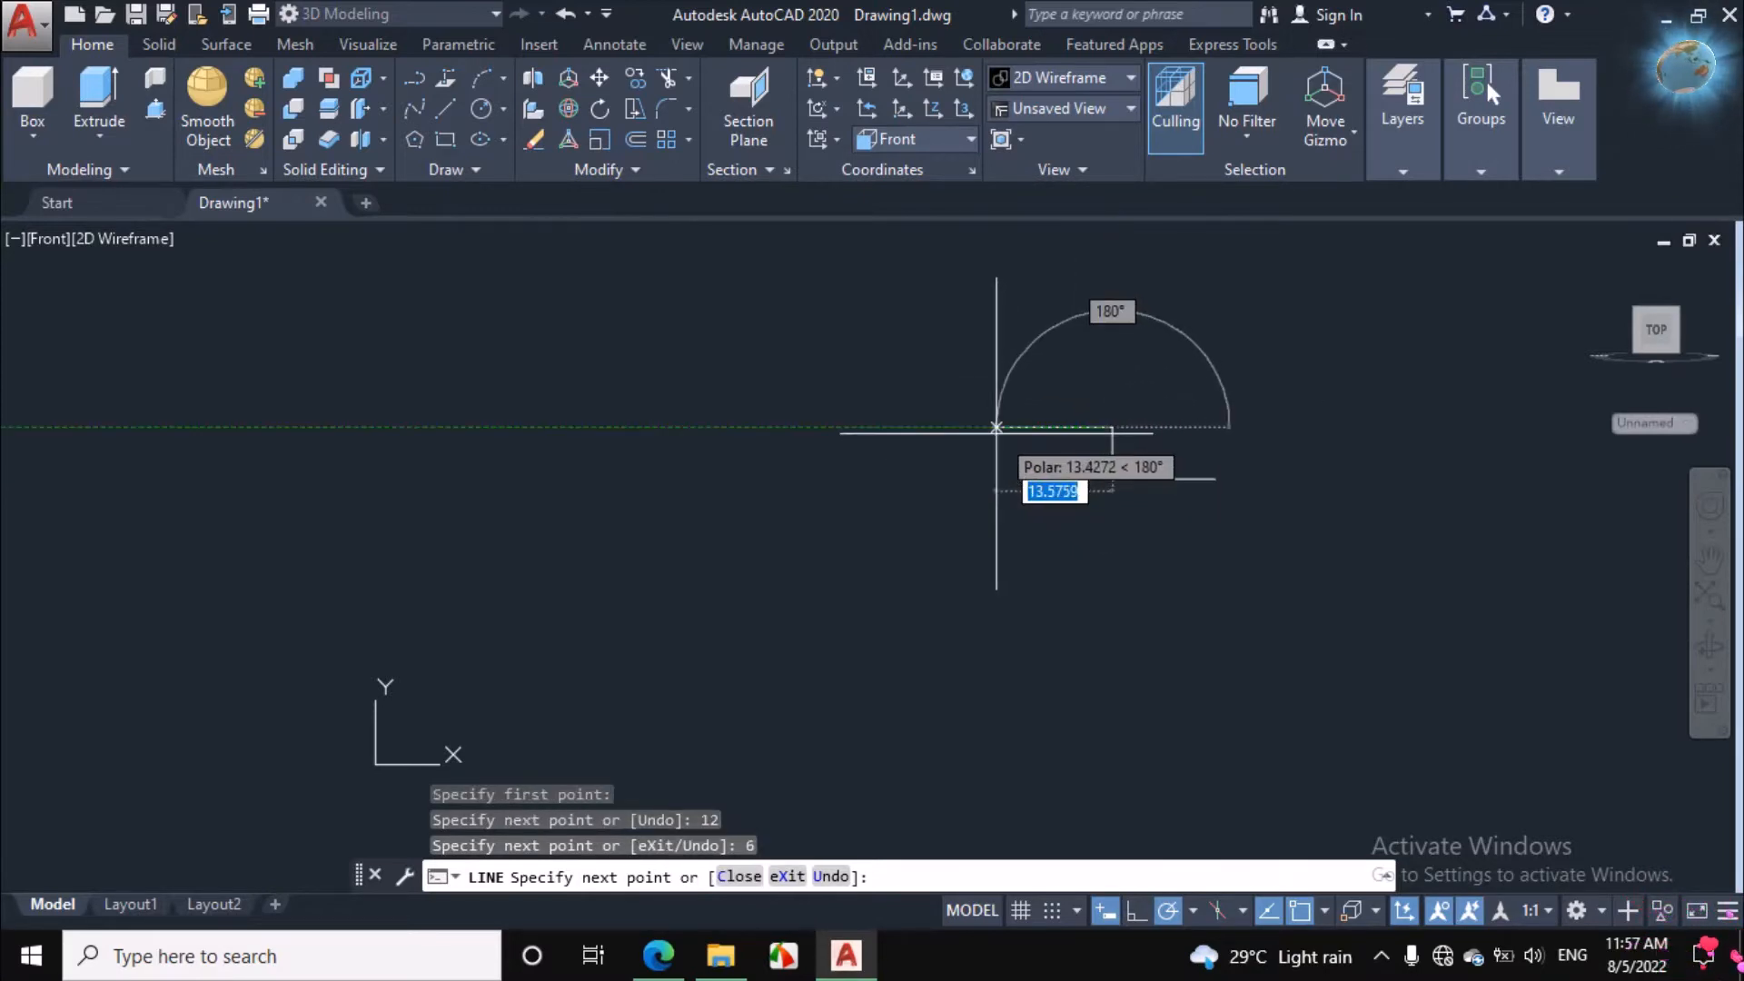
text(32)
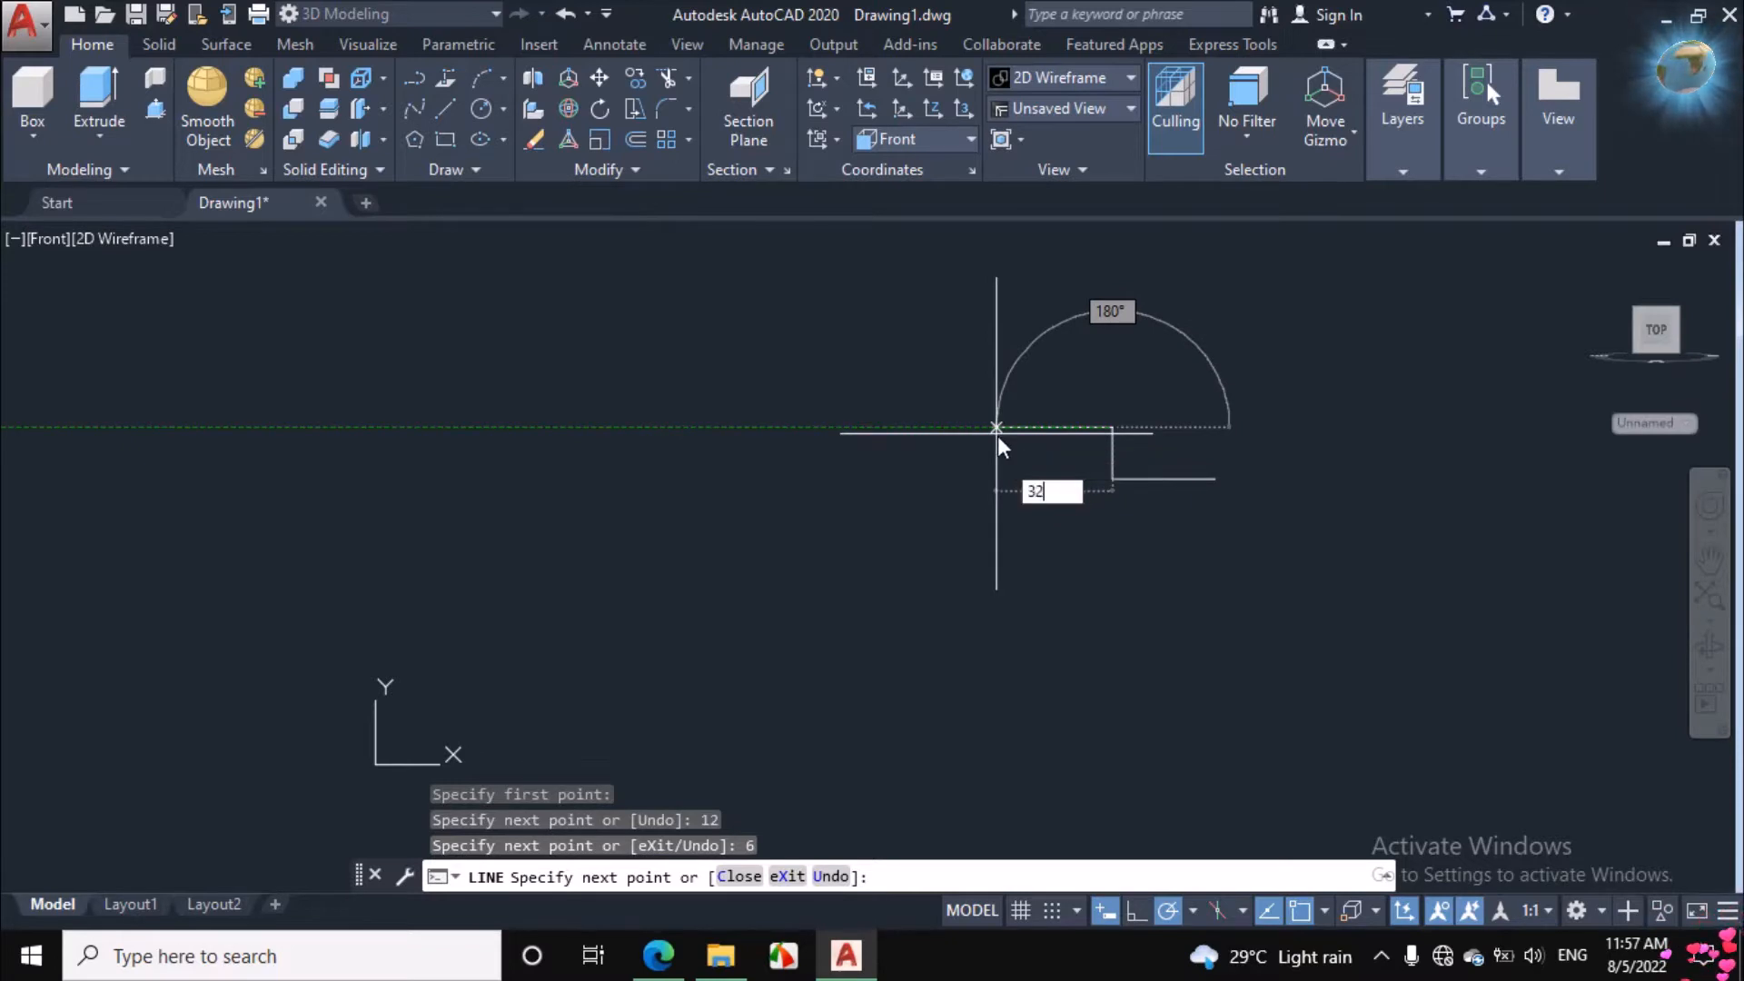
key(Return)
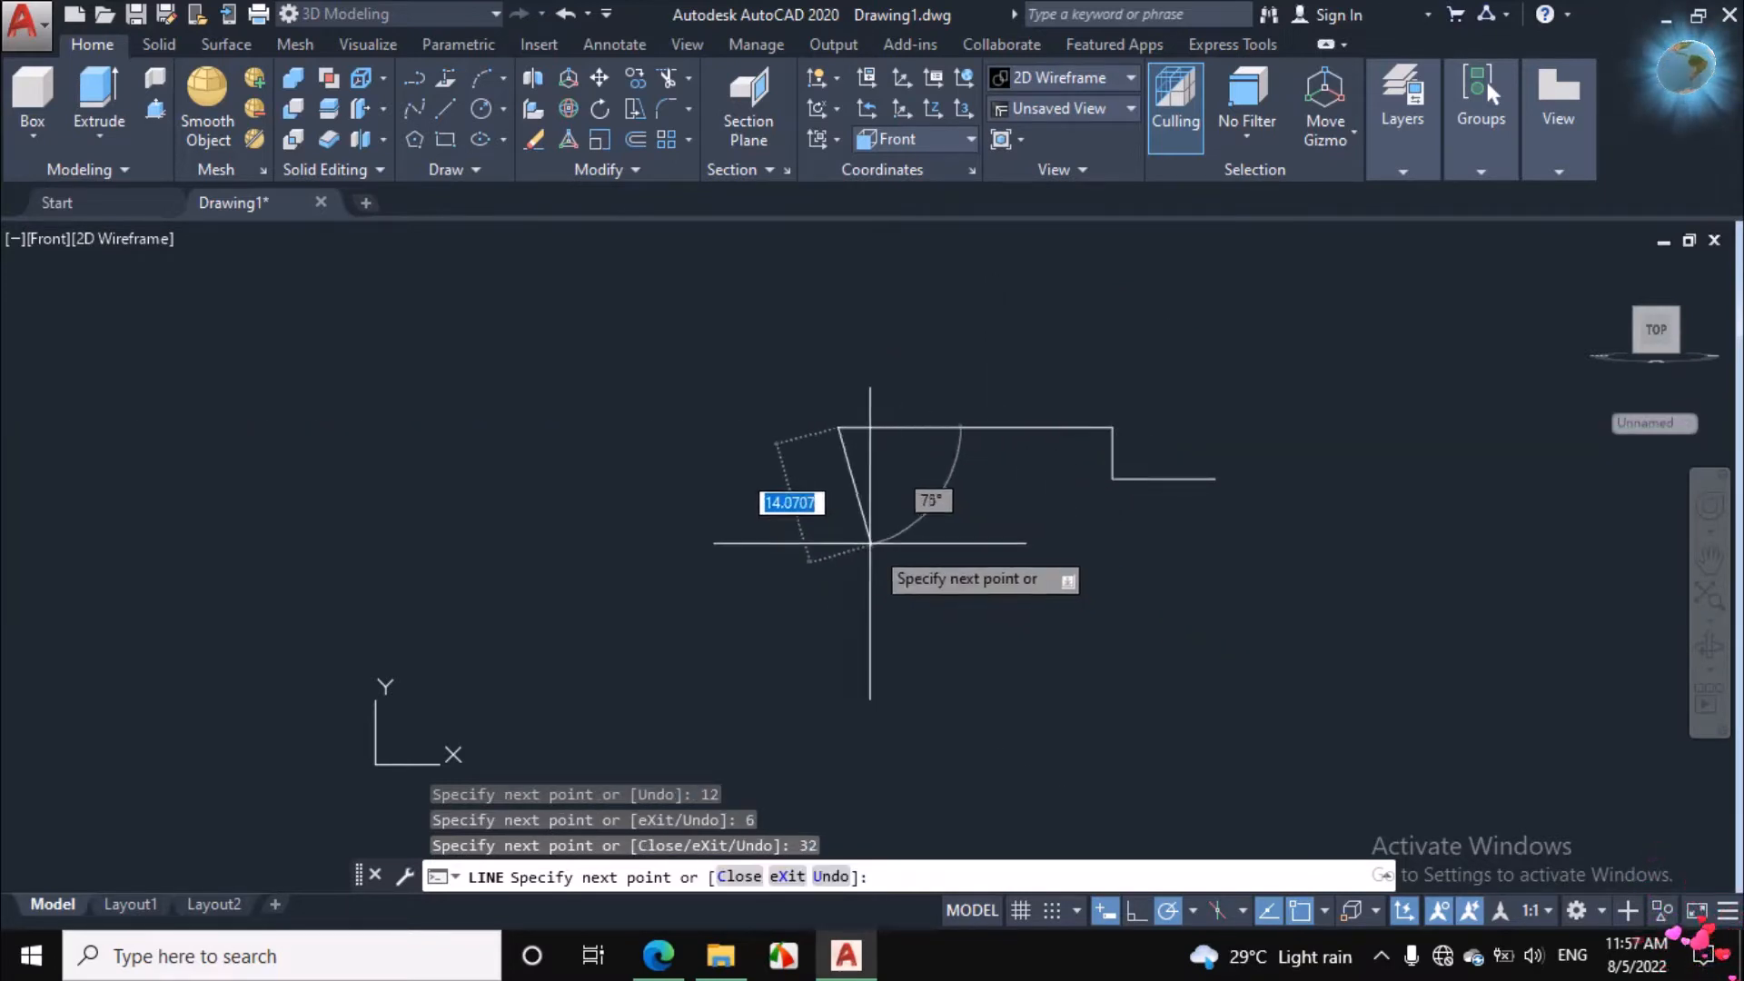
text(6)
key(Return)
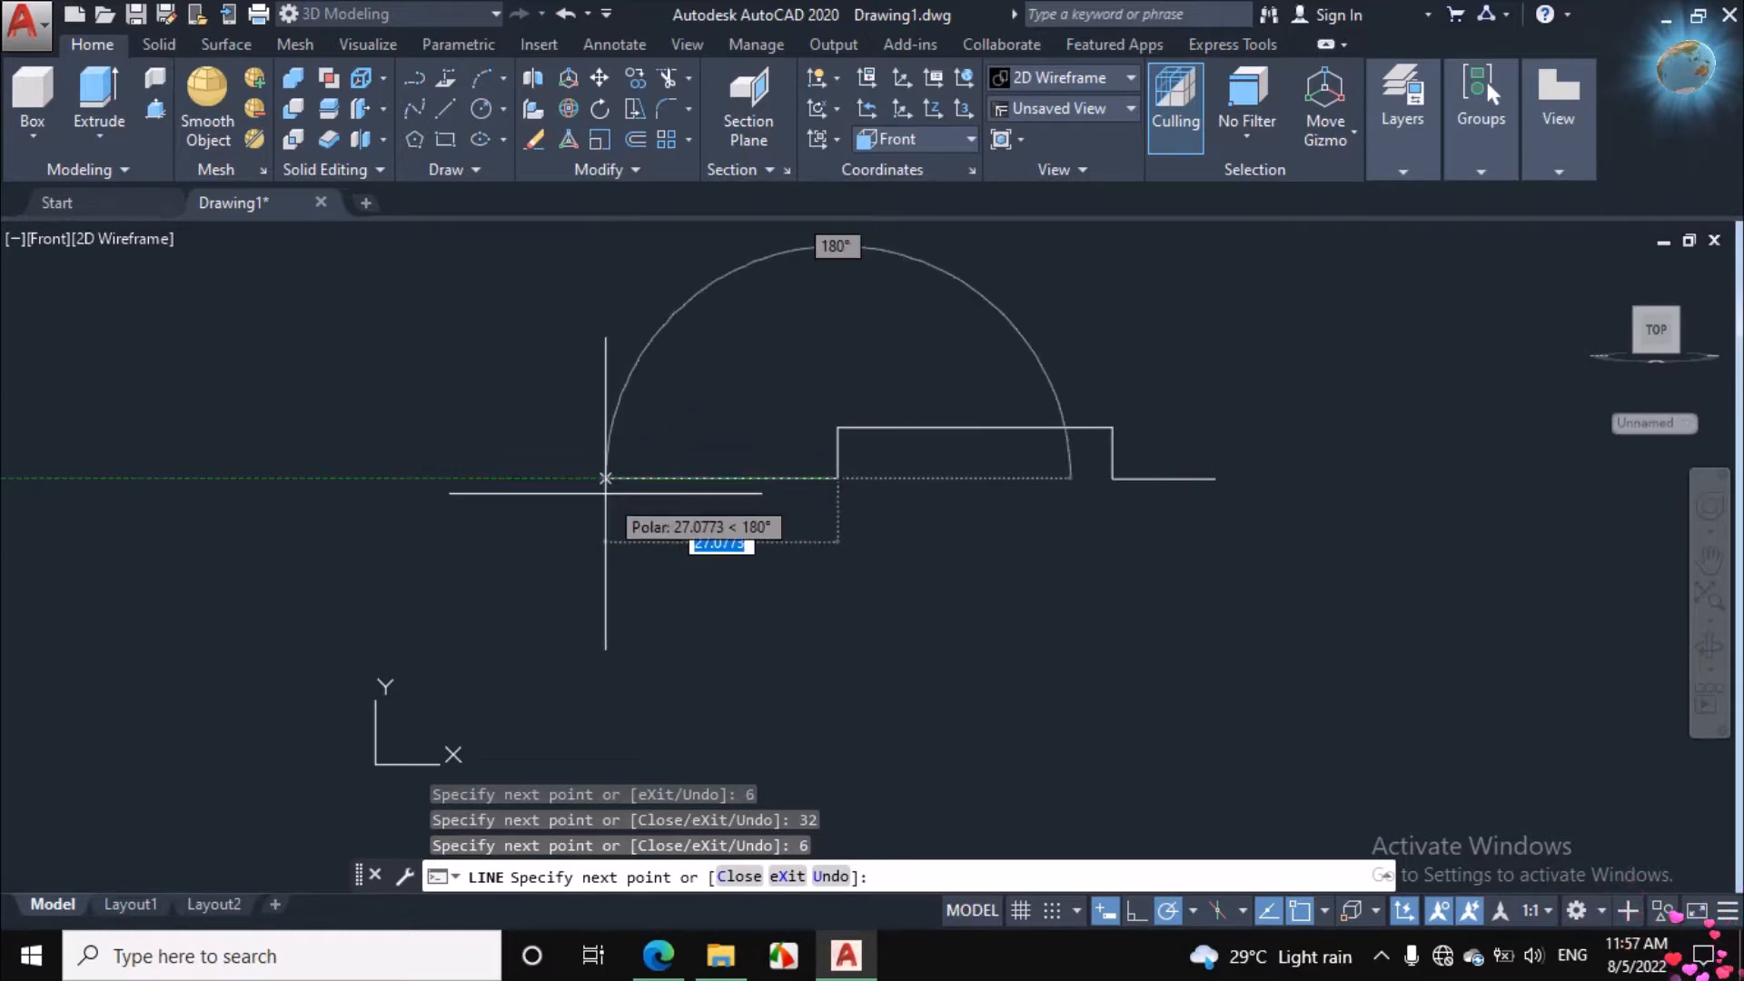
text(12)
key(Return)
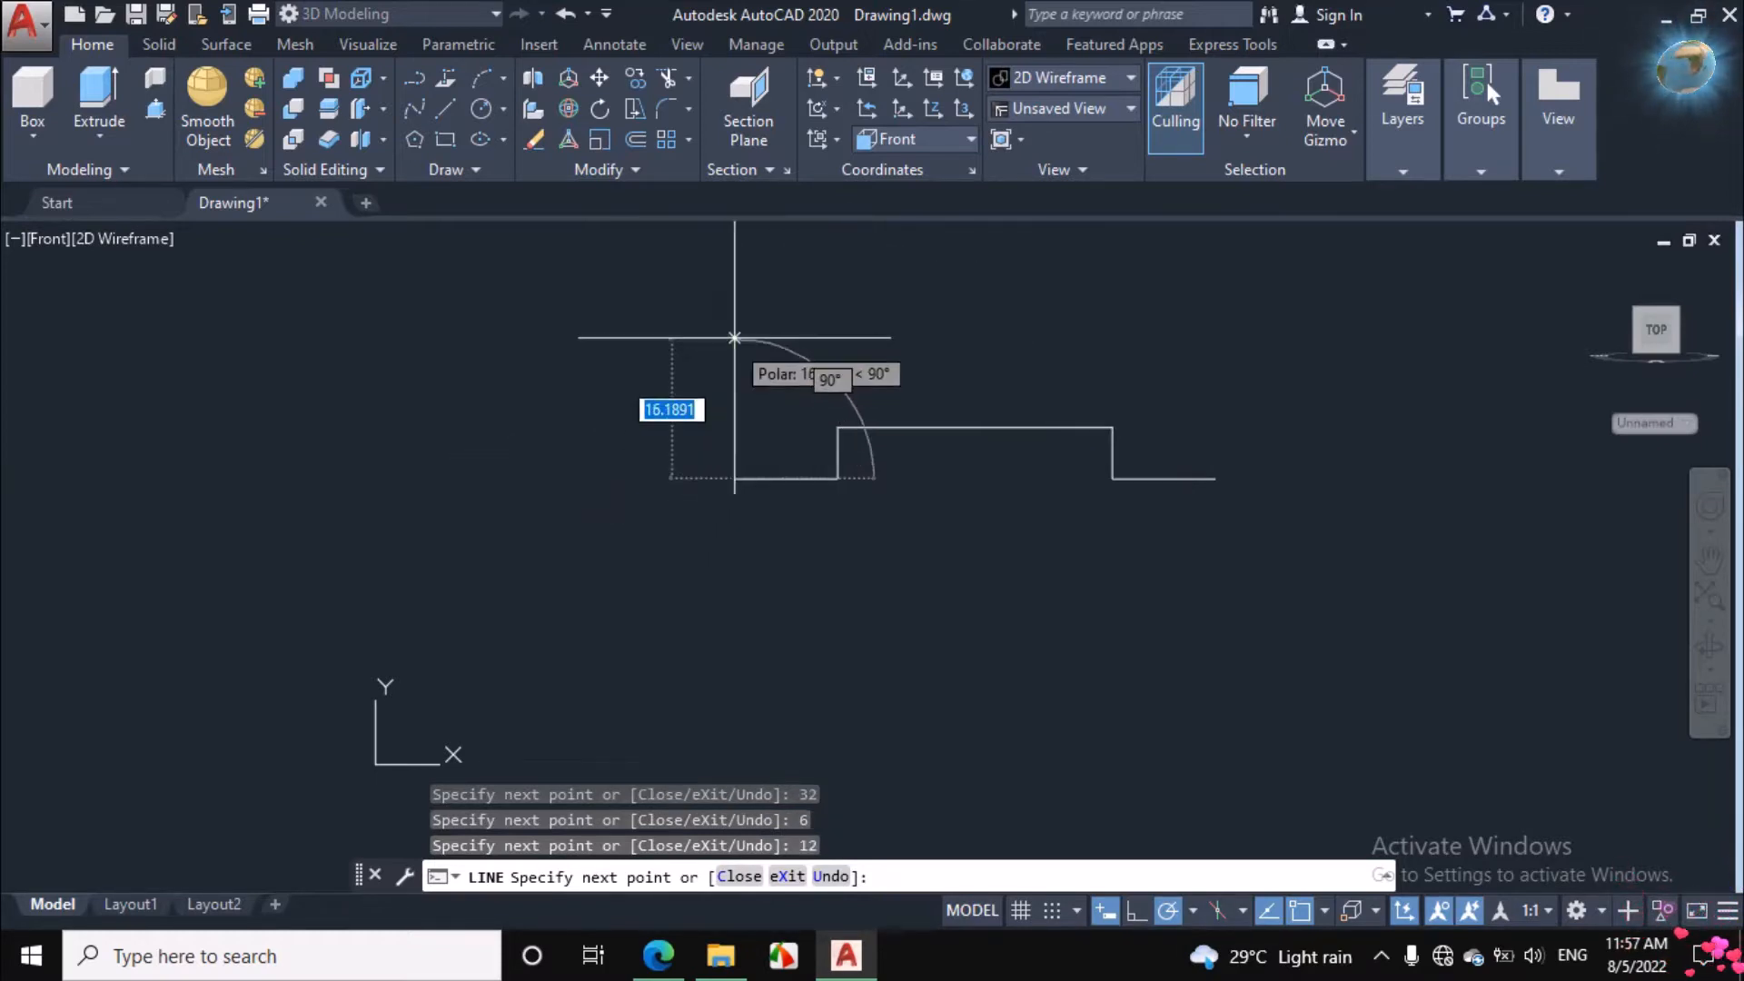
Step: Complete the base profile with lines 18 up and 56 right, then down to the starting point, and end the Line command
text(18)
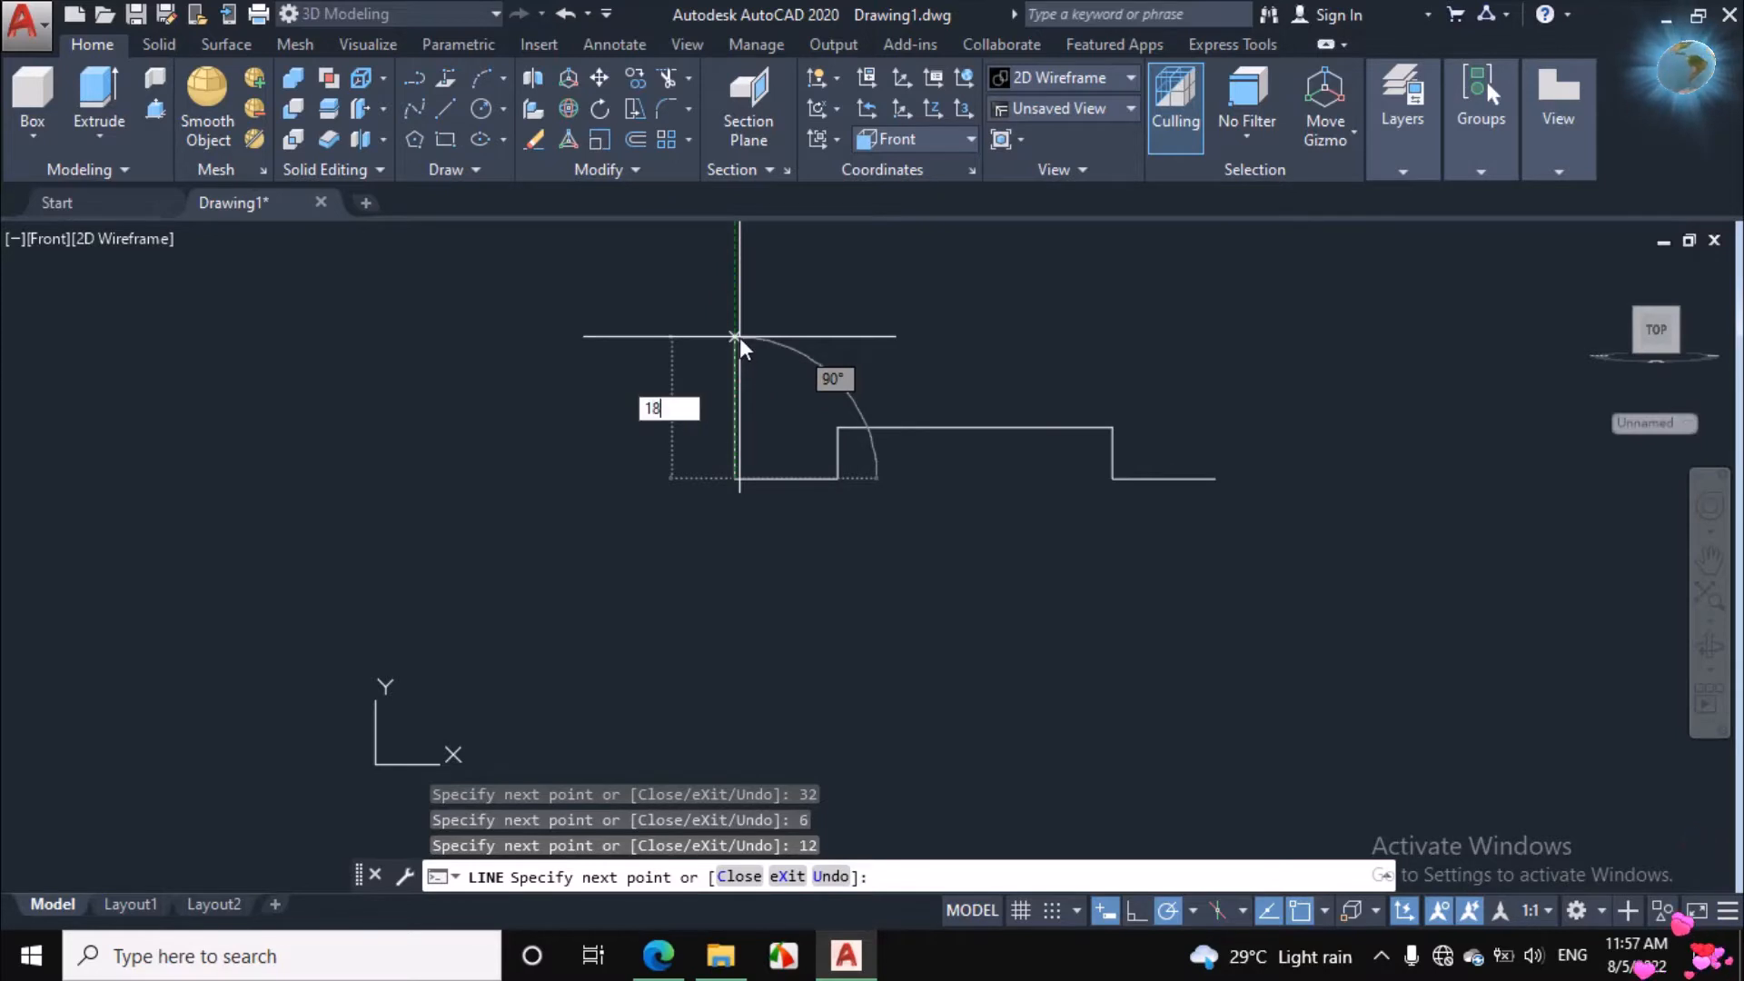
key(Return)
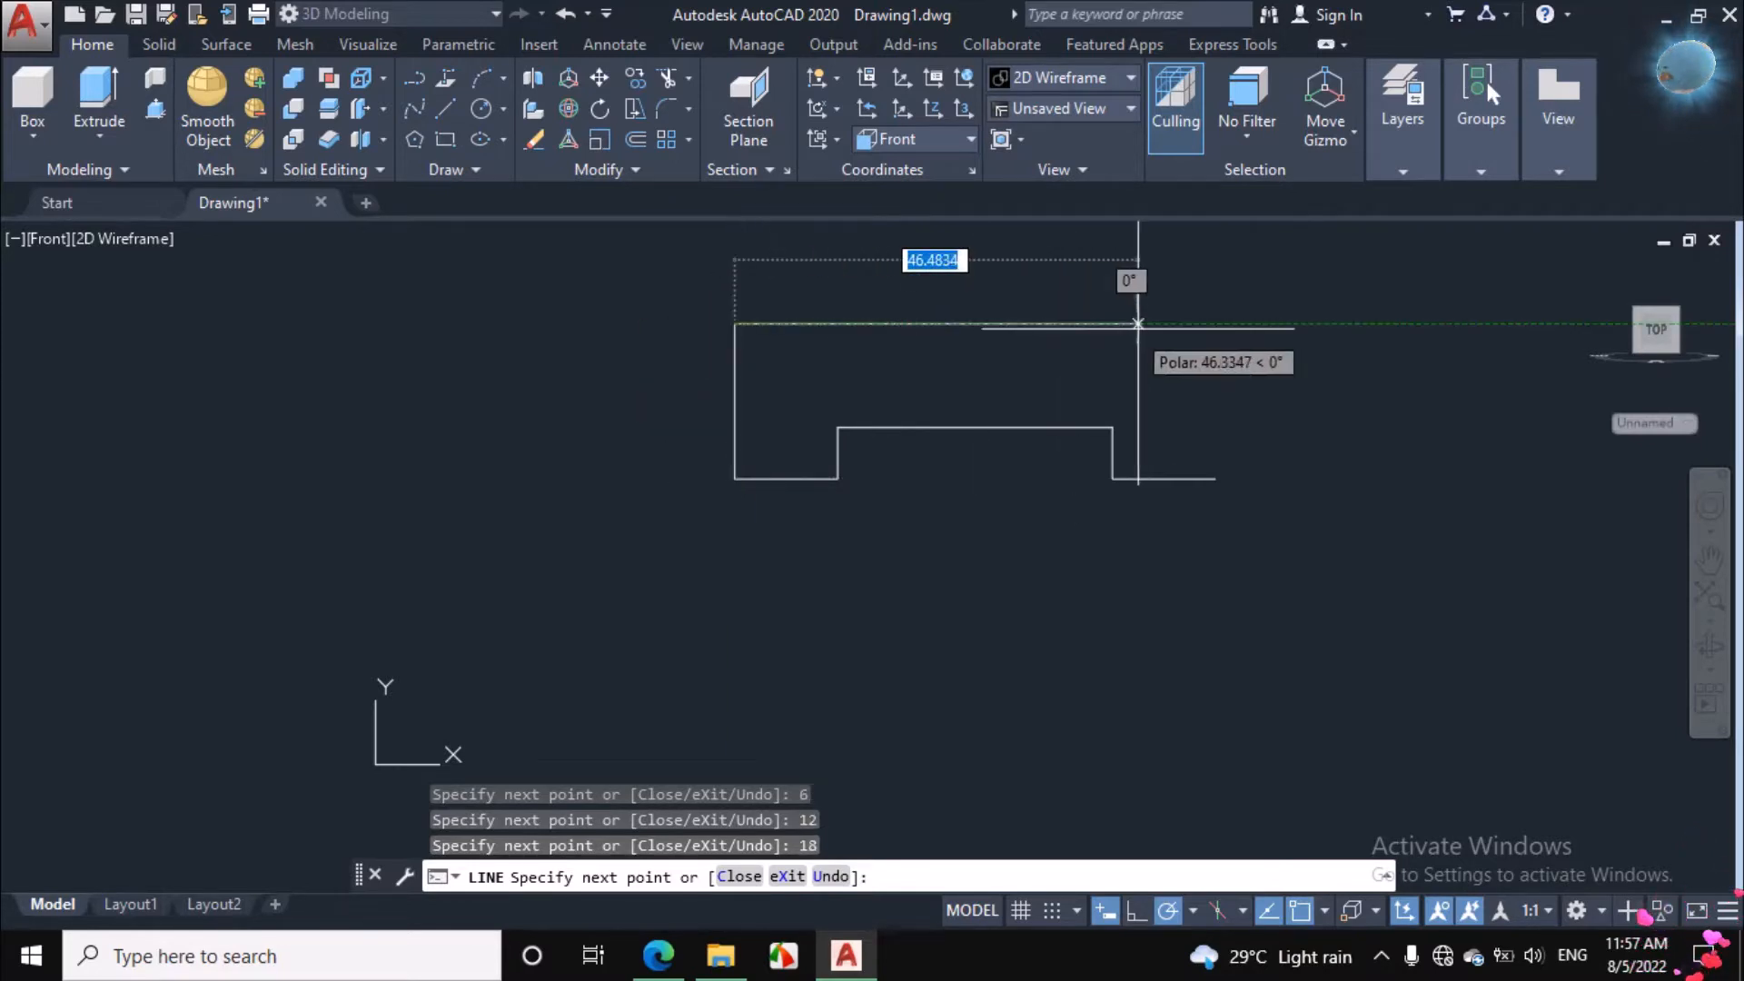
text(56)
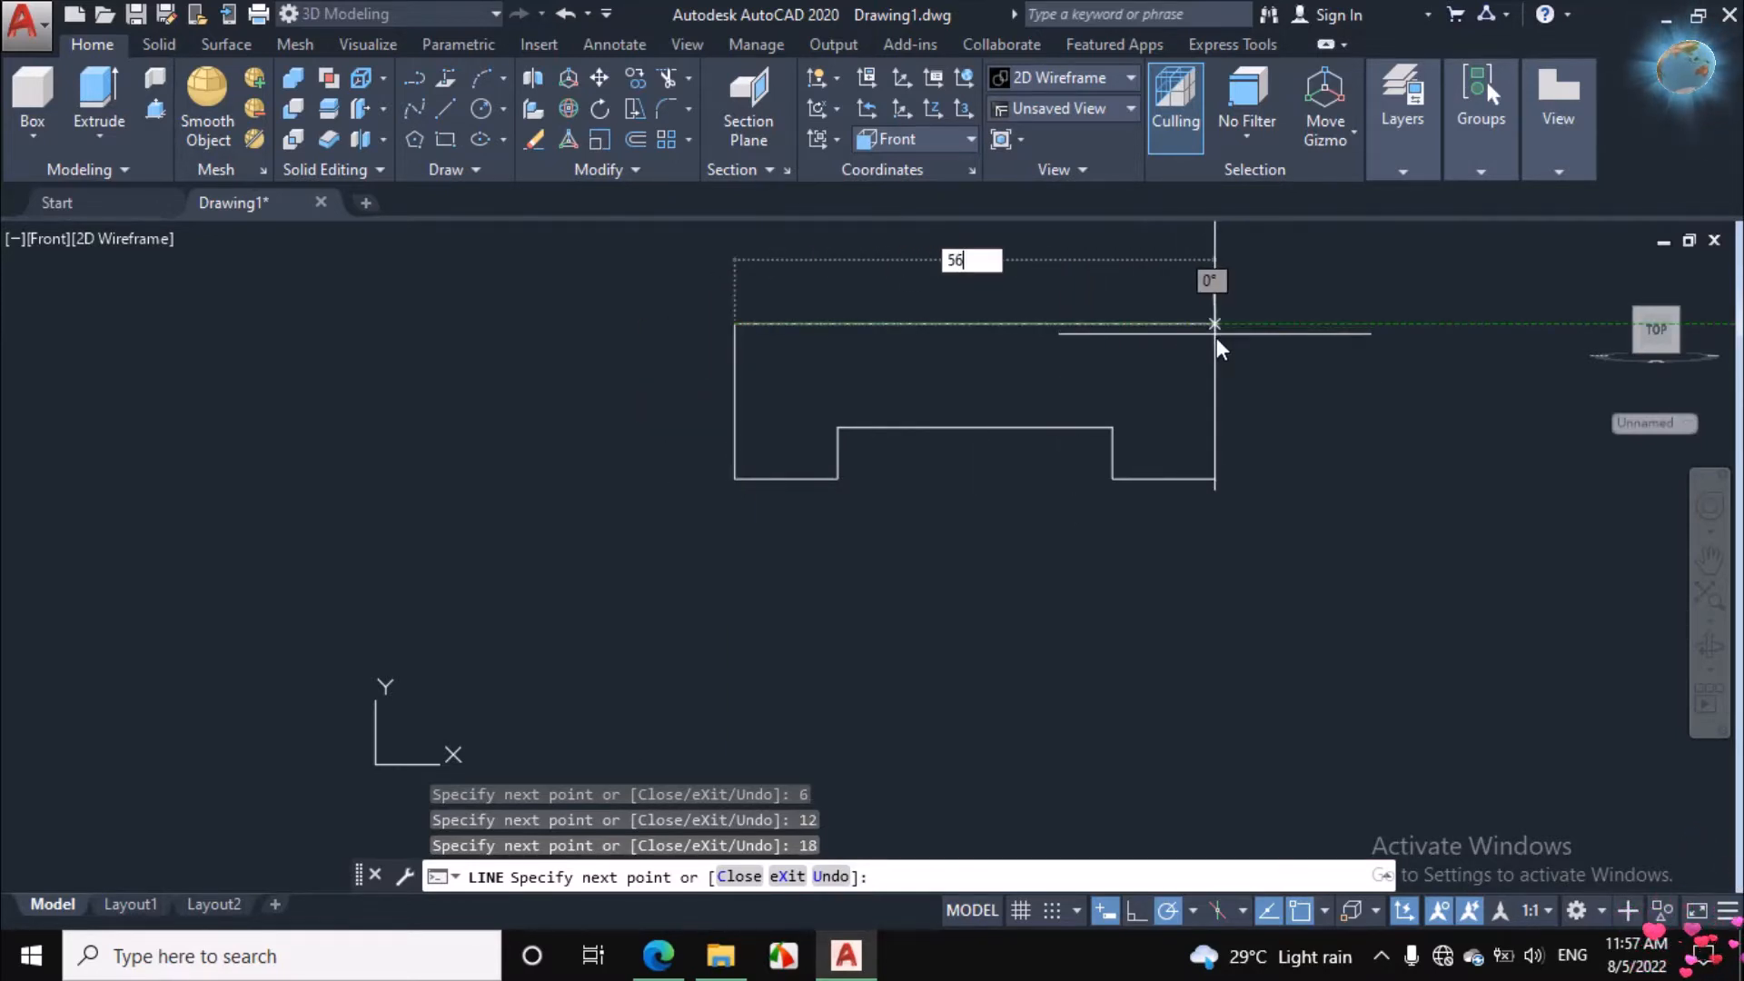
key(Return)
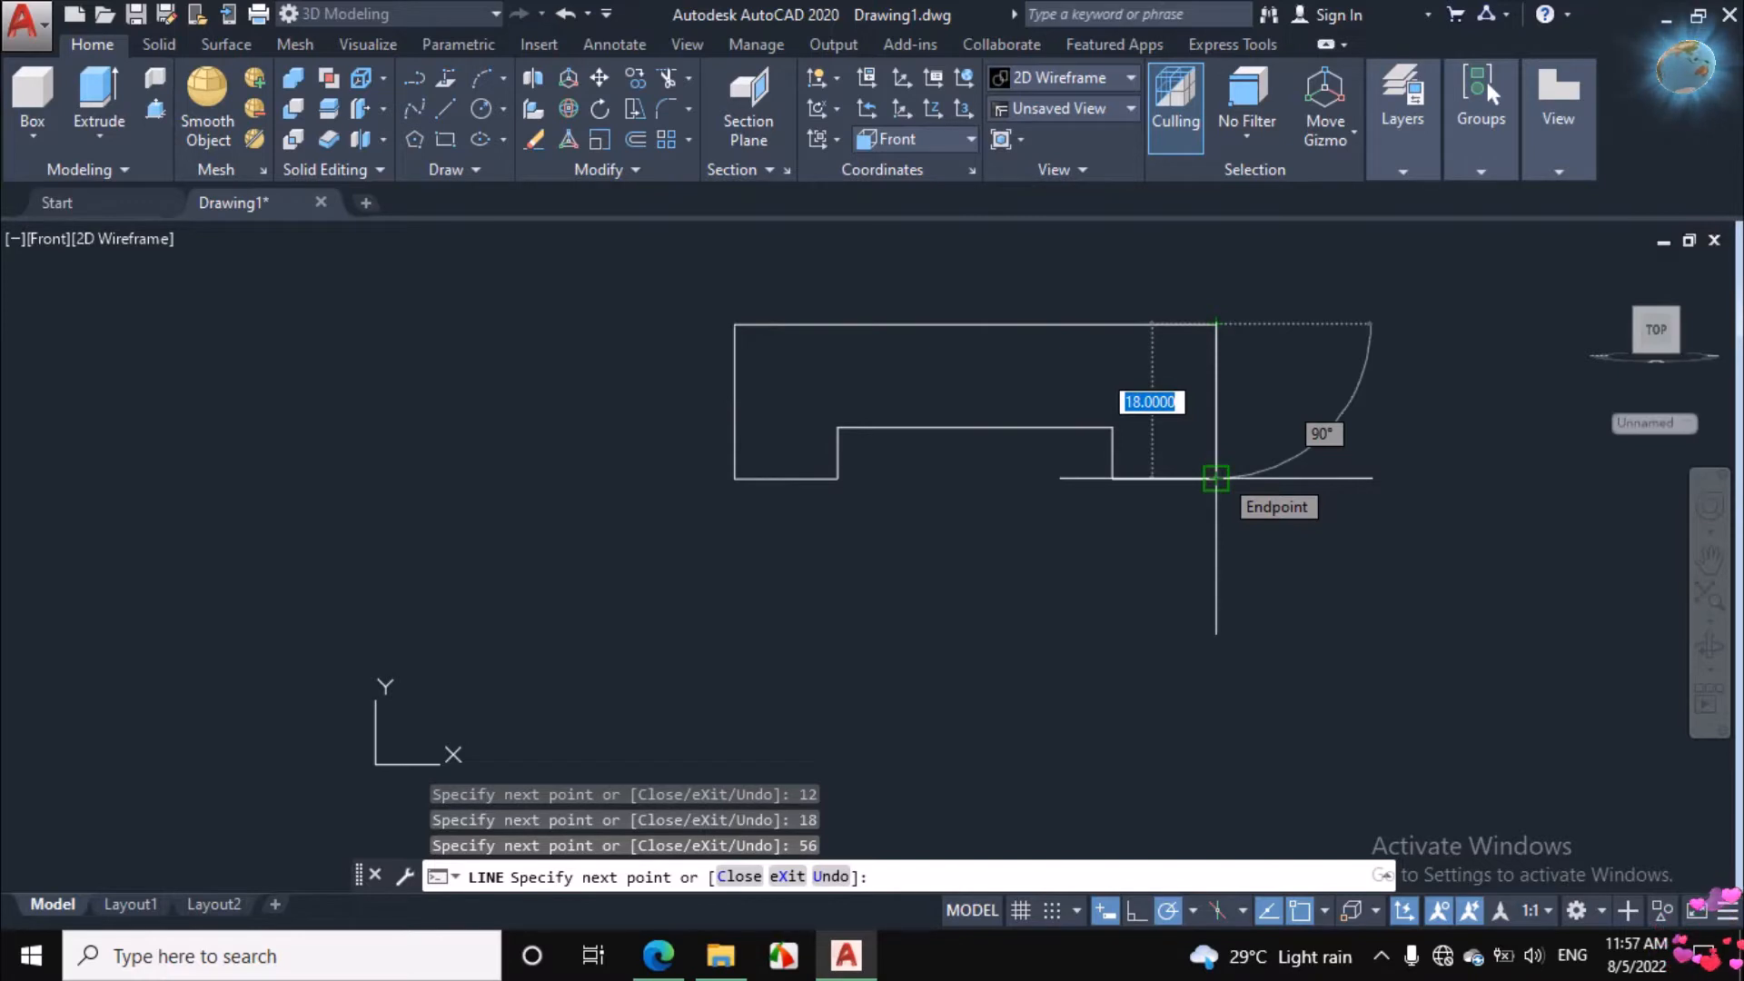
click(1216, 479)
right_click(1308, 419)
click(1375, 465)
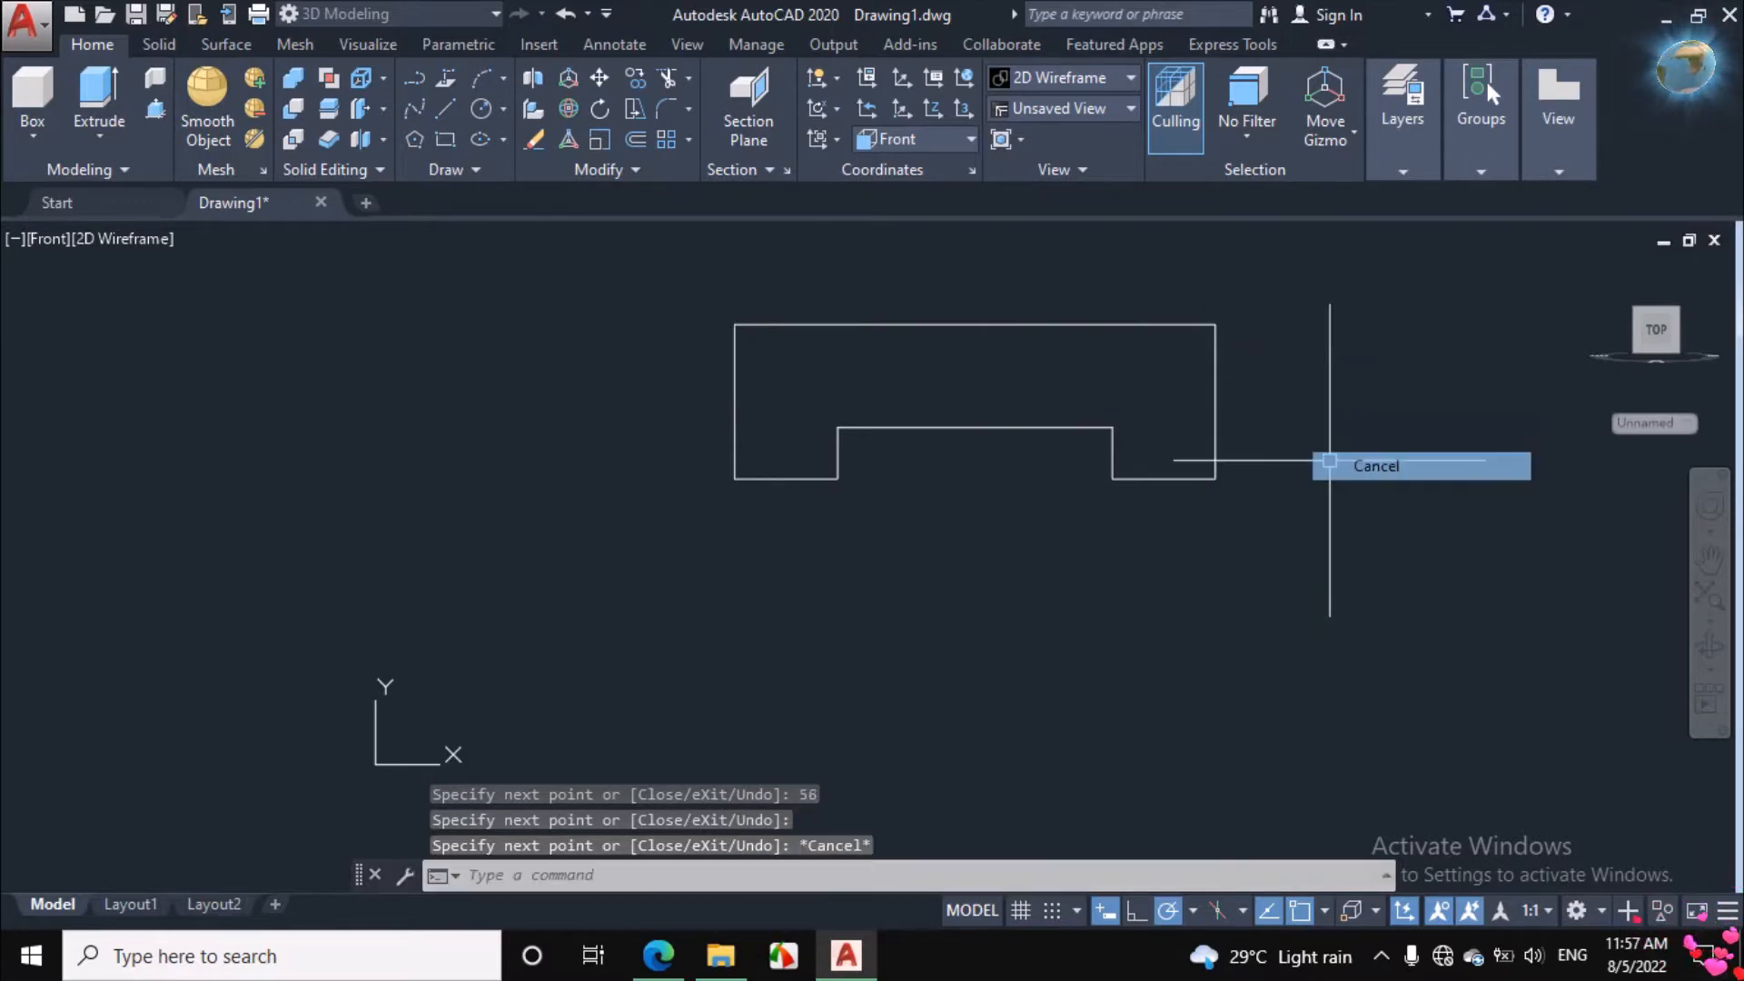
Step: Orbit the front view to a tilted 3D angle looking at the base profile from above
click(1710, 649)
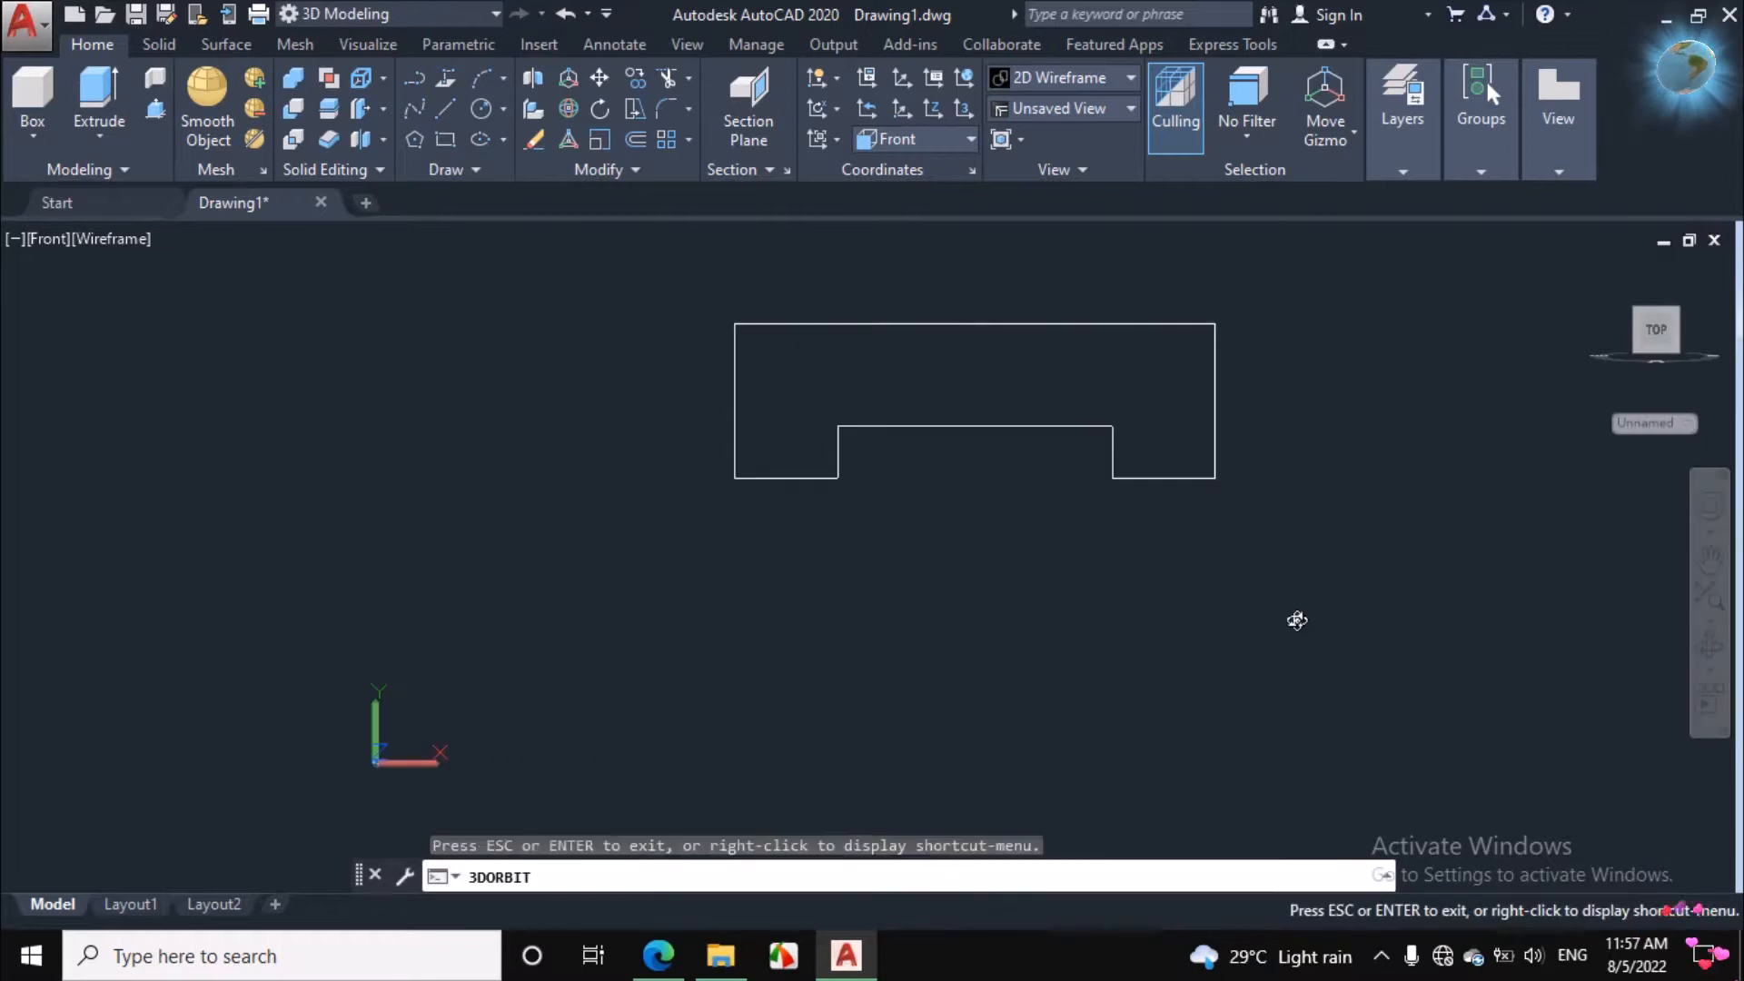
drag(1254, 572, 1223, 362)
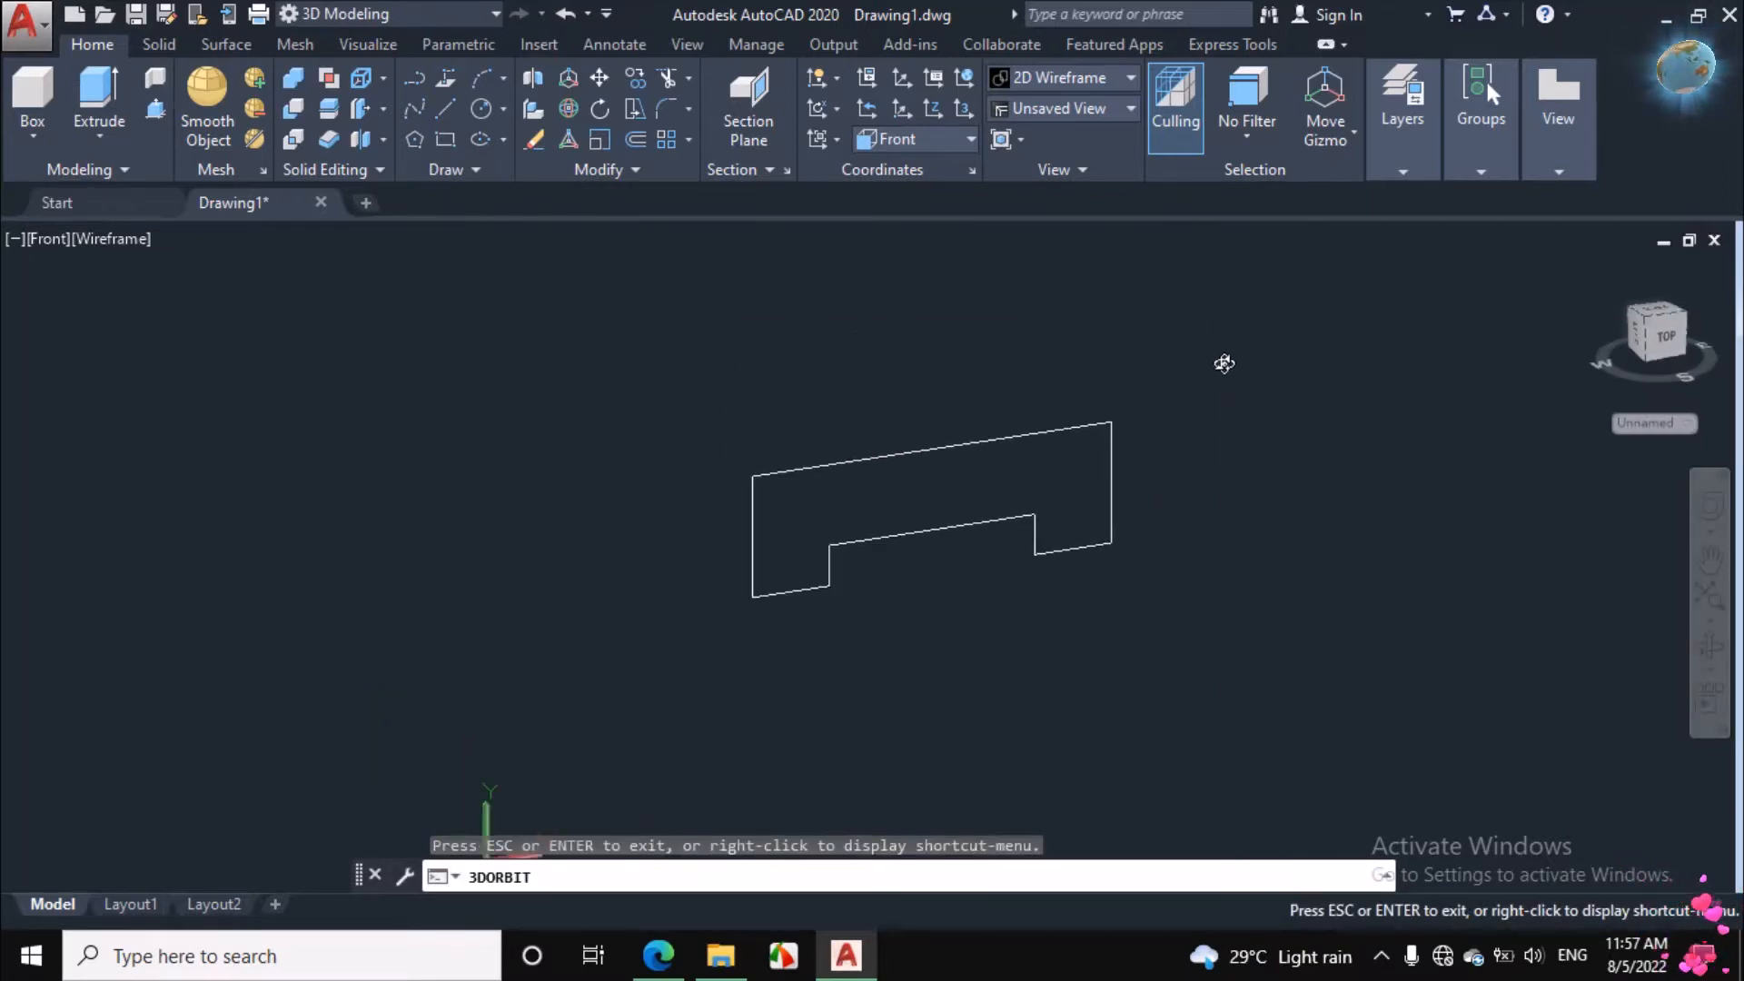
right_click(1223, 363)
click(1253, 380)
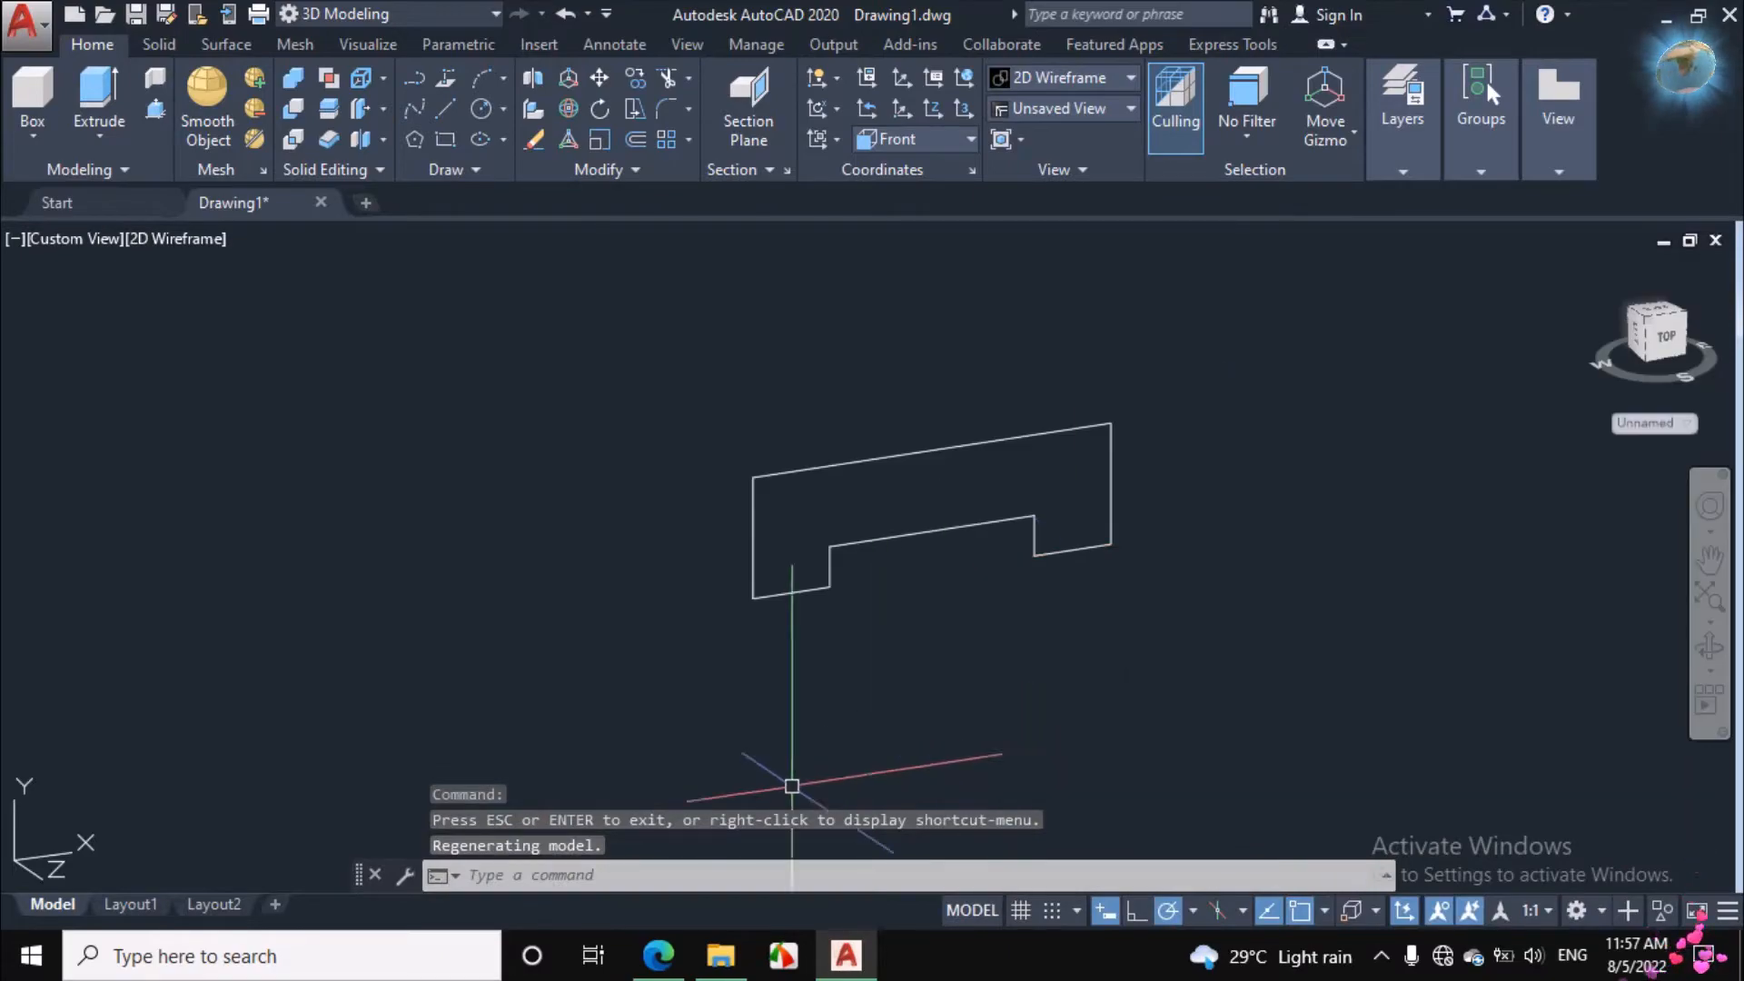
Step: Switch to the PDF figure in Edge and mark the base's 75 dimension with red strokes
click(658, 956)
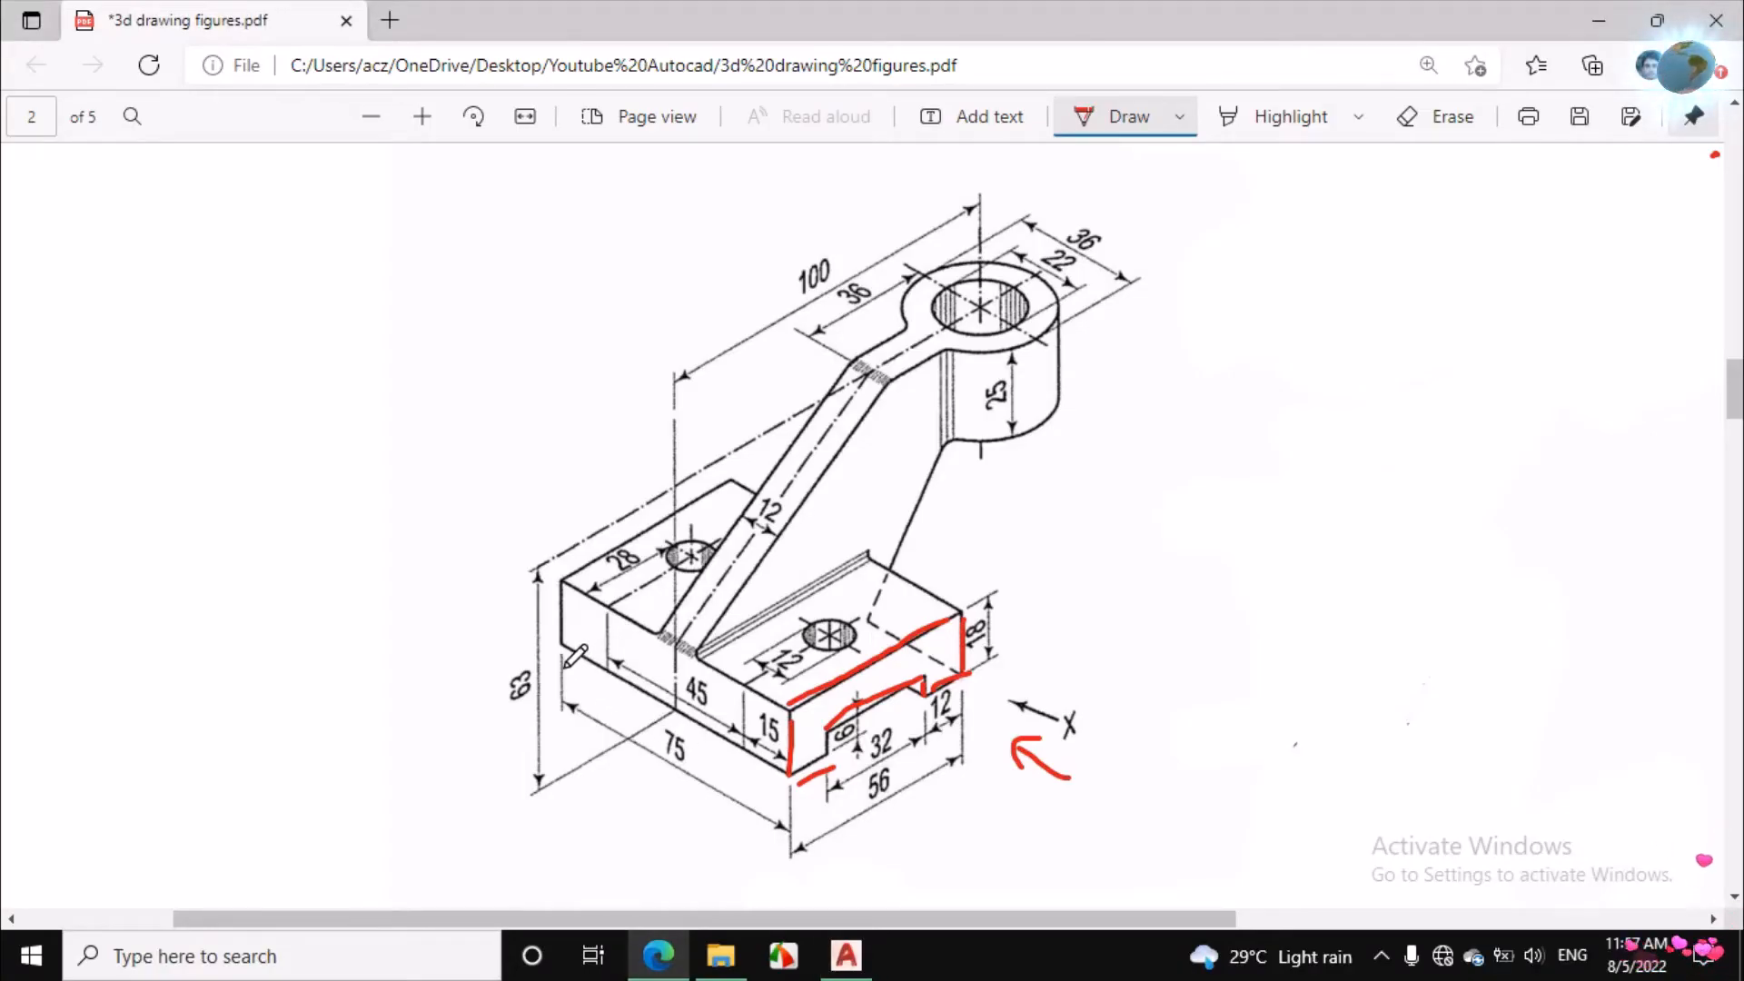
drag(560, 714, 683, 806)
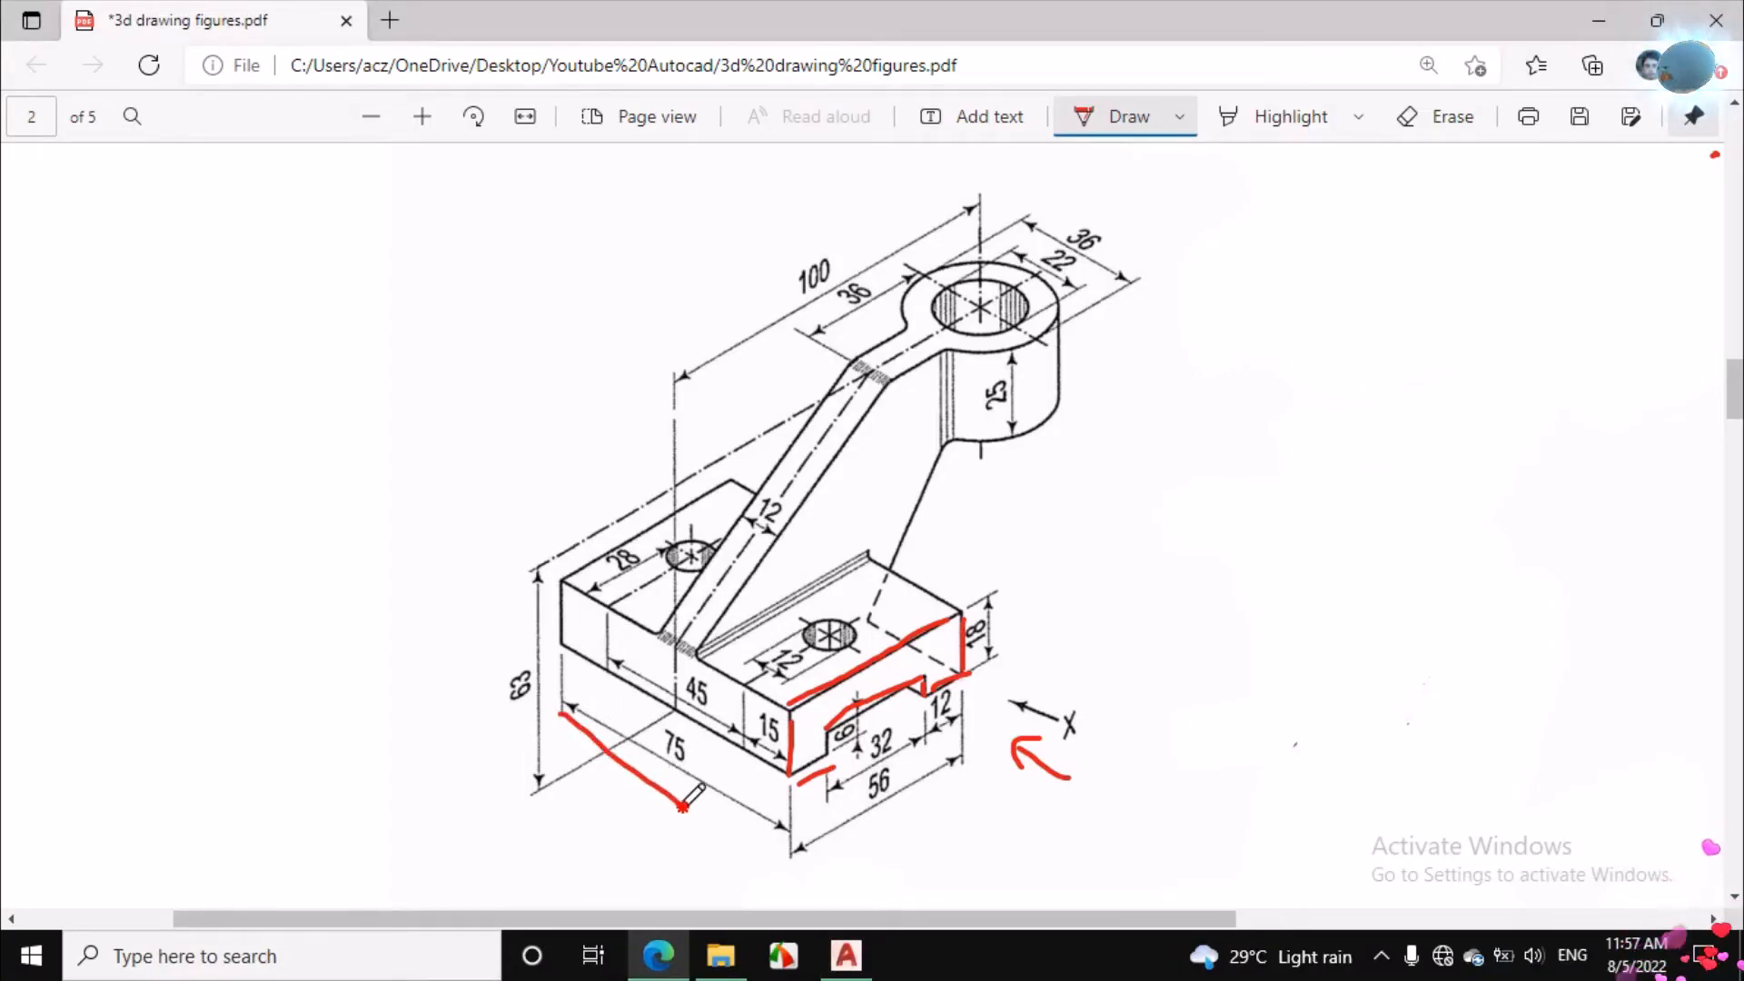
drag(628, 753, 751, 833)
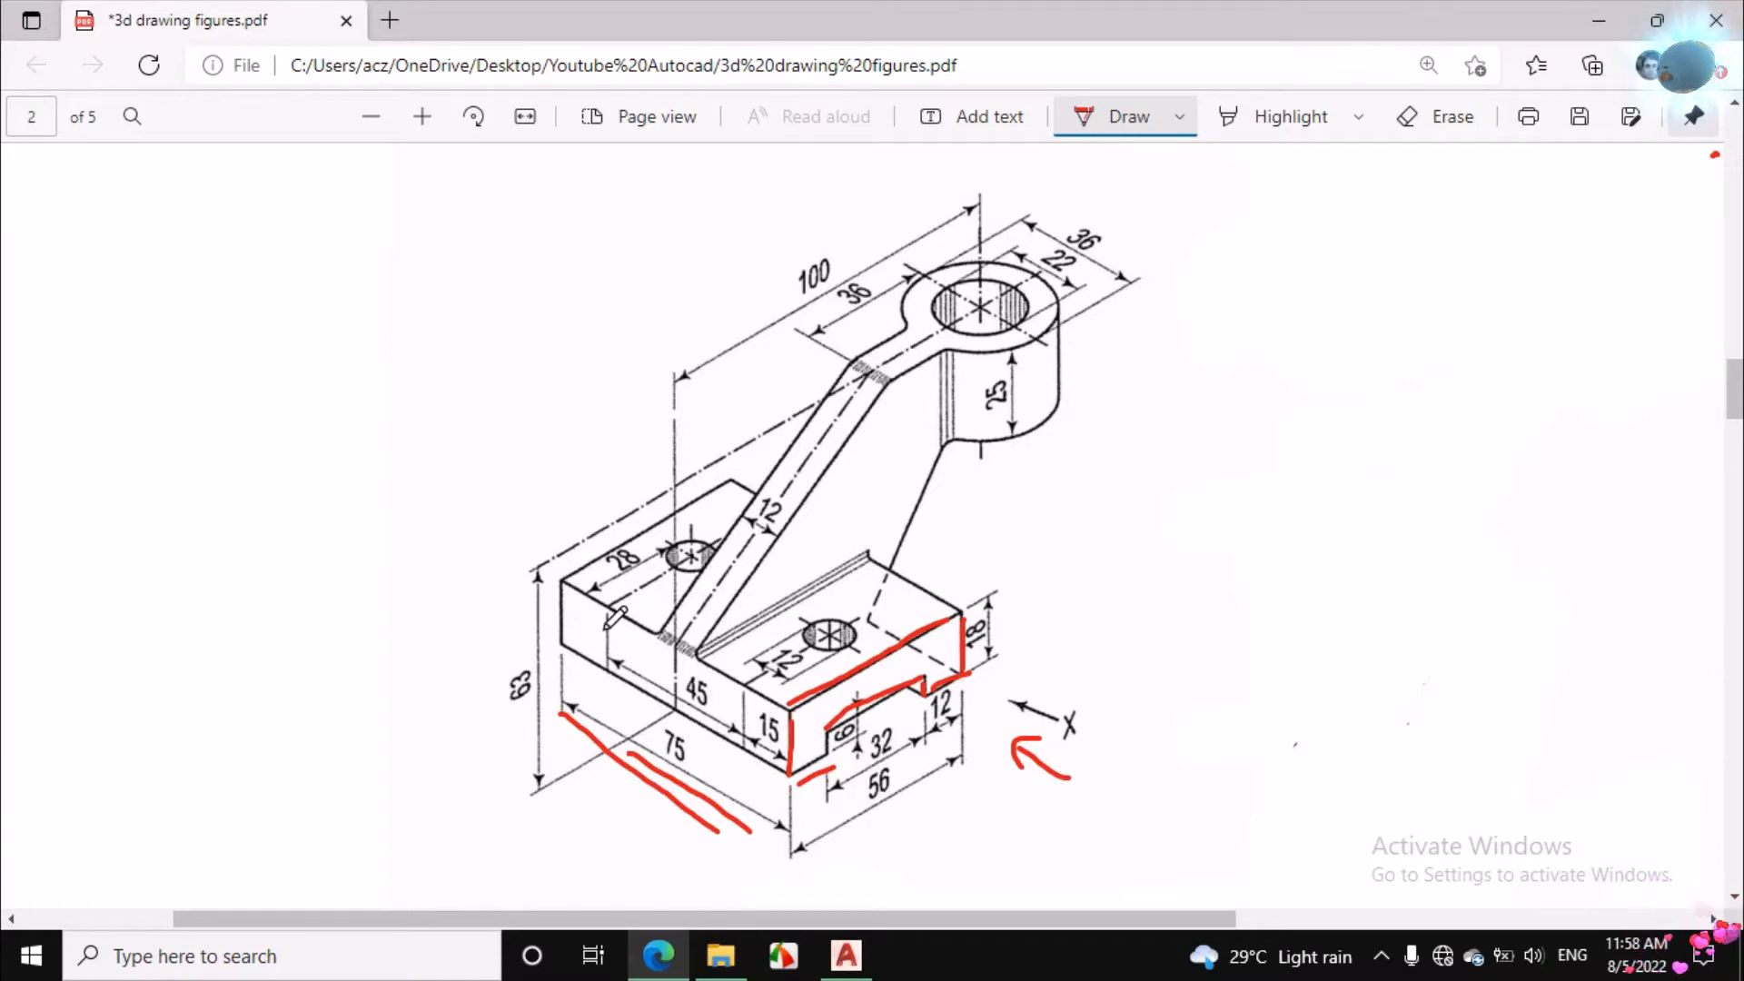
Step: Switch to AutoCAD and extrude the closed notched base profile 75 backward with Presspull
click(846, 955)
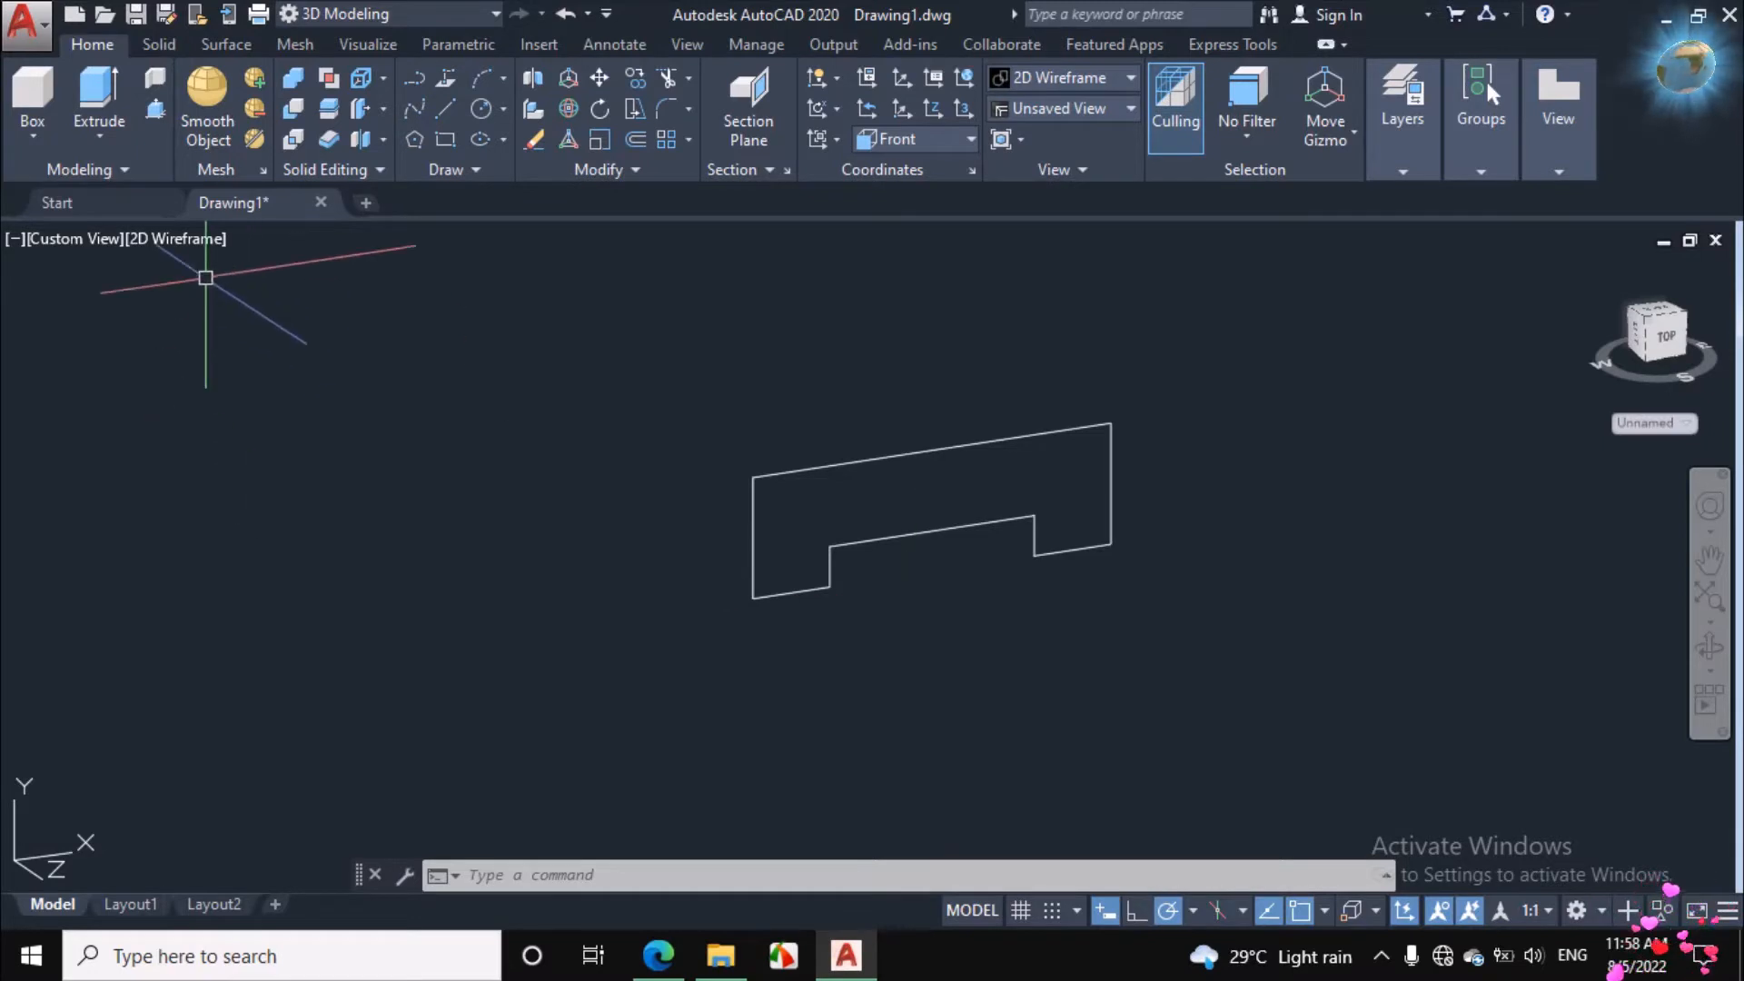
click(154, 113)
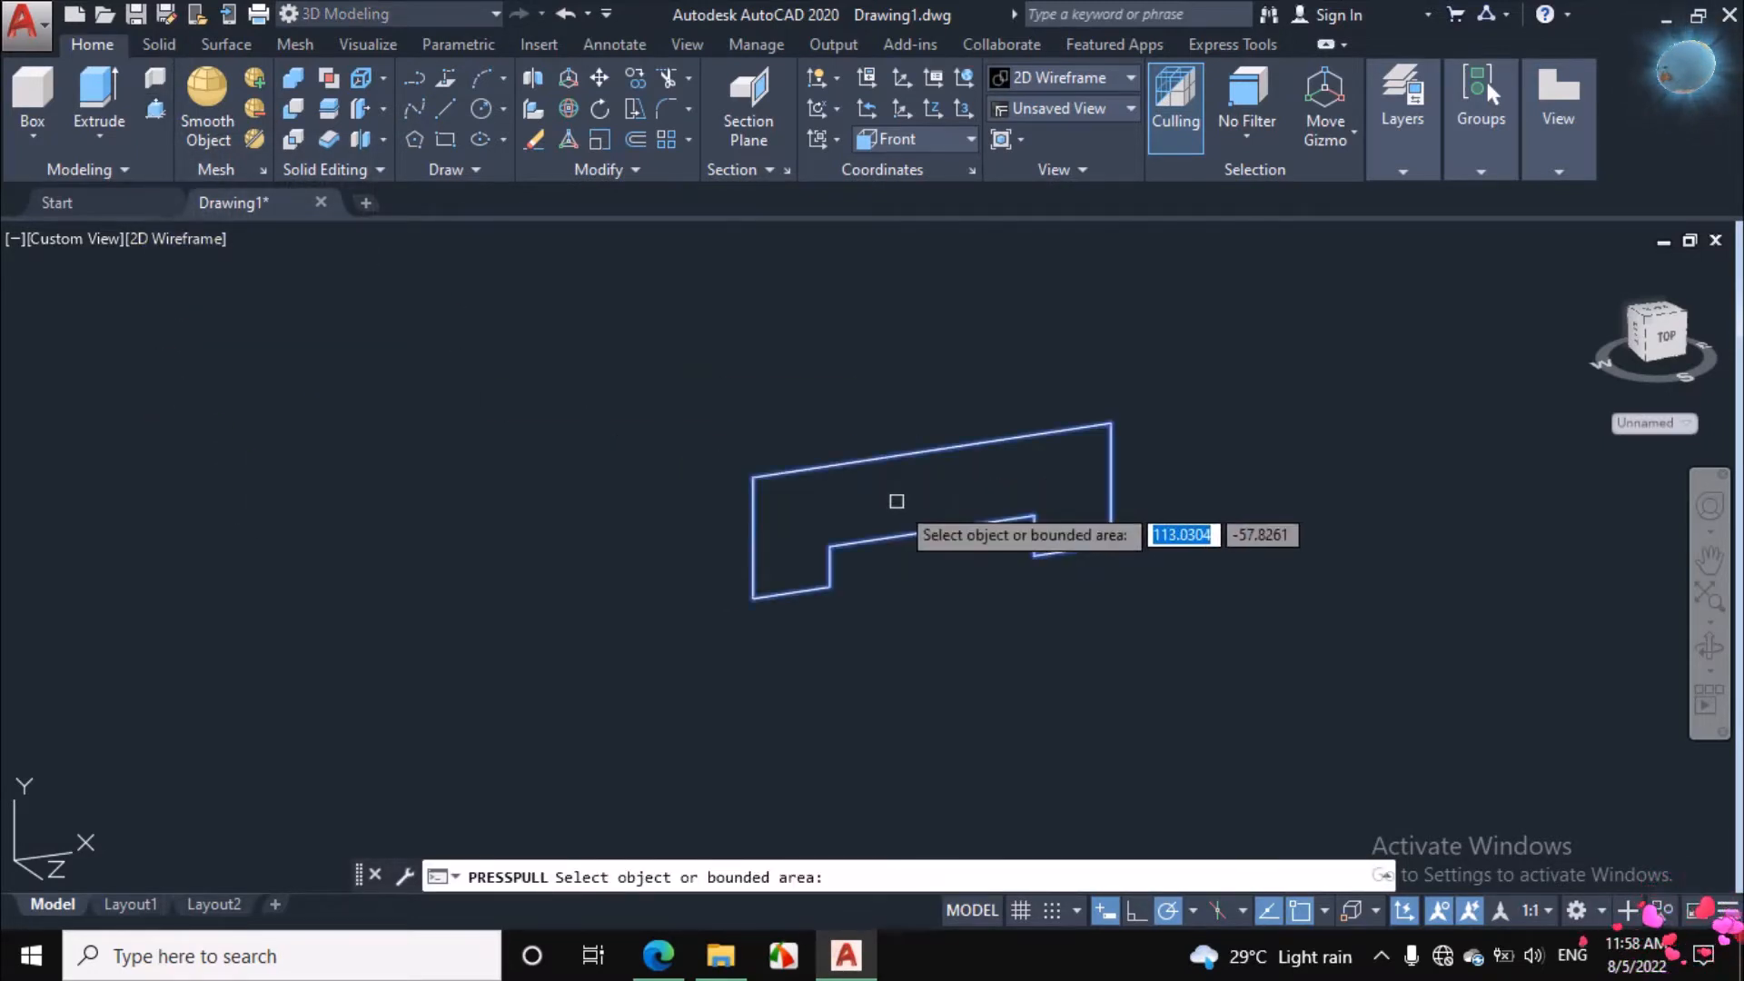
click(897, 502)
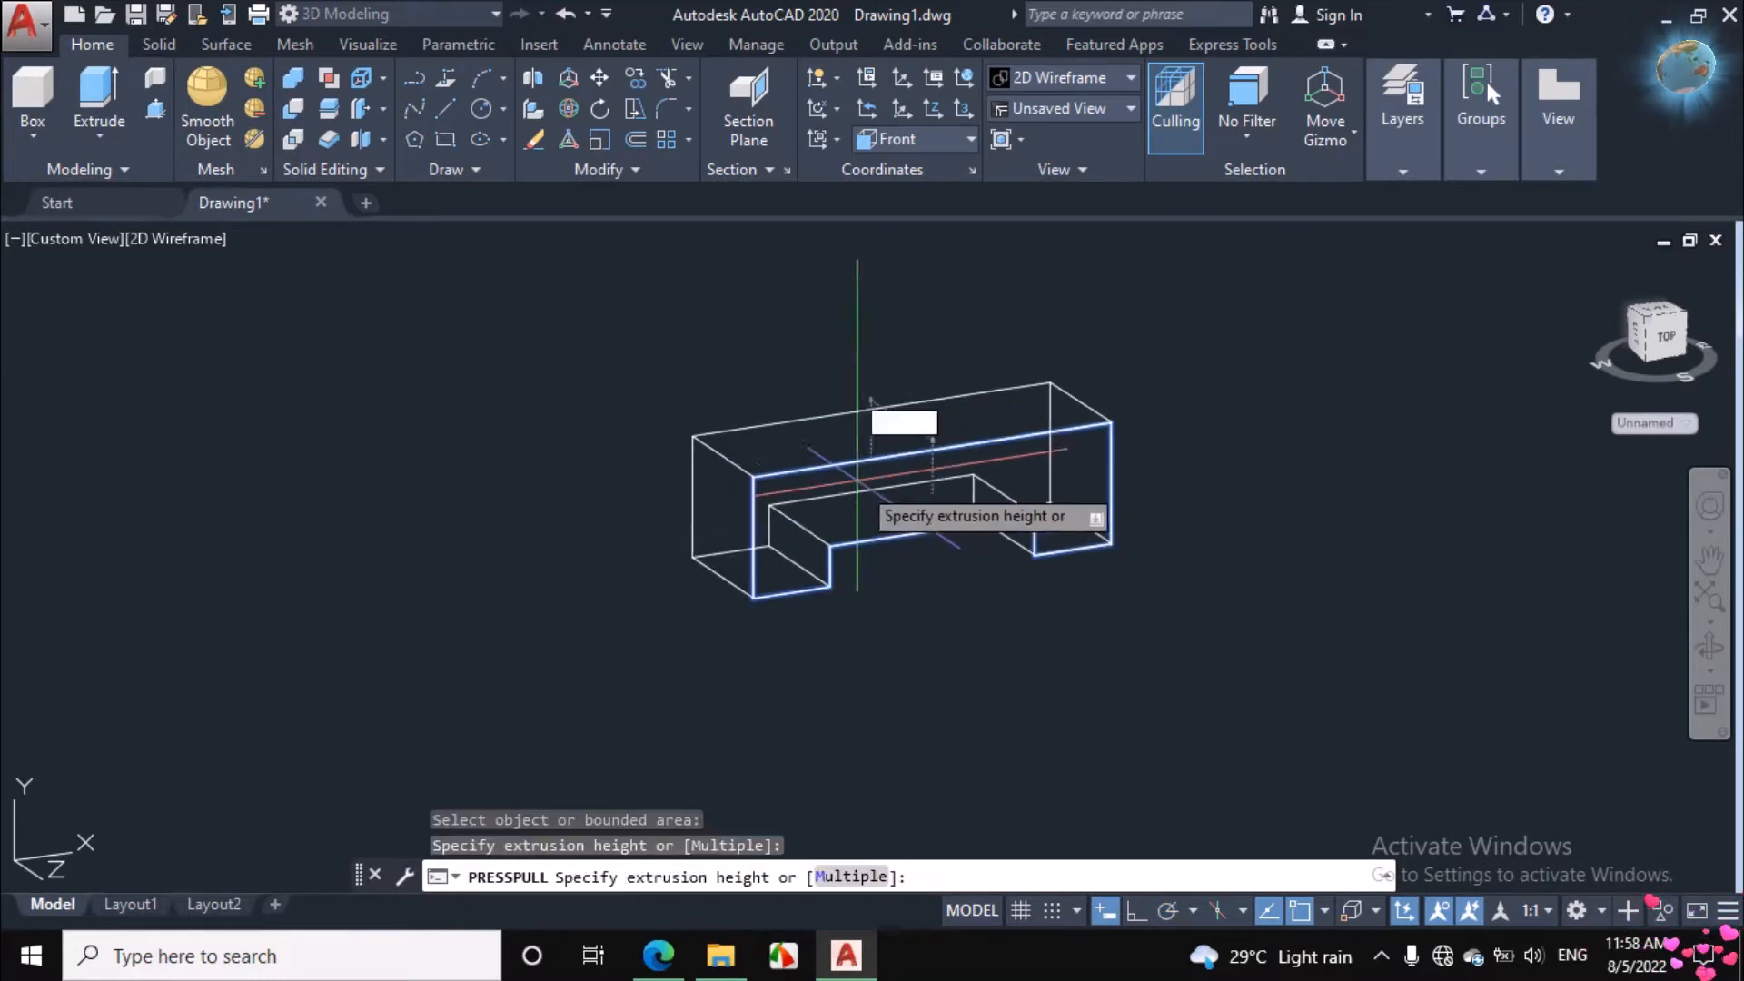
text(75)
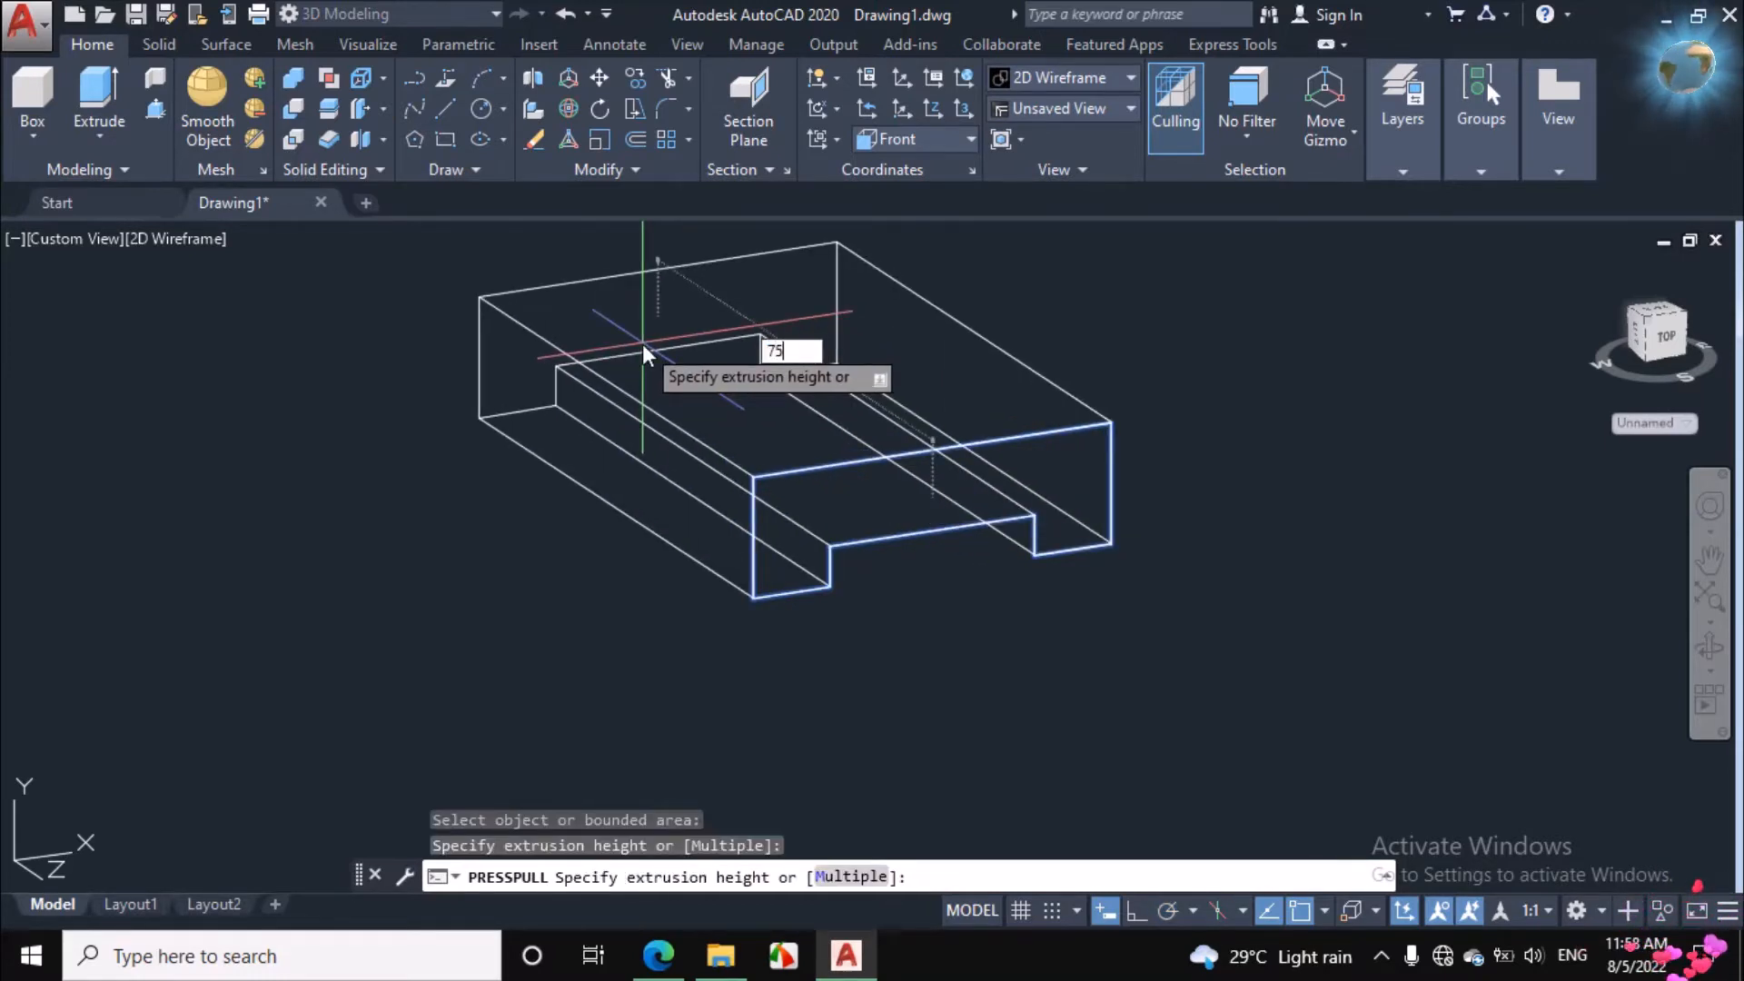
key(Return)
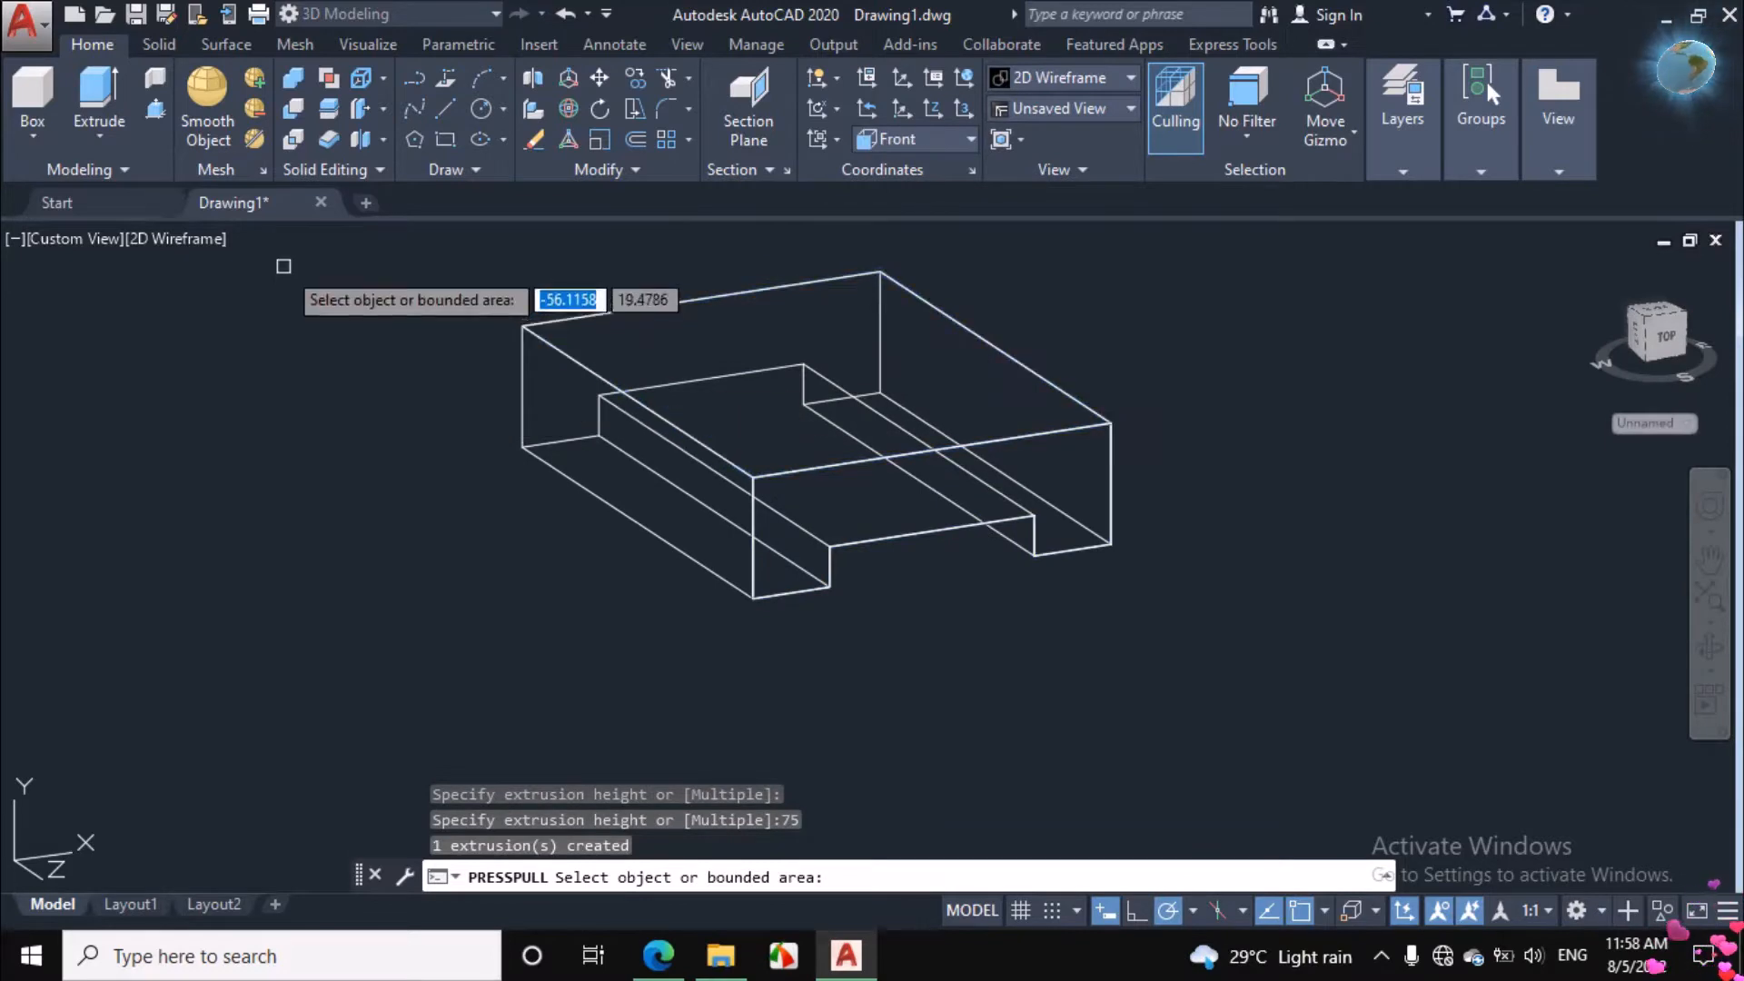
Step: Change the viewport's visual style from 2D Wireframe to Realistic and view the whole base solid
click(181, 239)
click(238, 379)
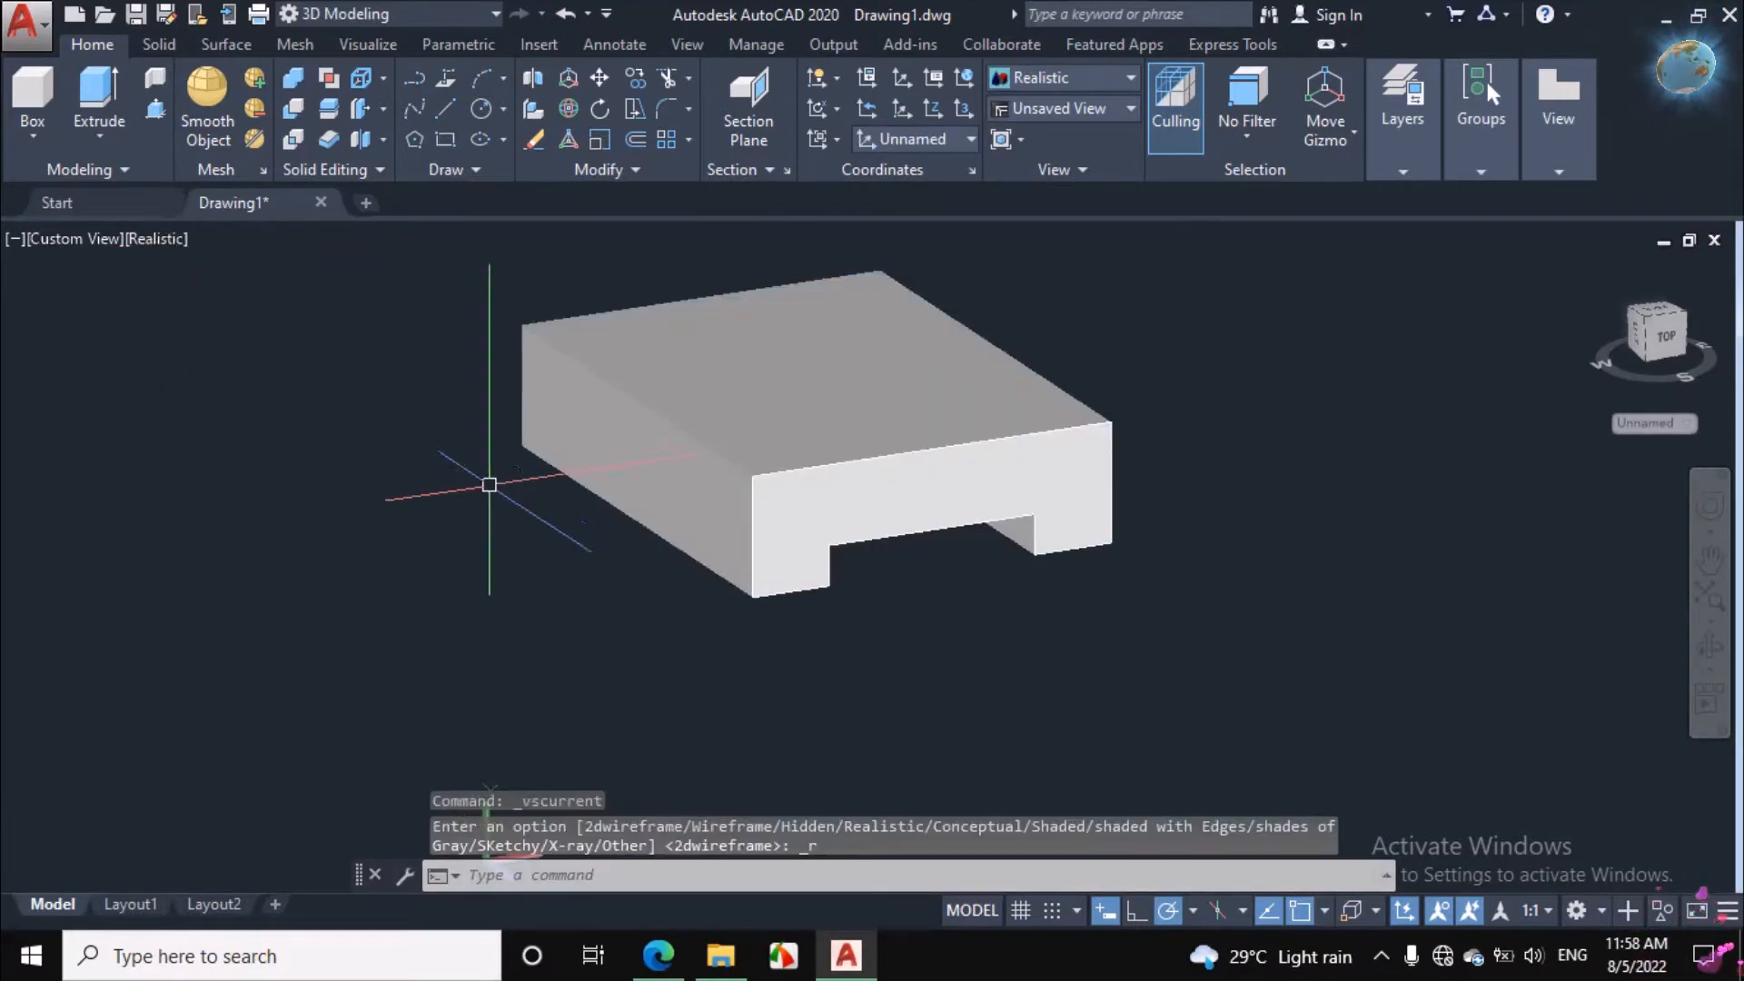
scroll(693, 642, down, 3)
scroll(655, 453, up, 3)
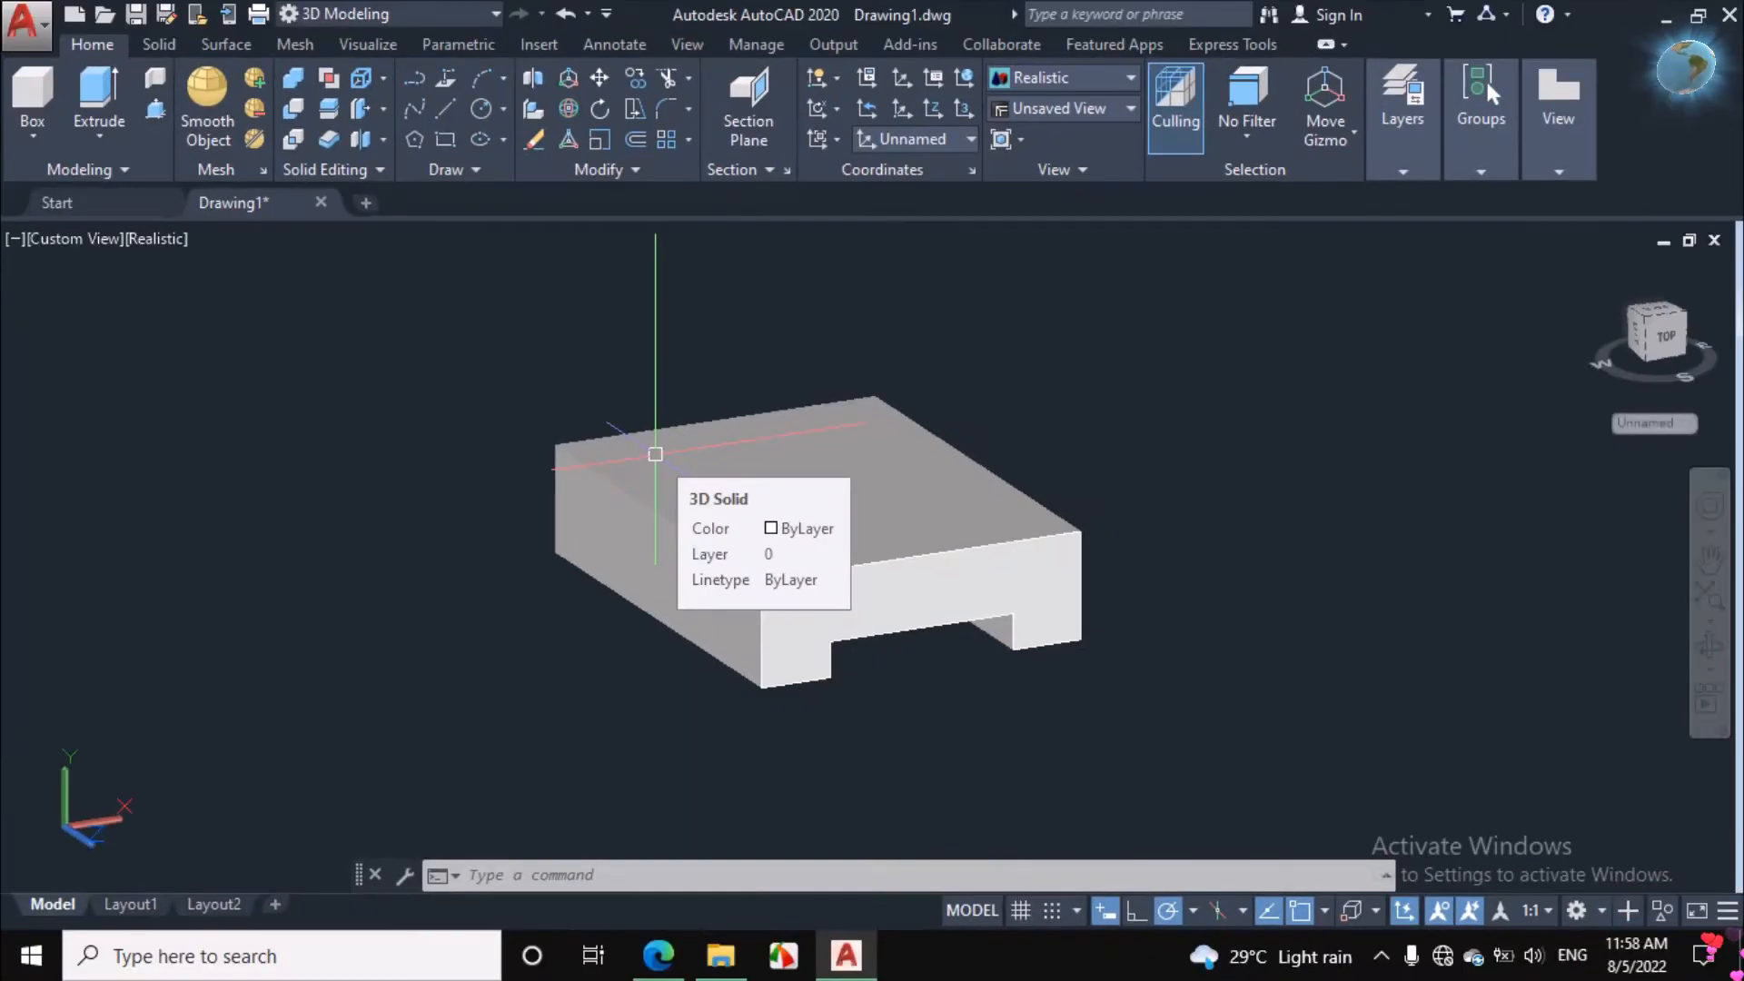
Step: Switch to the PDF figure in Edge and trace the vertical centre line and the horizontal line to the boss centre in red
click(658, 956)
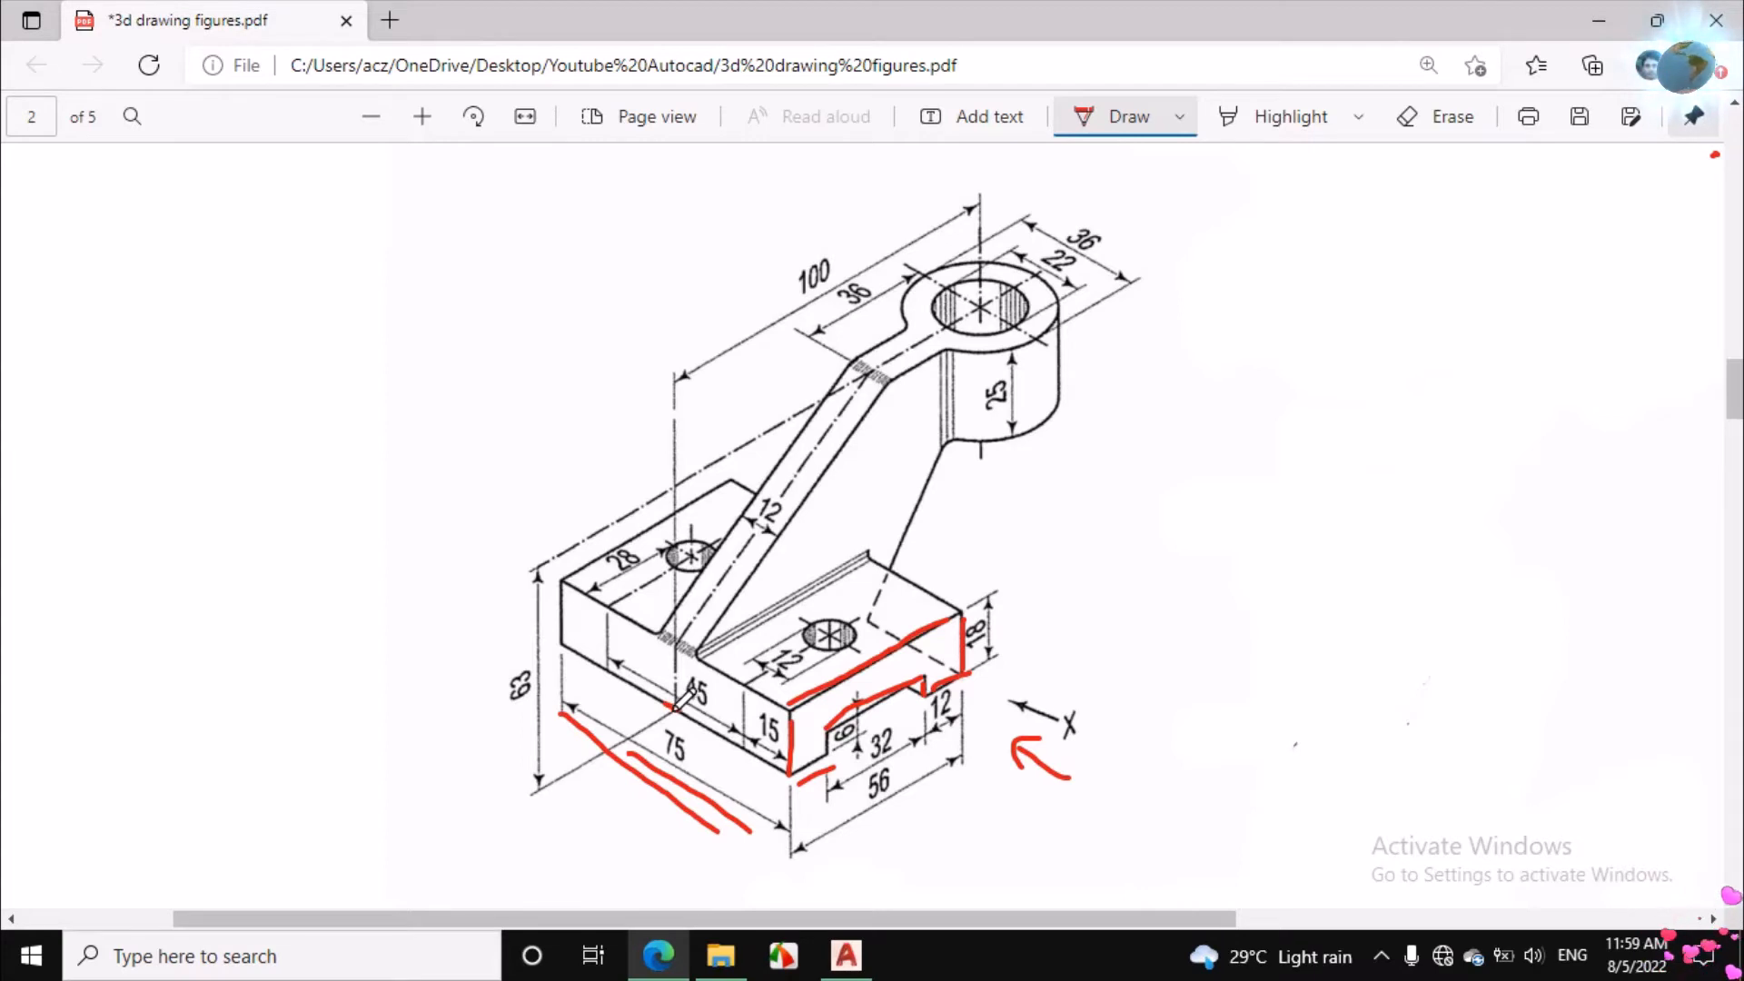
drag(673, 708, 667, 498)
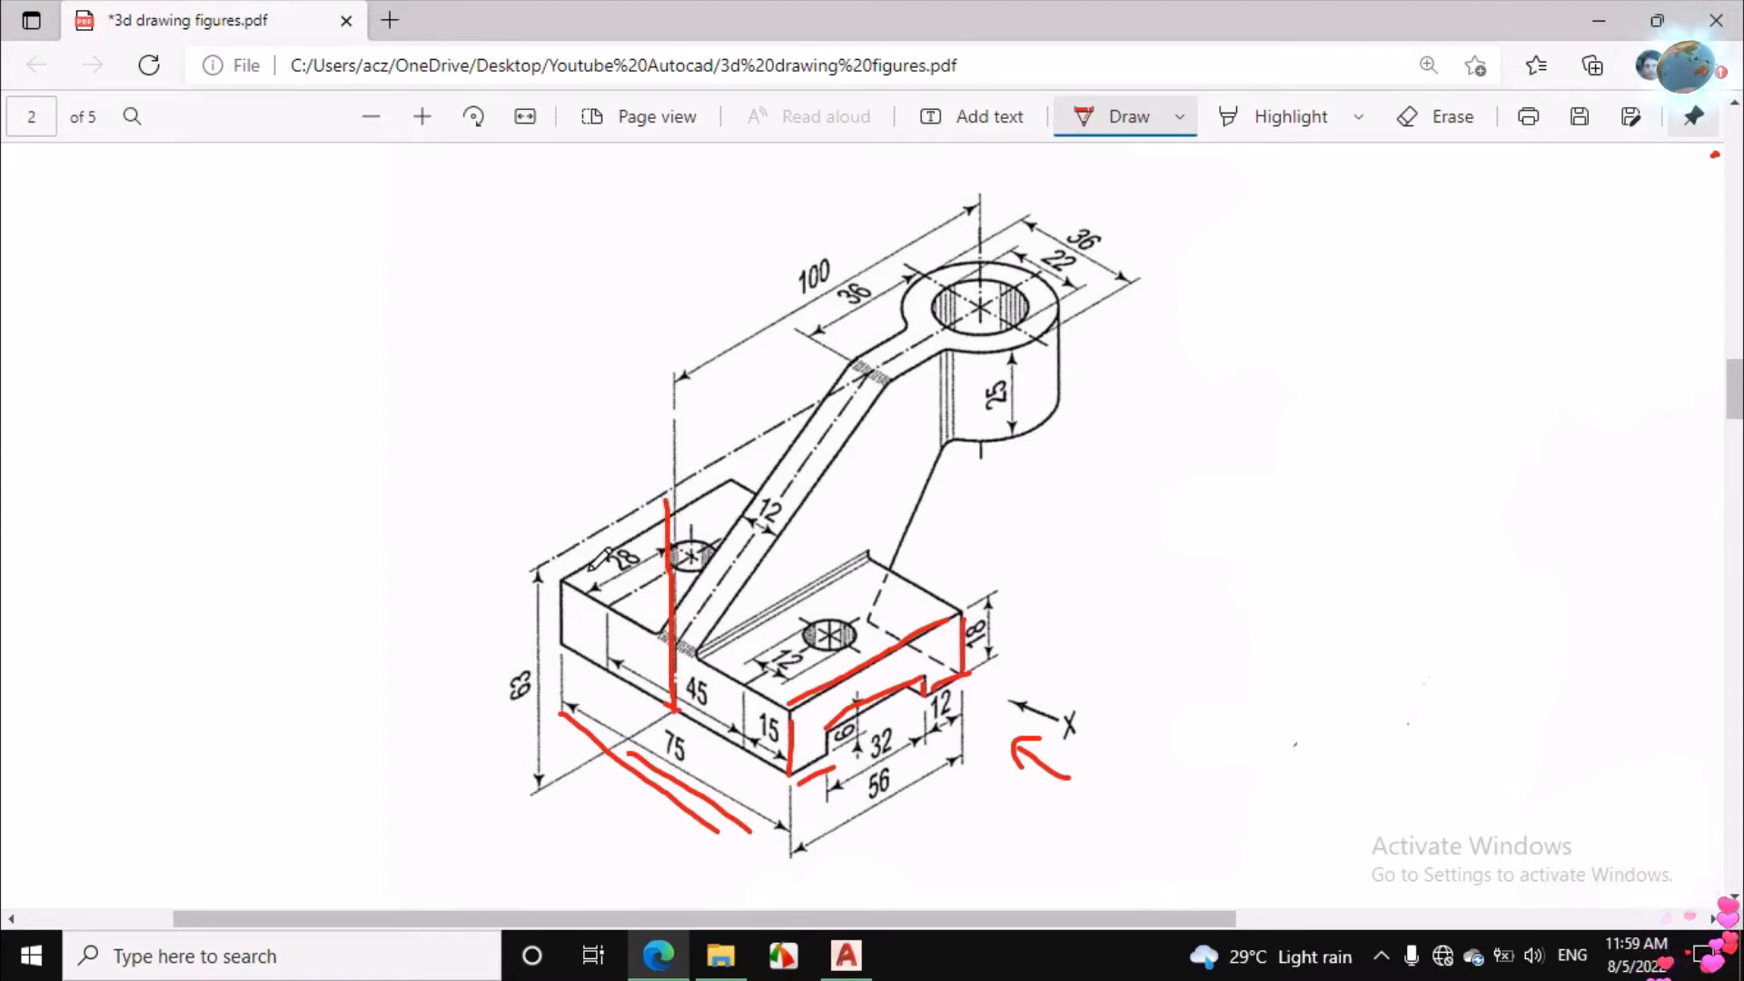
drag(549, 711, 550, 647)
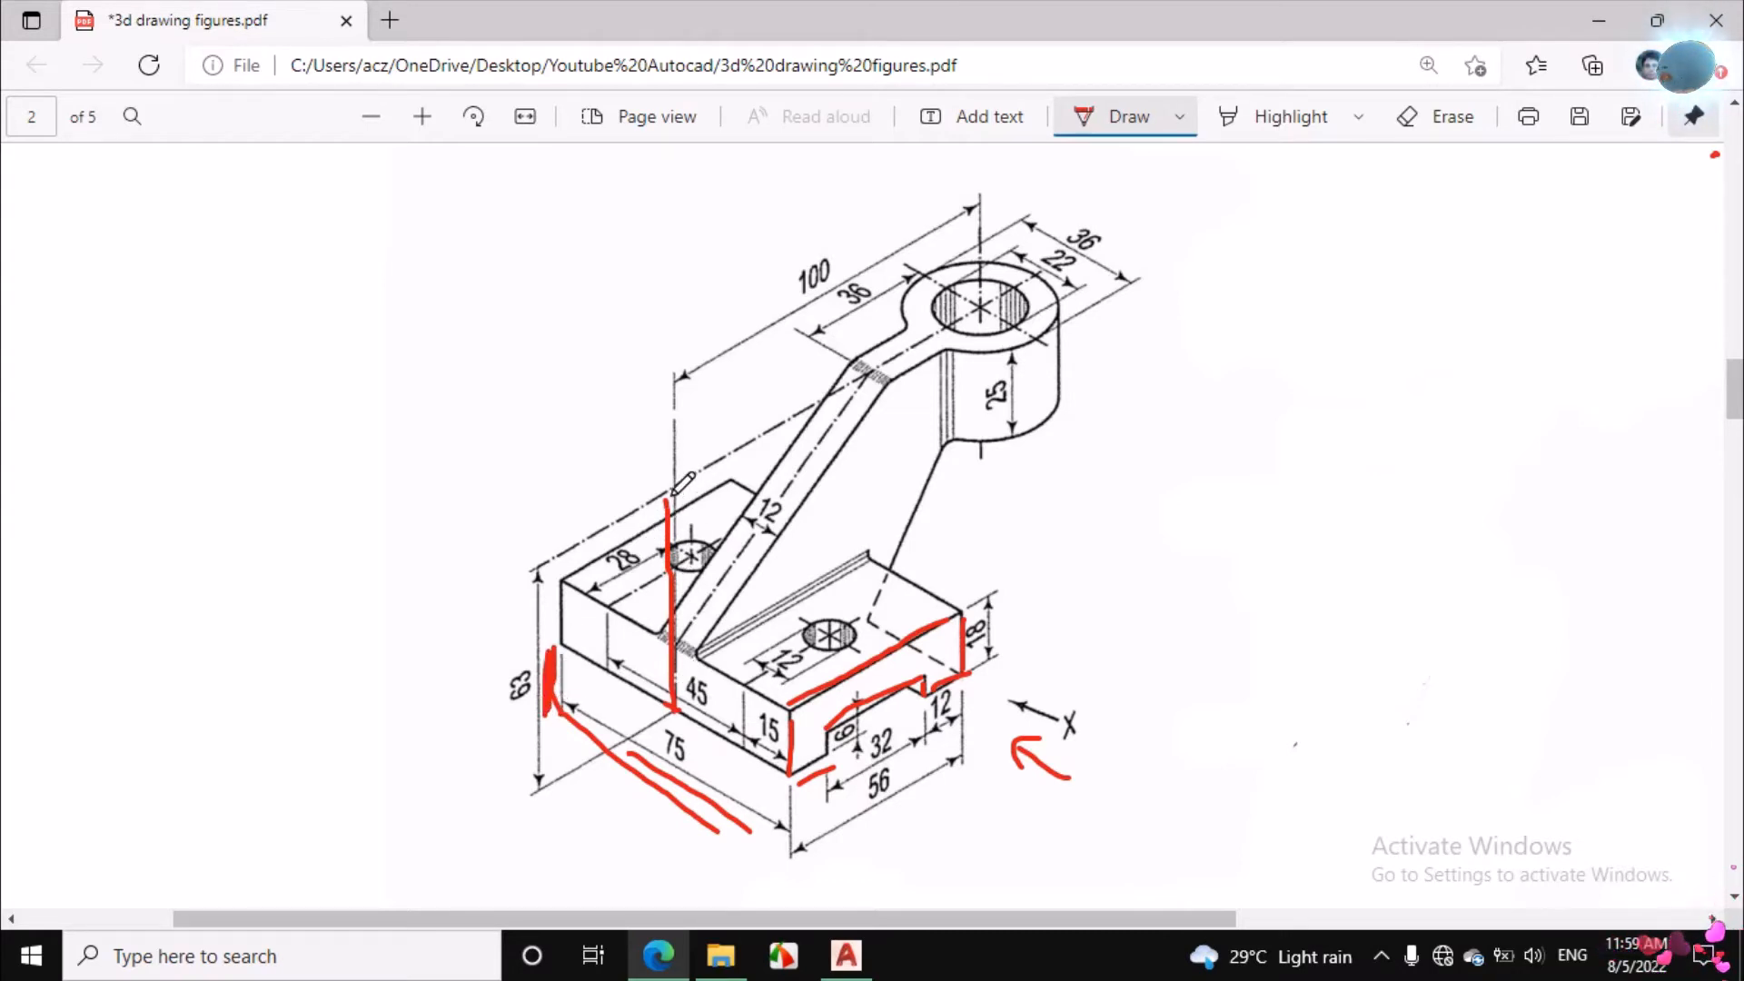
drag(698, 467, 954, 333)
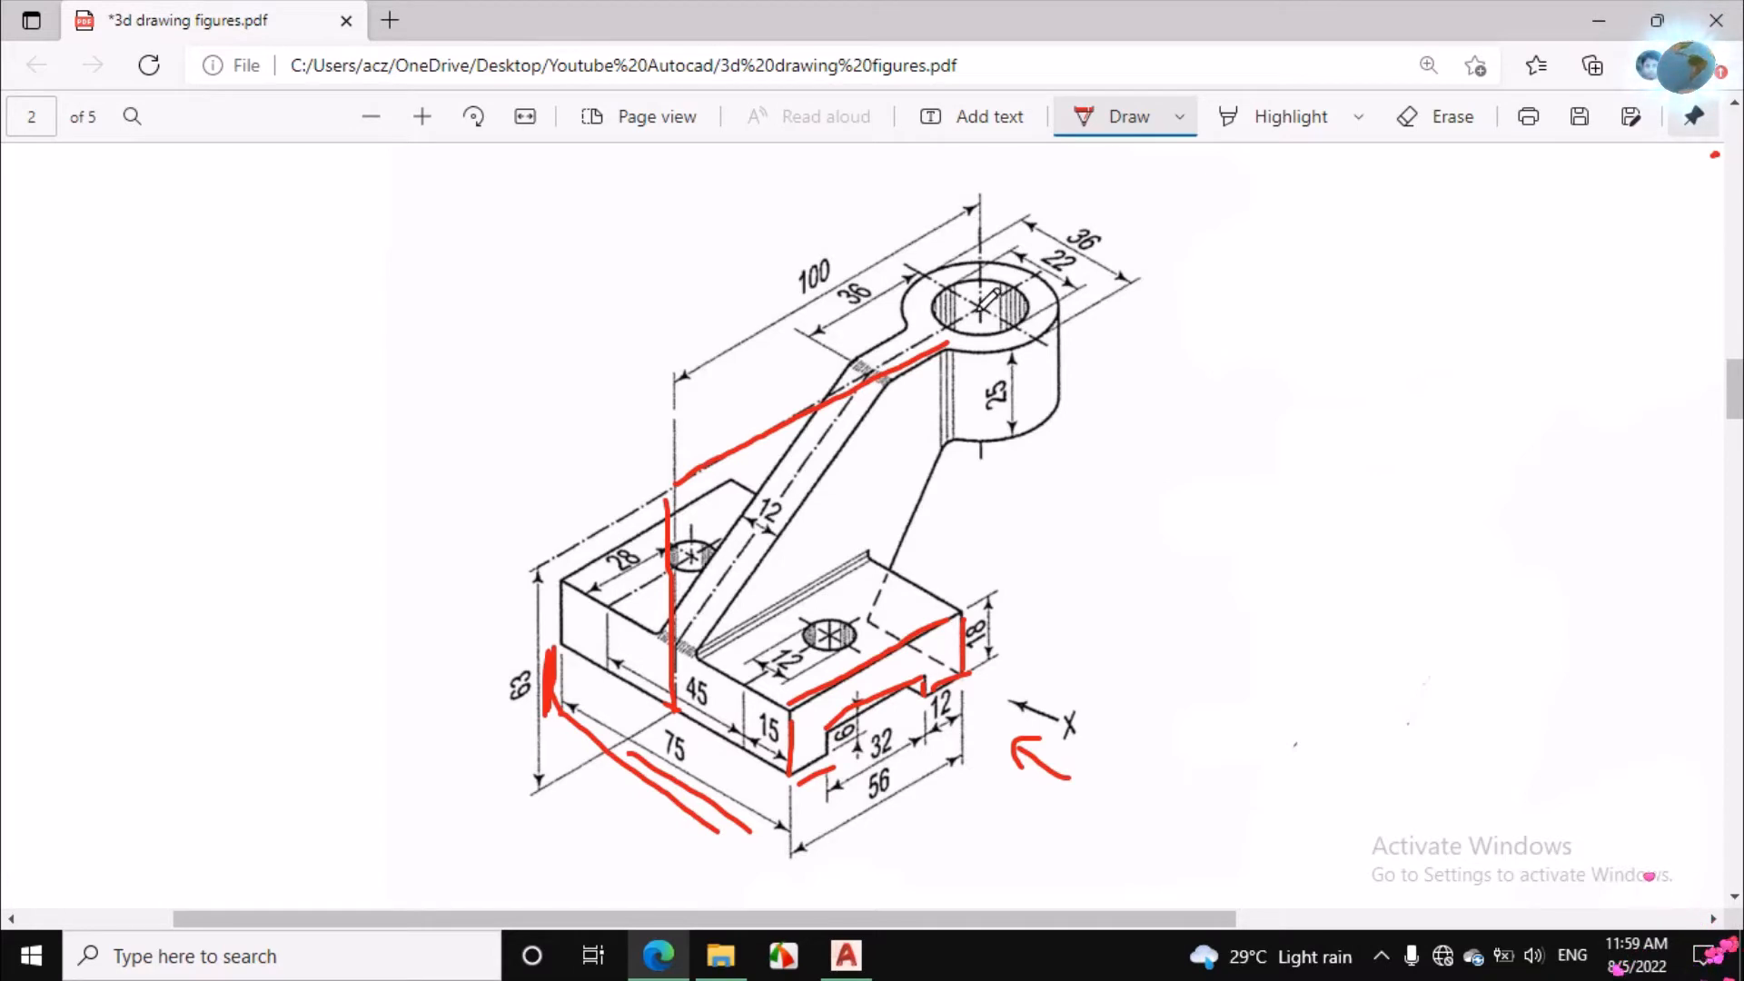
drag(724, 456, 764, 439)
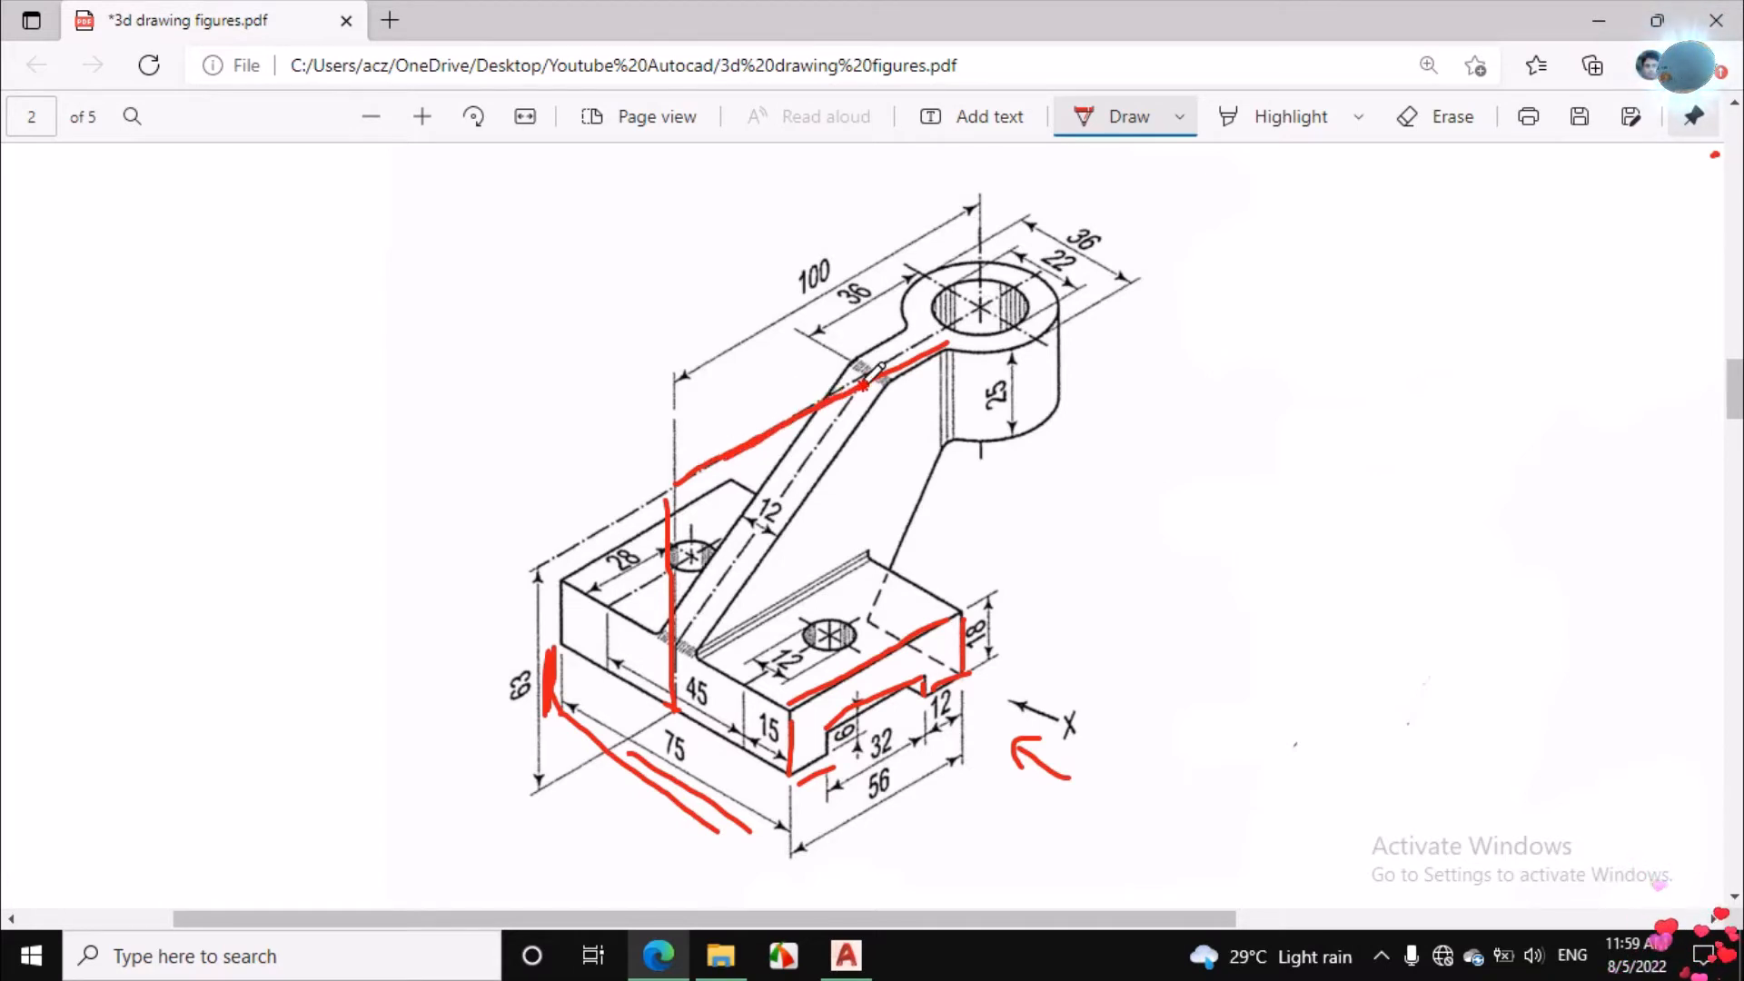
drag(863, 386, 972, 324)
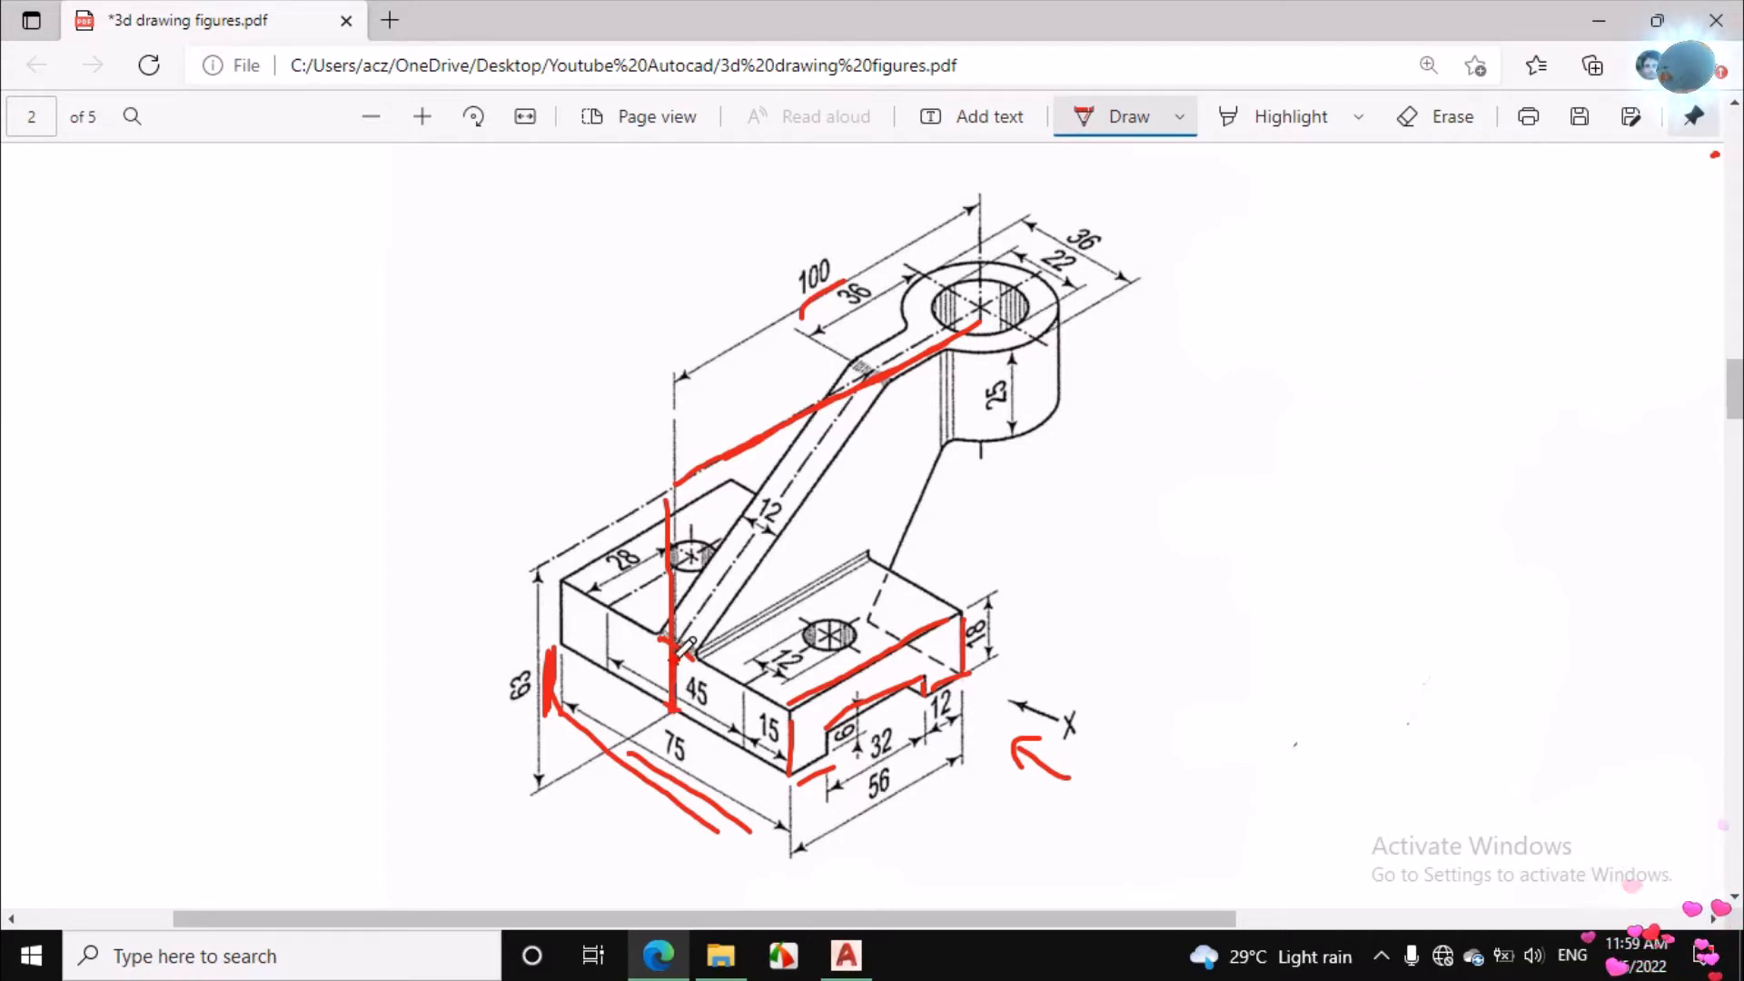
Step: Retrace the path from the base to the boss in red, and mark the 100 dimension and the boss's diameter line
drag(675, 661, 672, 518)
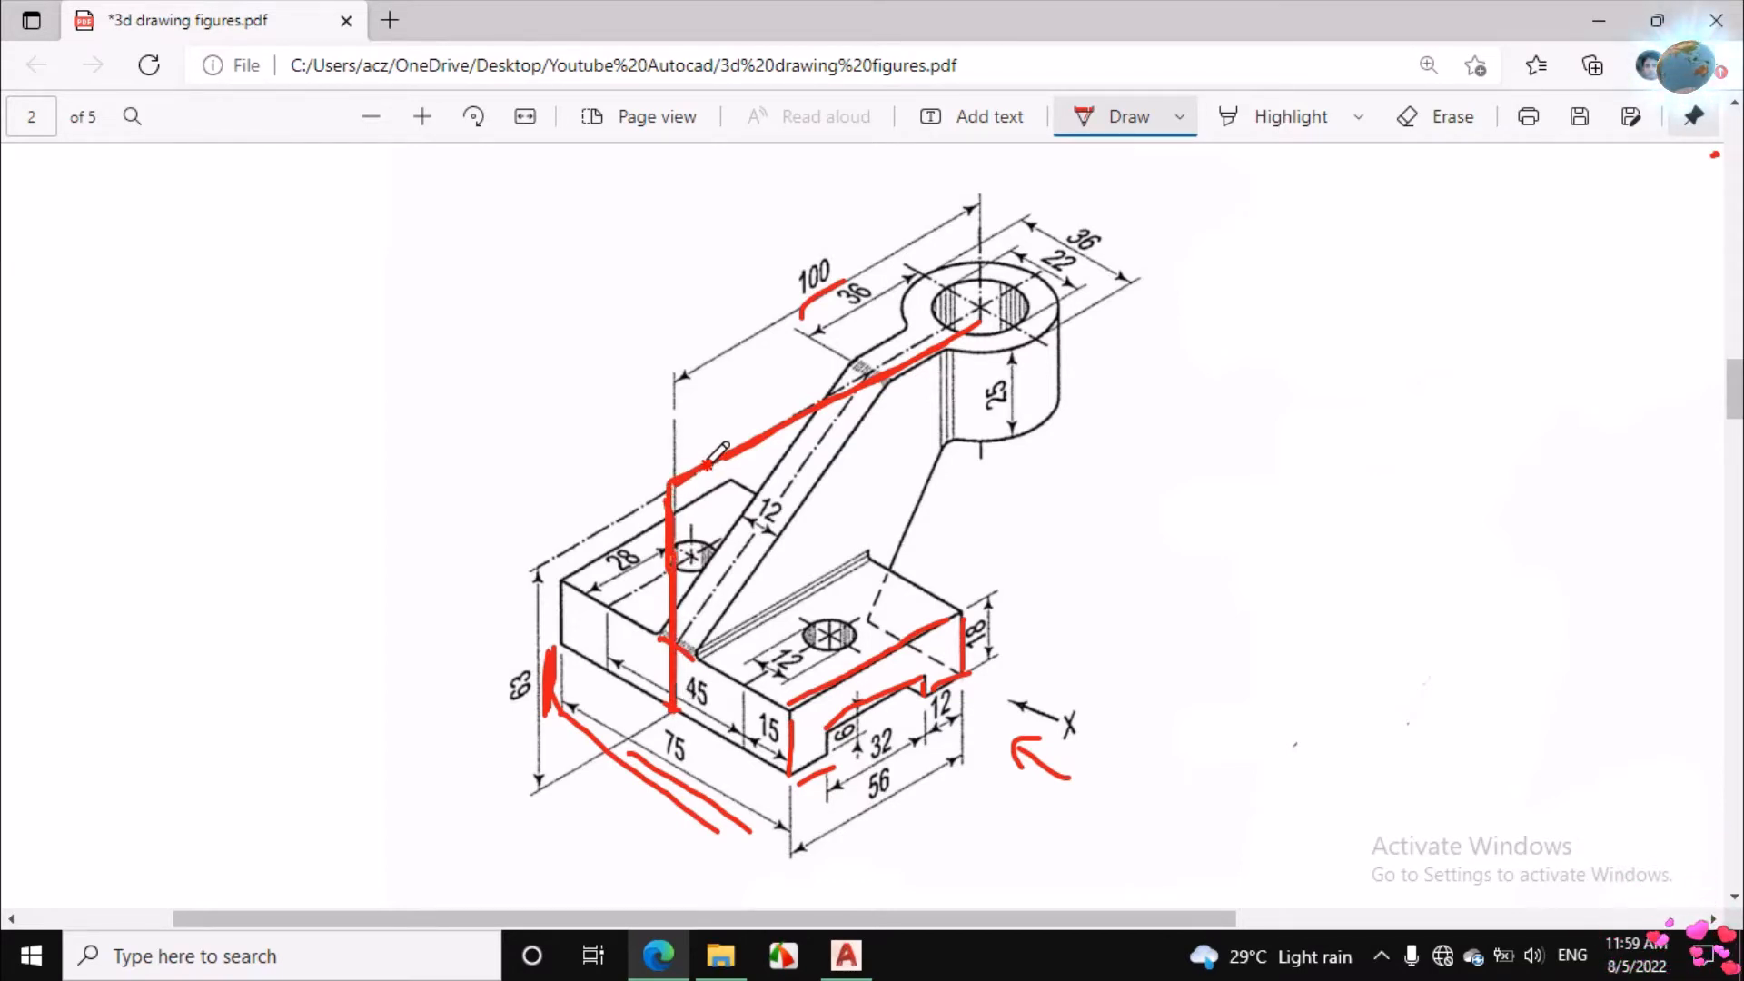
drag(720, 452, 985, 314)
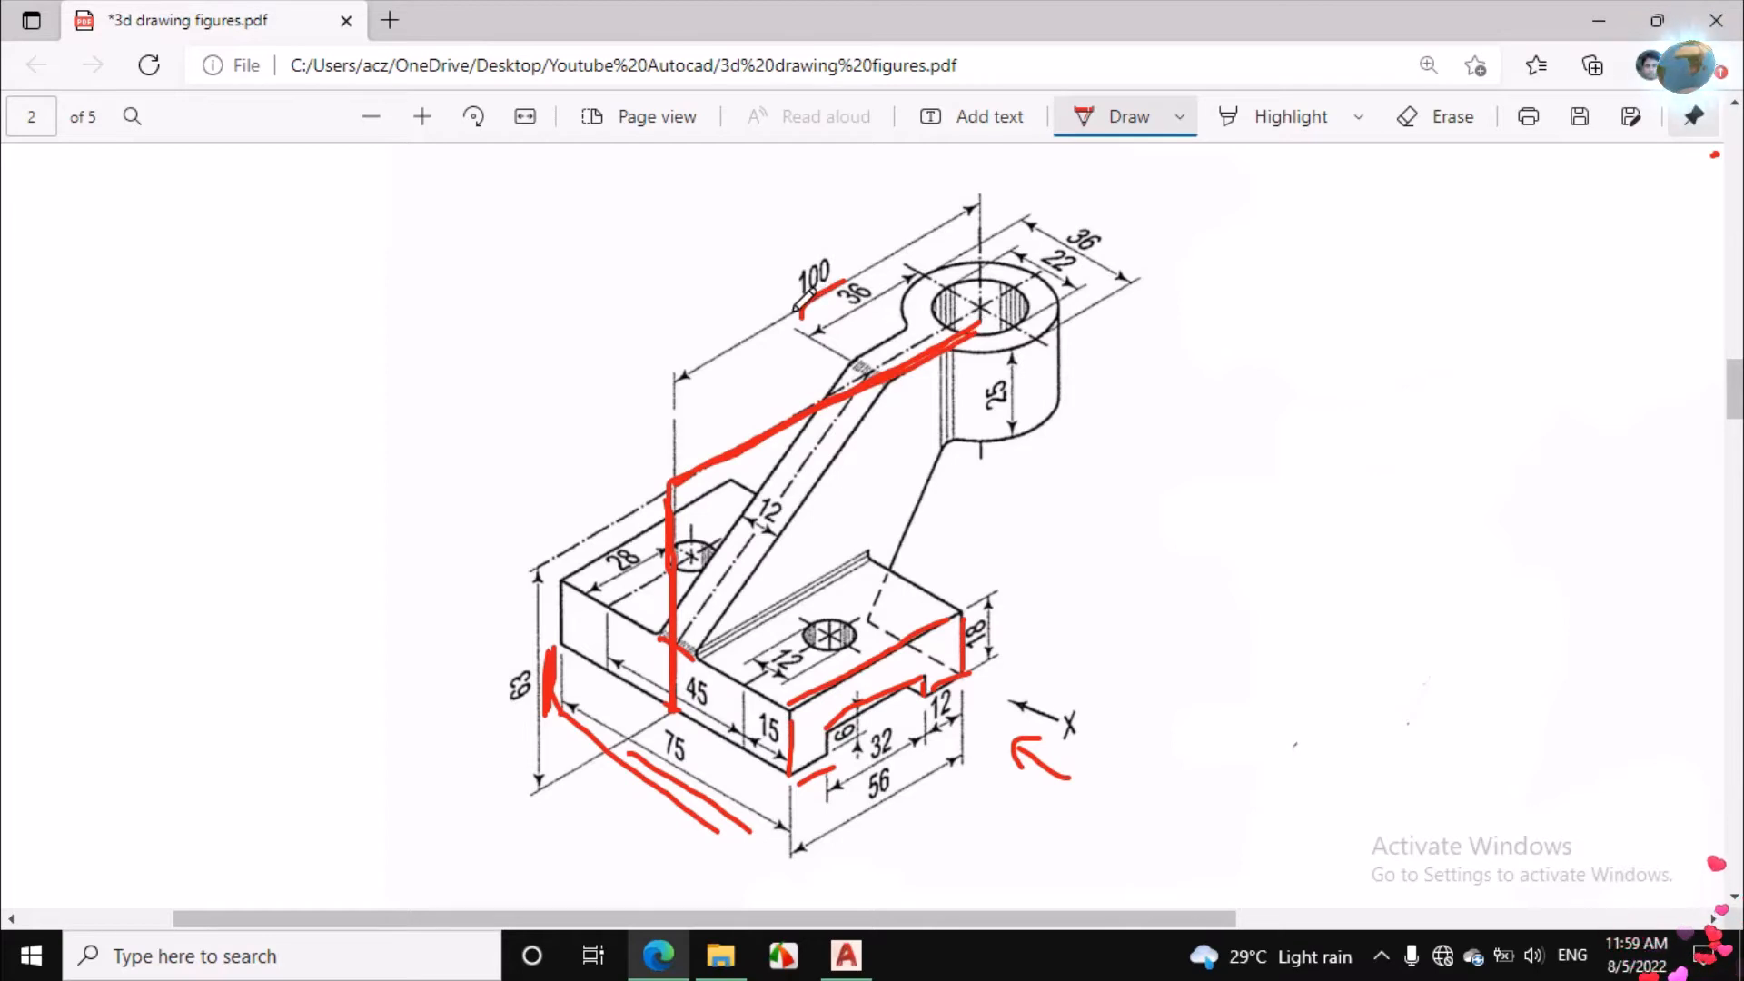
drag(800, 310, 868, 275)
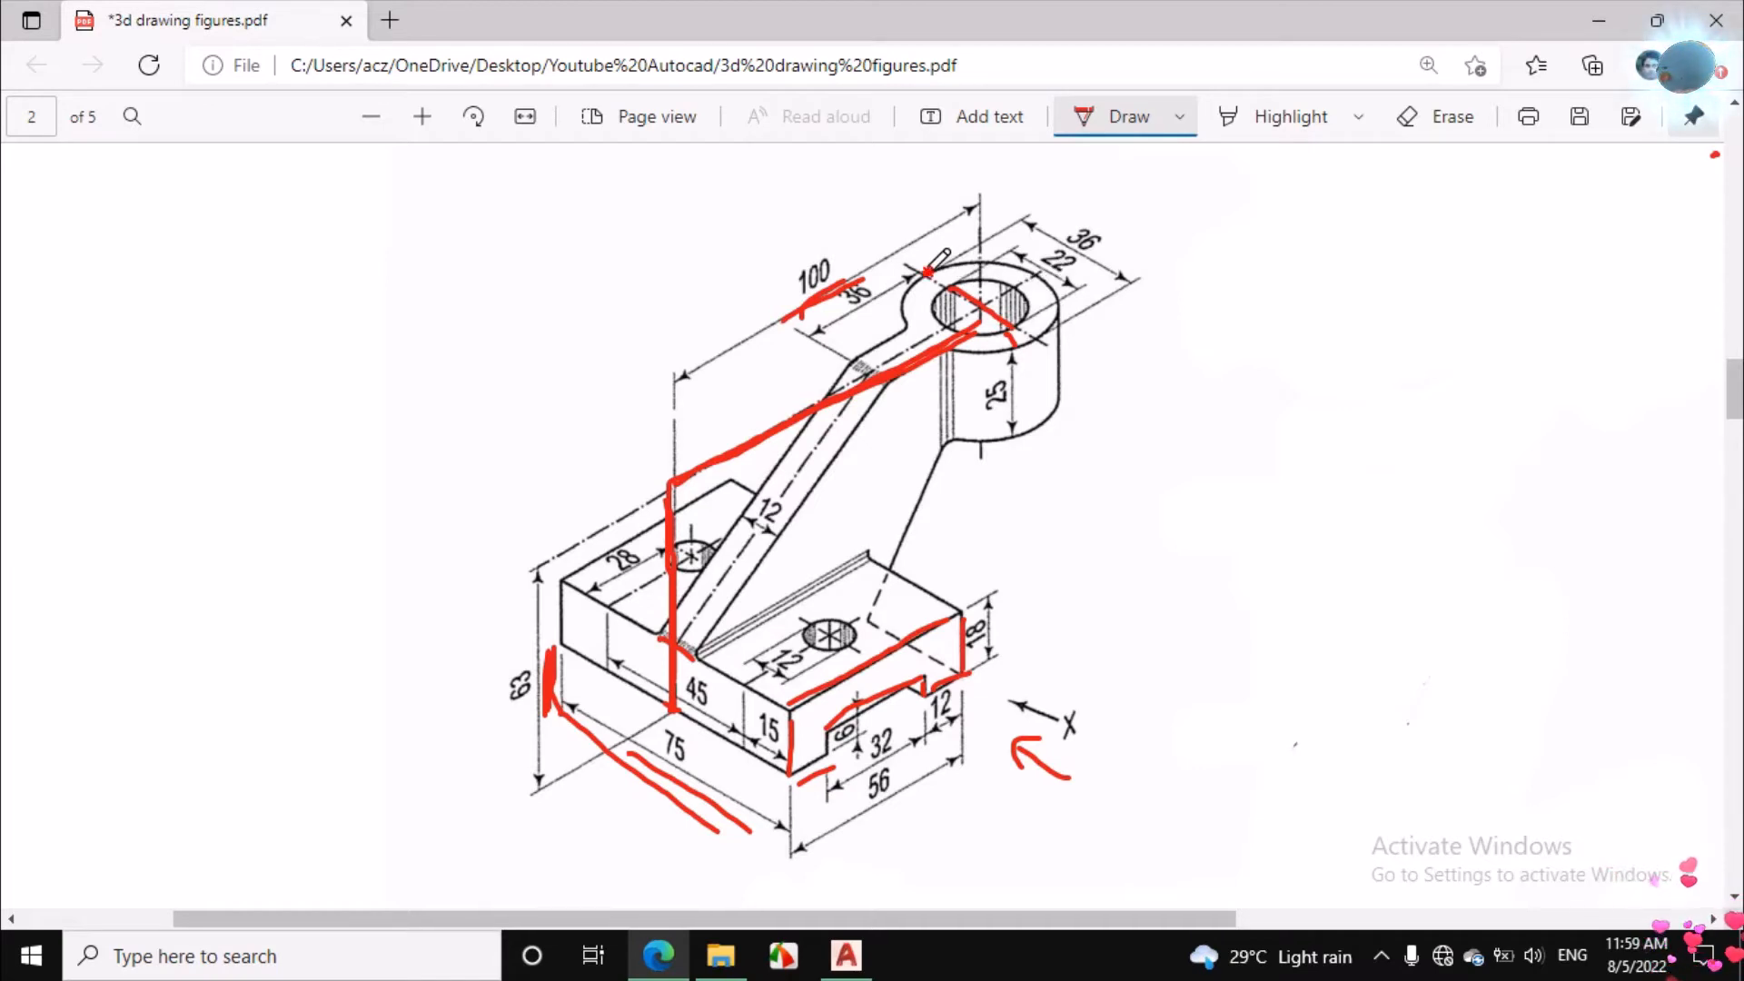
drag(929, 271, 1022, 323)
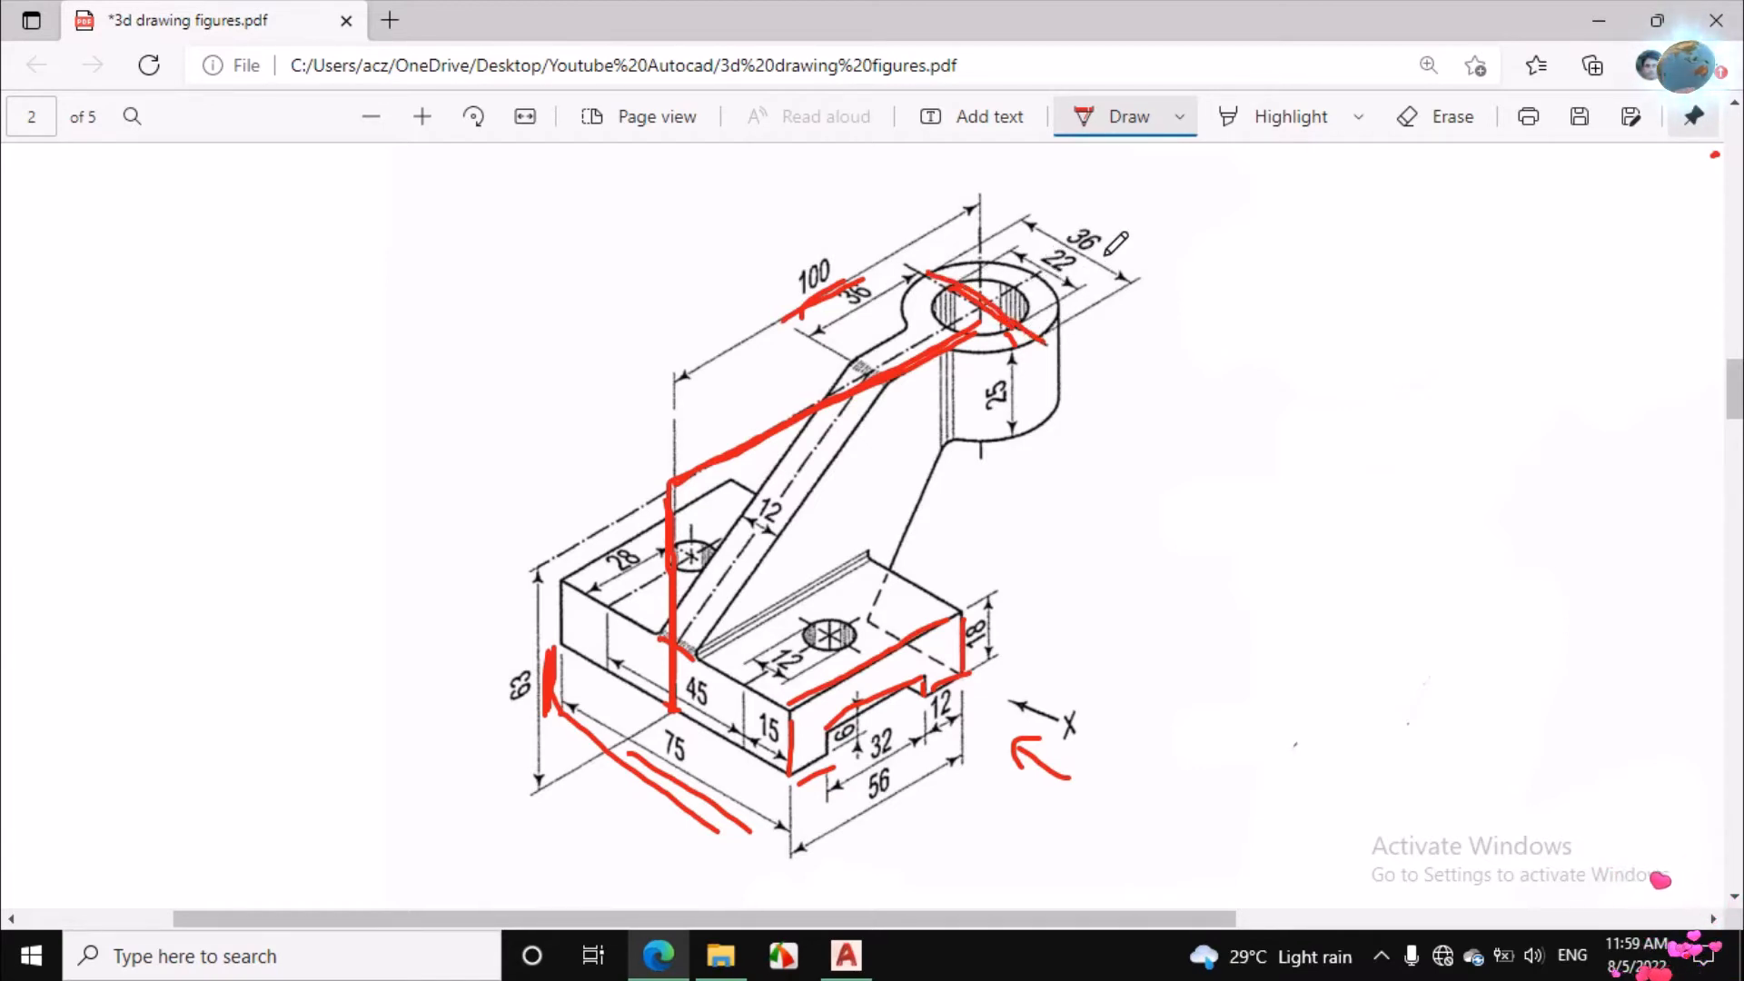
Step: Return to AutoCAD and draw a vertical line 63 long up from the midpoint of the base's lower side edge
click(846, 956)
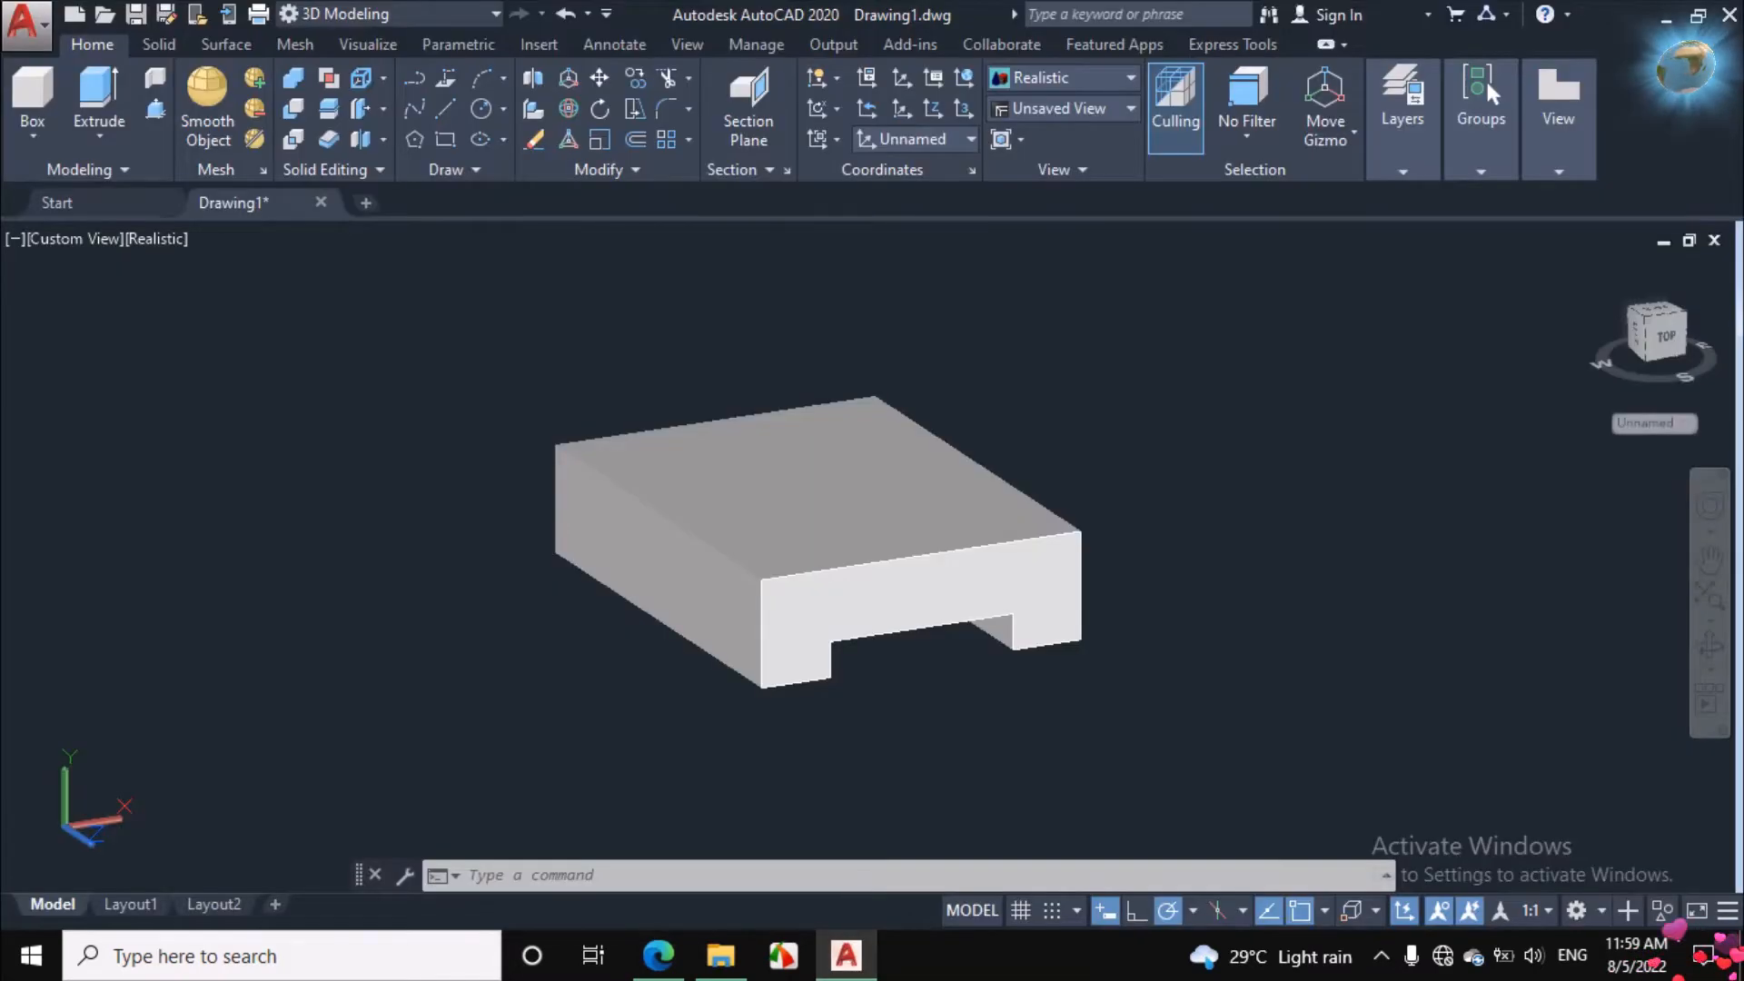
click(1710, 647)
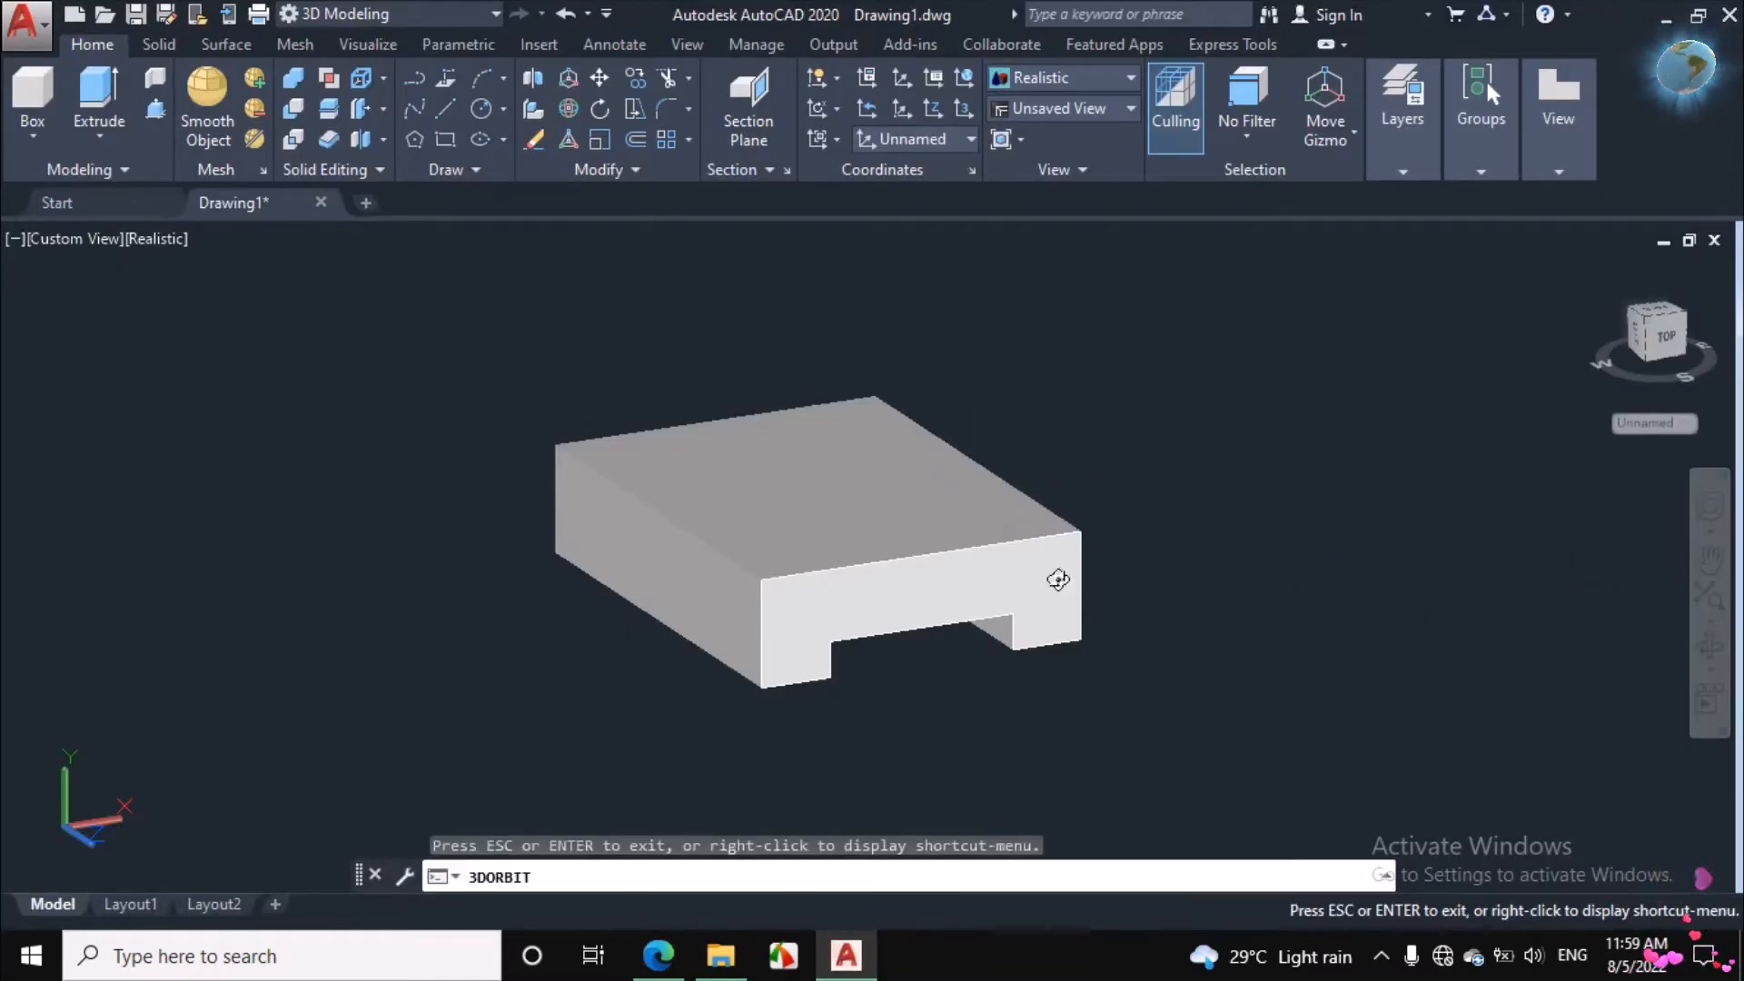
drag(1055, 584, 1089, 613)
right_click(1093, 394)
click(1147, 403)
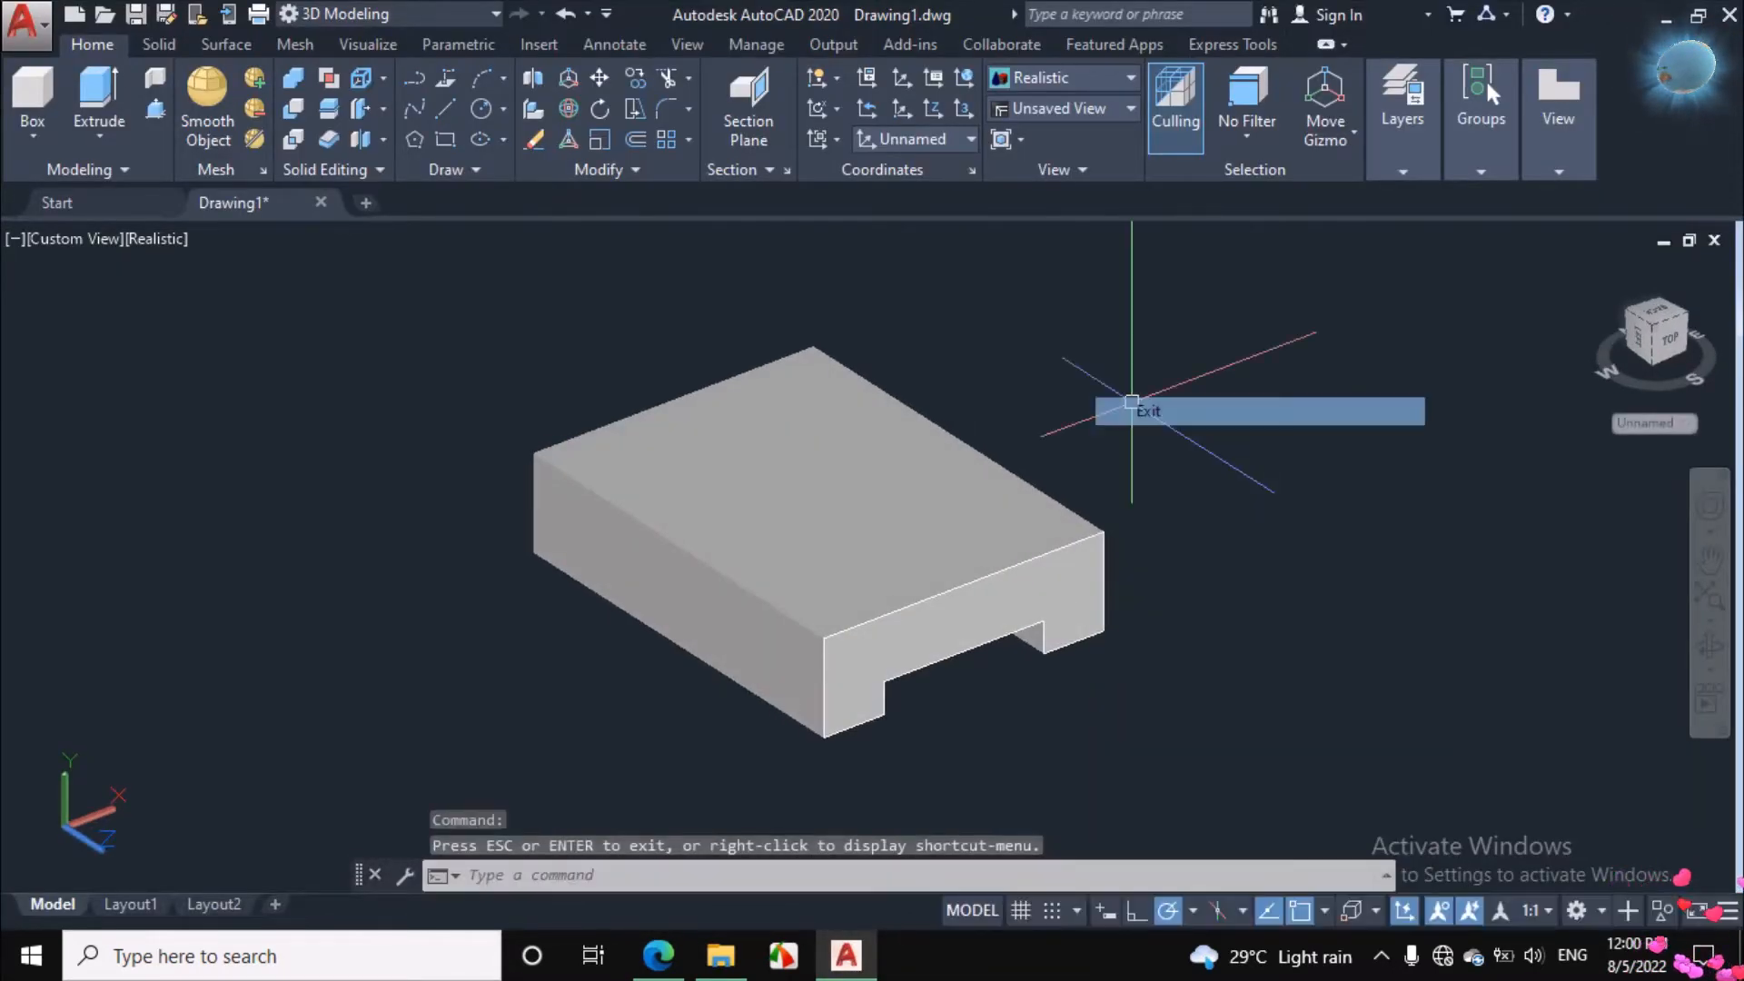
click(445, 108)
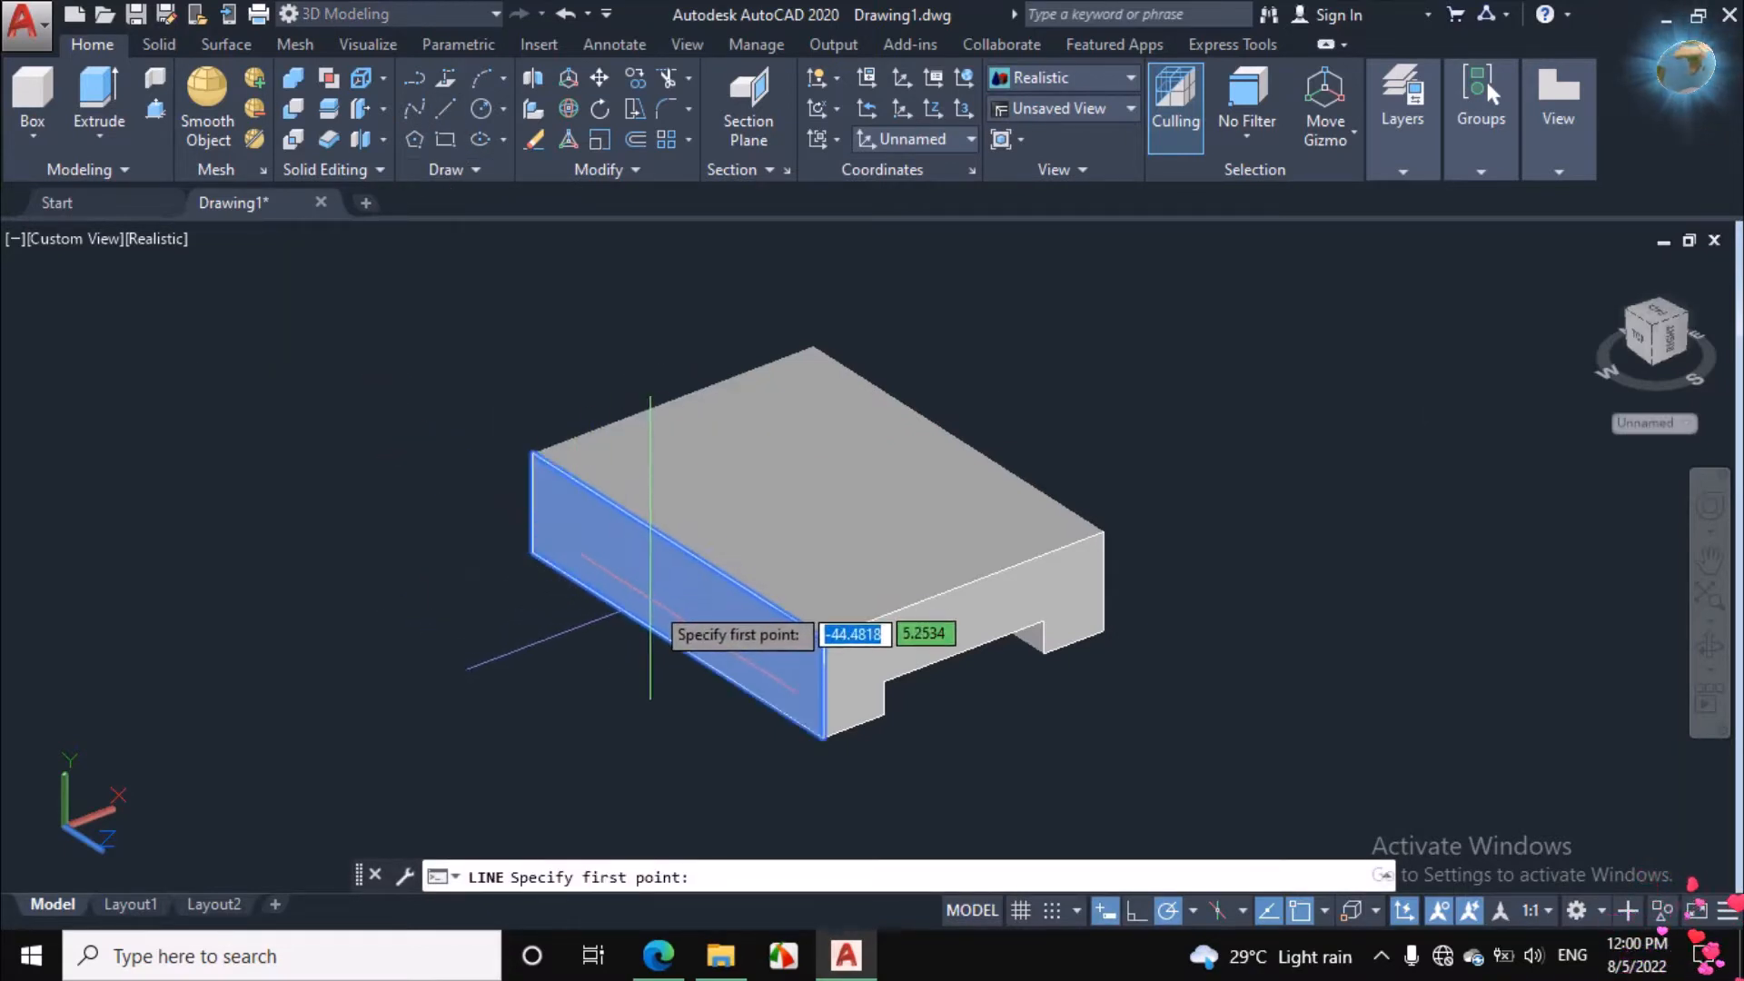
scroll(653, 627, up, 3)
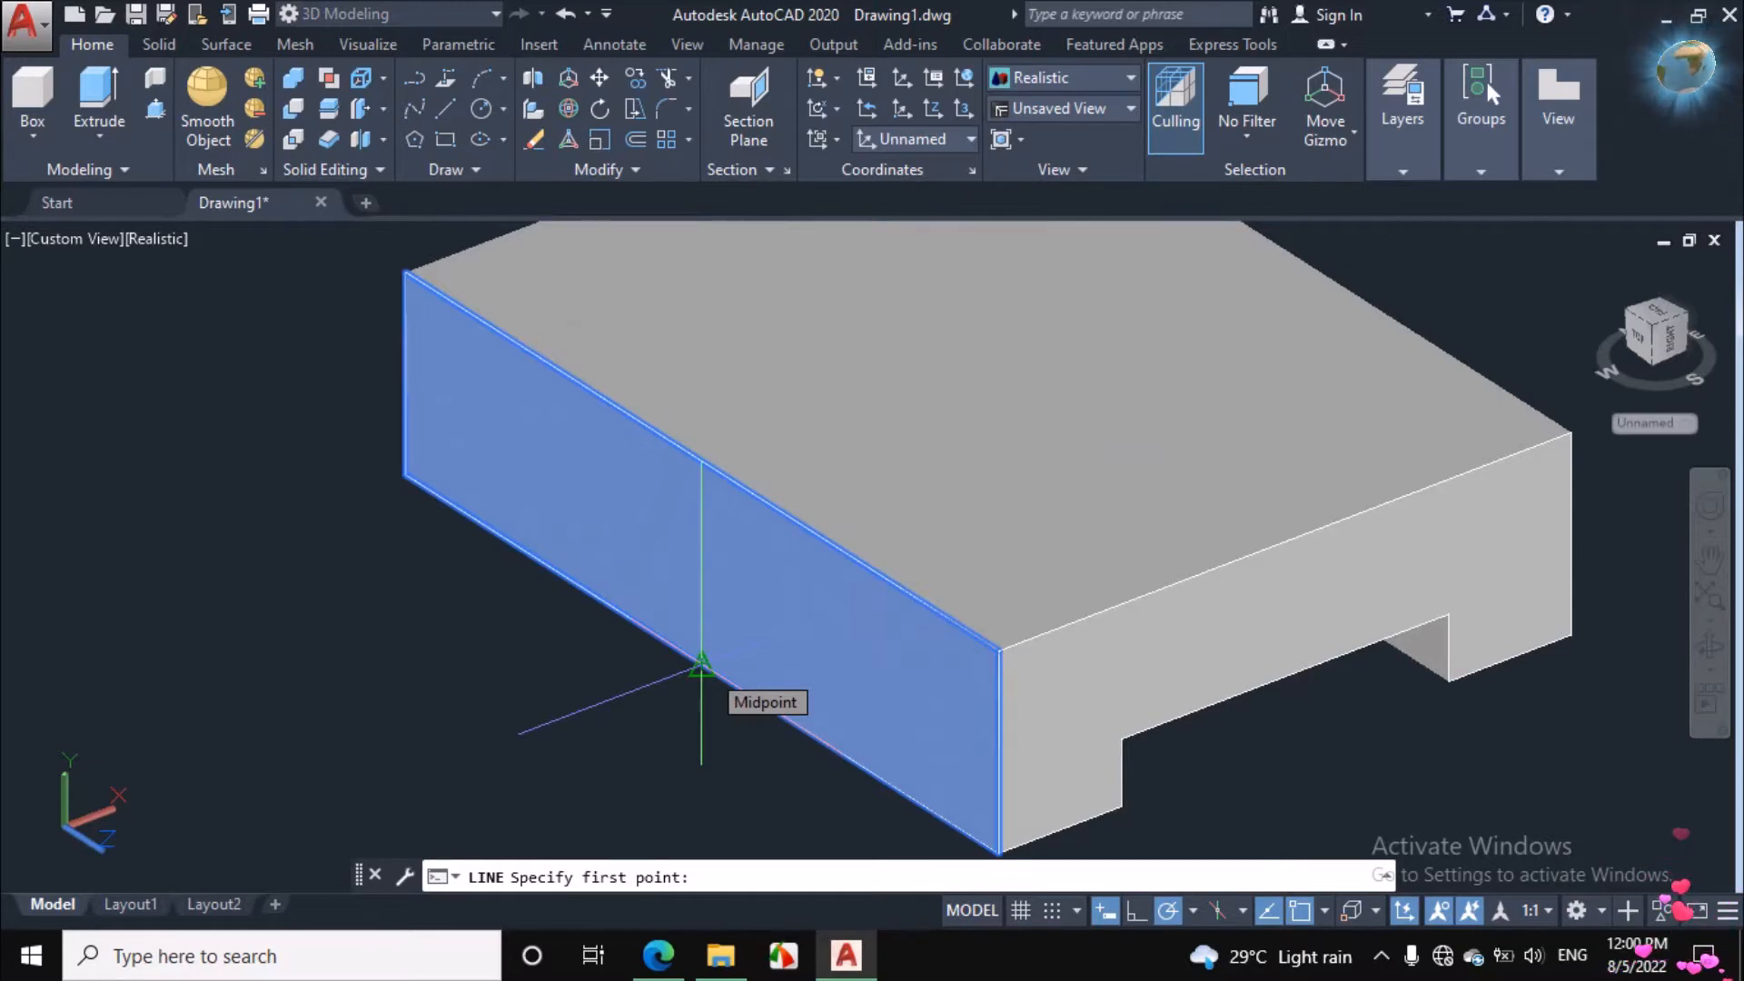
click(701, 667)
scroll(701, 654, down, 3)
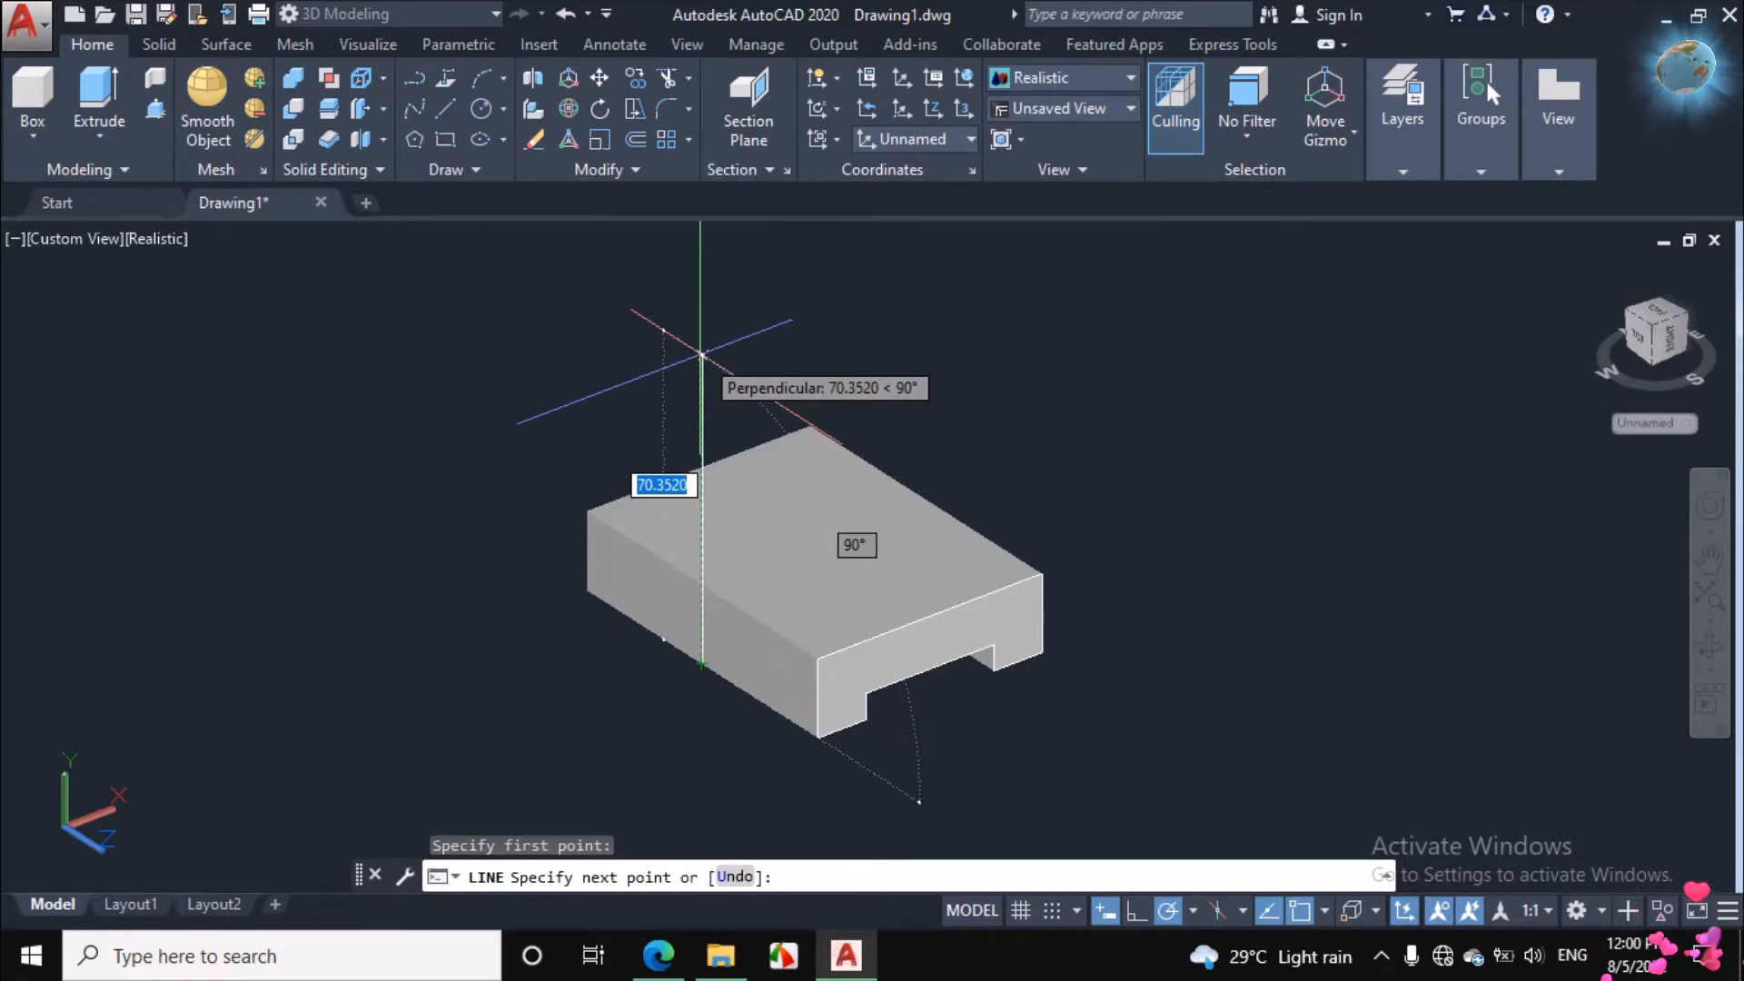
text(63)
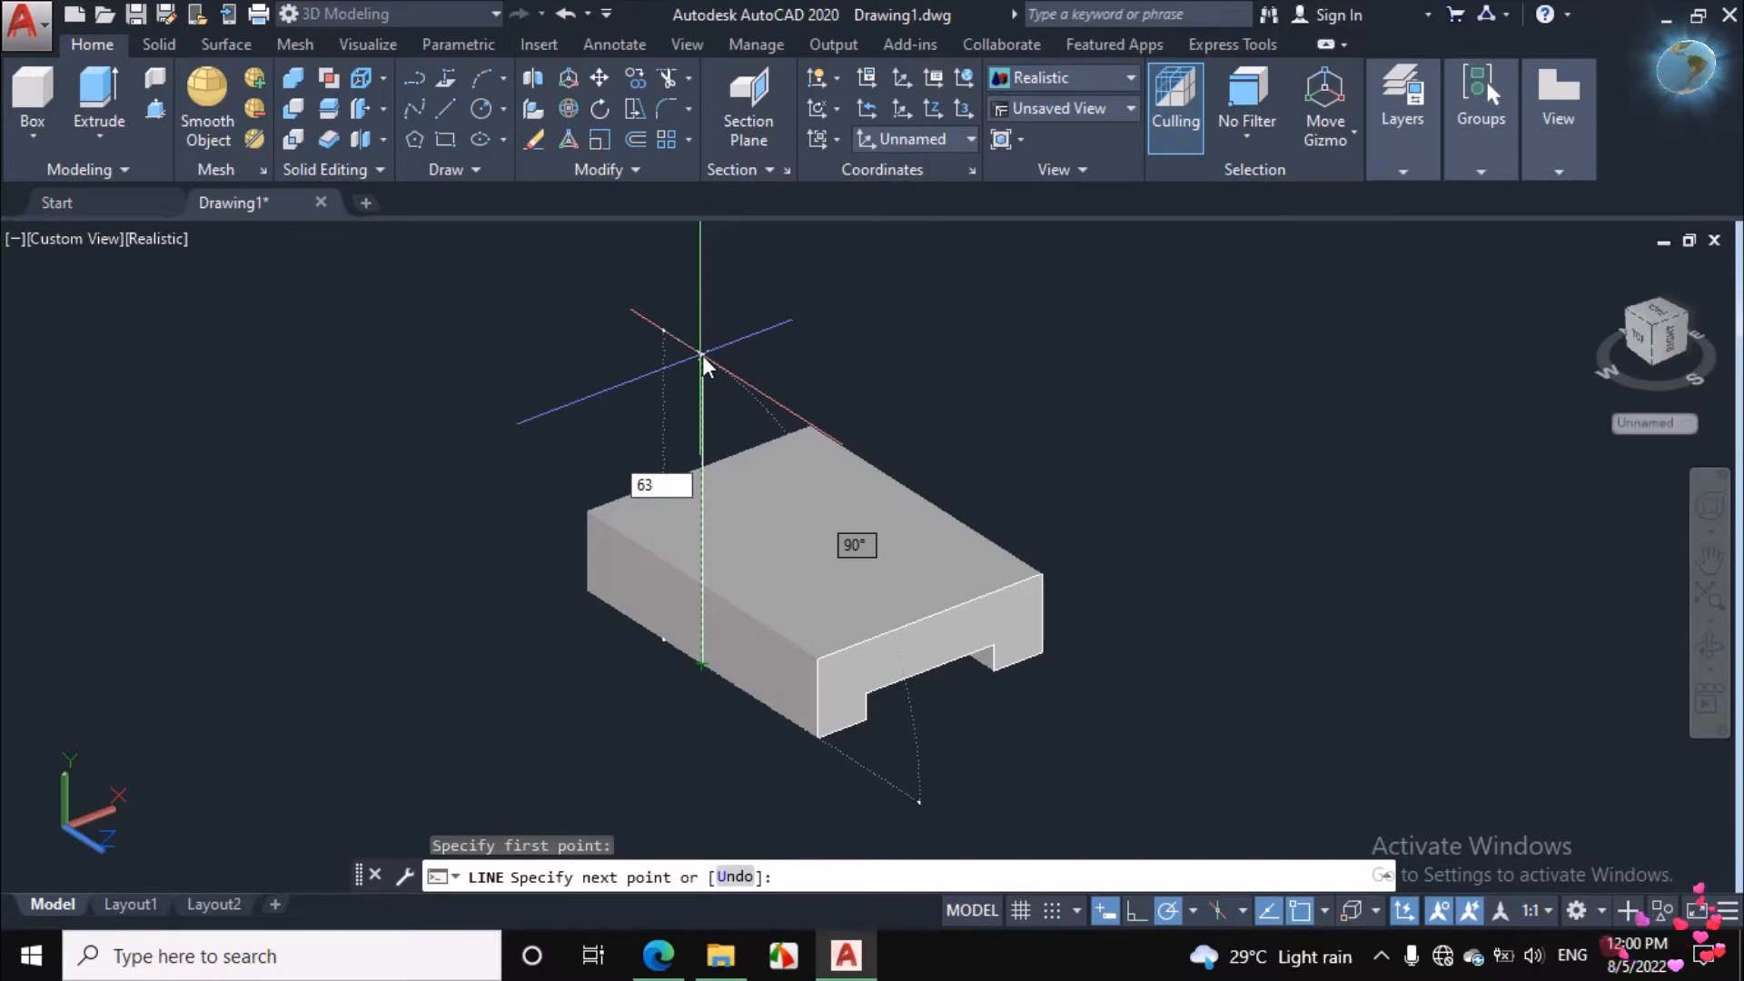
key(Return)
Step: Continue with a horizontal line 100 long across and beyond the base from the vertical line's upper end, and end the Line command
scroll(545, 458, down, 3)
scroll(768, 357, up, 2)
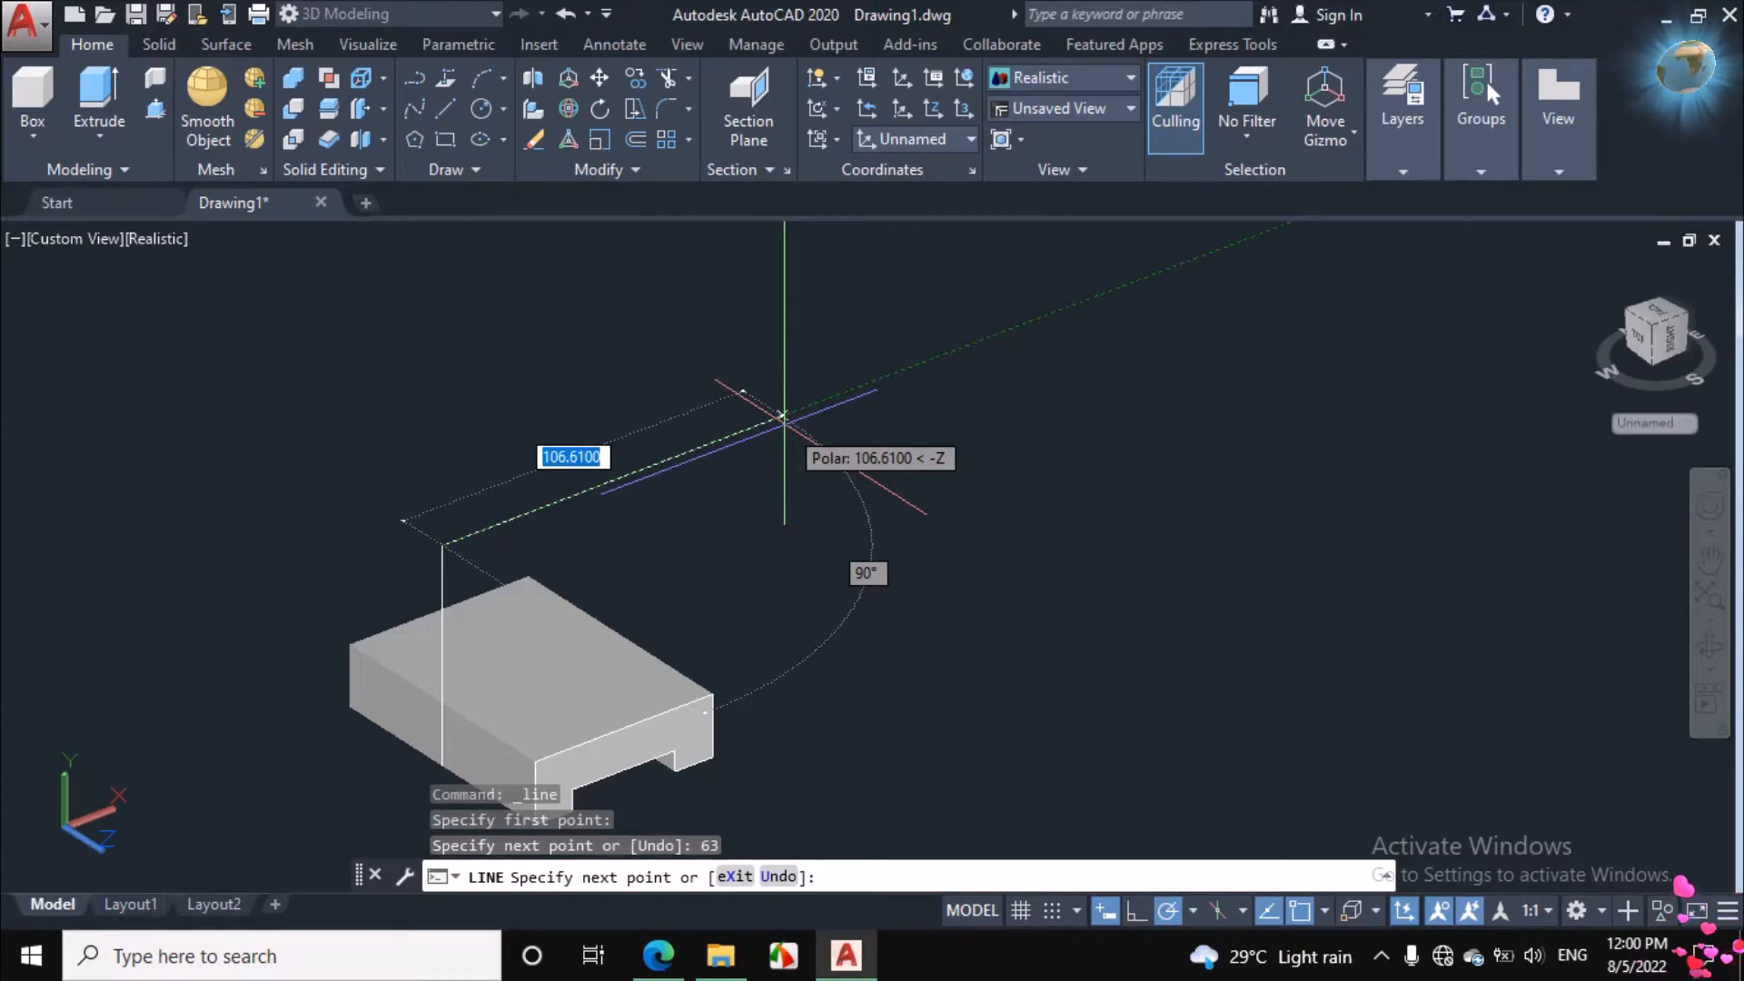
text(100)
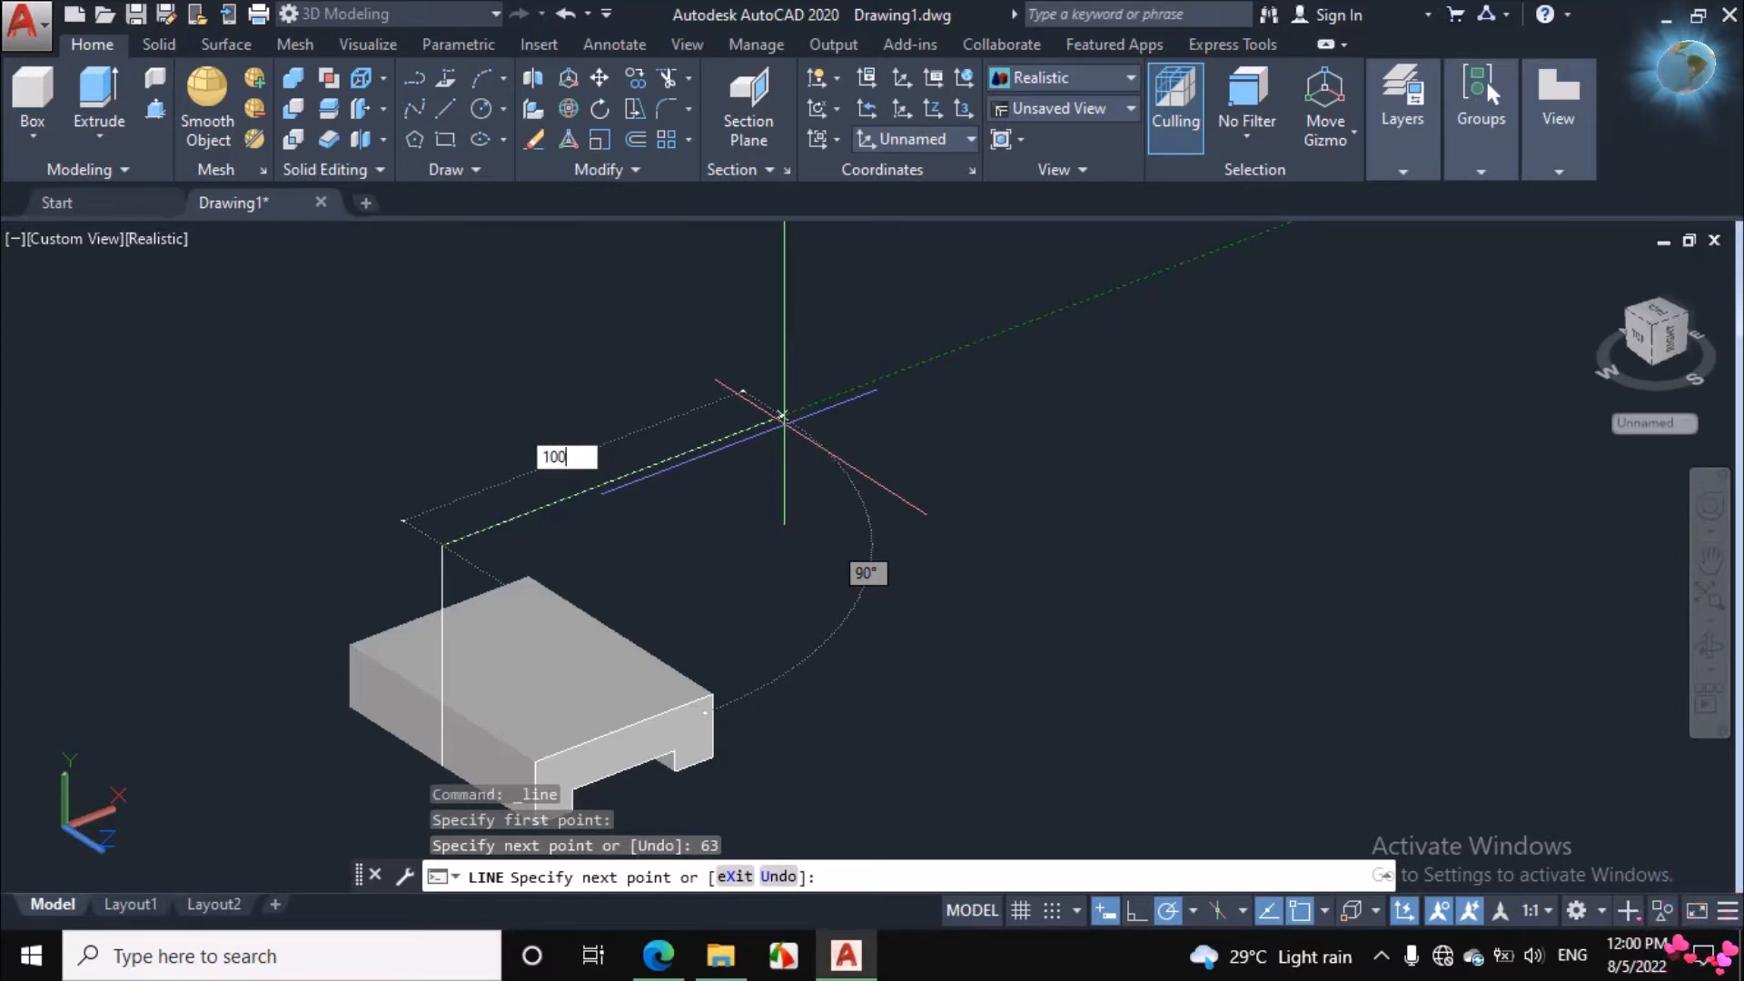
key(Return)
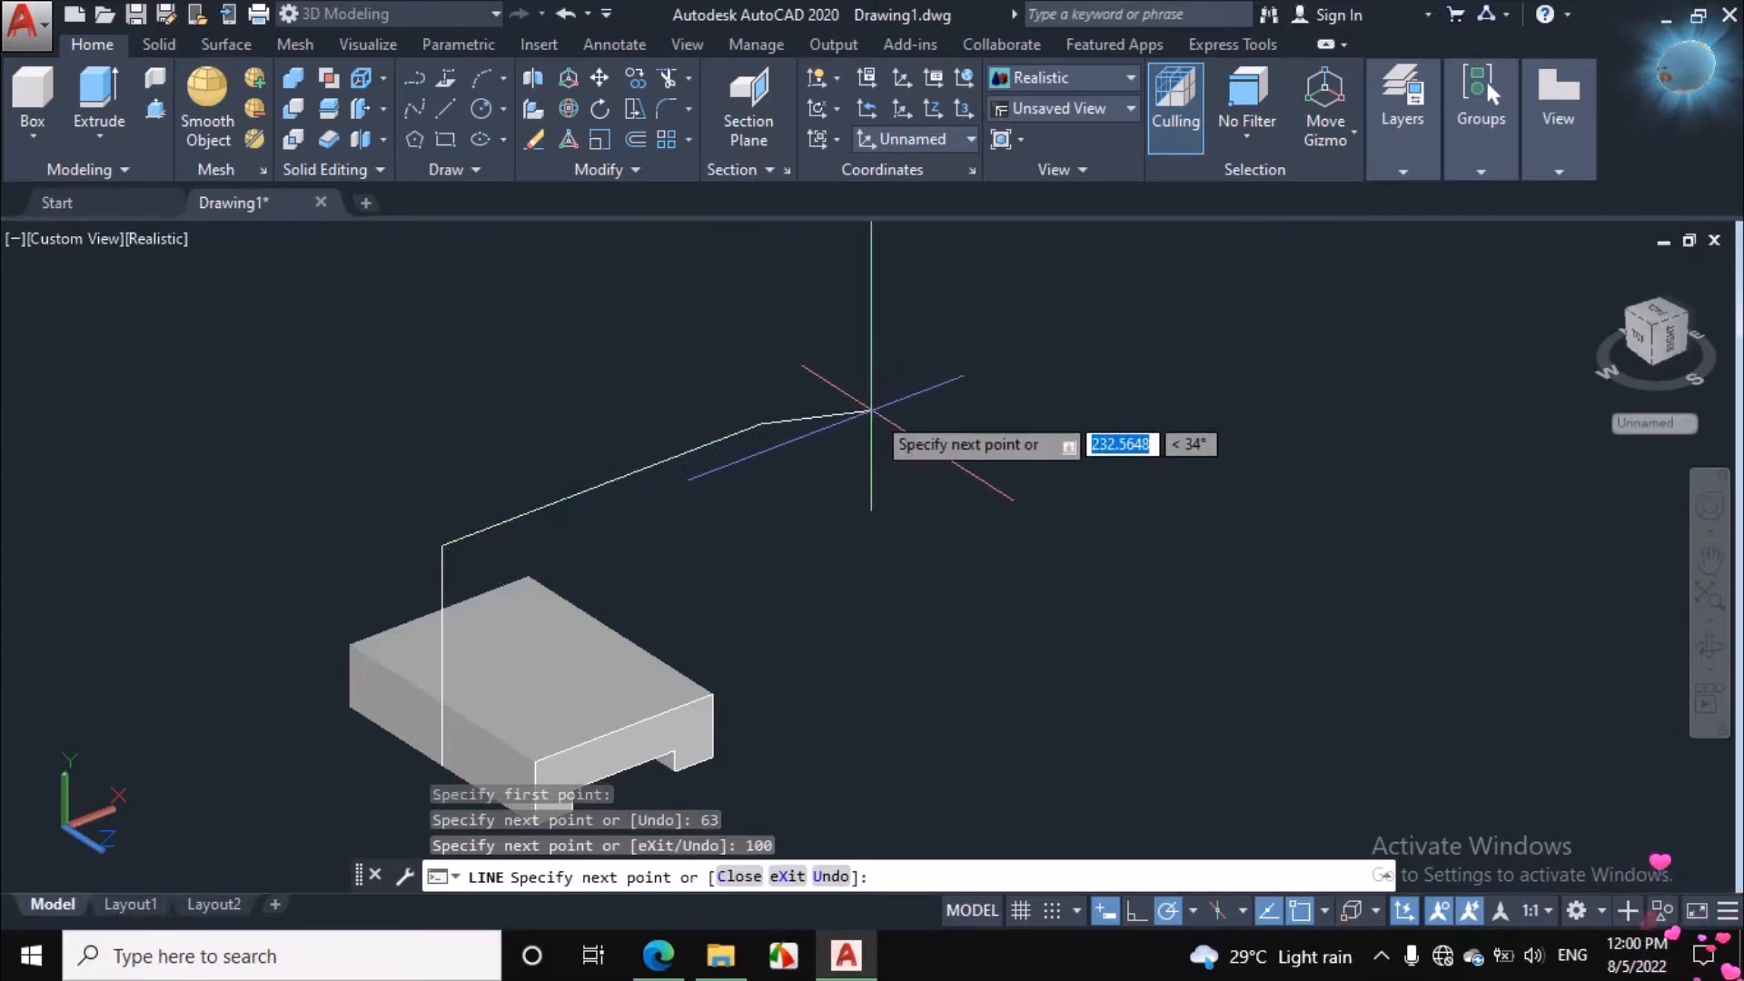
right_click(872, 410)
click(935, 457)
scroll(772, 417, up, 3)
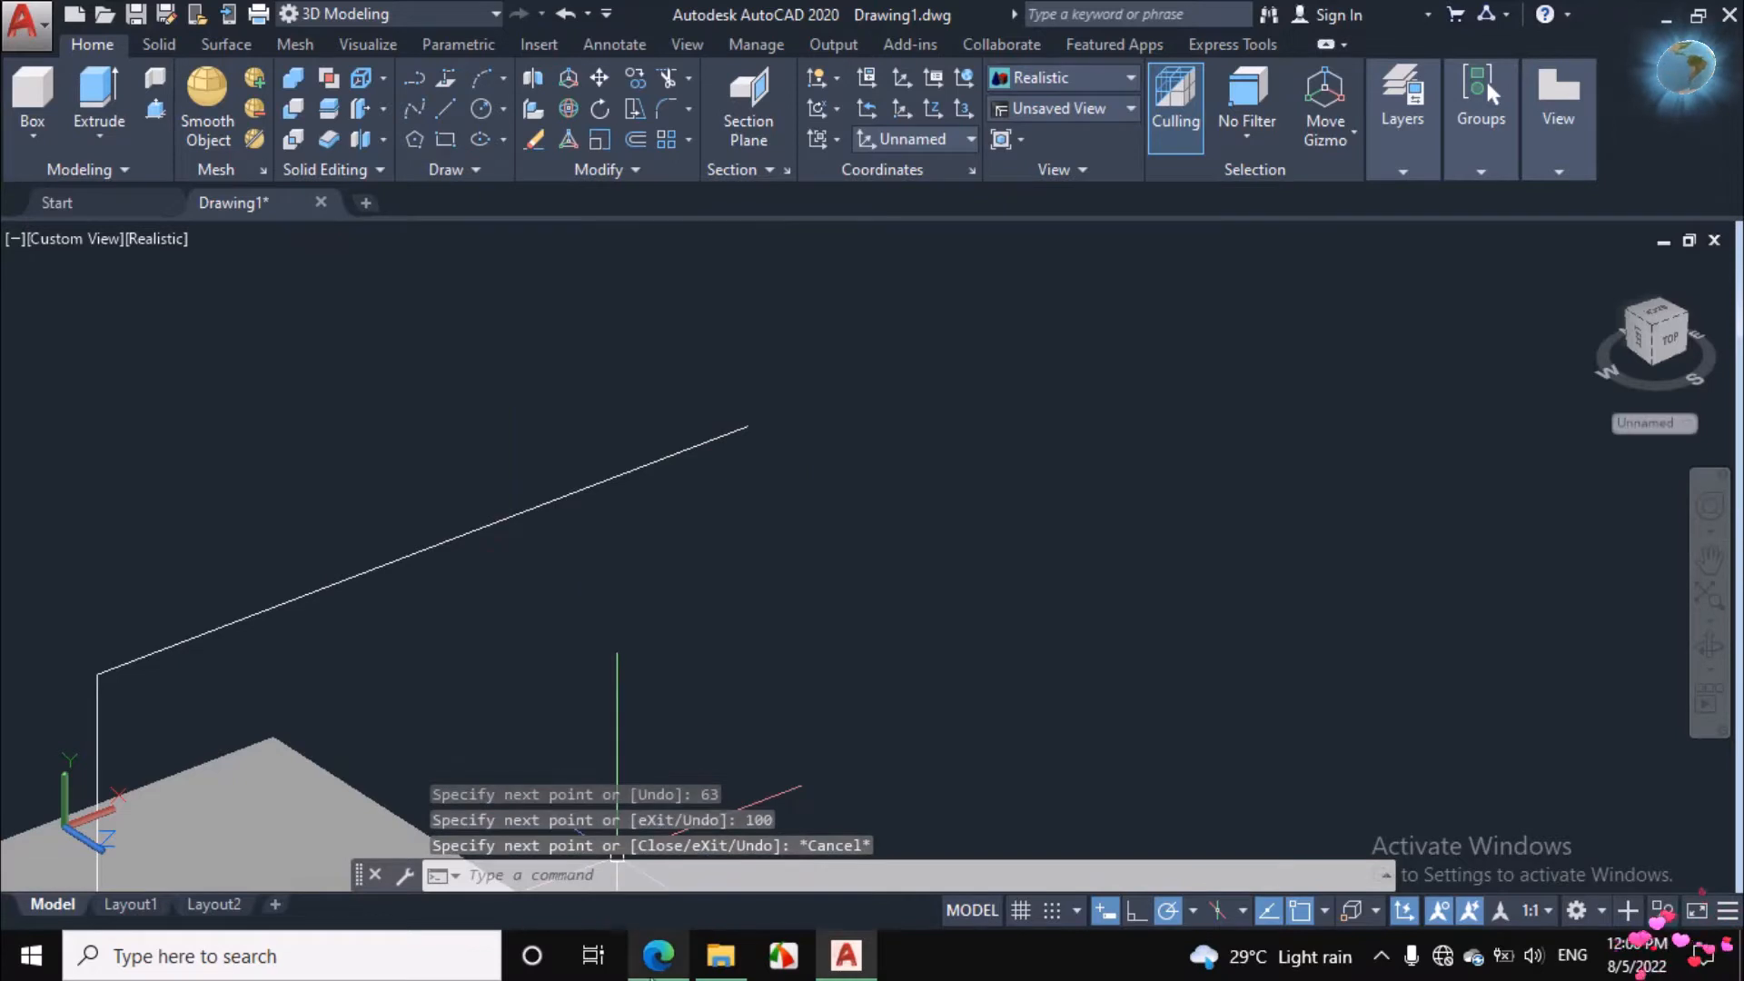
Step: Check the boss's diameter dimensions in the PDF figure in Edge, and return to AutoCAD to view the base and guide lines from the front
click(658, 955)
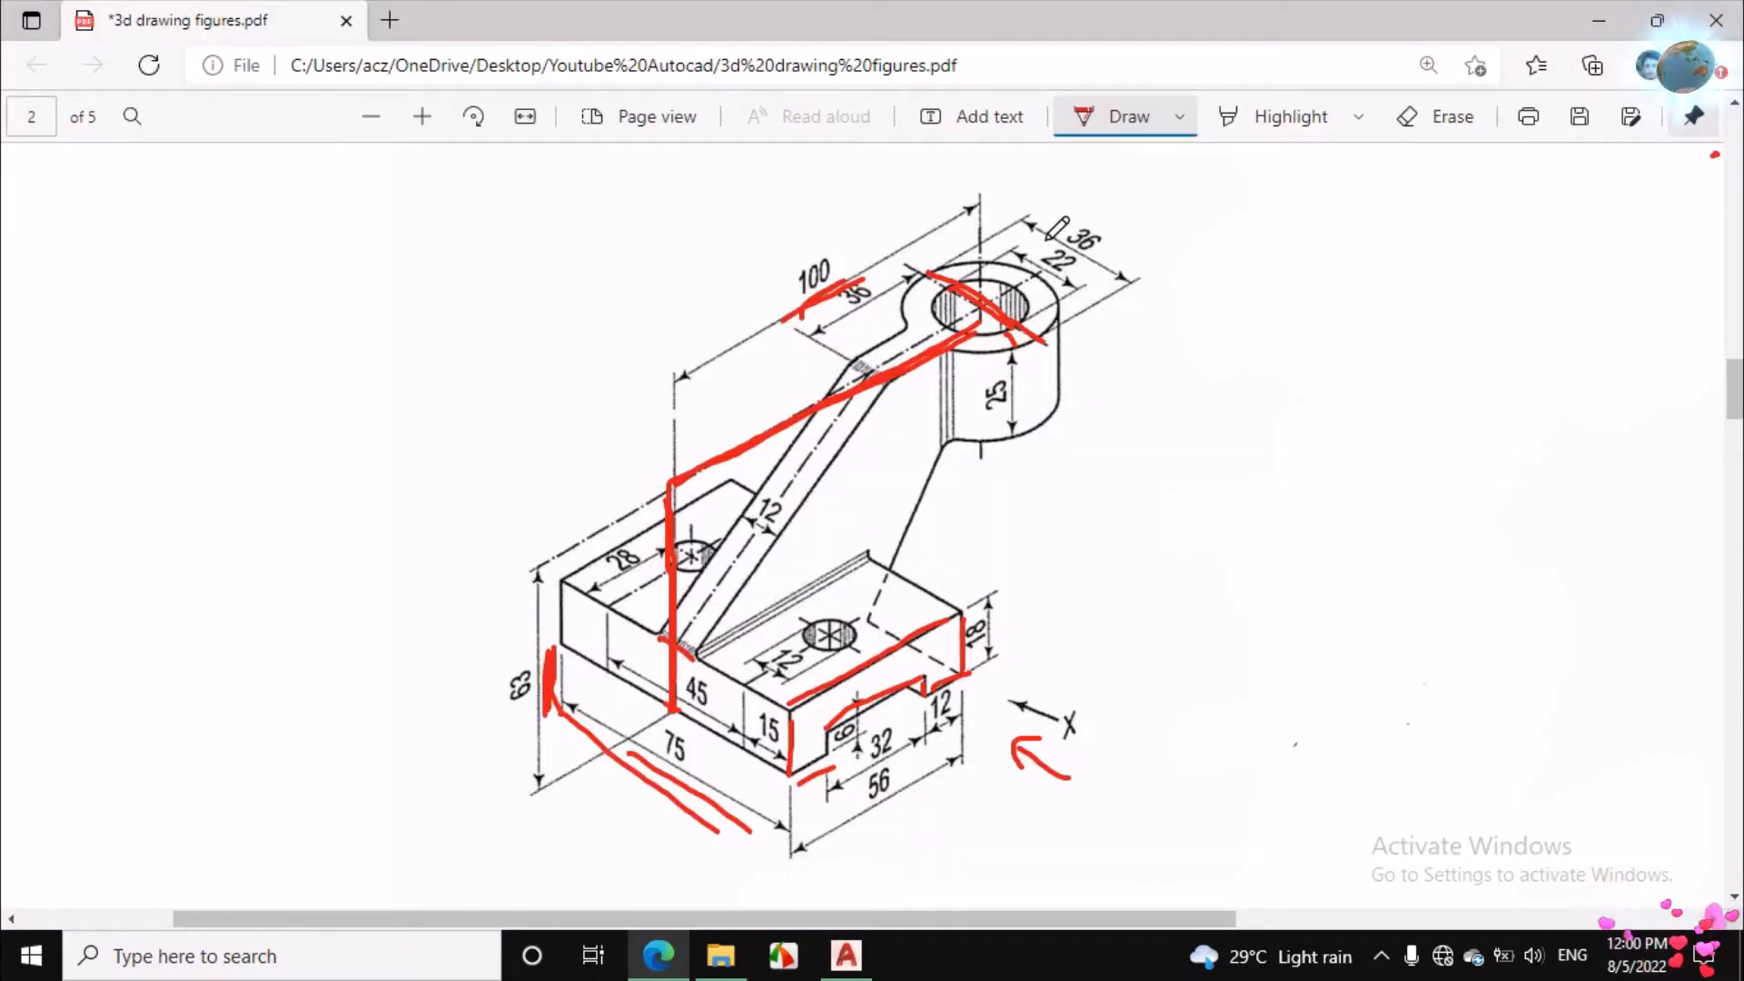
click(846, 956)
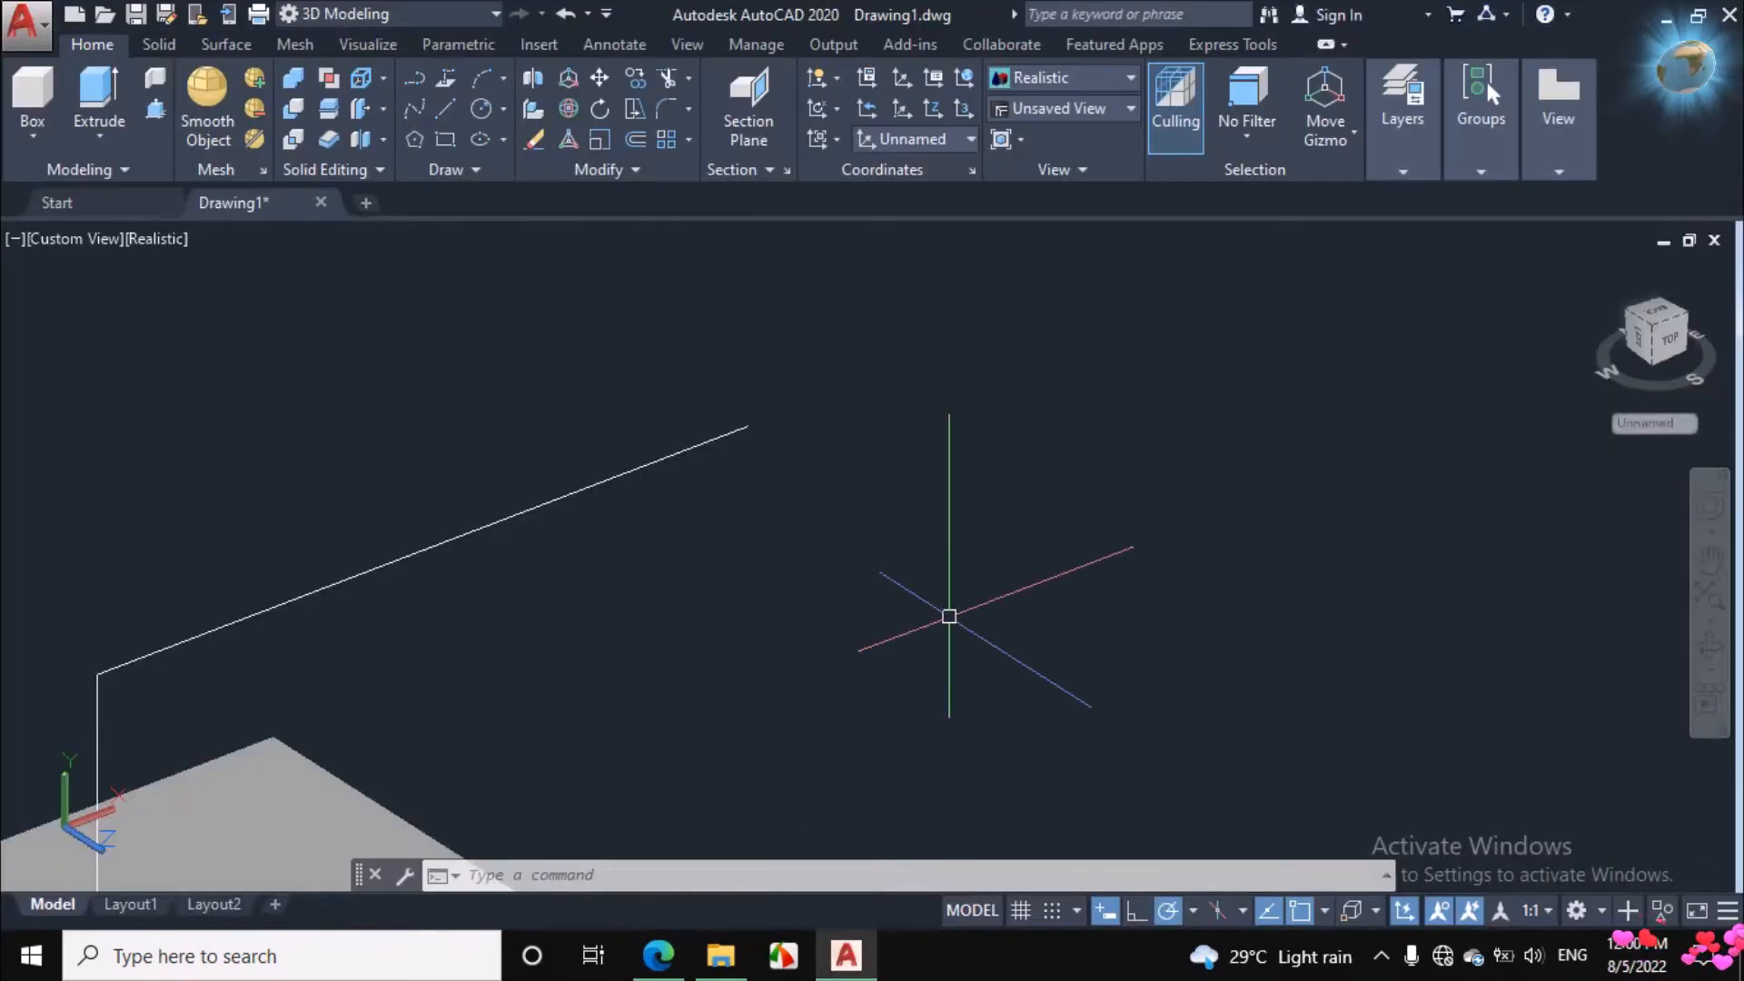
scroll(981, 482, down, 3)
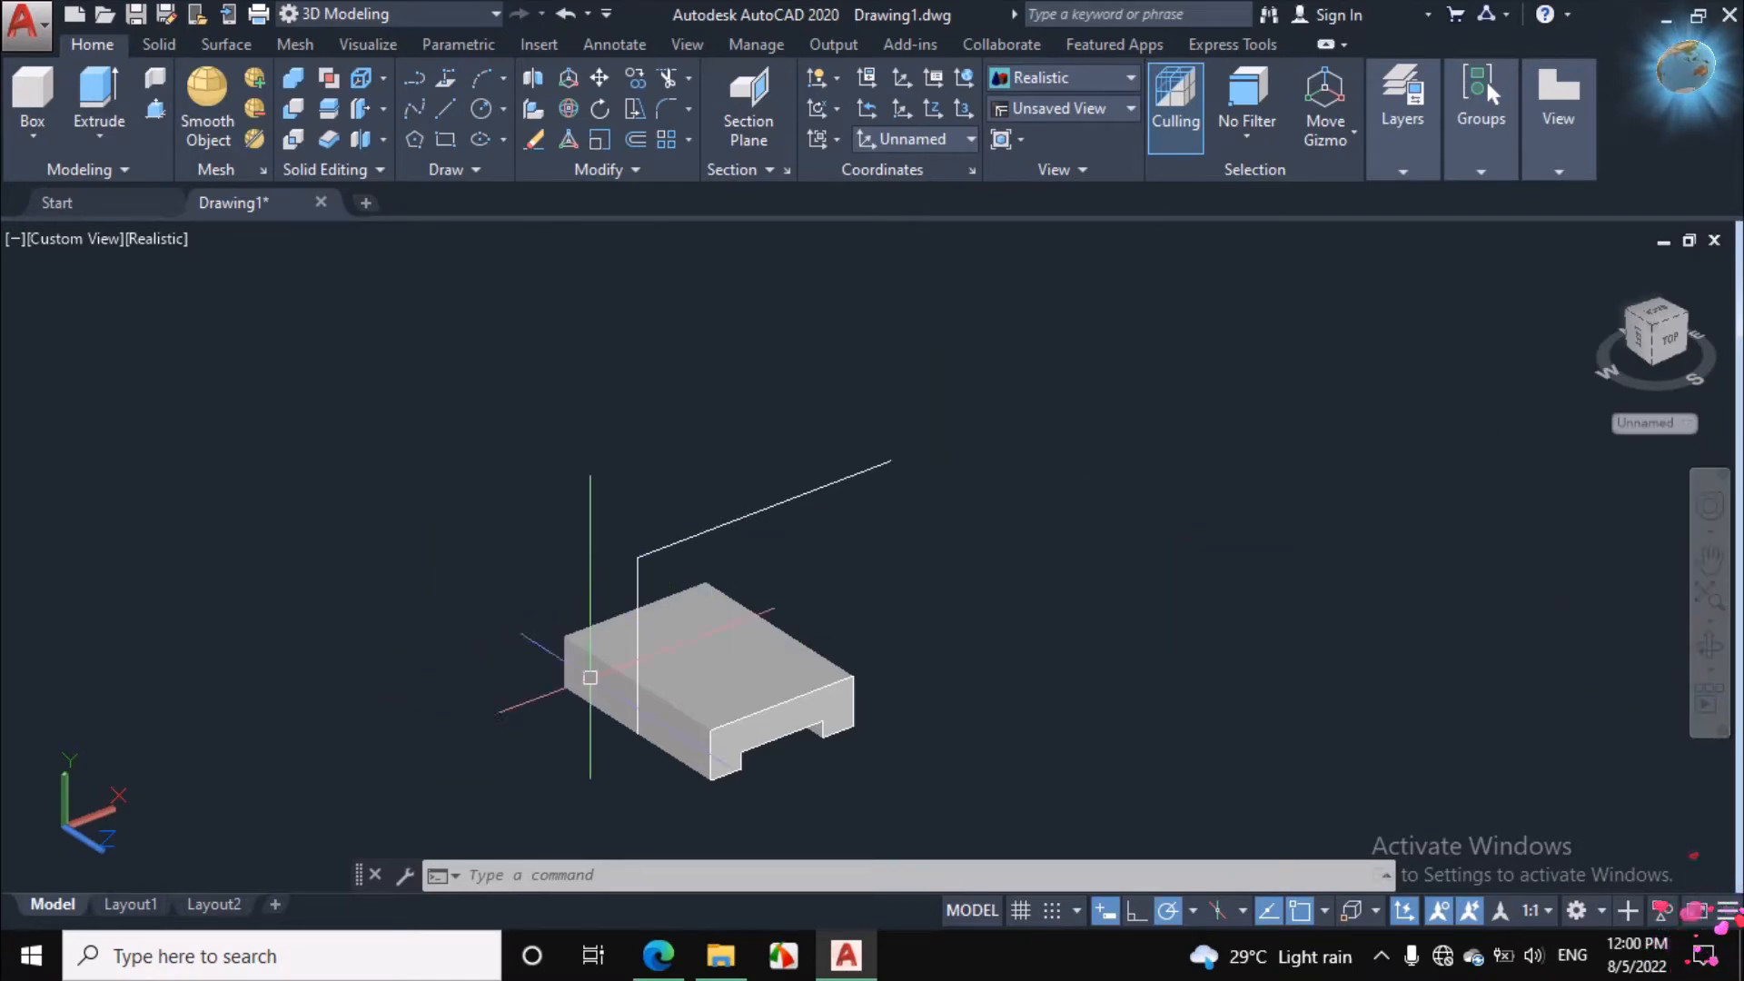
click(1711, 647)
drag(1175, 662, 1121, 579)
drag(951, 631, 915, 624)
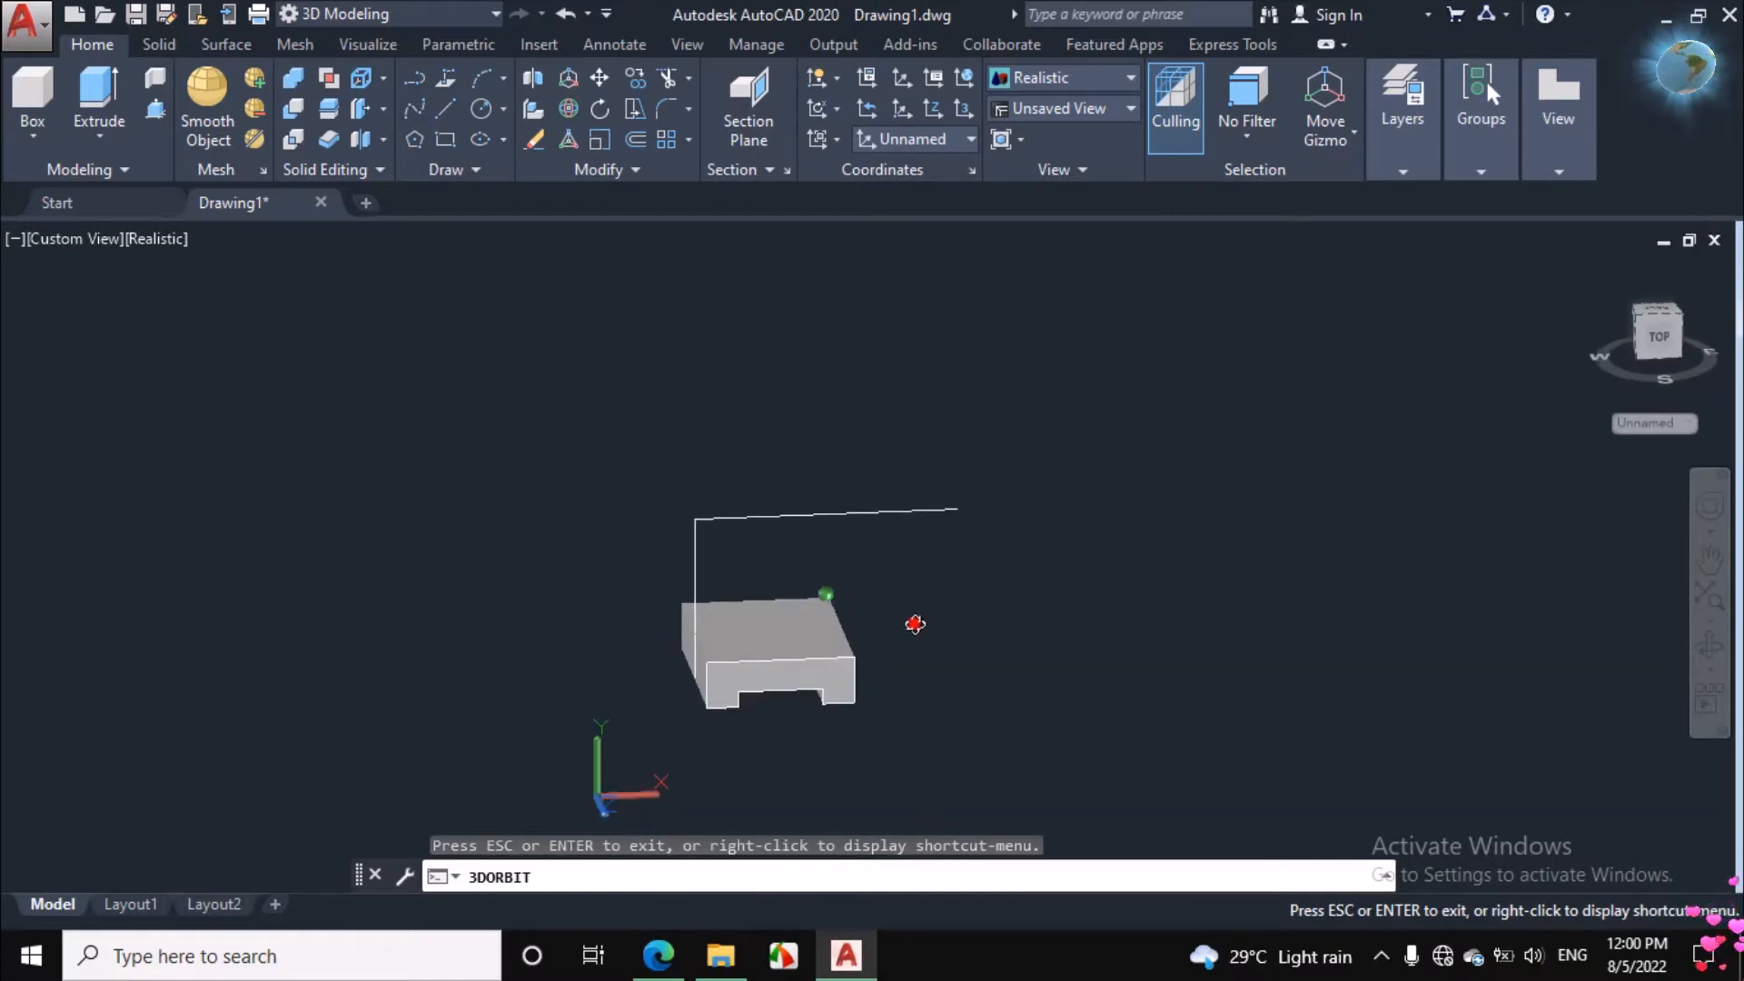
right_click(1075, 428)
click(1129, 439)
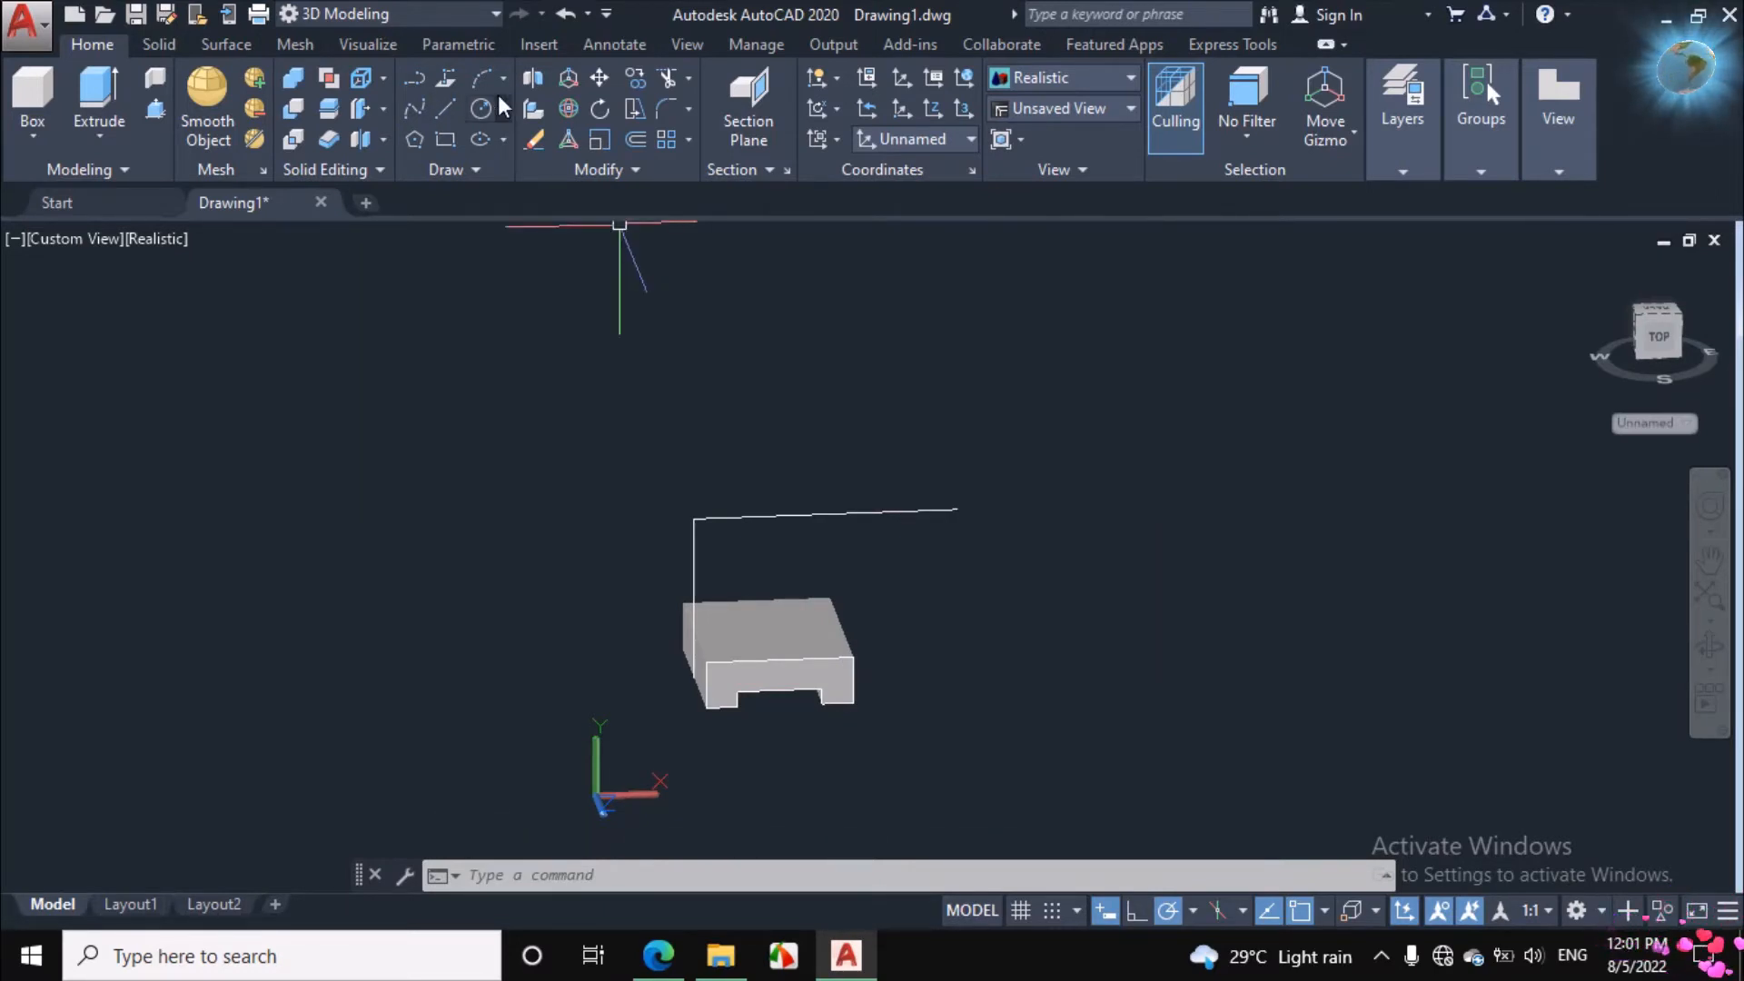
Step: Try a freehand circle with a radius of about 77 beside the base to check its plane, and erase it
click(482, 111)
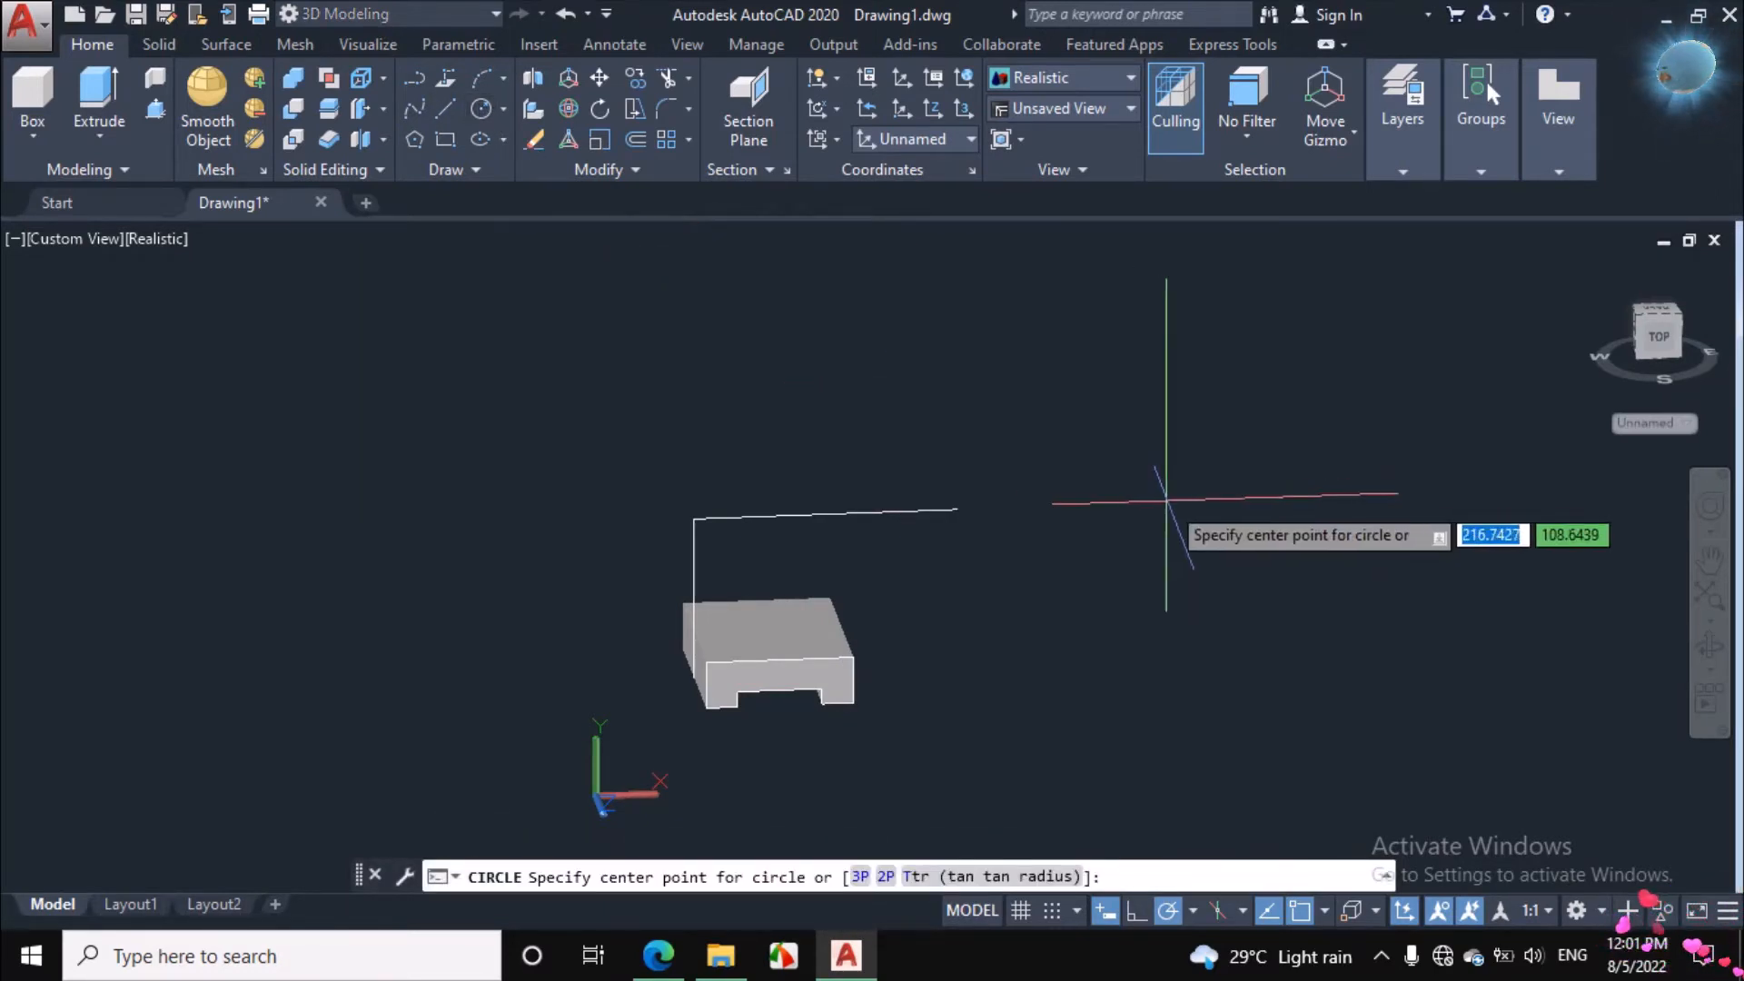
click(1225, 465)
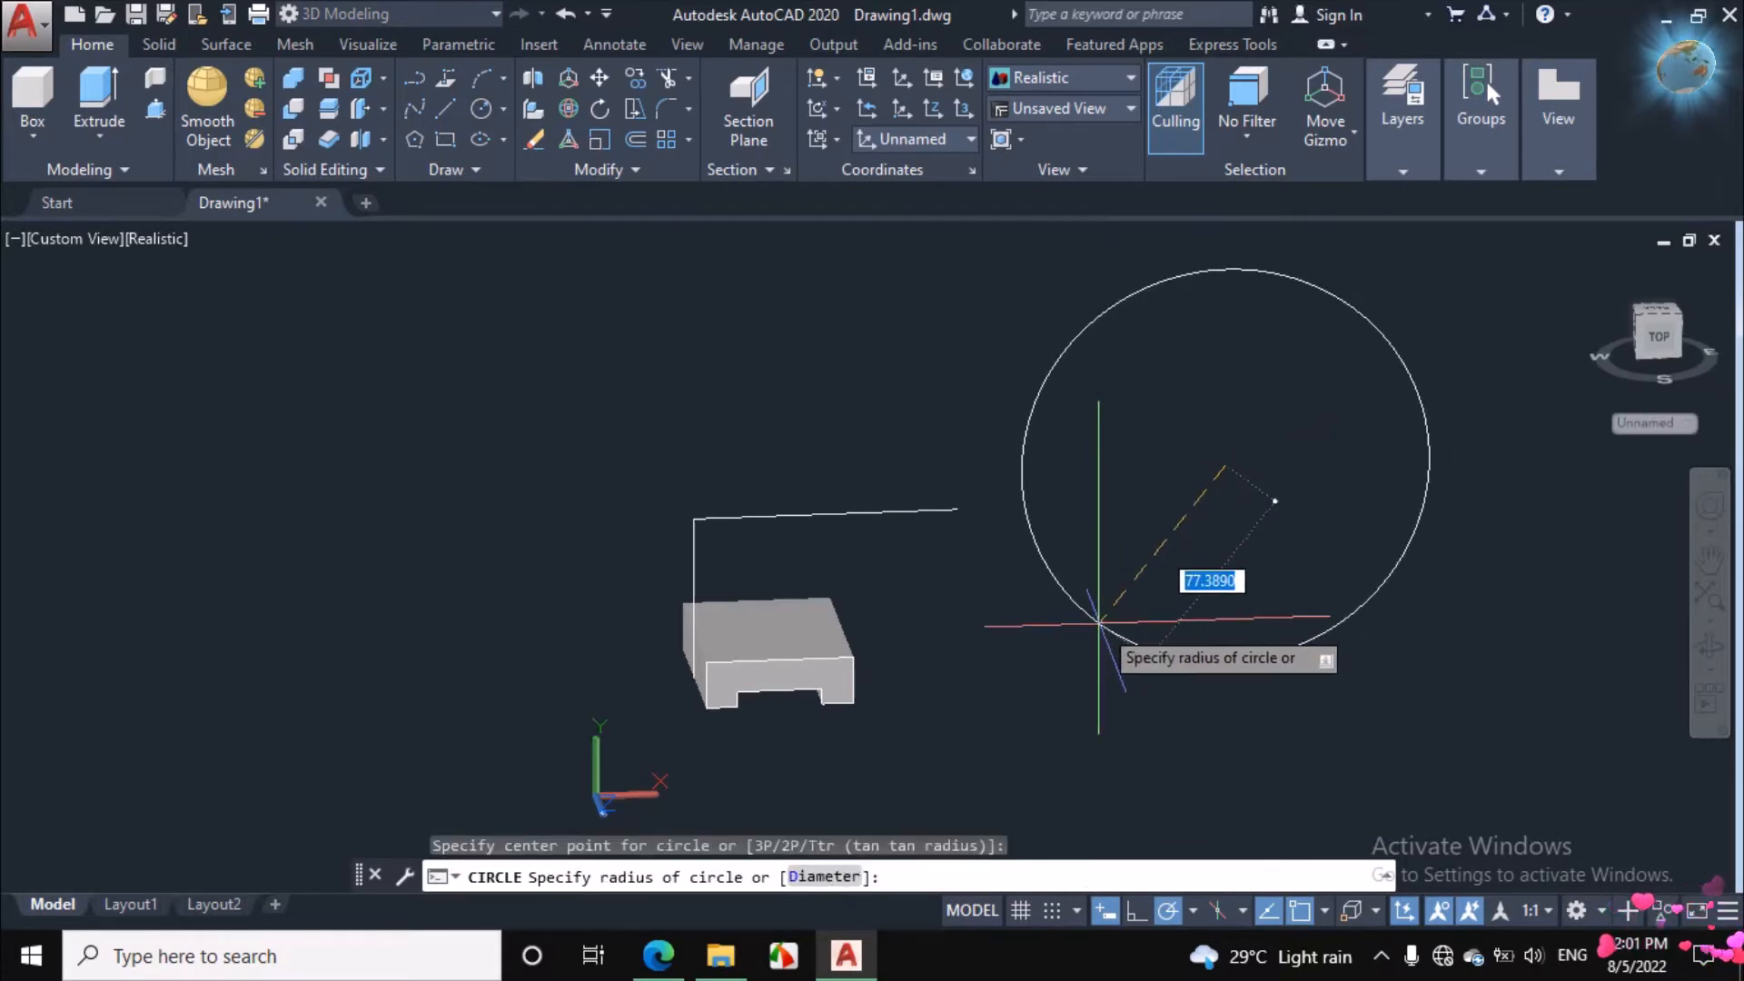
click(1273, 495)
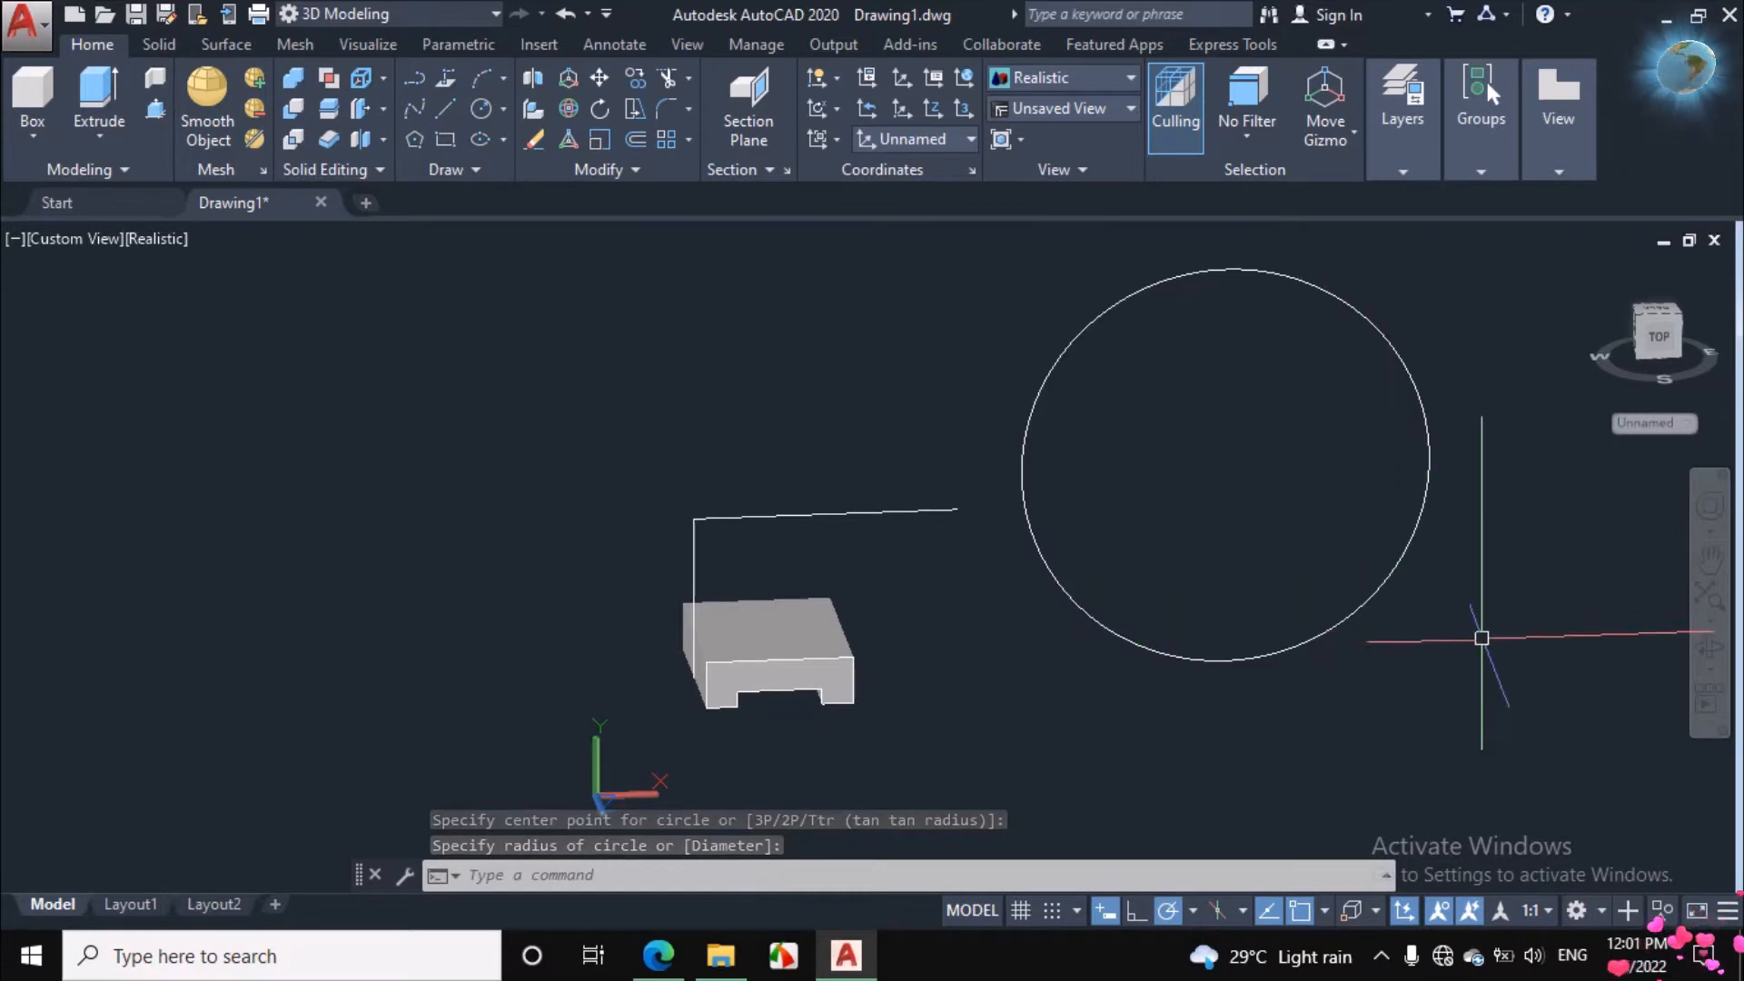
click(1710, 645)
mouse_move(1012, 570)
mouse_down()
mouse_move(1059, 689)
mouse_move(1033, 573)
mouse_up()
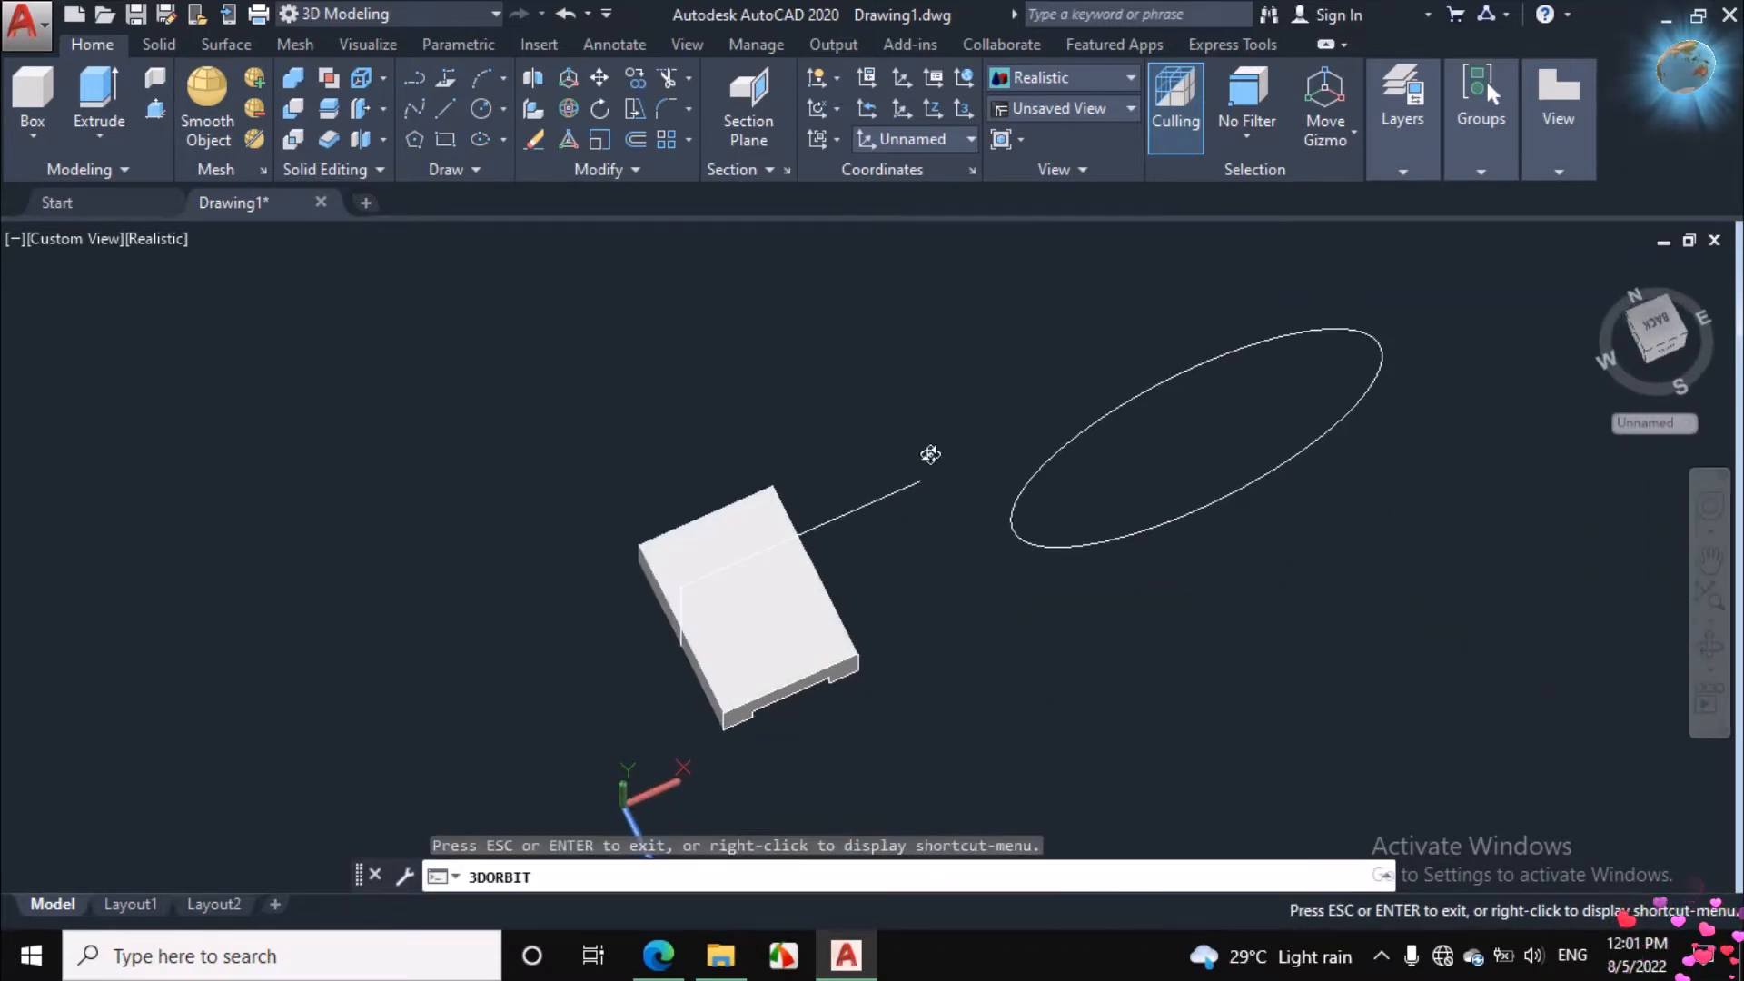
drag(1297, 587, 1226, 487)
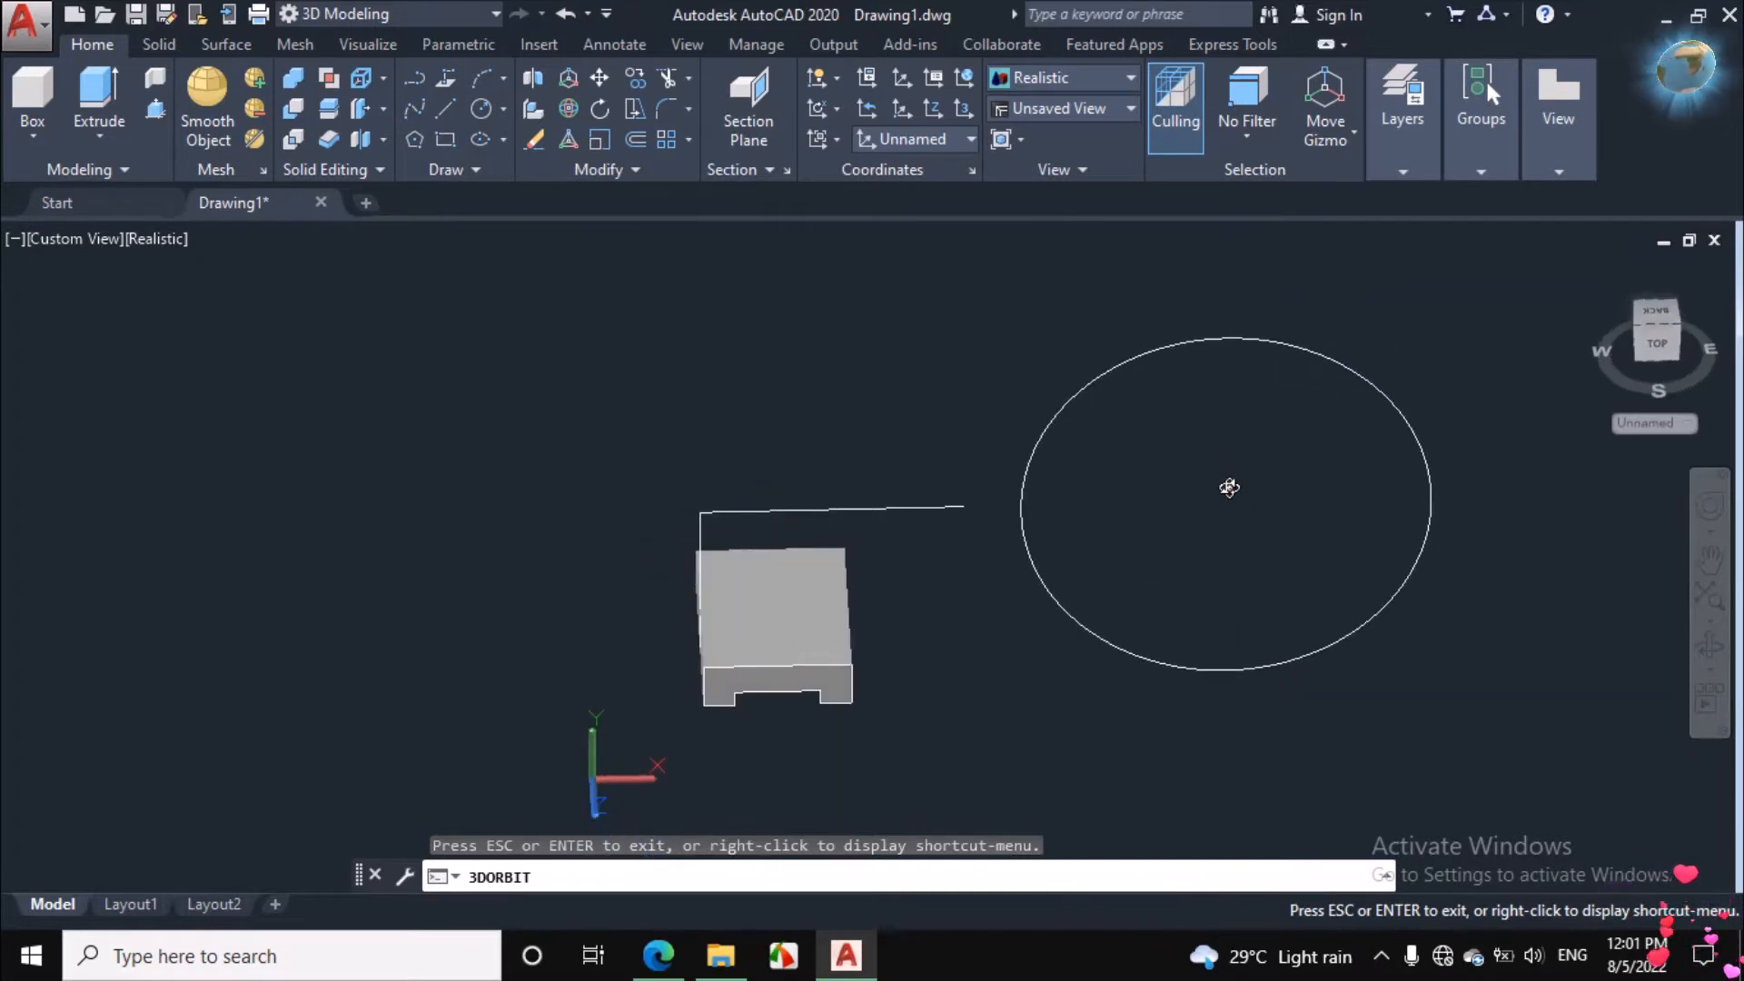
right_click(1011, 314)
click(1021, 325)
click(1141, 355)
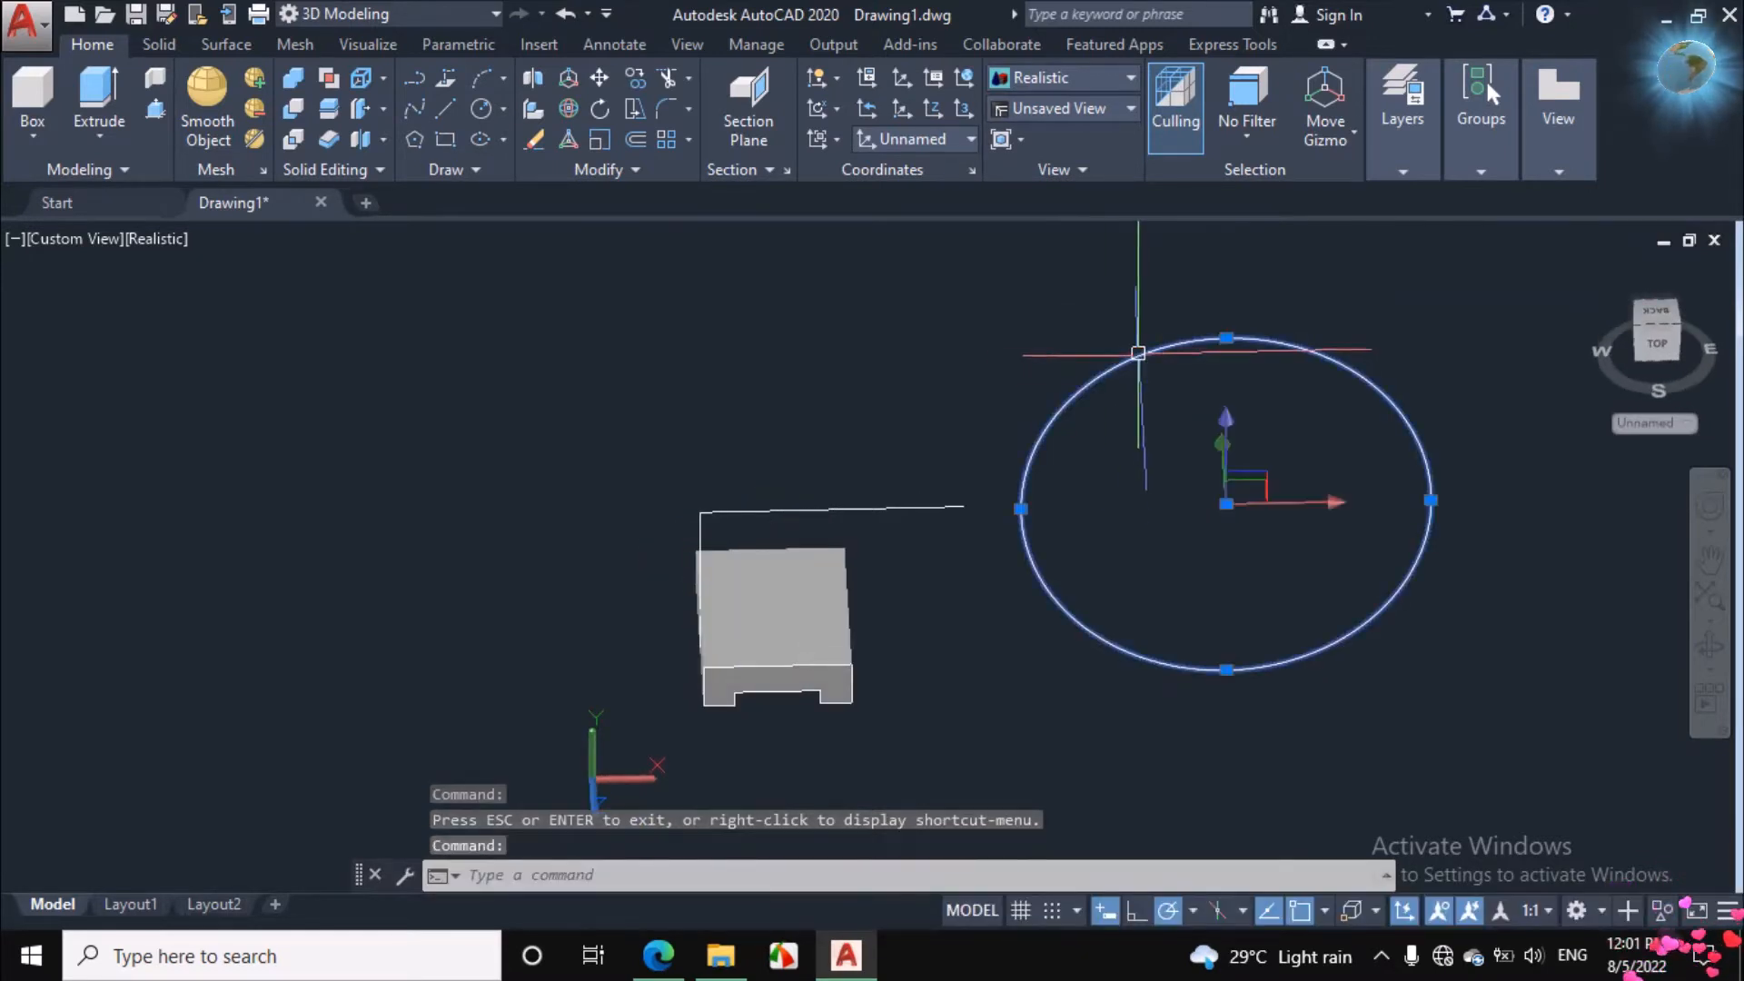
right_click(1090, 309)
click(1147, 462)
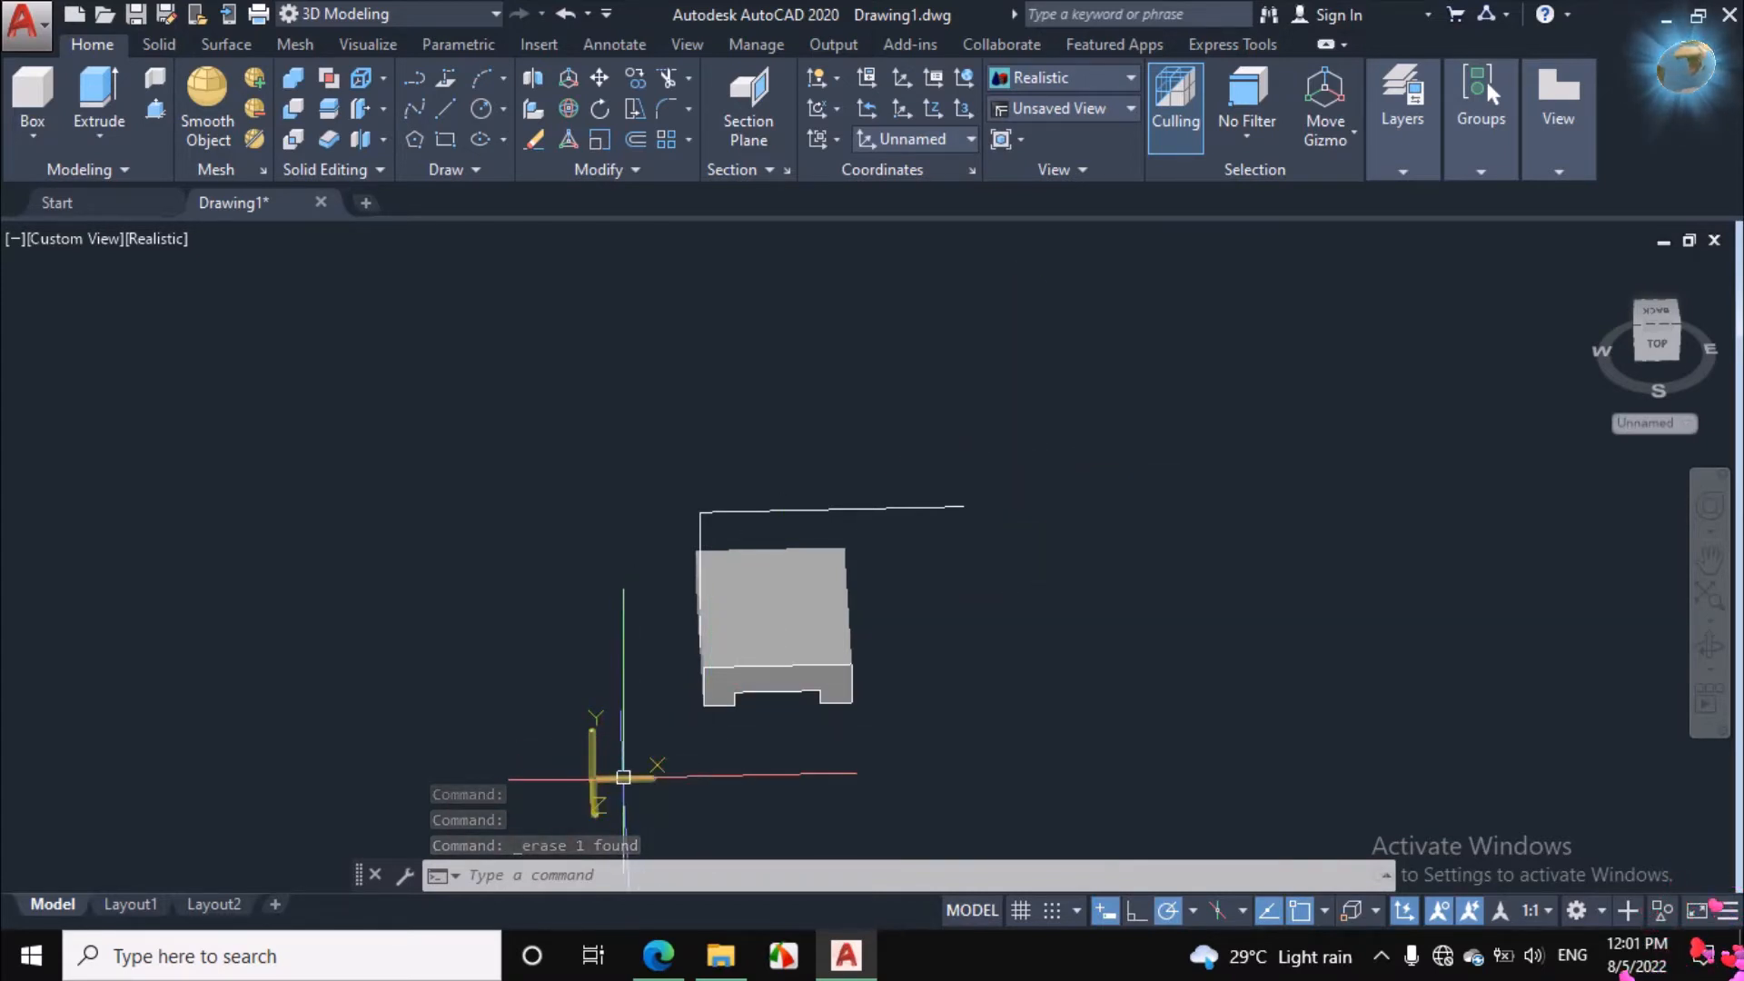
Step: Set the Top view and draw a circle of diameter 22 centred on the free end of the horizontal guide line
click(1070, 111)
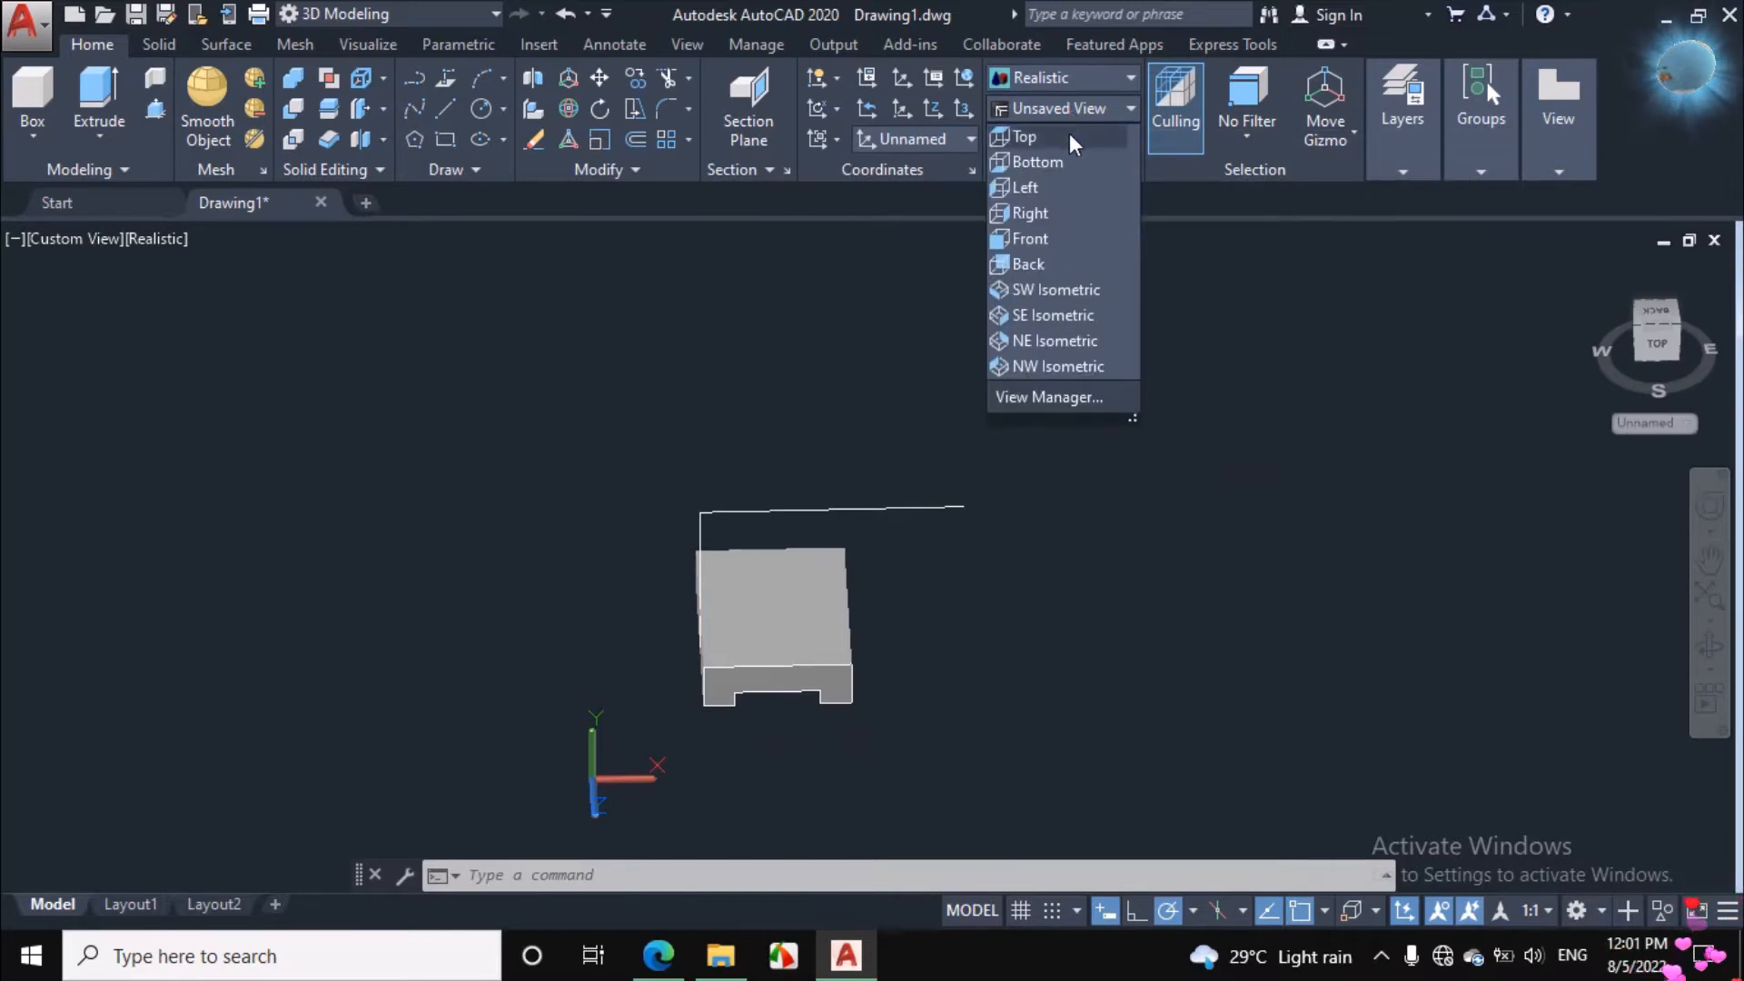
click(1071, 137)
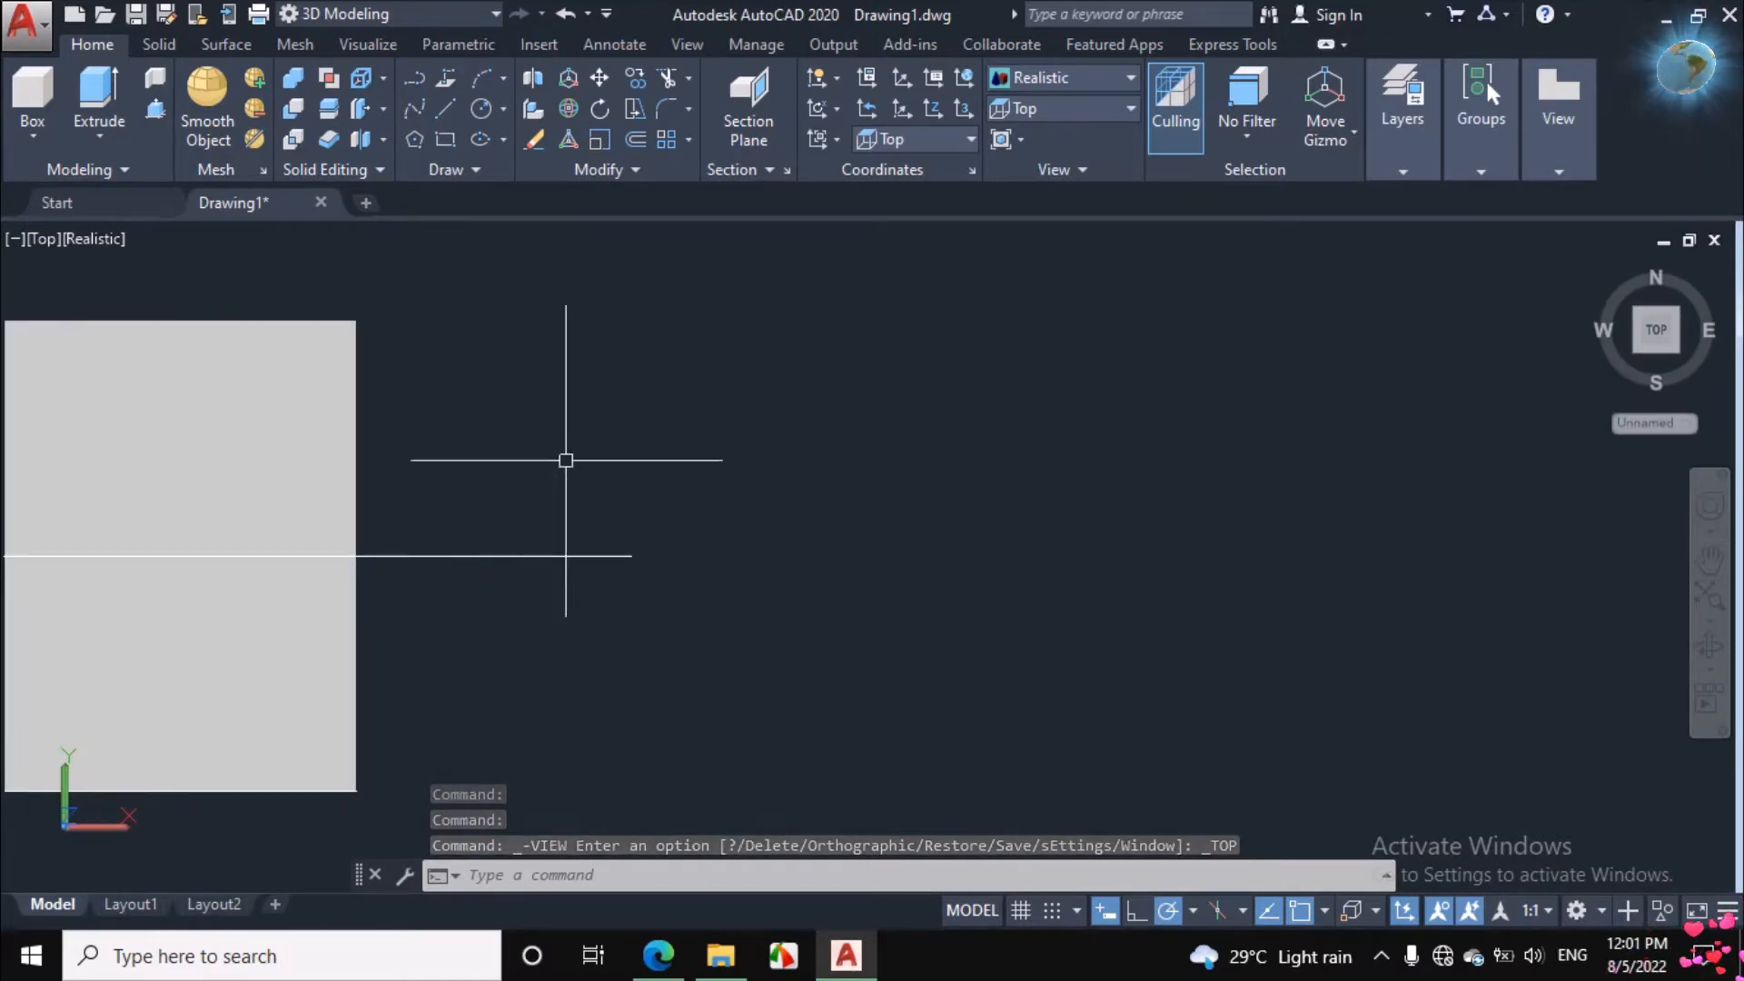
click(502, 110)
click(547, 203)
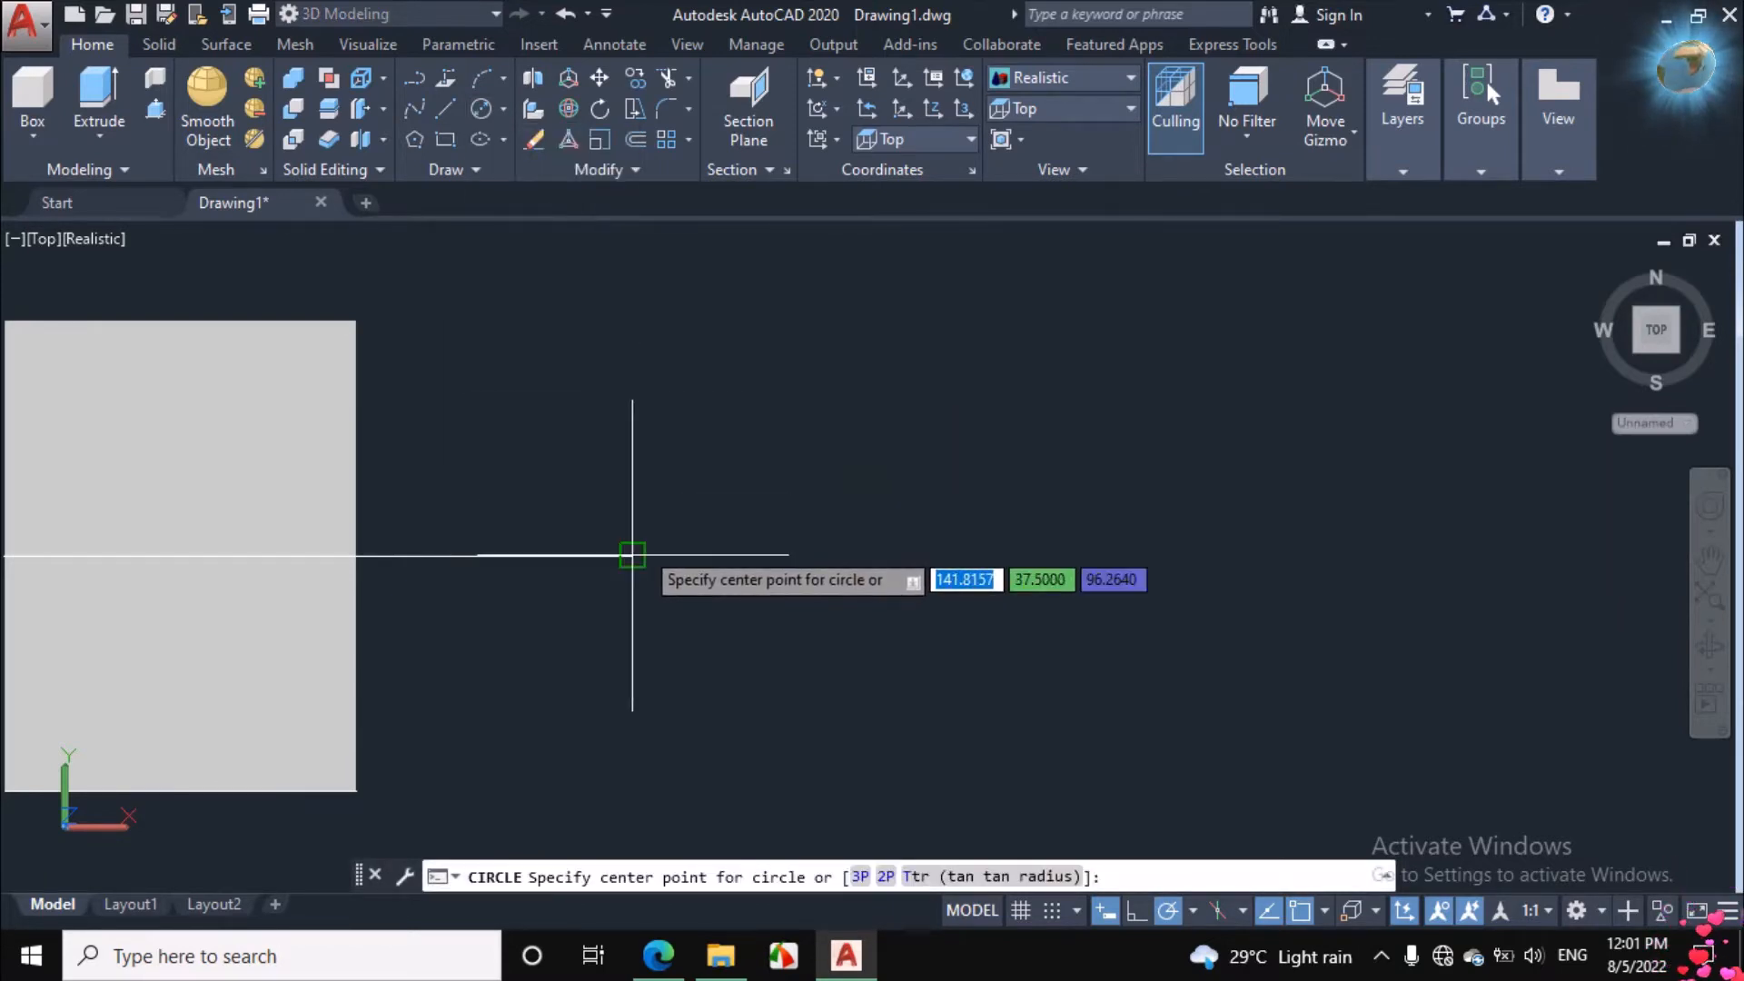
click(633, 555)
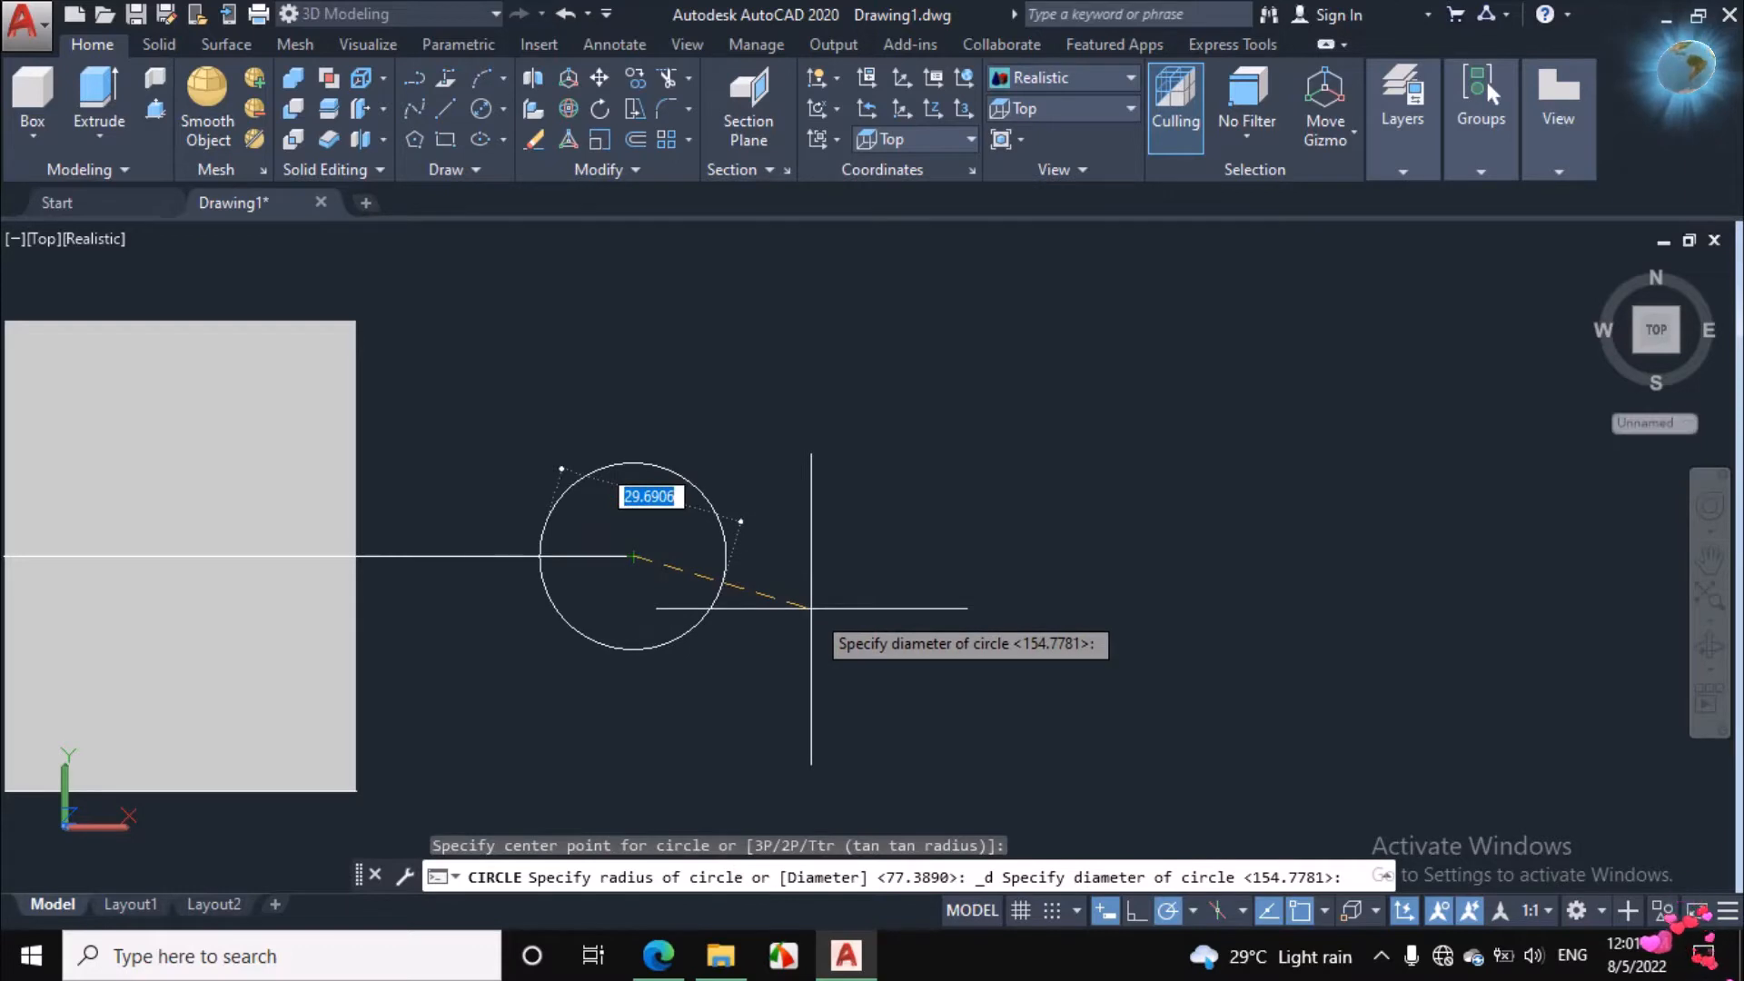
text(22)
key(Return)
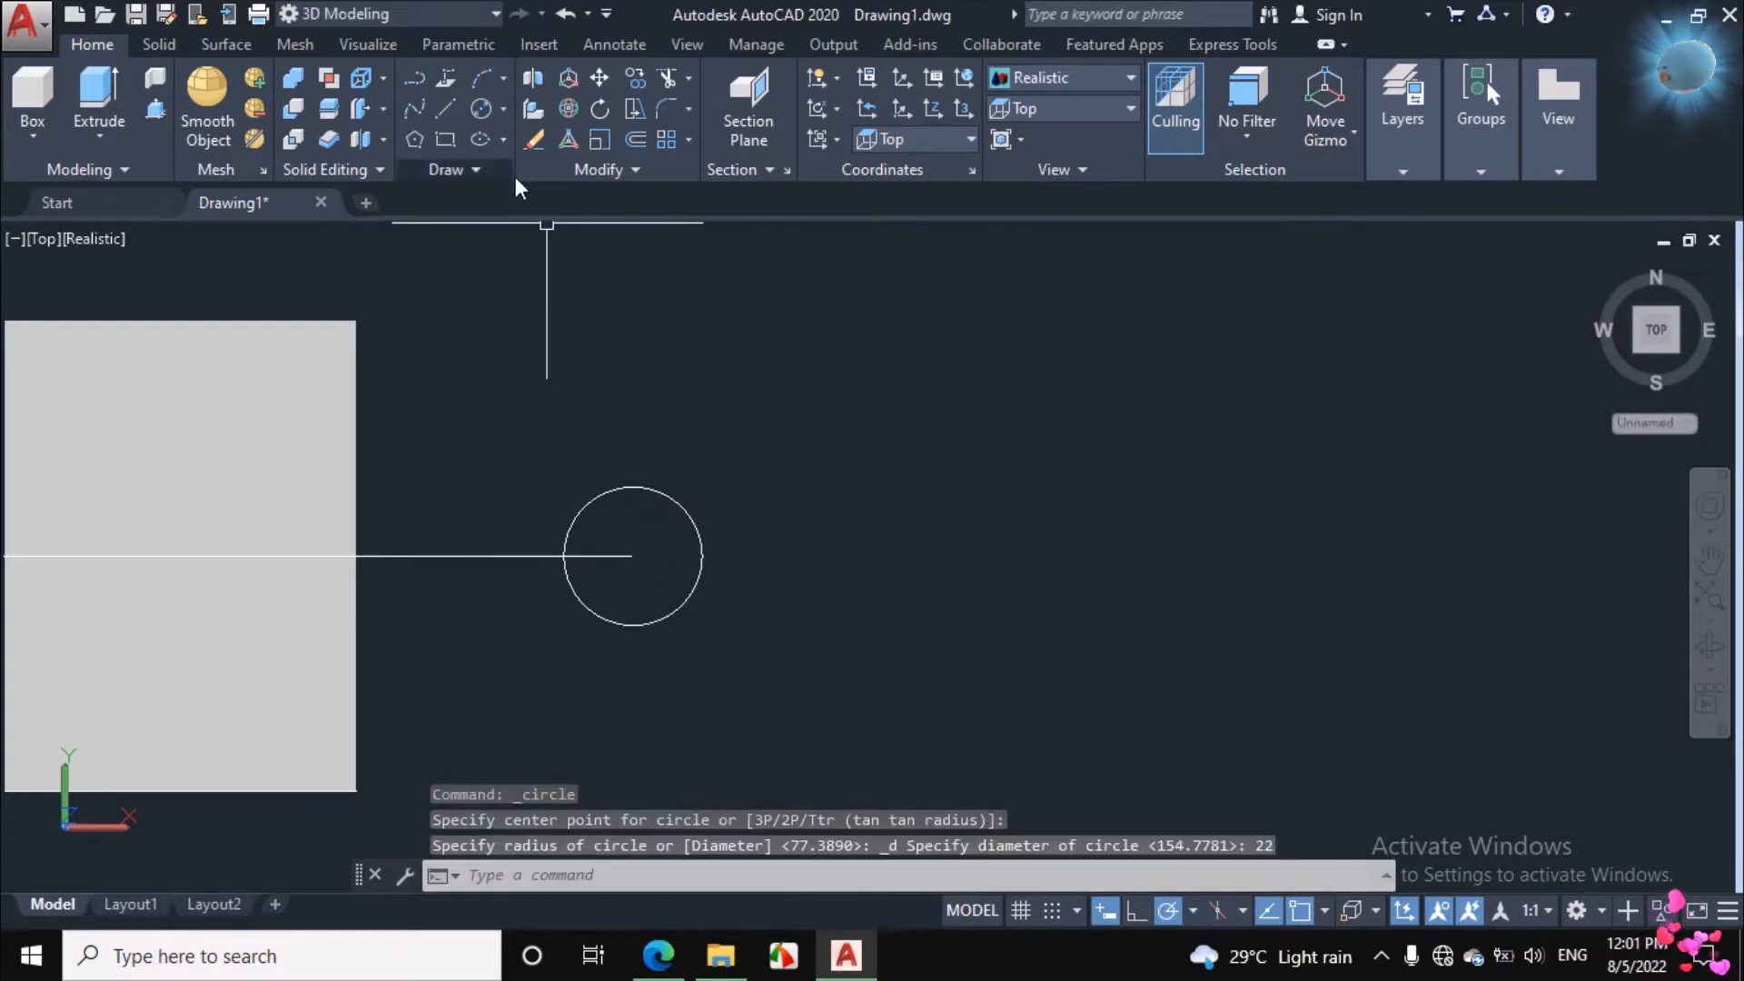
Step: Draw a concentric circle of diameter 36 around the boss's bore circle
click(486, 113)
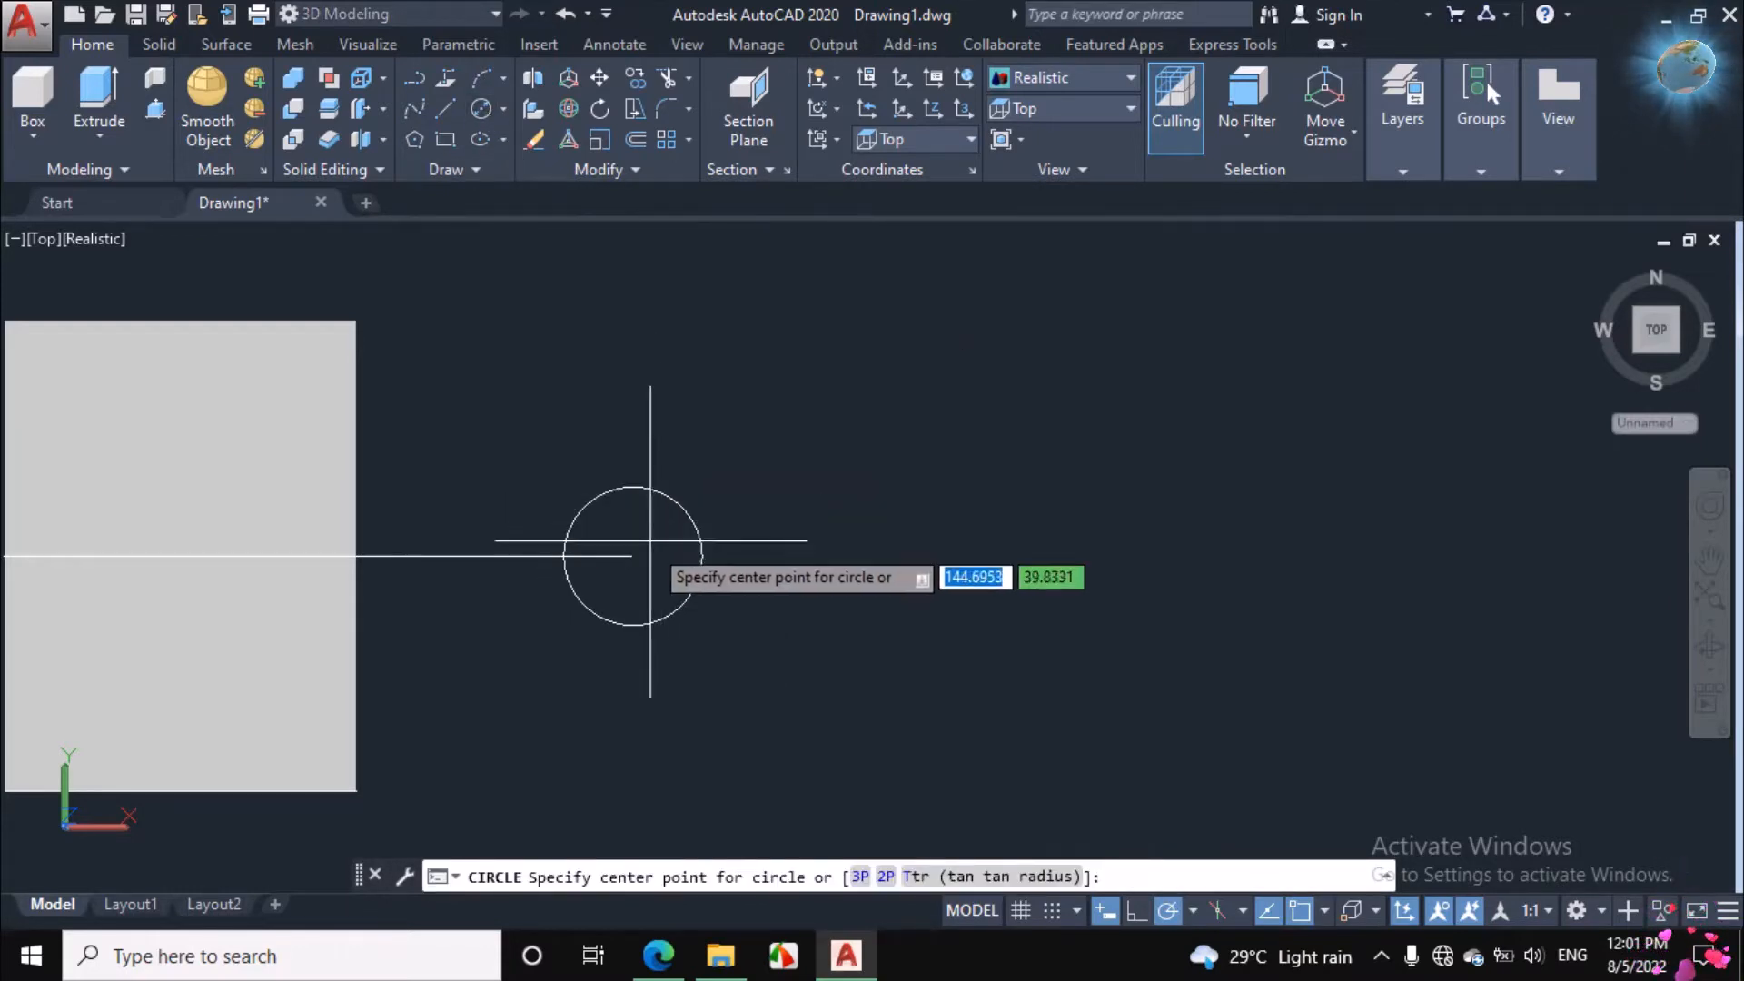
click(632, 555)
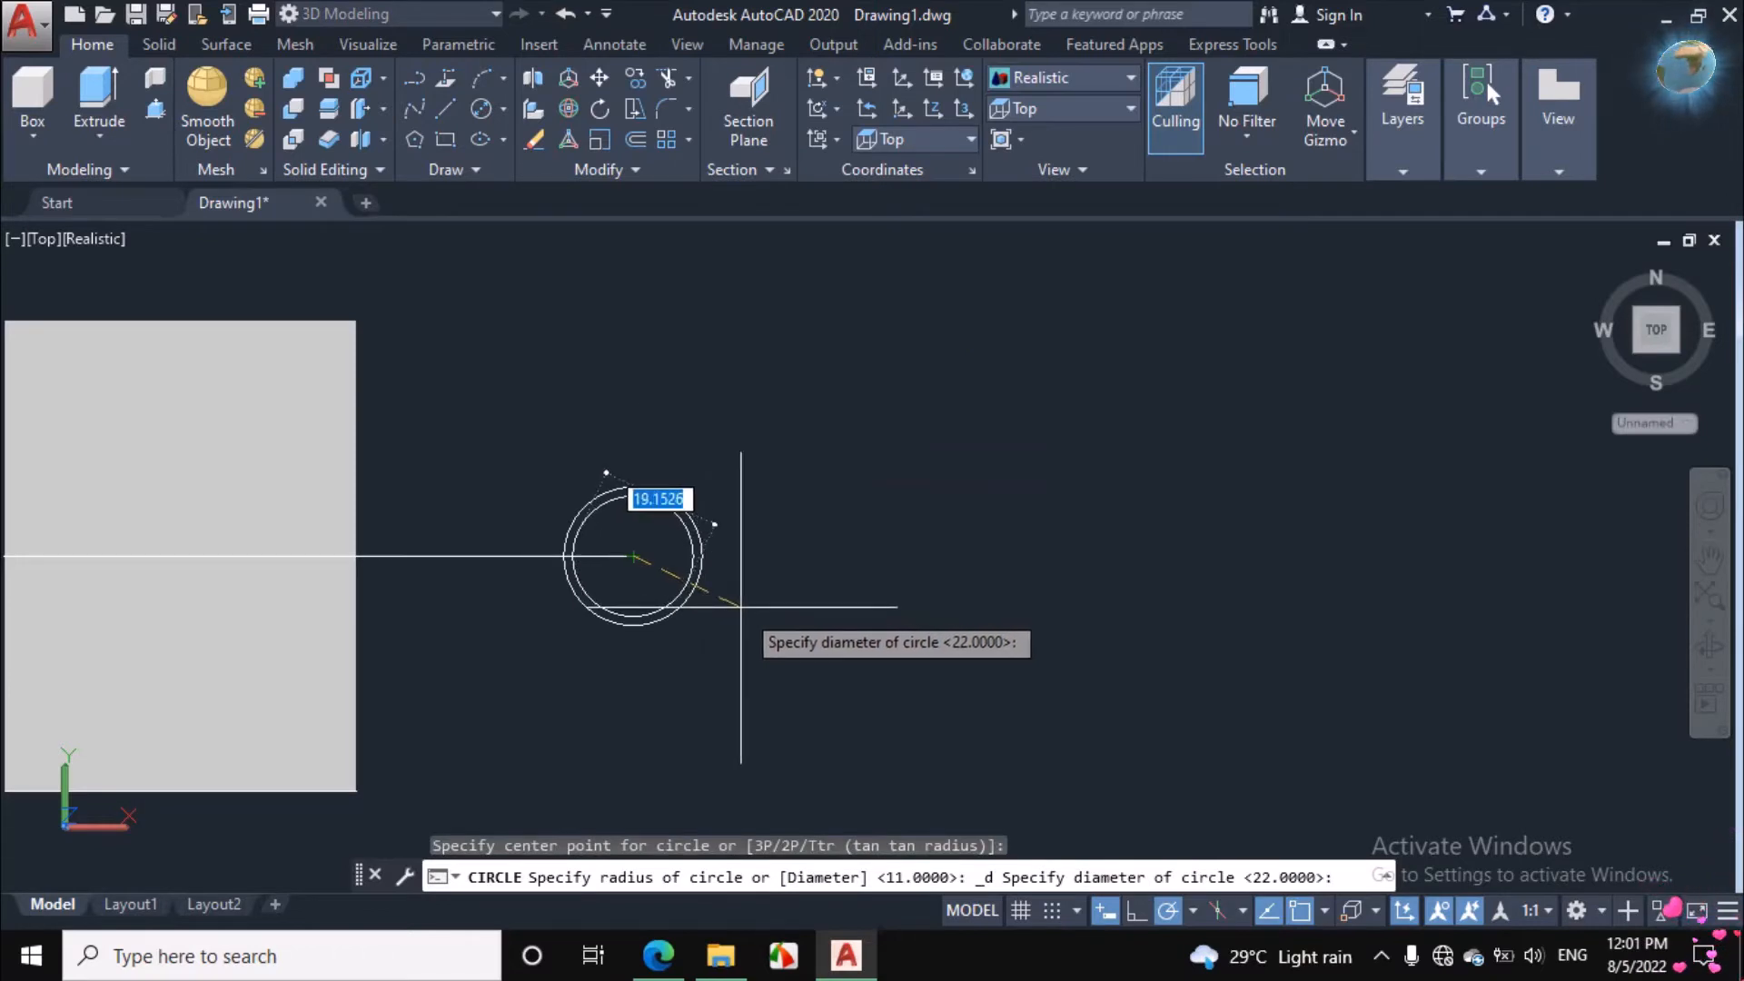
text(36)
key(Return)
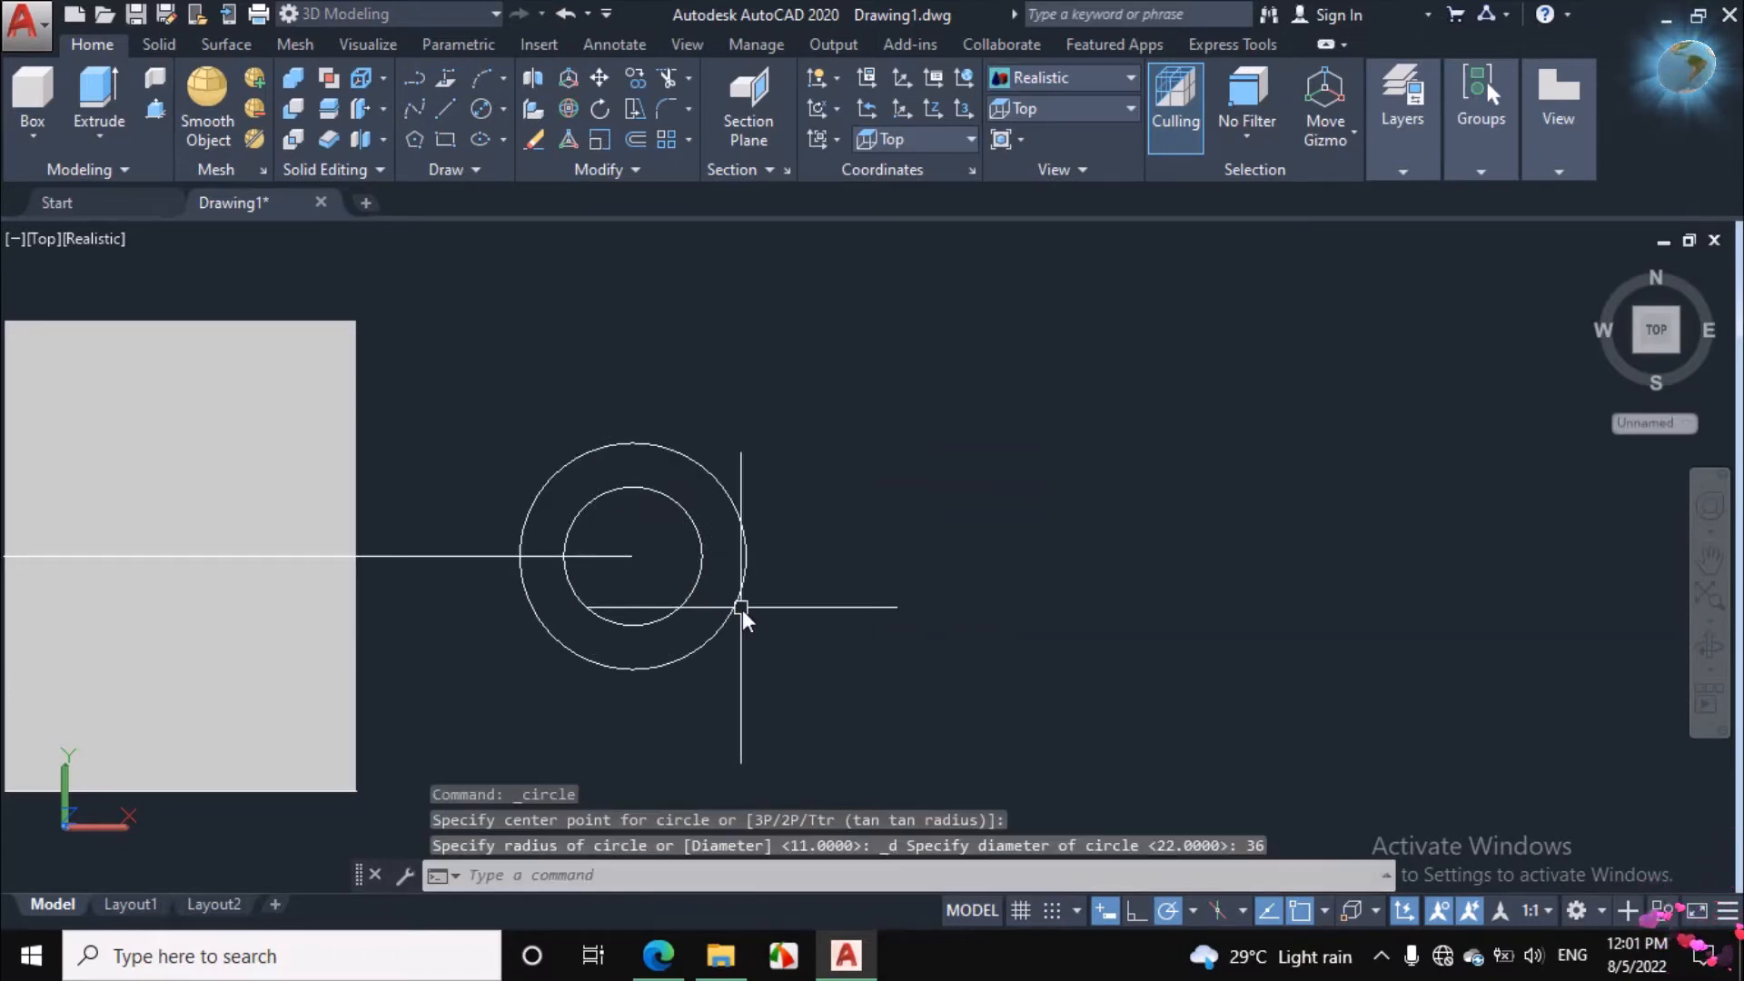
Step: Set the Front view and erase the vertical and horizontal guide lines leading to the boss circles
click(1068, 109)
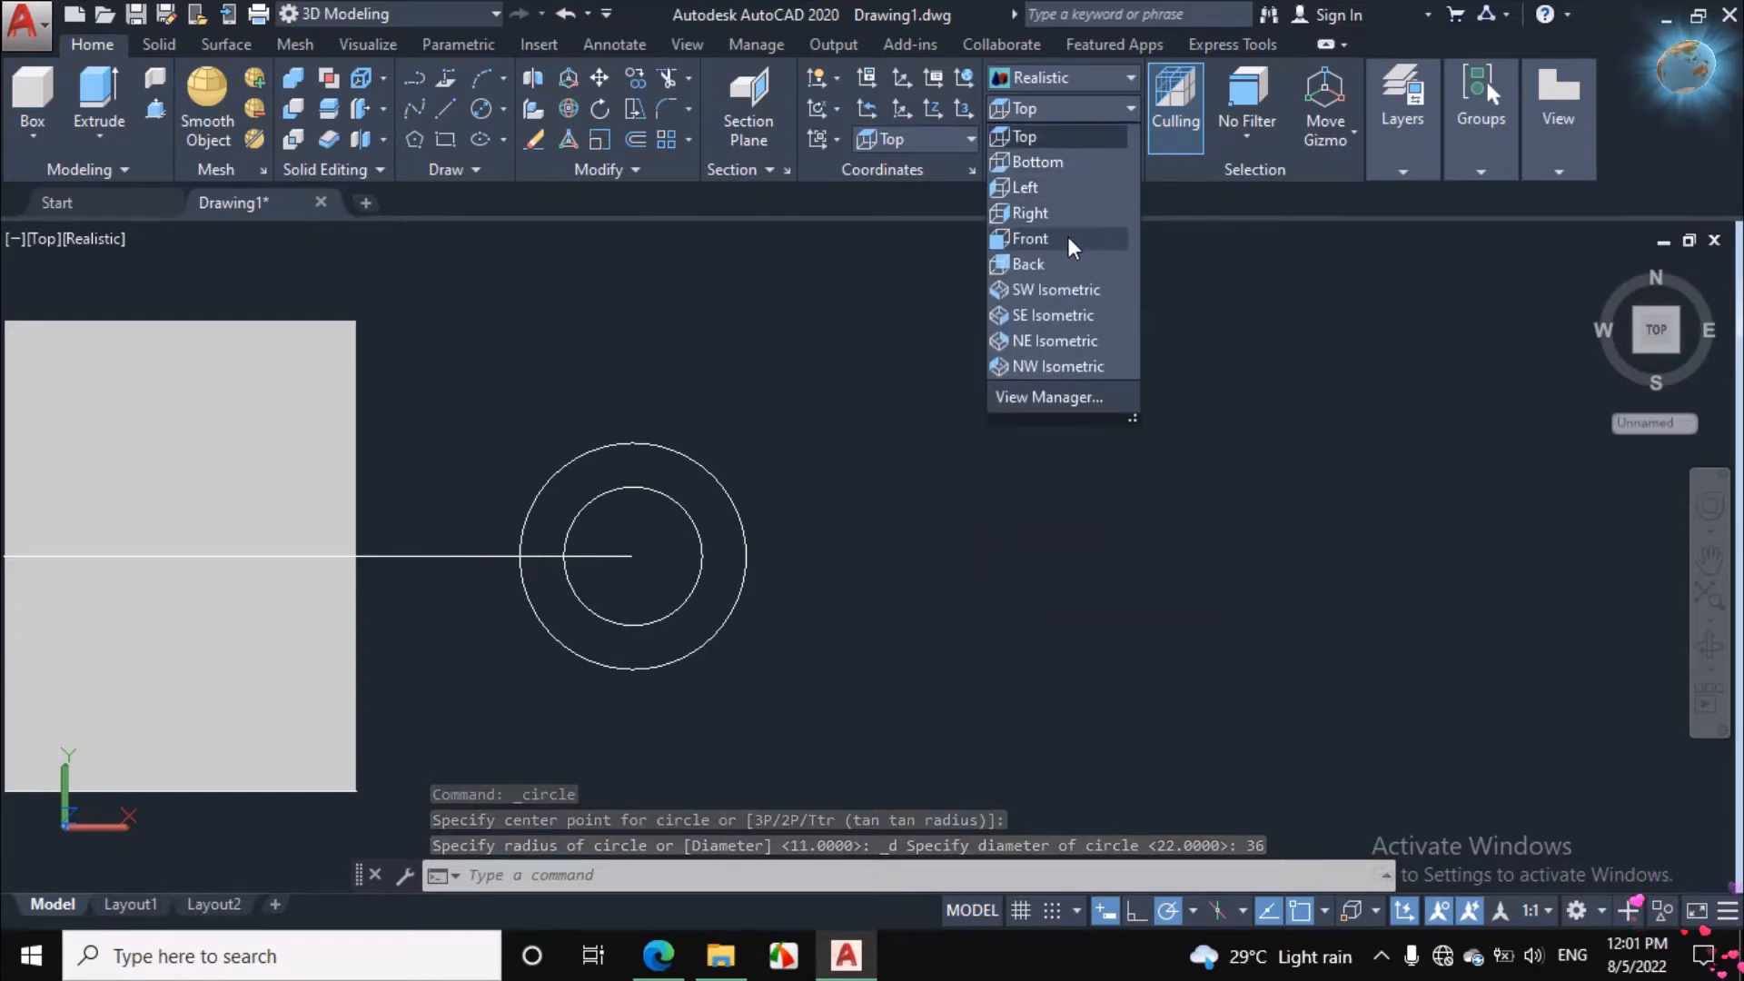
click(1068, 234)
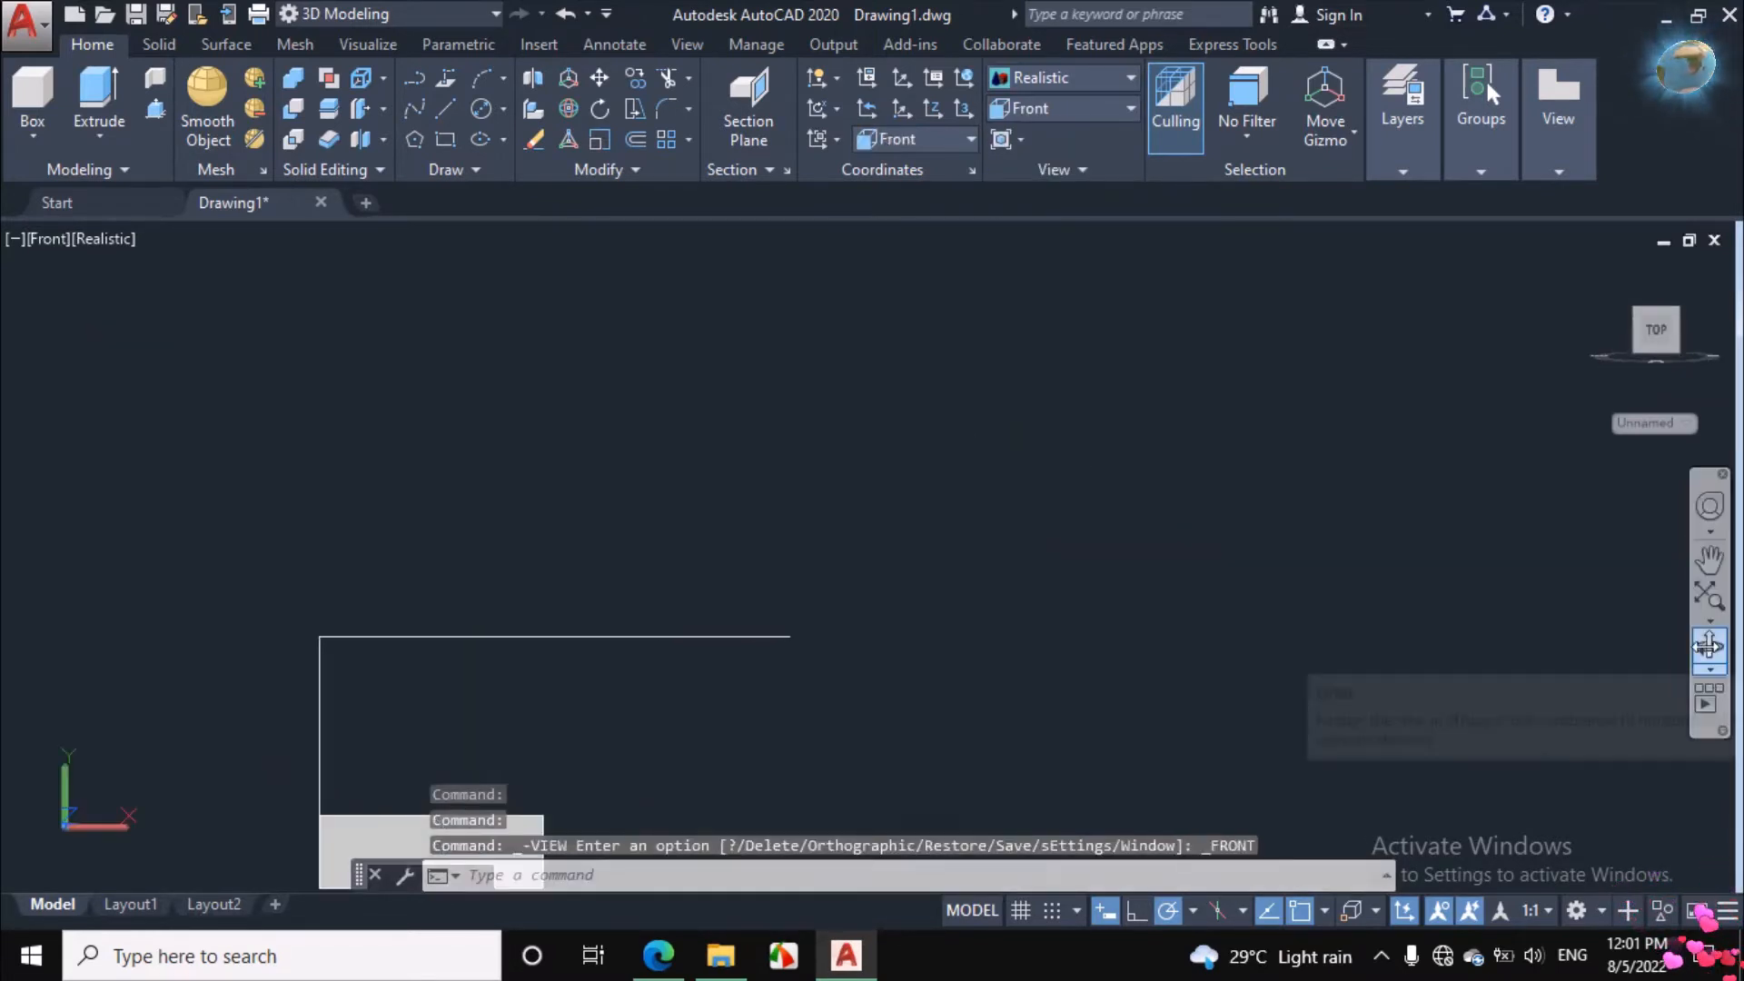
click(1710, 646)
drag(1501, 627, 900, 457)
scroll(899, 457, up, 2)
scroll(907, 502, up, 2)
right_click(936, 350)
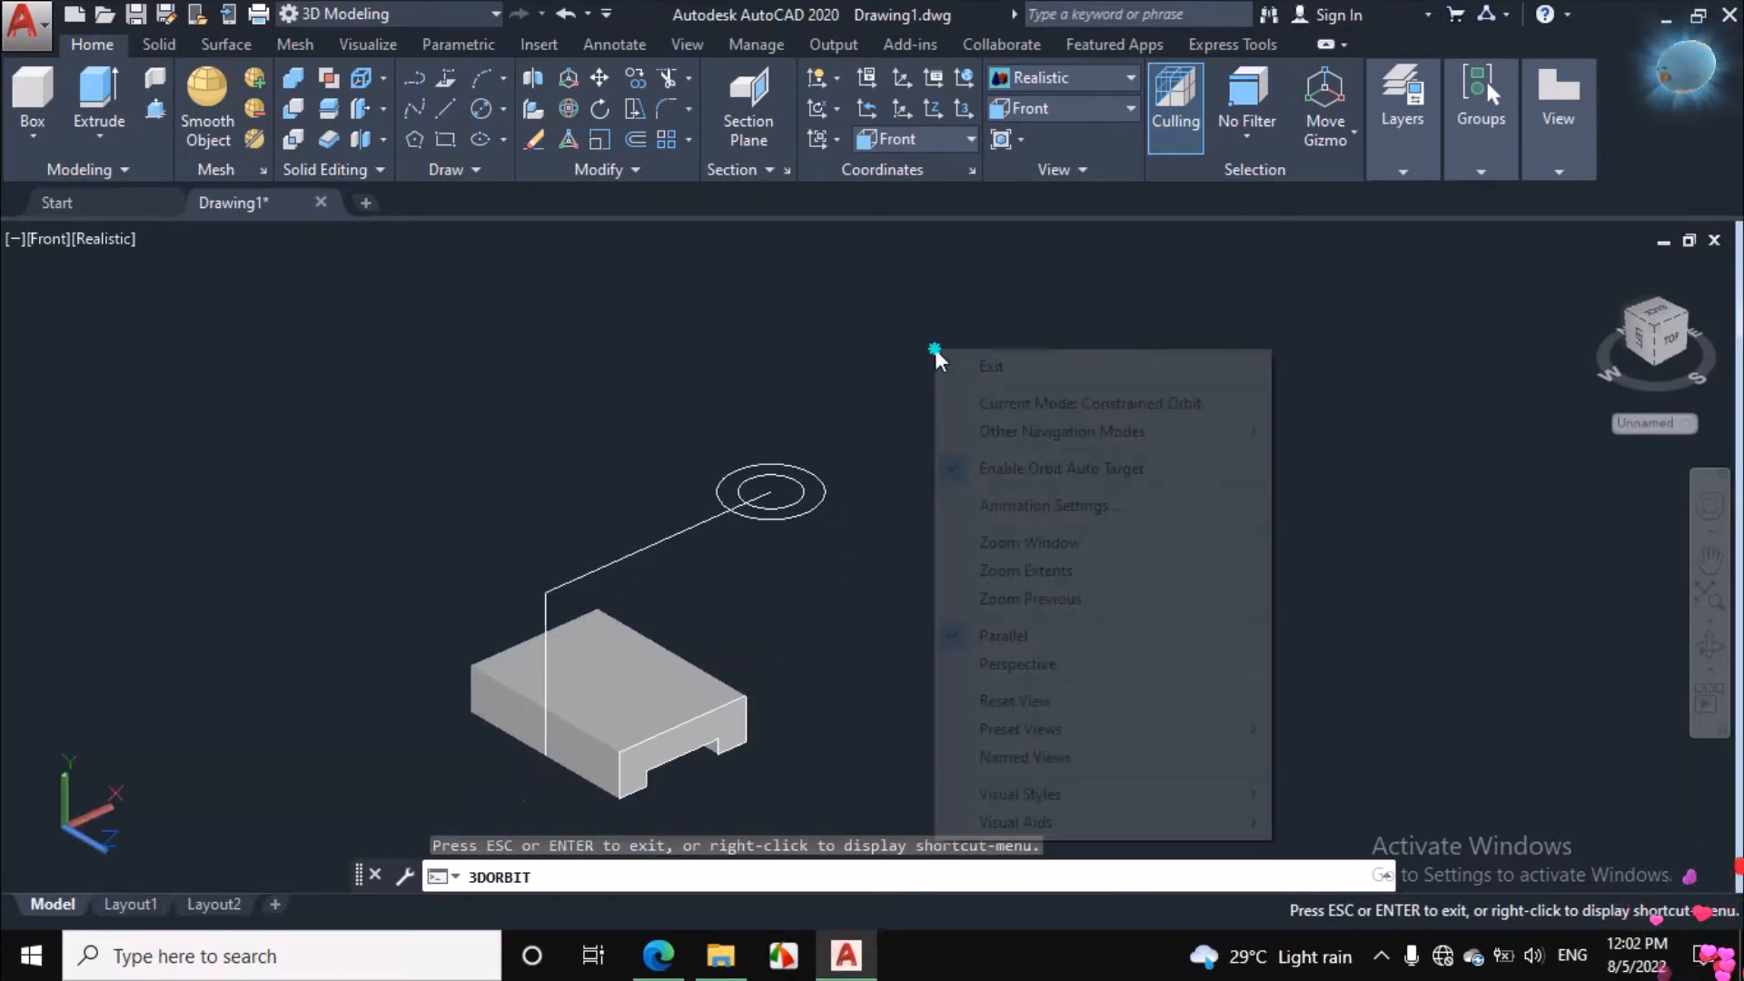
click(970, 368)
click(595, 527)
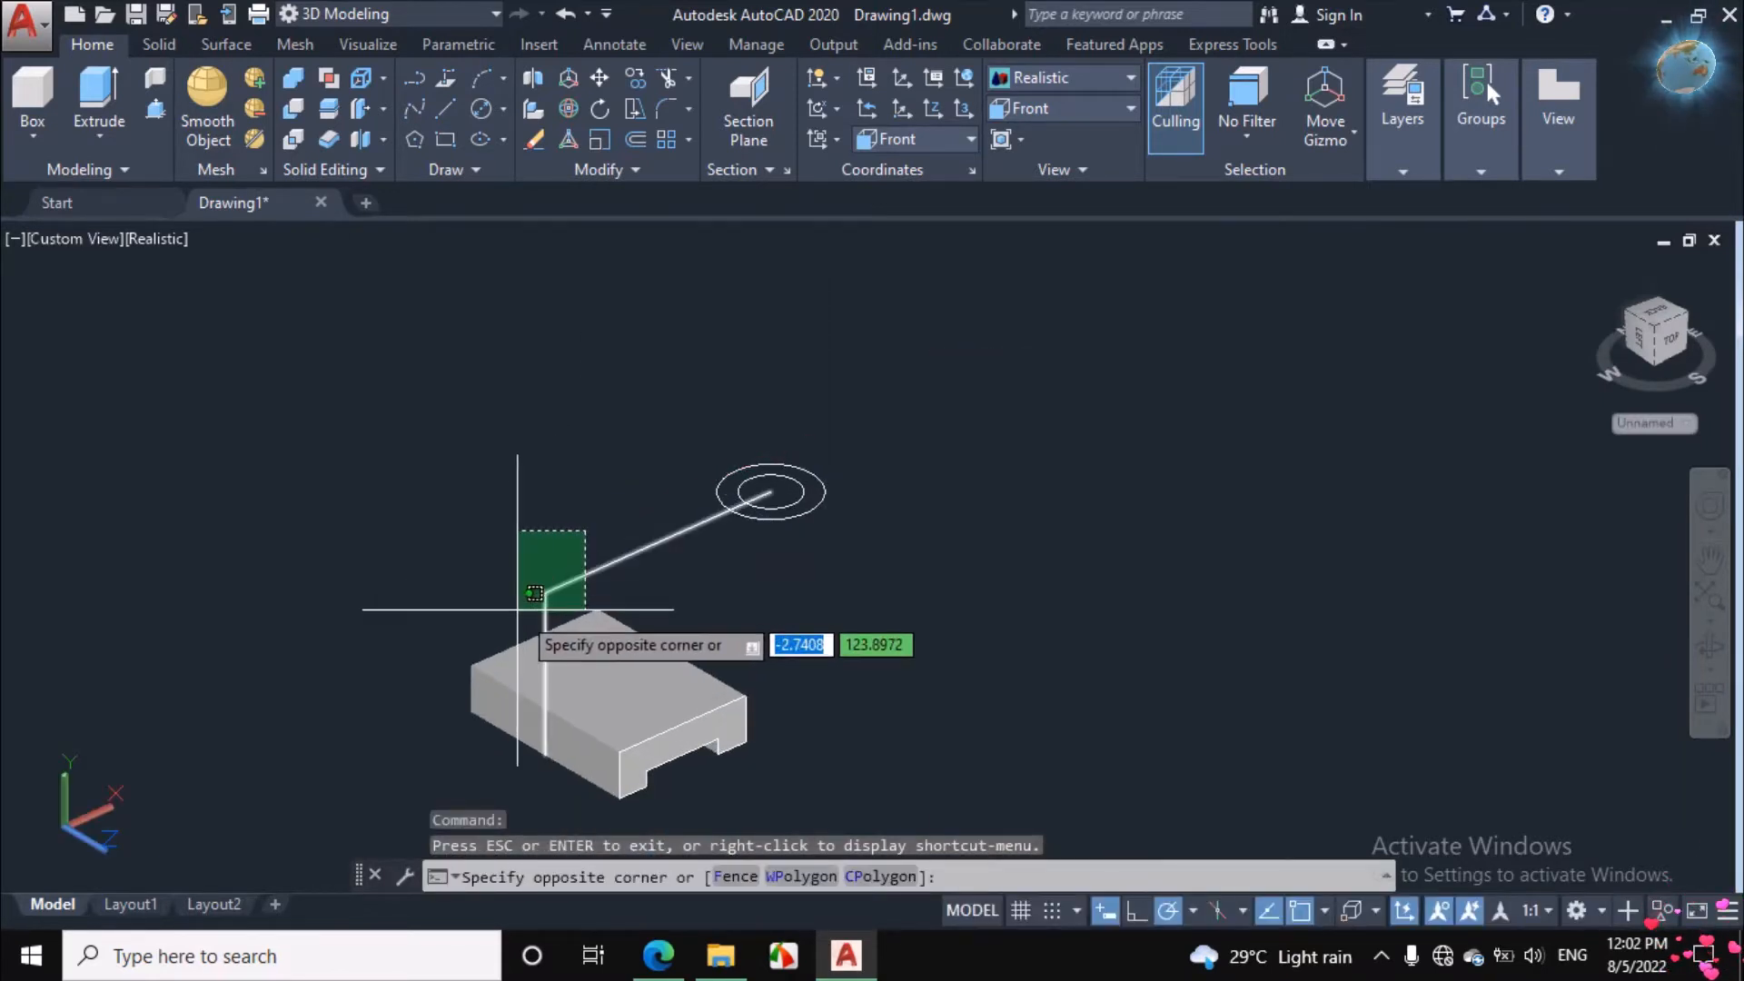
click(518, 611)
text(E)
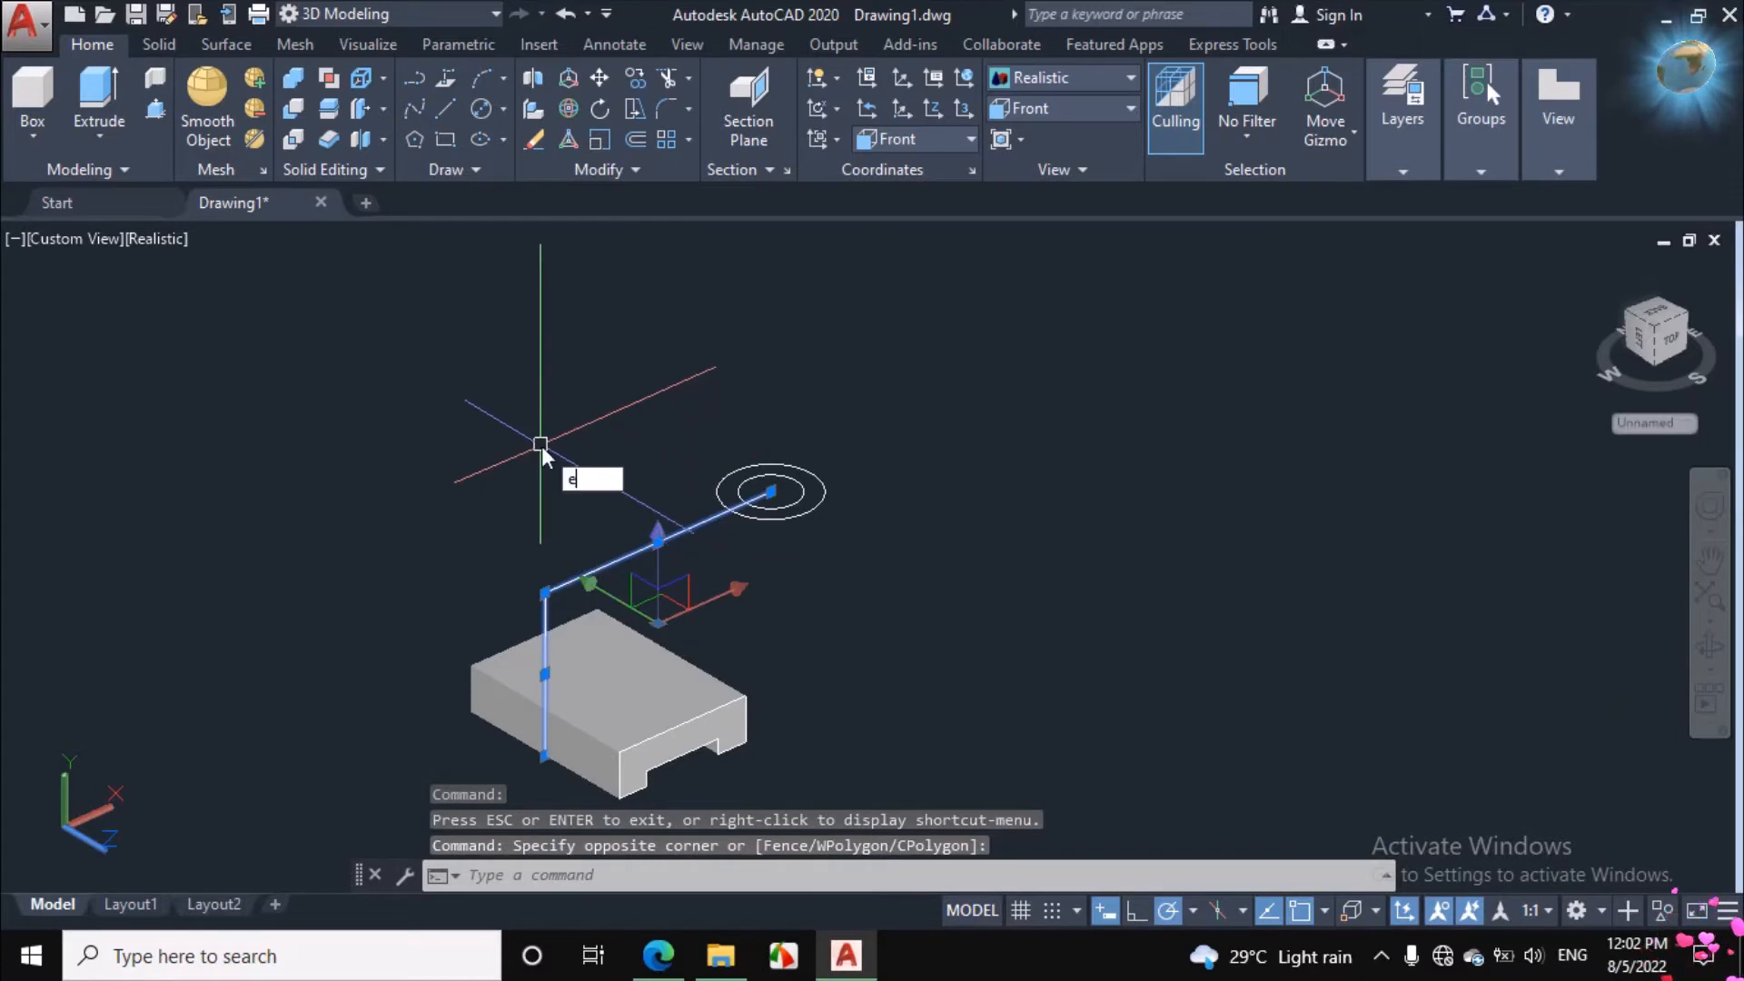
key(Return)
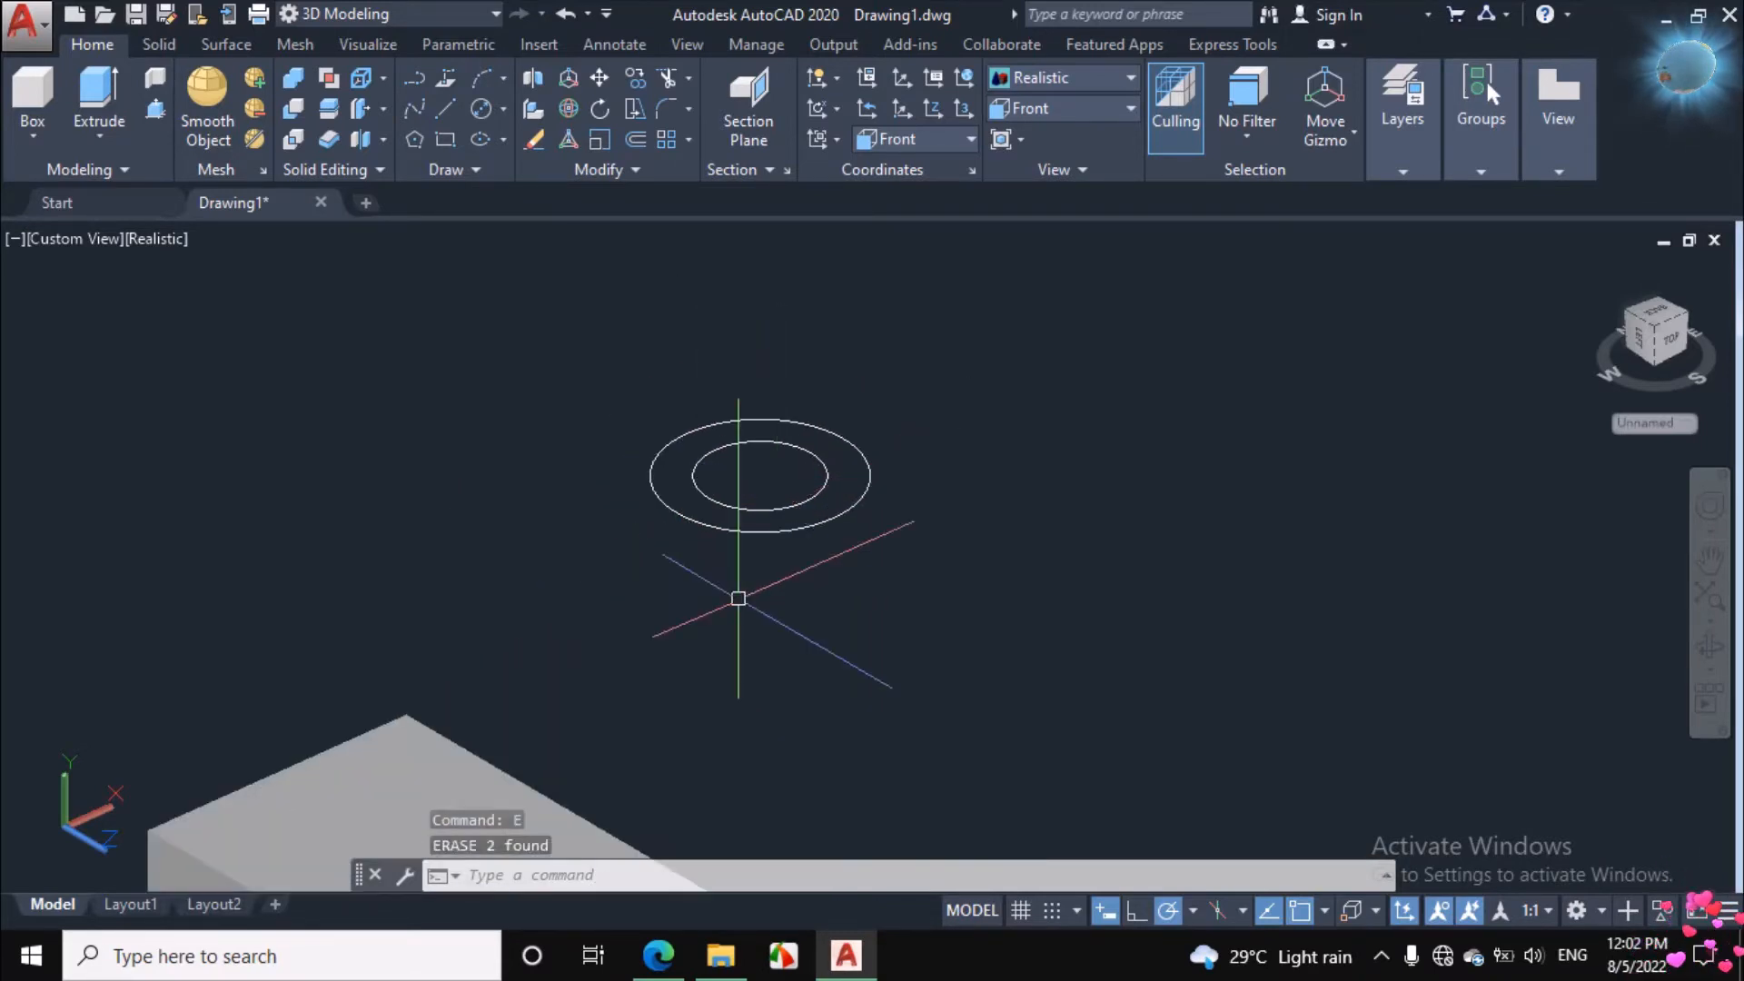
Step: Mark the boss's 25 height in red in Edge's PDF figure, and in AutoCAD Presspull the outer circle 25 downward
click(659, 956)
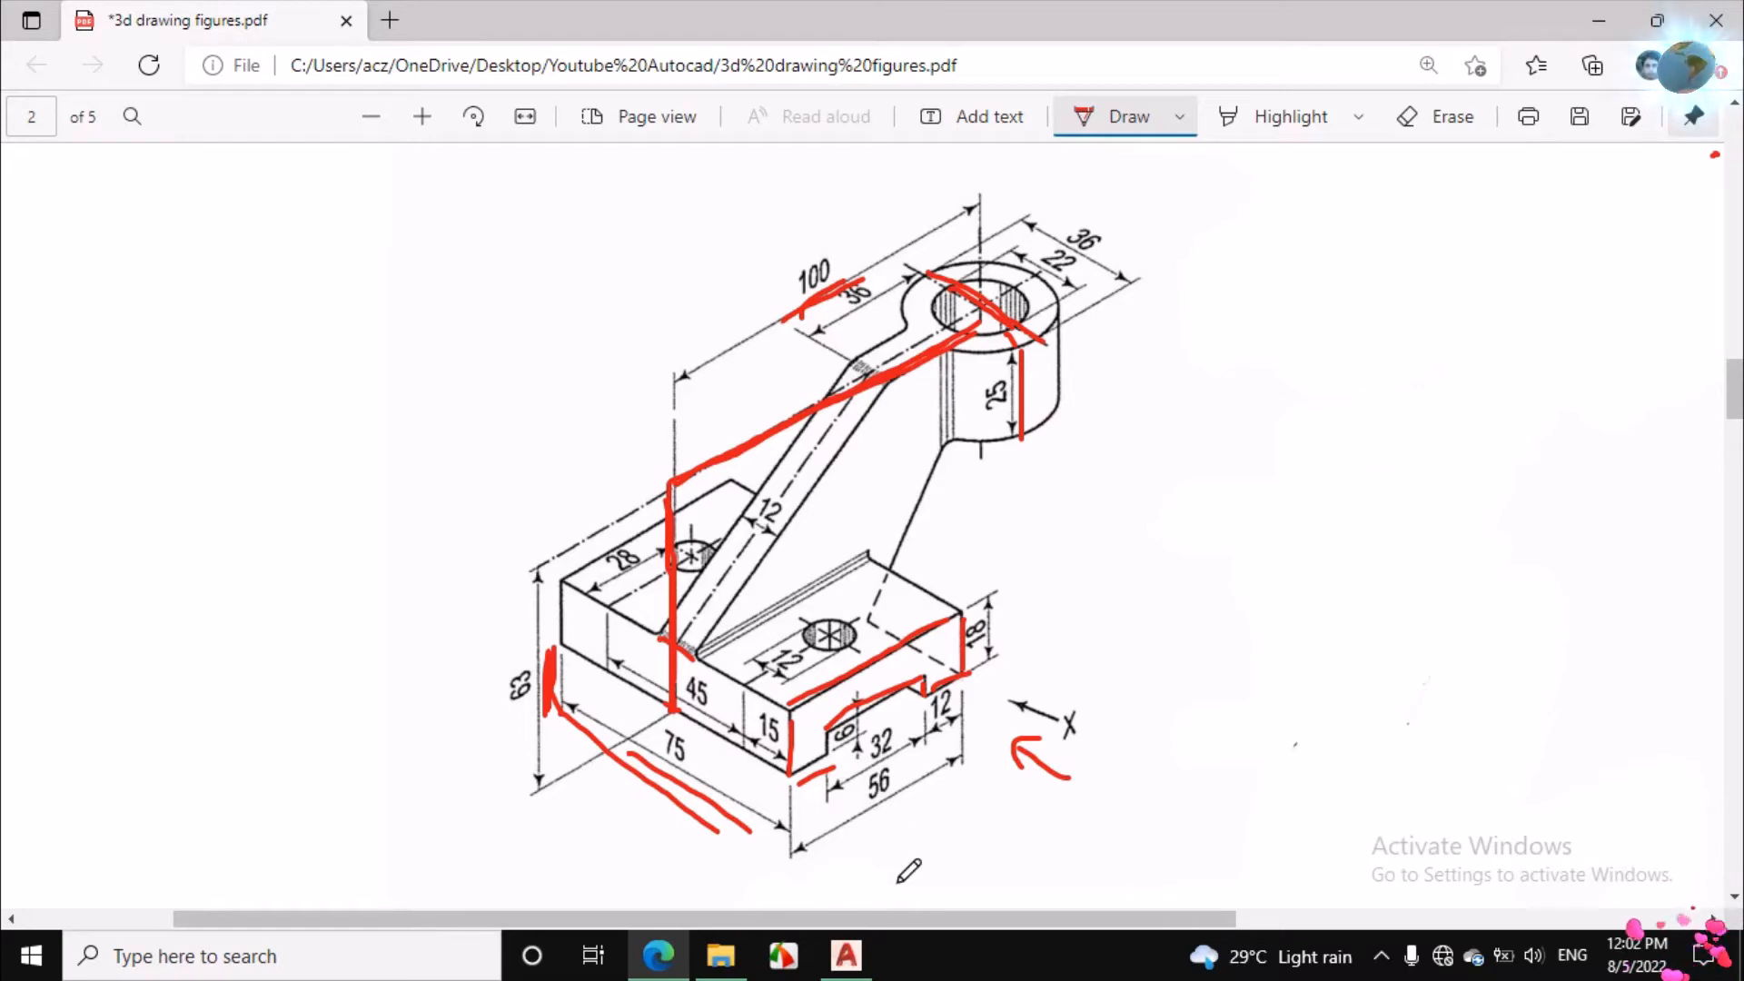
click(846, 955)
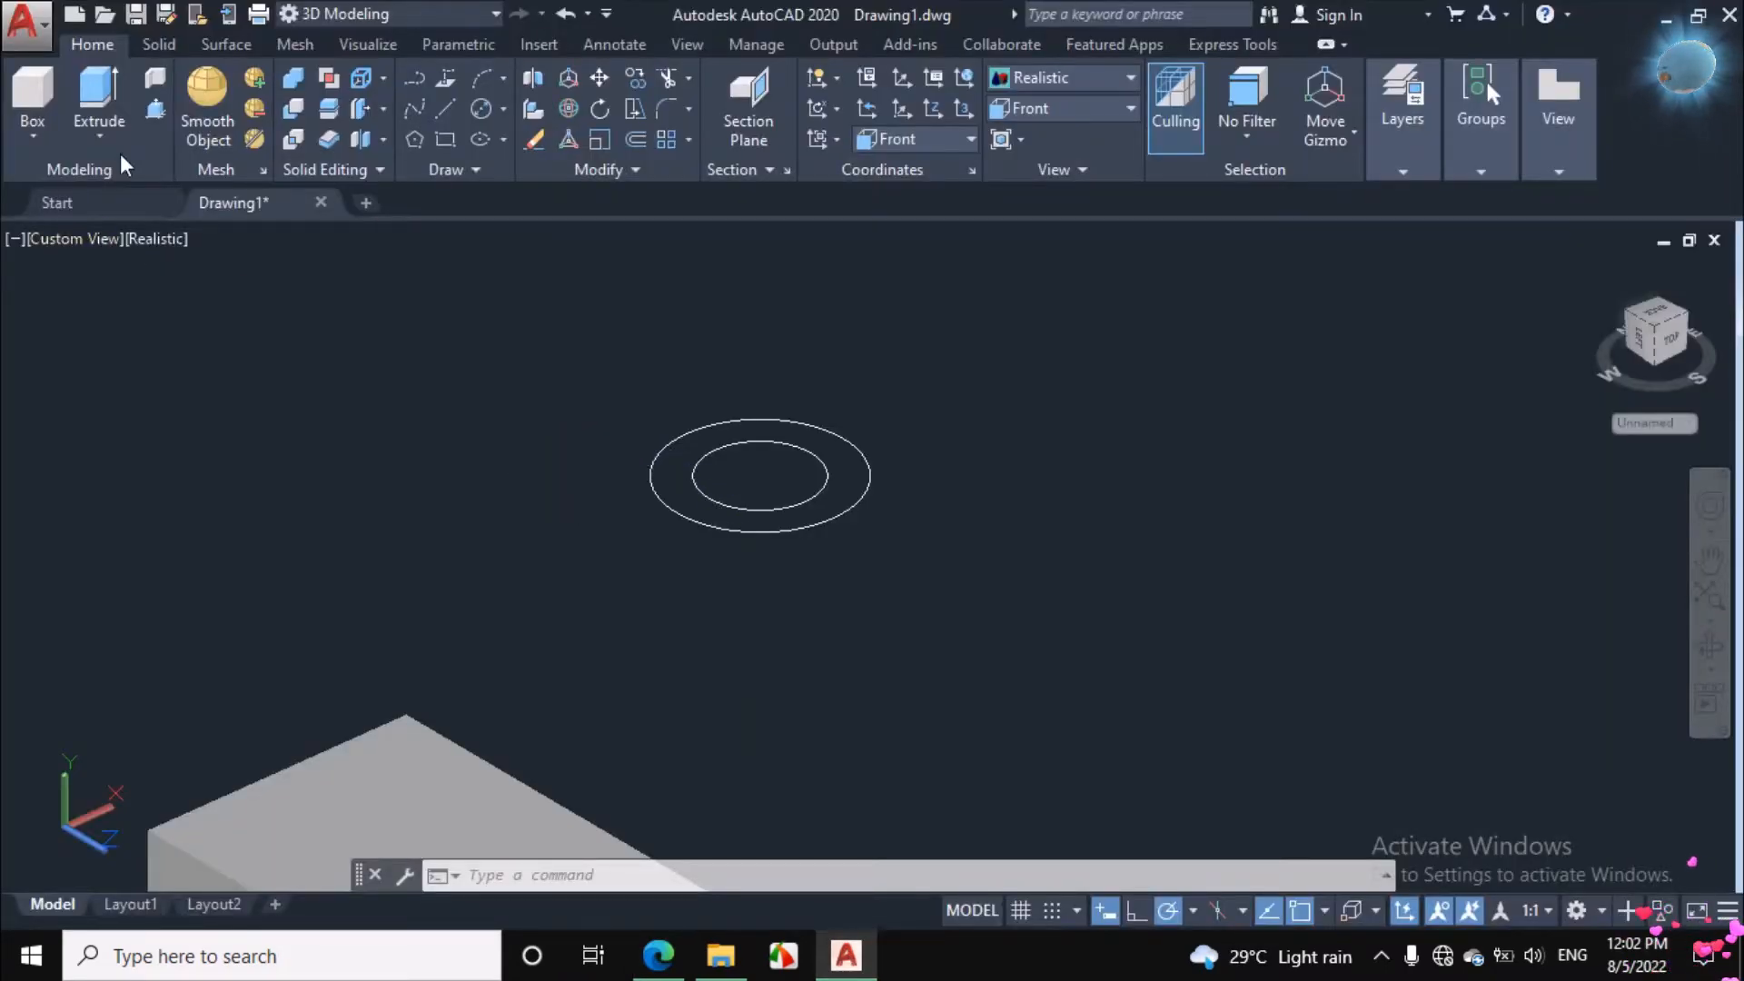
click(153, 110)
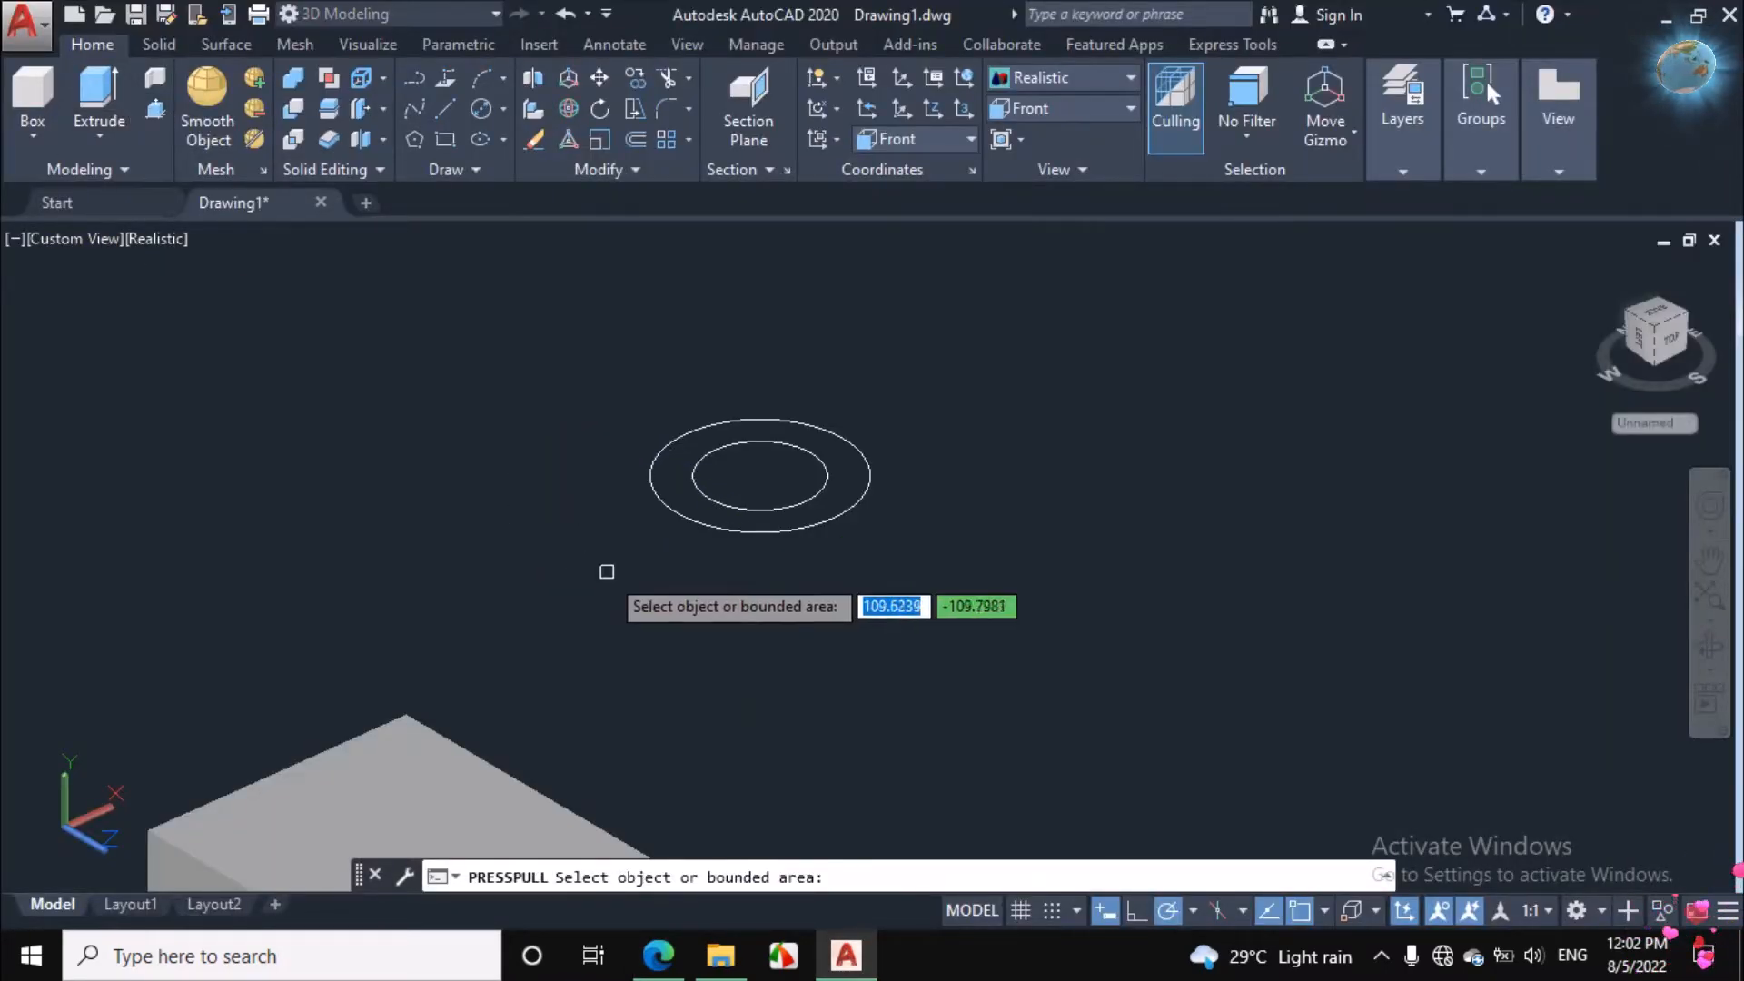
click(768, 533)
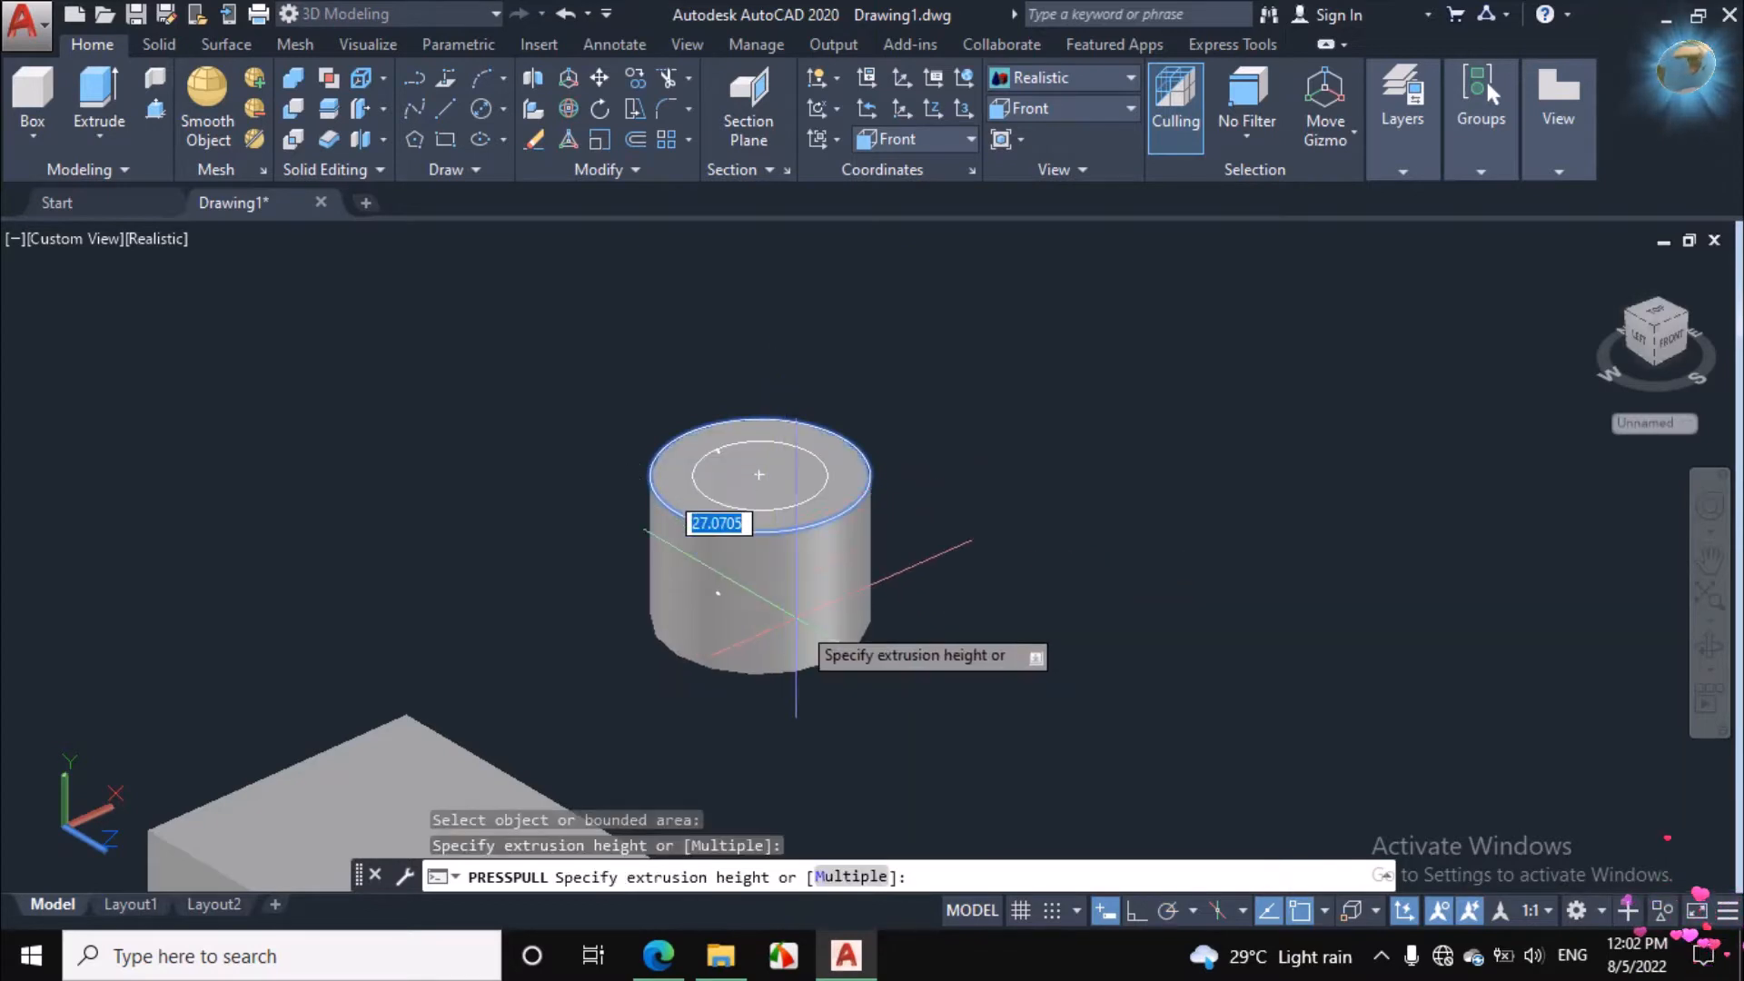
text(25)
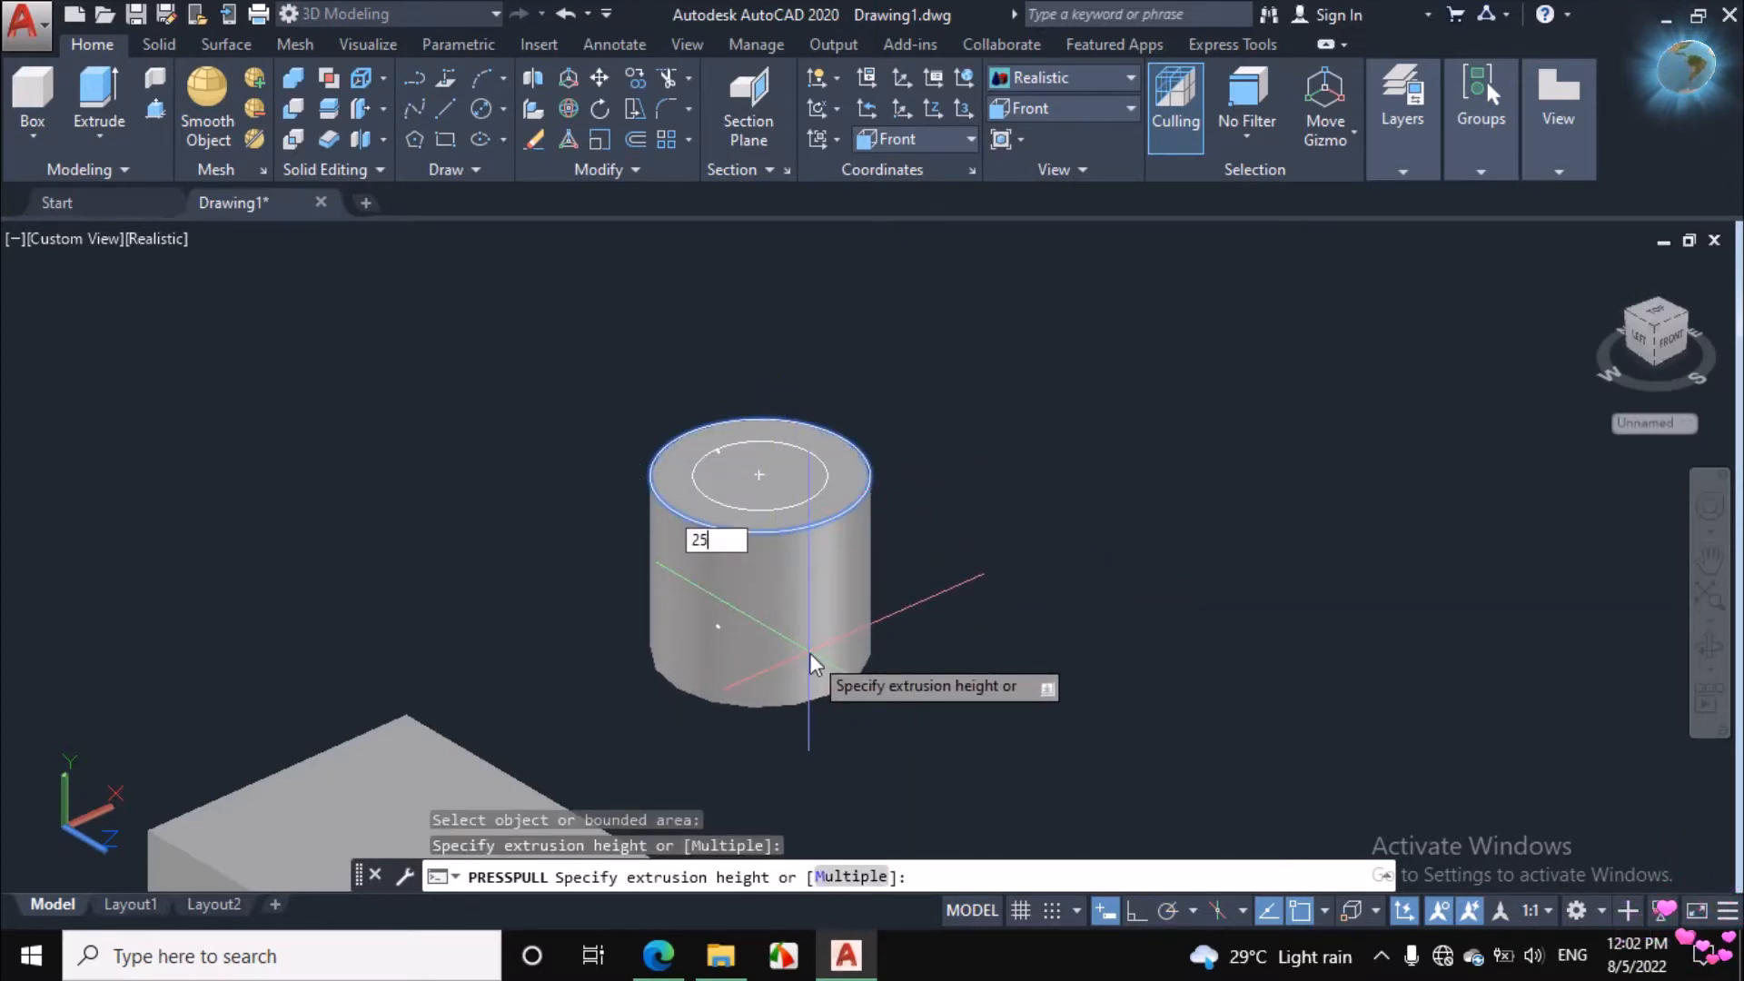
key(Return)
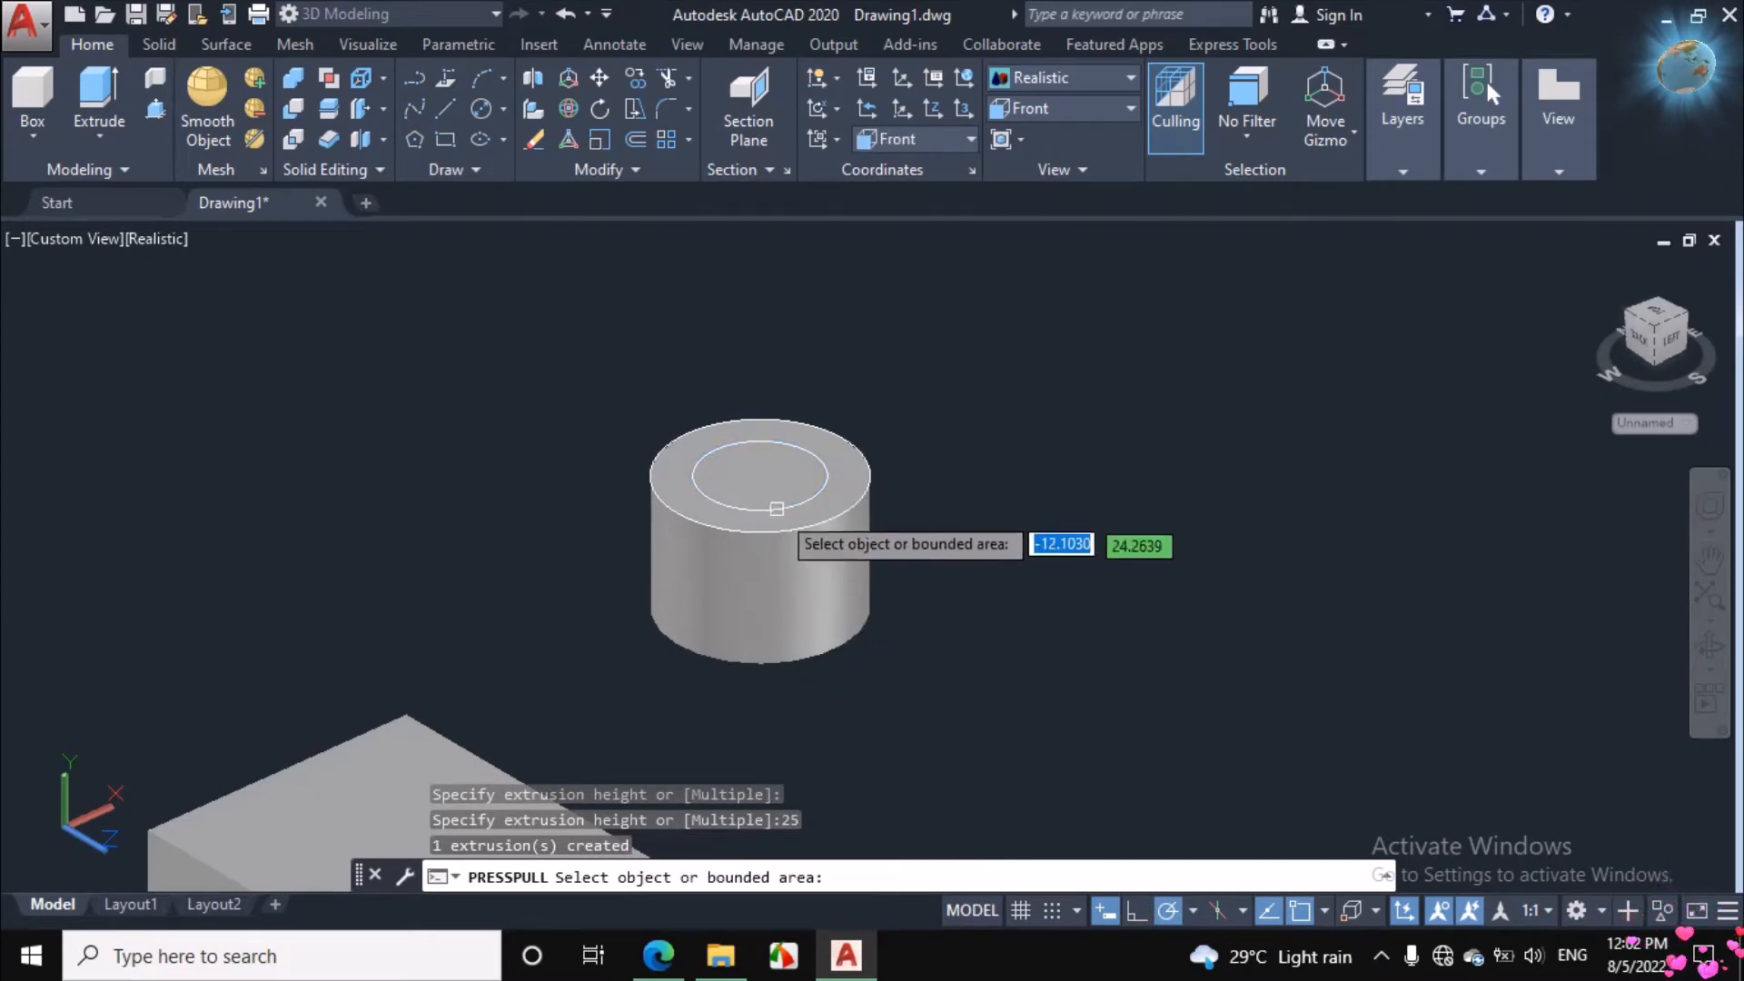
Step: Presspull the inner circle down through the cylinder to cut the boss's bore, and end the command
click(774, 491)
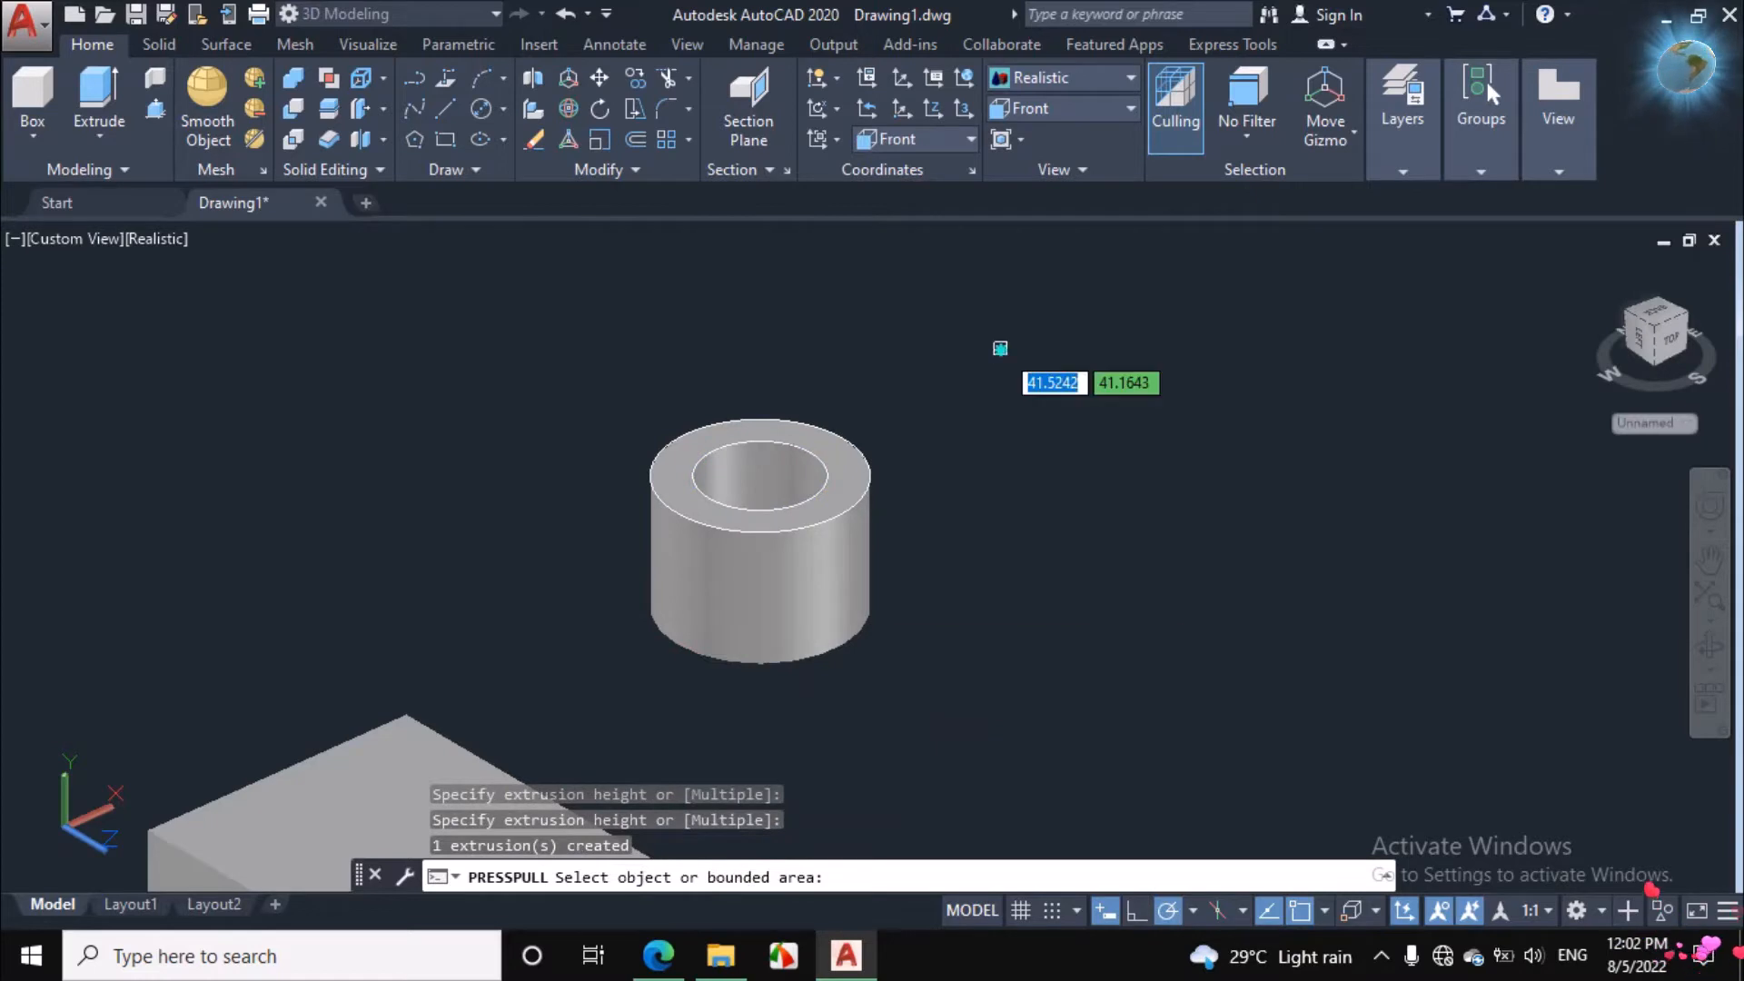
key(Return)
scroll(808, 436, down, 3)
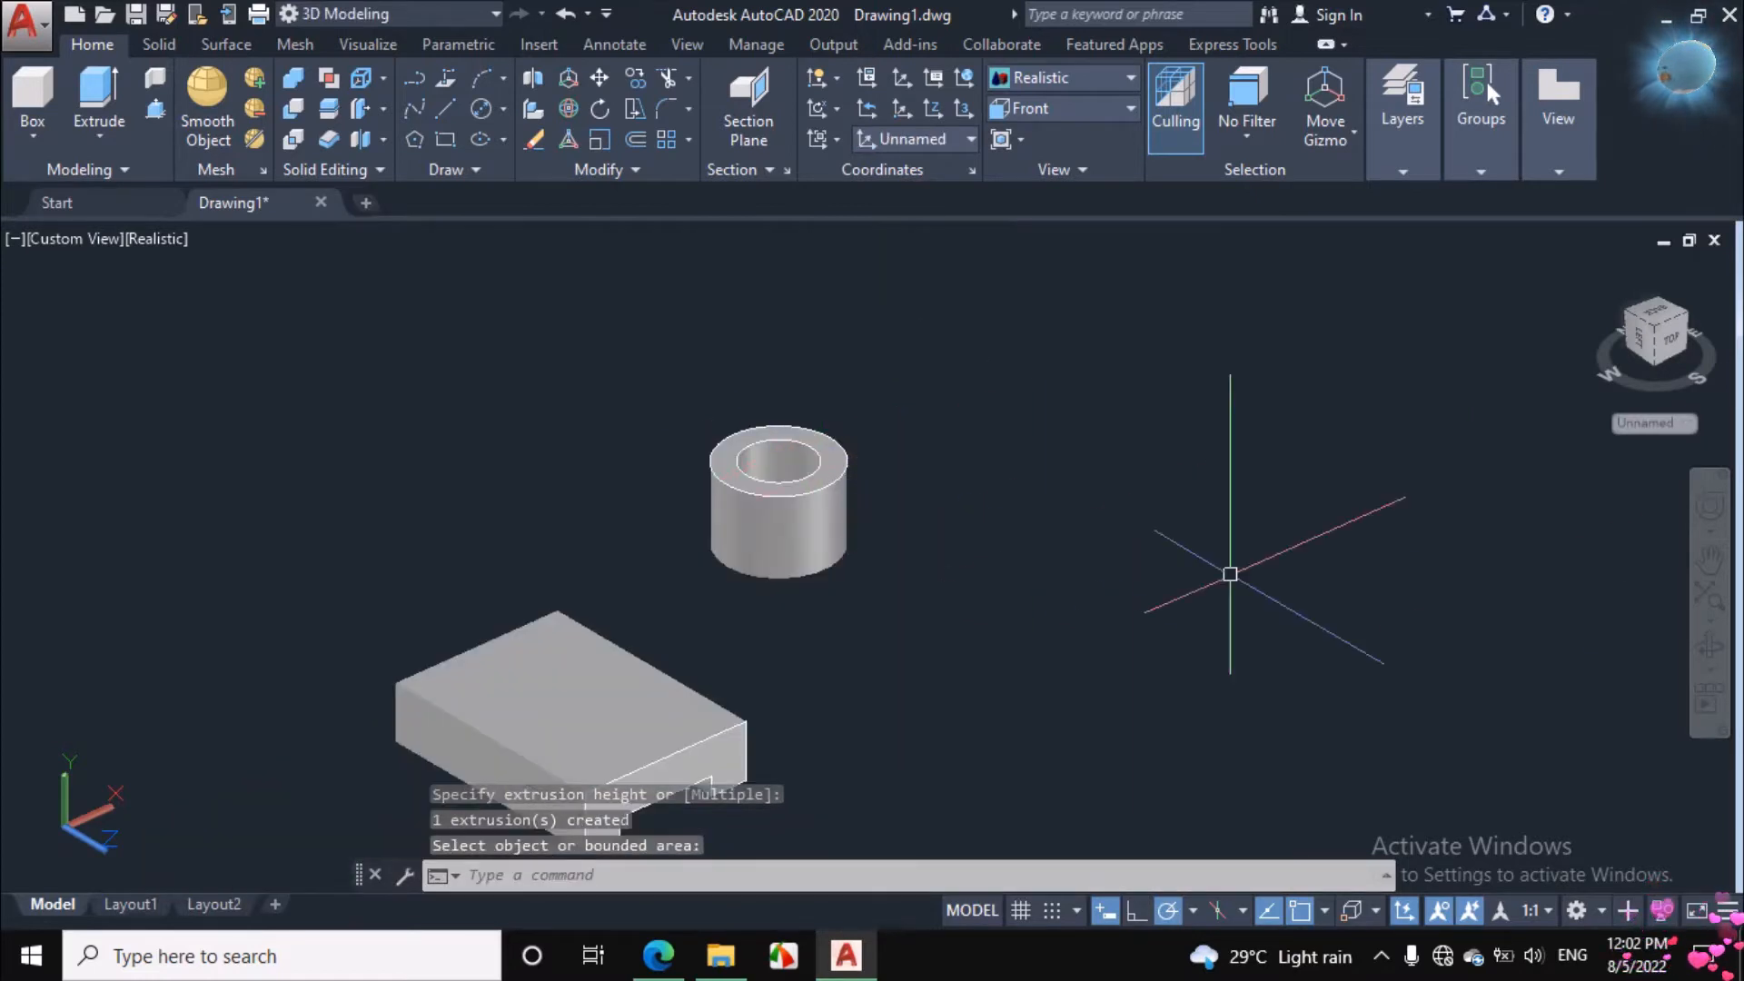
click(1710, 647)
drag(1355, 642, 1032, 509)
right_click(1035, 369)
click(1094, 390)
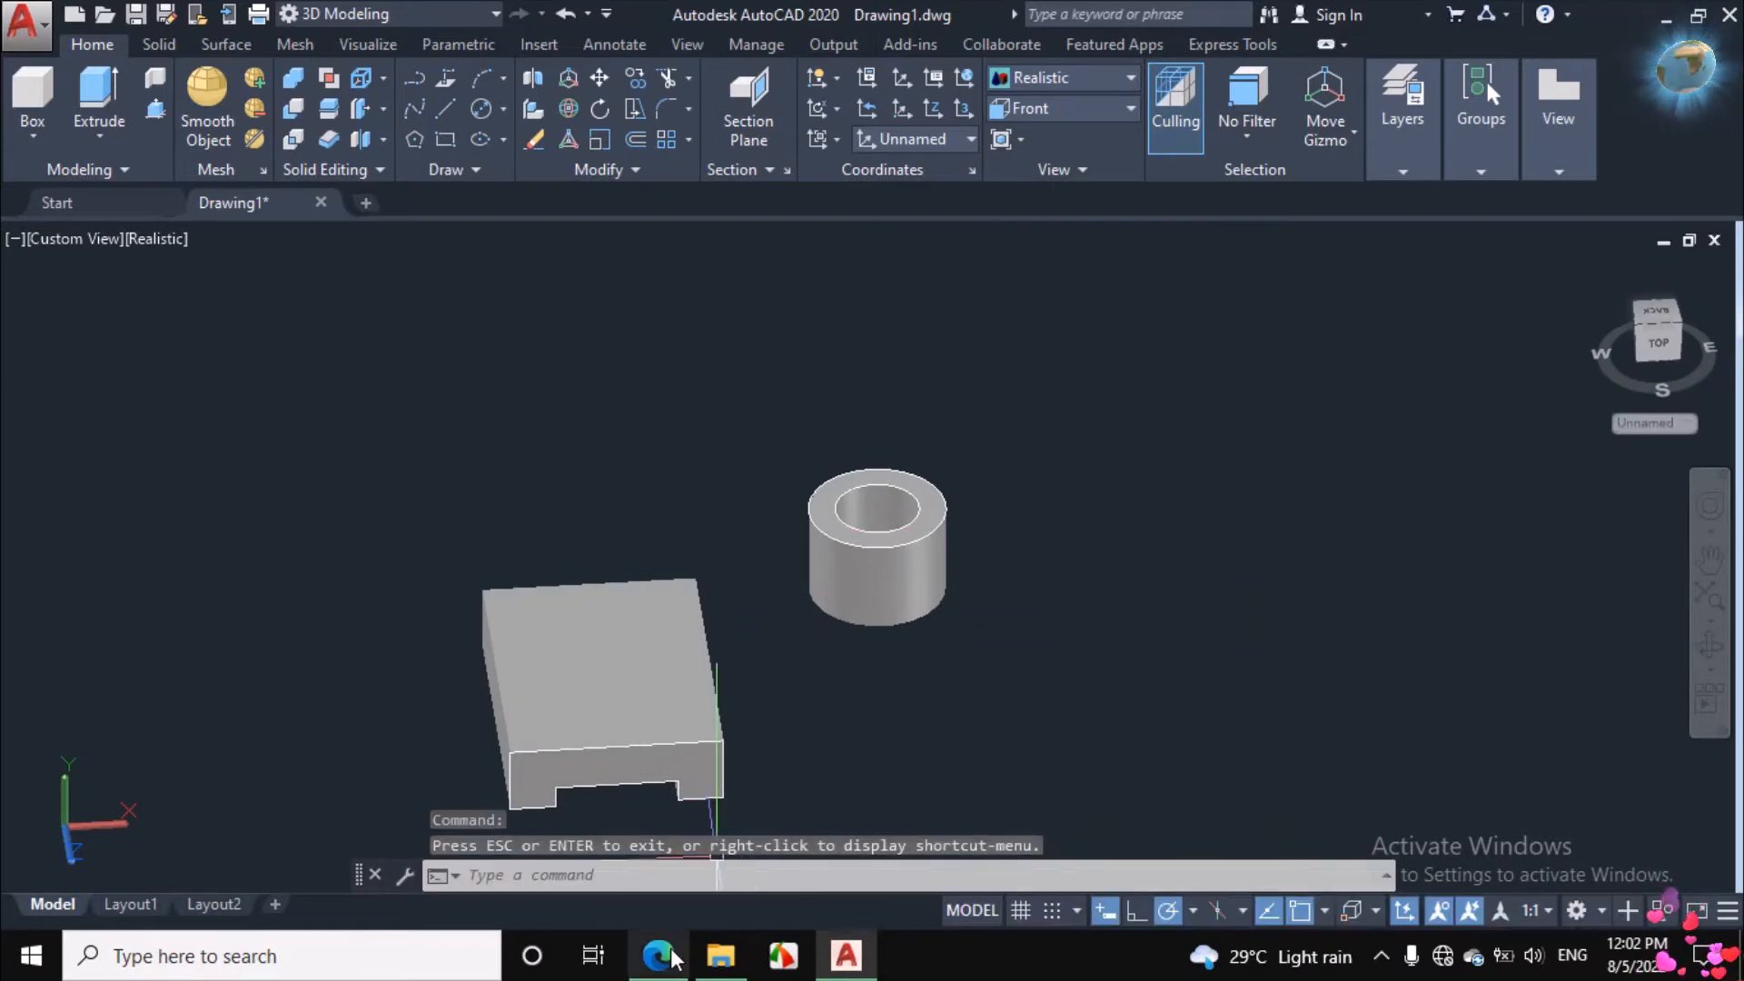
Step: Switch to Edge and erase the red marks over the base, arm and boss in the PDF figure
click(659, 956)
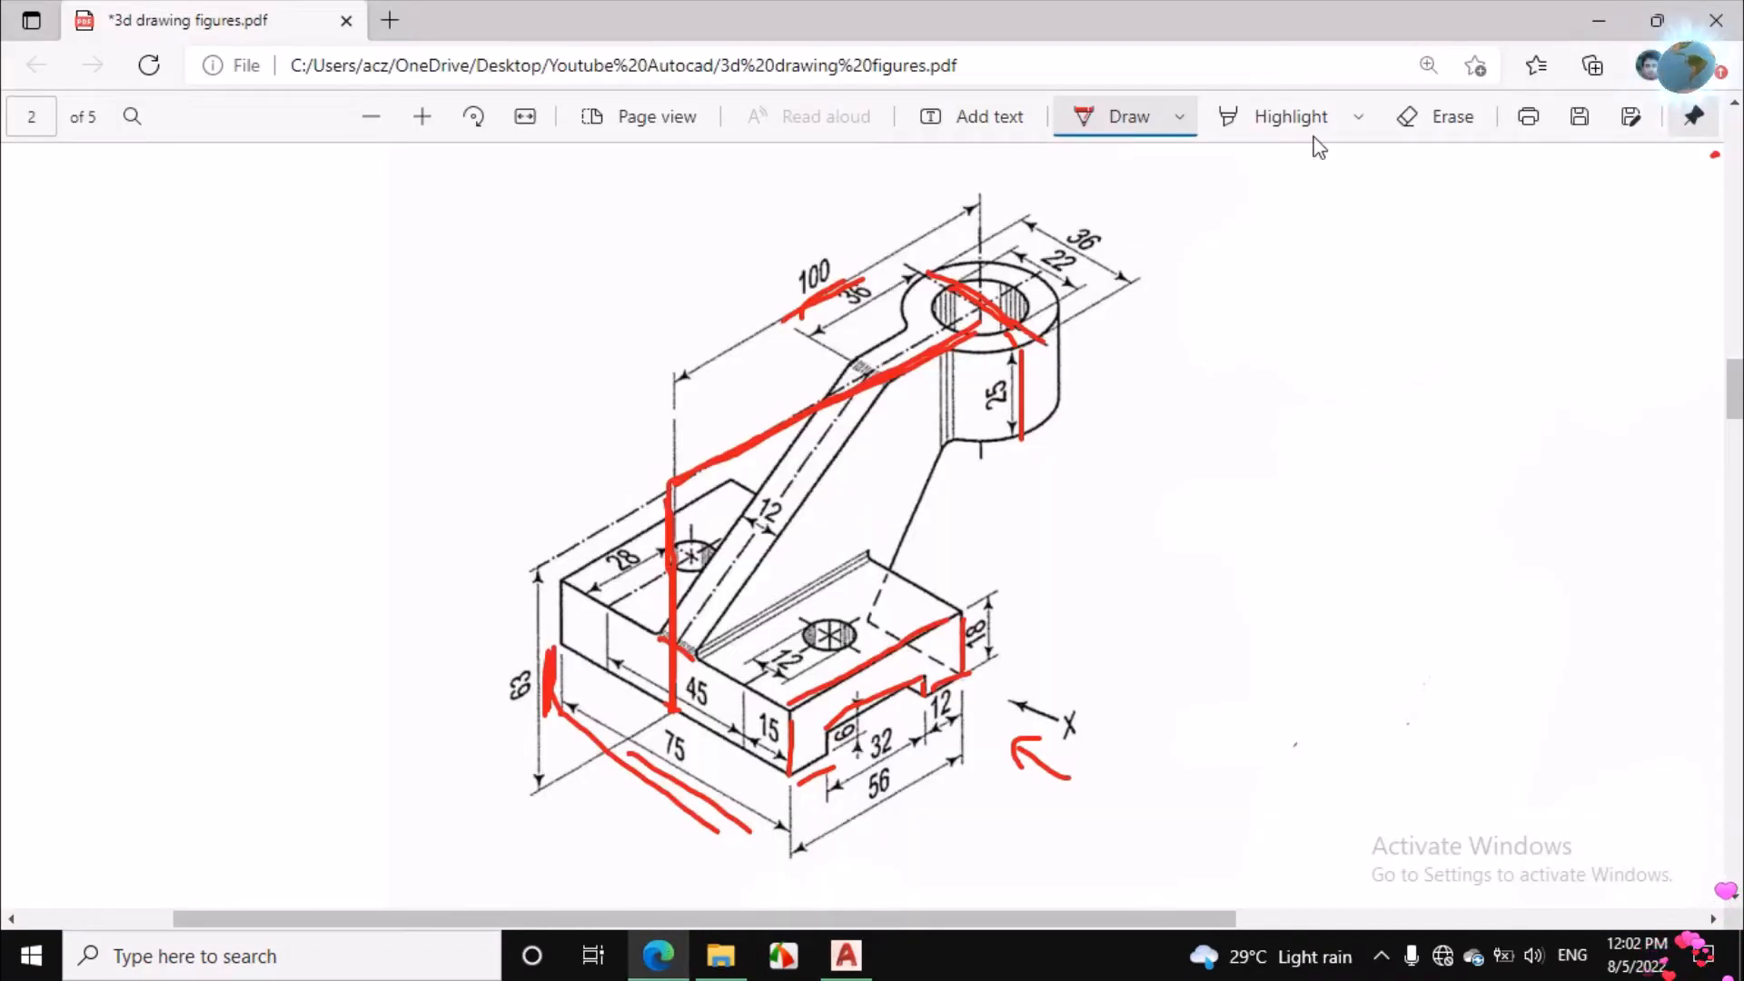
click(1445, 117)
mouse_move(993, 283)
mouse_down()
mouse_move(919, 380)
mouse_move(1033, 382)
mouse_move(935, 336)
mouse_up()
mouse_move(841, 283)
mouse_down()
mouse_move(696, 458)
mouse_move(686, 599)
mouse_move(599, 752)
mouse_move(606, 647)
mouse_move(693, 826)
mouse_move(883, 715)
mouse_move(962, 641)
mouse_move(894, 630)
mouse_move(822, 763)
mouse_move(969, 625)
mouse_up()
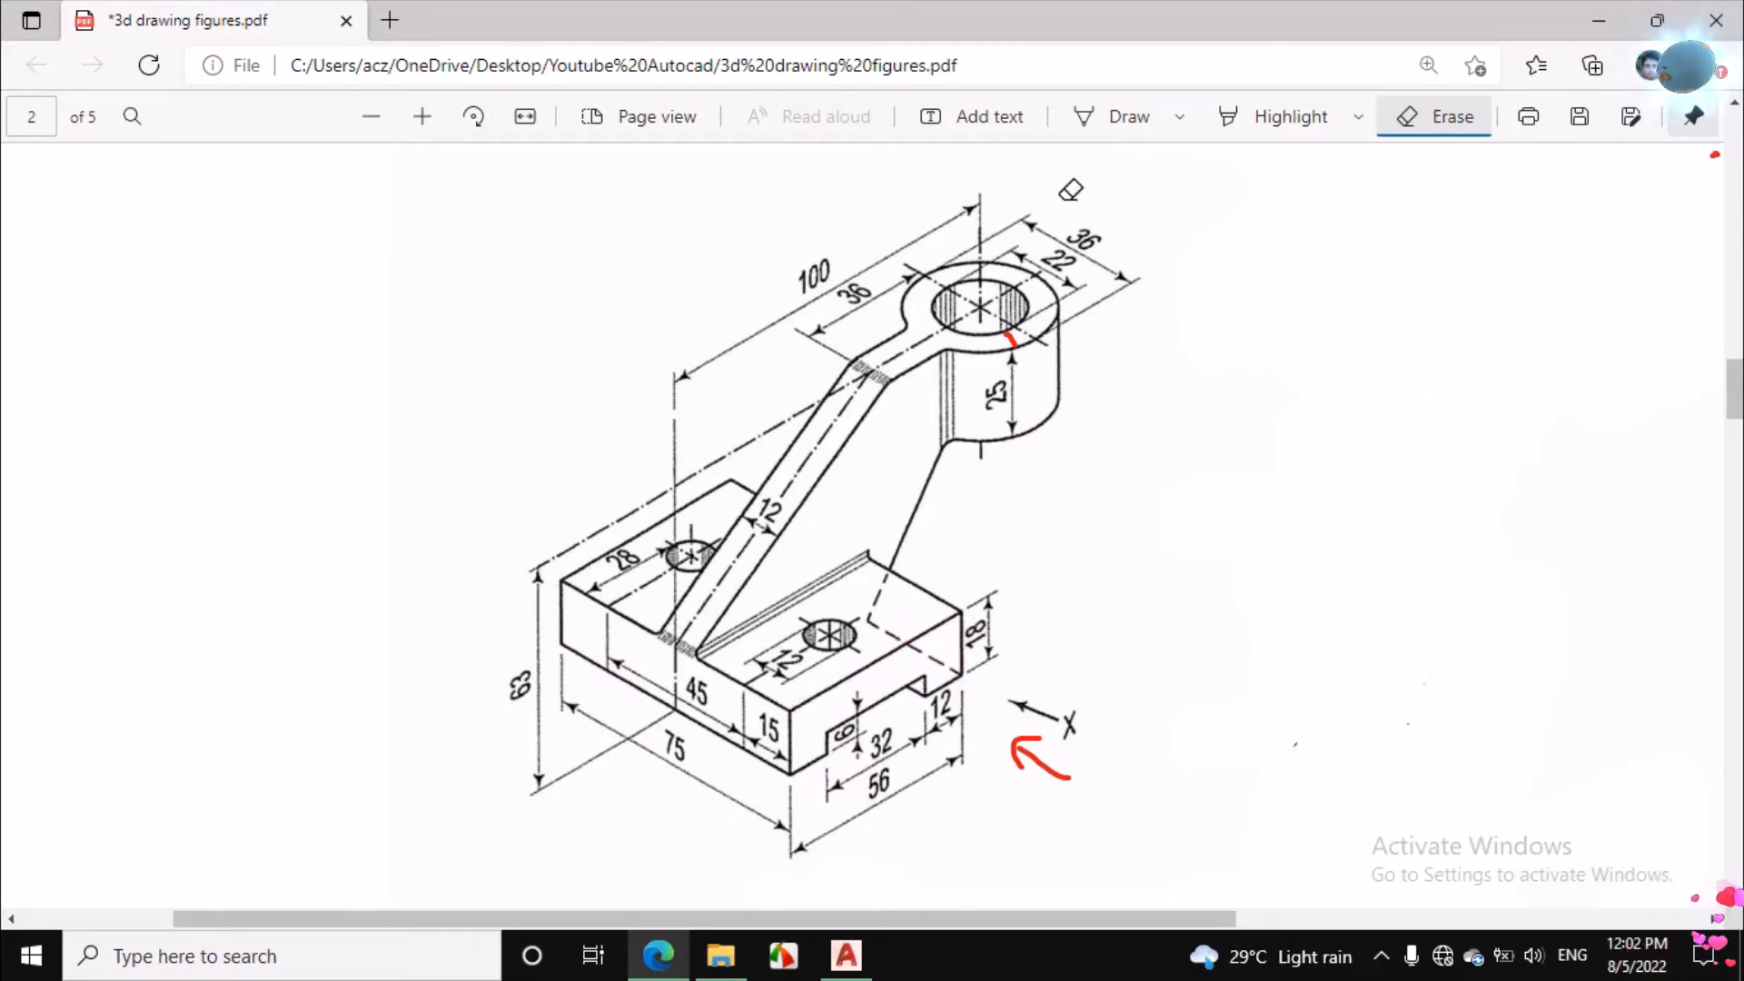
Step: Mark in red the base's top edge from arm to corner, the 75 dimension and the arm's width
click(1101, 115)
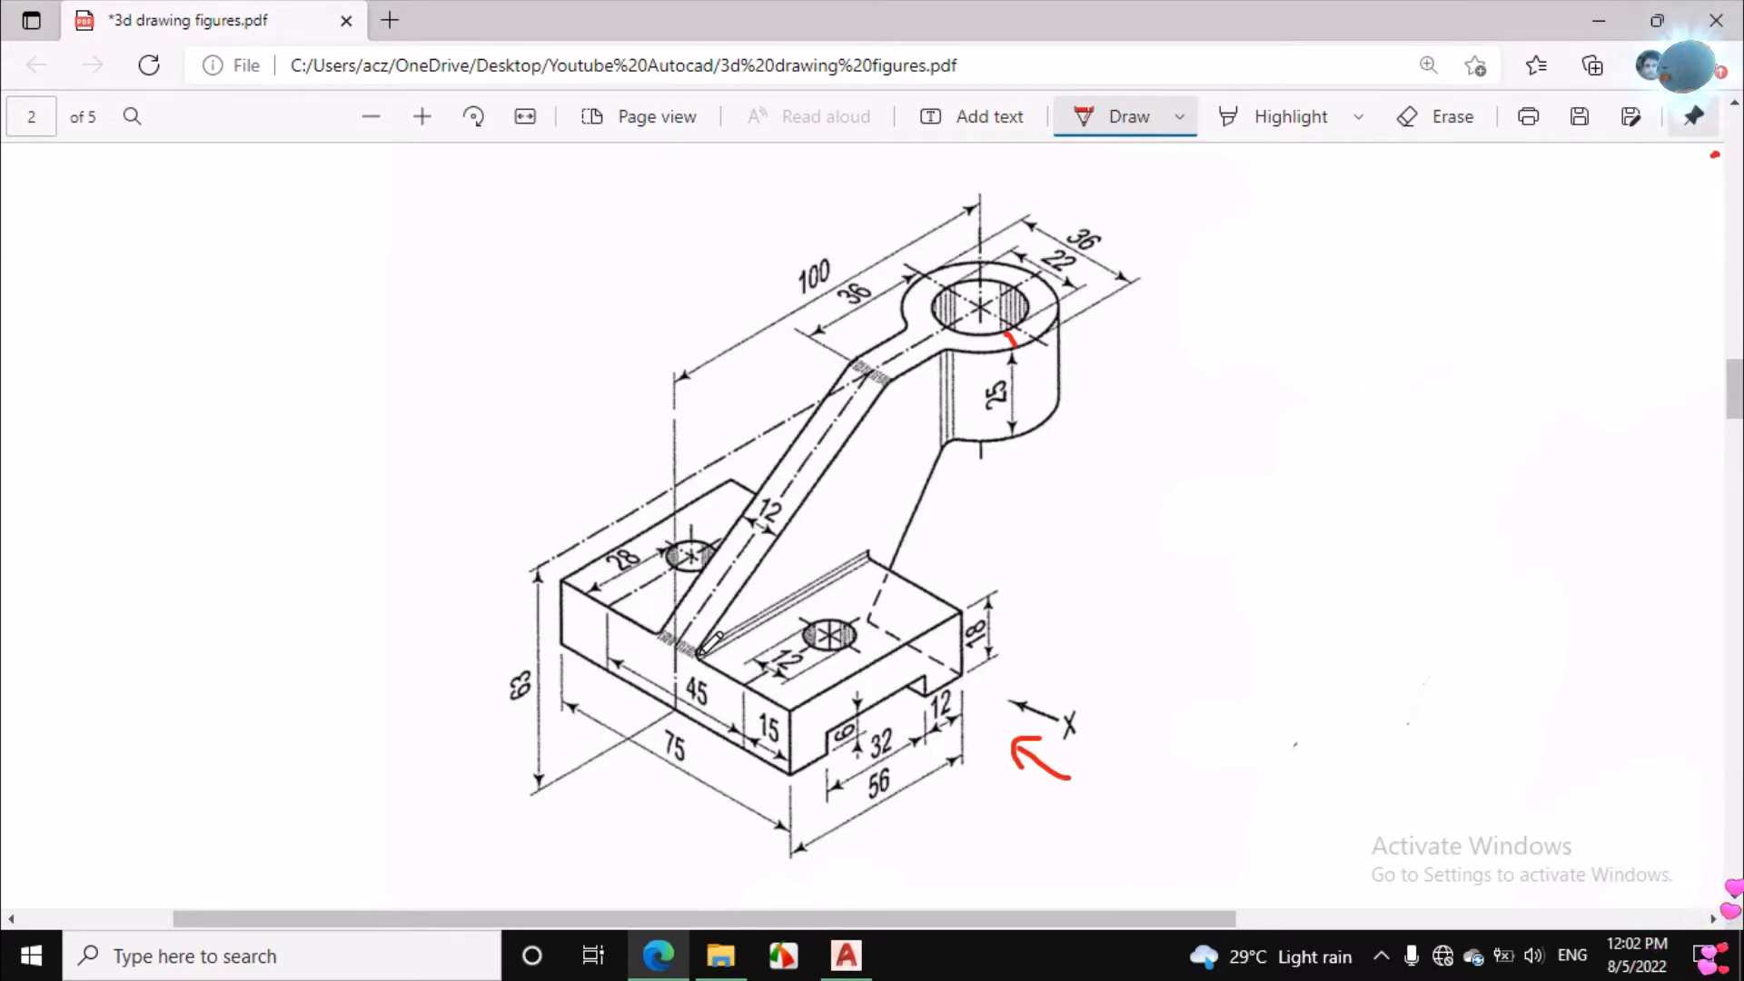
drag(700, 651, 782, 707)
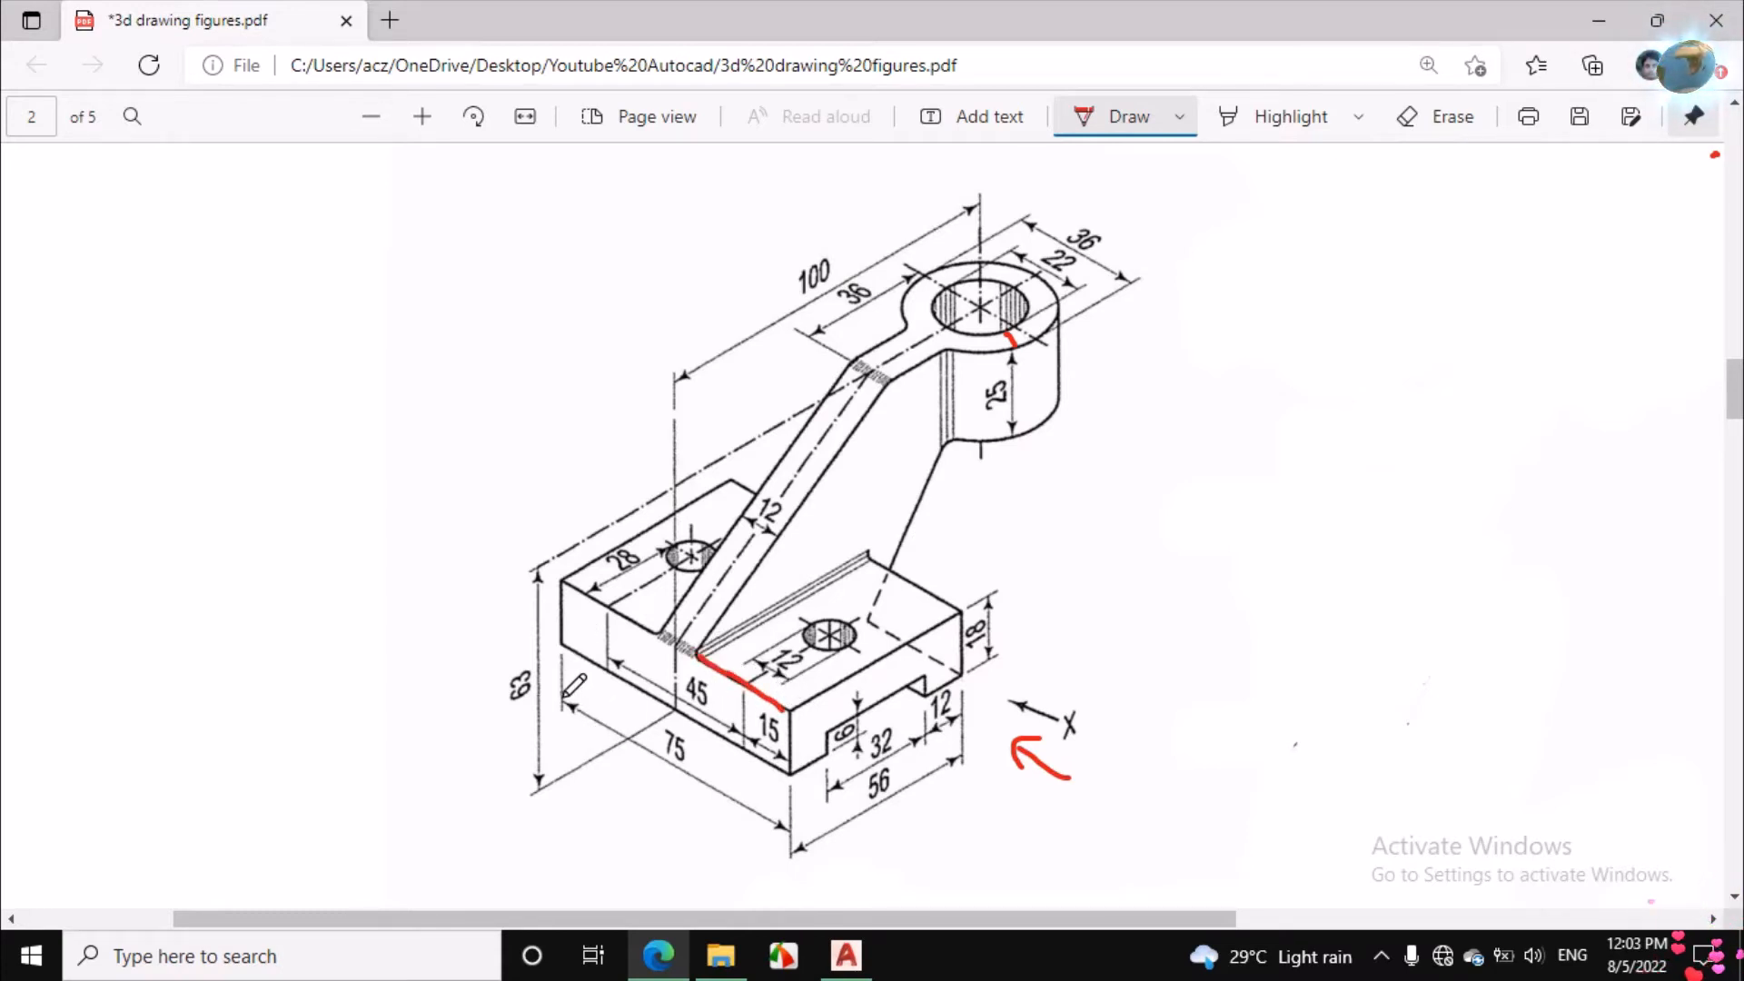
drag(642, 761, 696, 777)
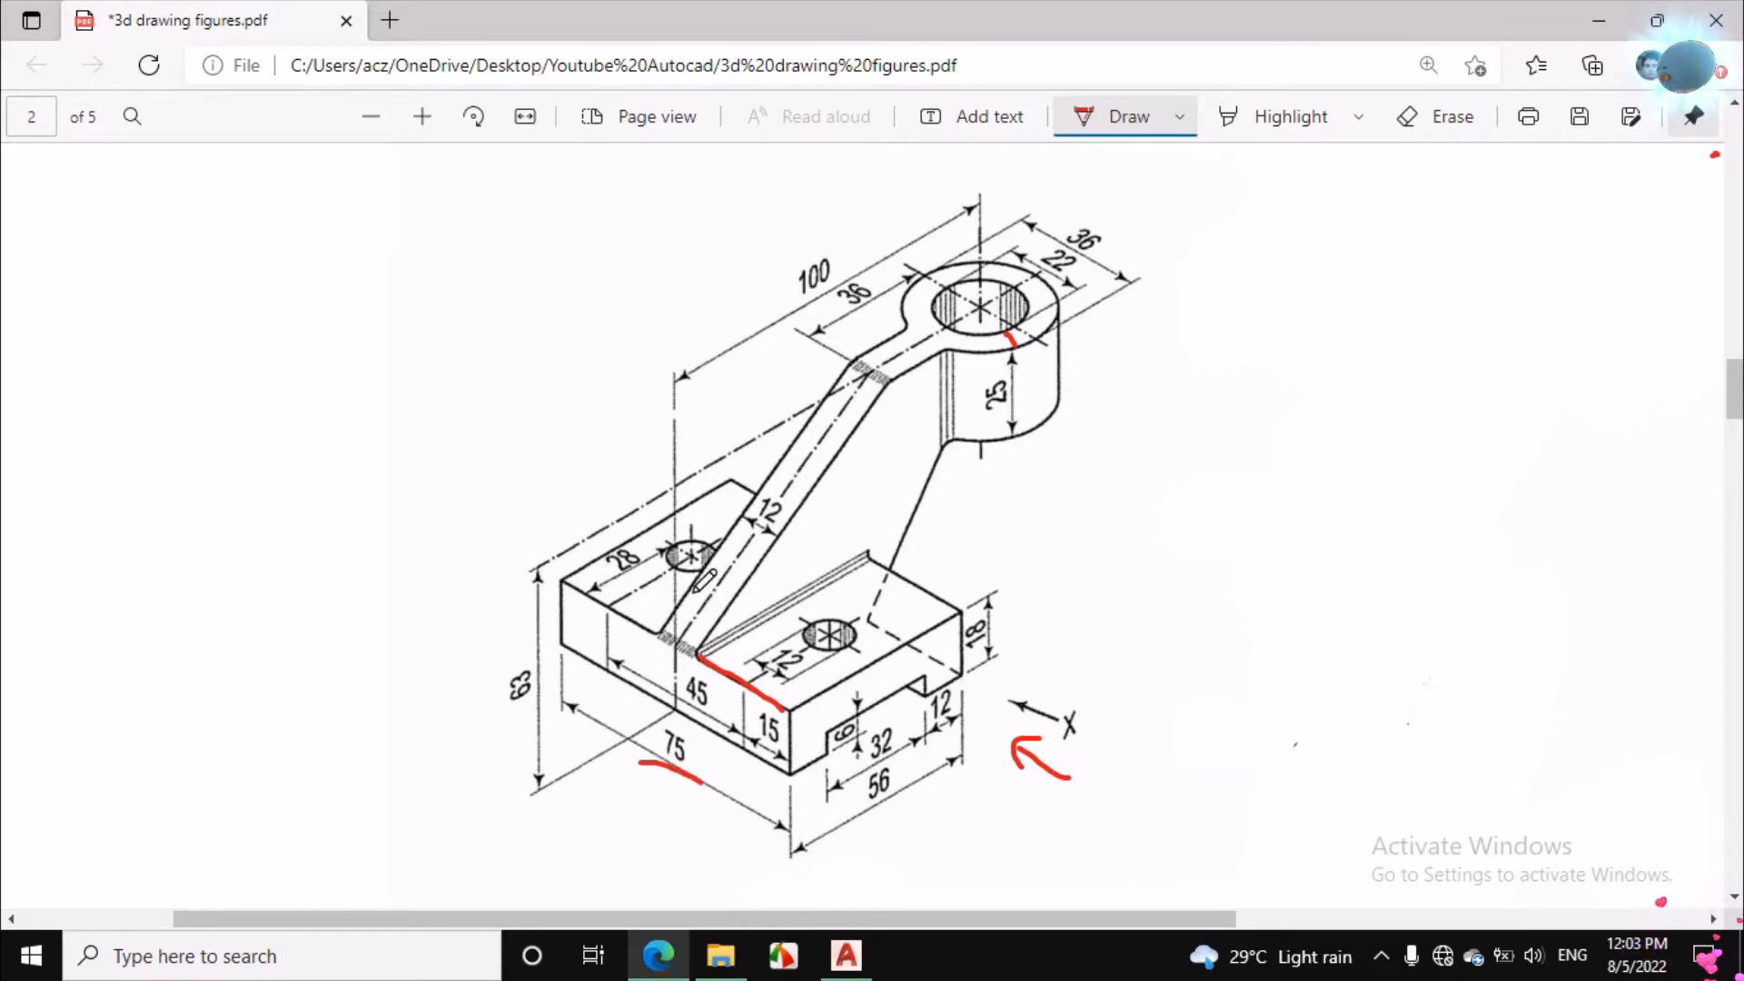
drag(694, 591, 732, 603)
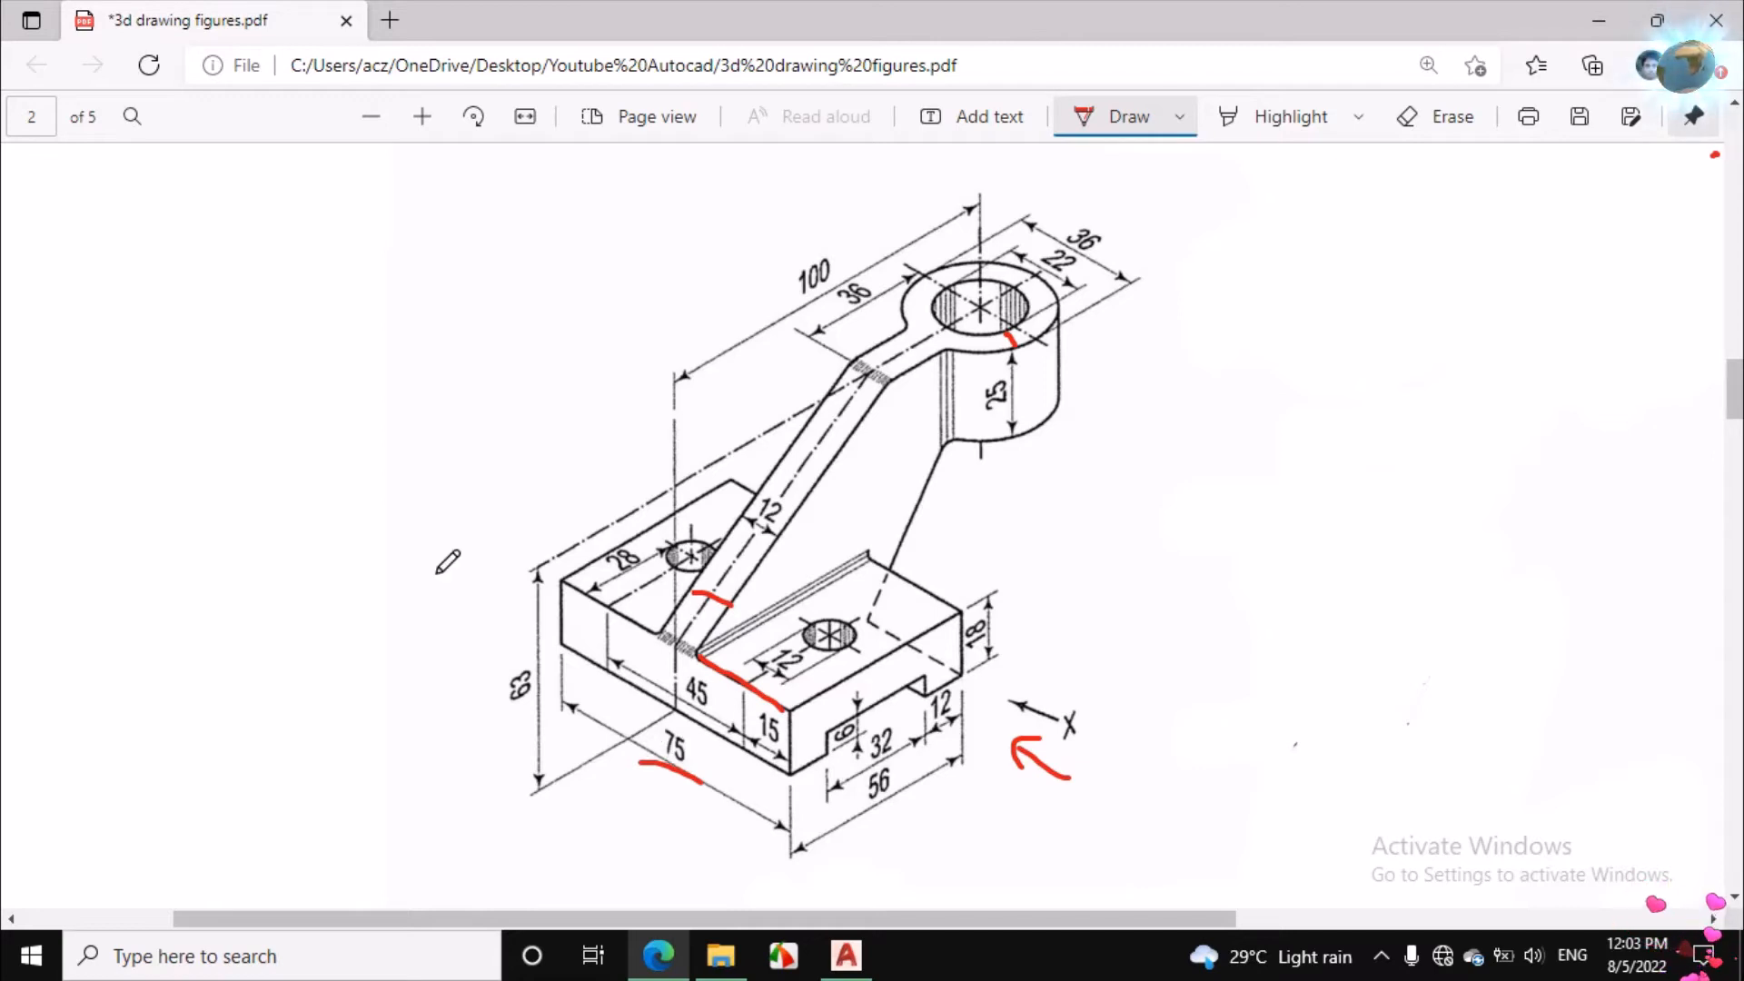
Step: Write 37.5 in red beside the figure and mark the base's lower edge from its centreline to the corner
mouse_move(238, 457)
mouse_down()
mouse_move(277, 465)
mouse_move(271, 516)
mouse_move(251, 523)
mouse_up()
mouse_move(307, 465)
mouse_down()
mouse_move(339, 486)
mouse_move(339, 543)
mouse_move(359, 498)
mouse_move(436, 510)
mouse_move(405, 523)
mouse_up()
click(368, 489)
drag(421, 446, 451, 439)
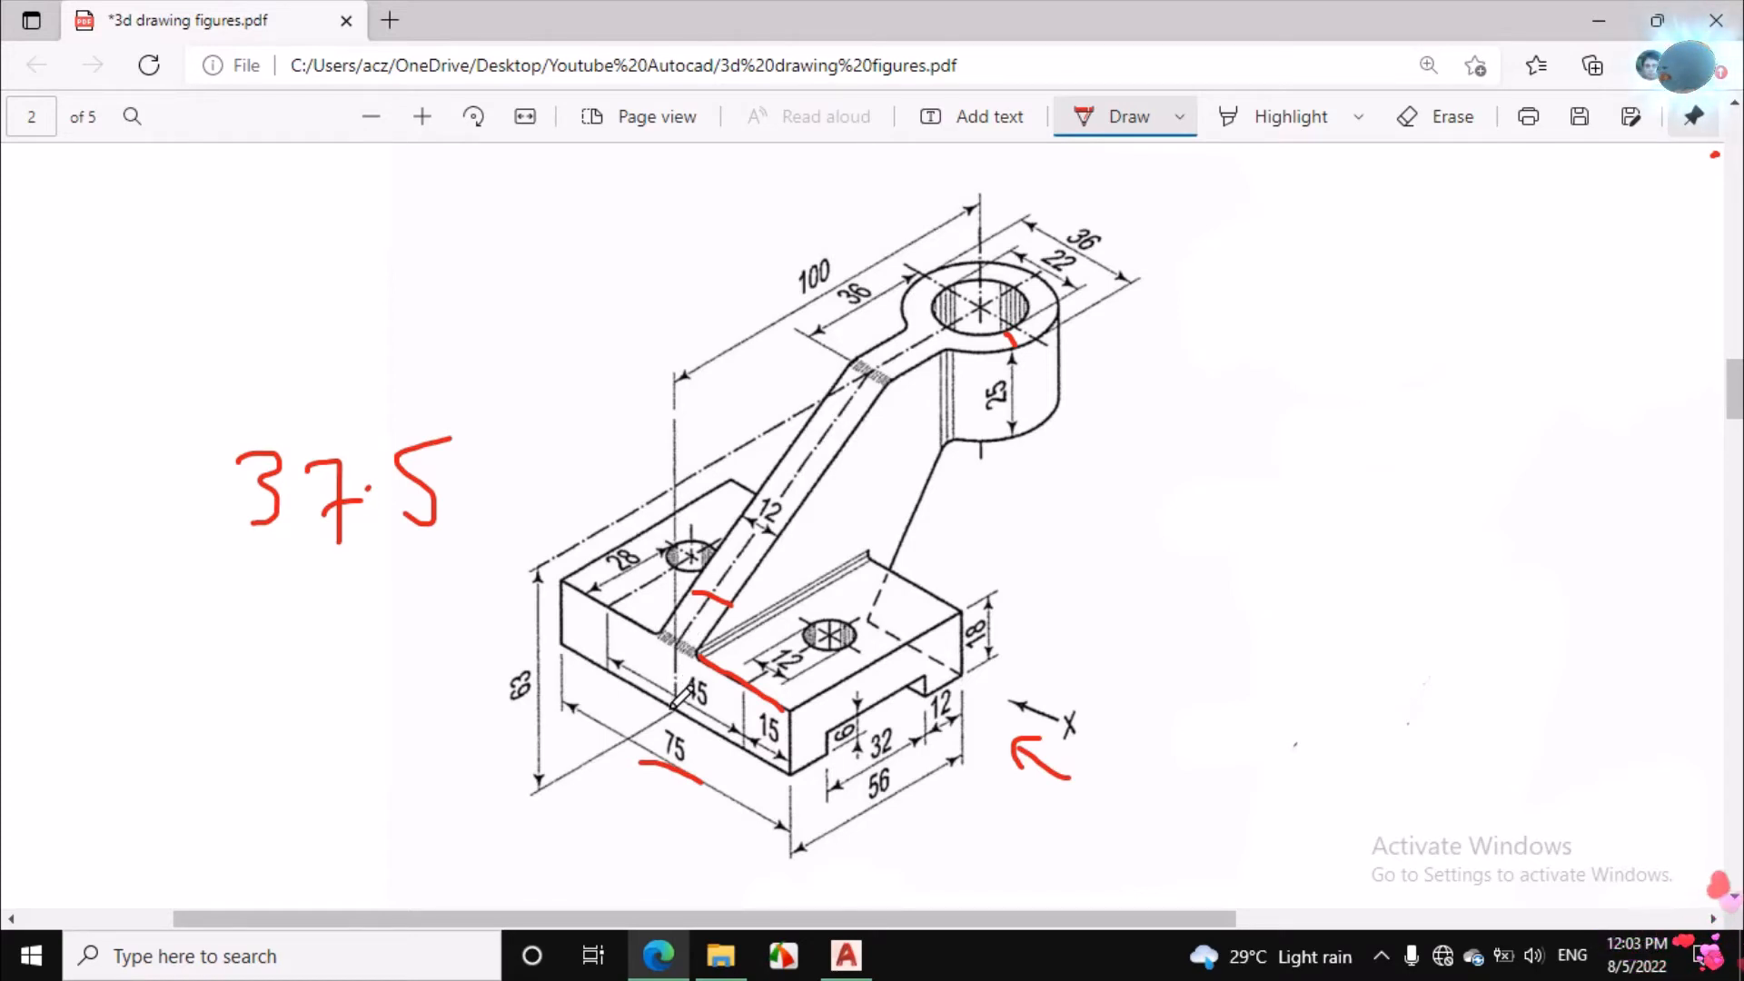
drag(675, 707, 785, 774)
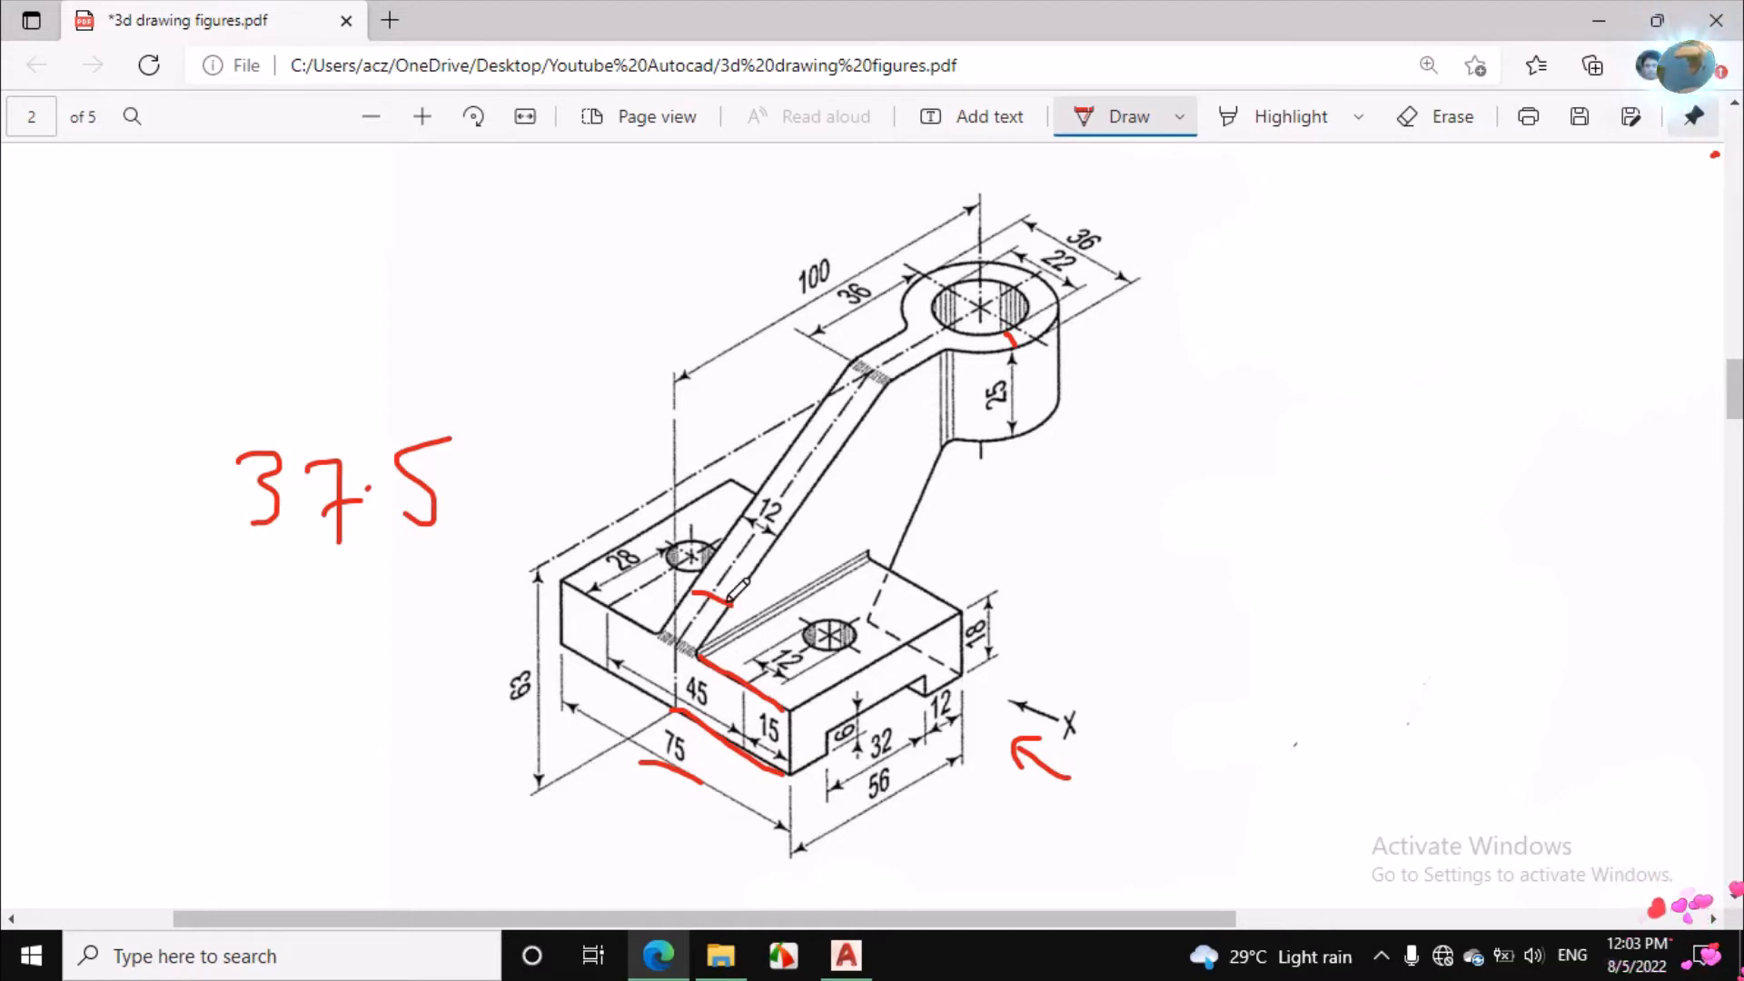
Step: Mark the arm's two half-widths in red, and write 31.5 below an underline and arrow from 37.5
mouse_move(723, 554)
mouse_down()
mouse_move(750, 573)
mouse_move(691, 578)
mouse_up()
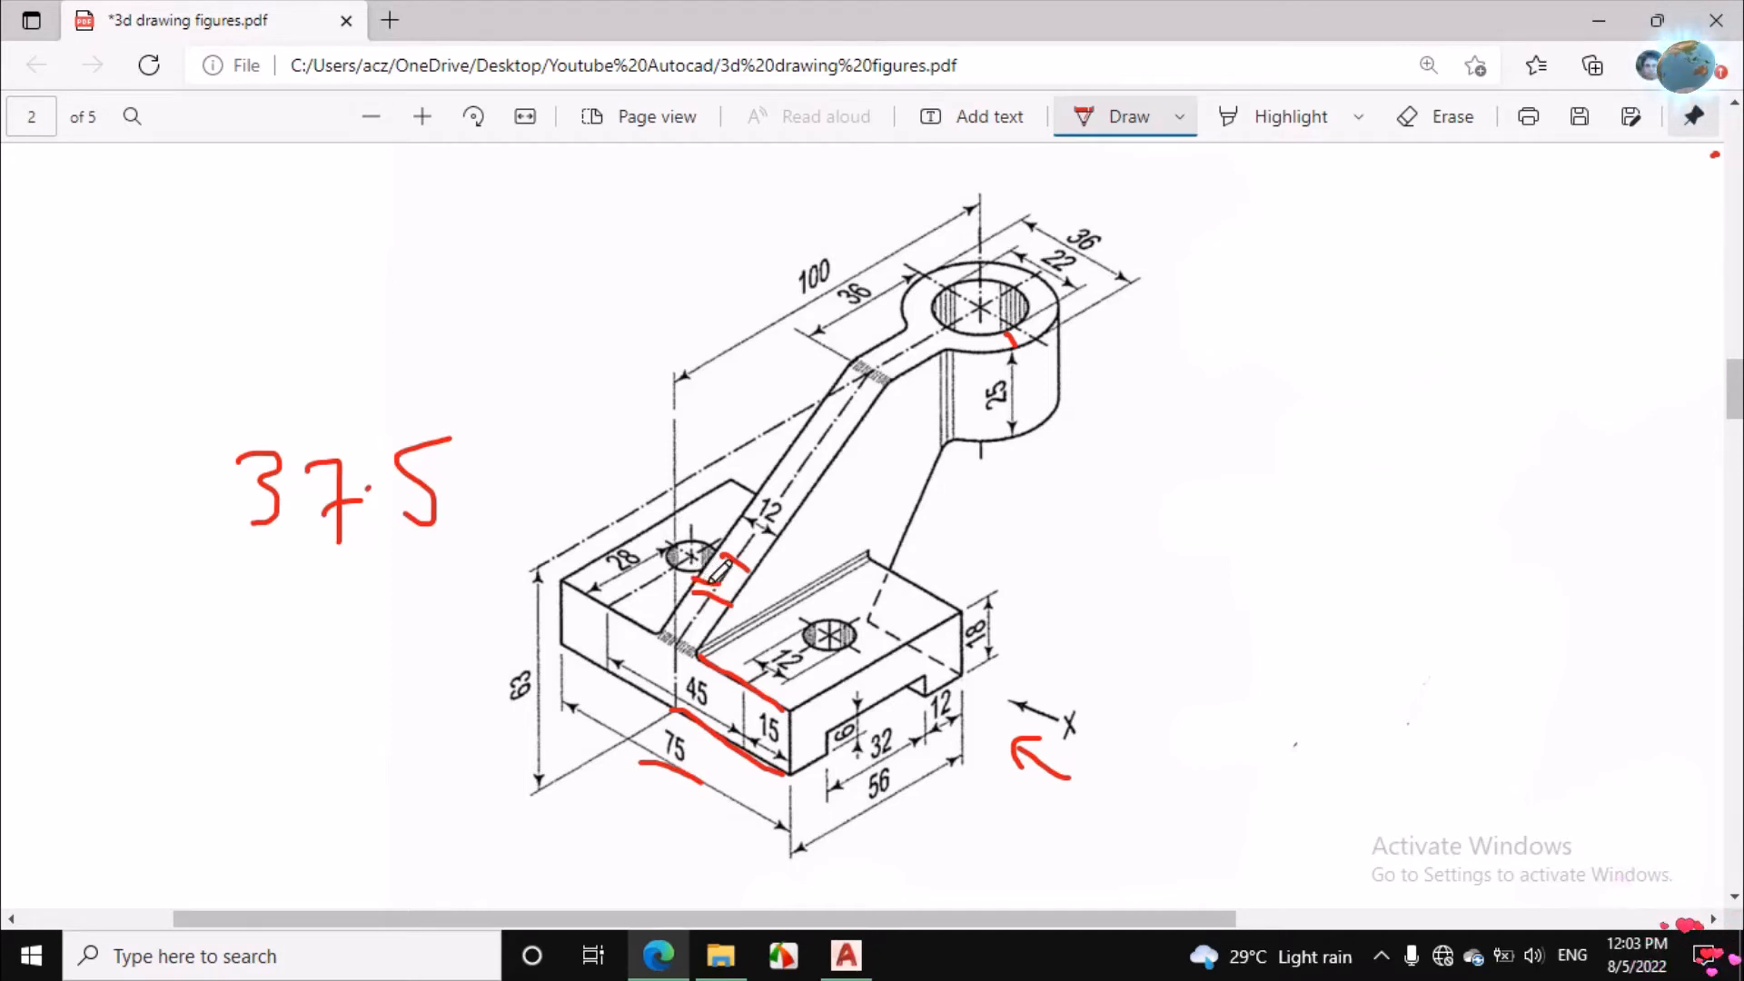
drag(720, 574, 753, 594)
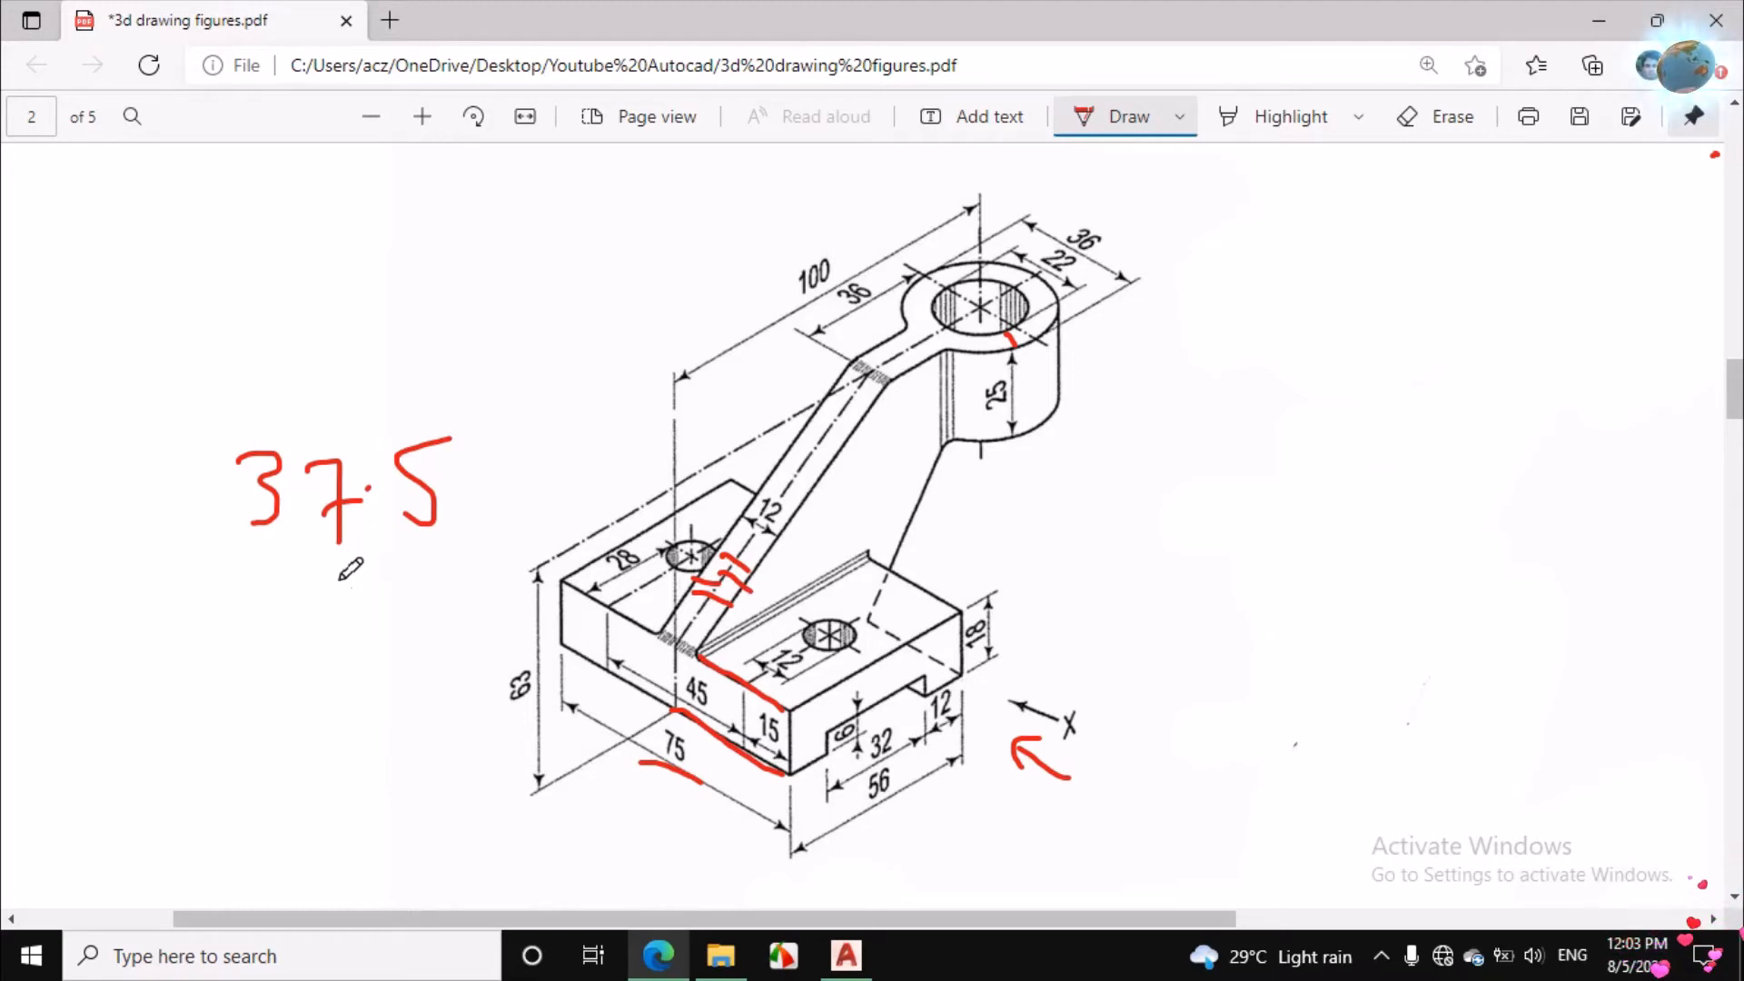
mouse_move(260, 637)
mouse_down()
mouse_move(286, 673)
mouse_move(263, 739)
mouse_up()
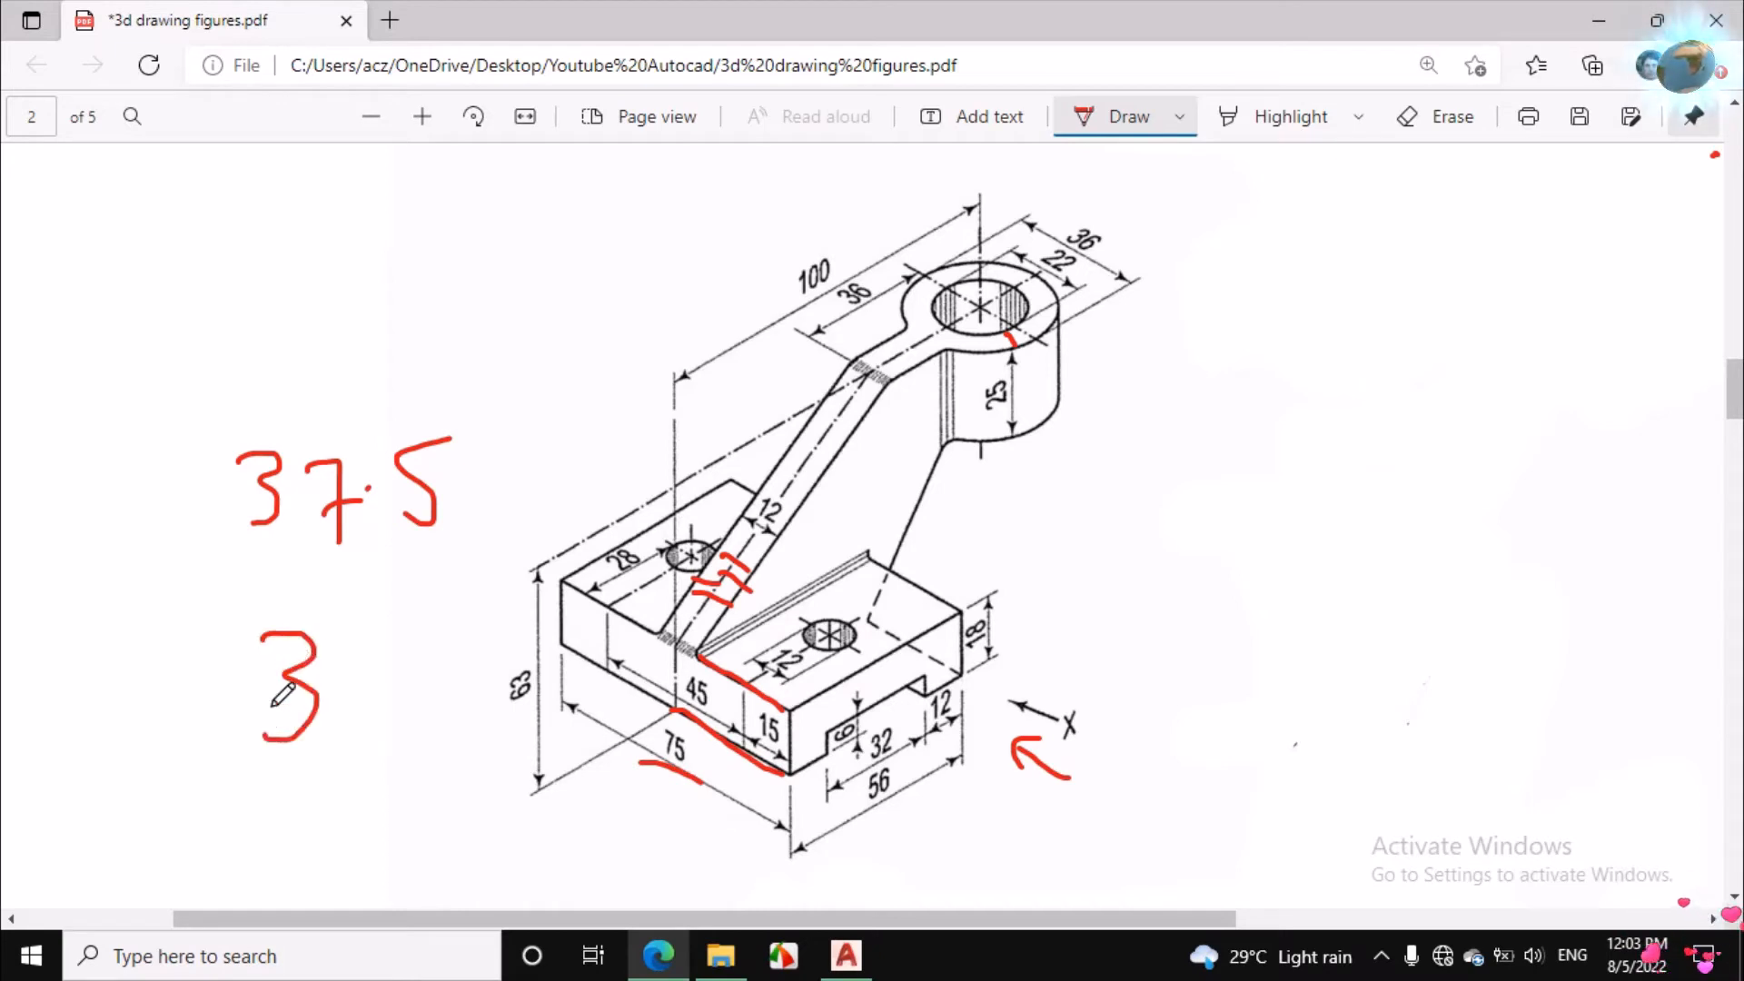
drag(355, 632, 356, 766)
click(379, 689)
mouse_move(442, 643)
mouse_down()
mouse_move(459, 699)
mouse_move(408, 724)
mouse_move(491, 591)
mouse_up()
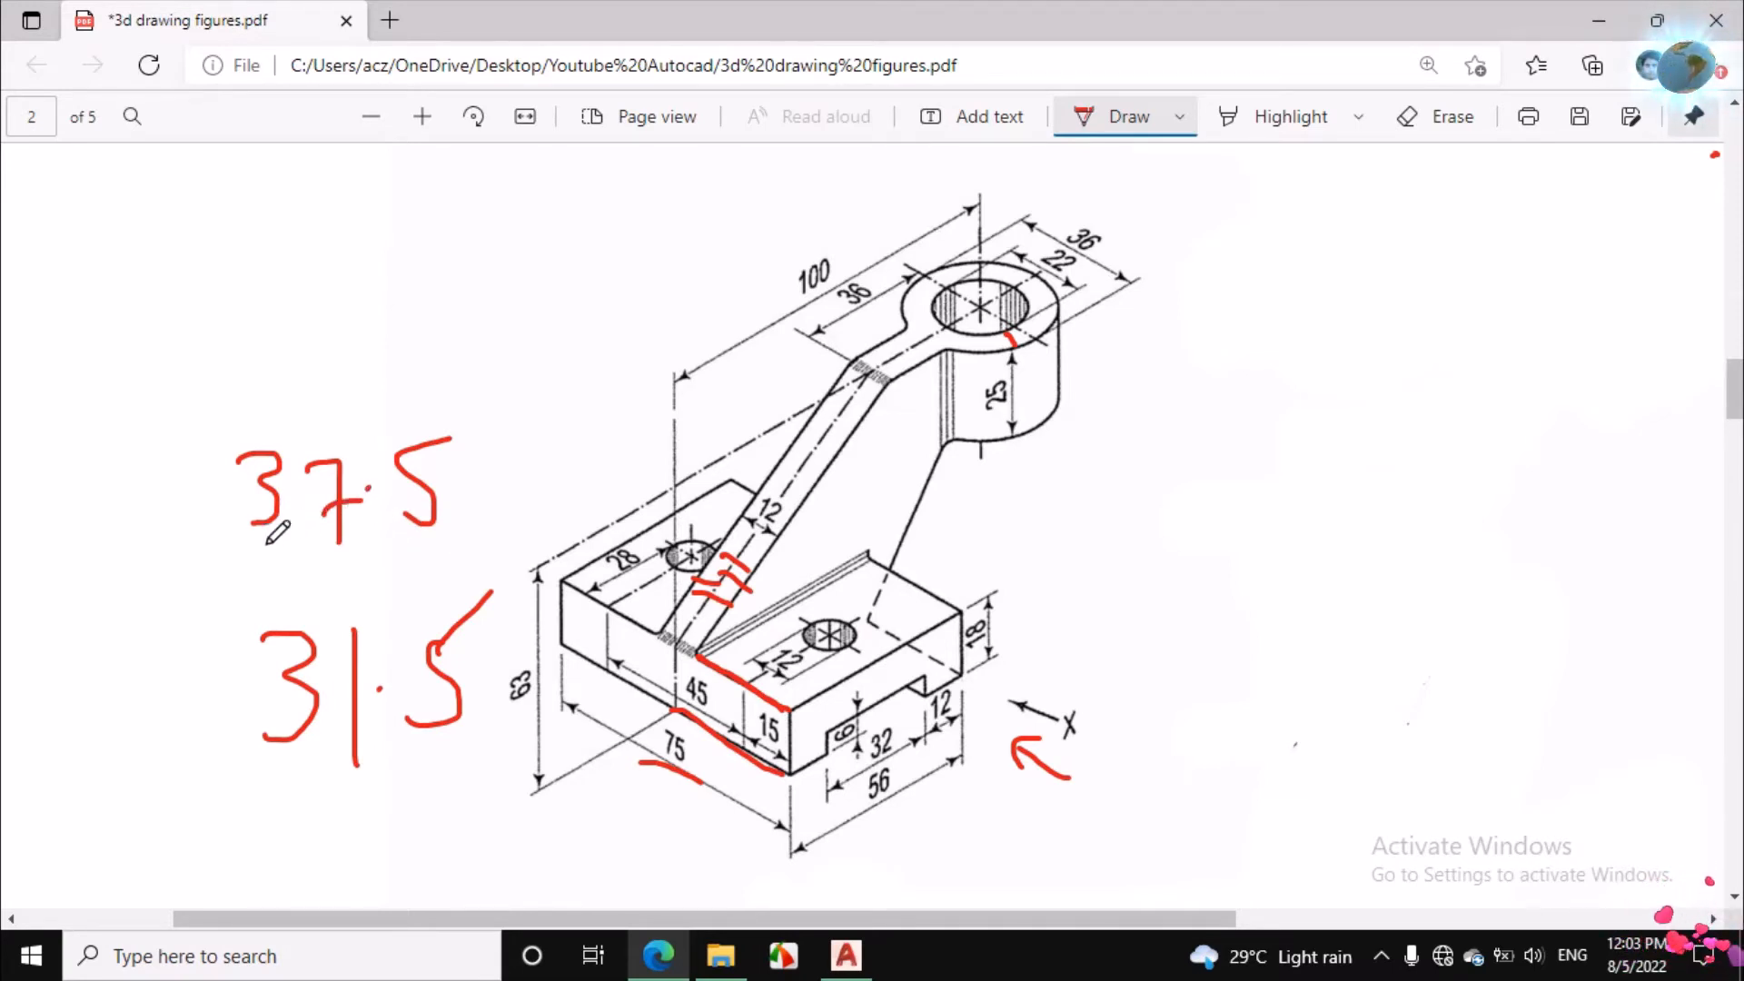
mouse_move(266, 547)
mouse_down()
mouse_move(409, 551)
mouse_move(356, 610)
mouse_up()
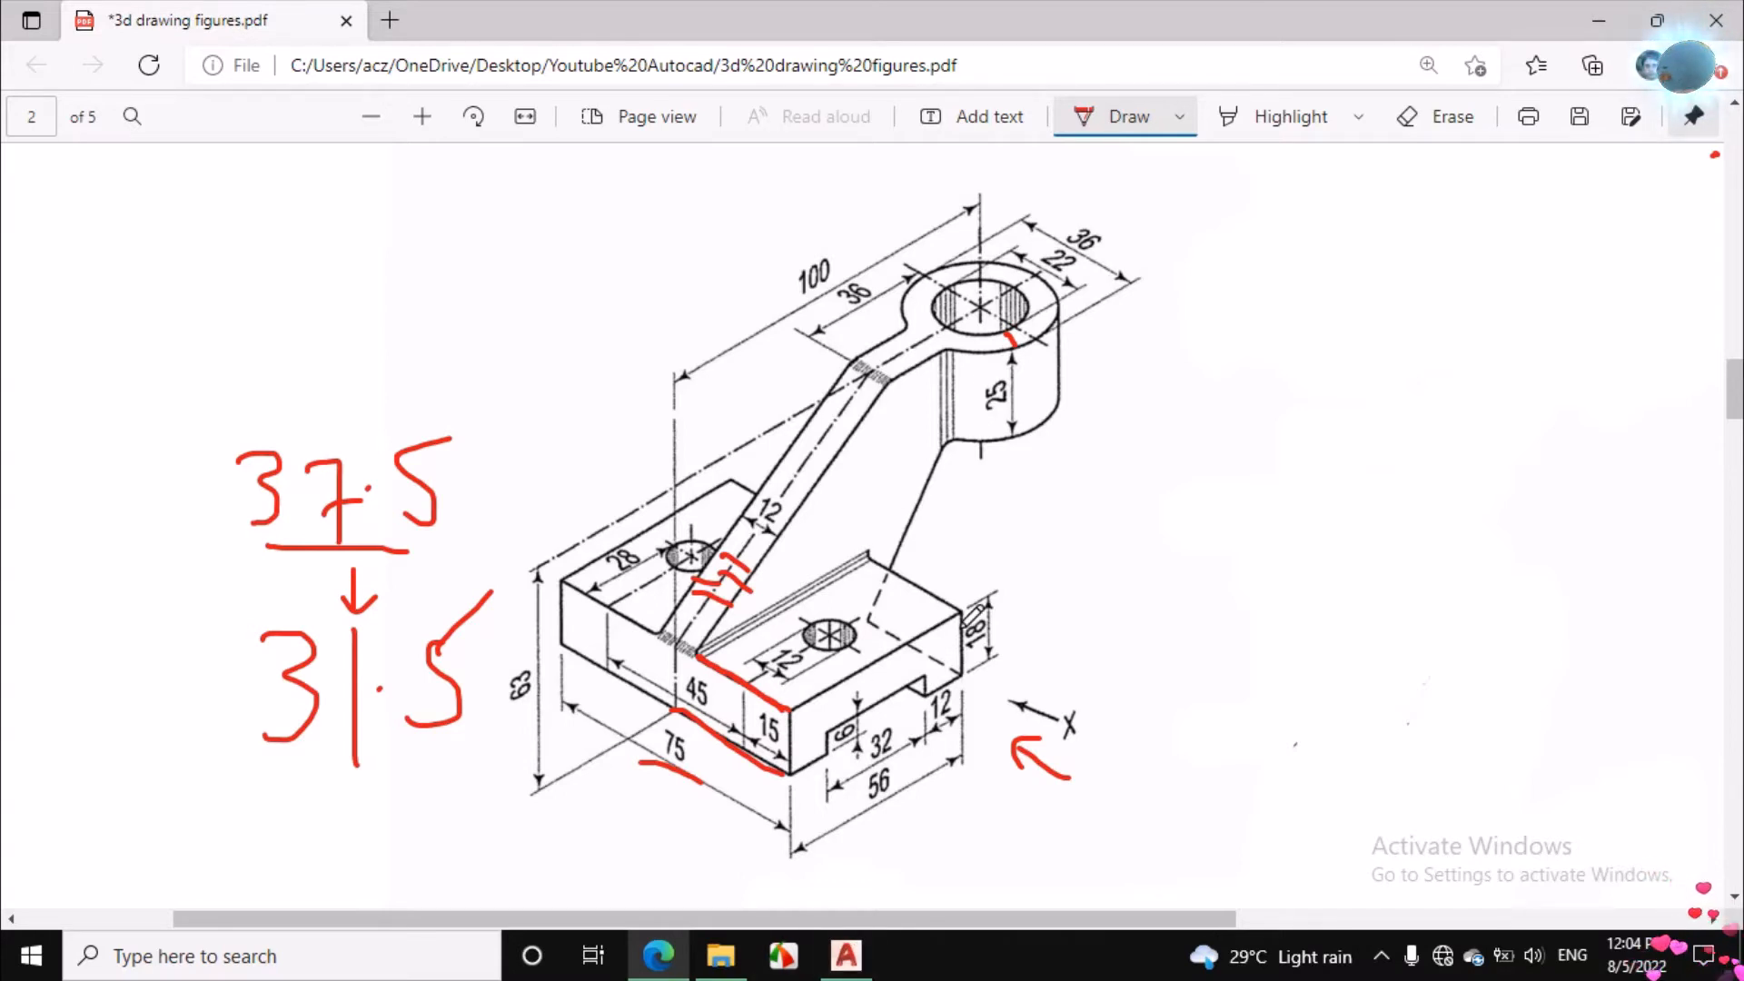
Step: In Edge's PDF figure, trace in red the base's hidden lower edge and the arm's sloping edge up to the boss
click(846, 956)
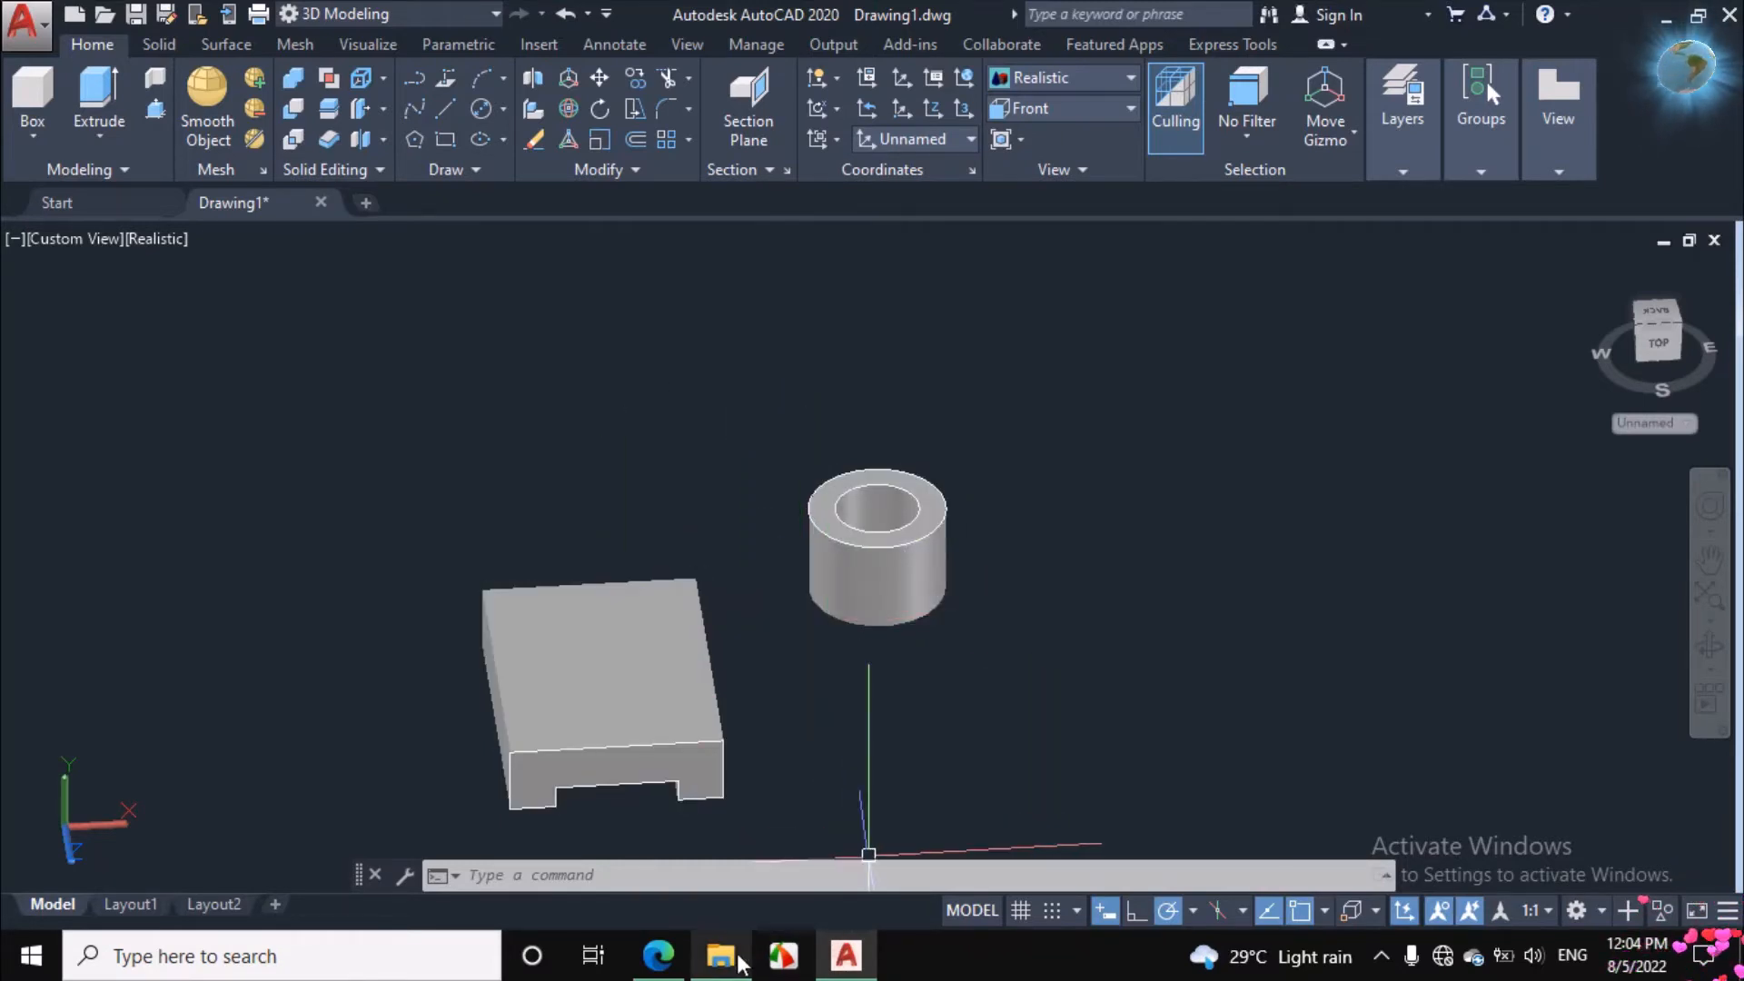
click(659, 956)
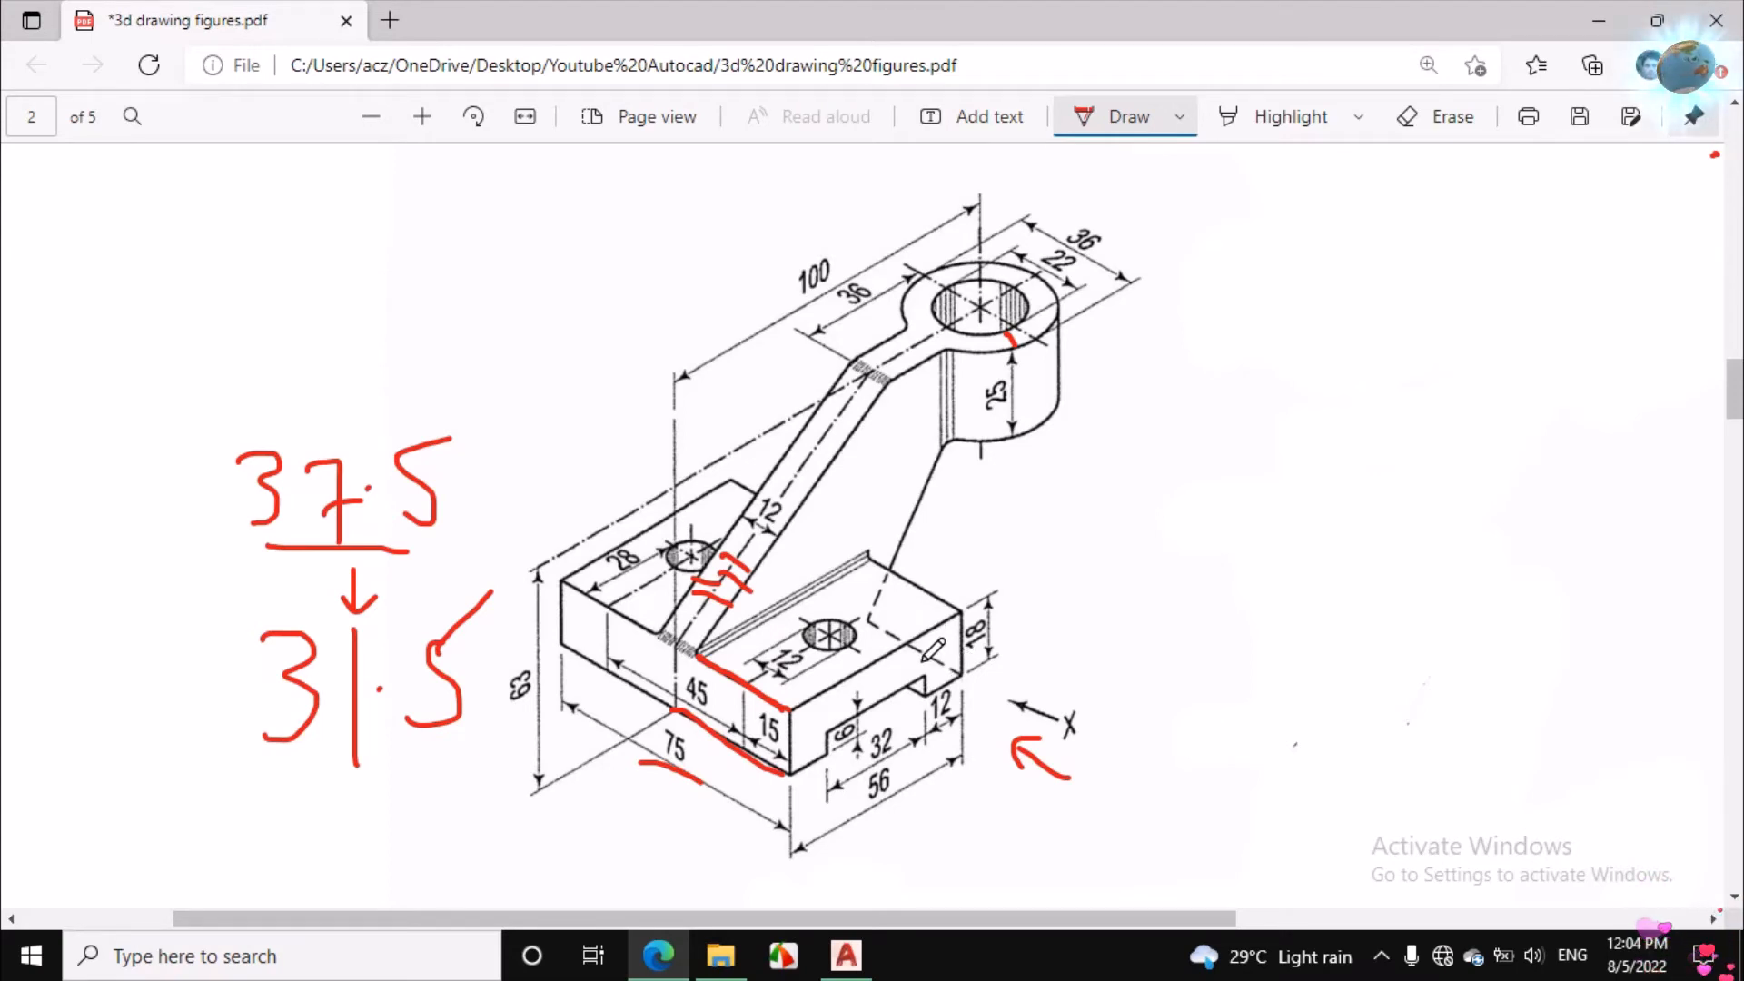
drag(959, 673, 873, 624)
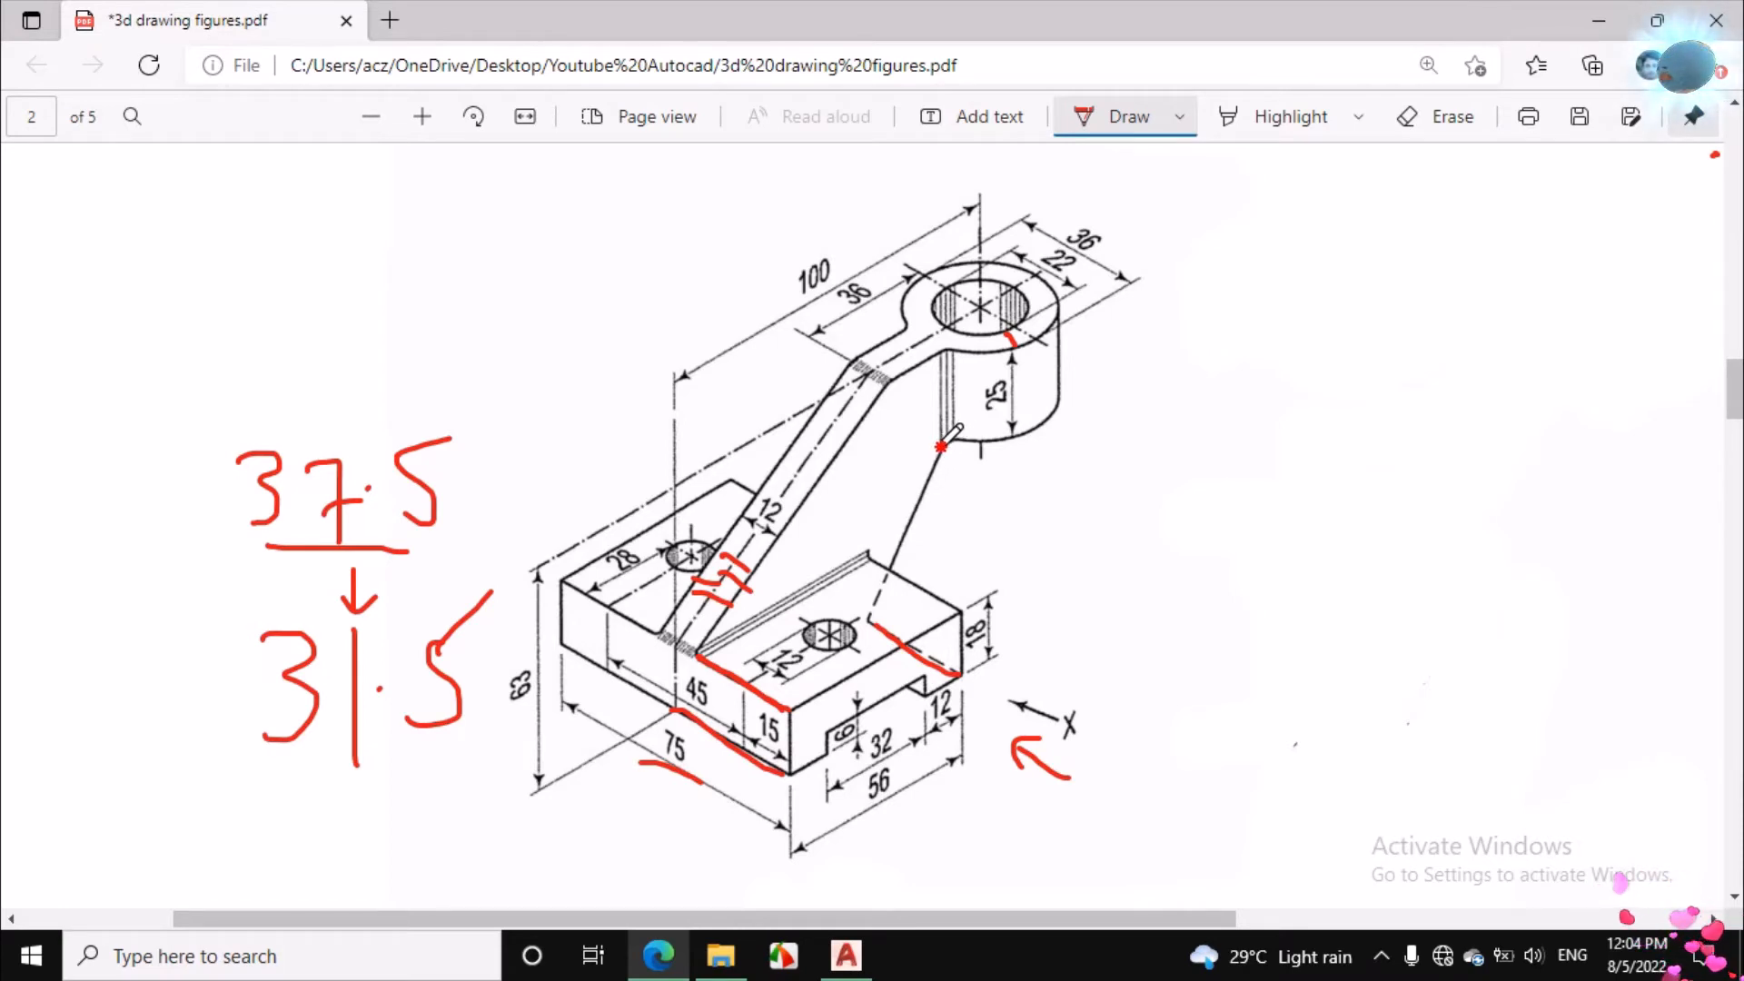
drag(941, 445, 882, 595)
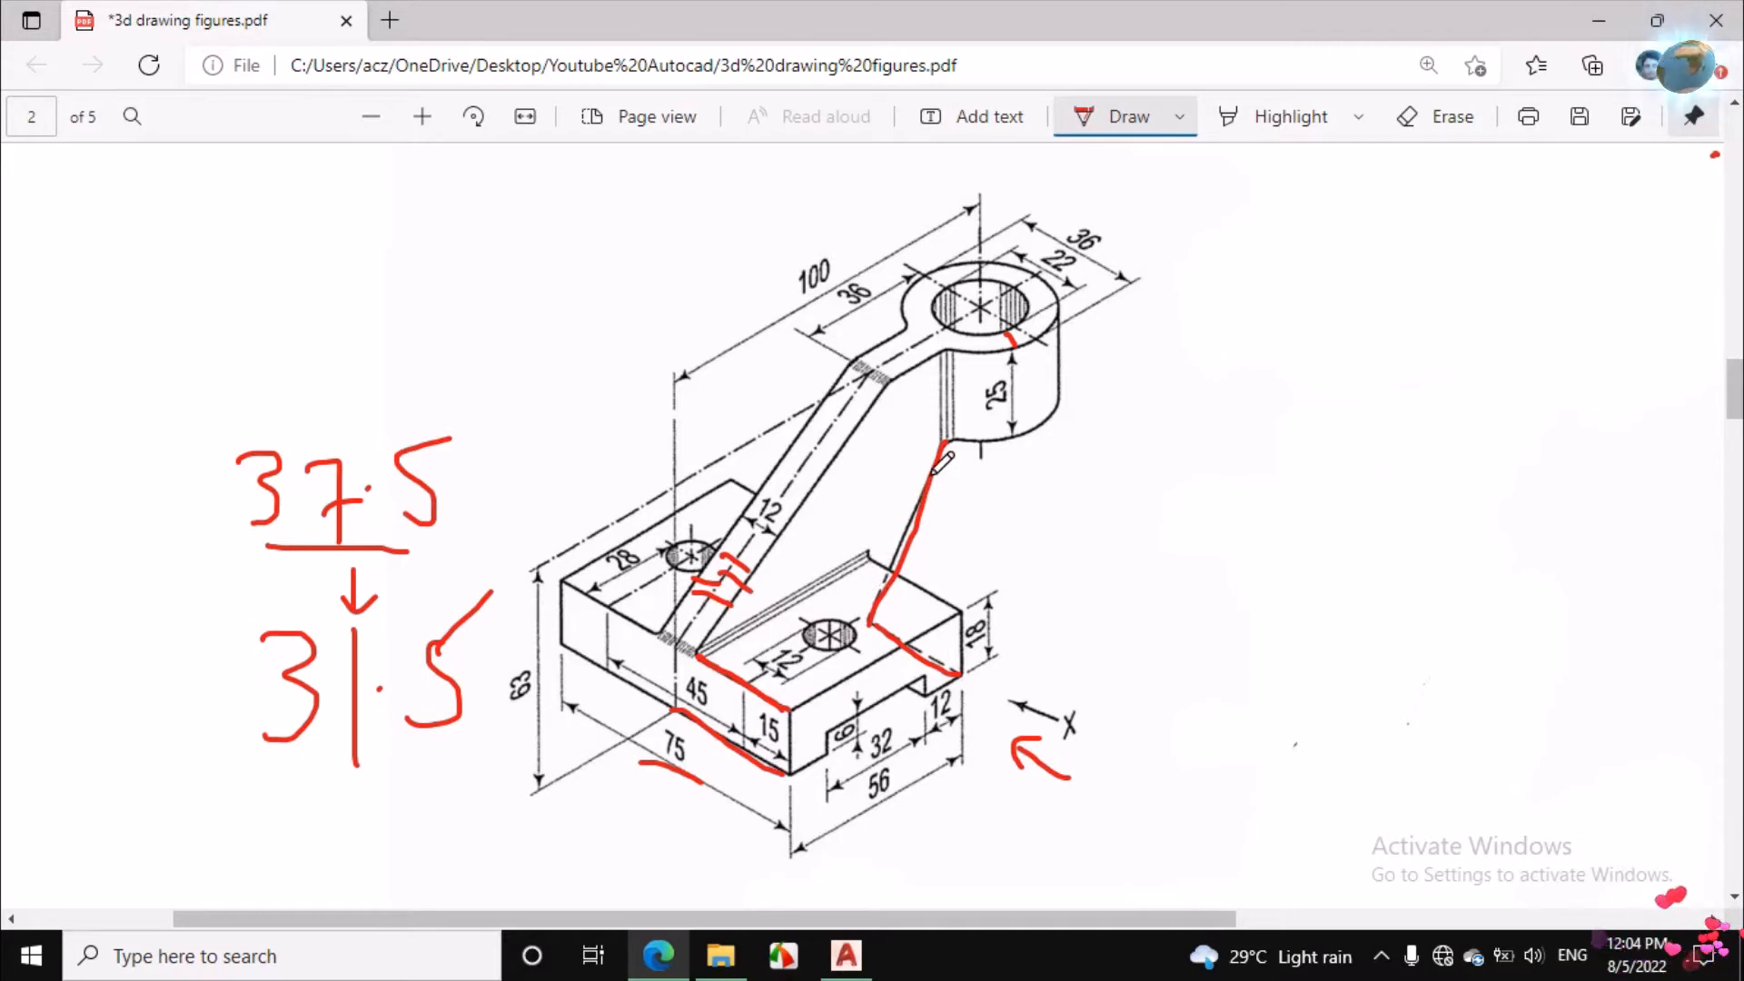
drag(916, 500, 879, 613)
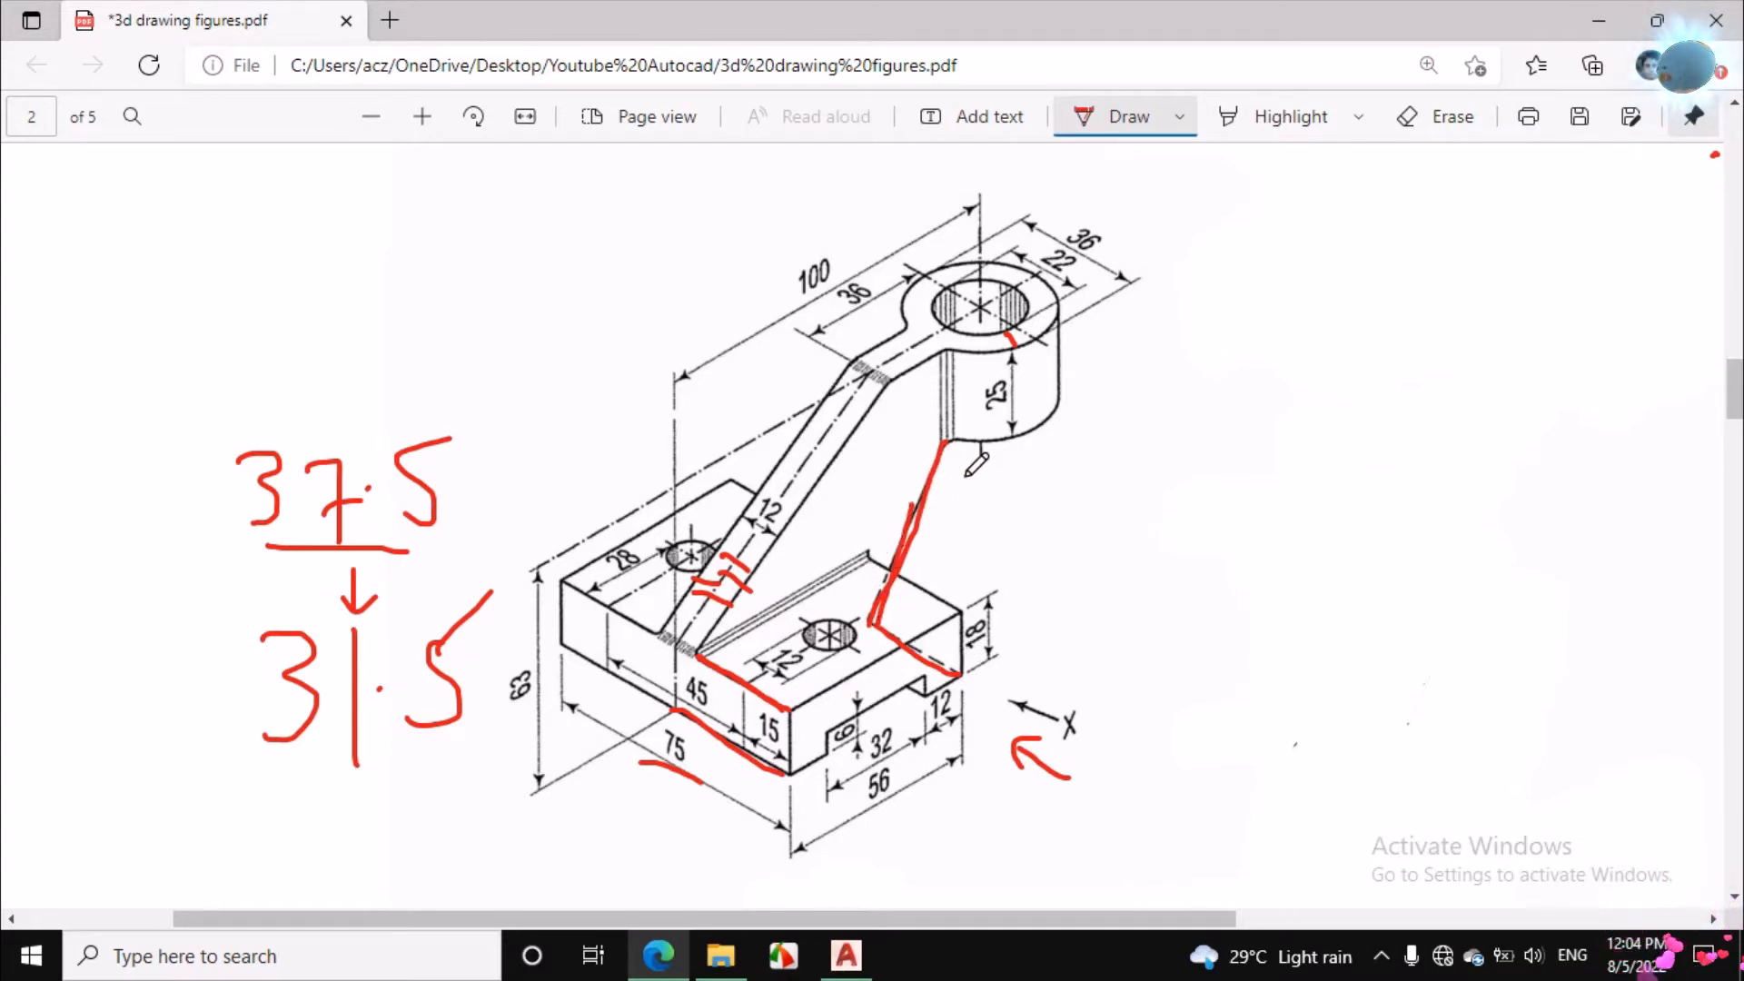
Step: In AutoCAD, draw a line 31.5 long from the base's lower front corner along its lower side edge
click(846, 955)
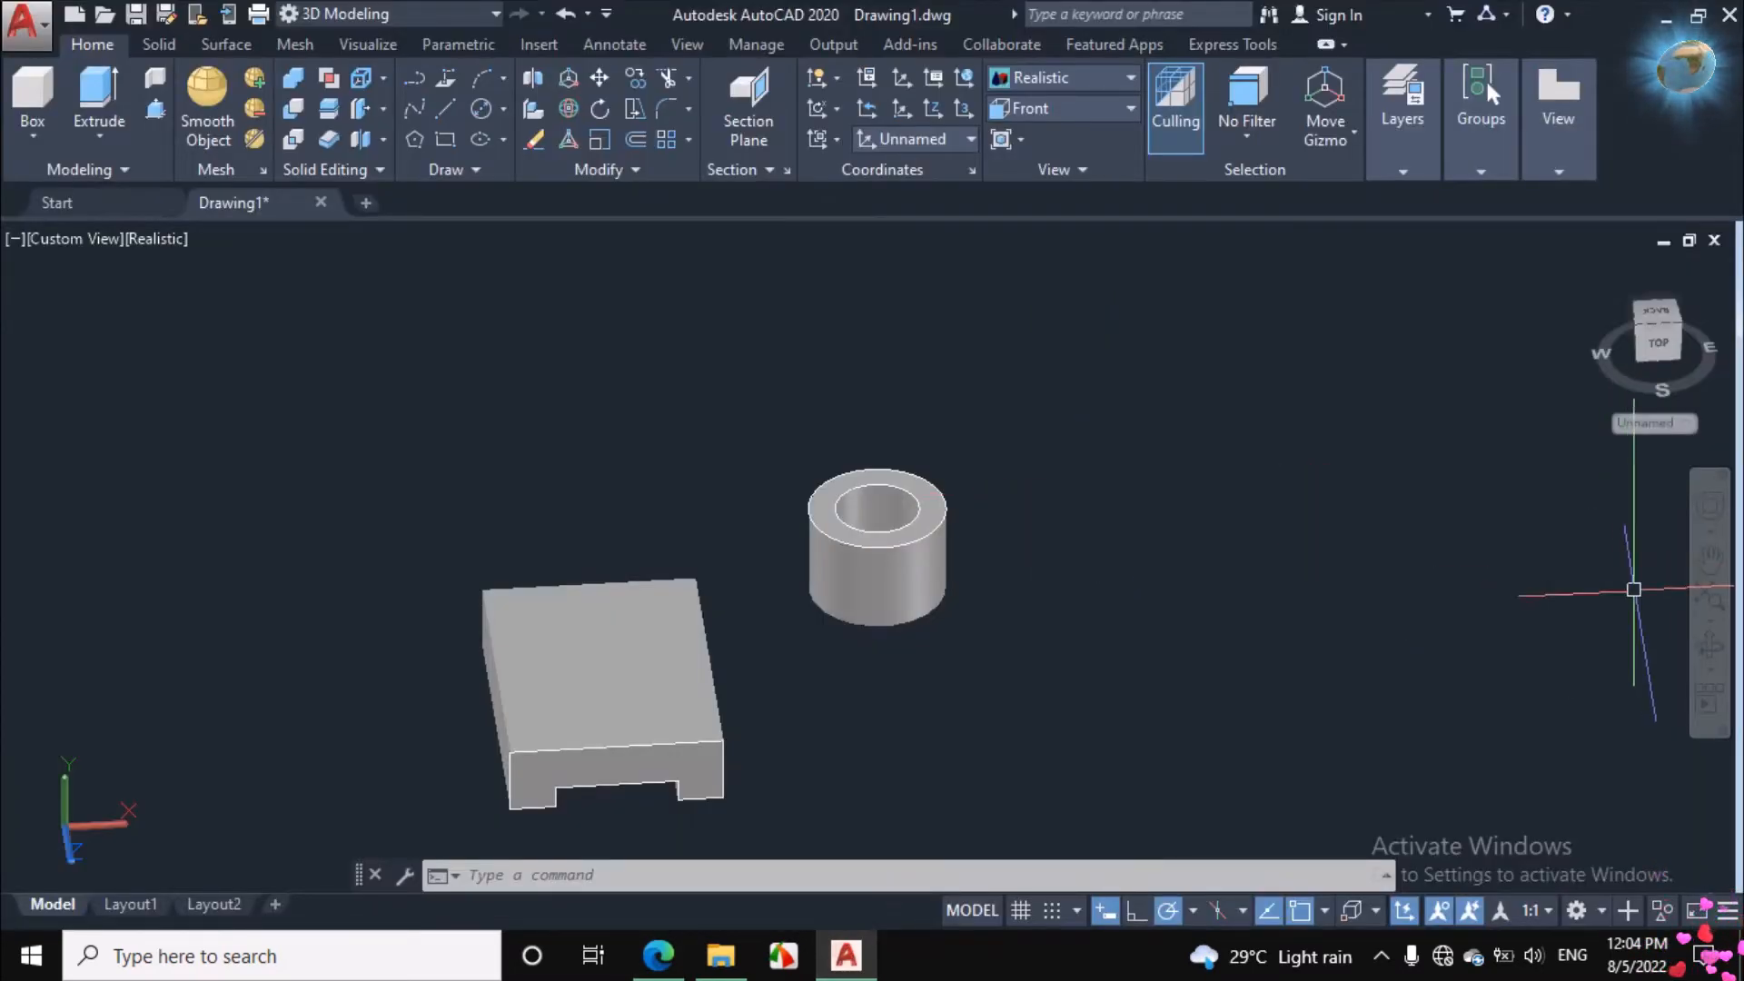
click(1711, 648)
drag(1008, 600, 895, 557)
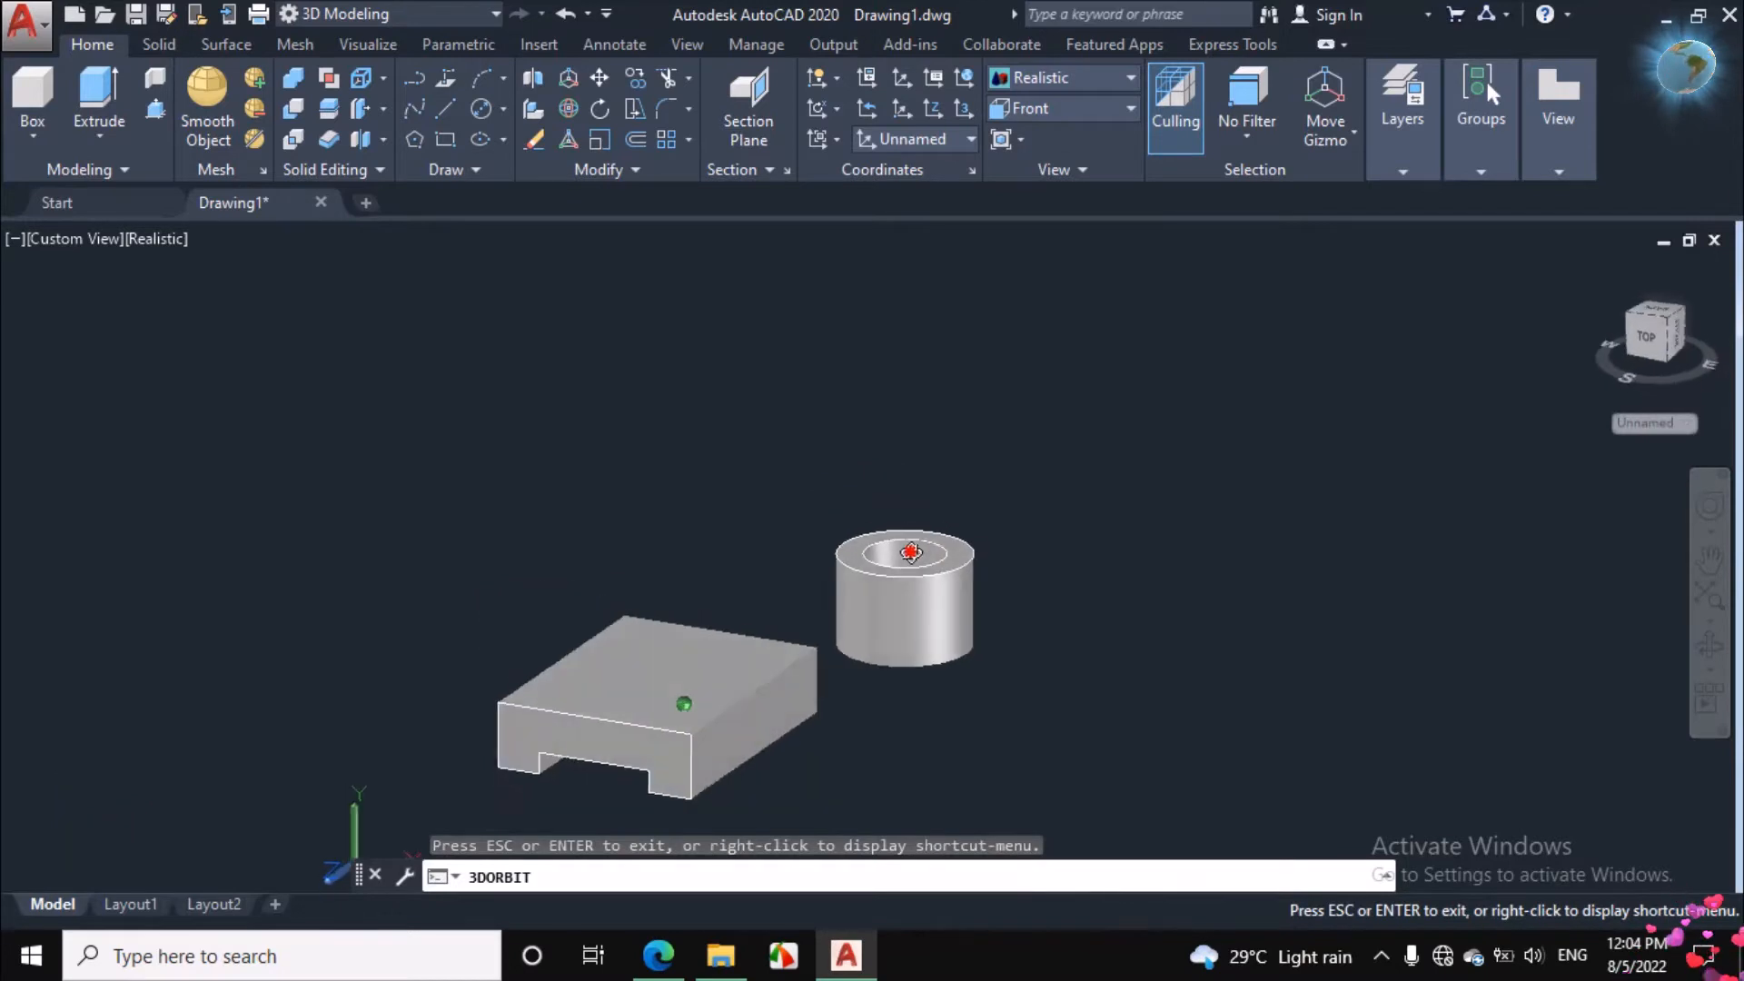
right_click(894, 426)
click(951, 444)
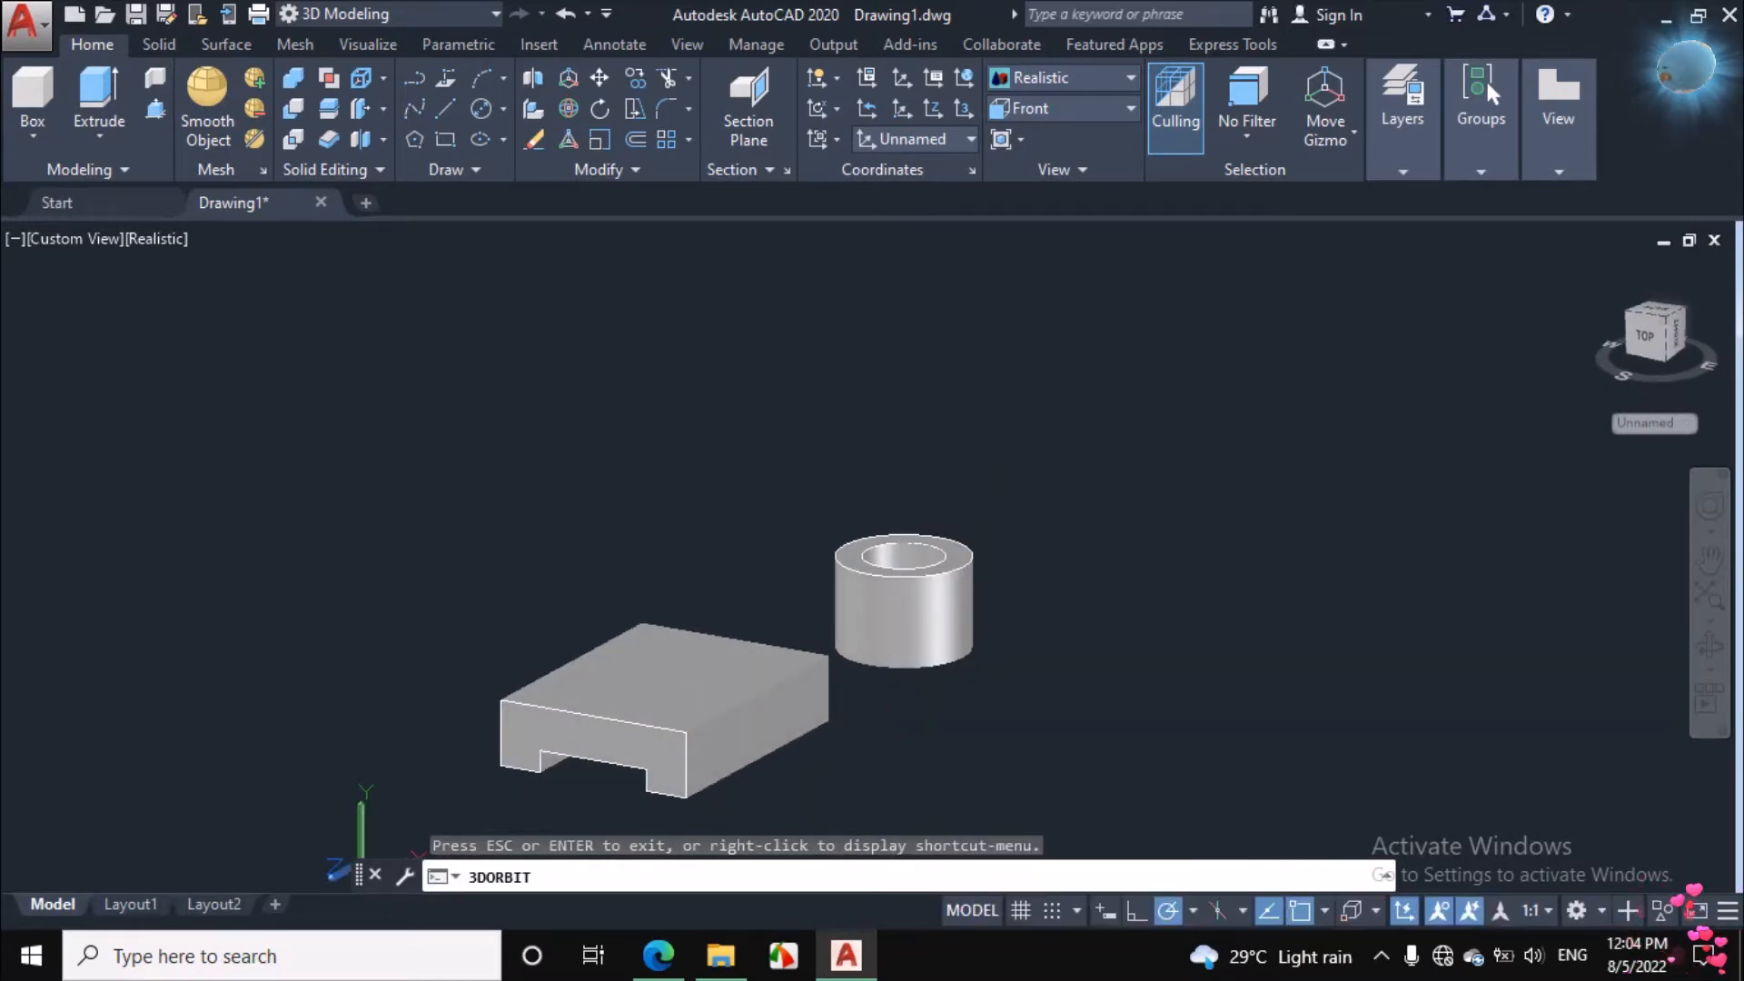
click(446, 109)
scroll(722, 641, down, 3)
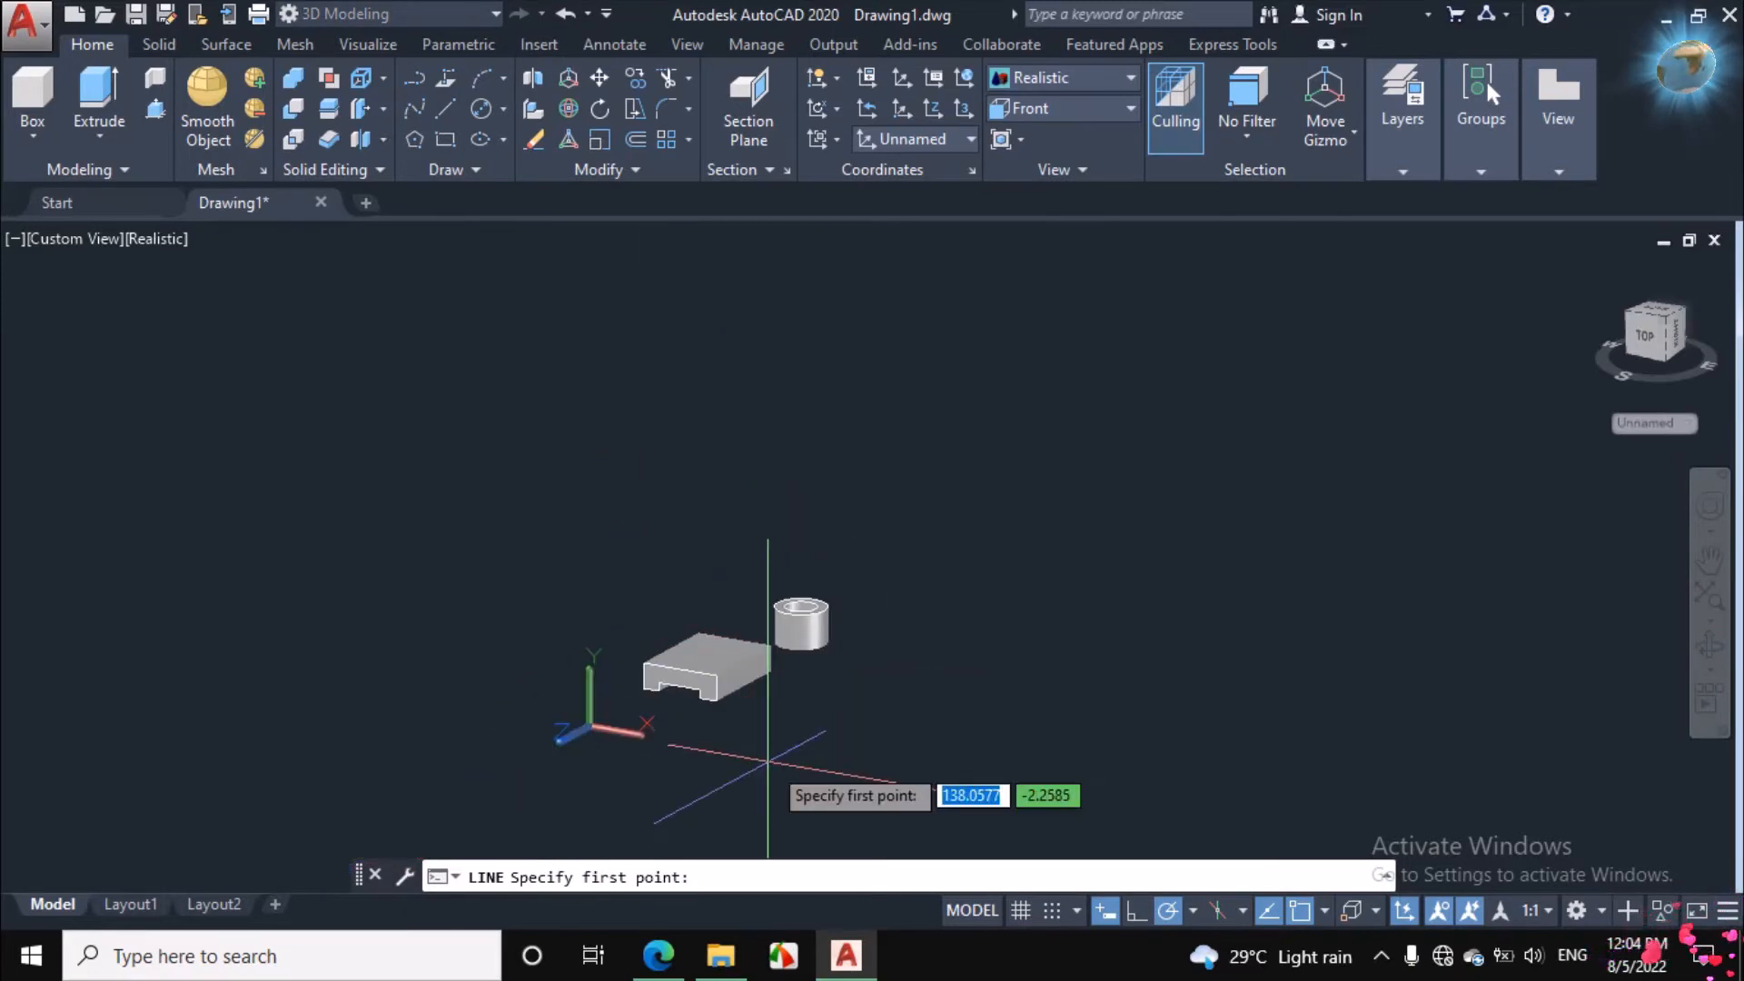
scroll(751, 643, up, 3)
shift+middle_drag(751, 642, 720, 541)
scroll(722, 538, up, 3)
scroll(798, 487, down, 3)
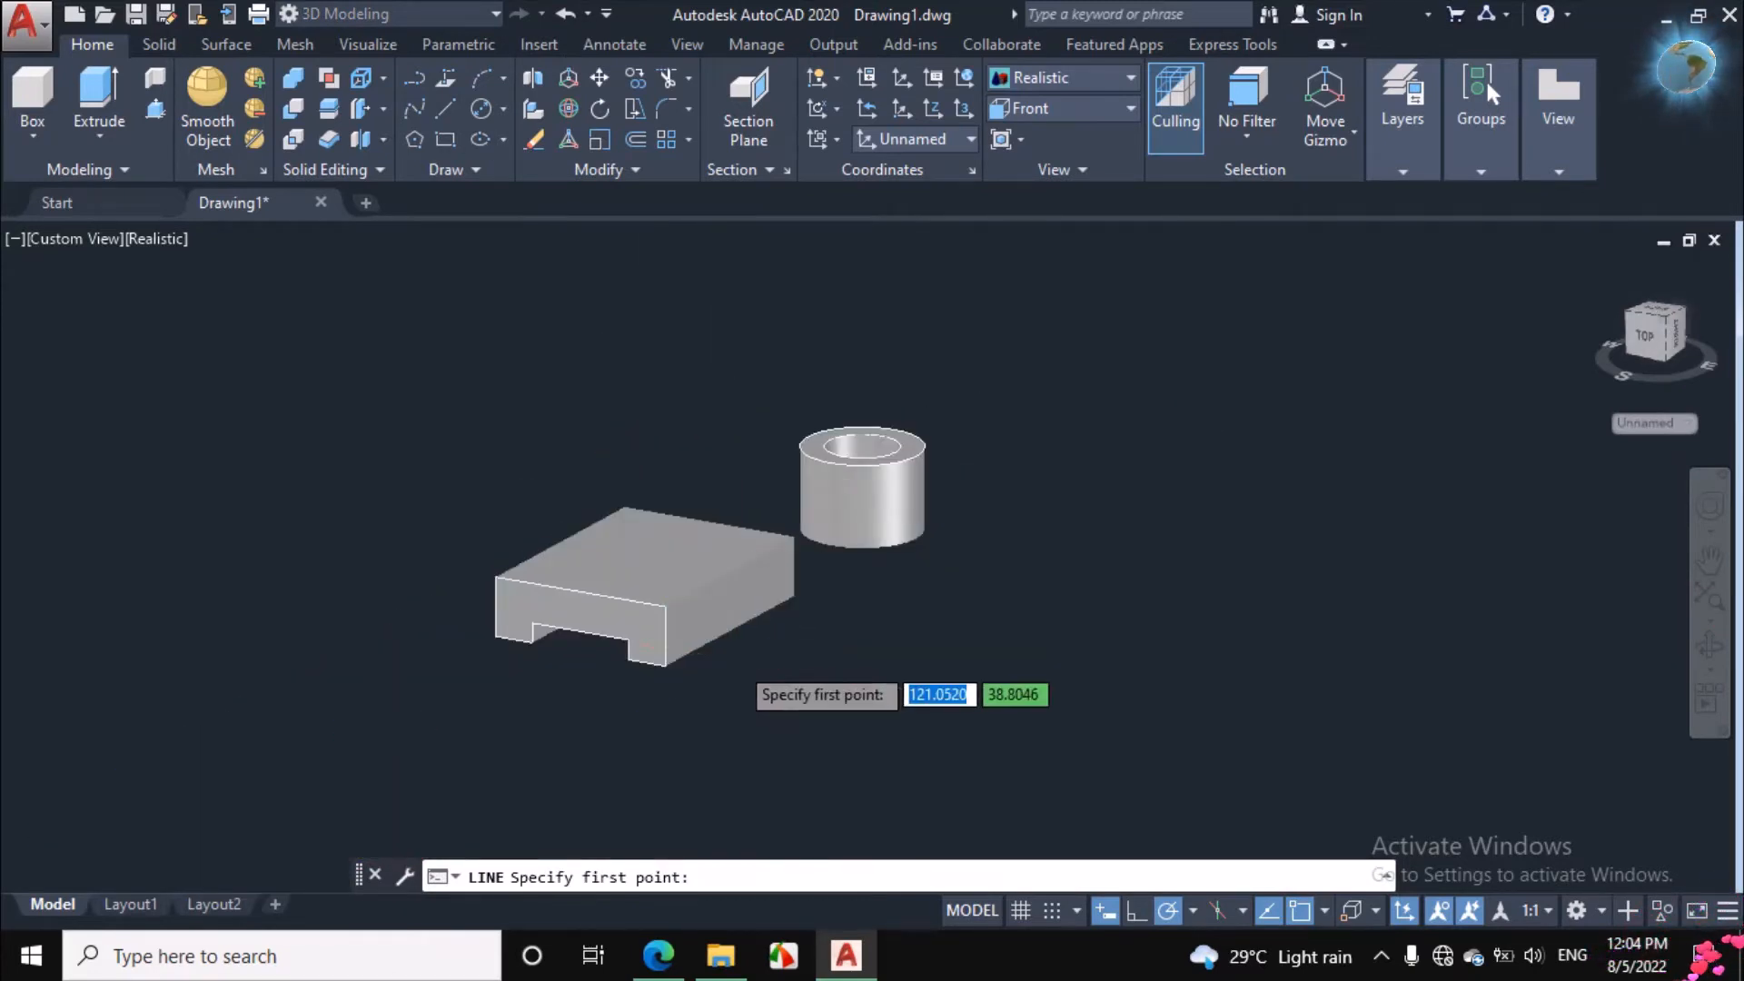
scroll(692, 618, up, 4)
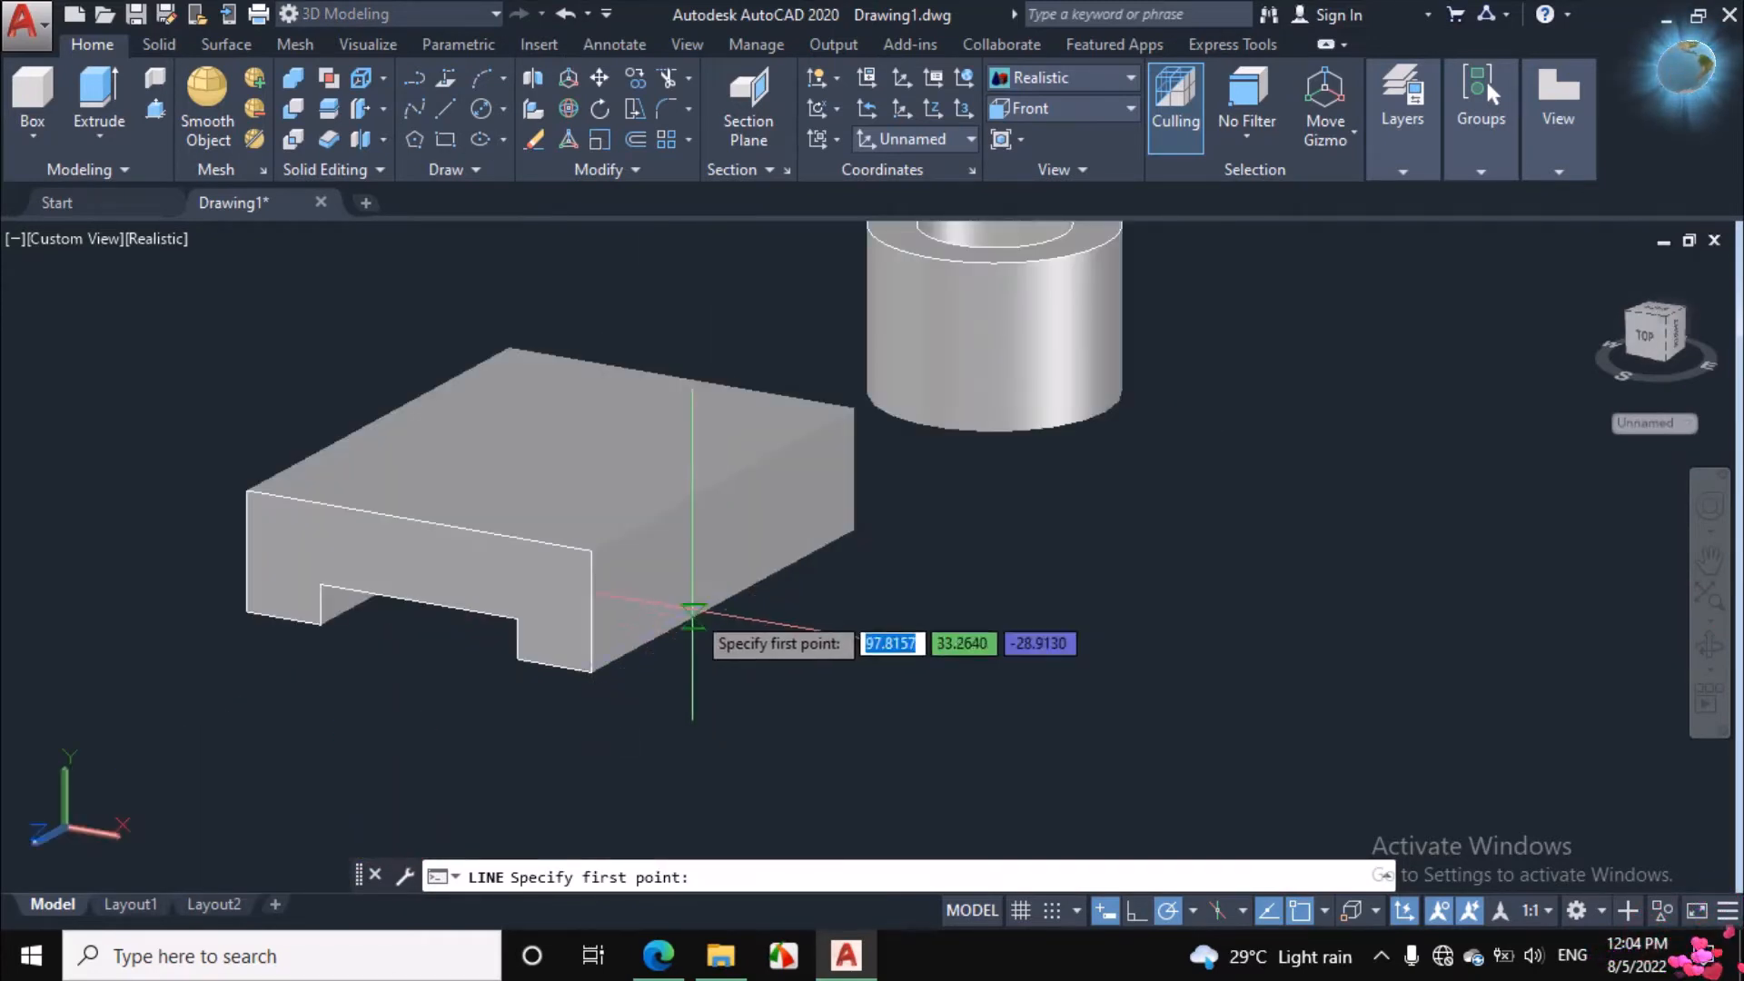
click(591, 673)
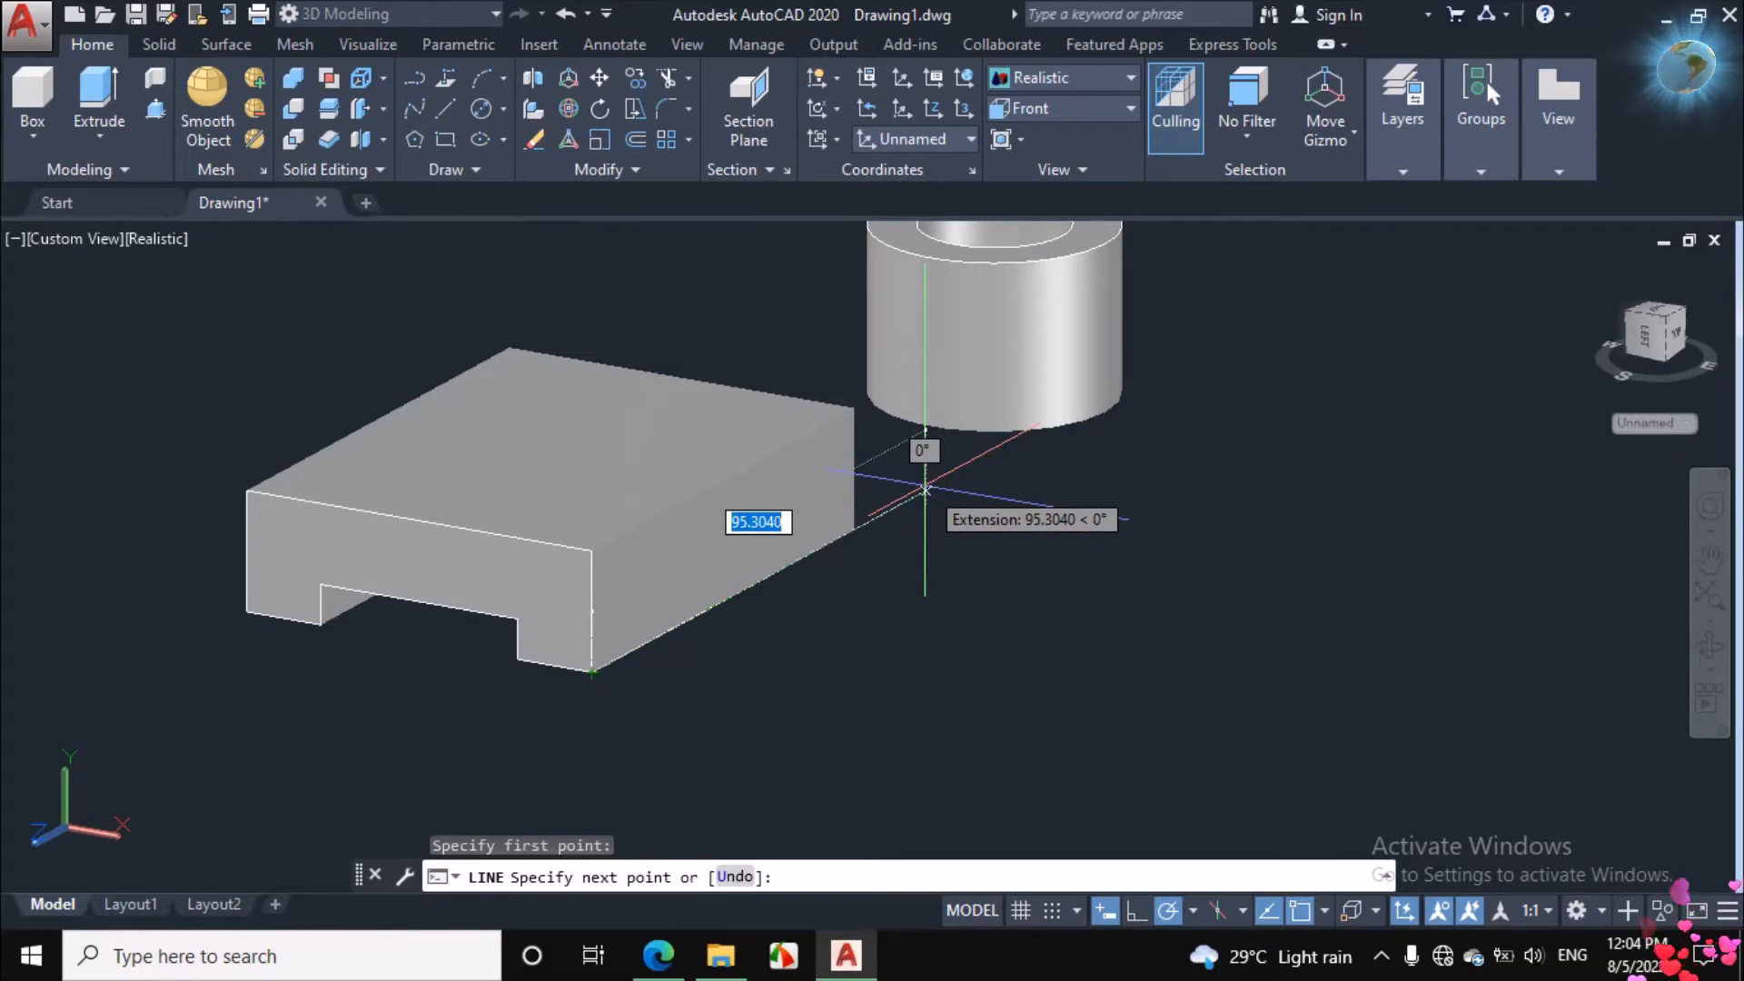
text(31.5)
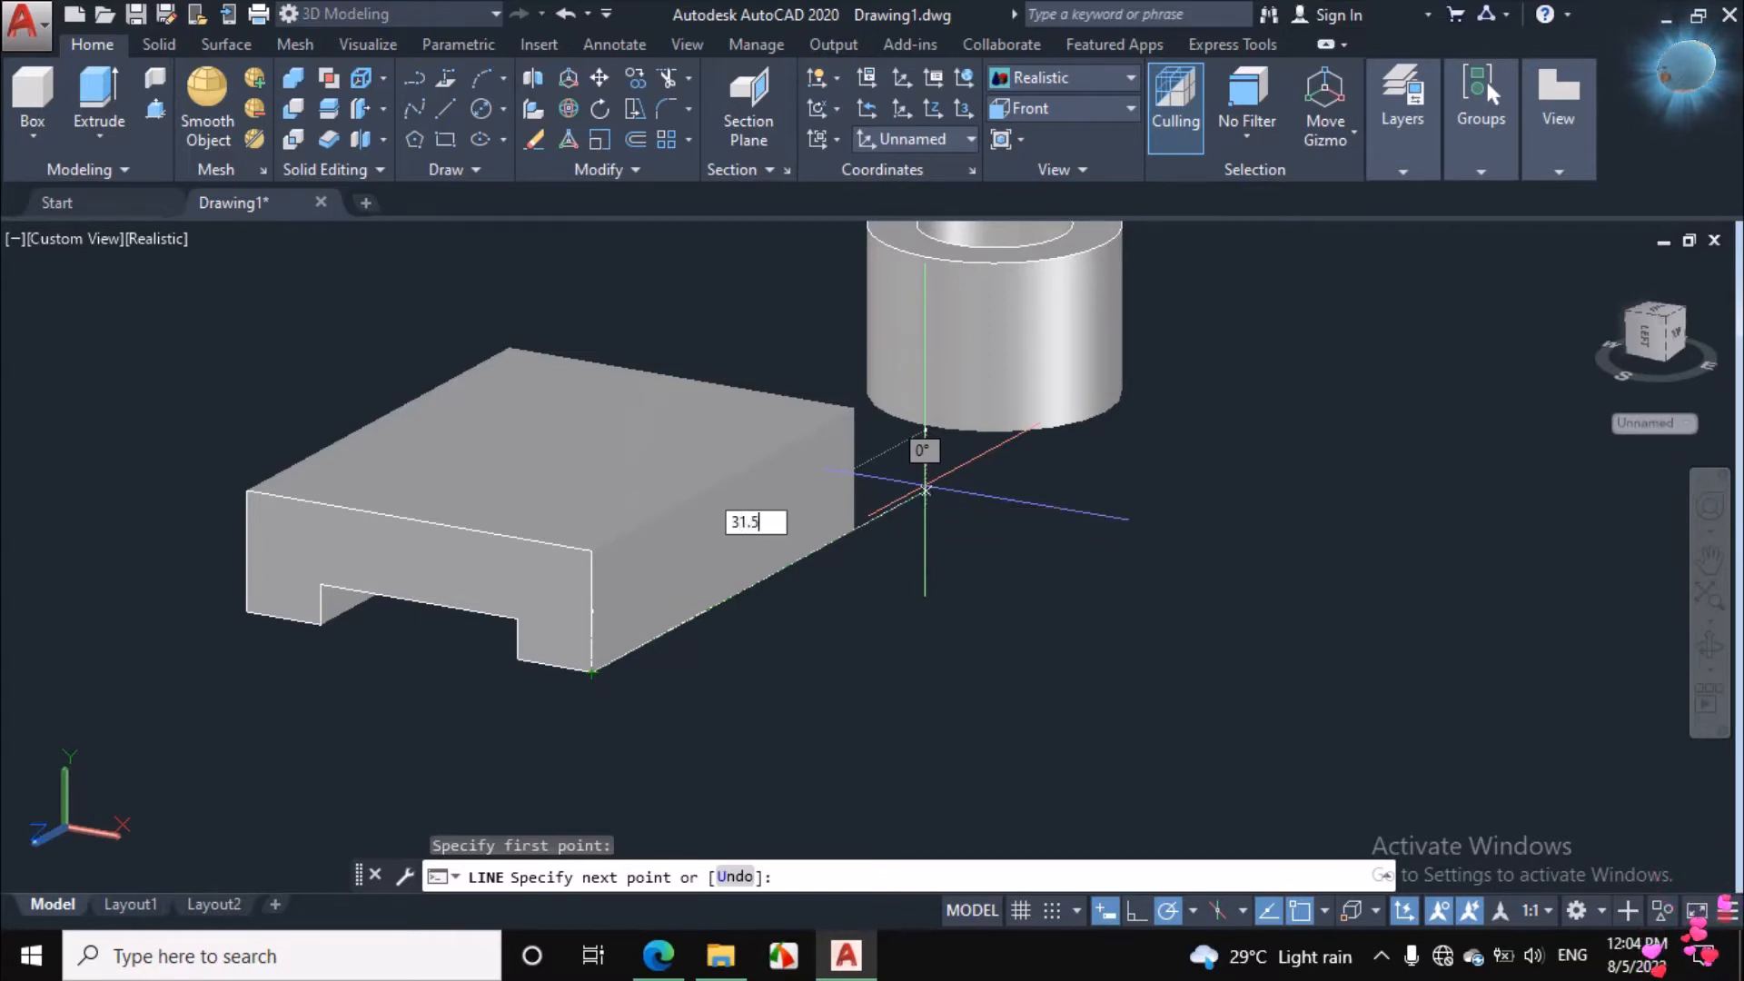
key(Return)
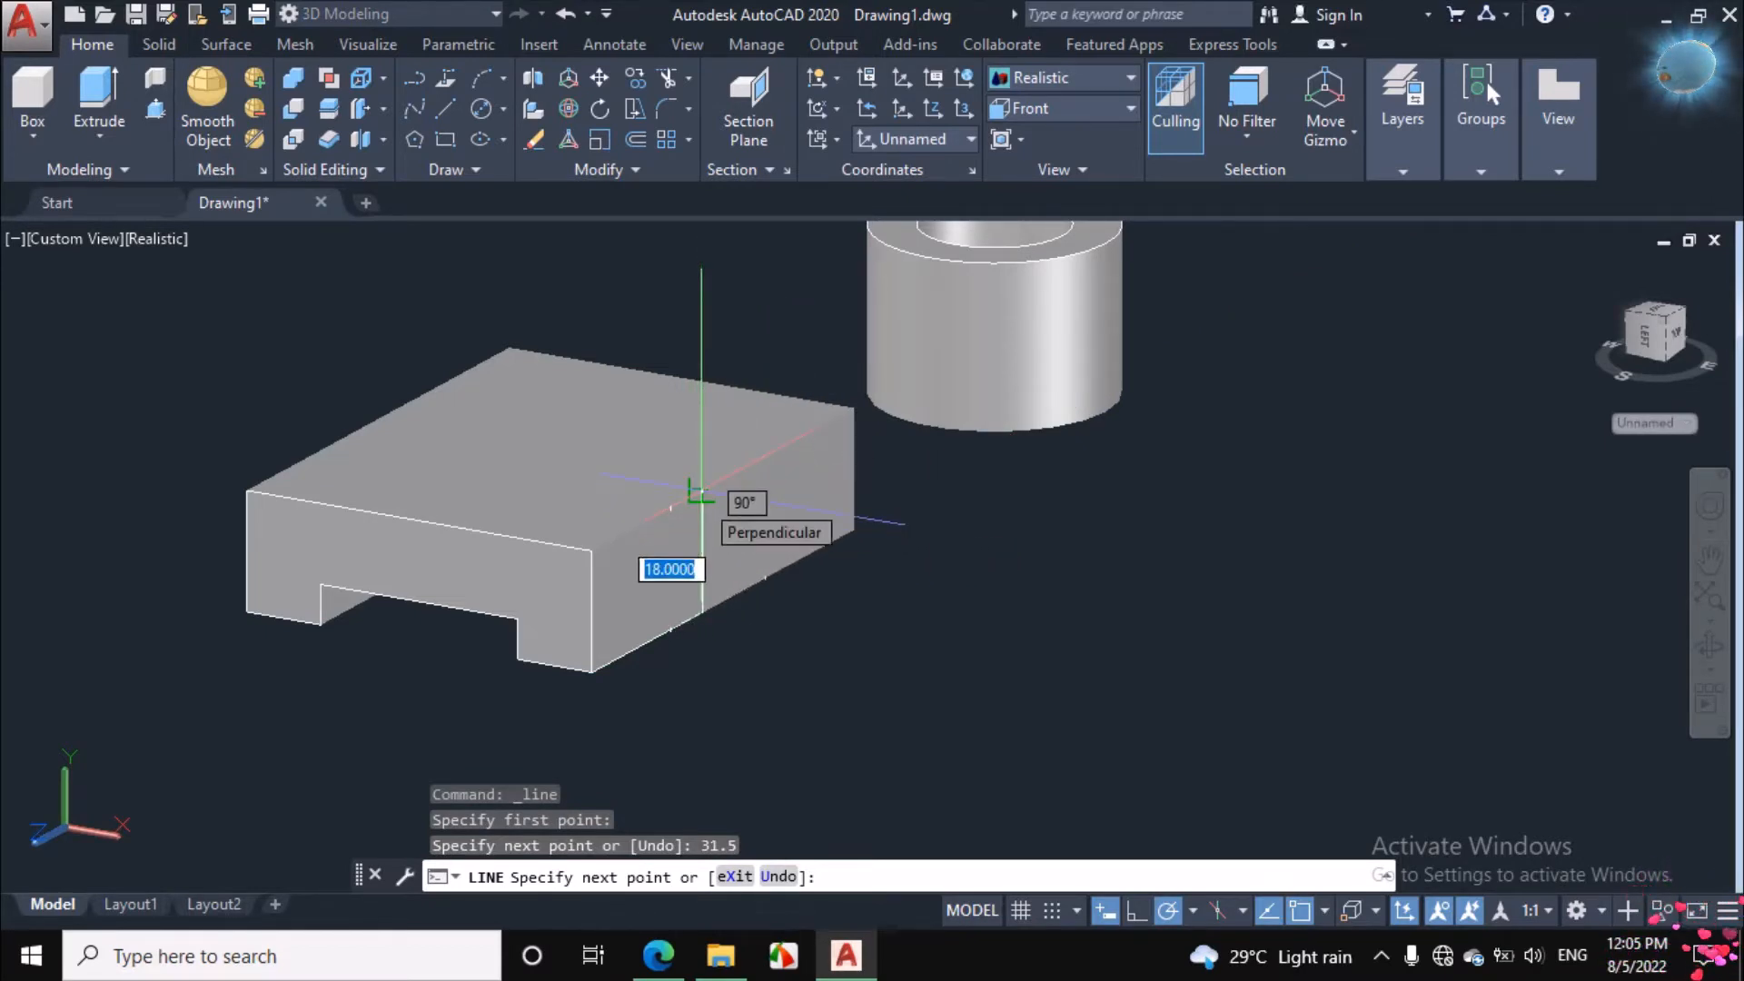
Step: Continue the line perpendicularly up to the base's top edge and 56 across the top face, and end the command
click(700, 496)
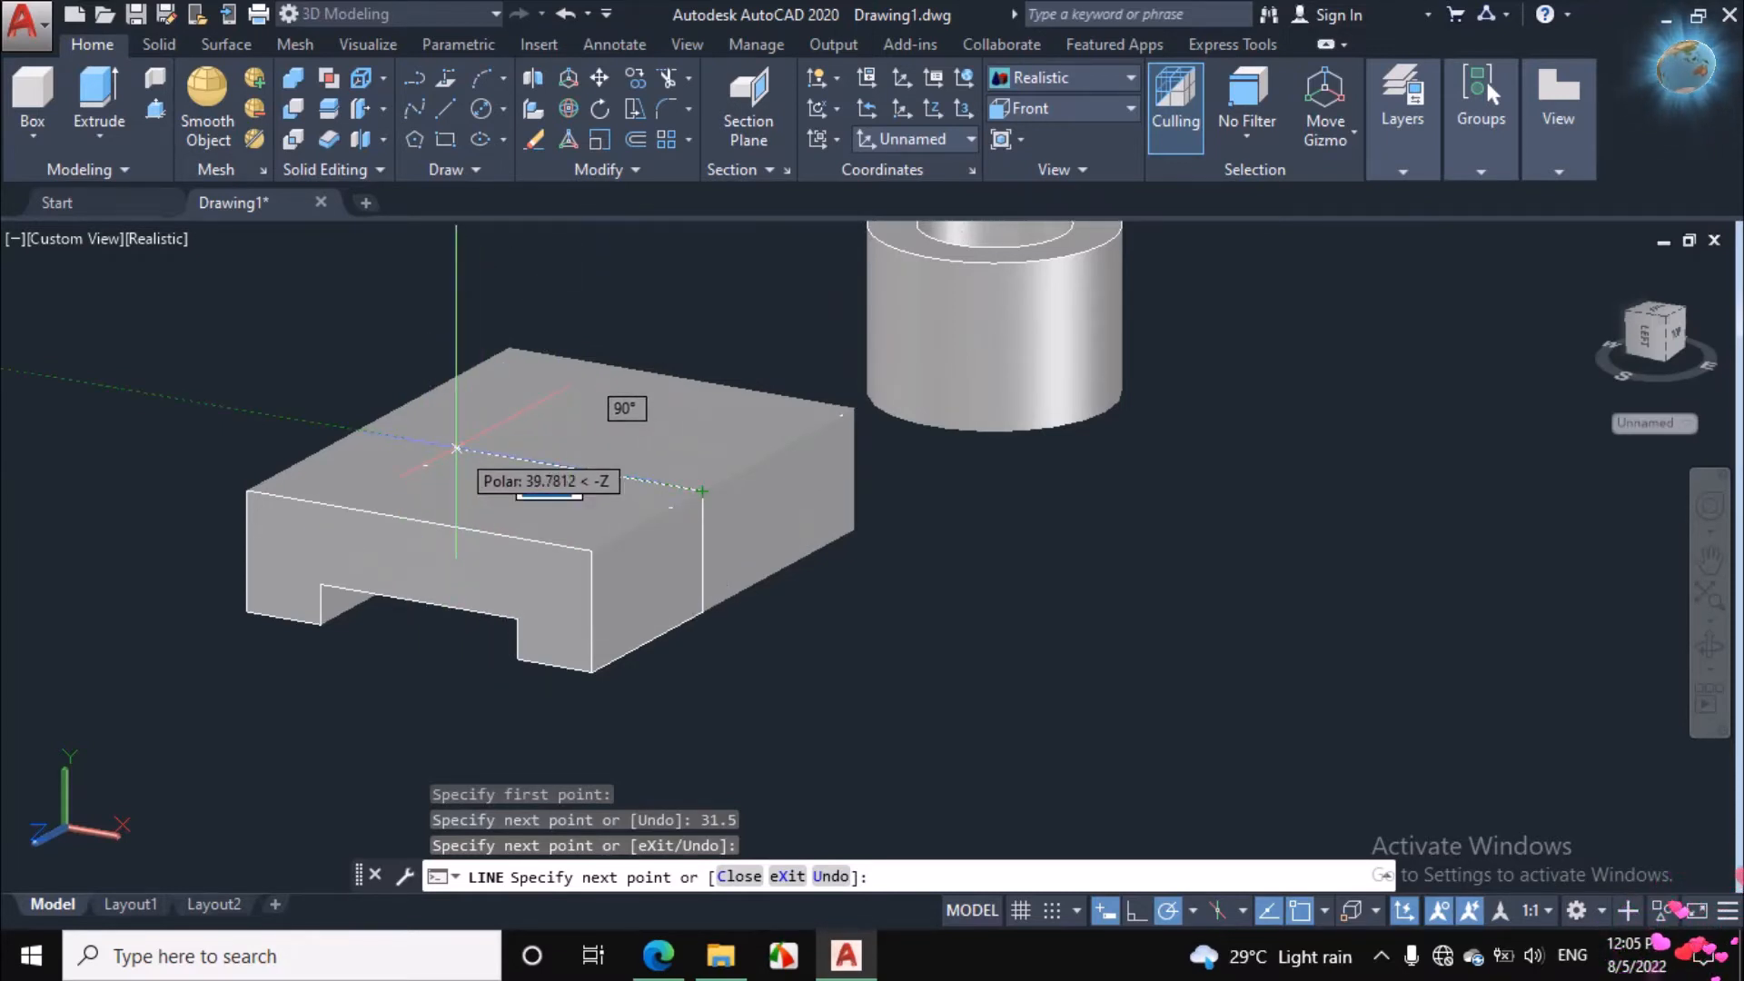
text(56)
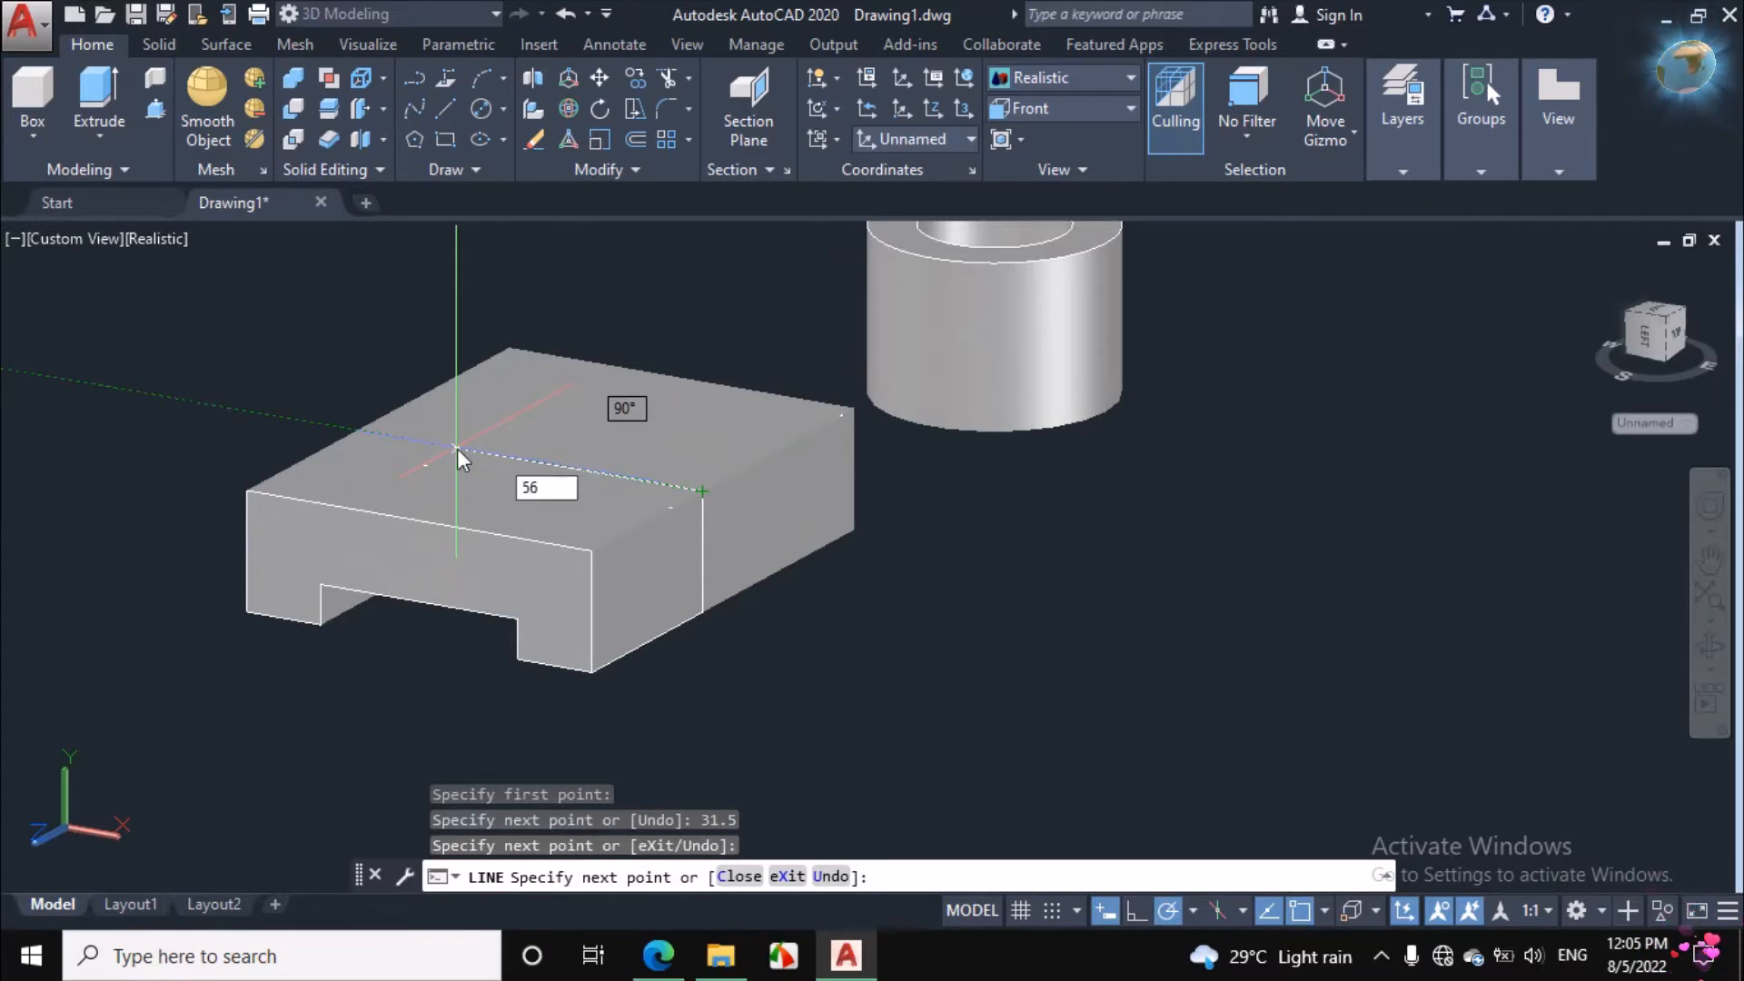
key(Return)
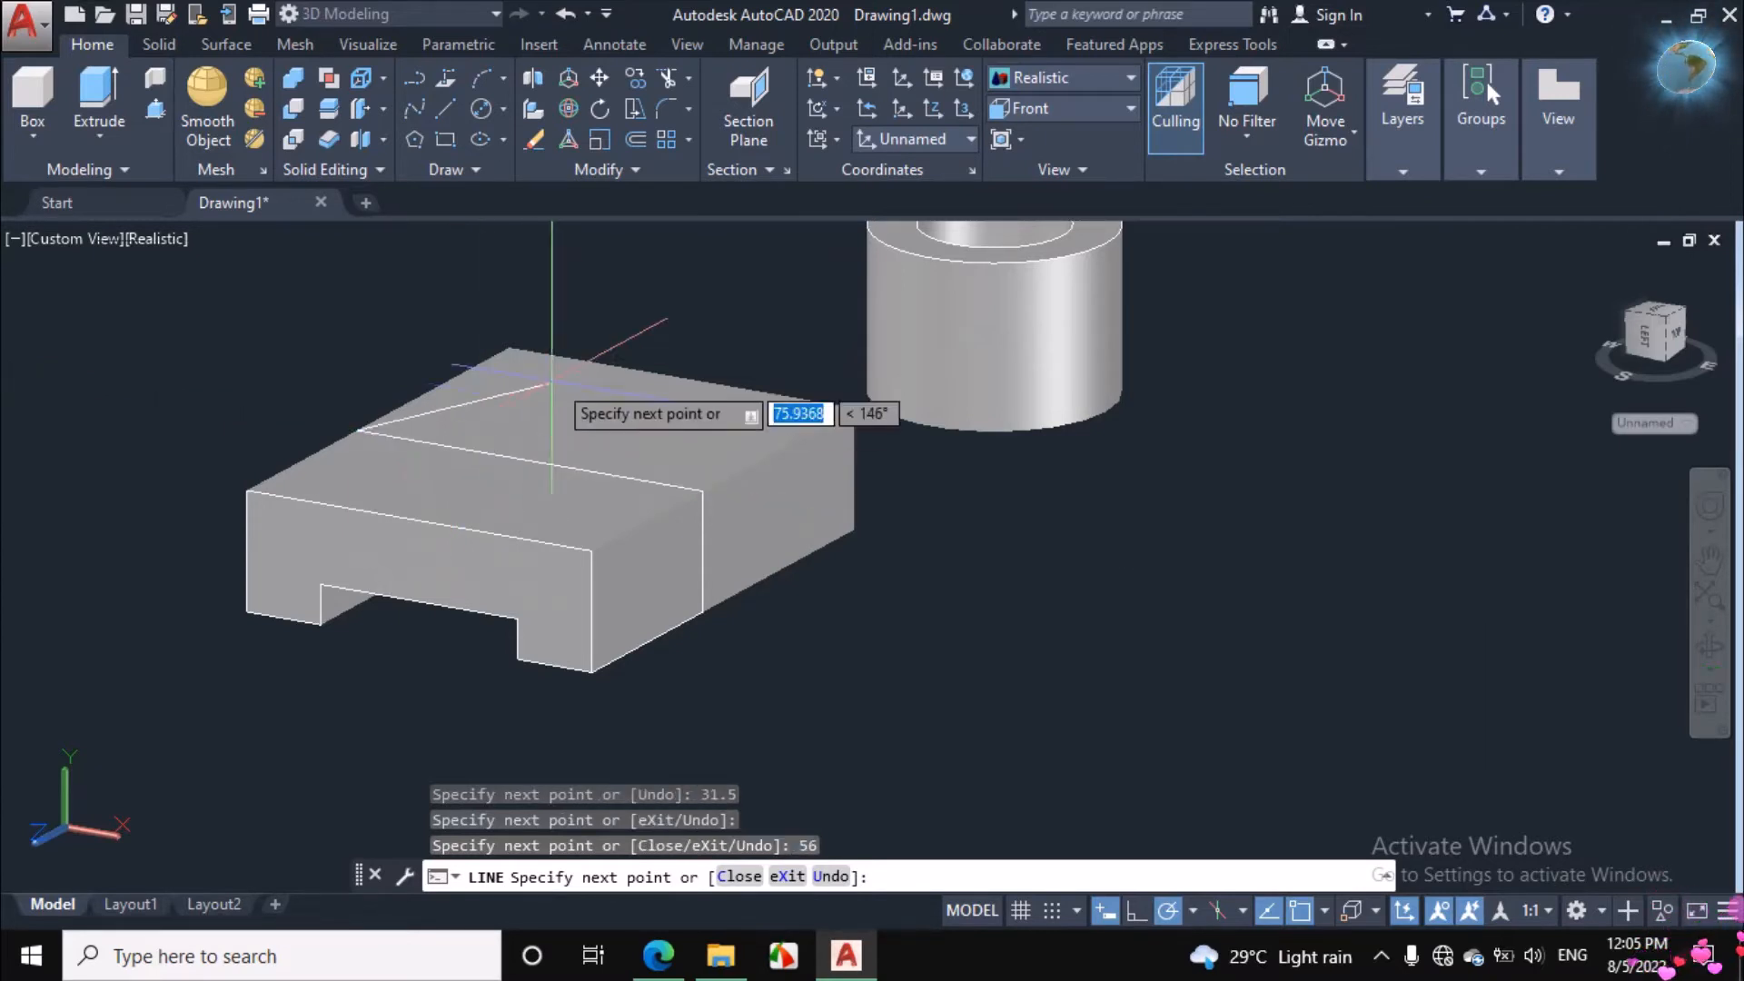
right_click(591, 298)
click(625, 351)
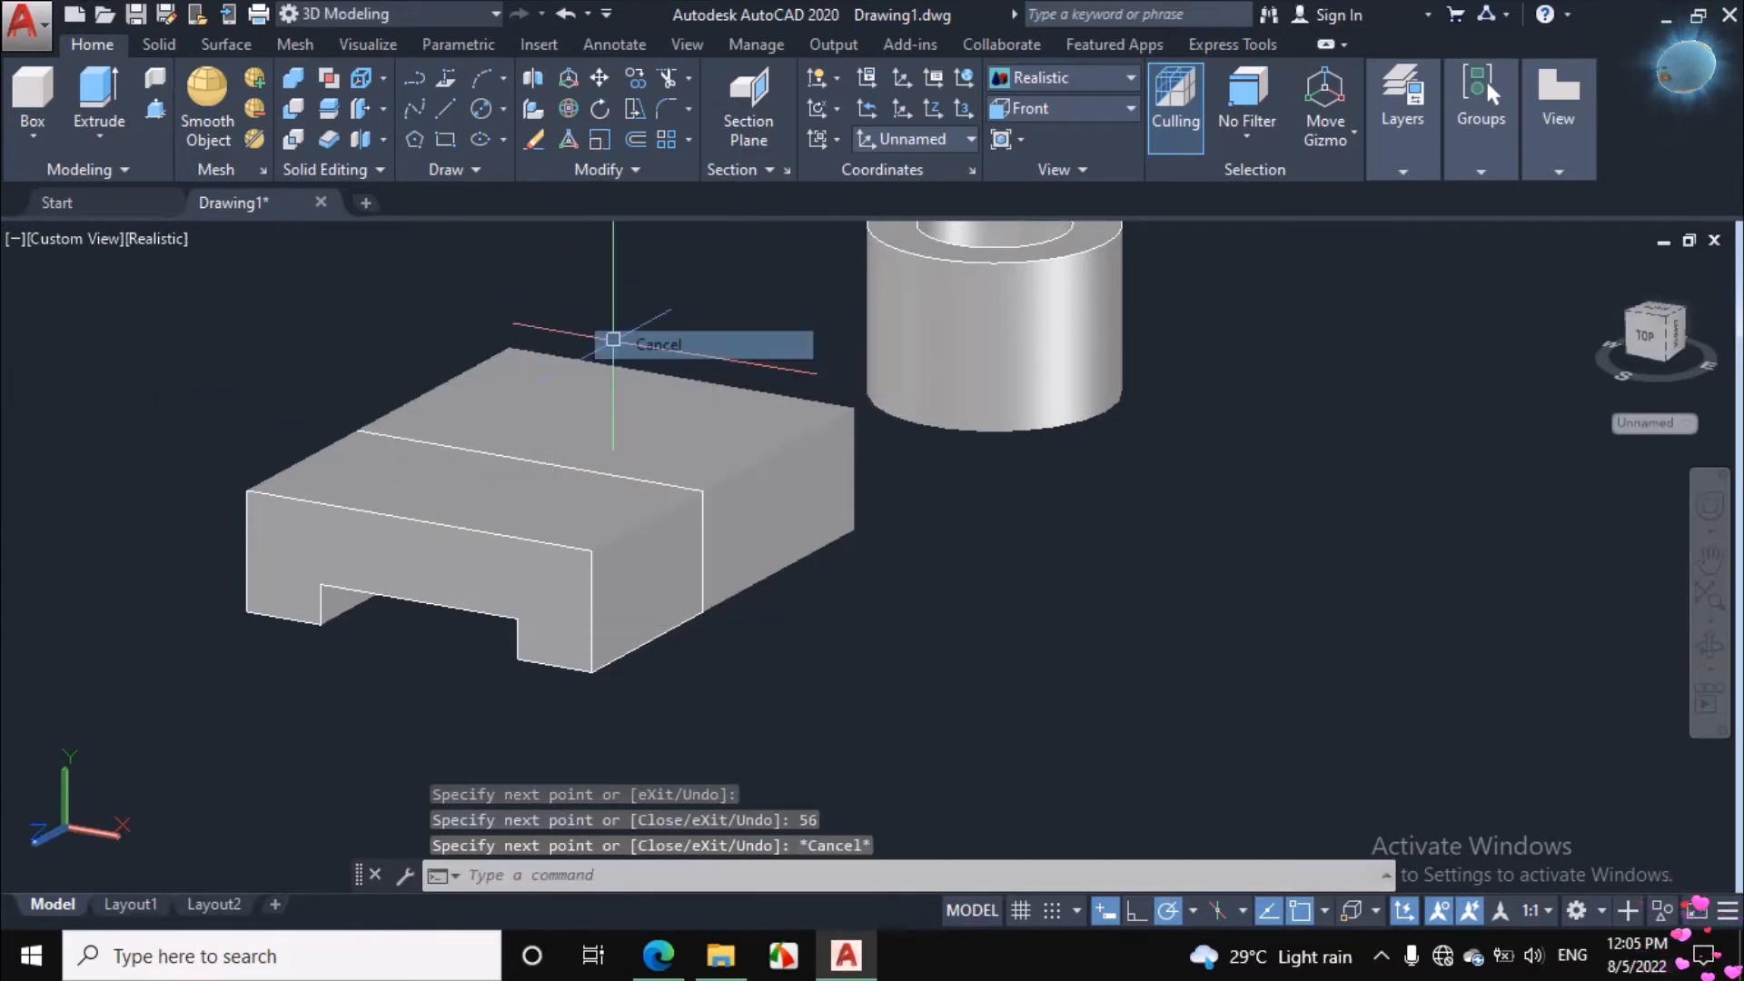
Step: Examine the base with its new line and the boss from other angles, and switch to Edge to consult the PDF figure
click(551, 436)
click(1710, 647)
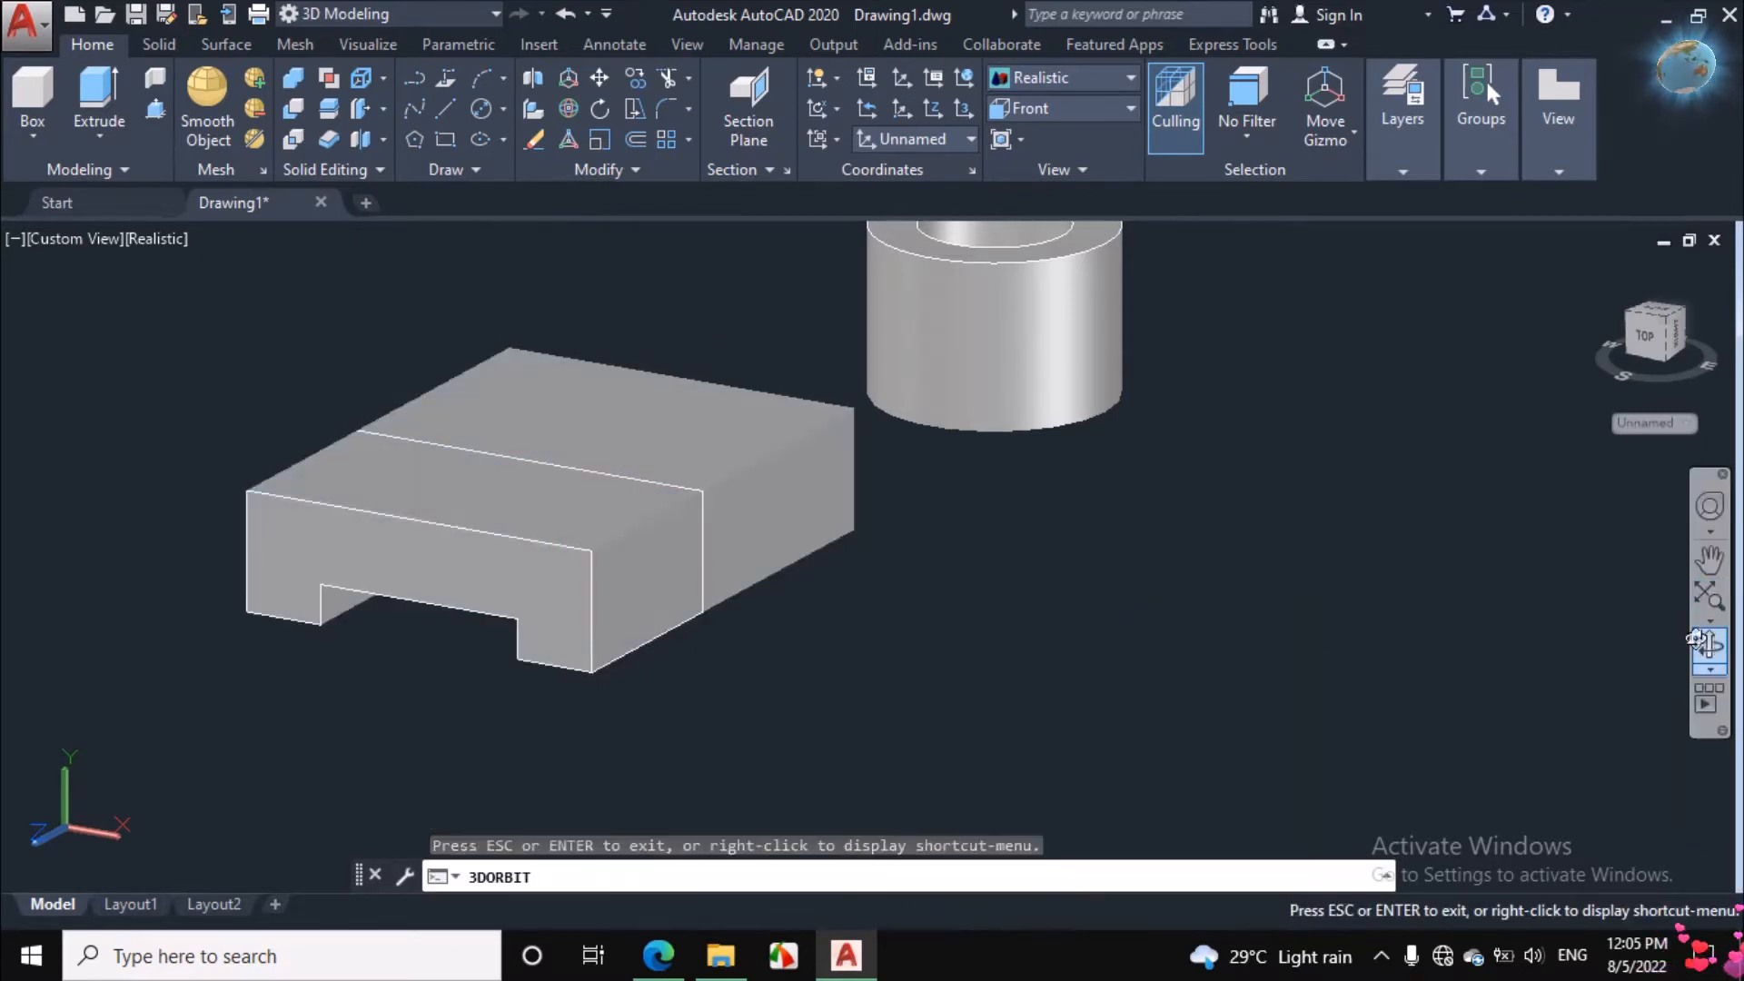
drag(1004, 600, 911, 688)
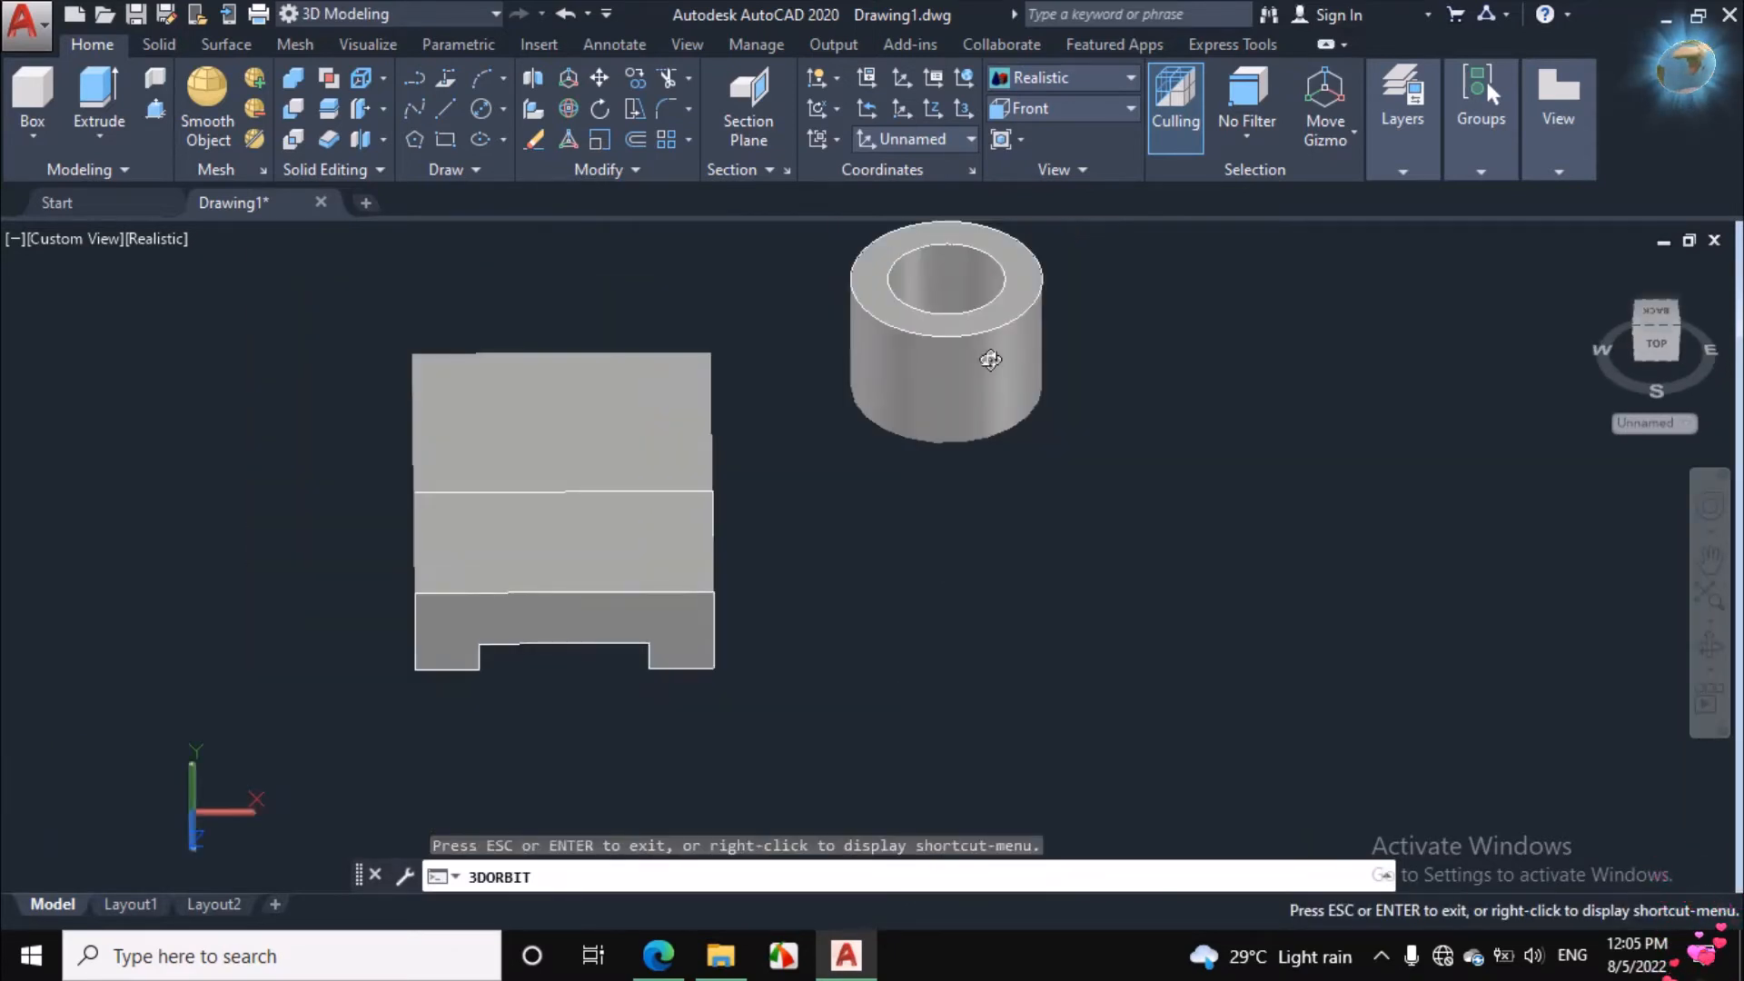
drag(990, 360, 1016, 291)
right_click(1016, 267)
click(1054, 282)
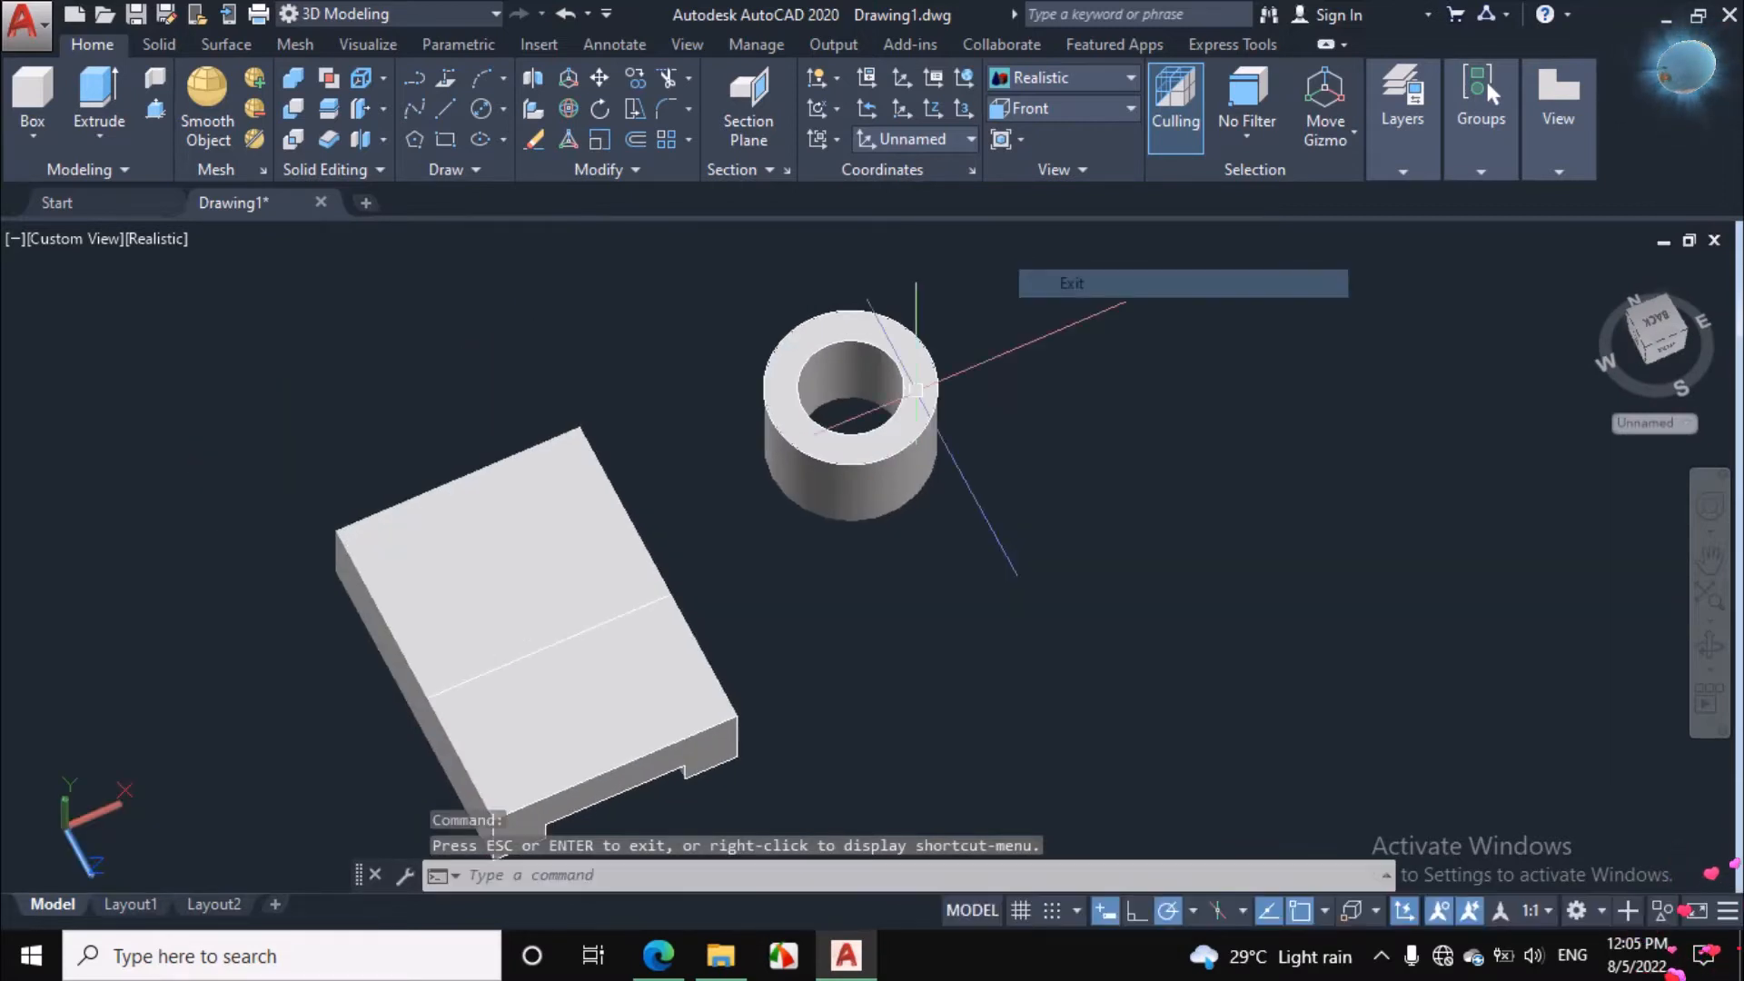
click(662, 955)
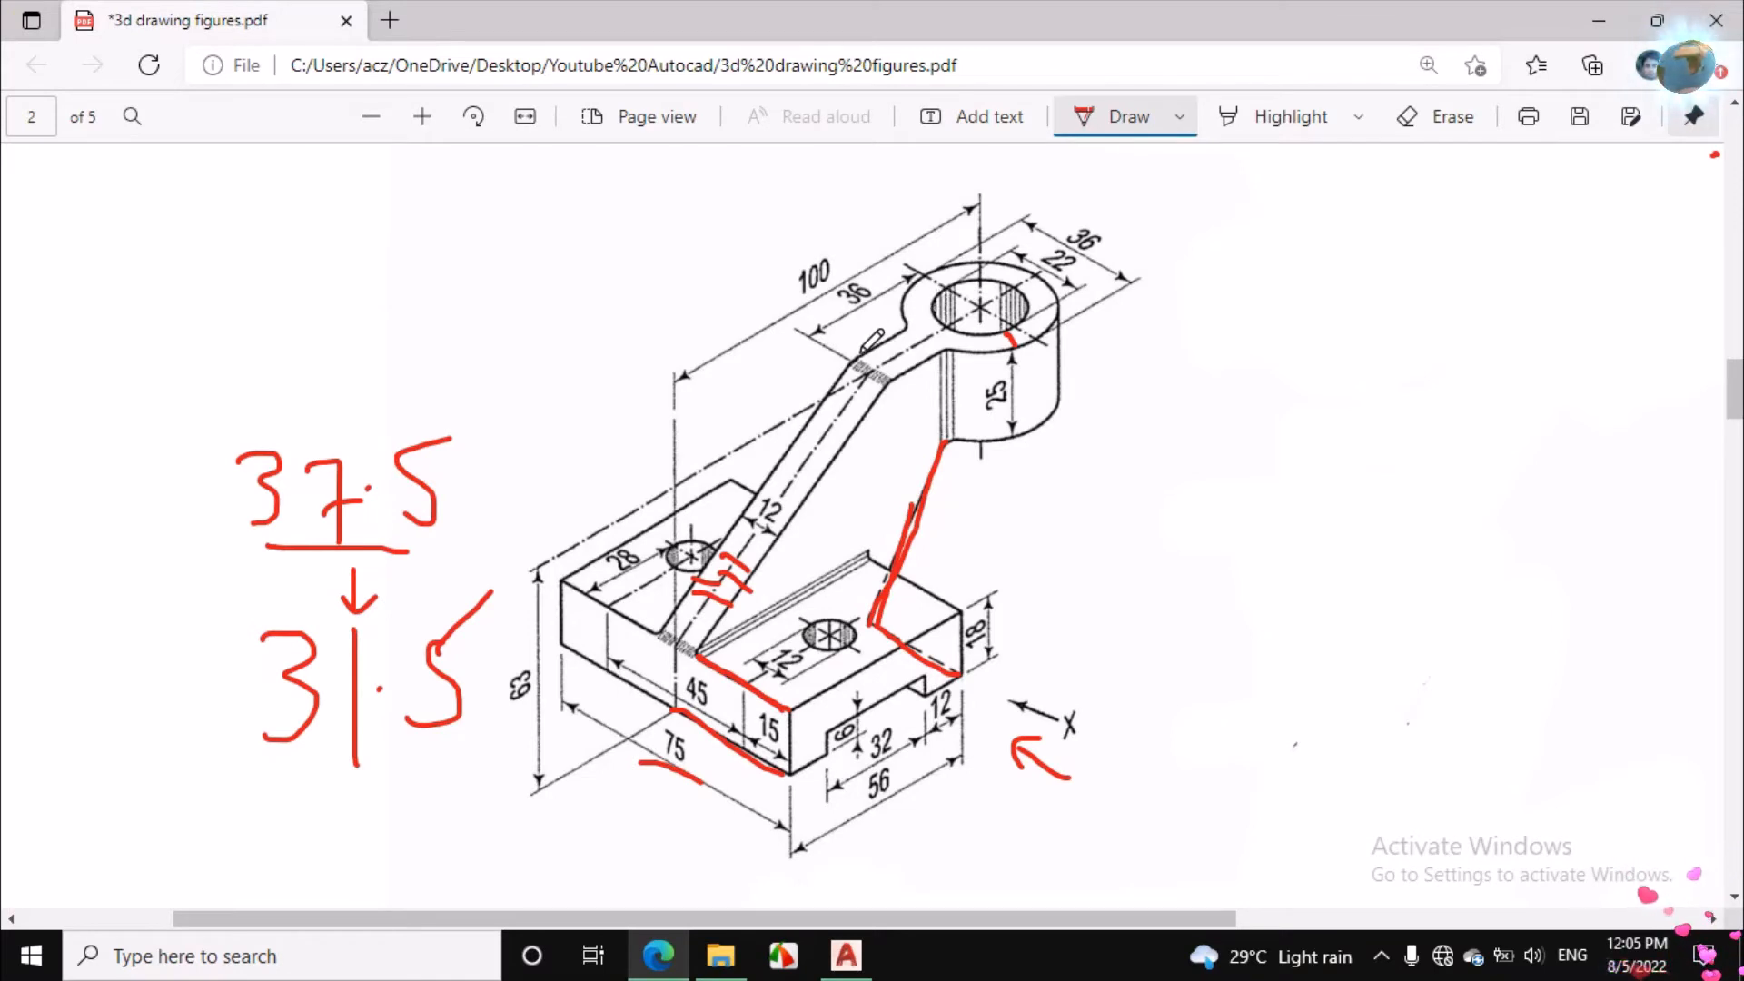
Step: Mark in red on the PDF figure the arm's upper bend, its width, and both level top edges running into the boss
drag(851, 363, 877, 404)
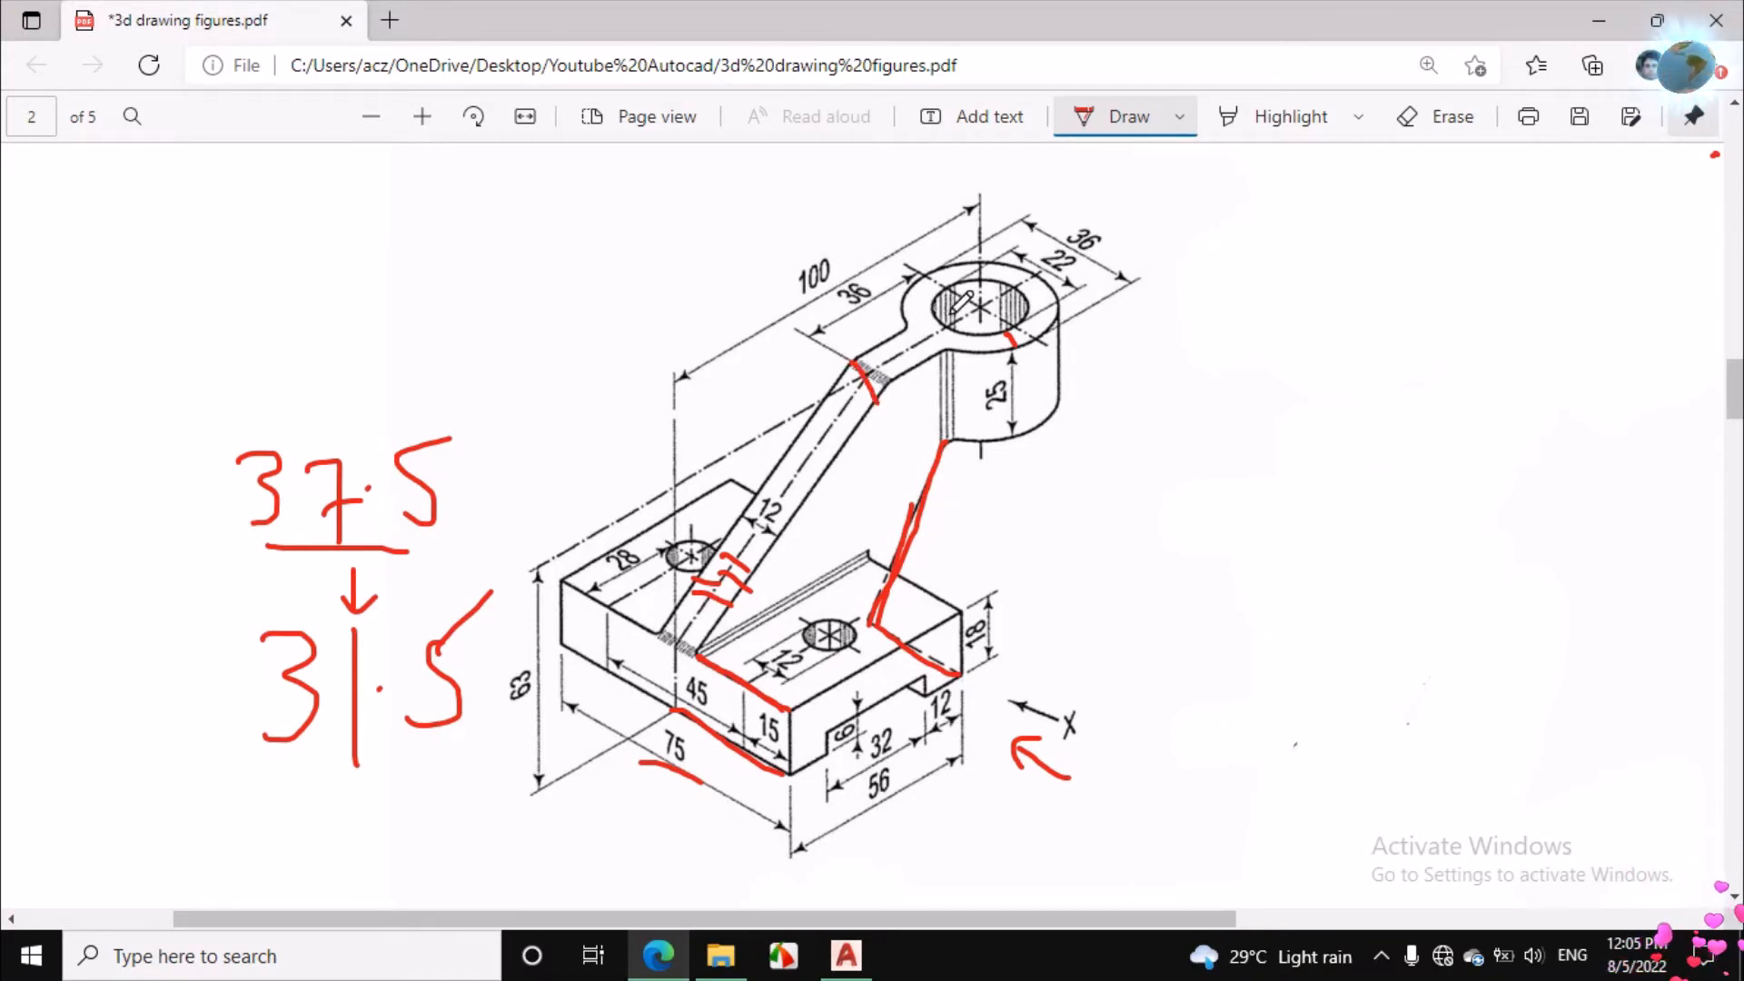
mouse_move(943, 303)
mouse_down()
mouse_move(963, 294)
mouse_move(993, 320)
mouse_move(886, 332)
mouse_move(845, 356)
mouse_move(859, 343)
mouse_move(886, 377)
mouse_move(885, 296)
mouse_up()
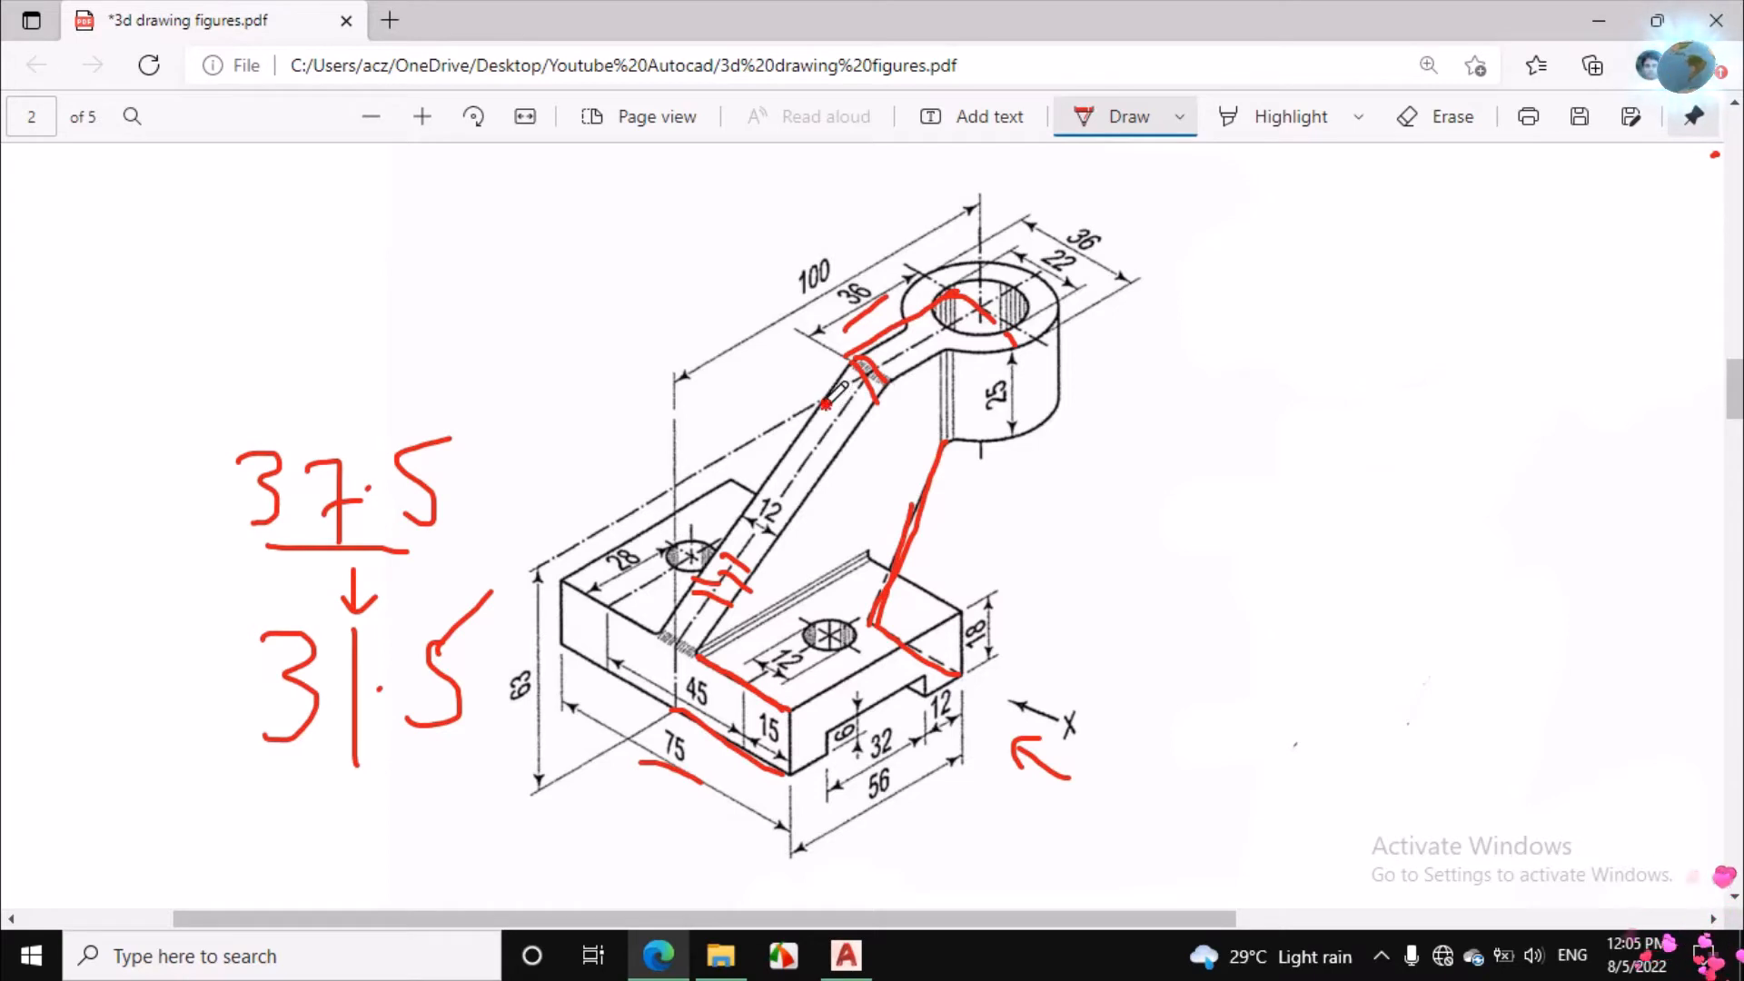
drag(826, 402, 854, 431)
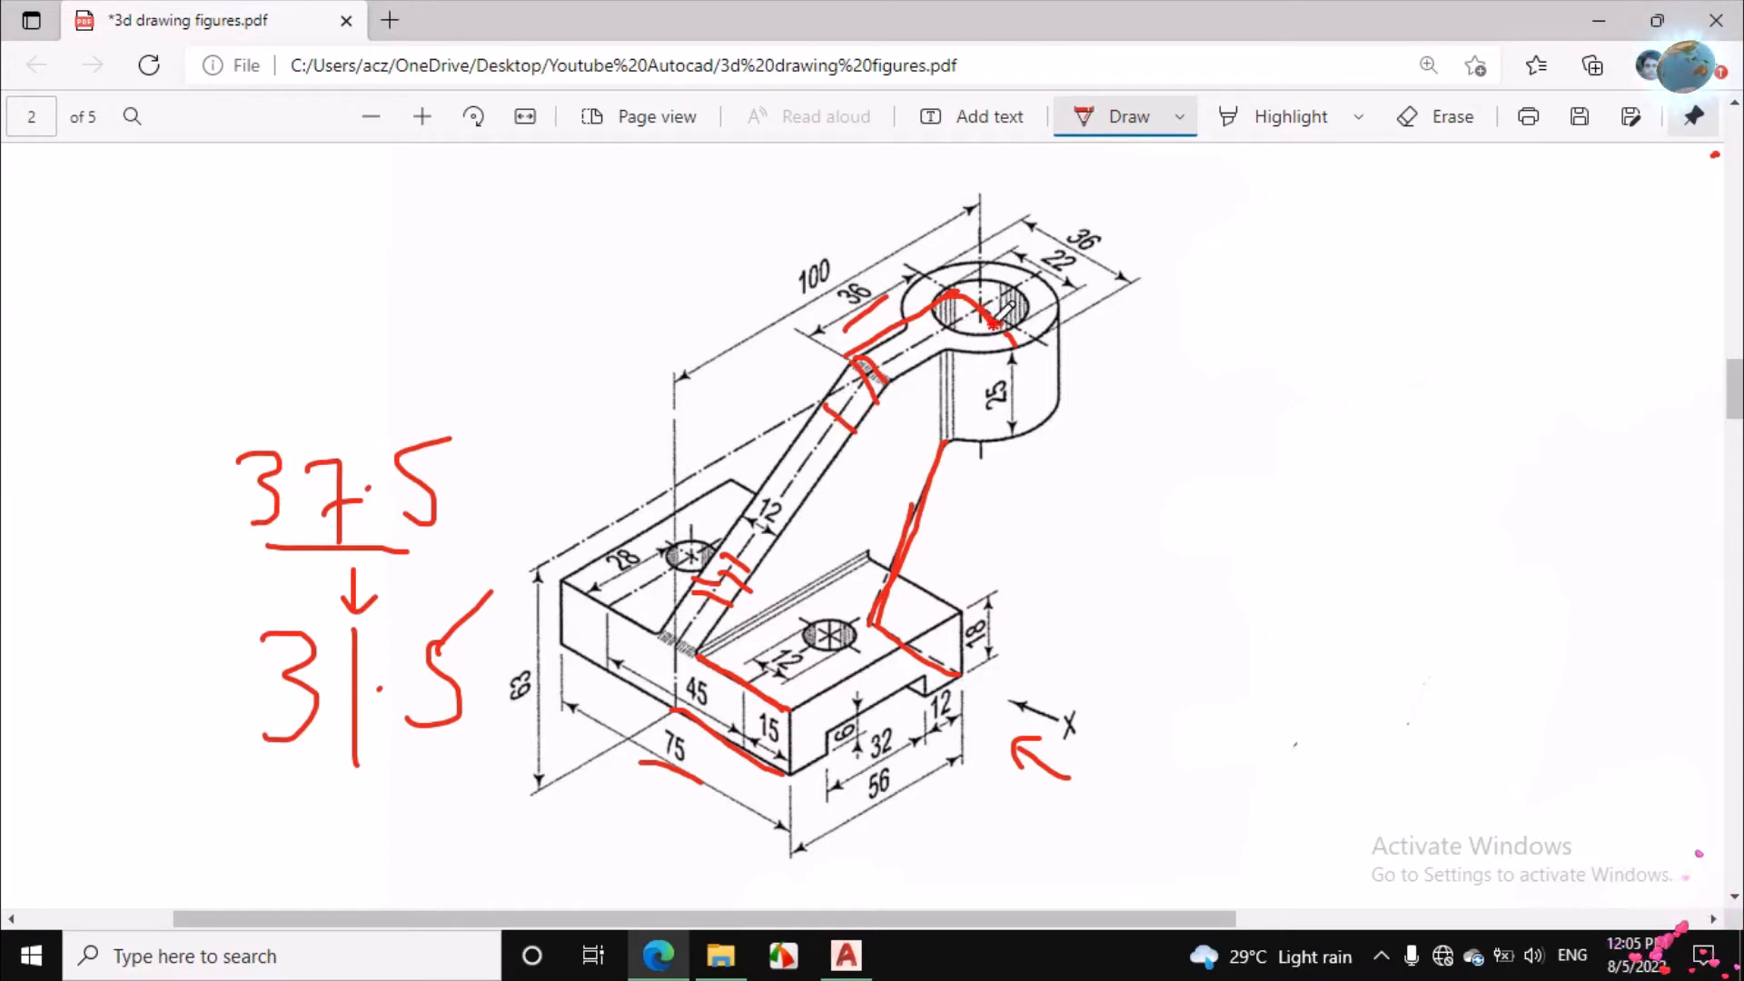
drag(994, 322, 877, 380)
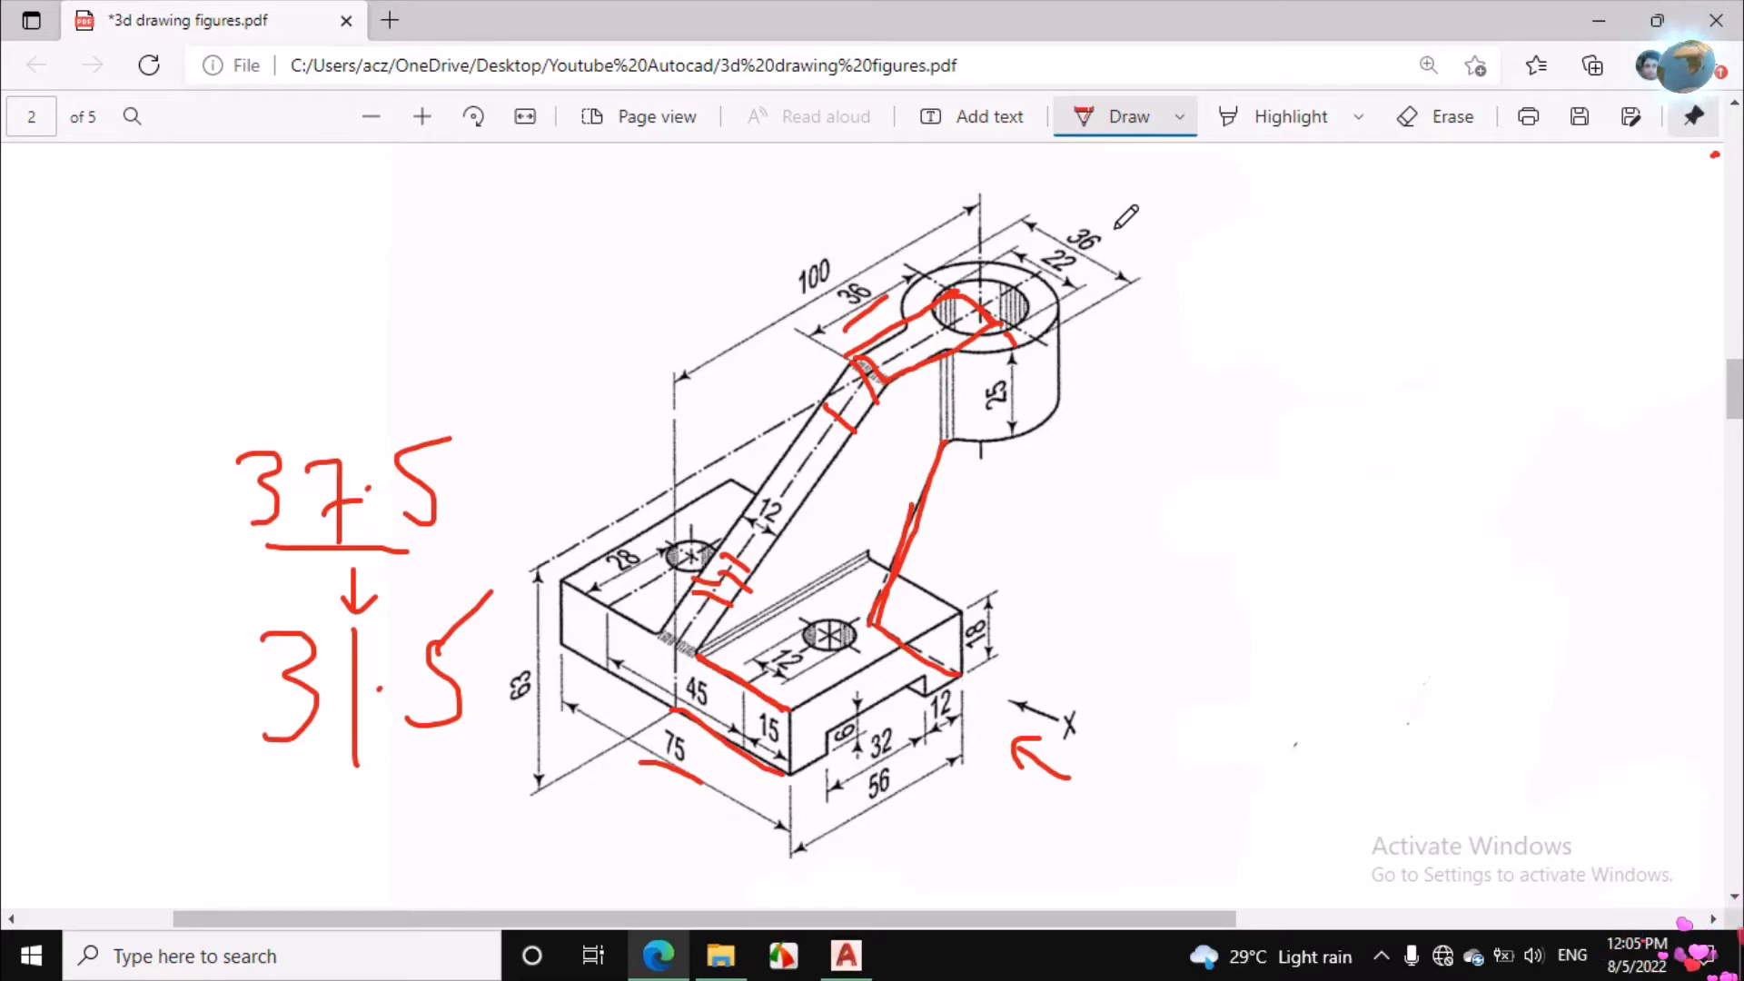
Step: In AutoCAD, draw a line across the boss's top face through its centre, from rim to rim, and end the command
click(869, 956)
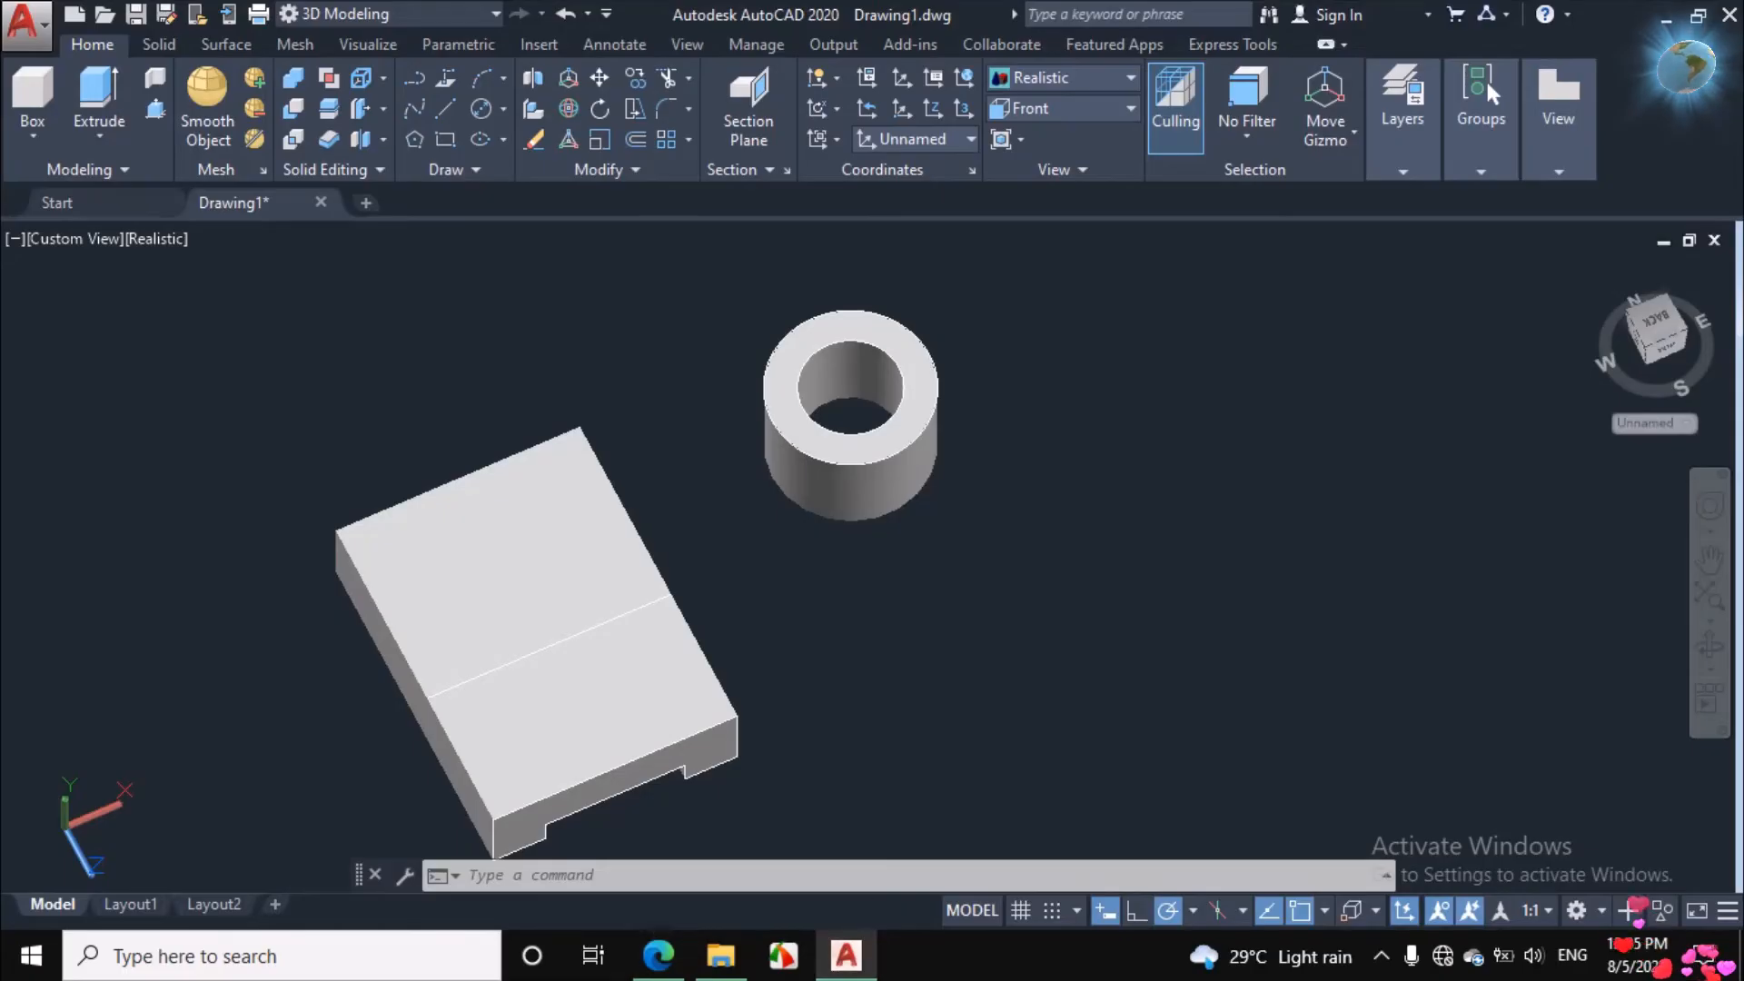
click(445, 111)
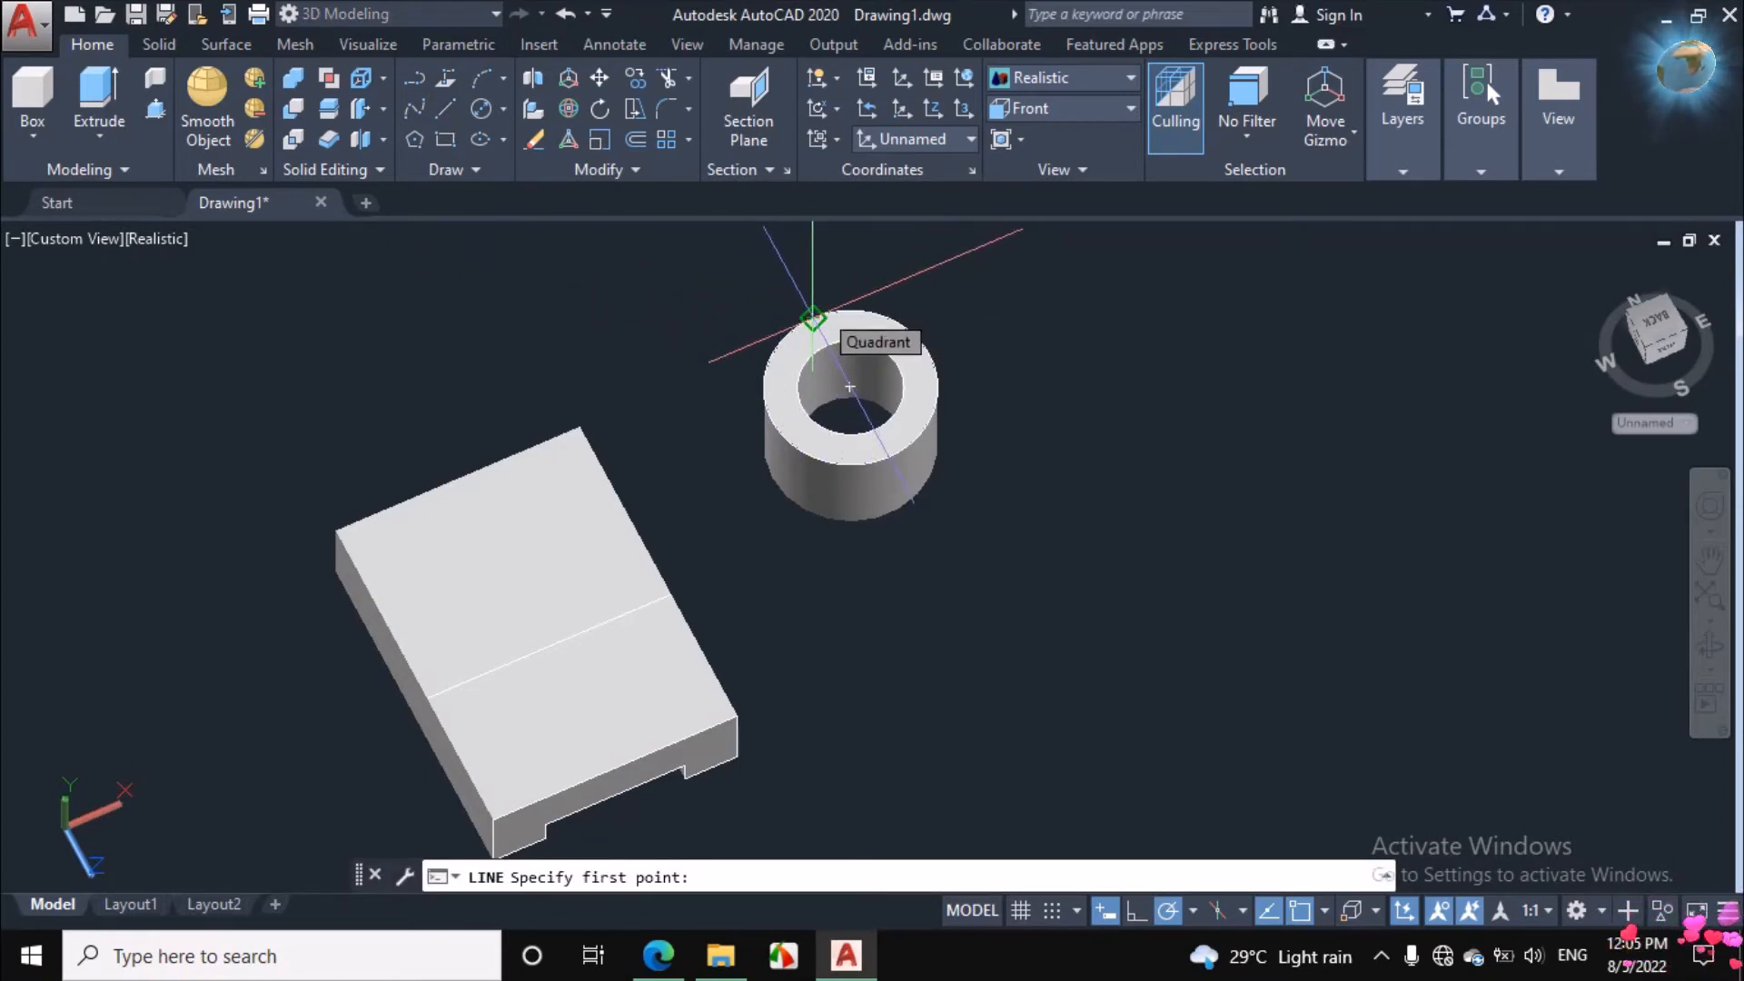
scroll(850, 387, up, 3)
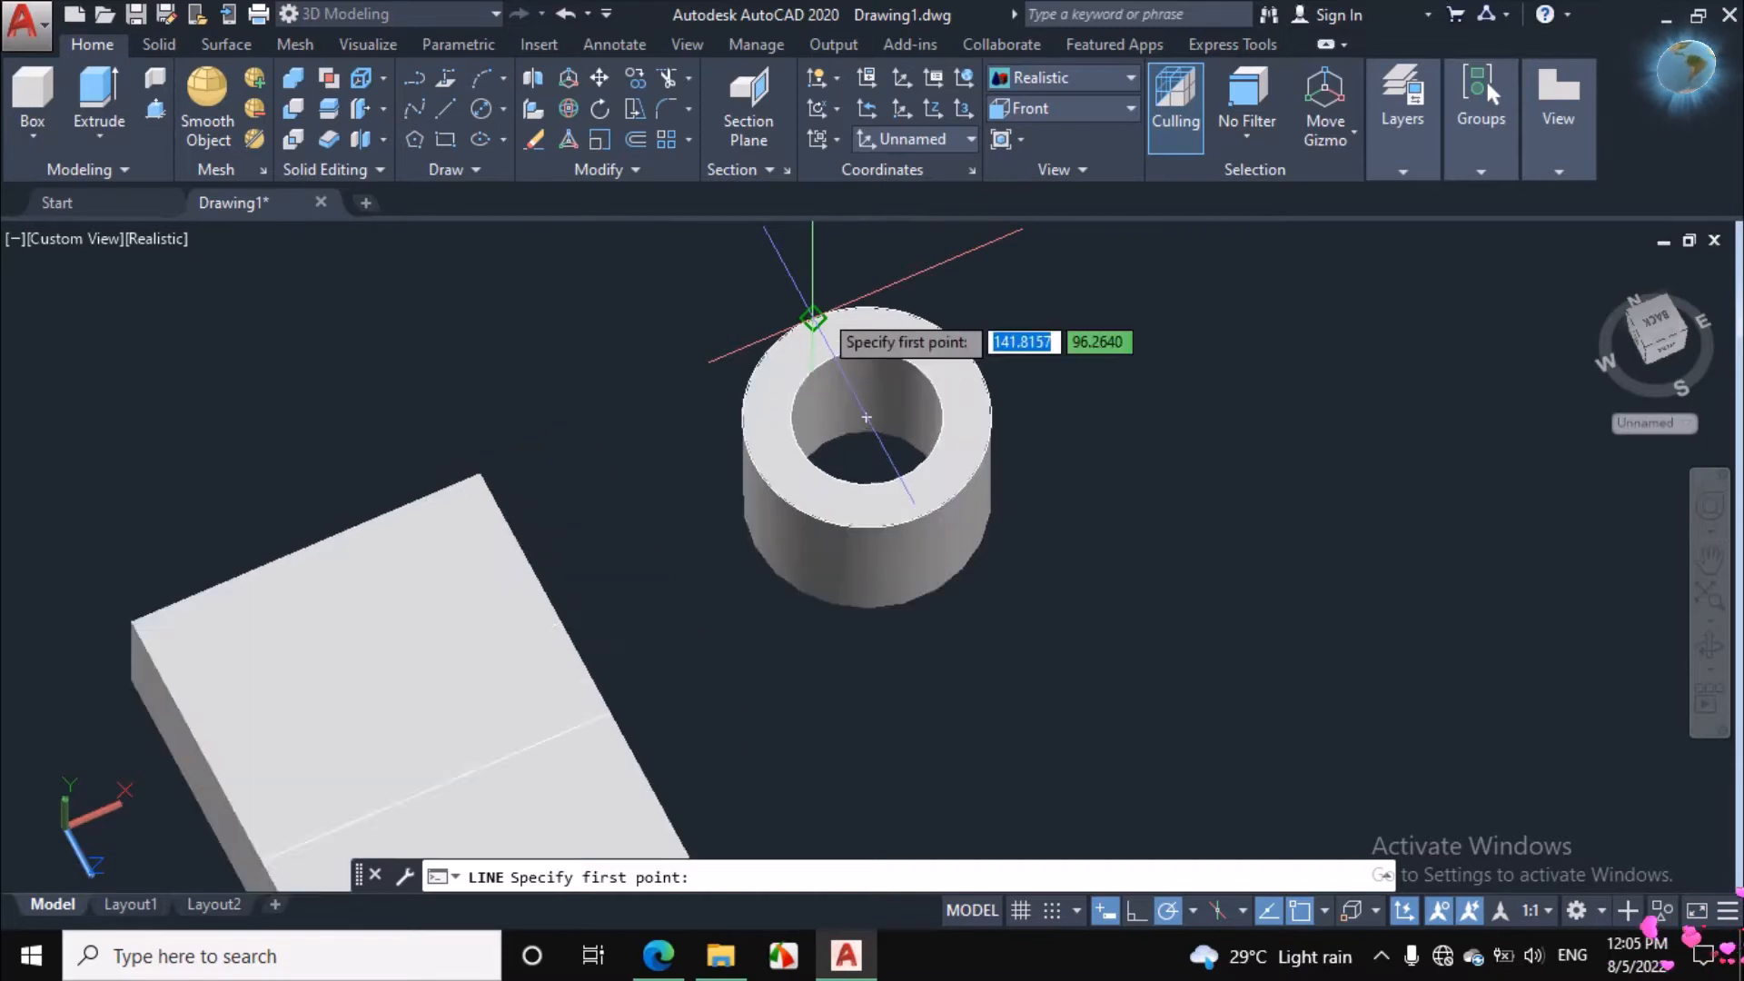
click(813, 318)
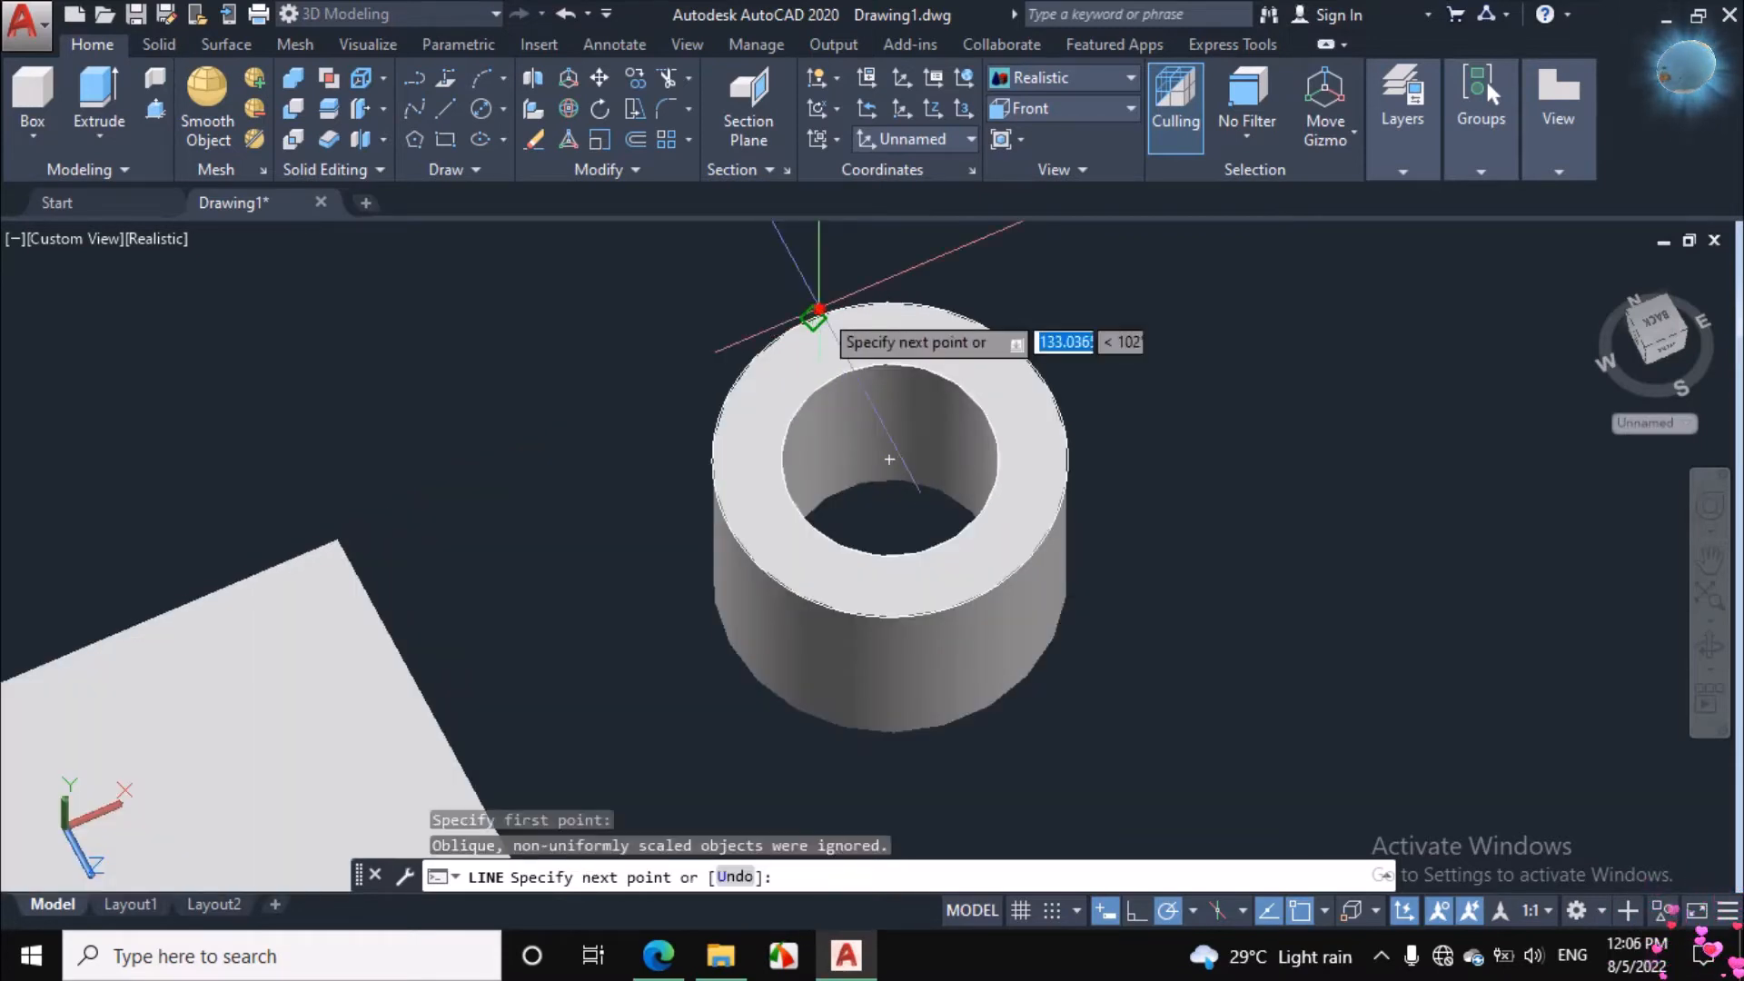
click(967, 601)
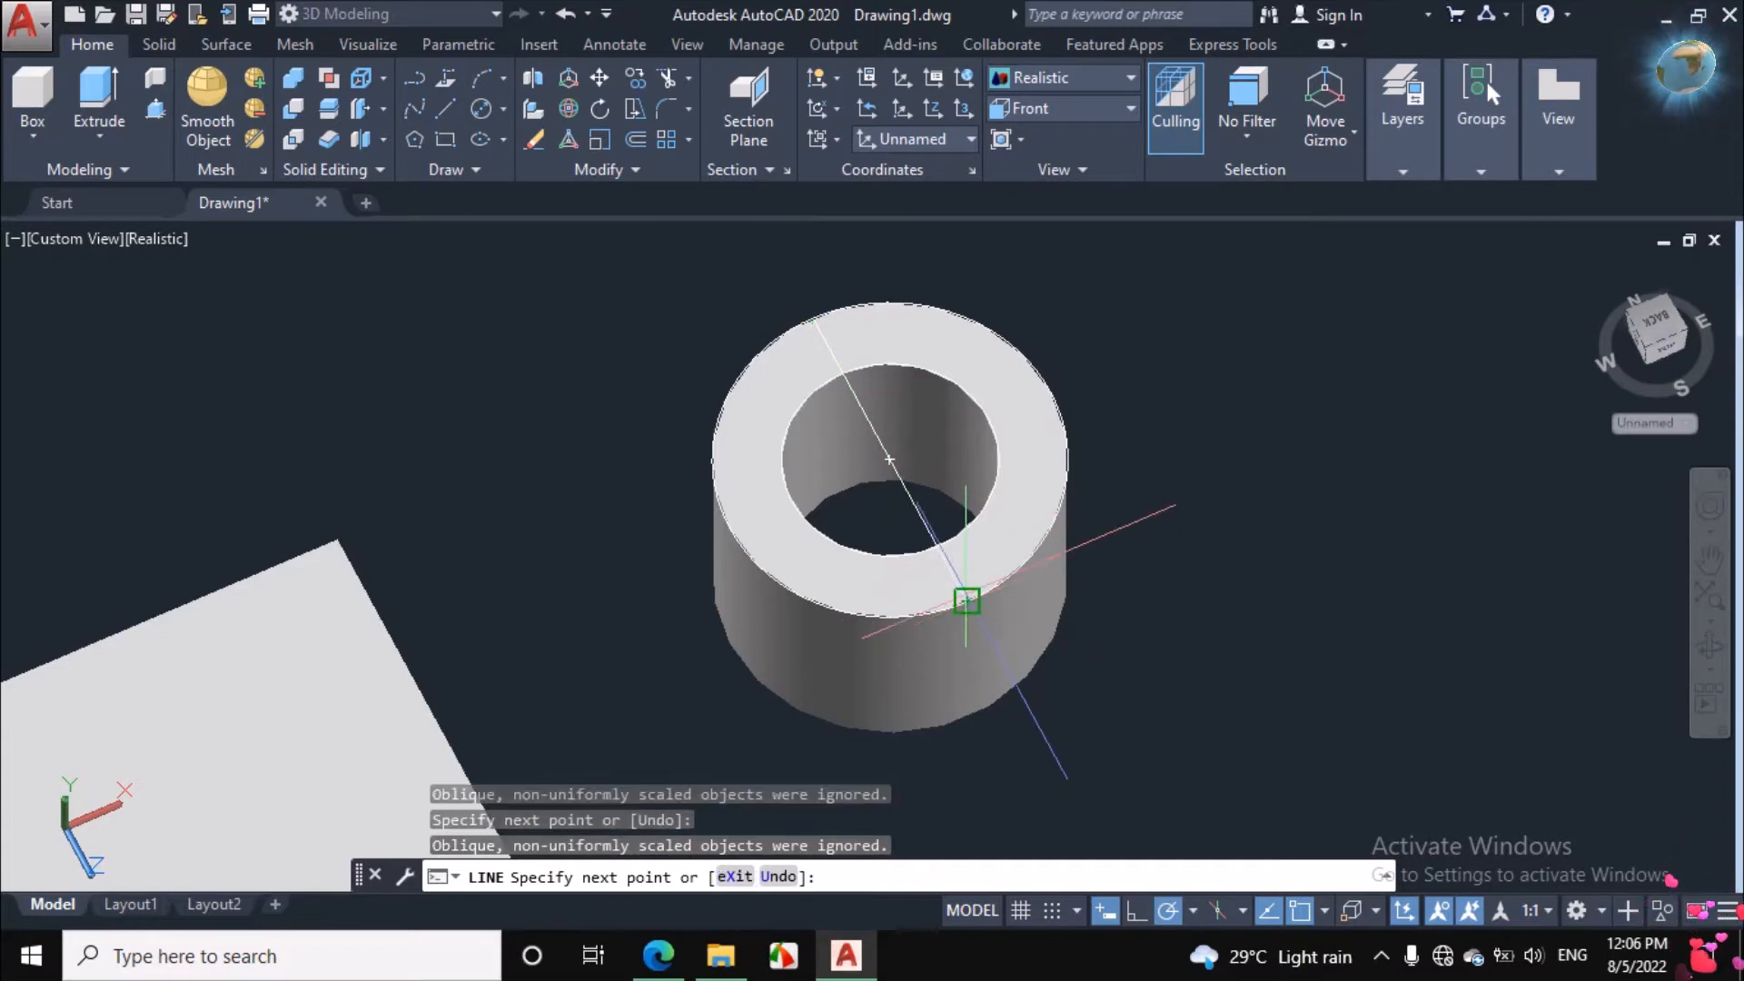
scroll(967, 601, down, 4)
right_click(1098, 373)
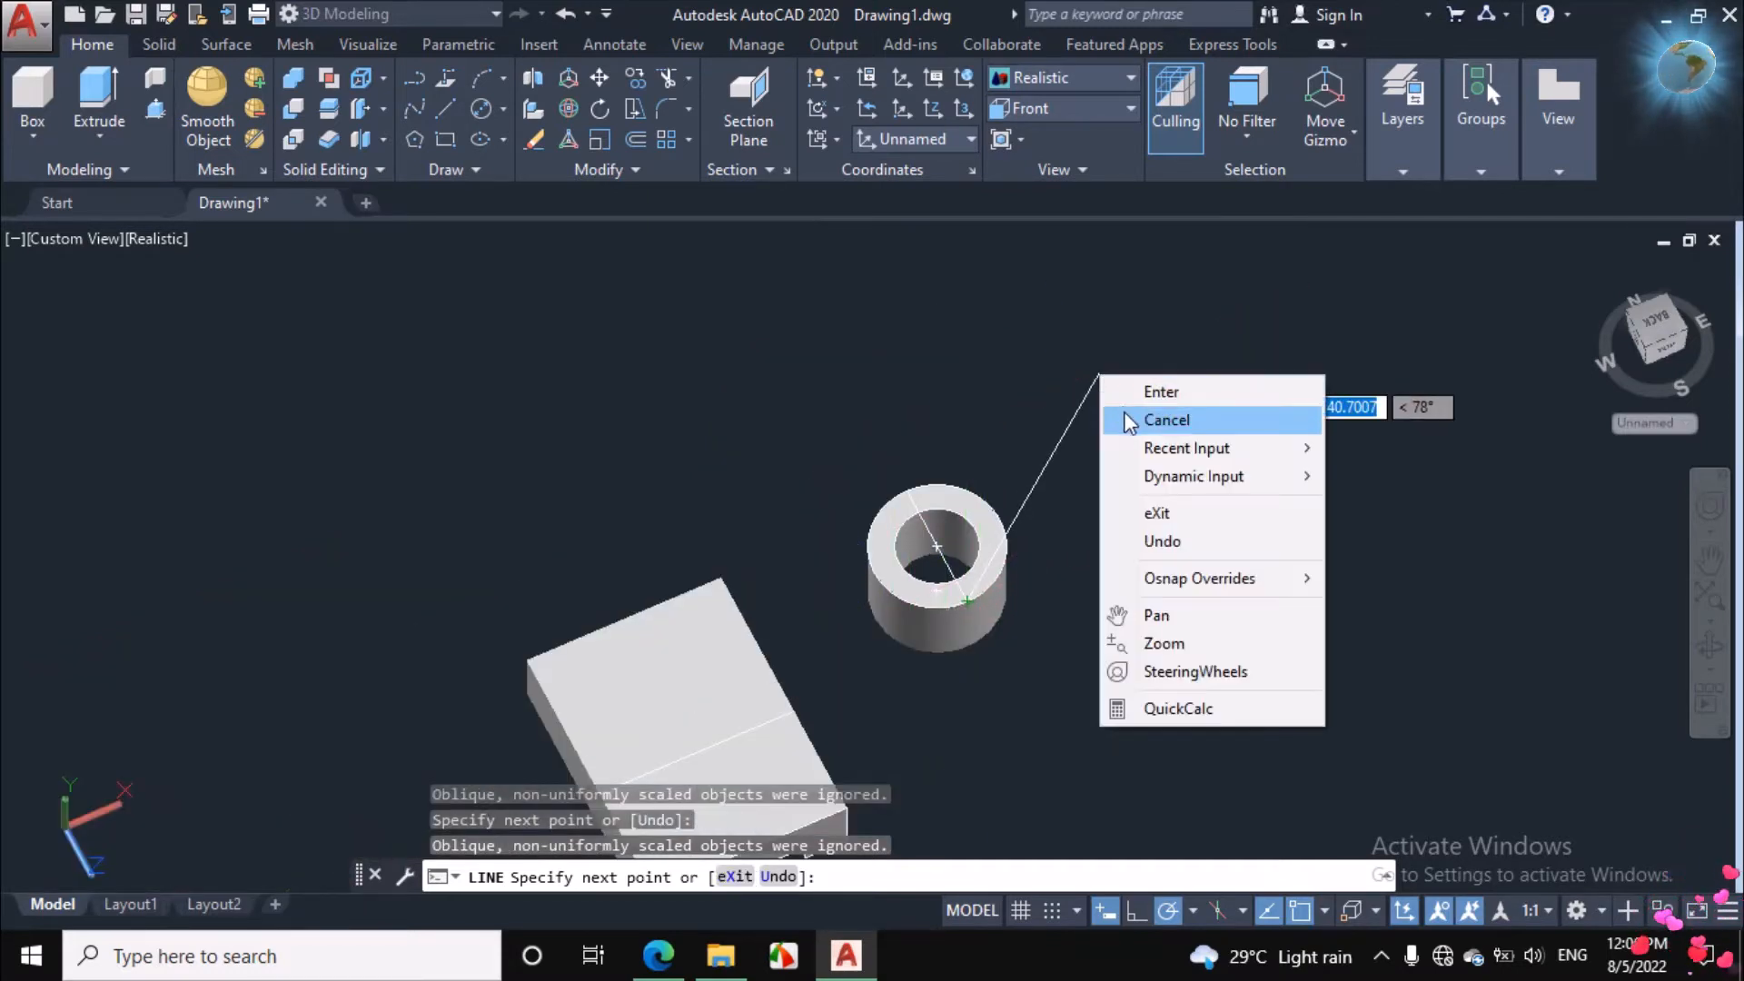
click(1126, 417)
Step: Start a new line at the midpoint of the boss's diameter line and run it 6 along that line towards the front
click(1706, 656)
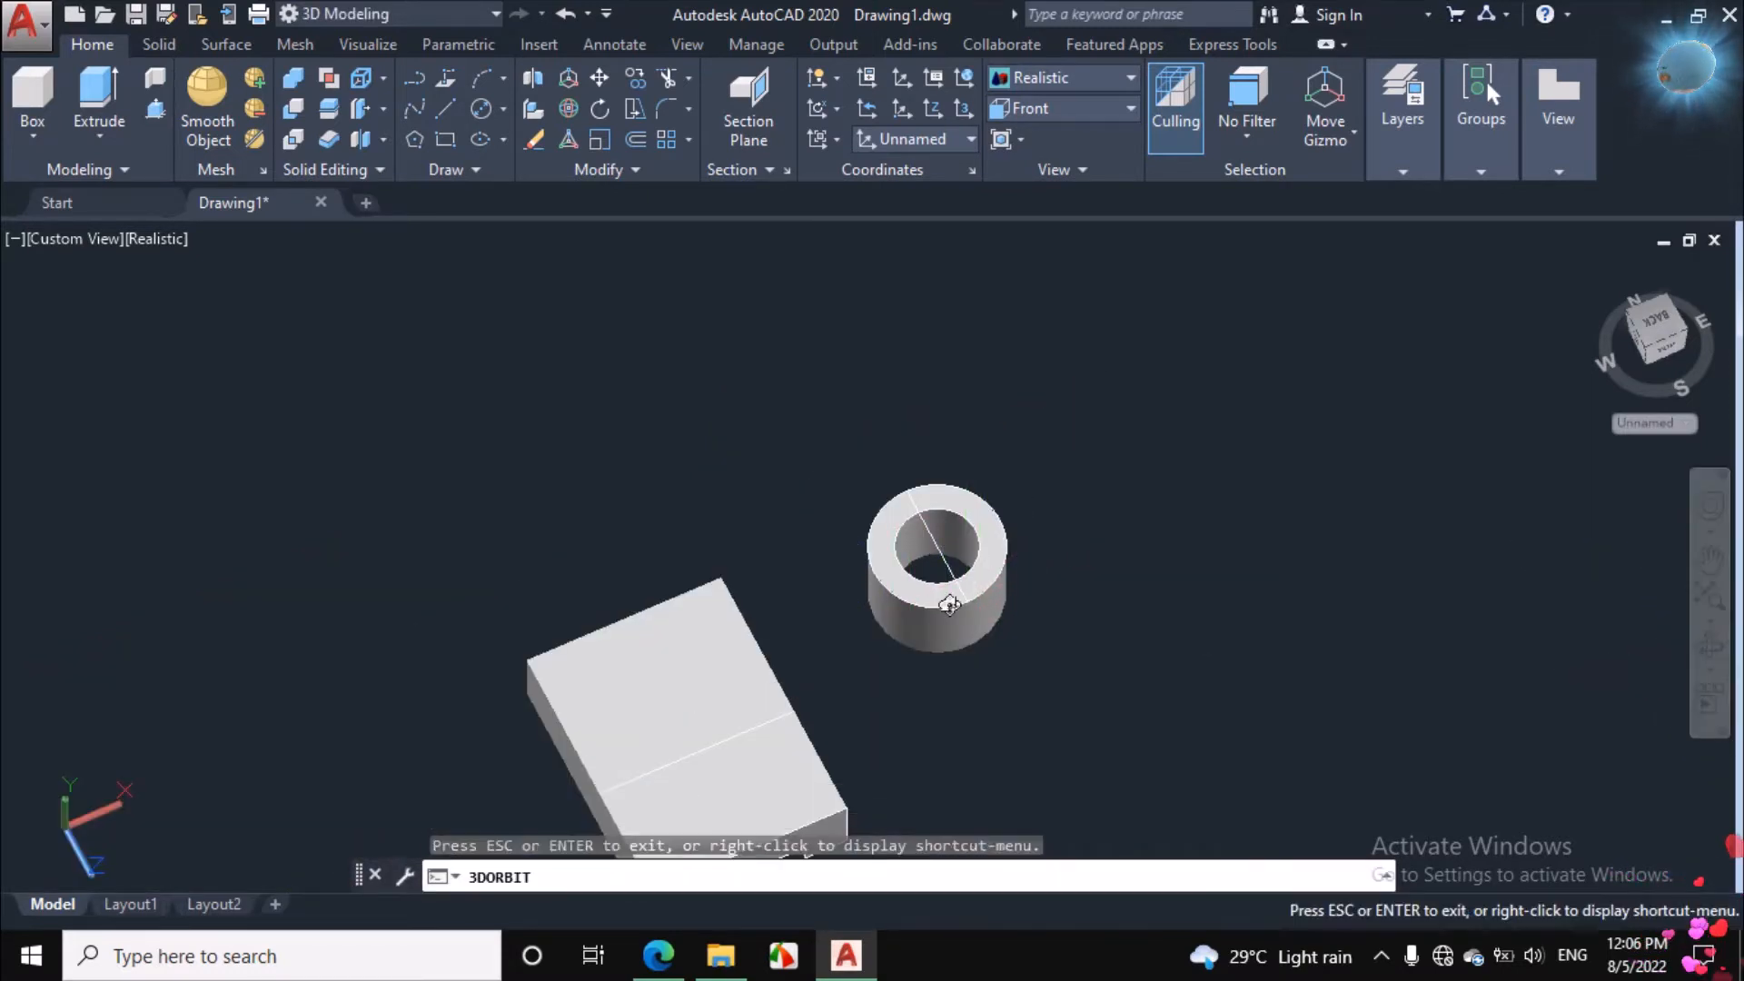
drag(945, 595, 994, 555)
scroll(902, 507, up, 3)
right_click(990, 335)
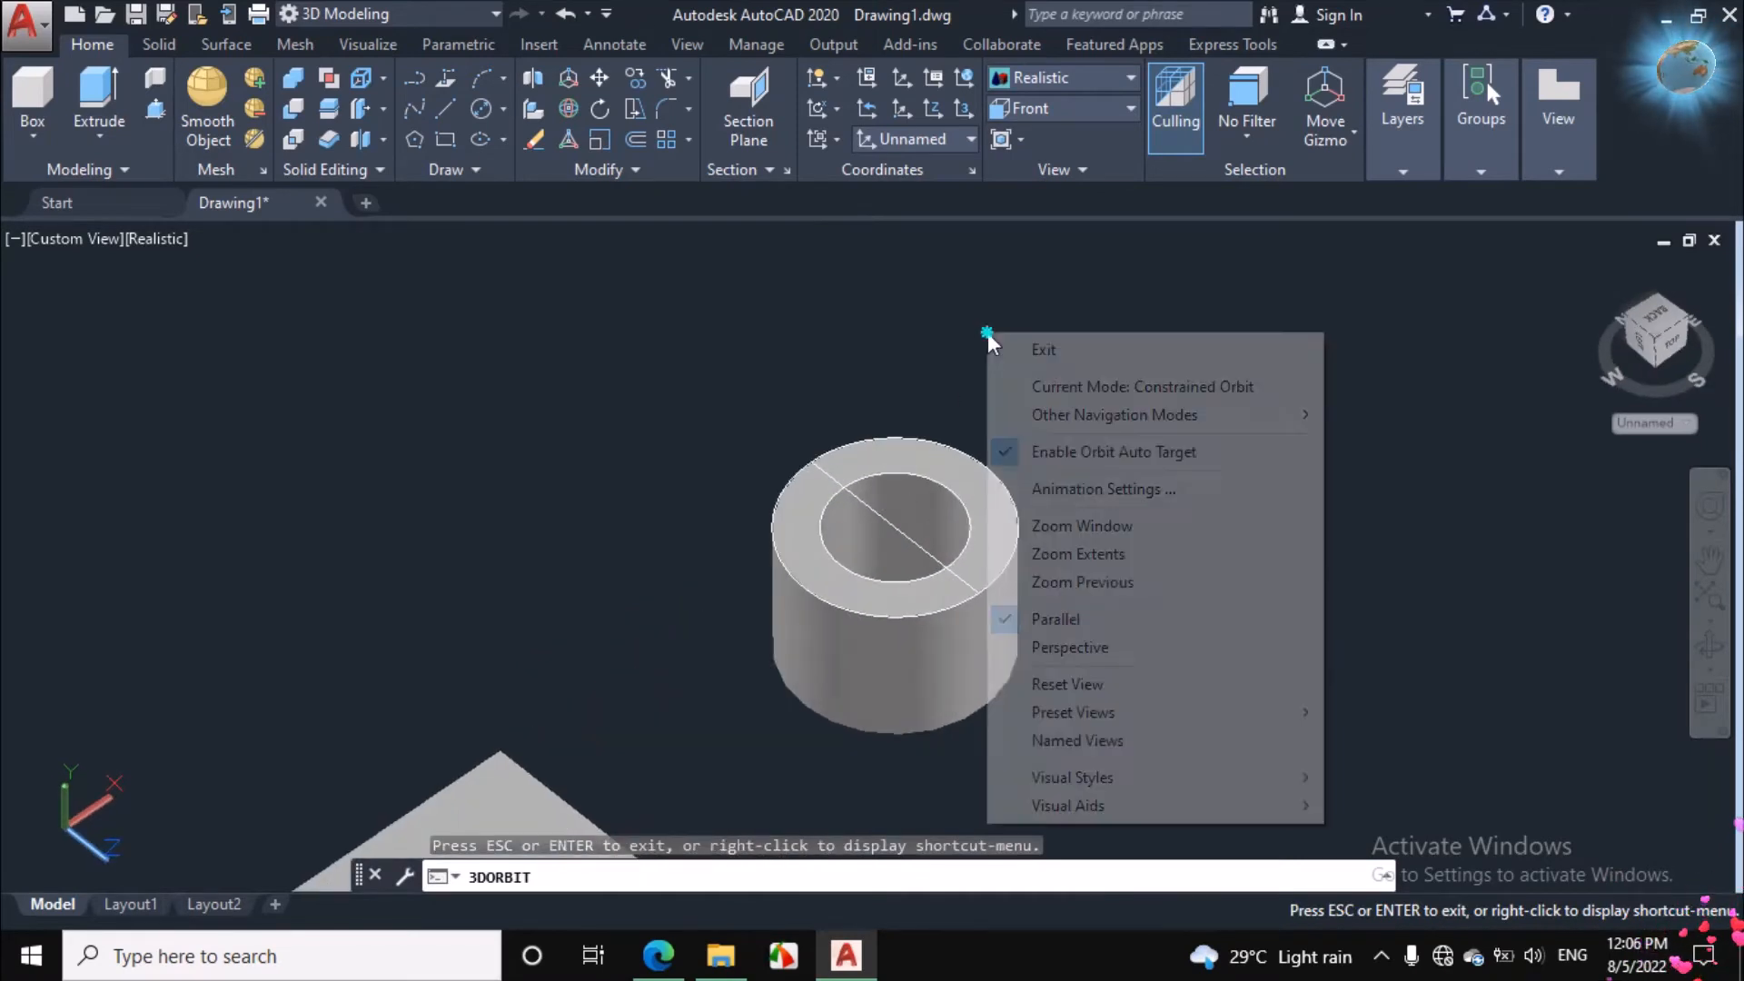
click(1052, 349)
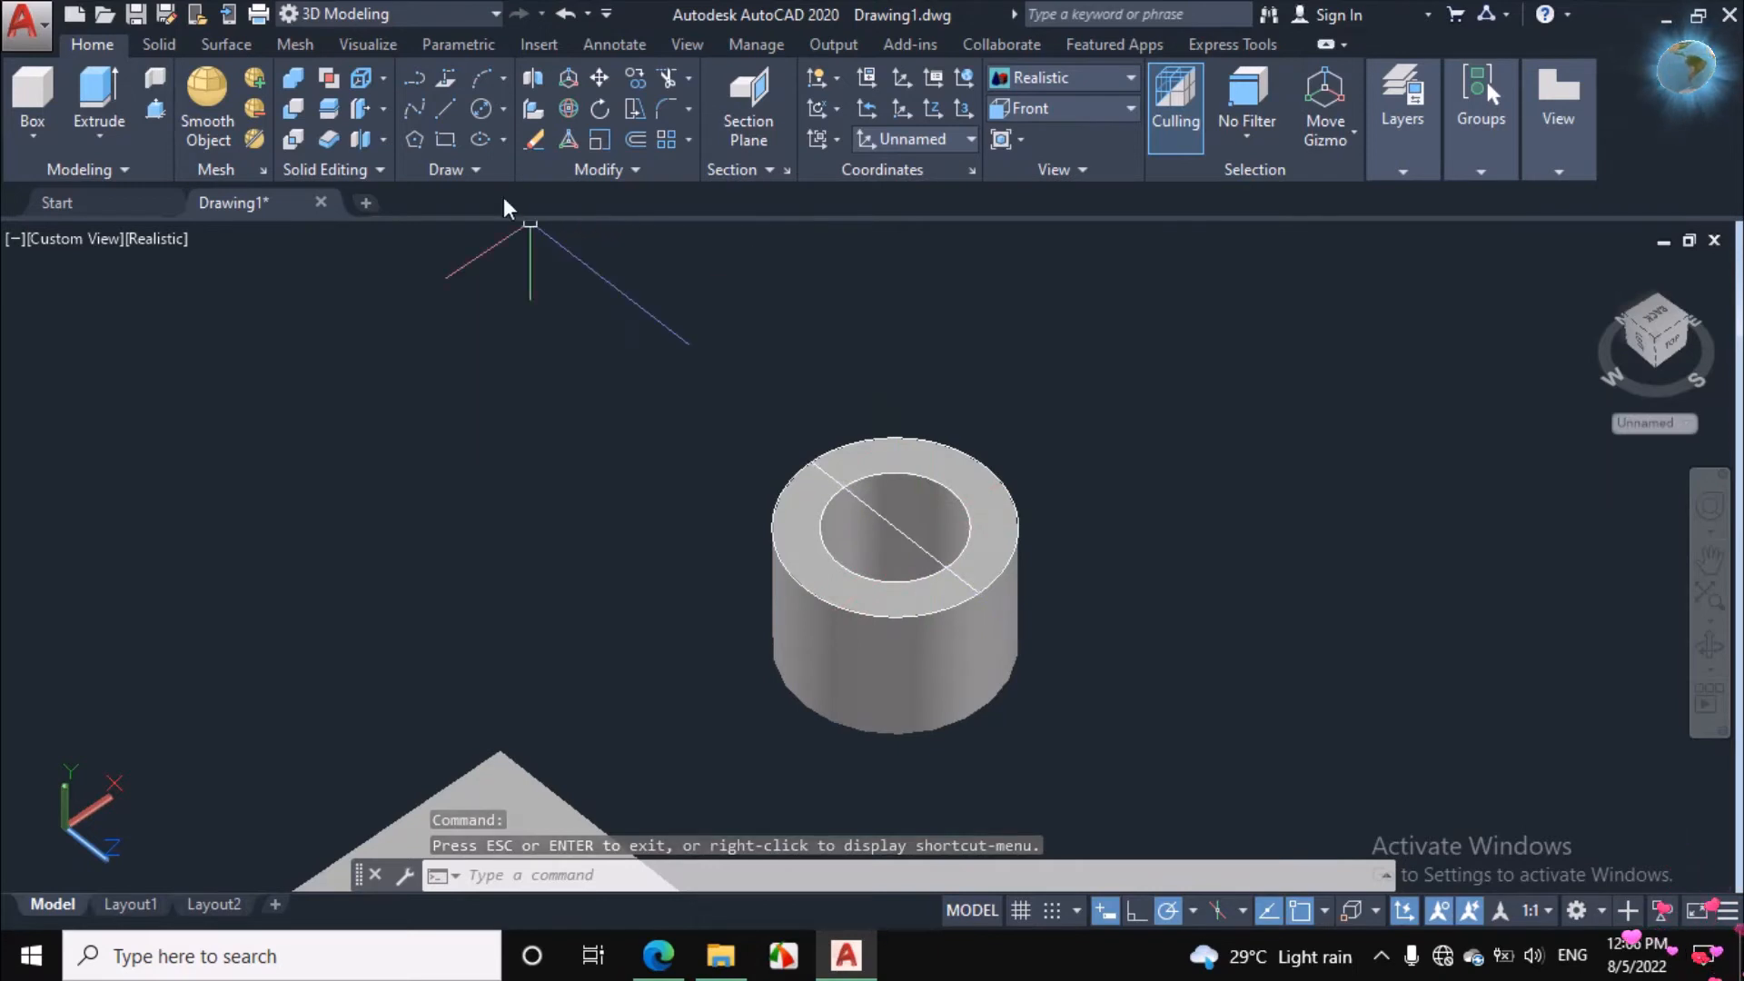
click(447, 110)
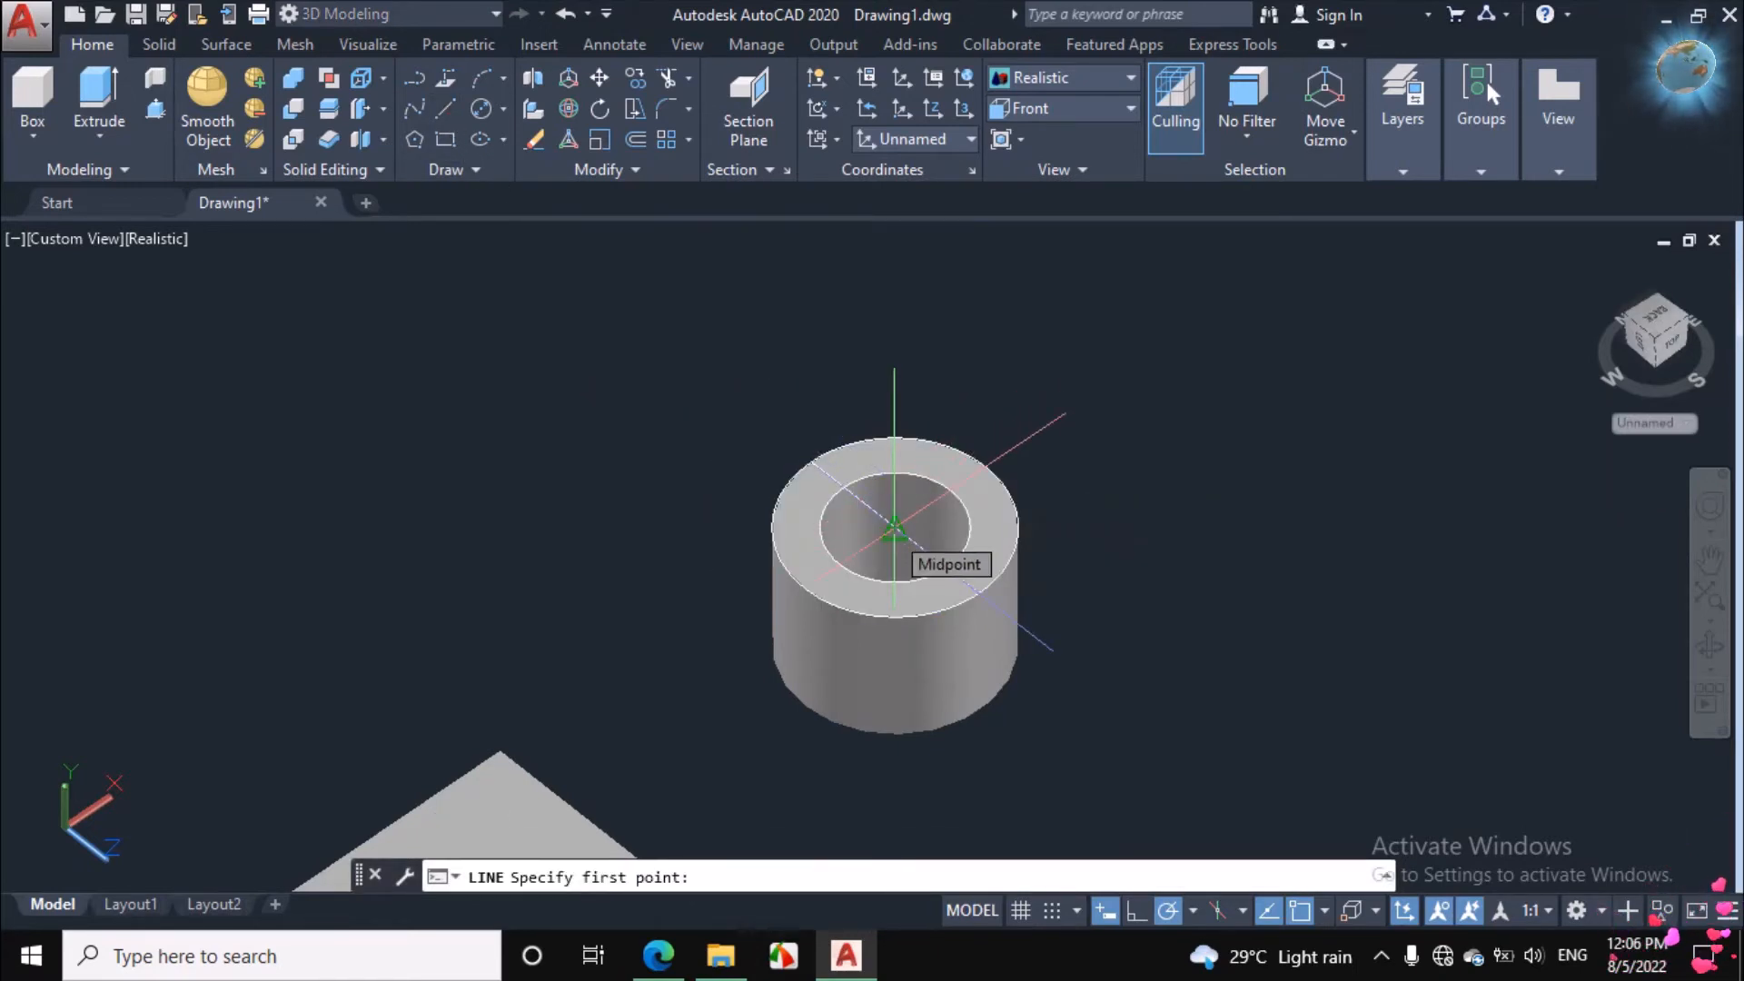
click(895, 529)
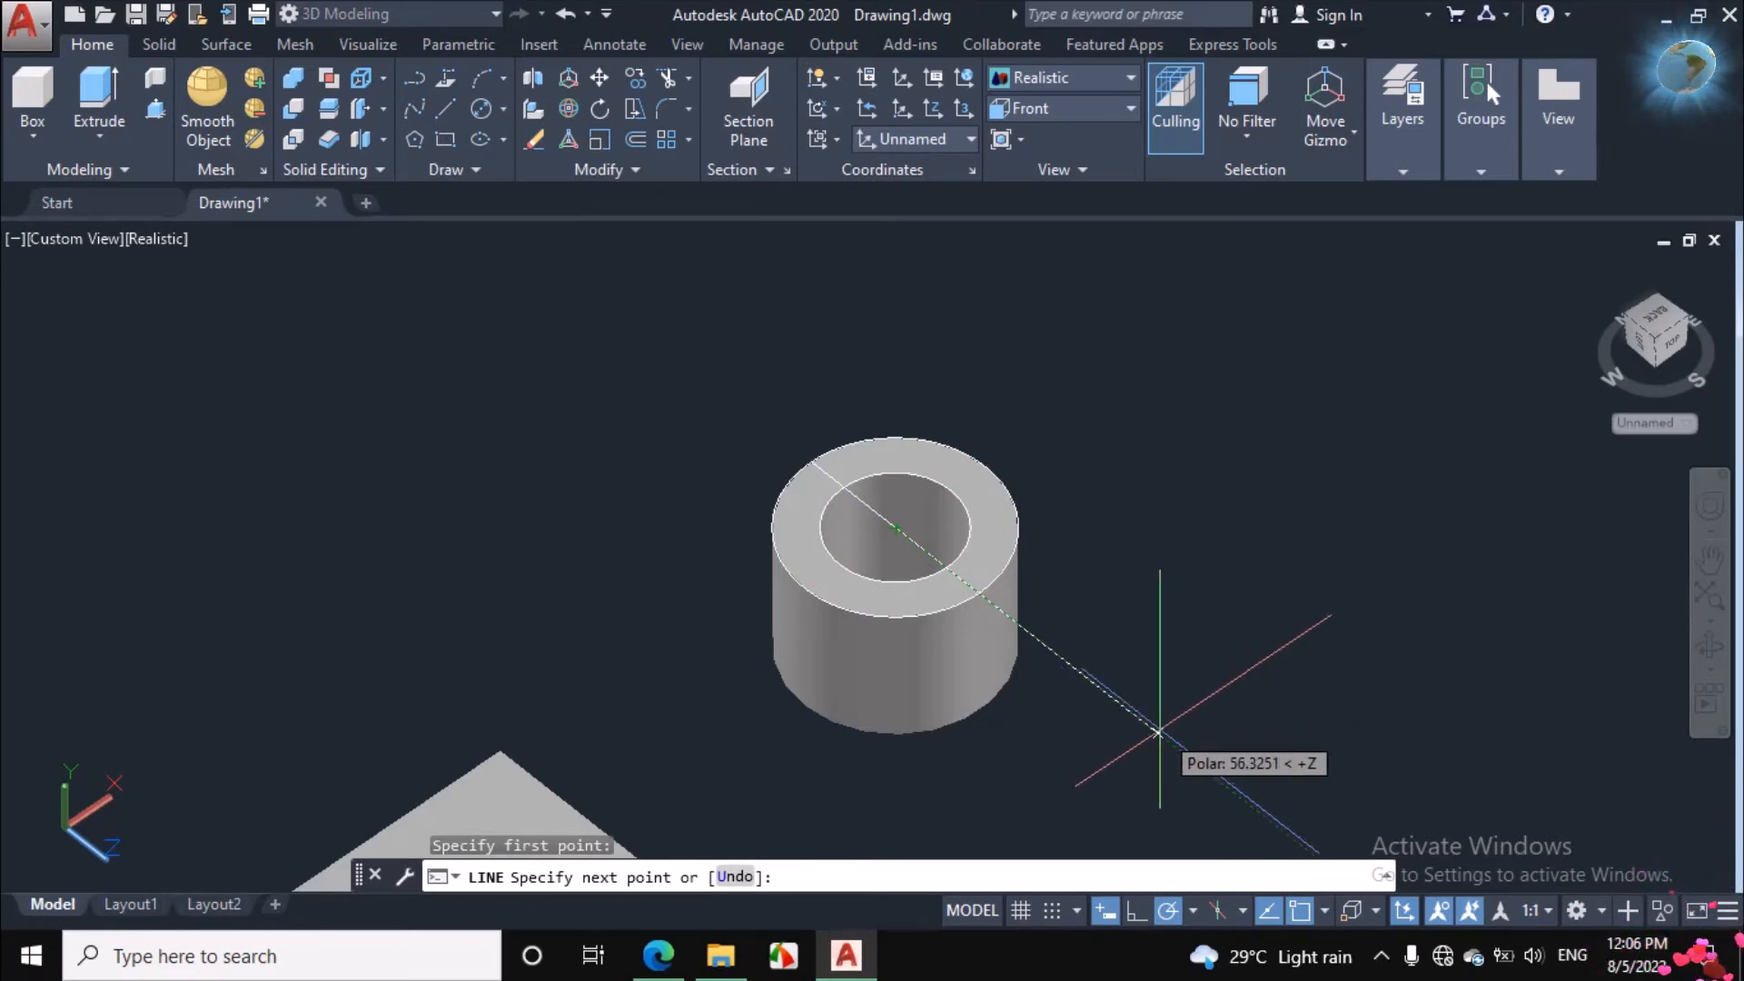
text(6)
key(Return)
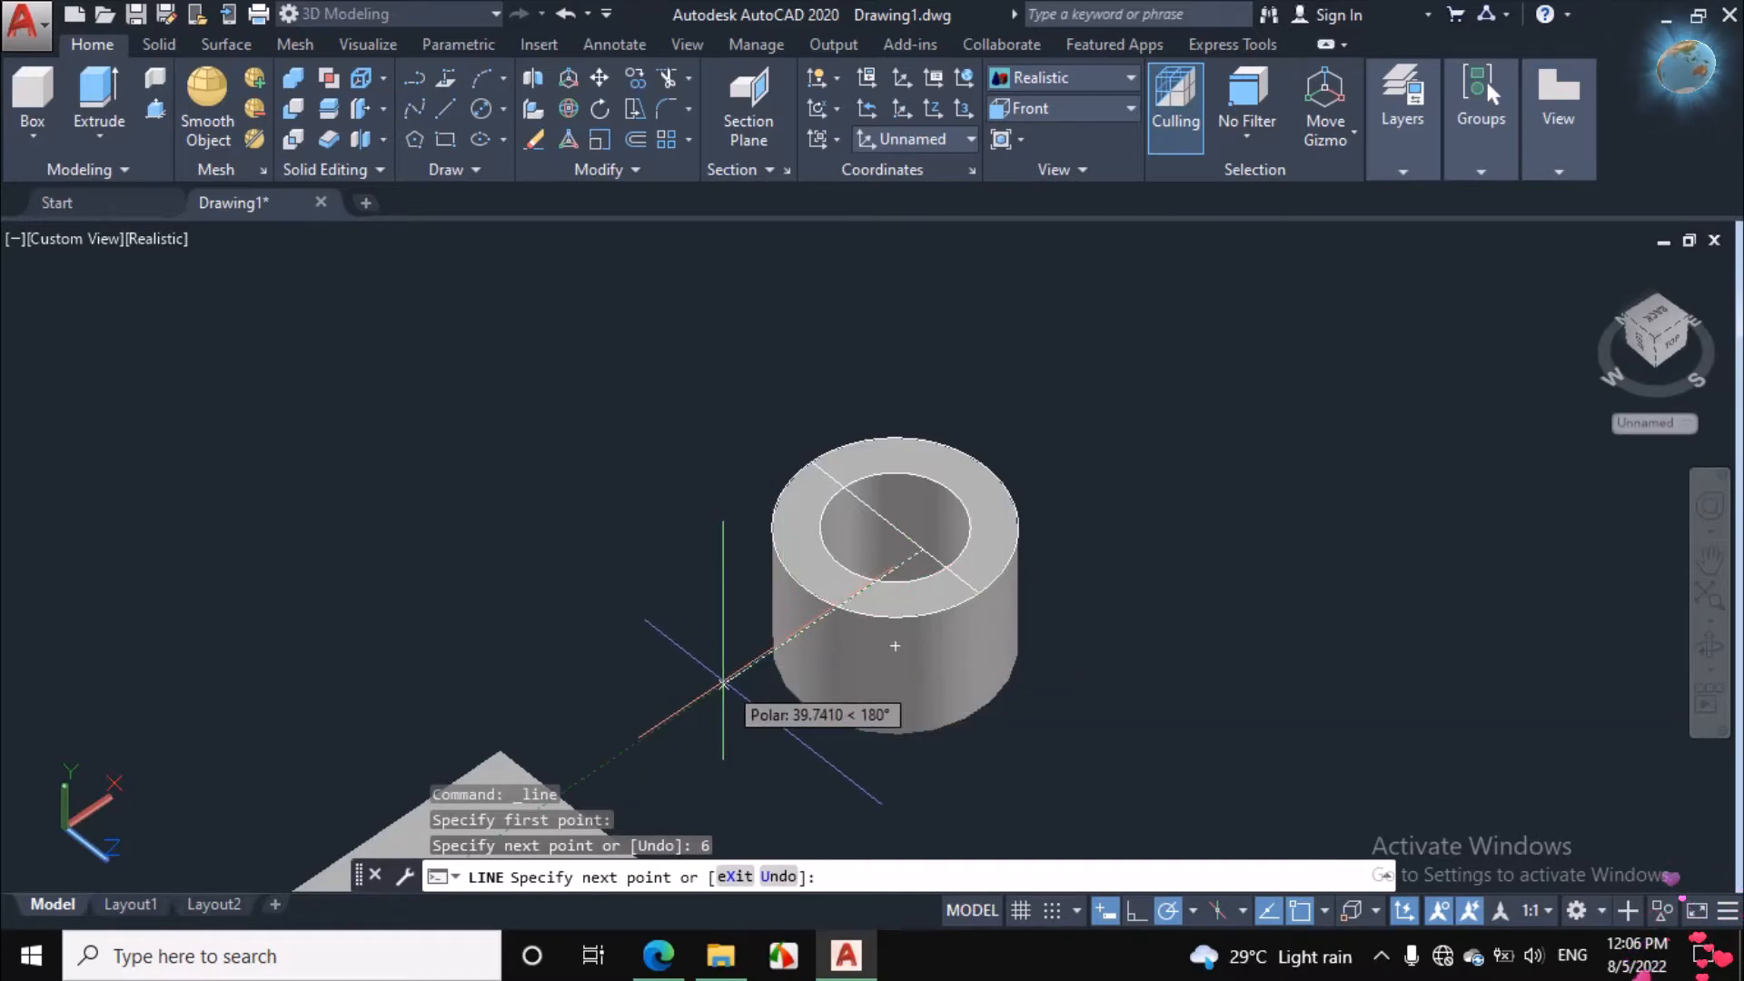
Step: Check the arm's length in the PDF figure, continue the line 36 outward at right angles past the boss's rim, and end the command
click(659, 956)
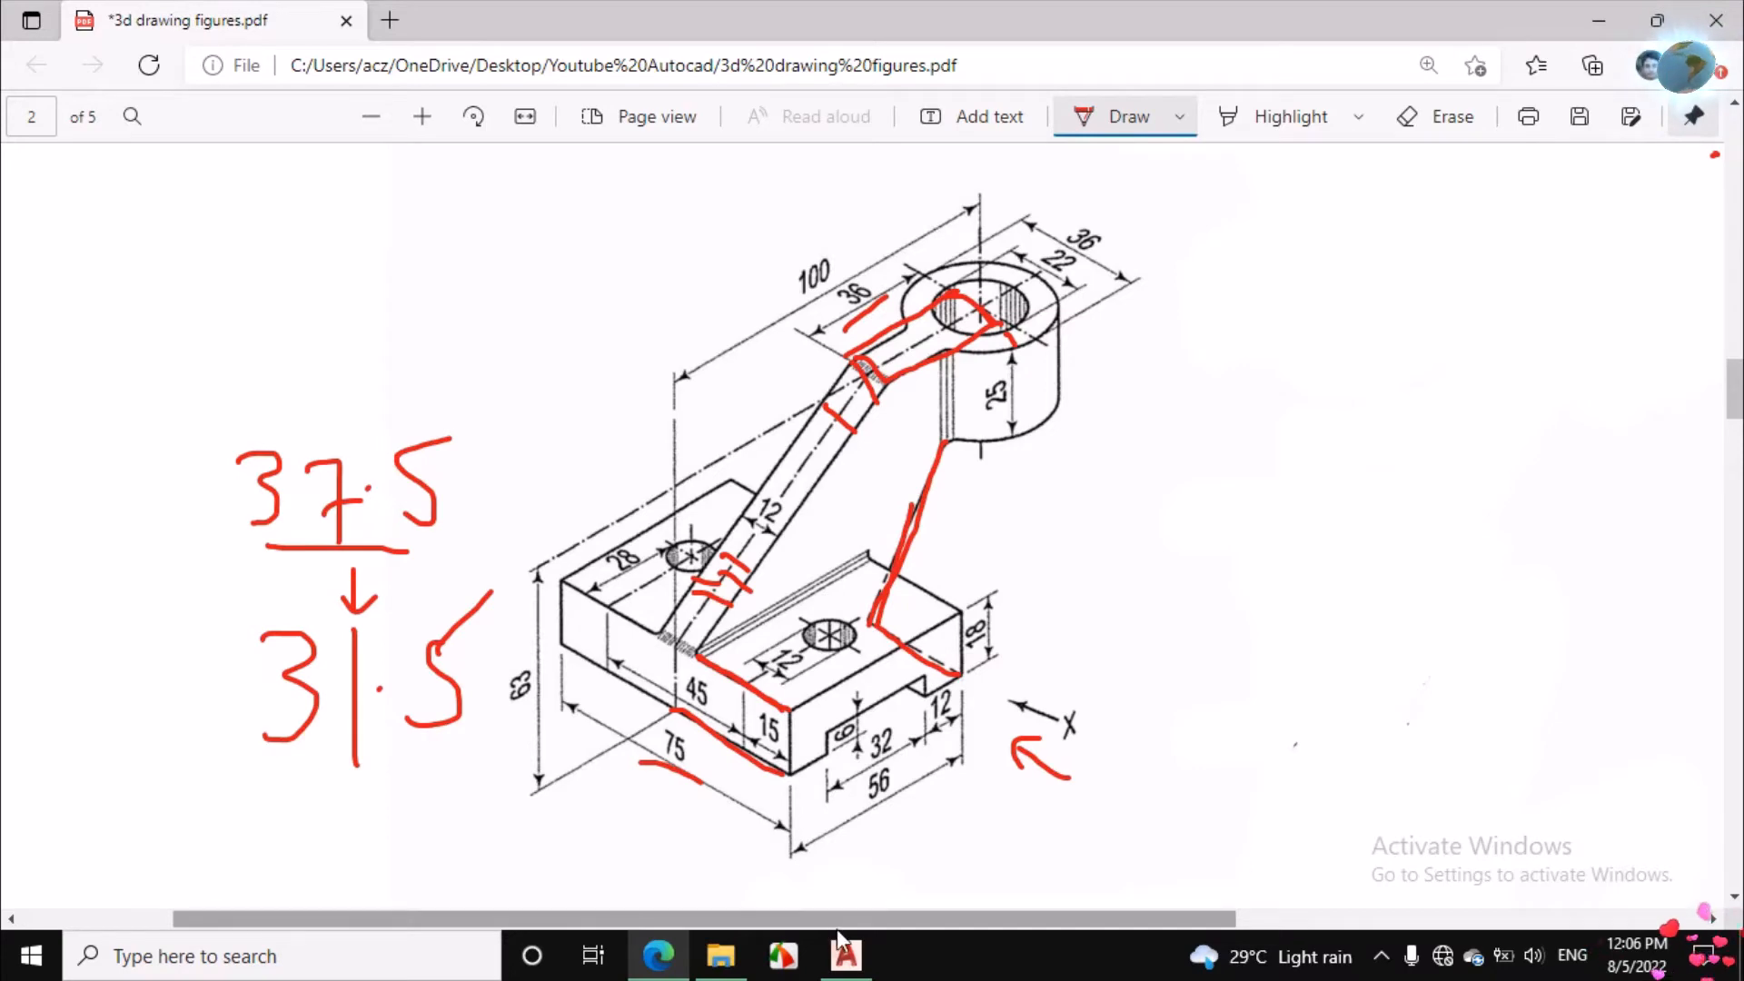
click(846, 956)
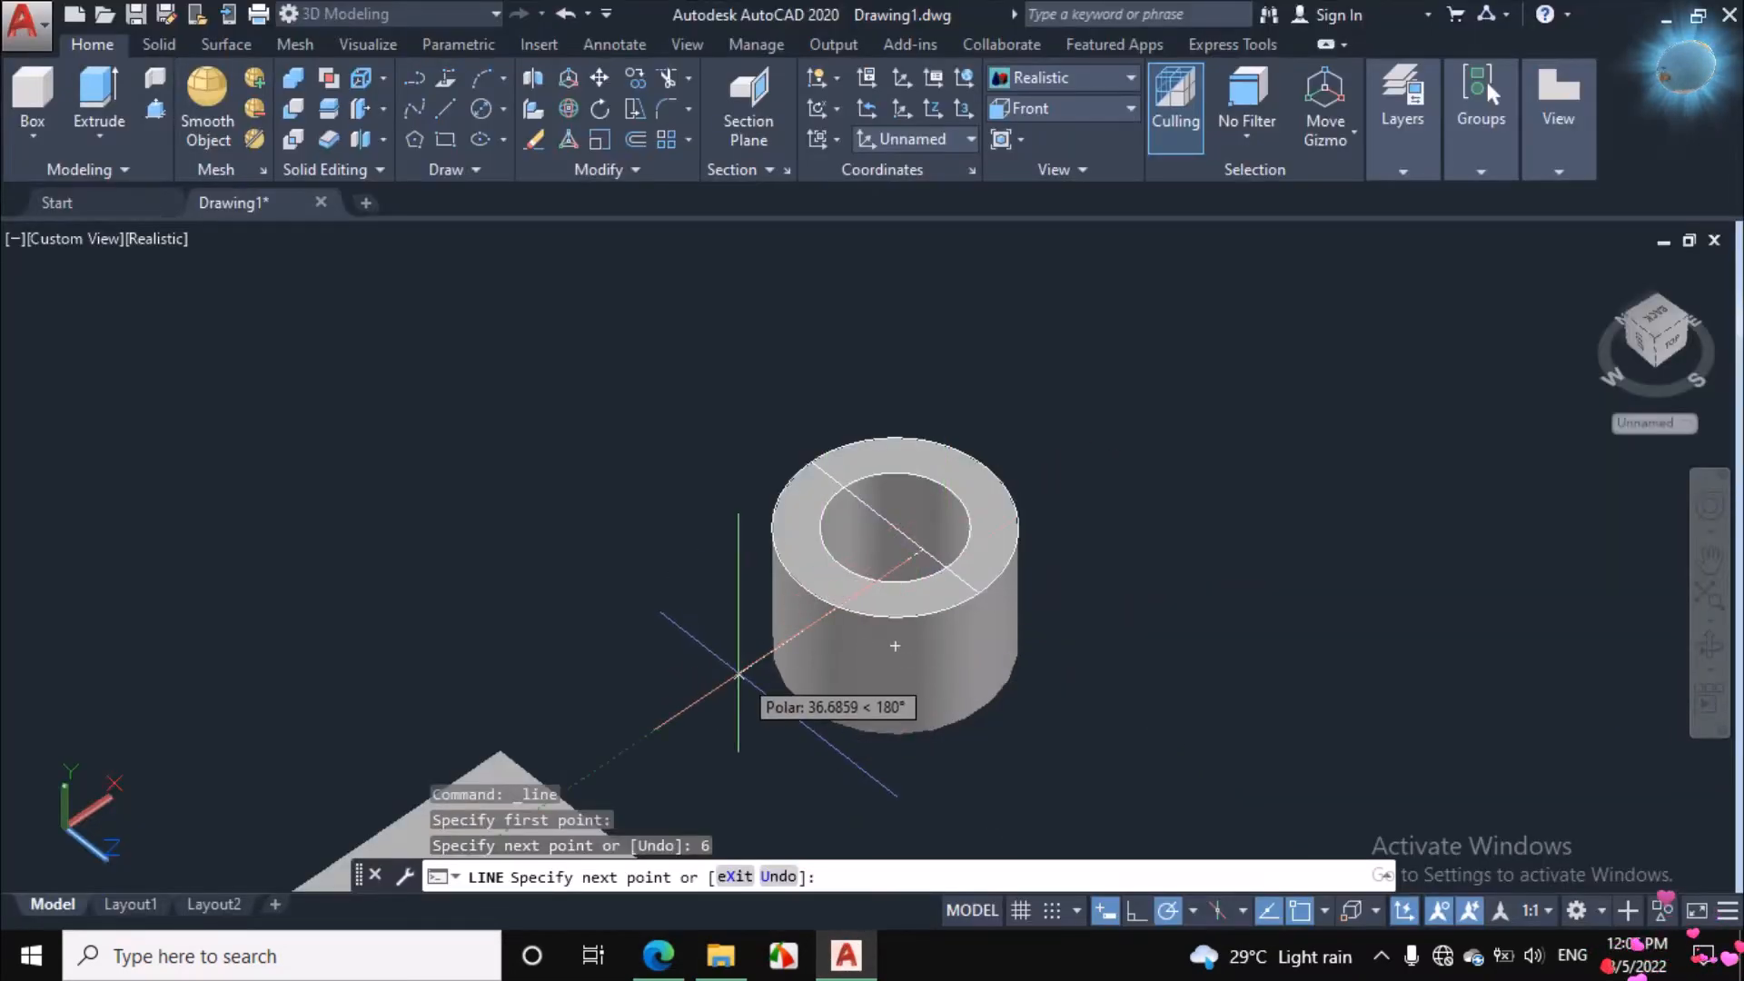
text(36)
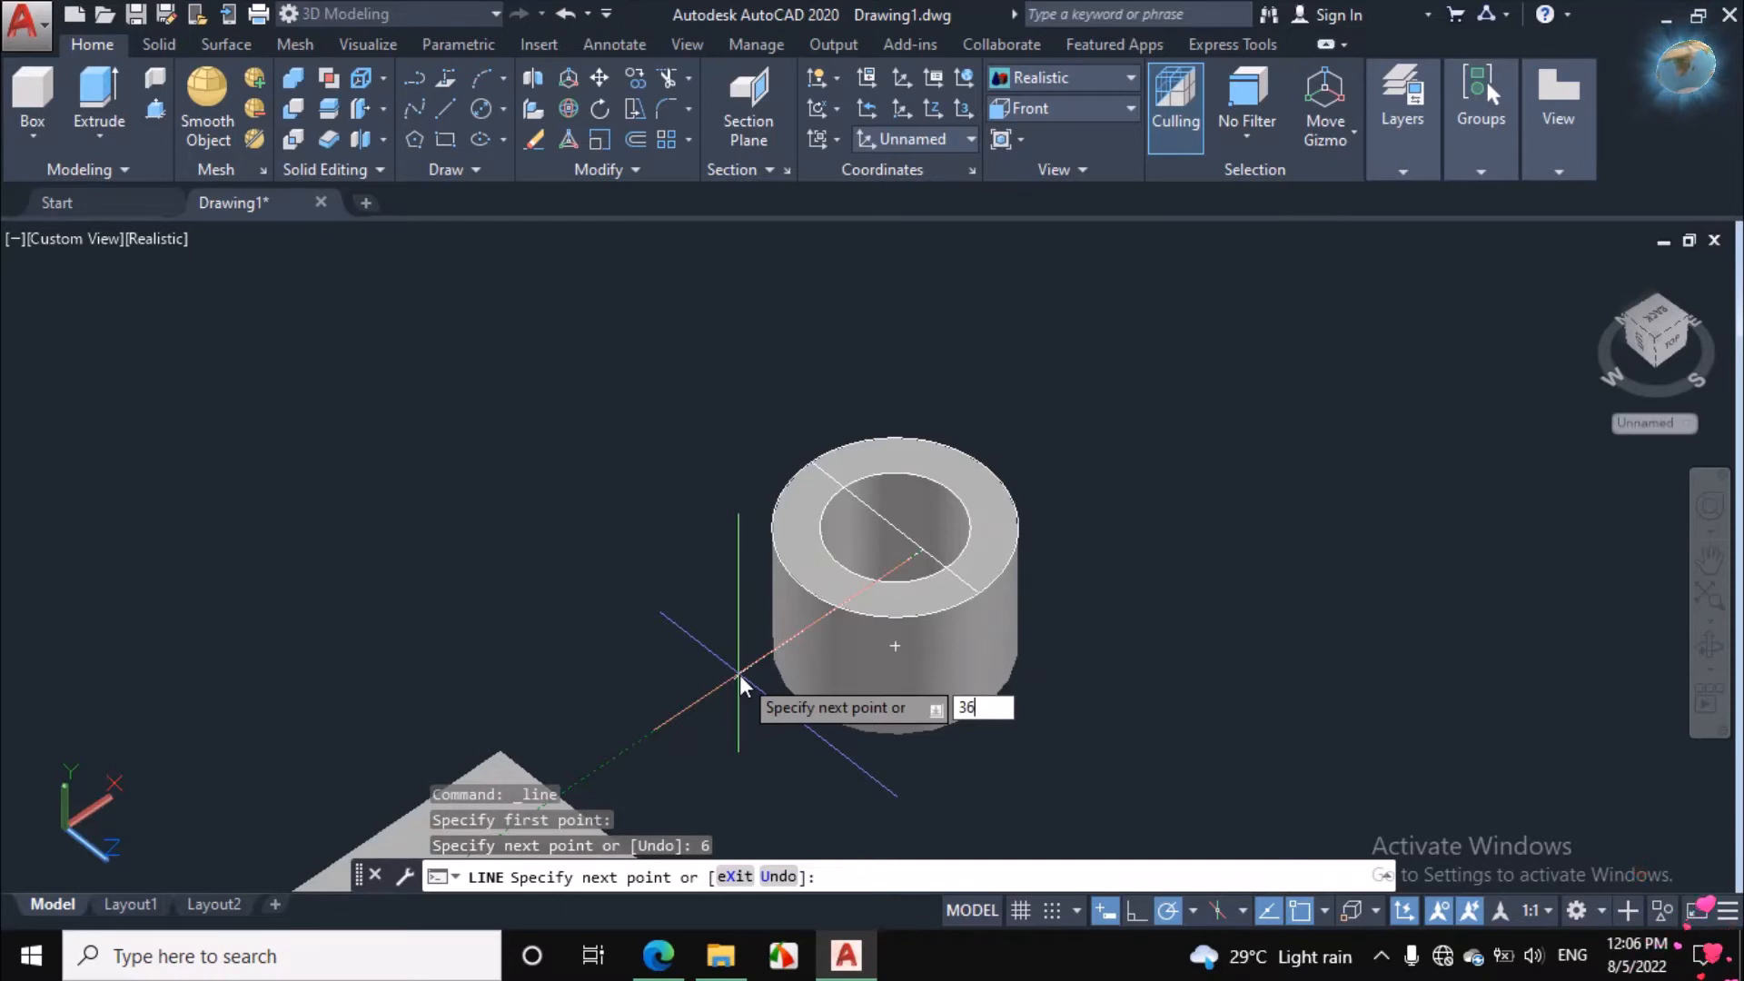
key(Return)
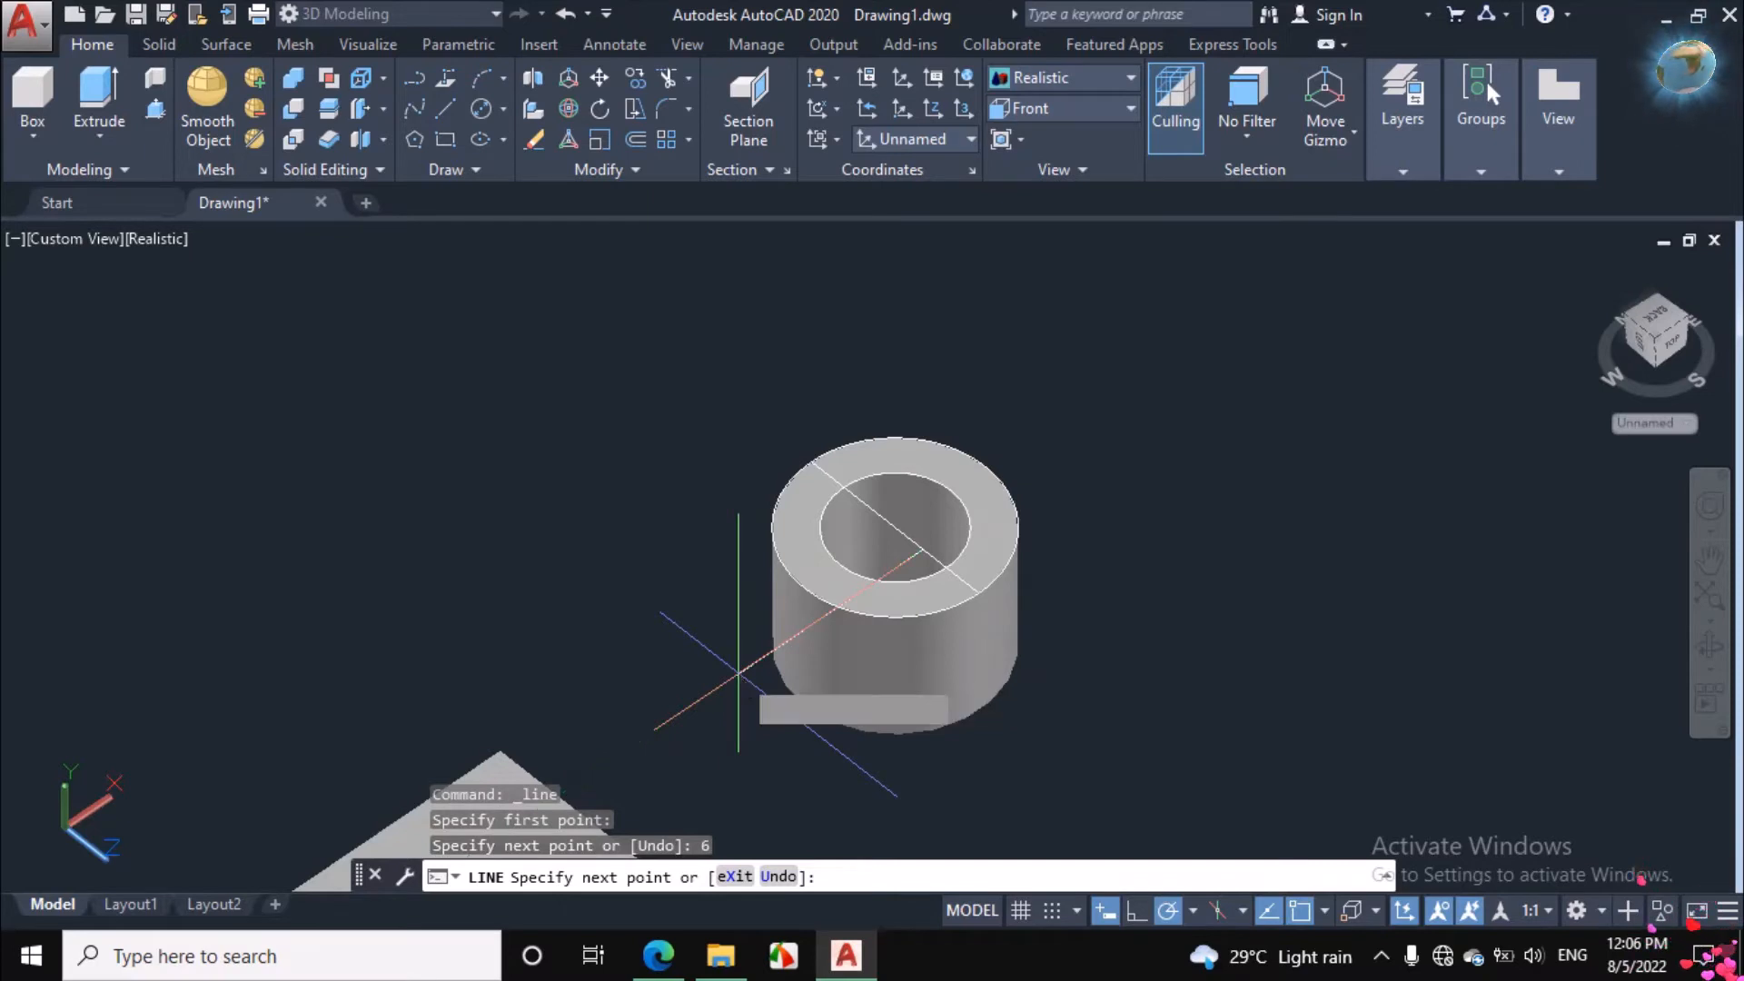
right_click(1088, 442)
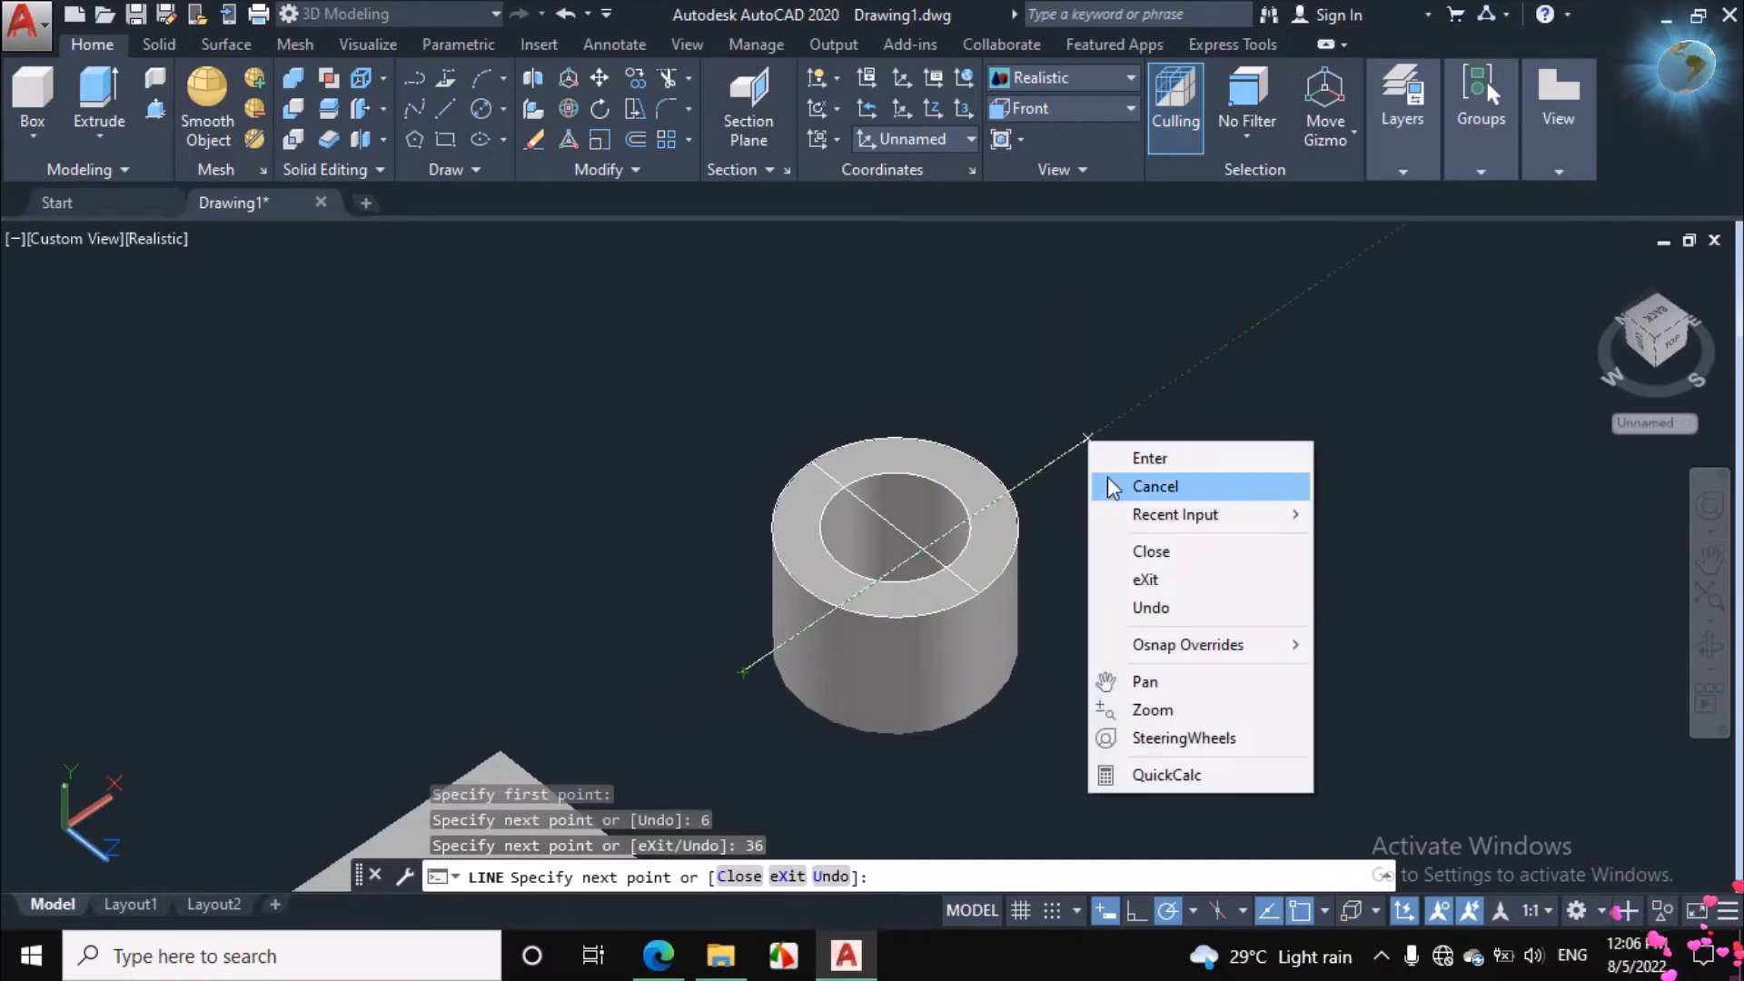
click(1155, 486)
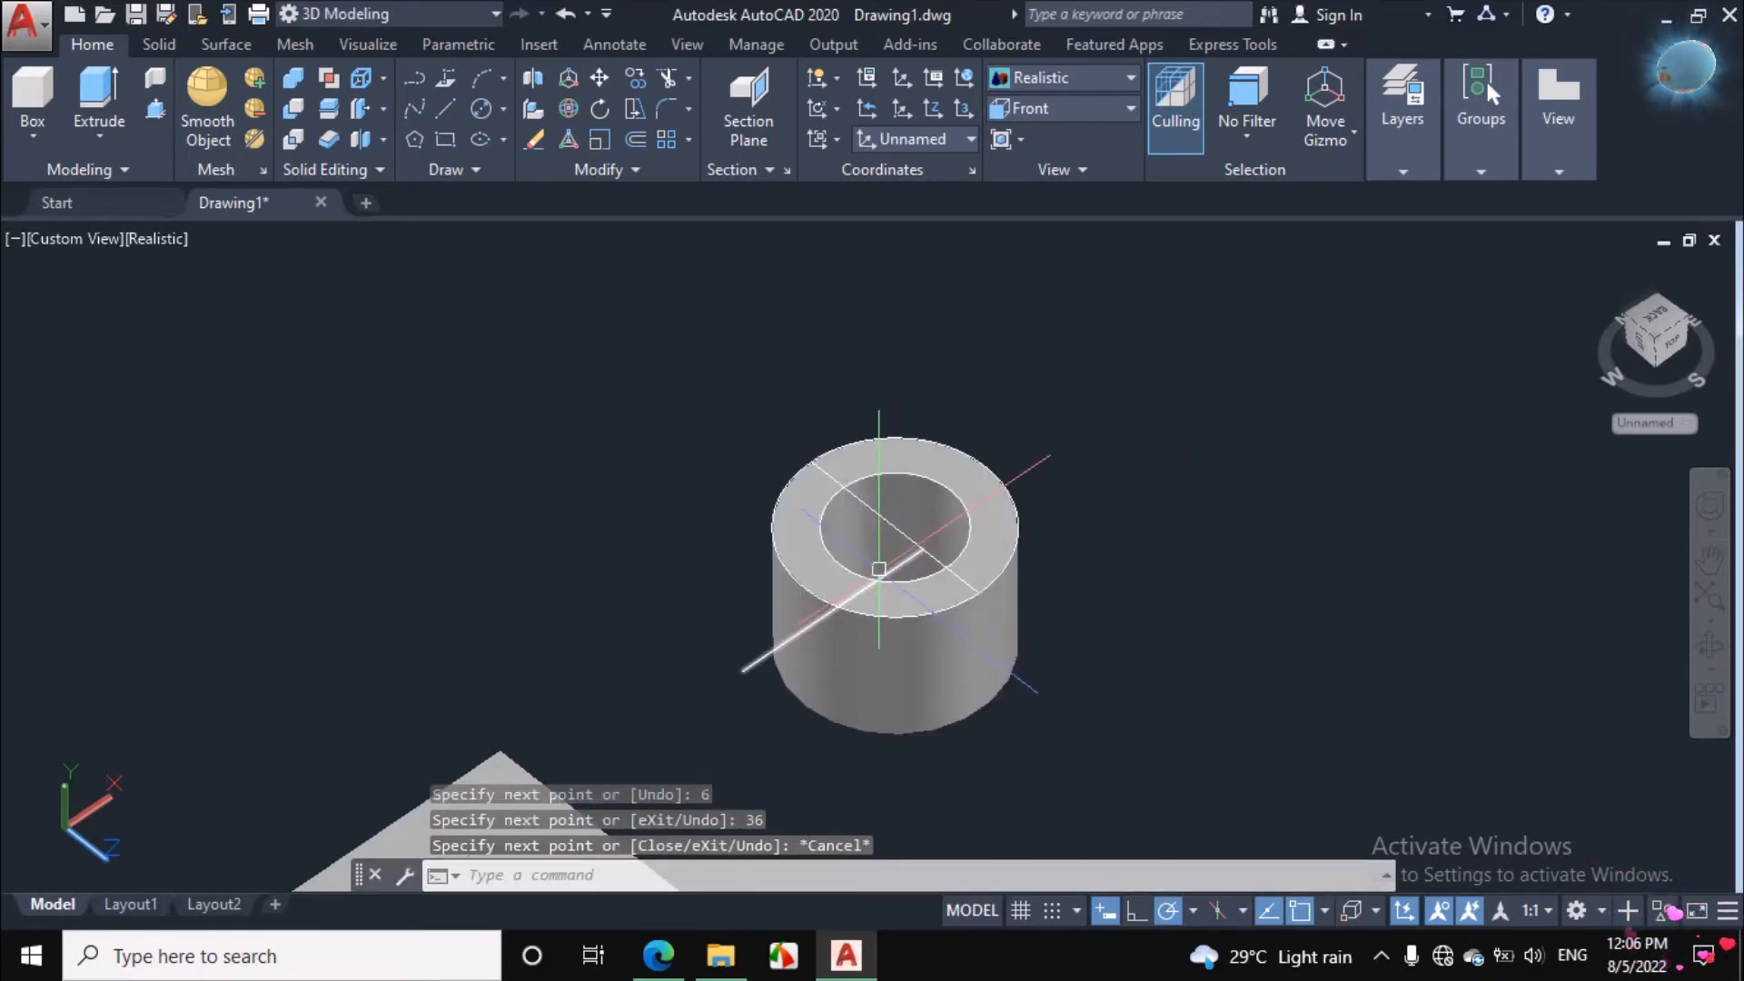
scroll(882, 536, down, 2)
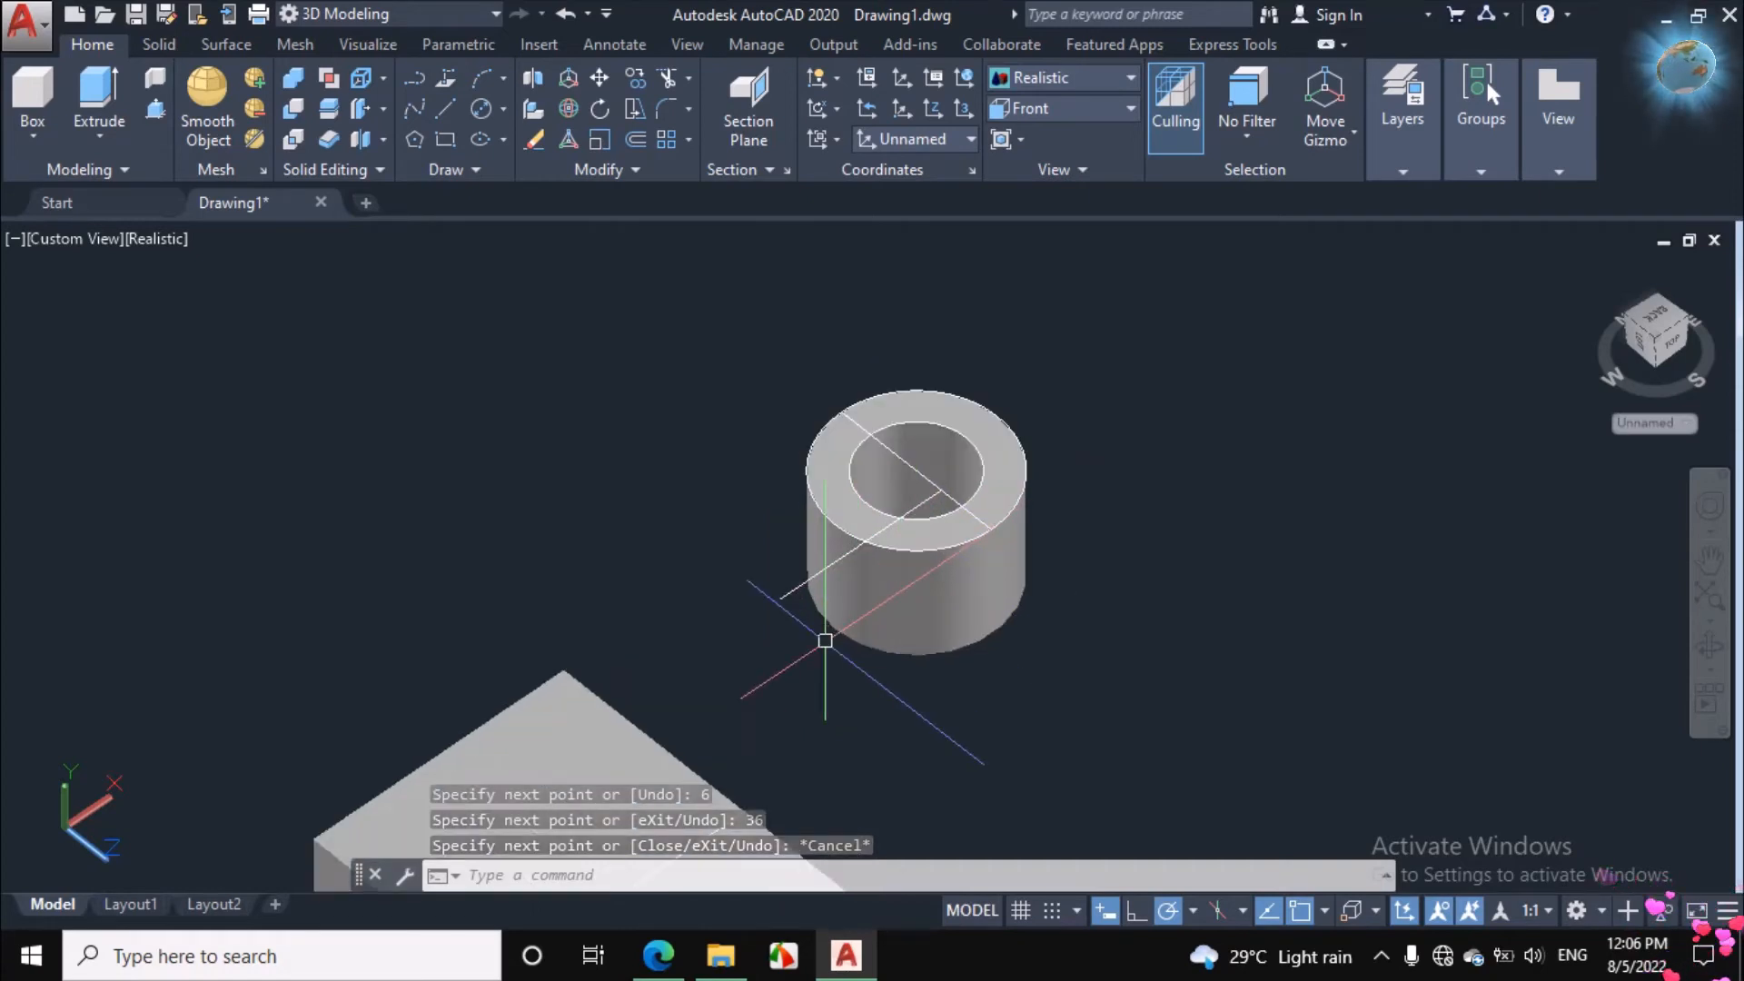
Step: In Edge's PDF figure, trace in red the vertical edge where arm meets boss, the arm's top edge, and a parallel stroke at the boss's lower rim
click(659, 956)
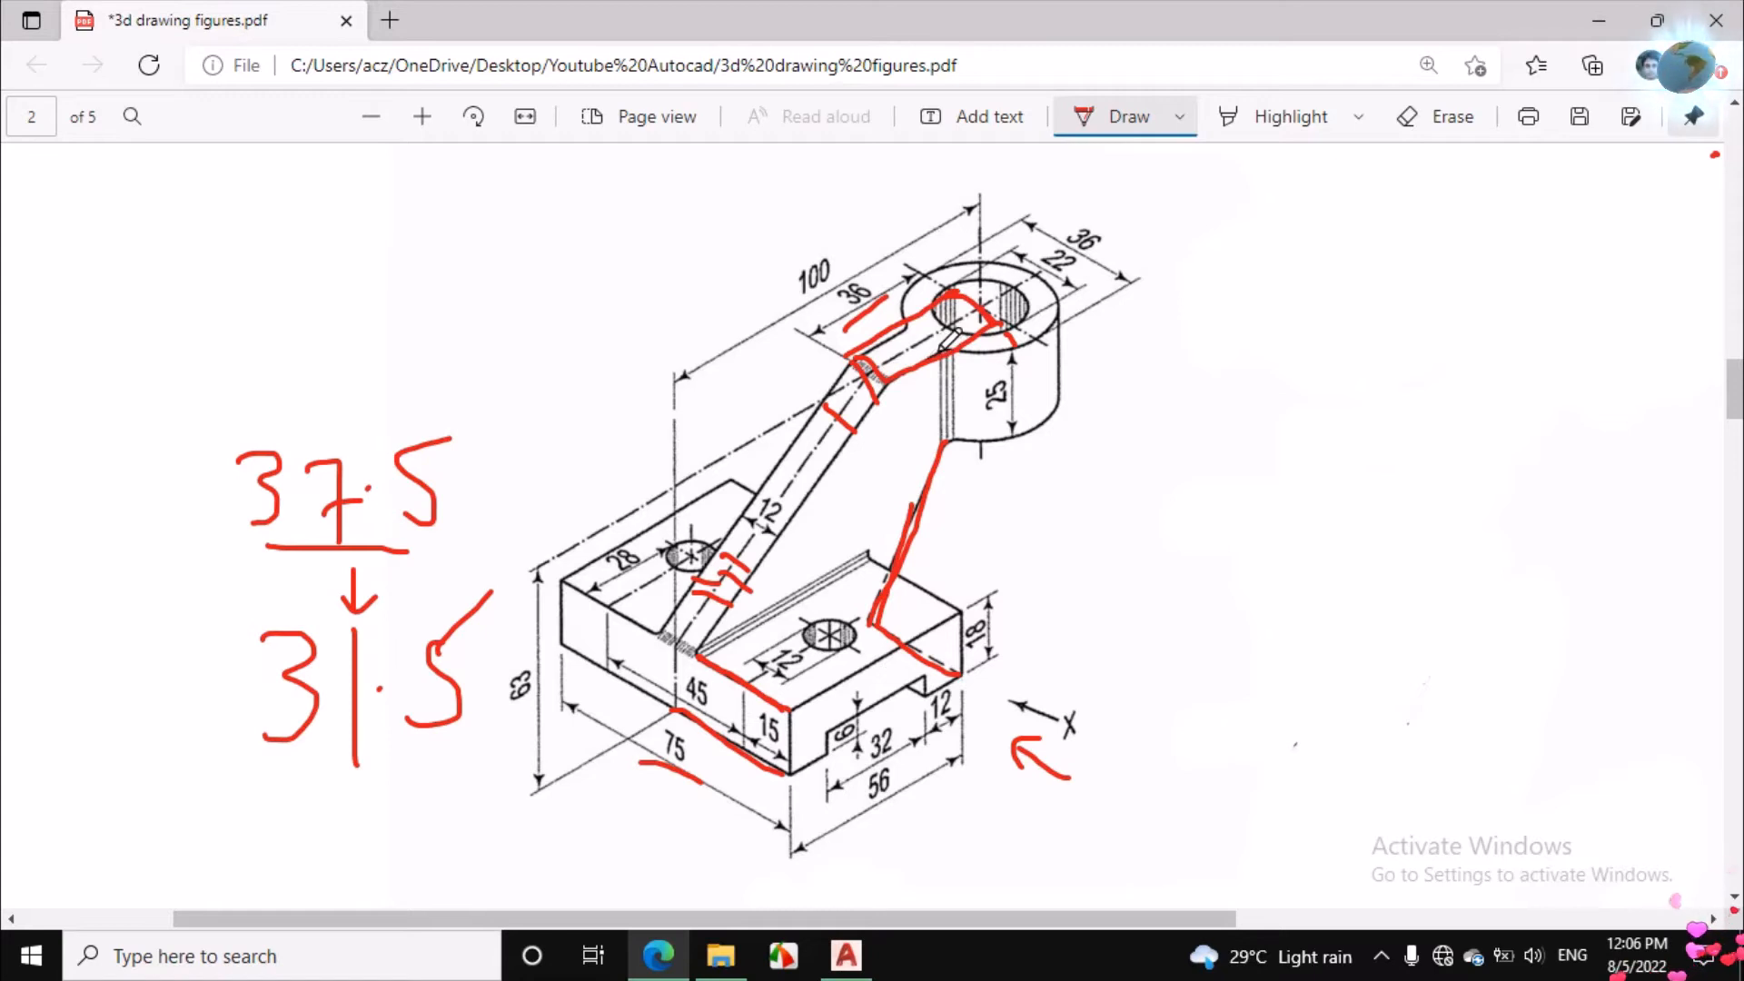
drag(945, 357, 947, 443)
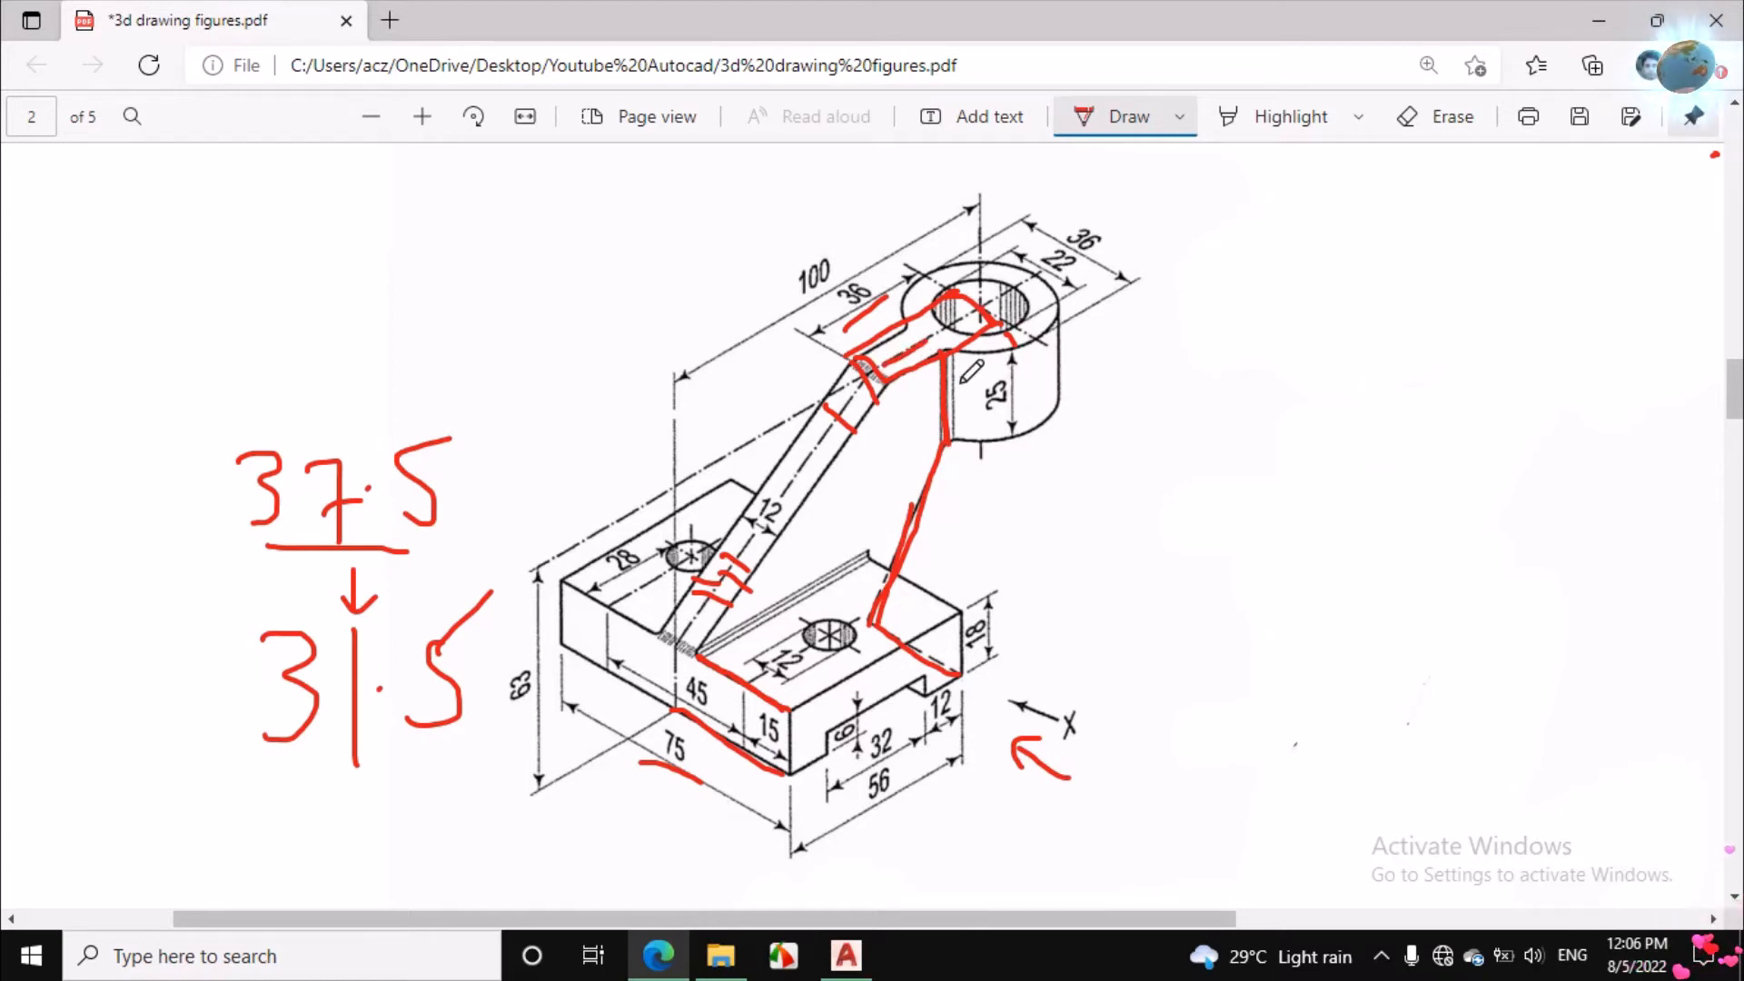
drag(955, 385, 951, 449)
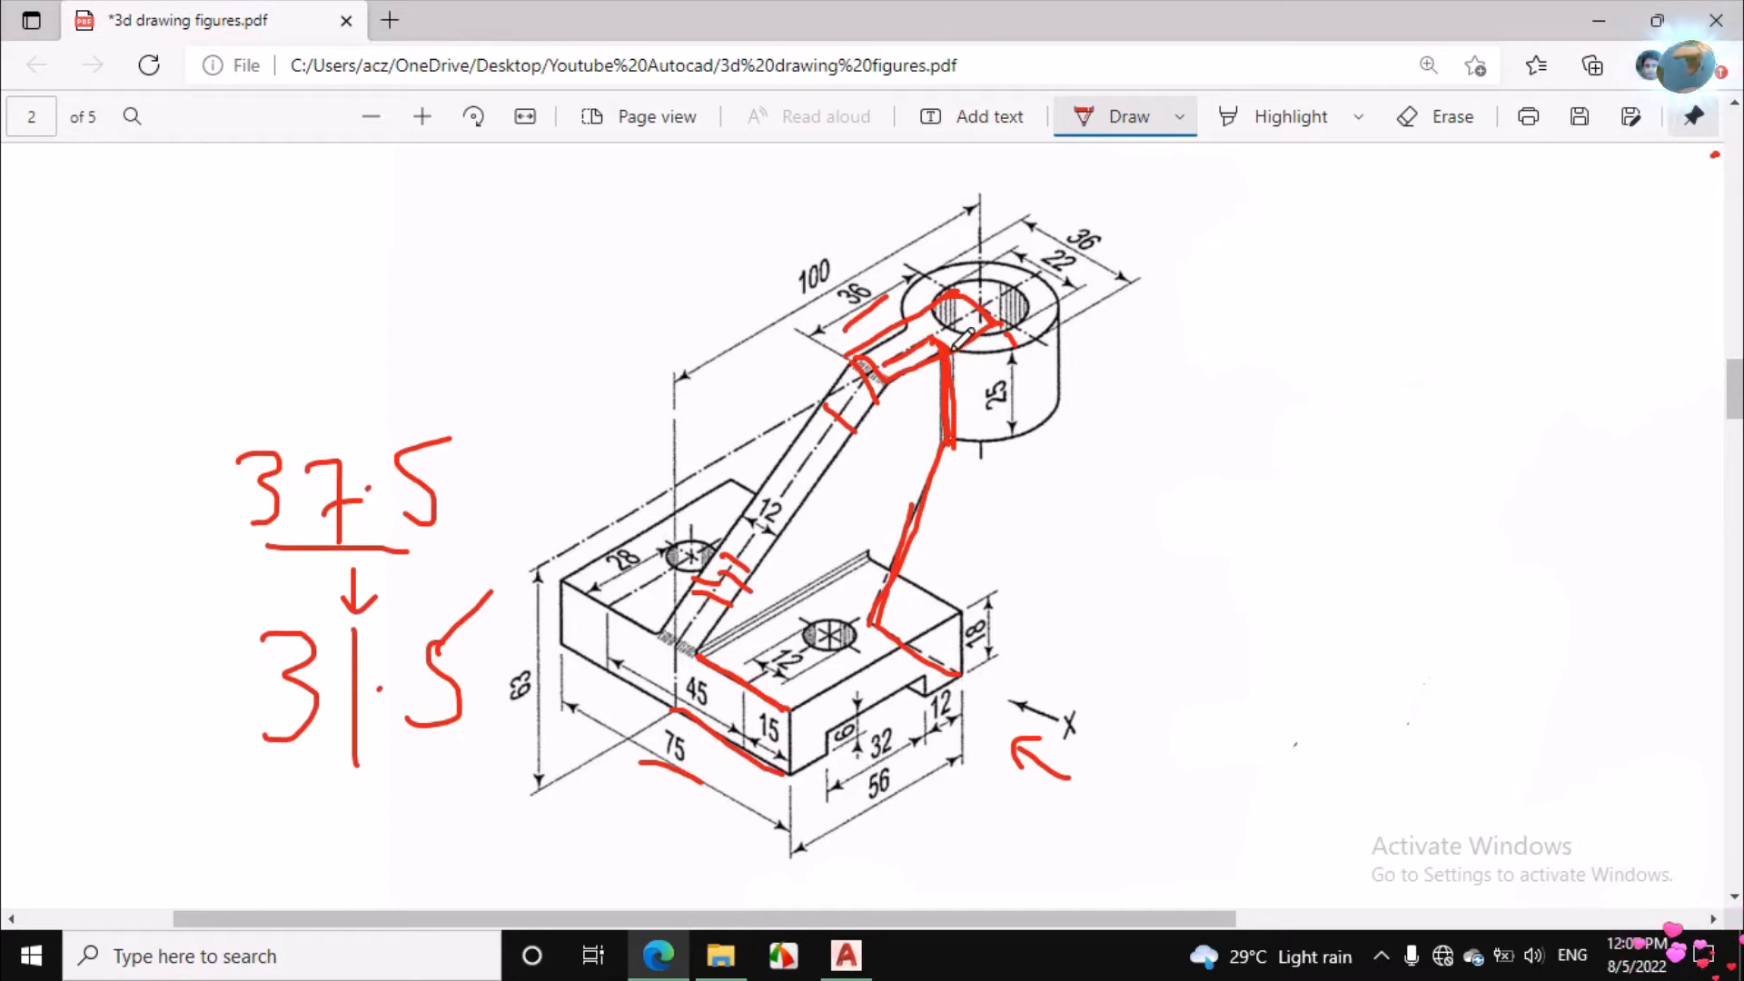
drag(921, 356, 1001, 315)
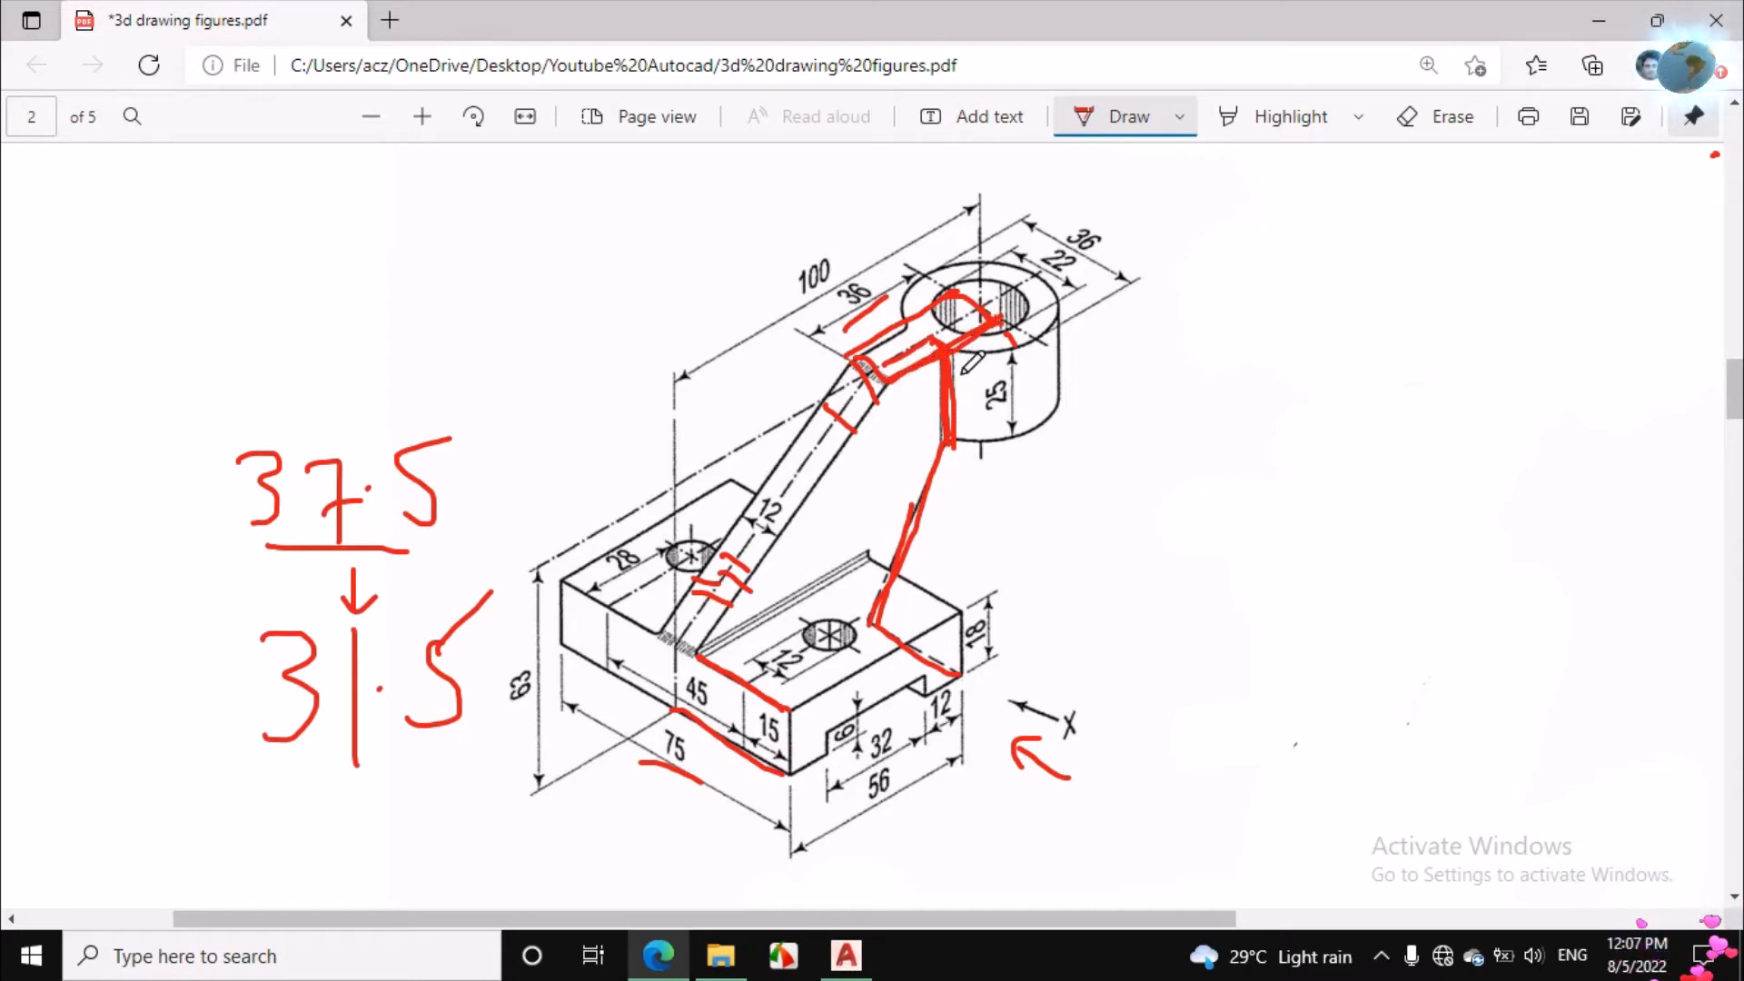
drag(911, 472, 997, 414)
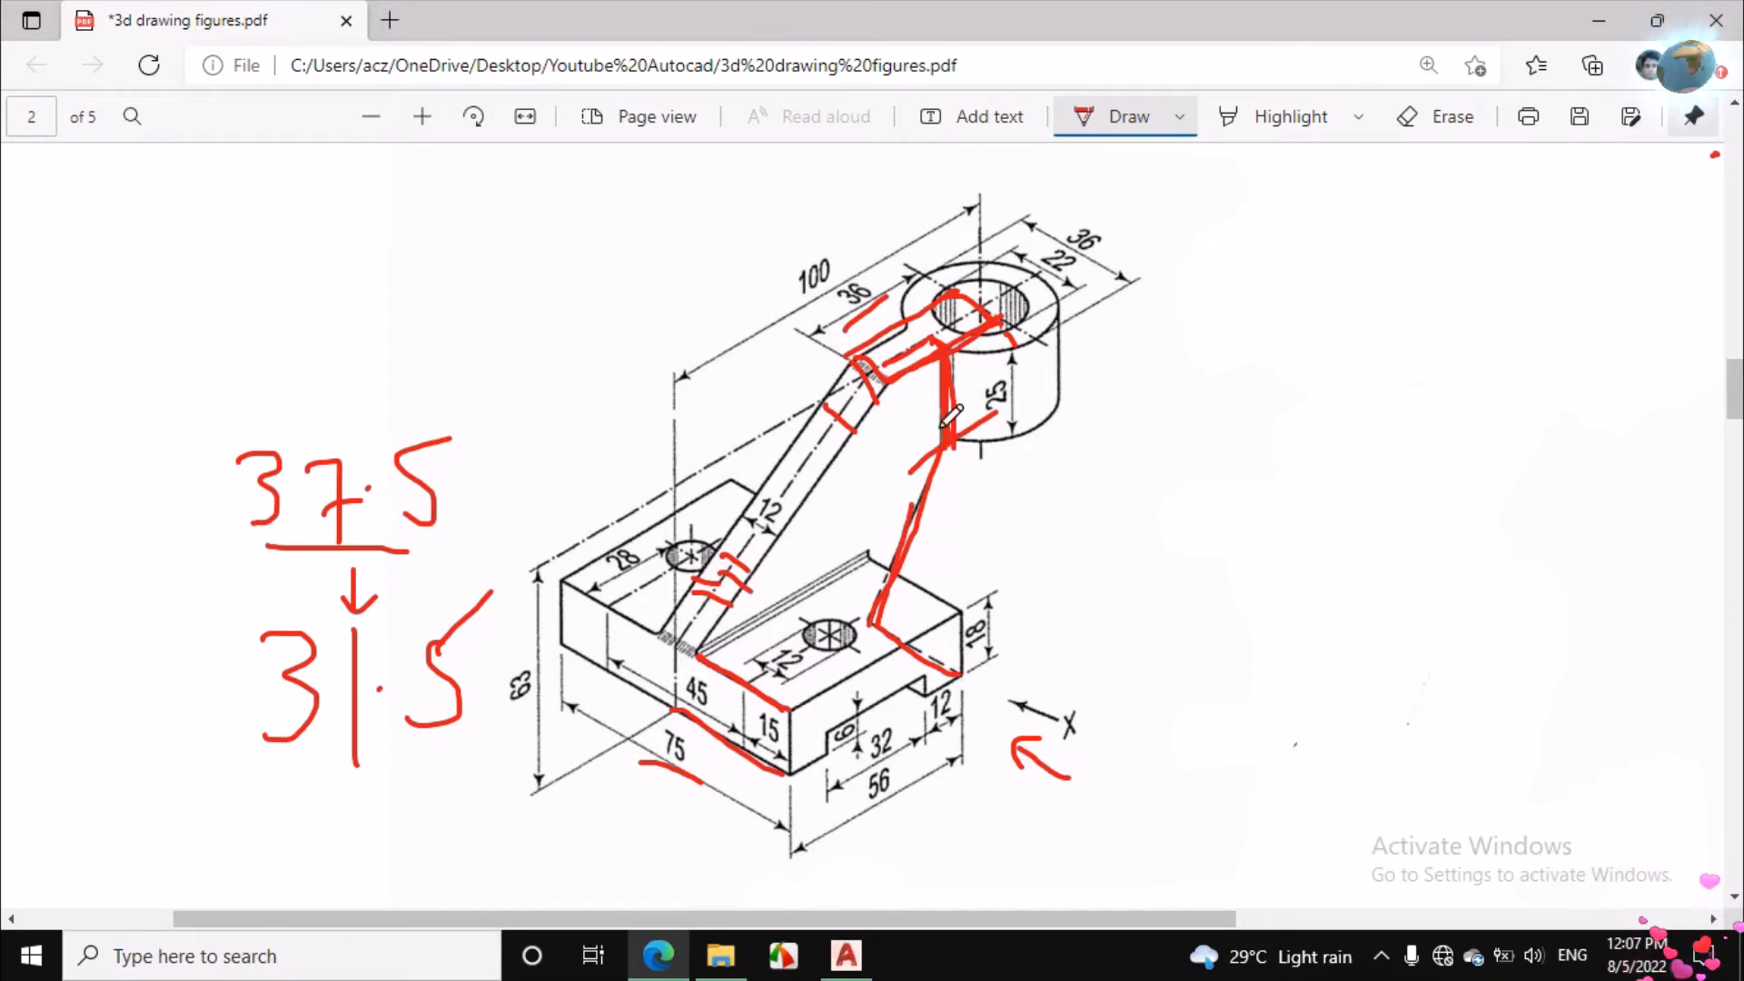
Step: In AutoCAD, copy the arm's guide line from the boss's top face 25 straight down, using its outer end as base point
click(846, 954)
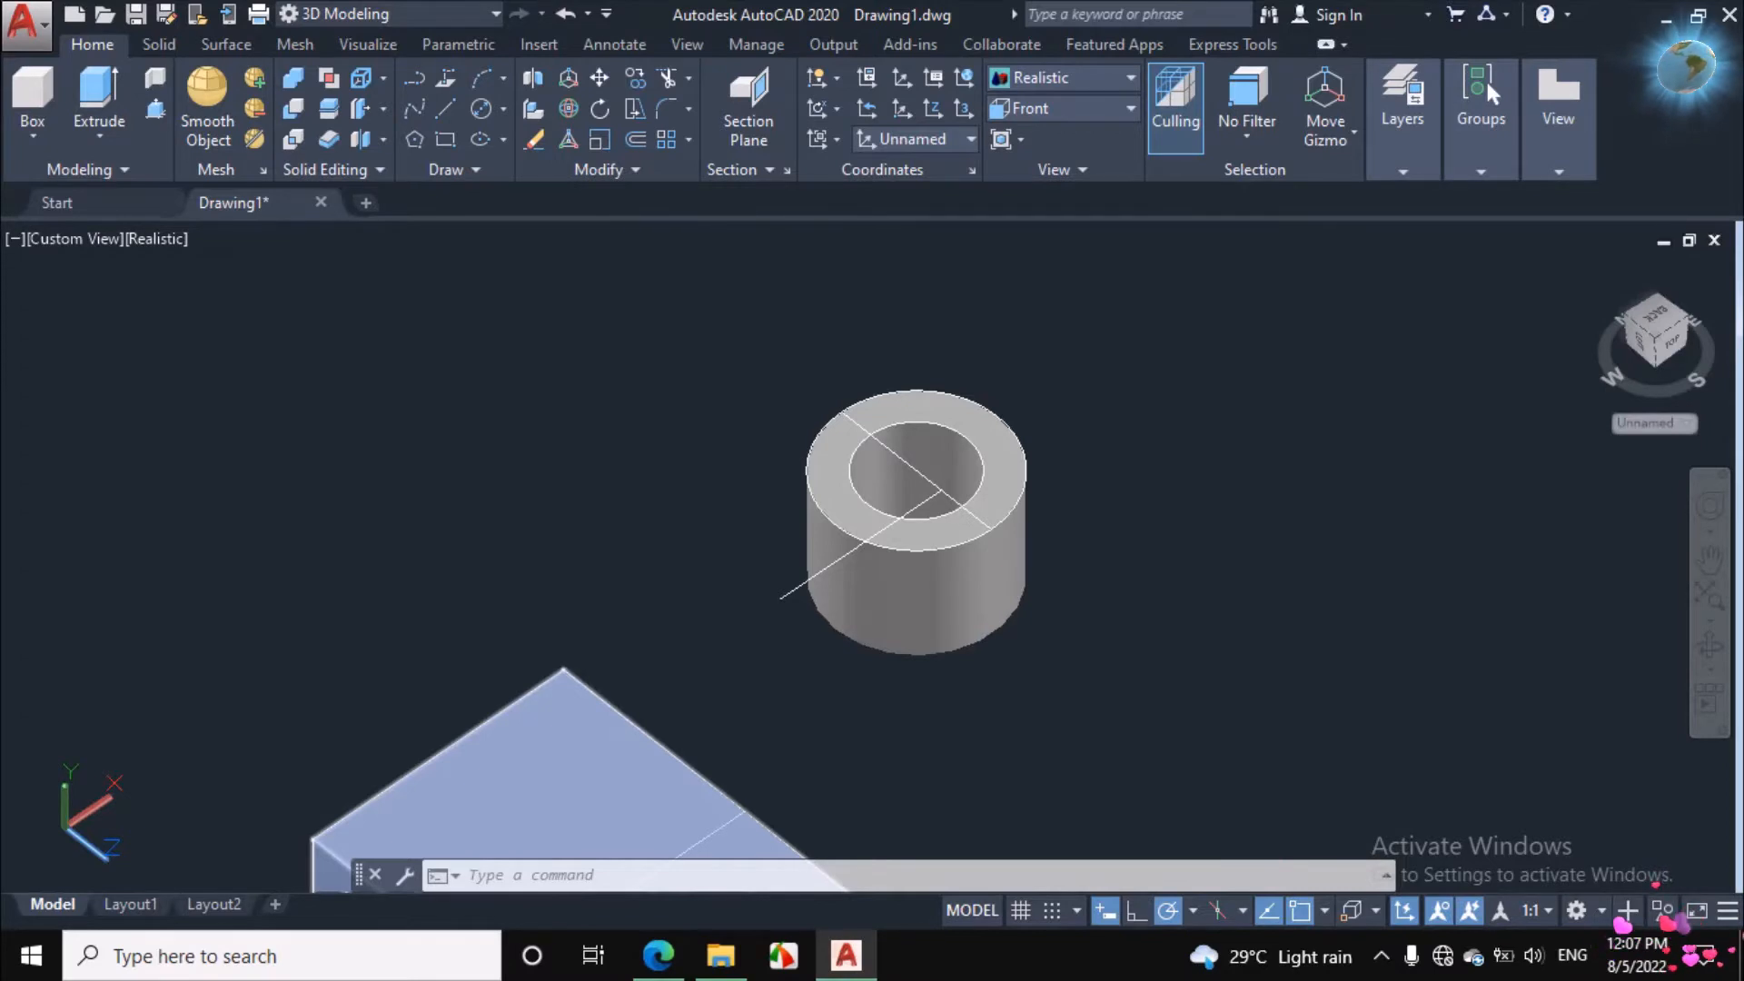
click(1711, 646)
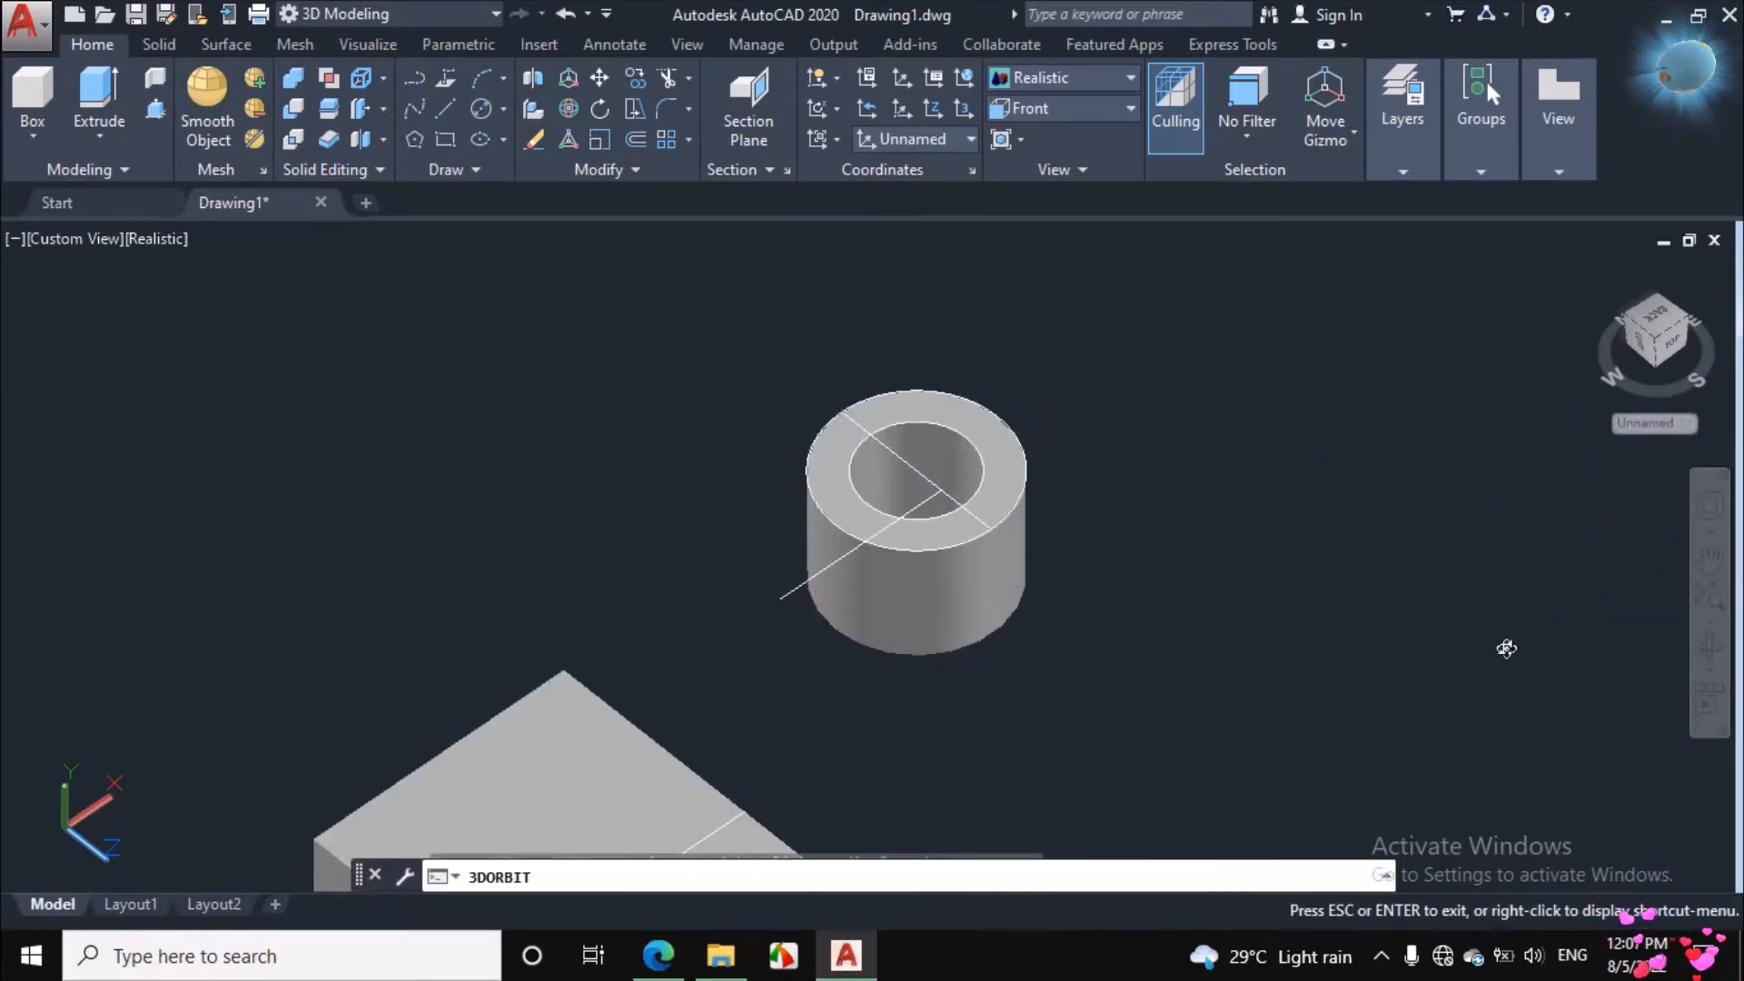
drag(1506, 648, 1086, 545)
right_click(1116, 378)
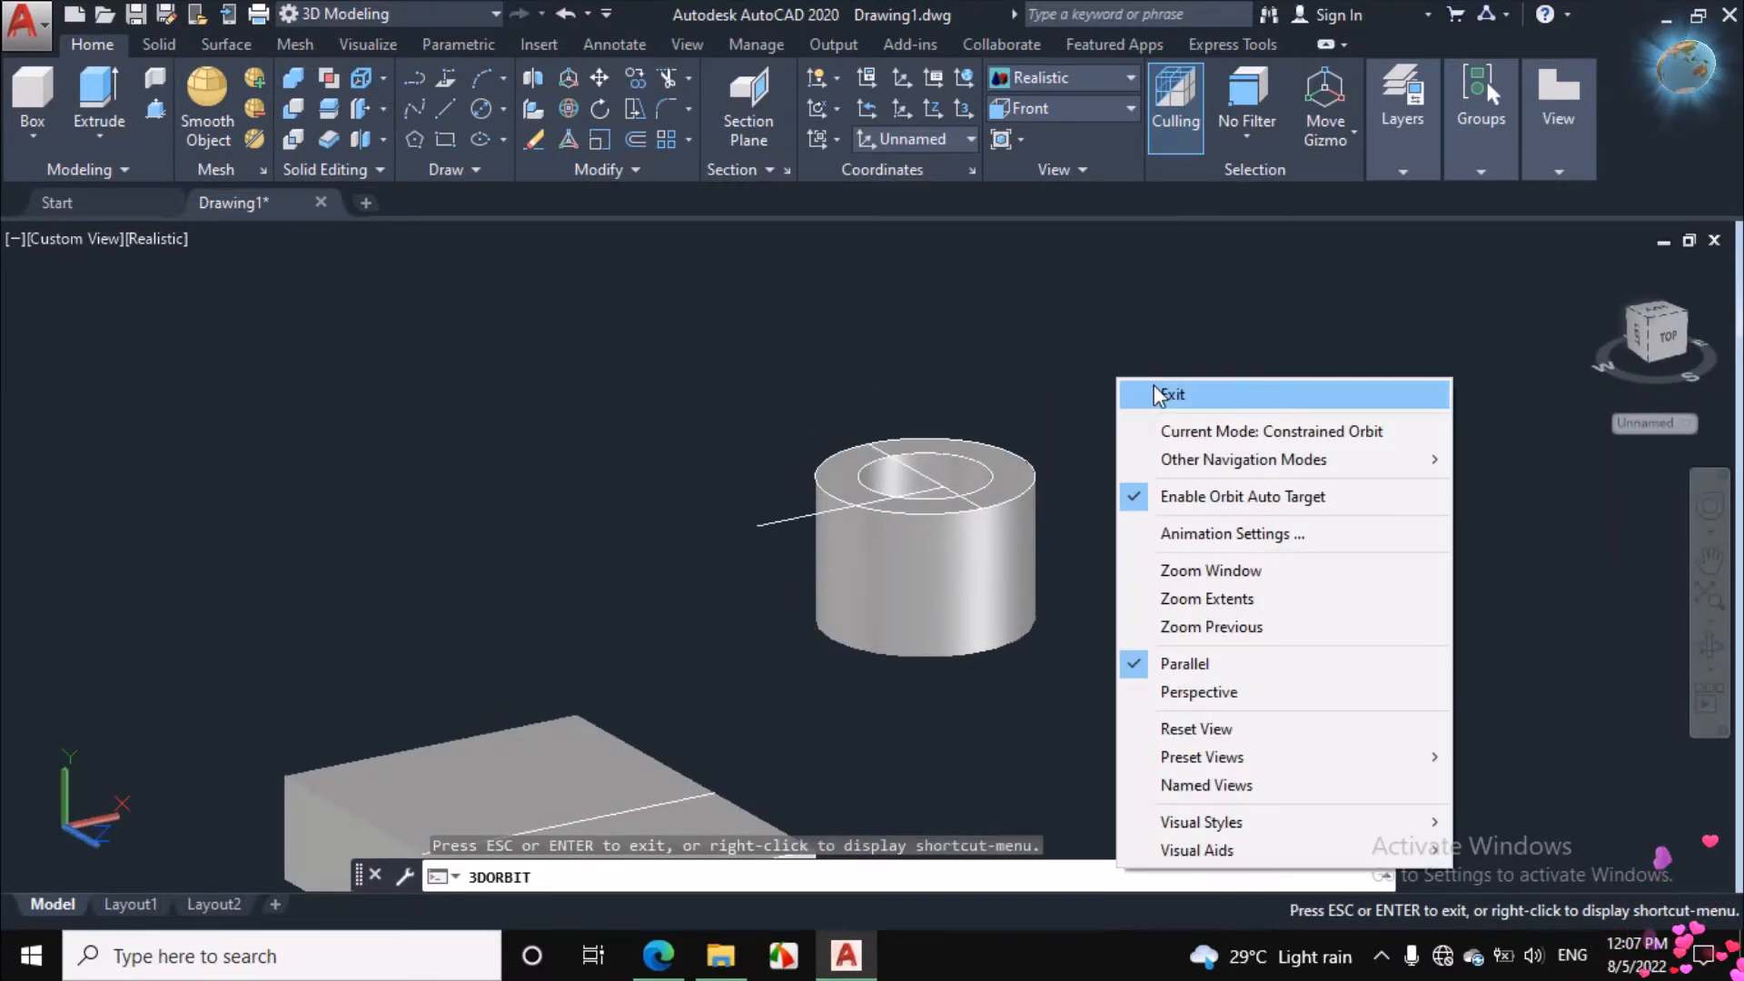
click(1167, 394)
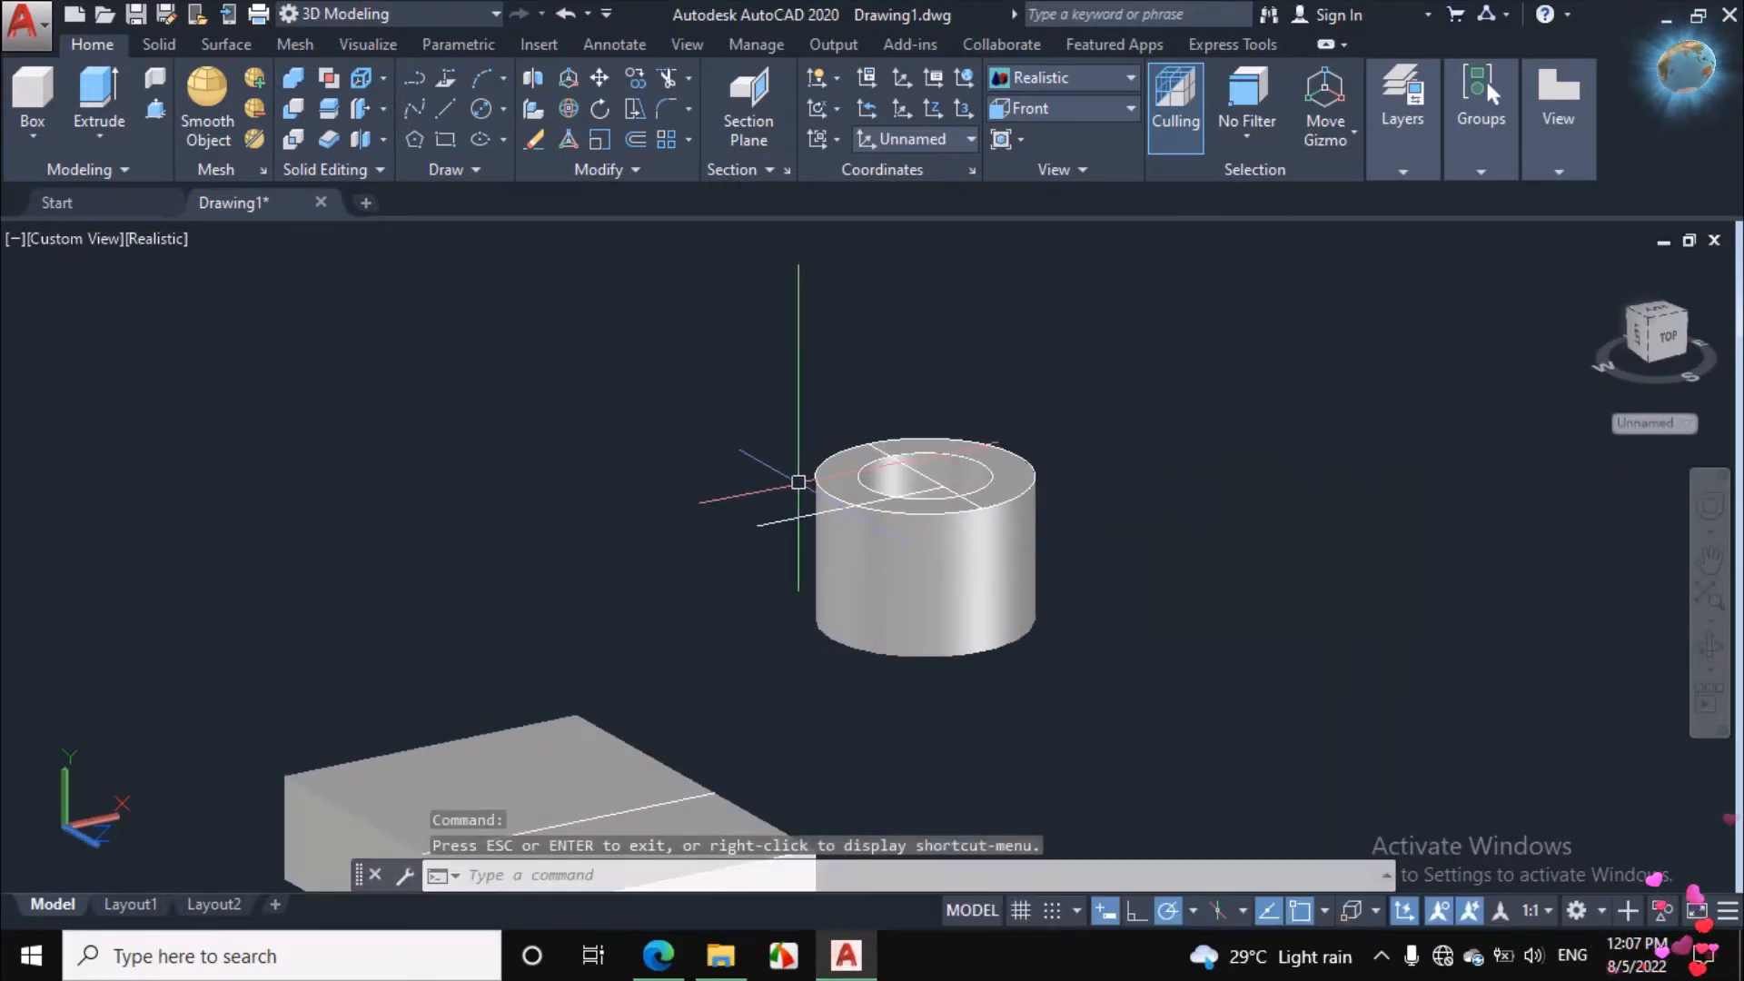
click(780, 524)
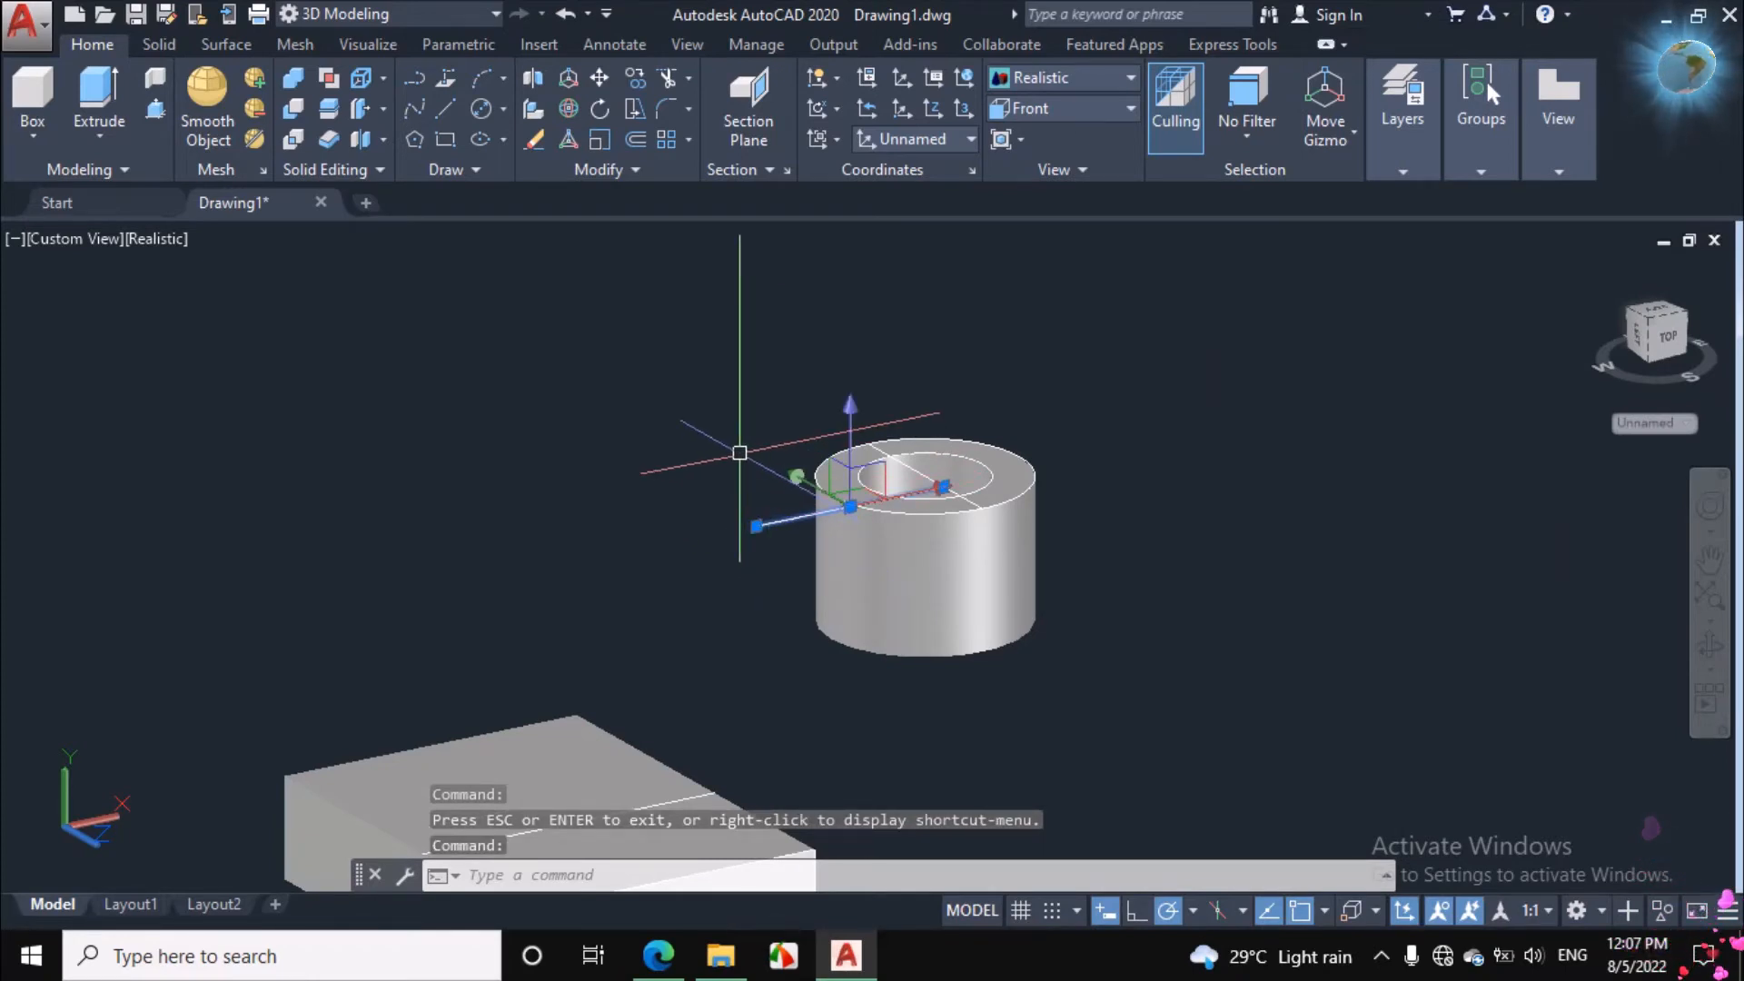
text(CO)
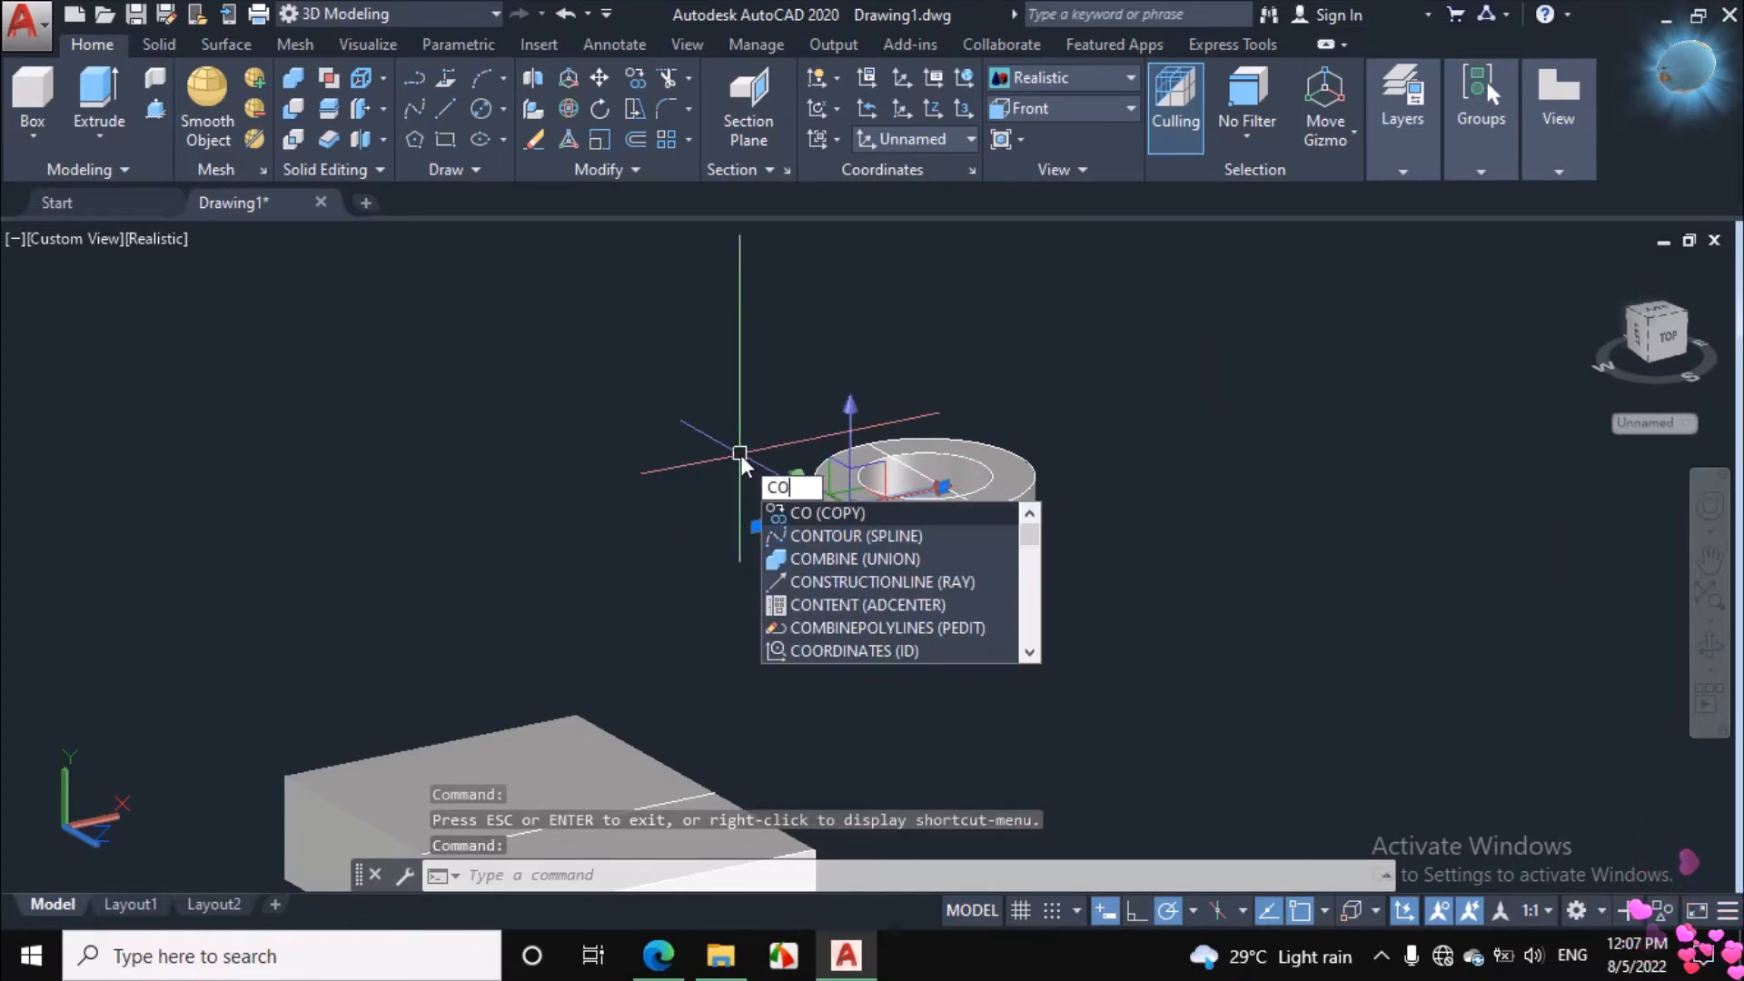
key(Return)
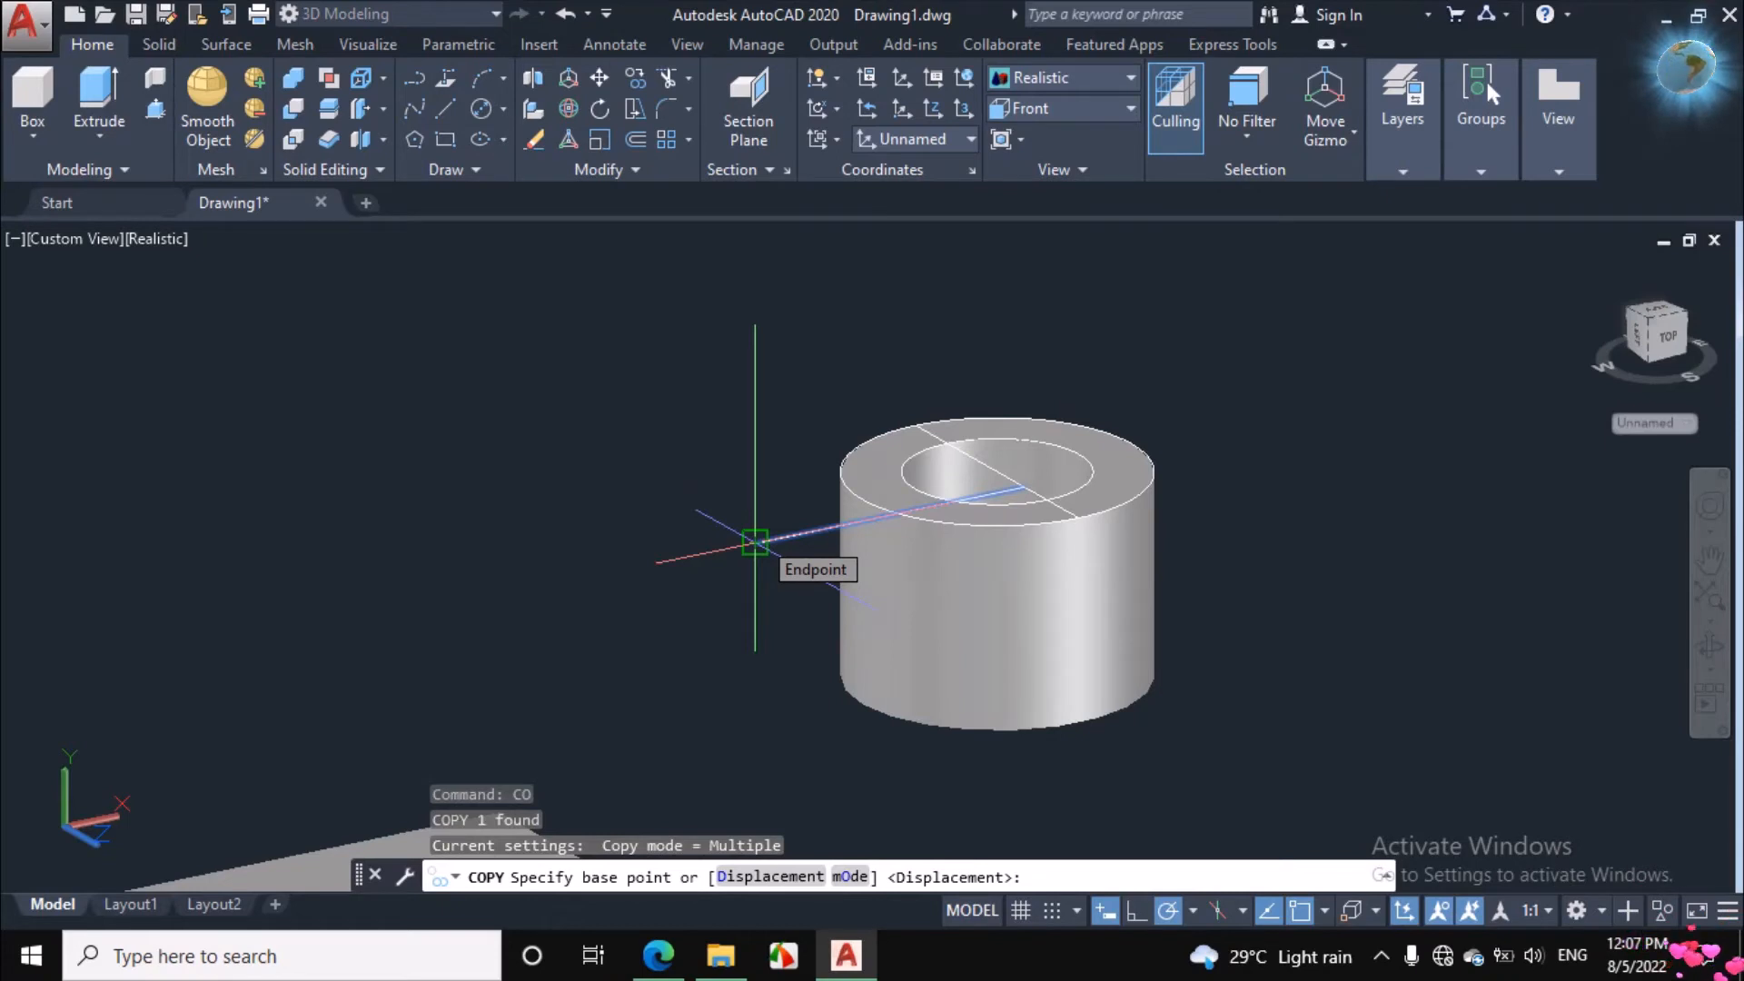
click(755, 542)
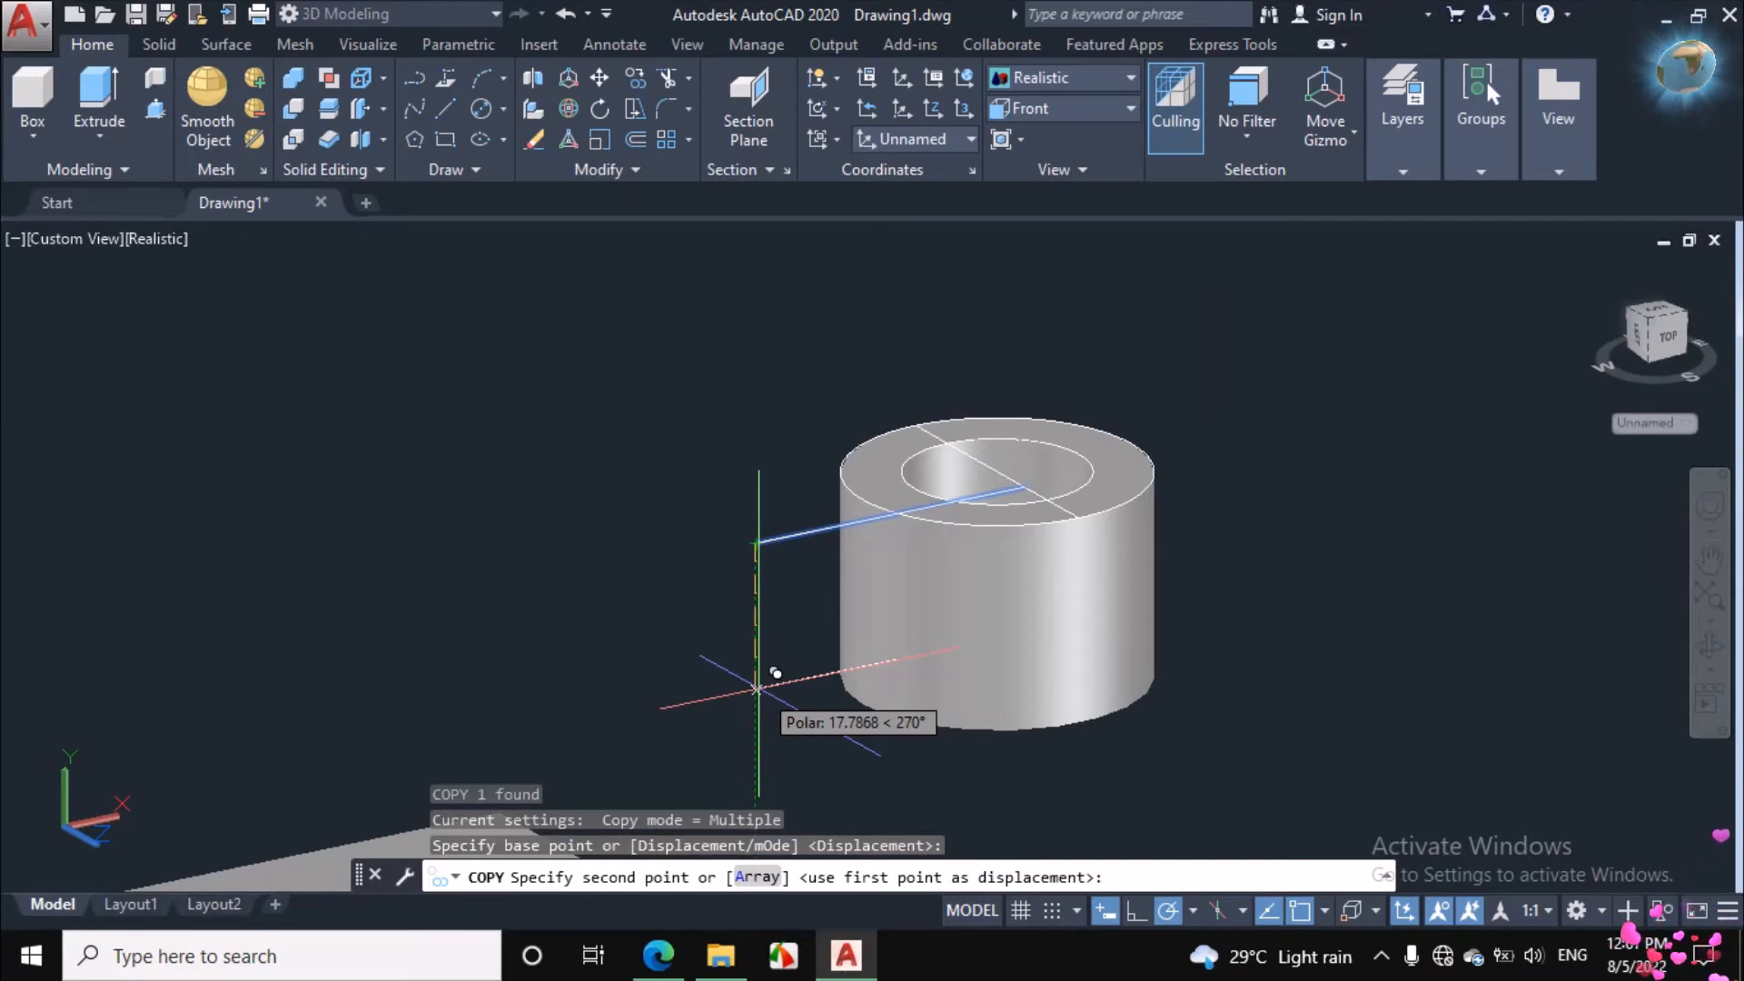
text(25)
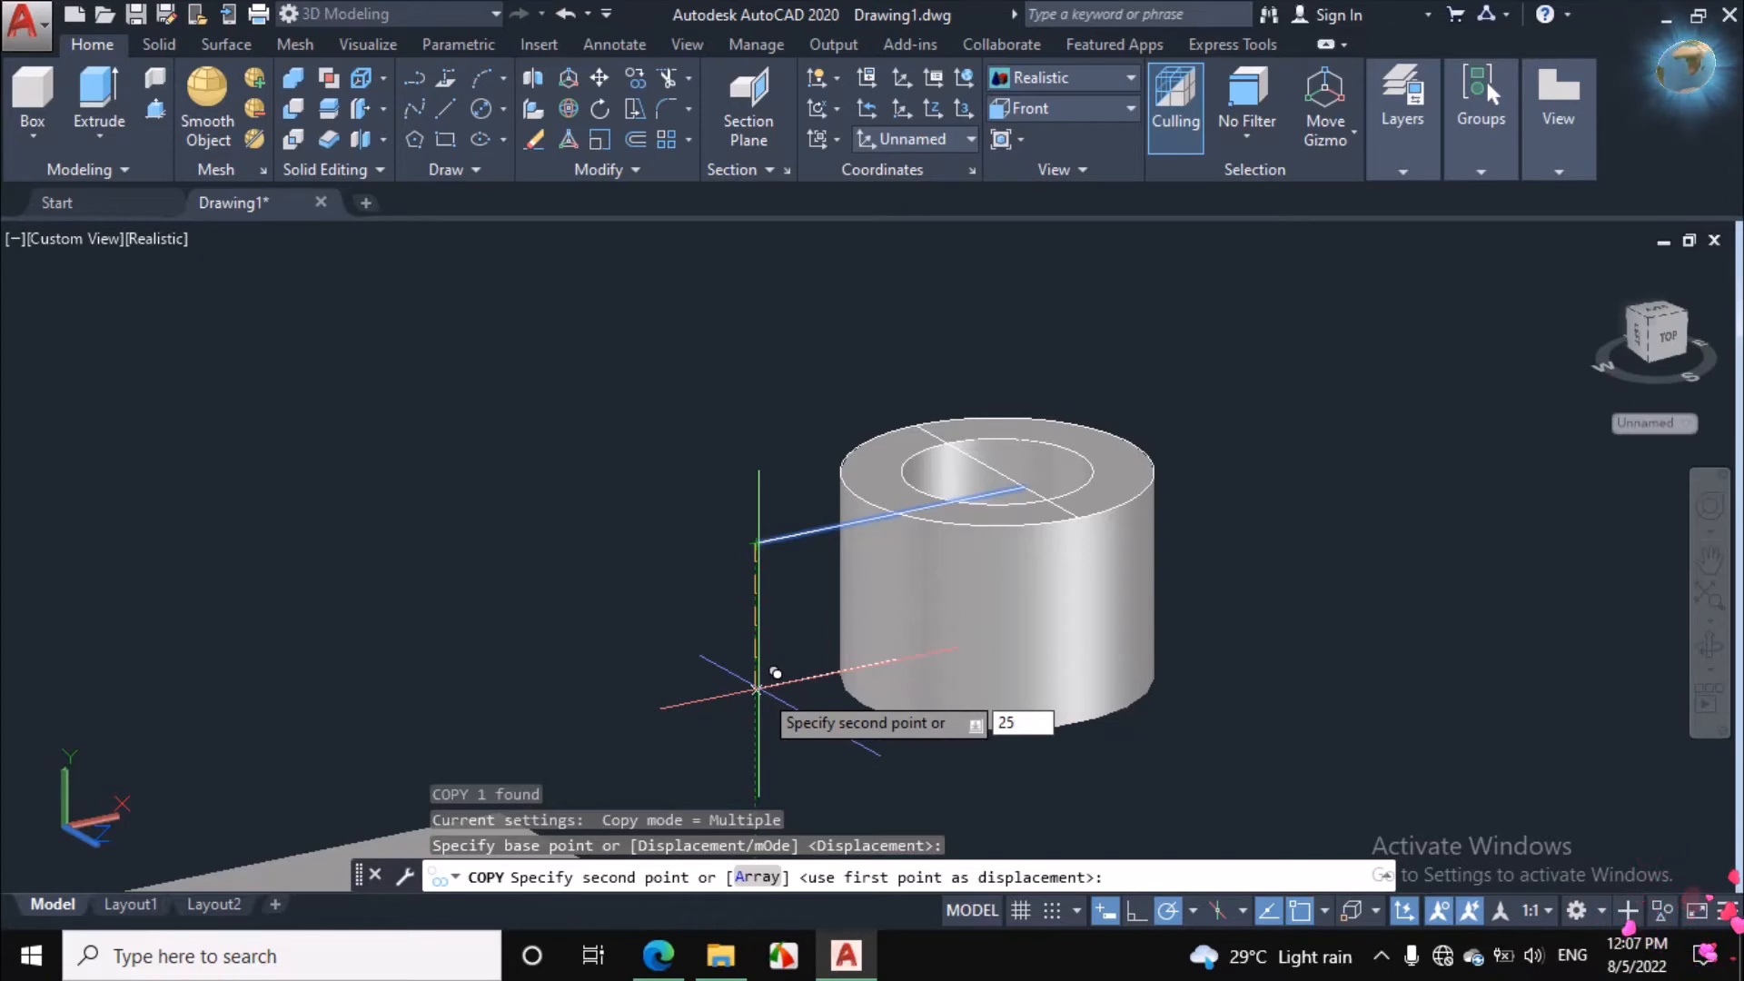
key(Return)
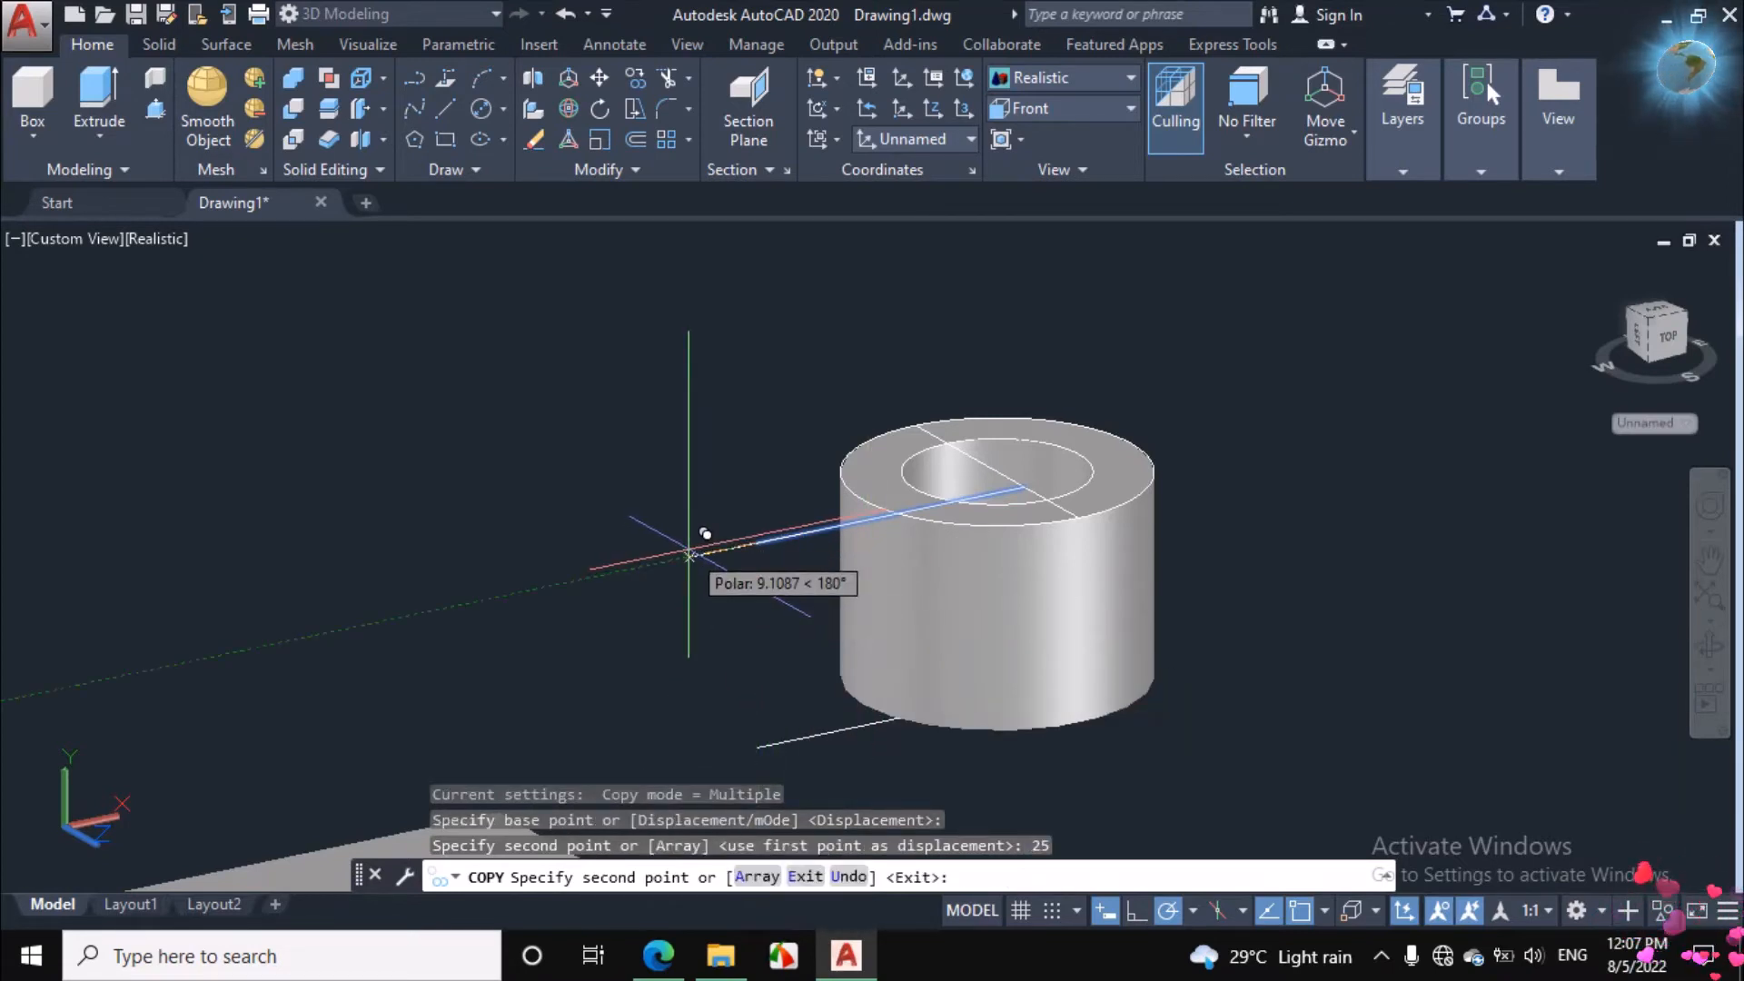
key(Escape)
Step: Start a new line where the upper guide line crosses the outer rim of the boss's top face
scroll(768, 372, down, 2)
scroll(777, 604, up, 2)
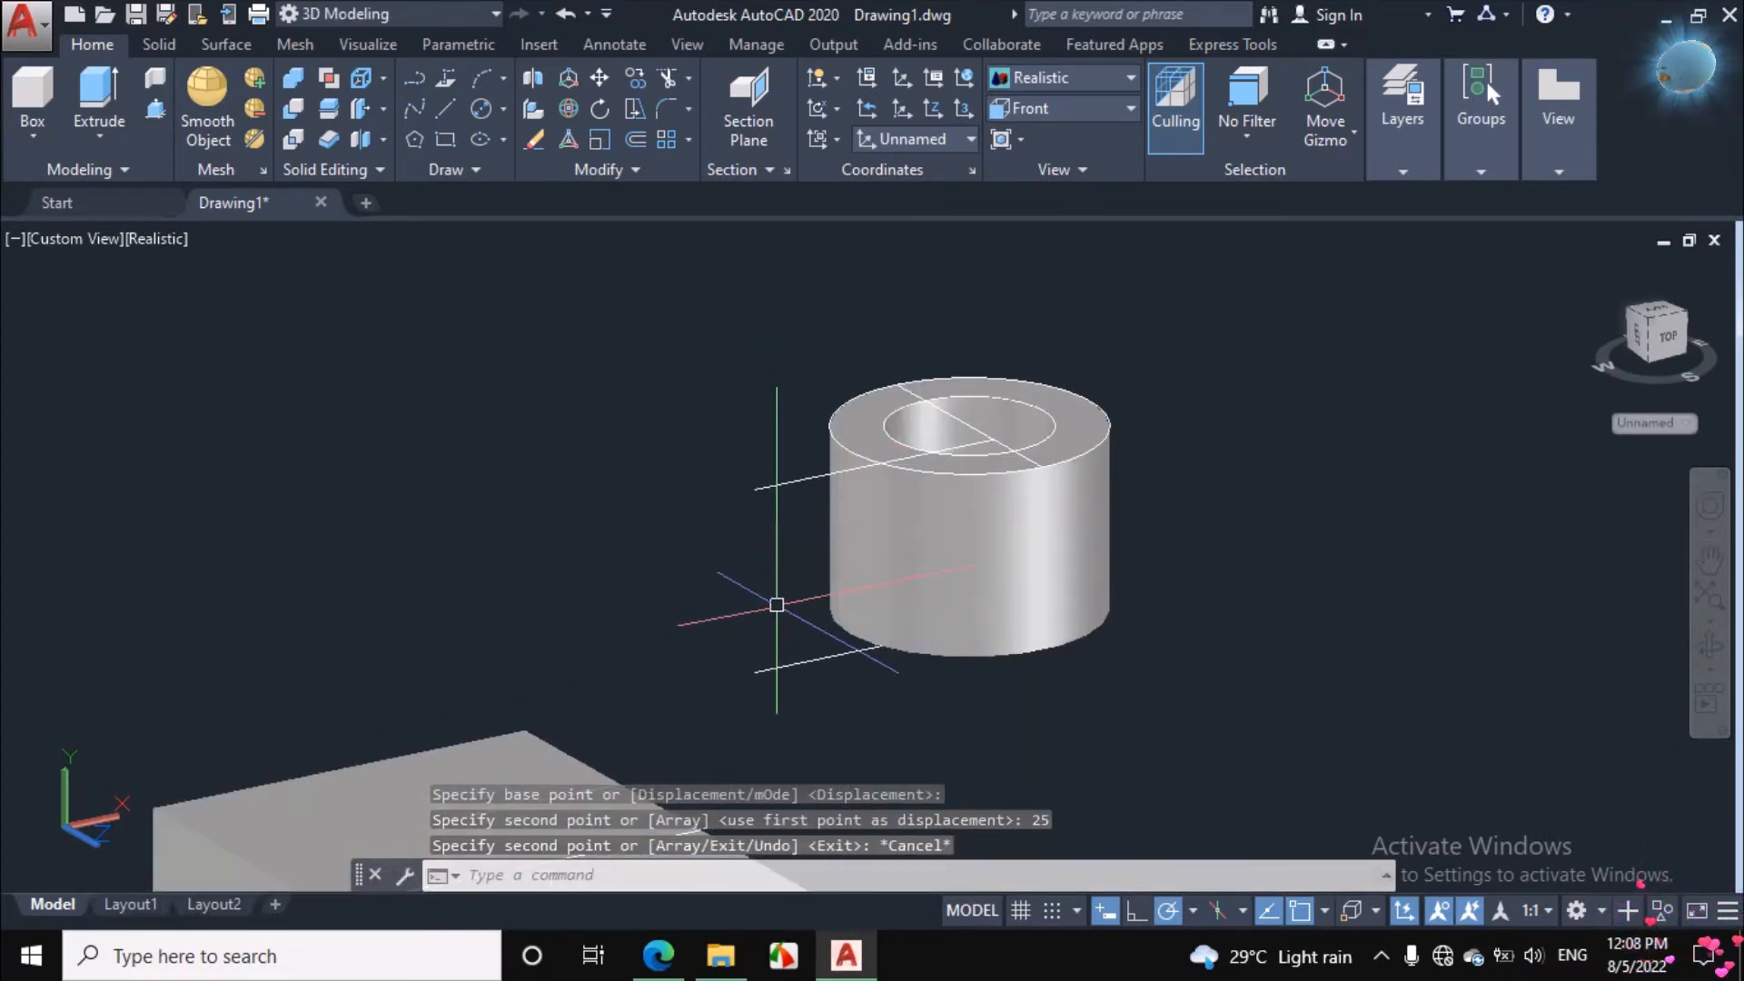
click(888, 611)
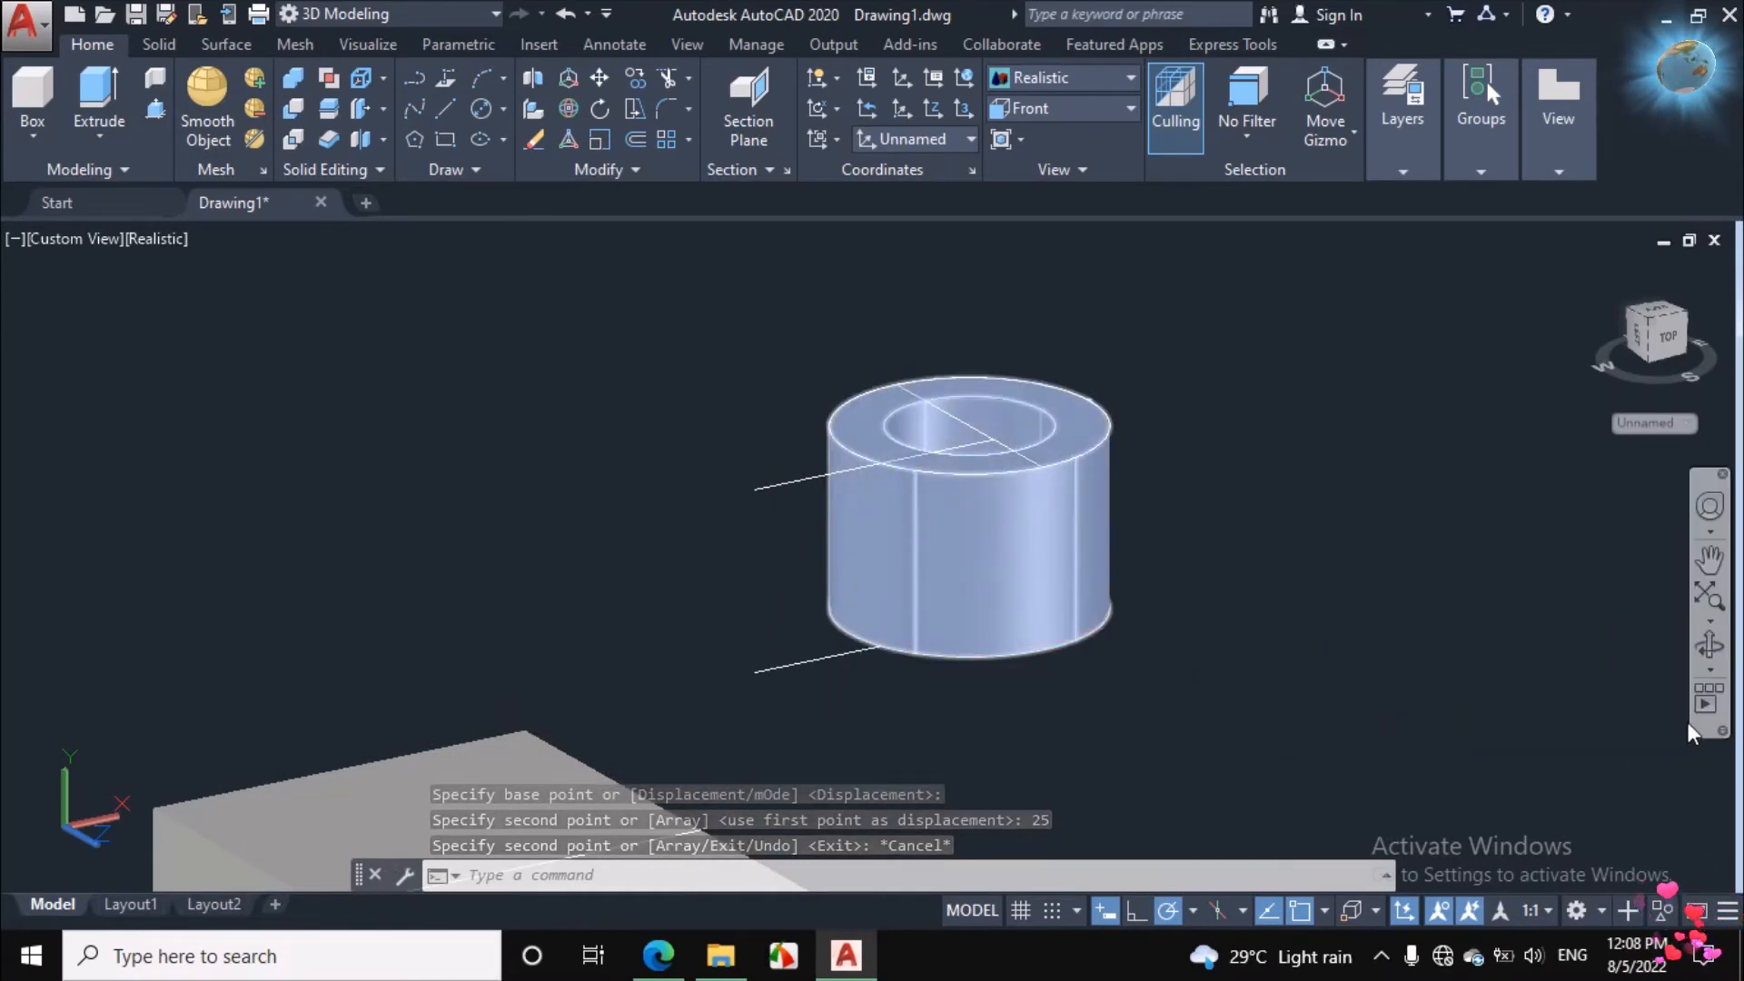
click(1709, 645)
drag(1227, 633, 1261, 654)
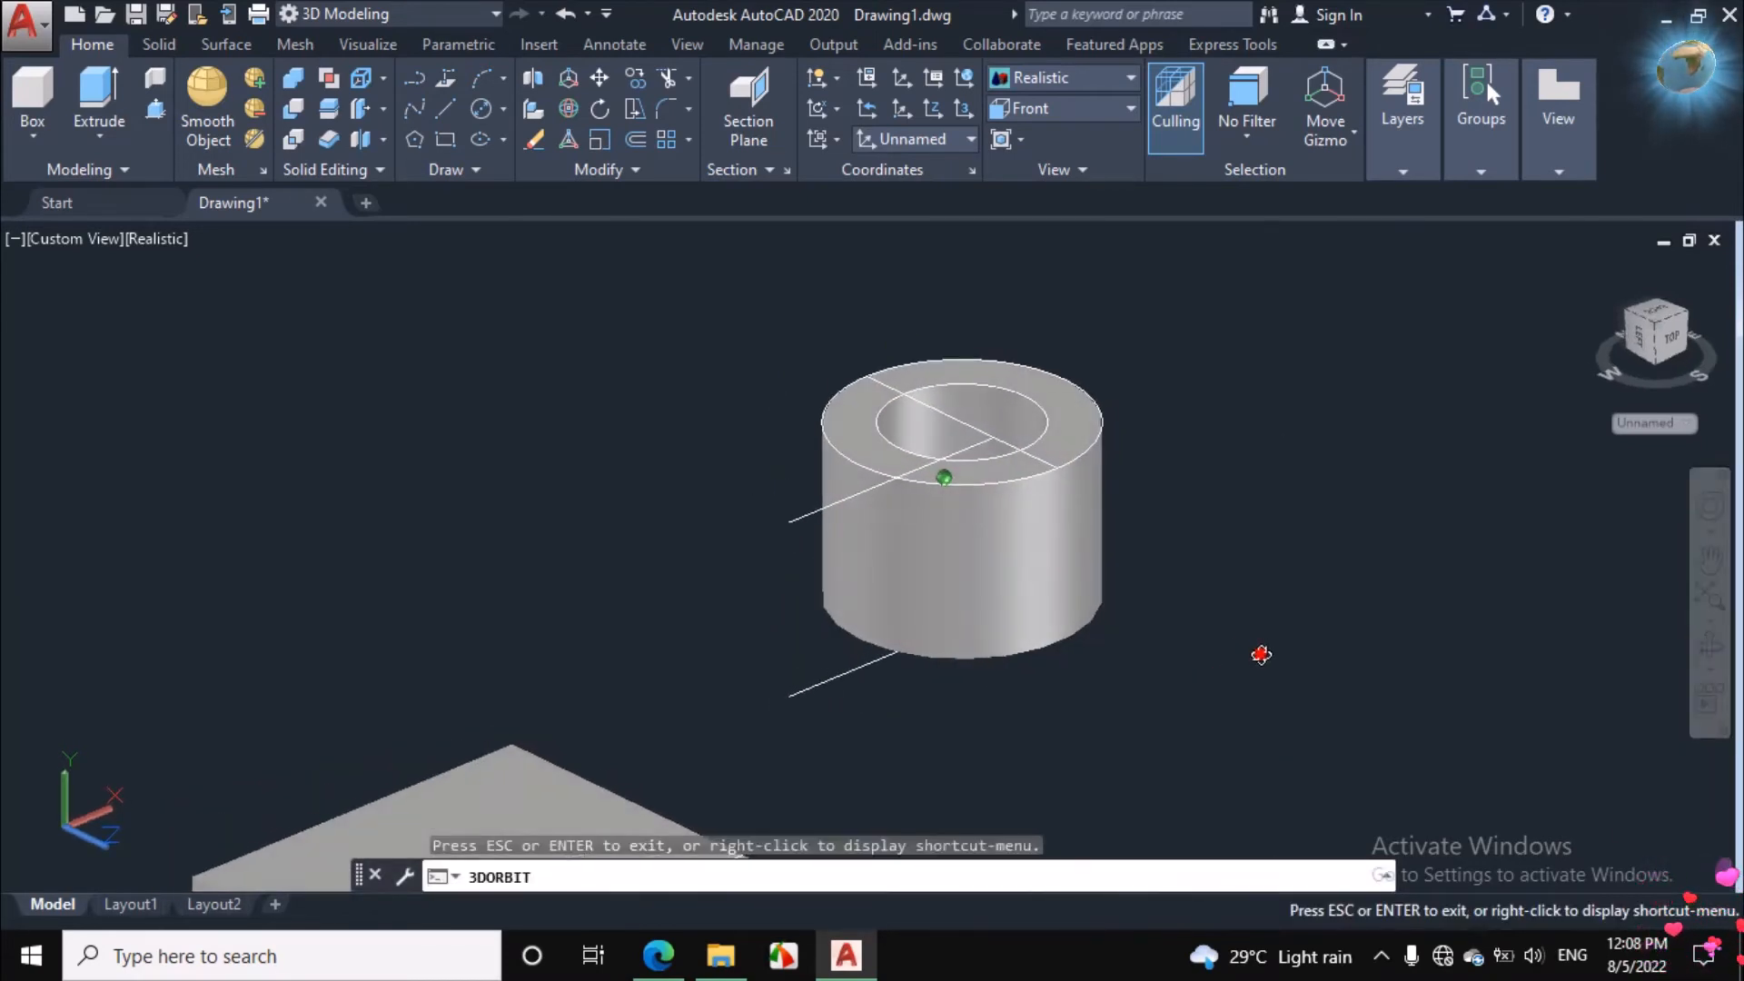
scroll(1235, 566, up, 1)
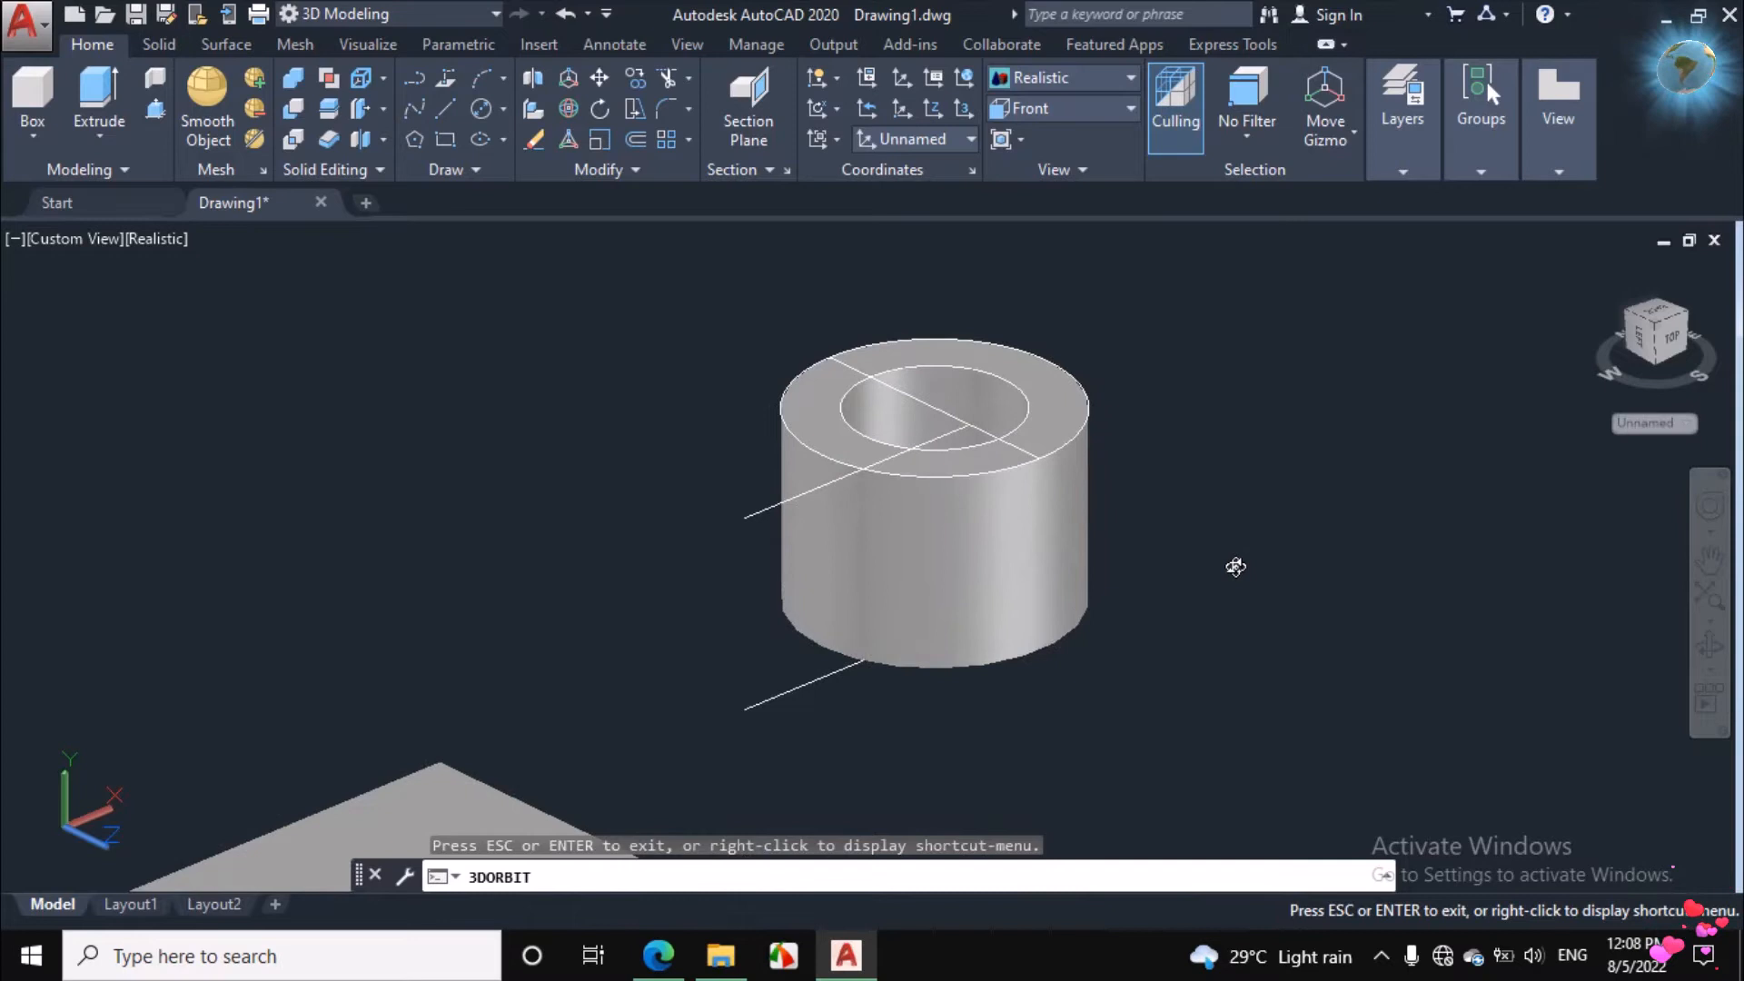
right_click(1149, 360)
click(1205, 379)
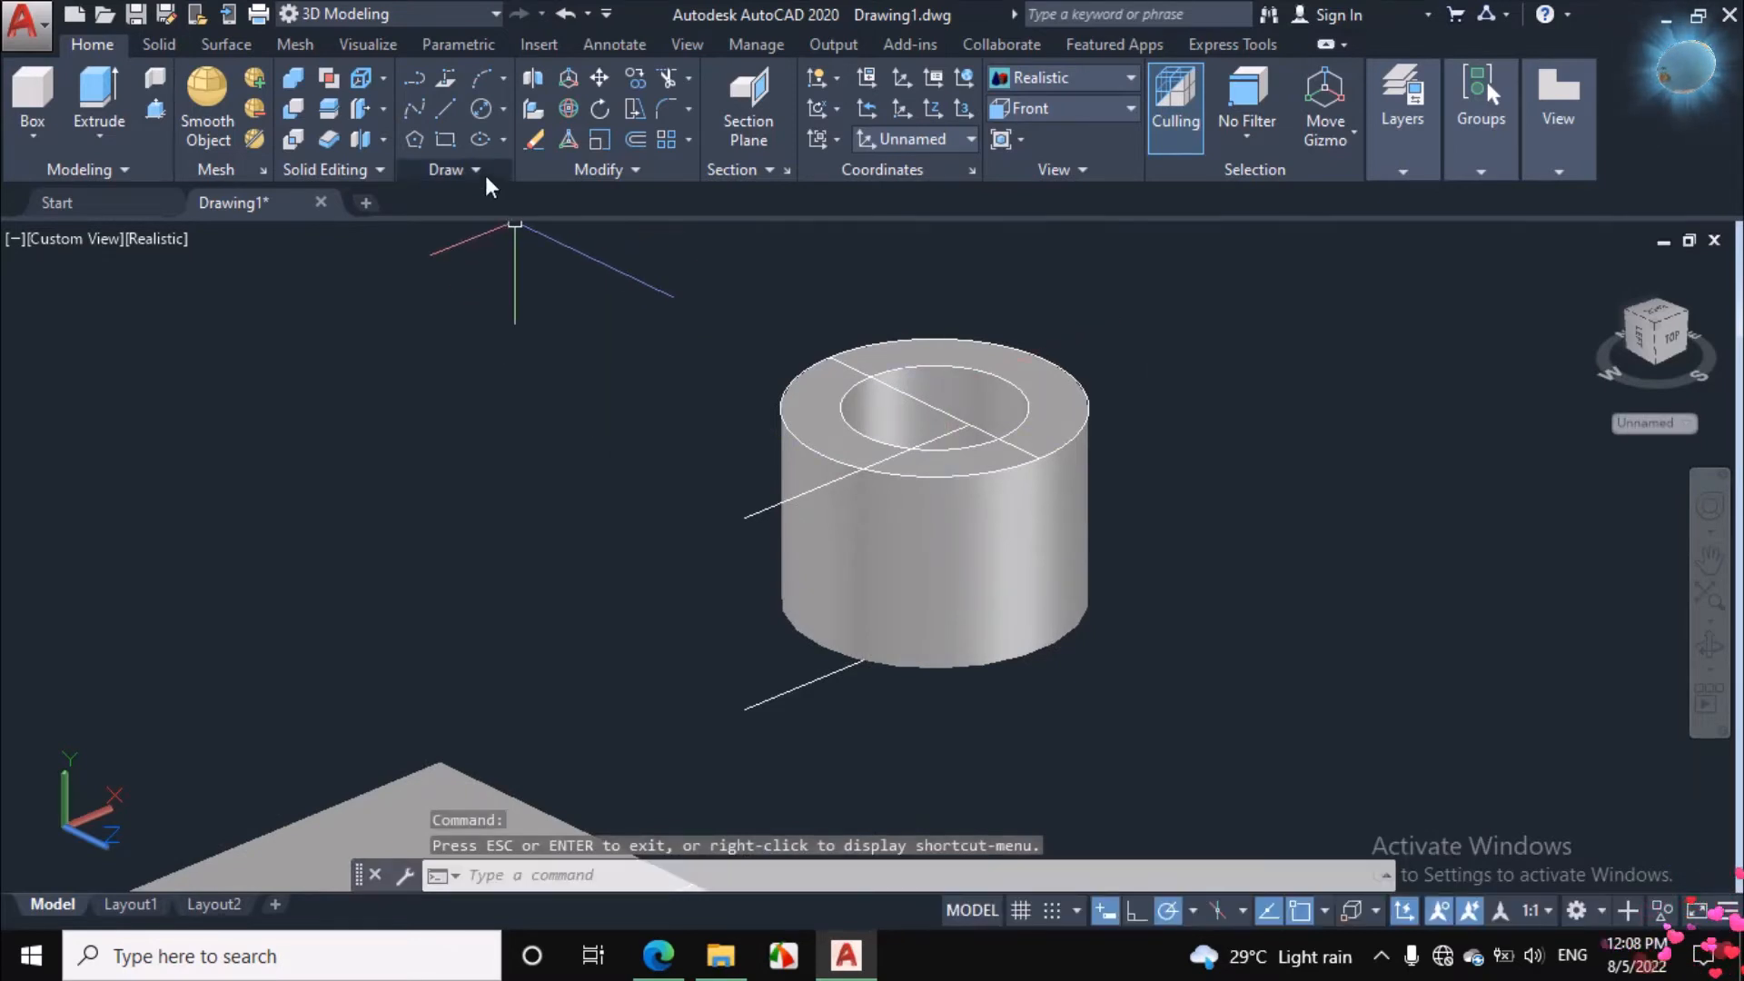
click(451, 117)
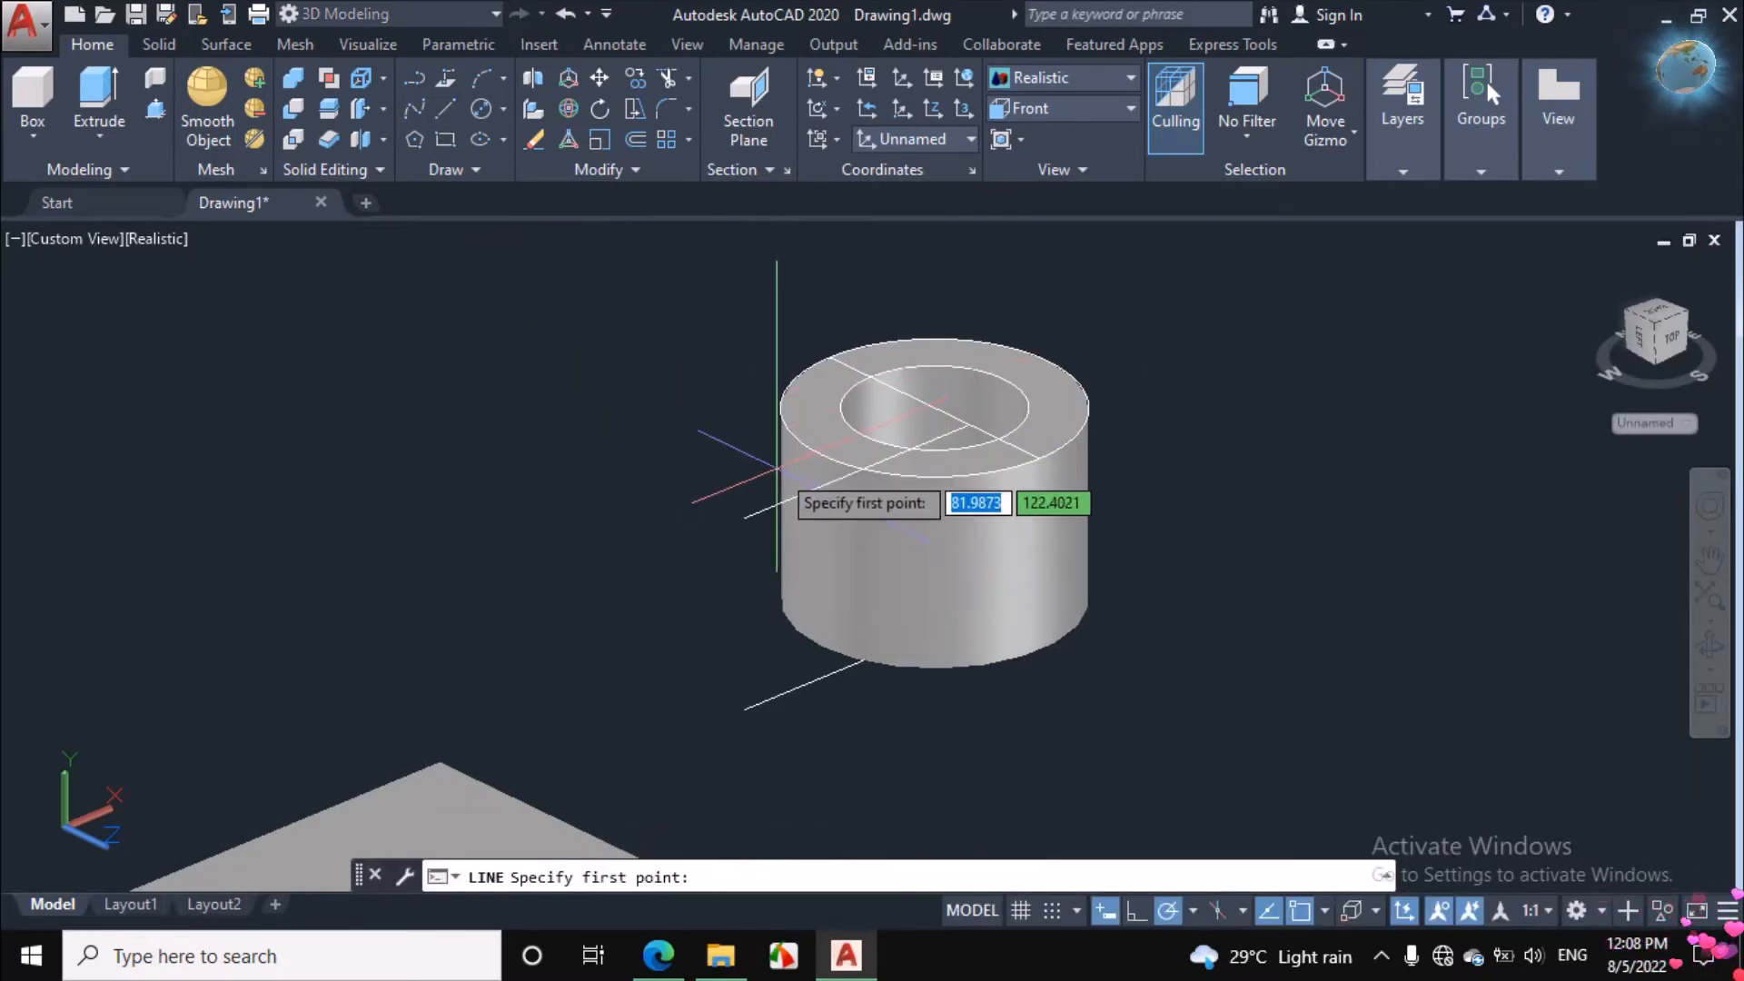
scroll(813, 489, down, 3)
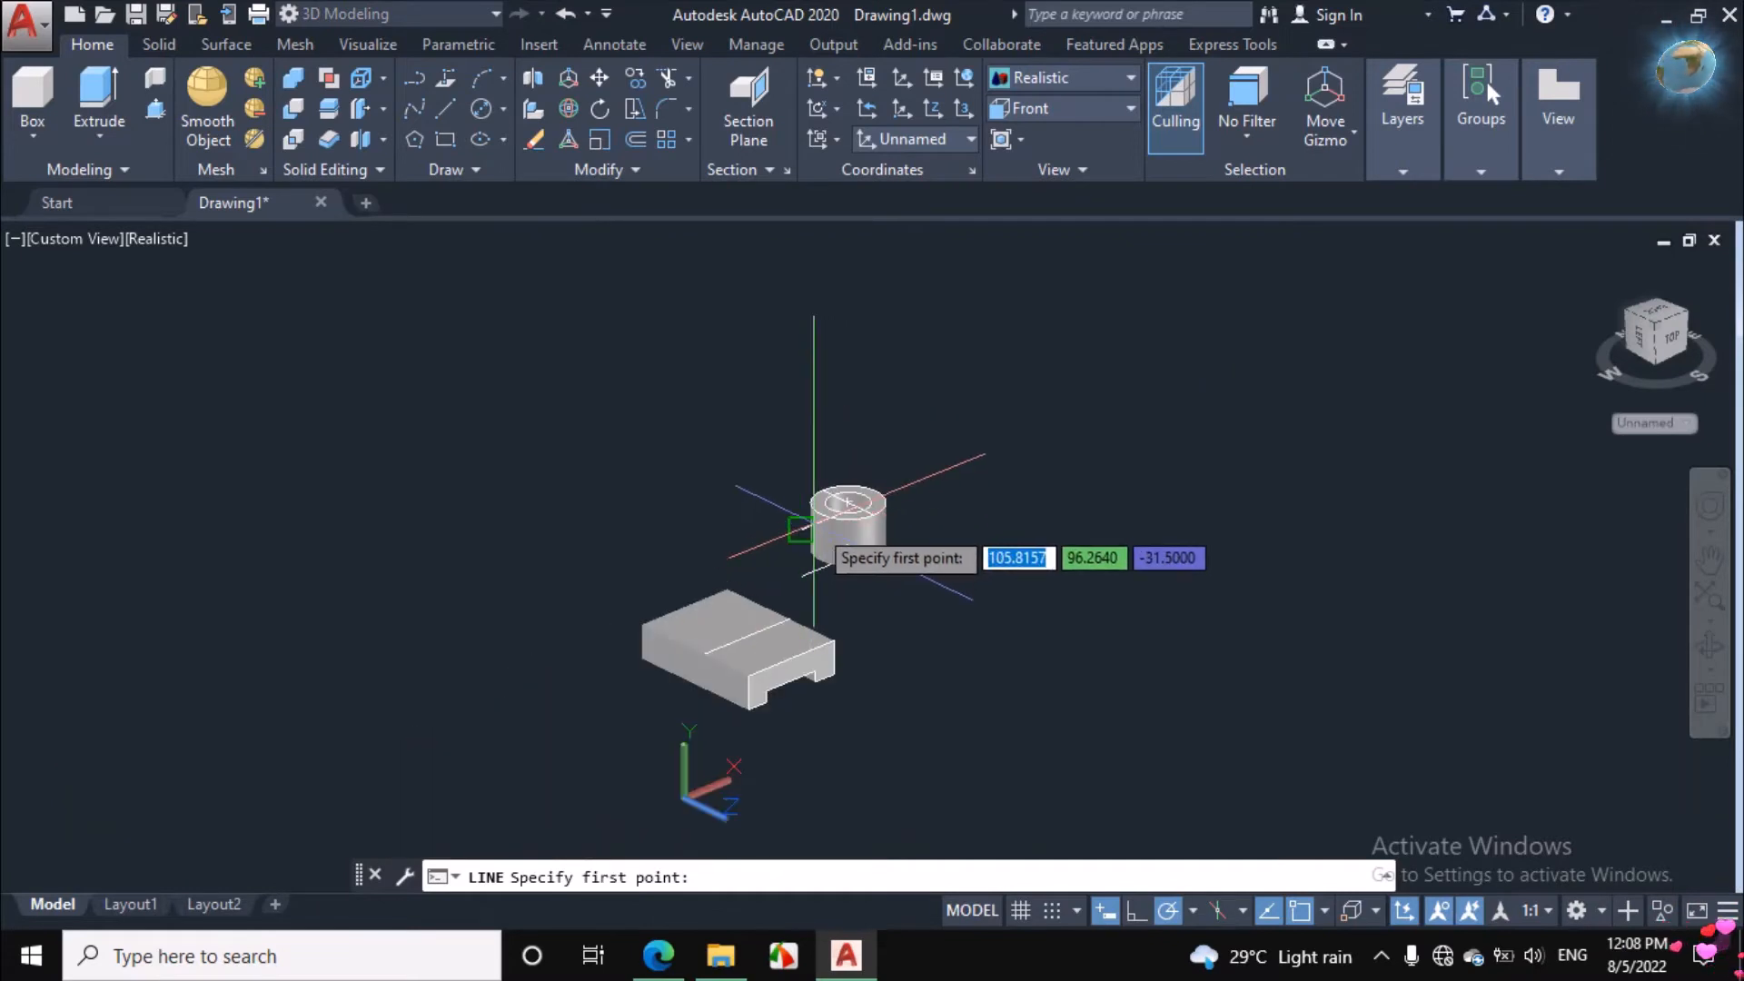
scroll(876, 491, up, 1)
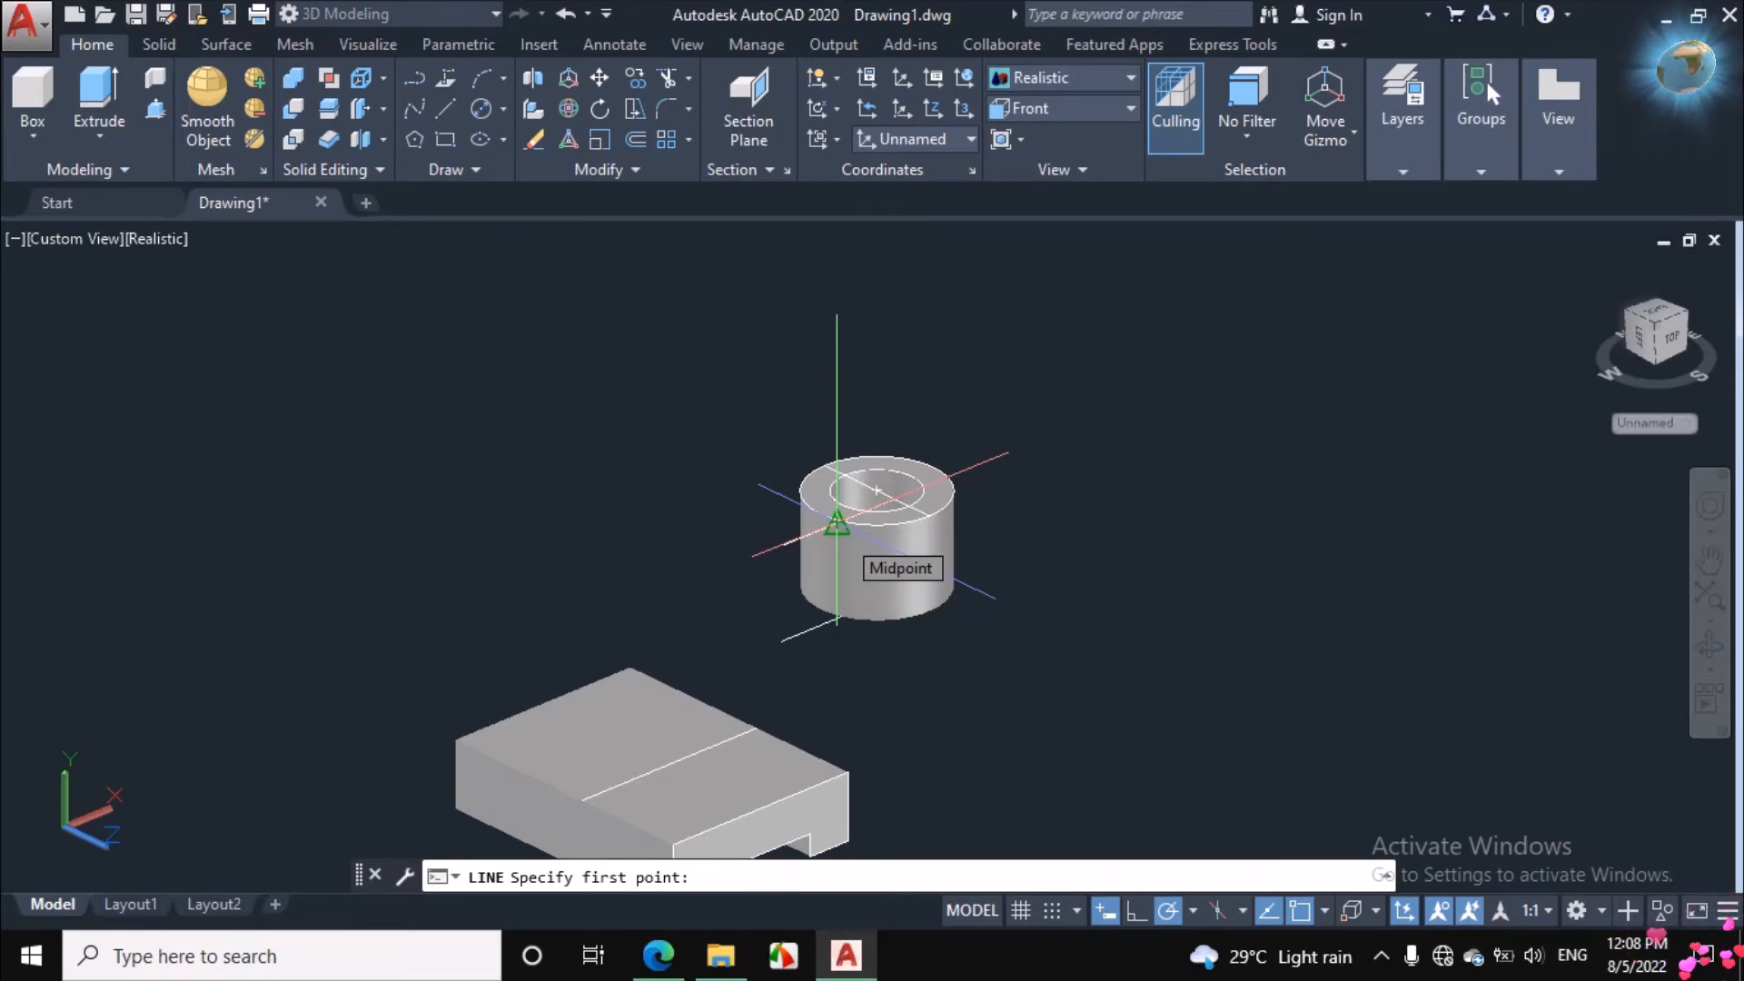
scroll(837, 523, up, 5)
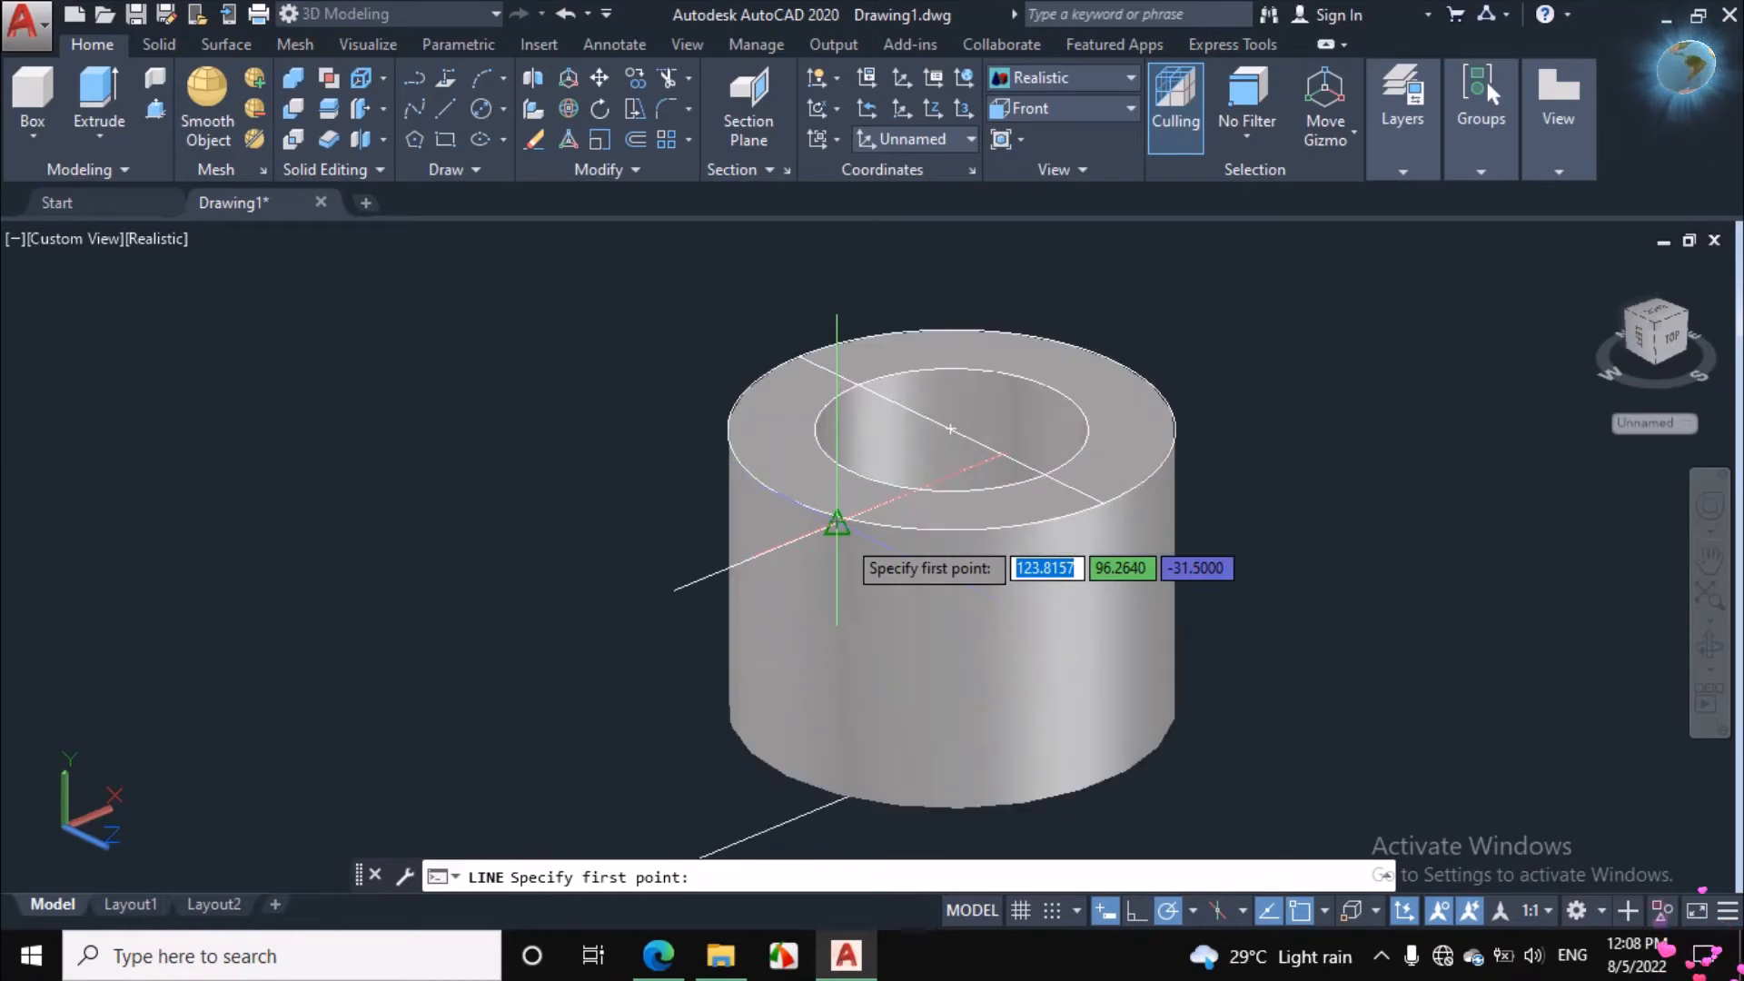
scroll(868, 519, up, 3)
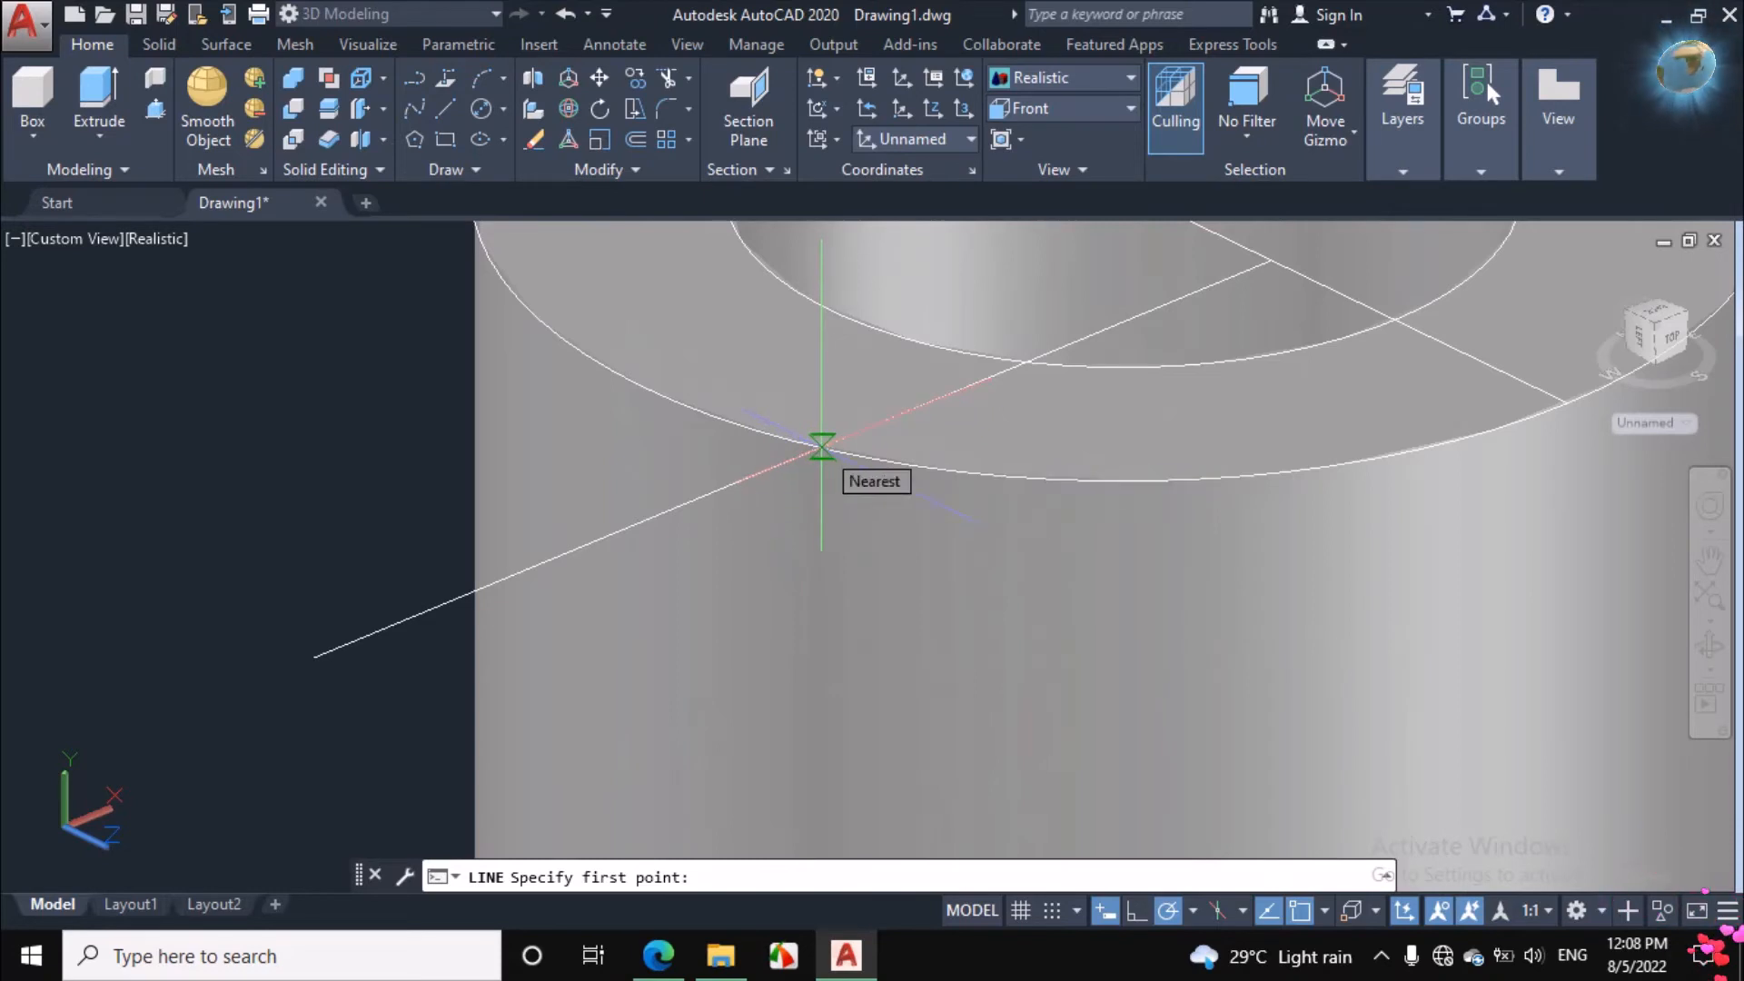
scroll(820, 447, up, 2)
scroll(821, 447, up, 2)
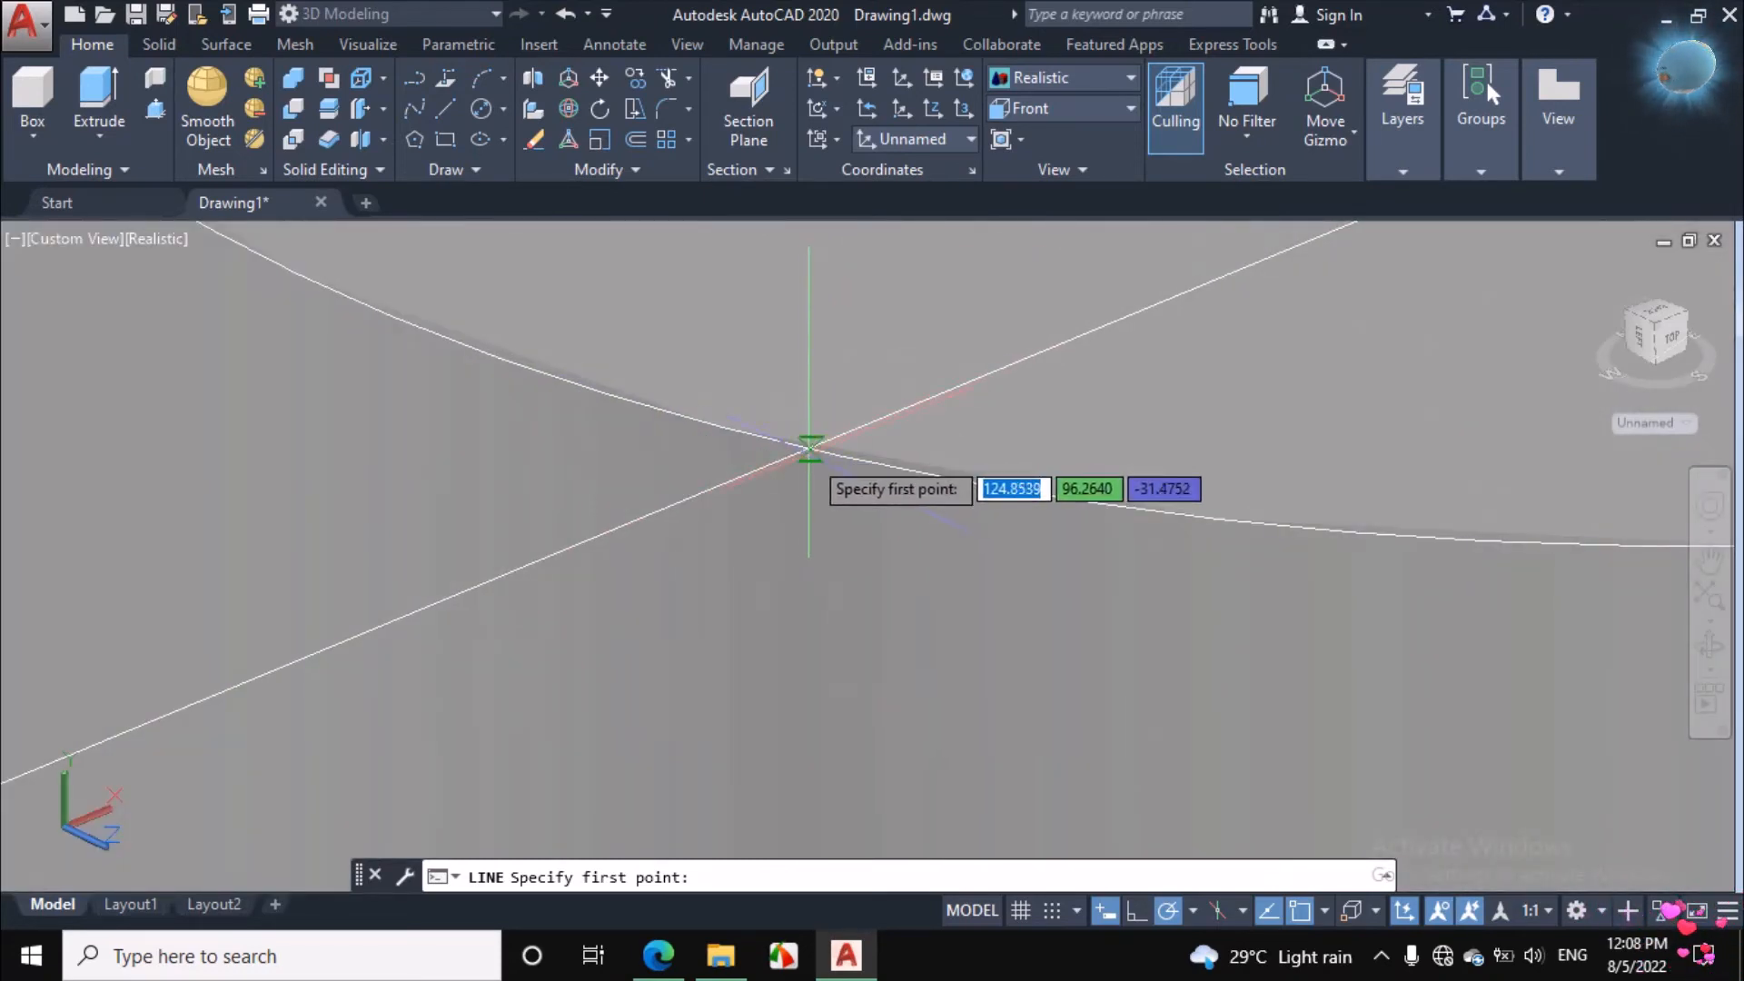
scroll(811, 447, down, 1)
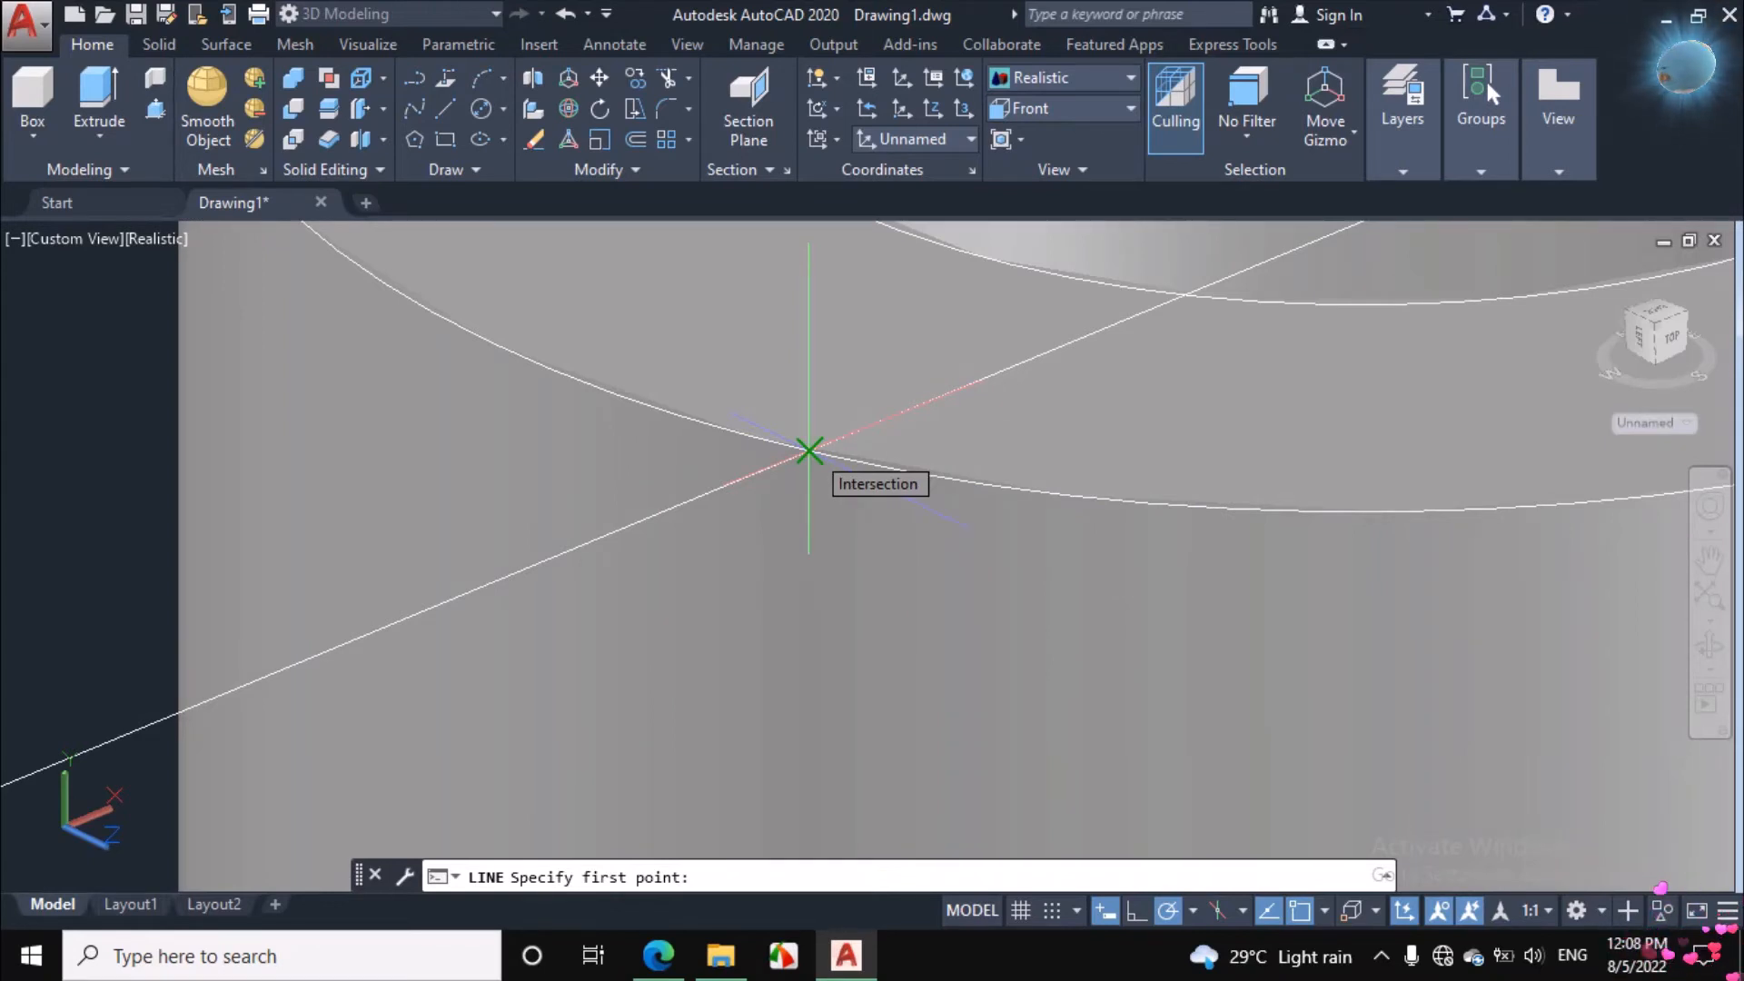
click(810, 450)
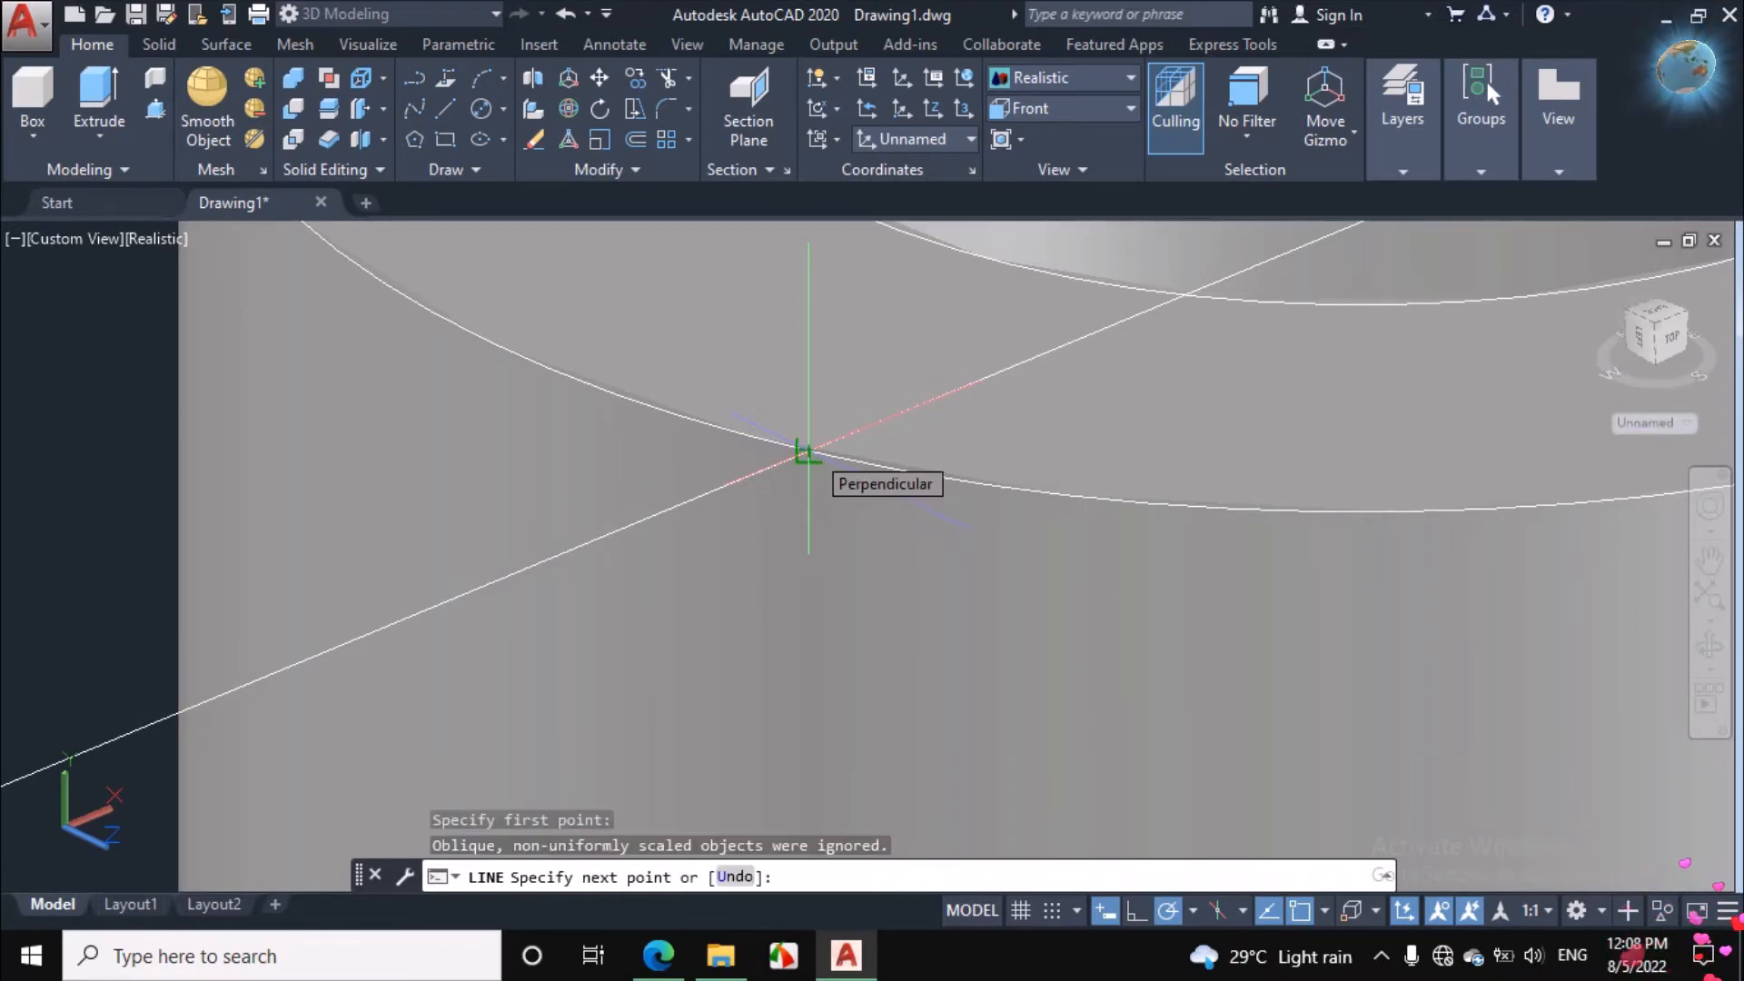
Step: Run the line straight down the boss's side to meet the copied lower guide line perpendicularly, and end the command
scroll(810, 450, down, 5)
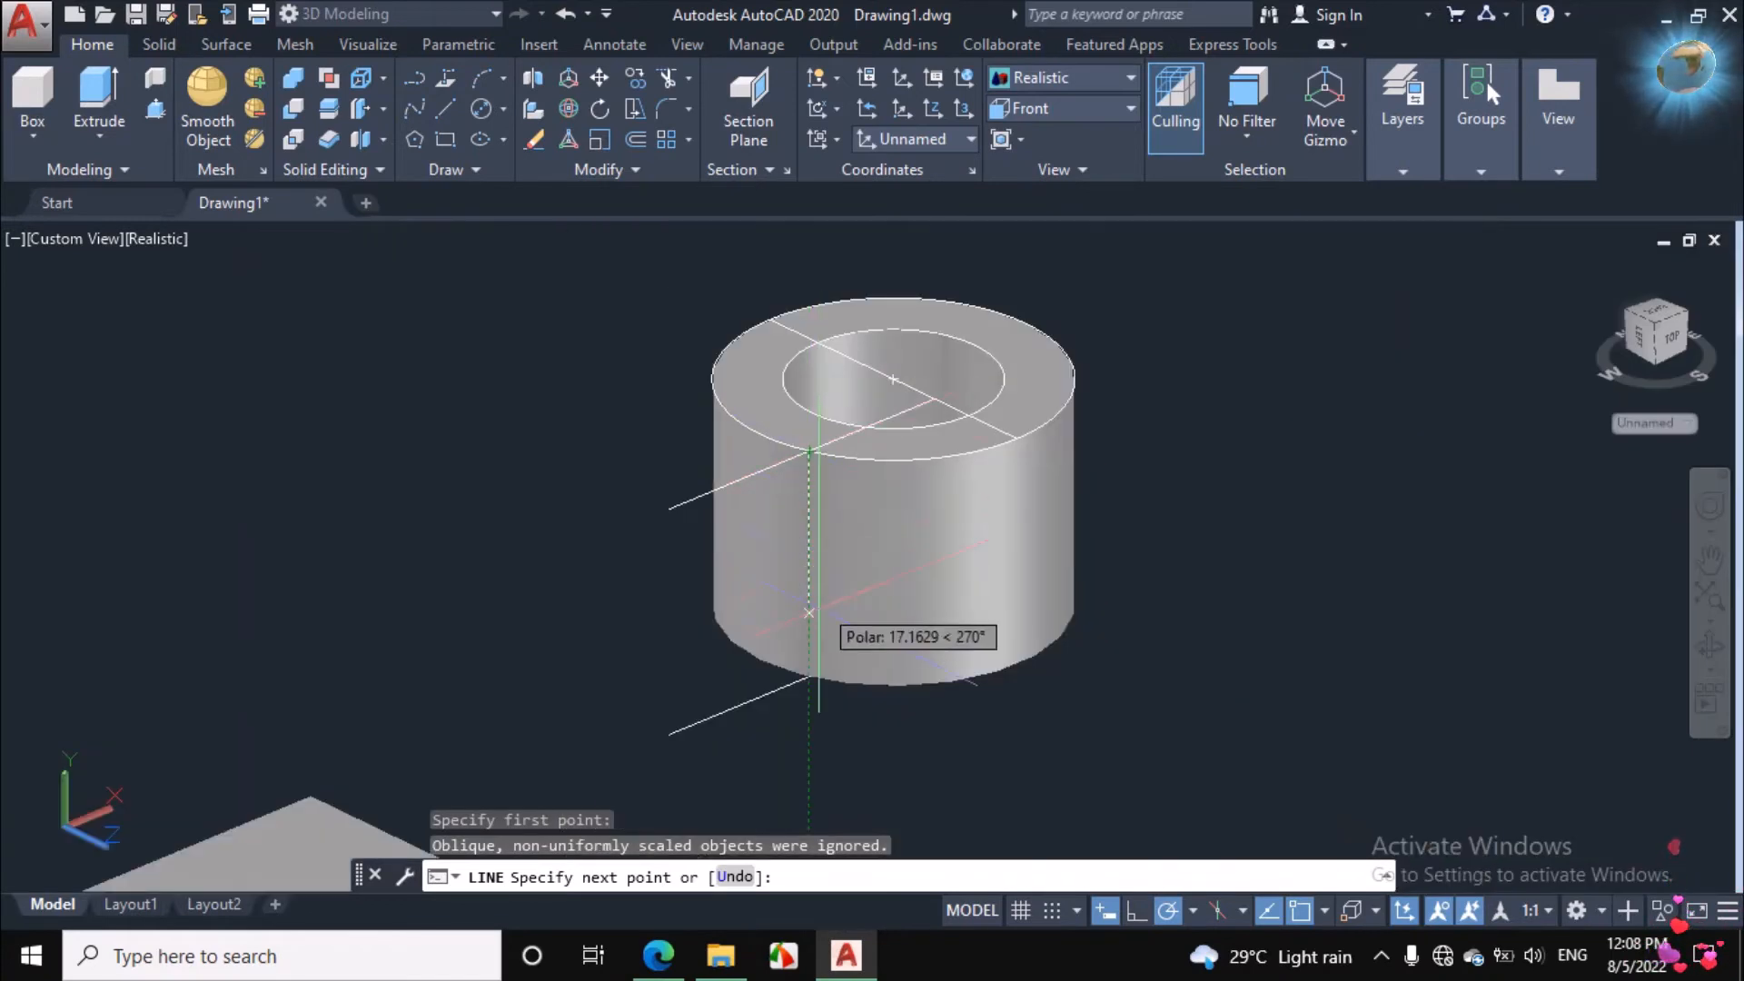
scroll(811, 667, up, 5)
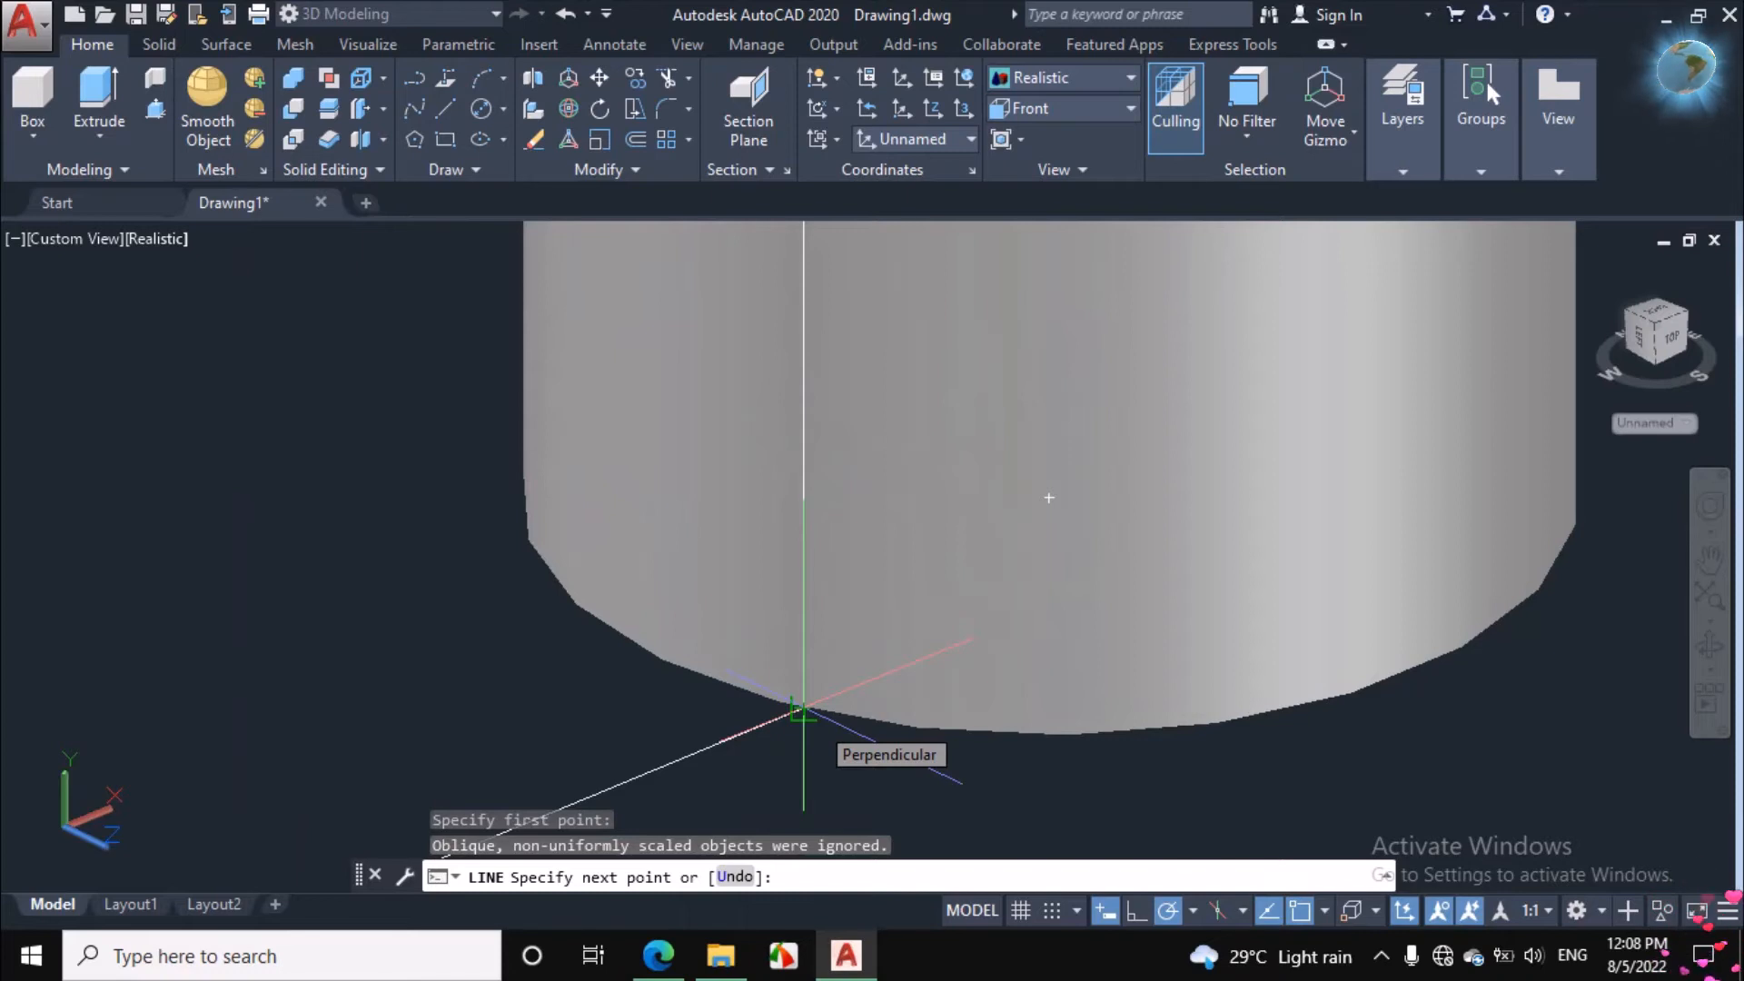
click(803, 713)
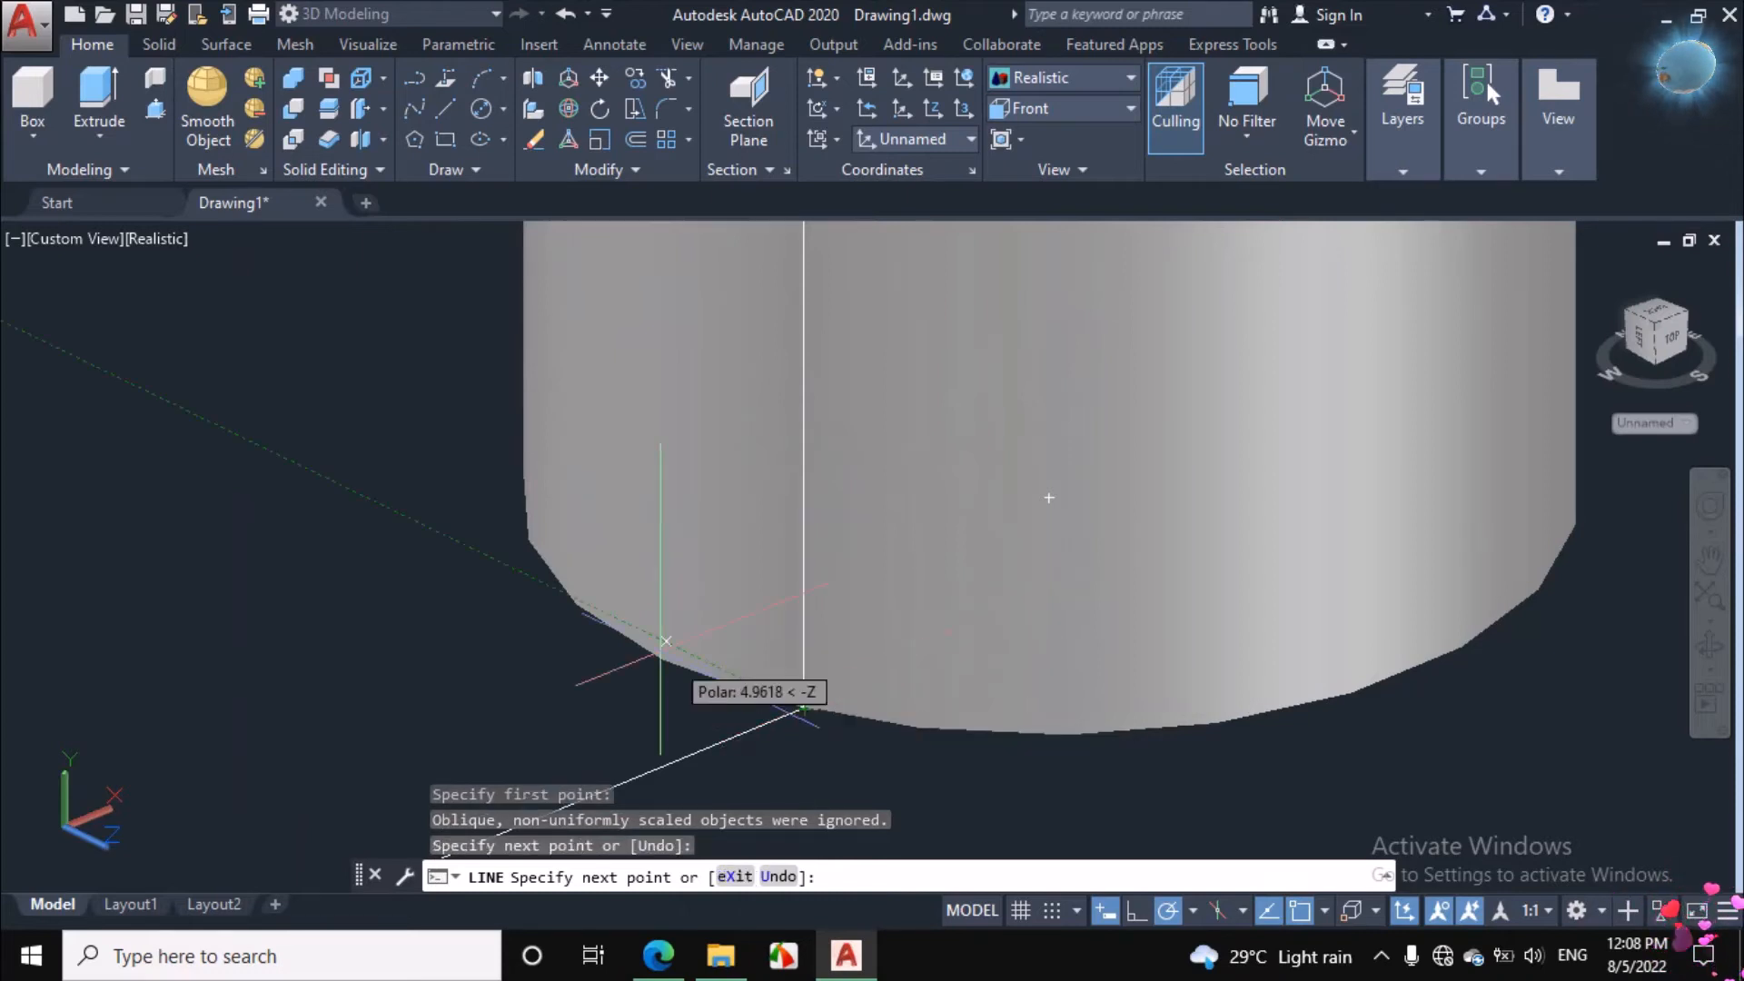
right_click(454, 534)
click(524, 572)
scroll(494, 572, down, 3)
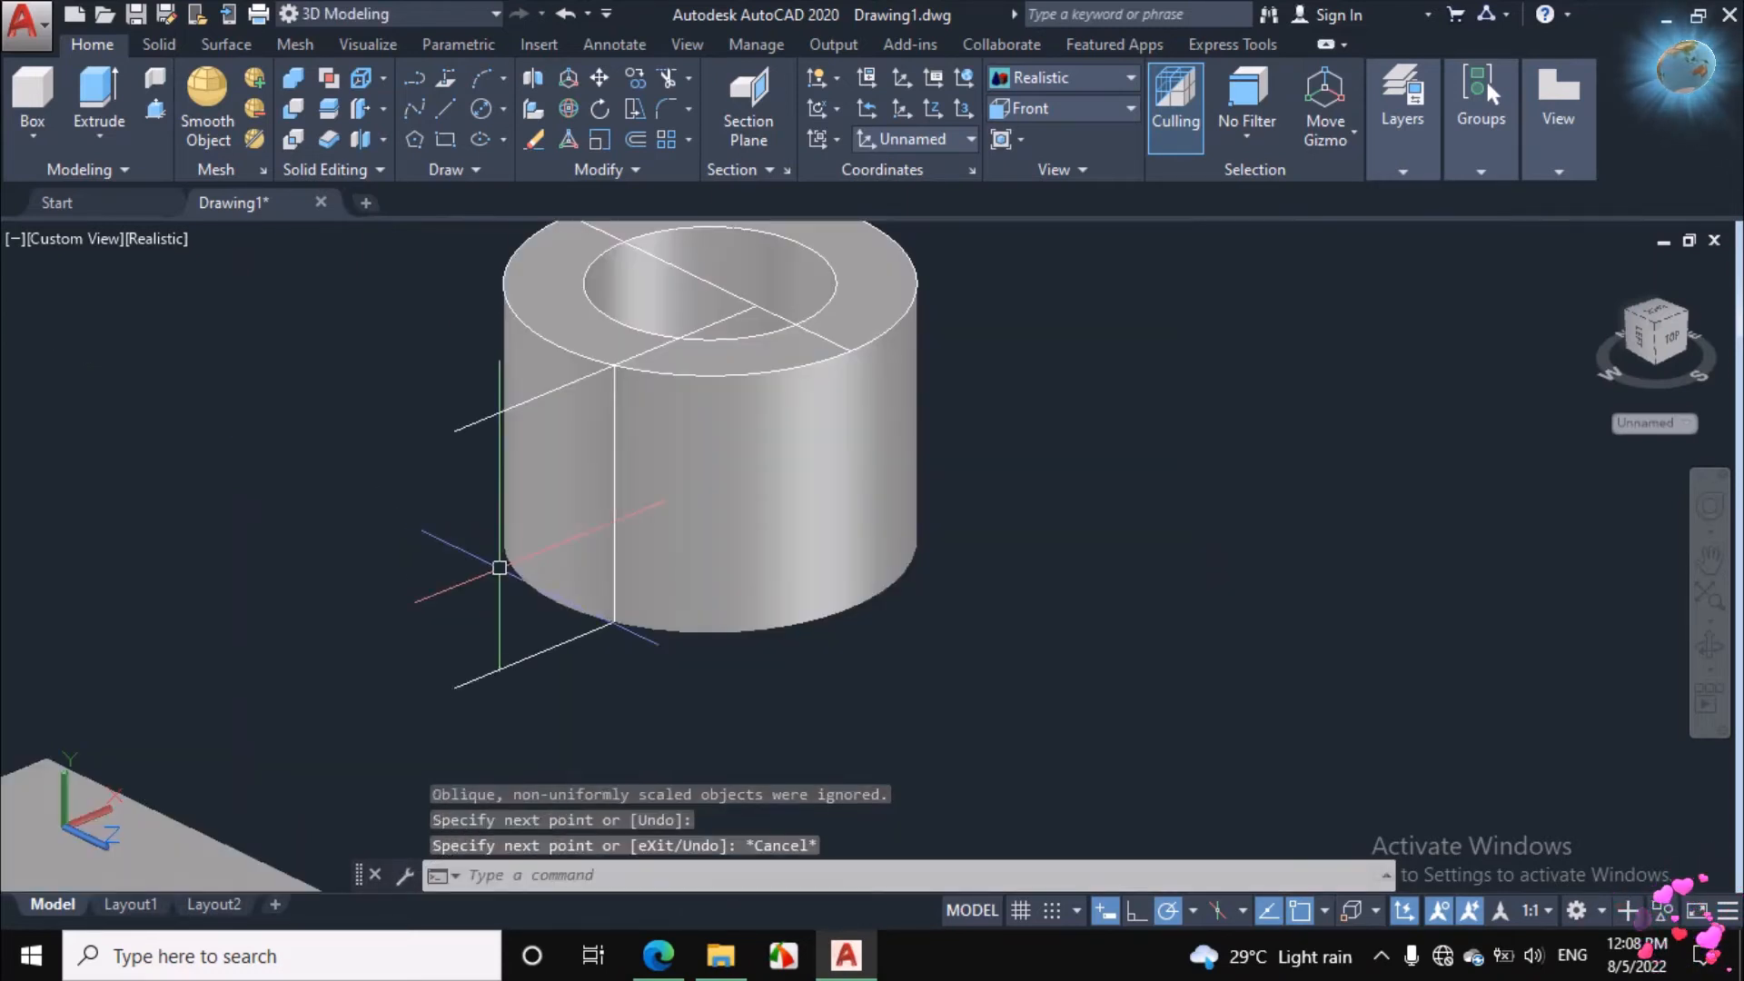
Step: Draw a sloping line from the upper guide line's outer end to the far end of the guide line on the base's top face
click(1709, 648)
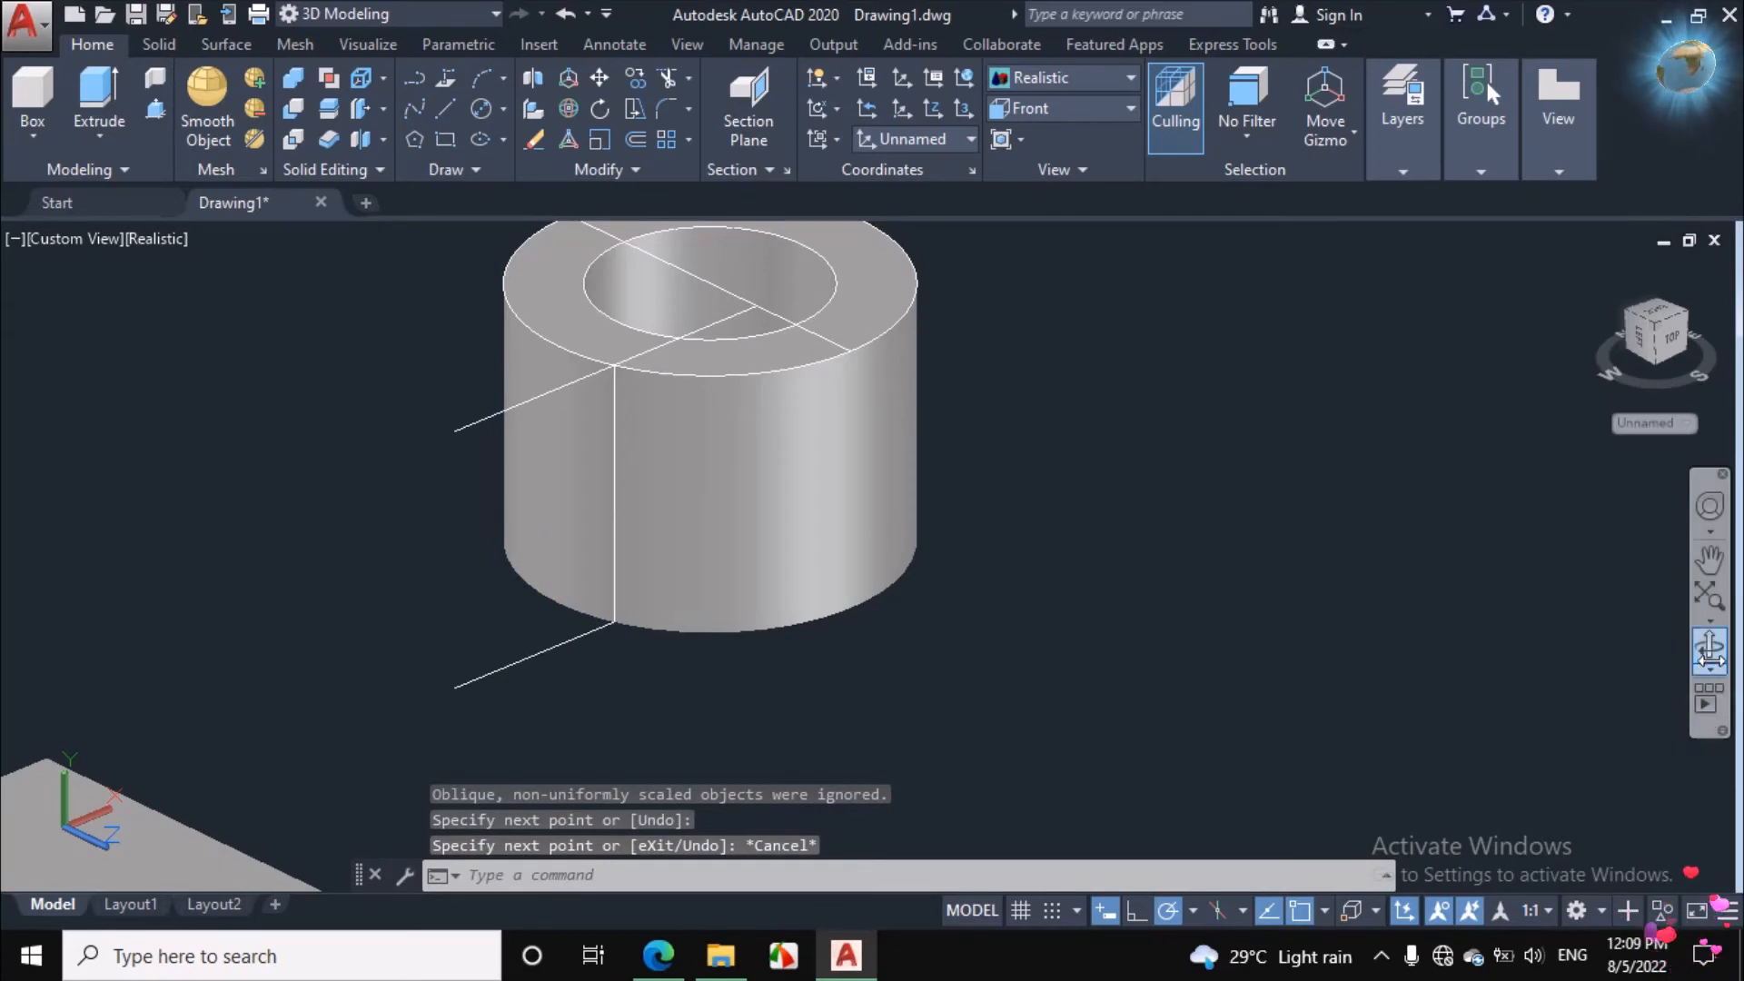
mouse_move(1261, 647)
mouse_down()
mouse_move(1134, 645)
mouse_move(1301, 584)
mouse_up()
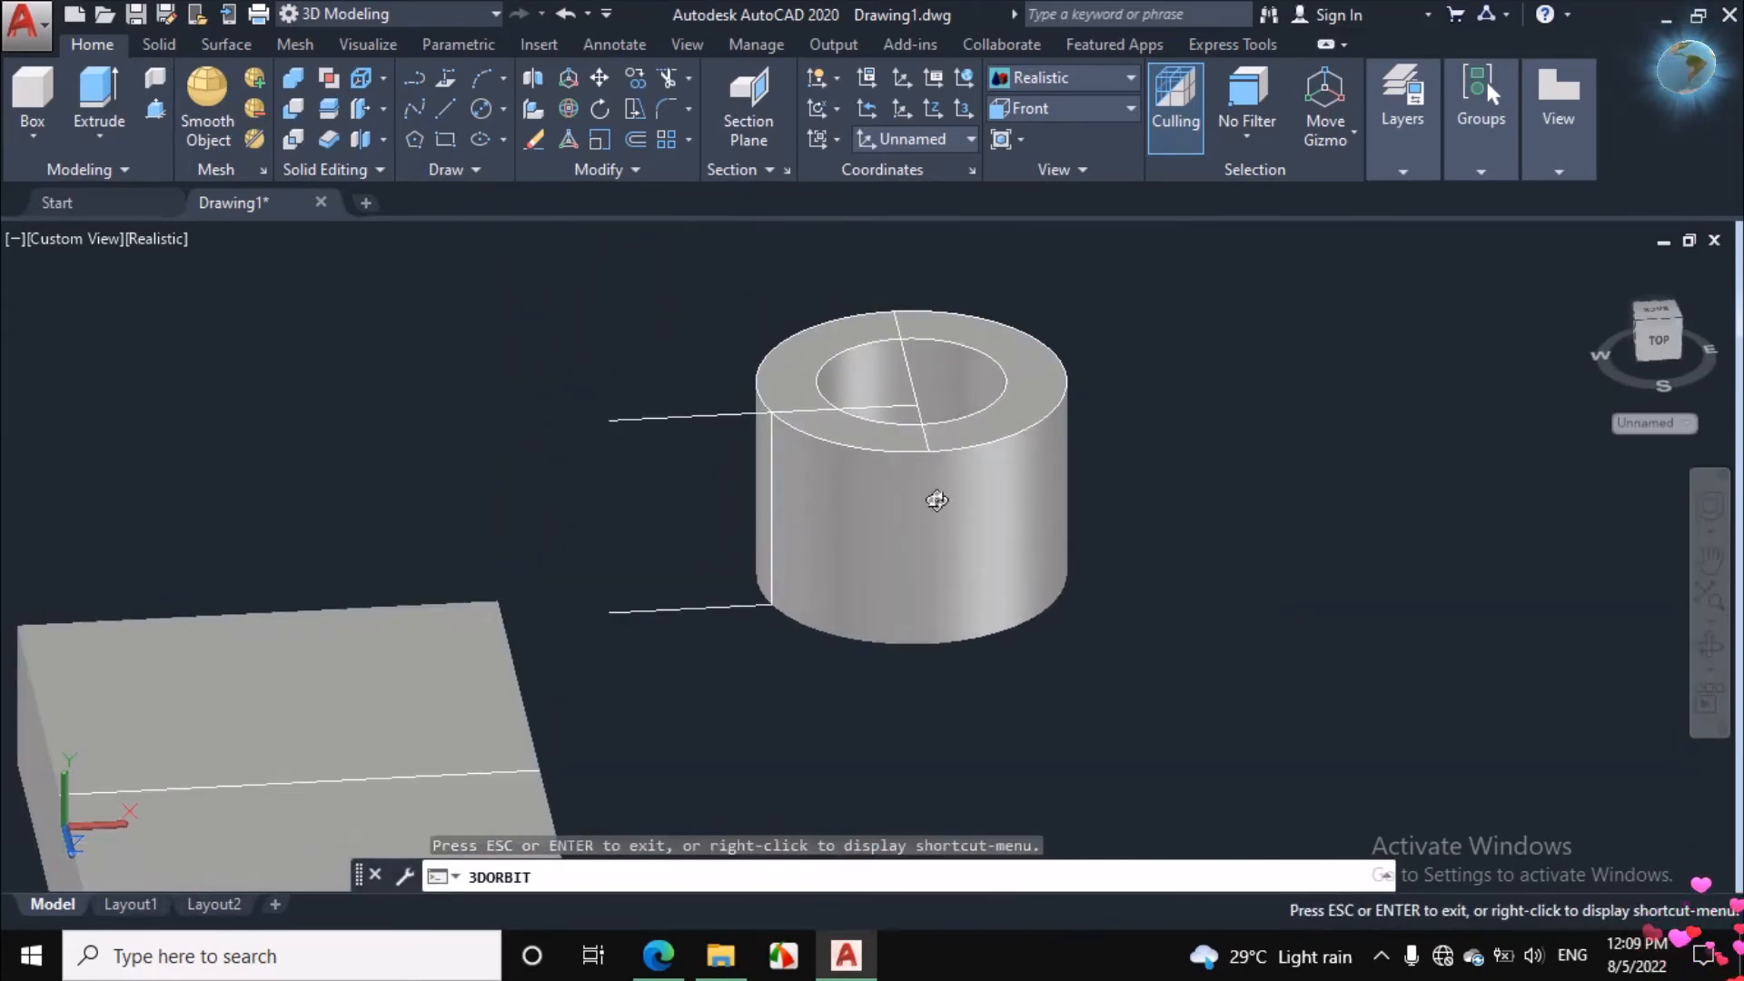
right_click(723, 323)
click(774, 341)
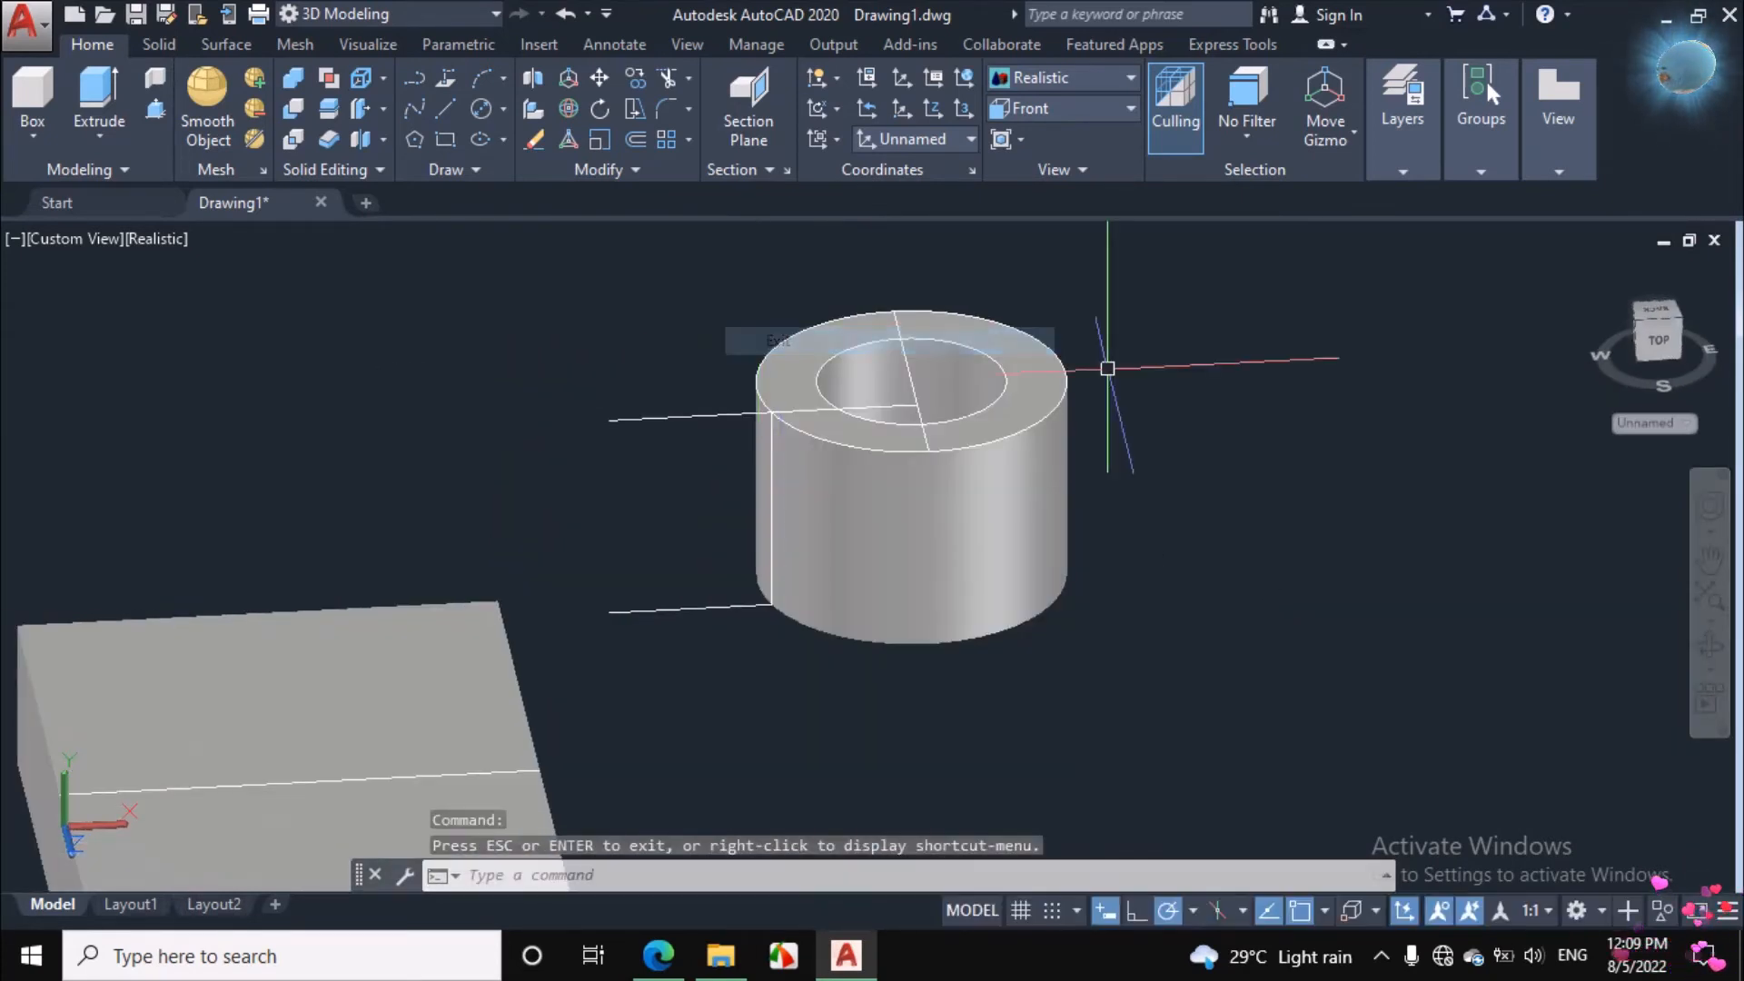
scroll(1323, 394, down, 2)
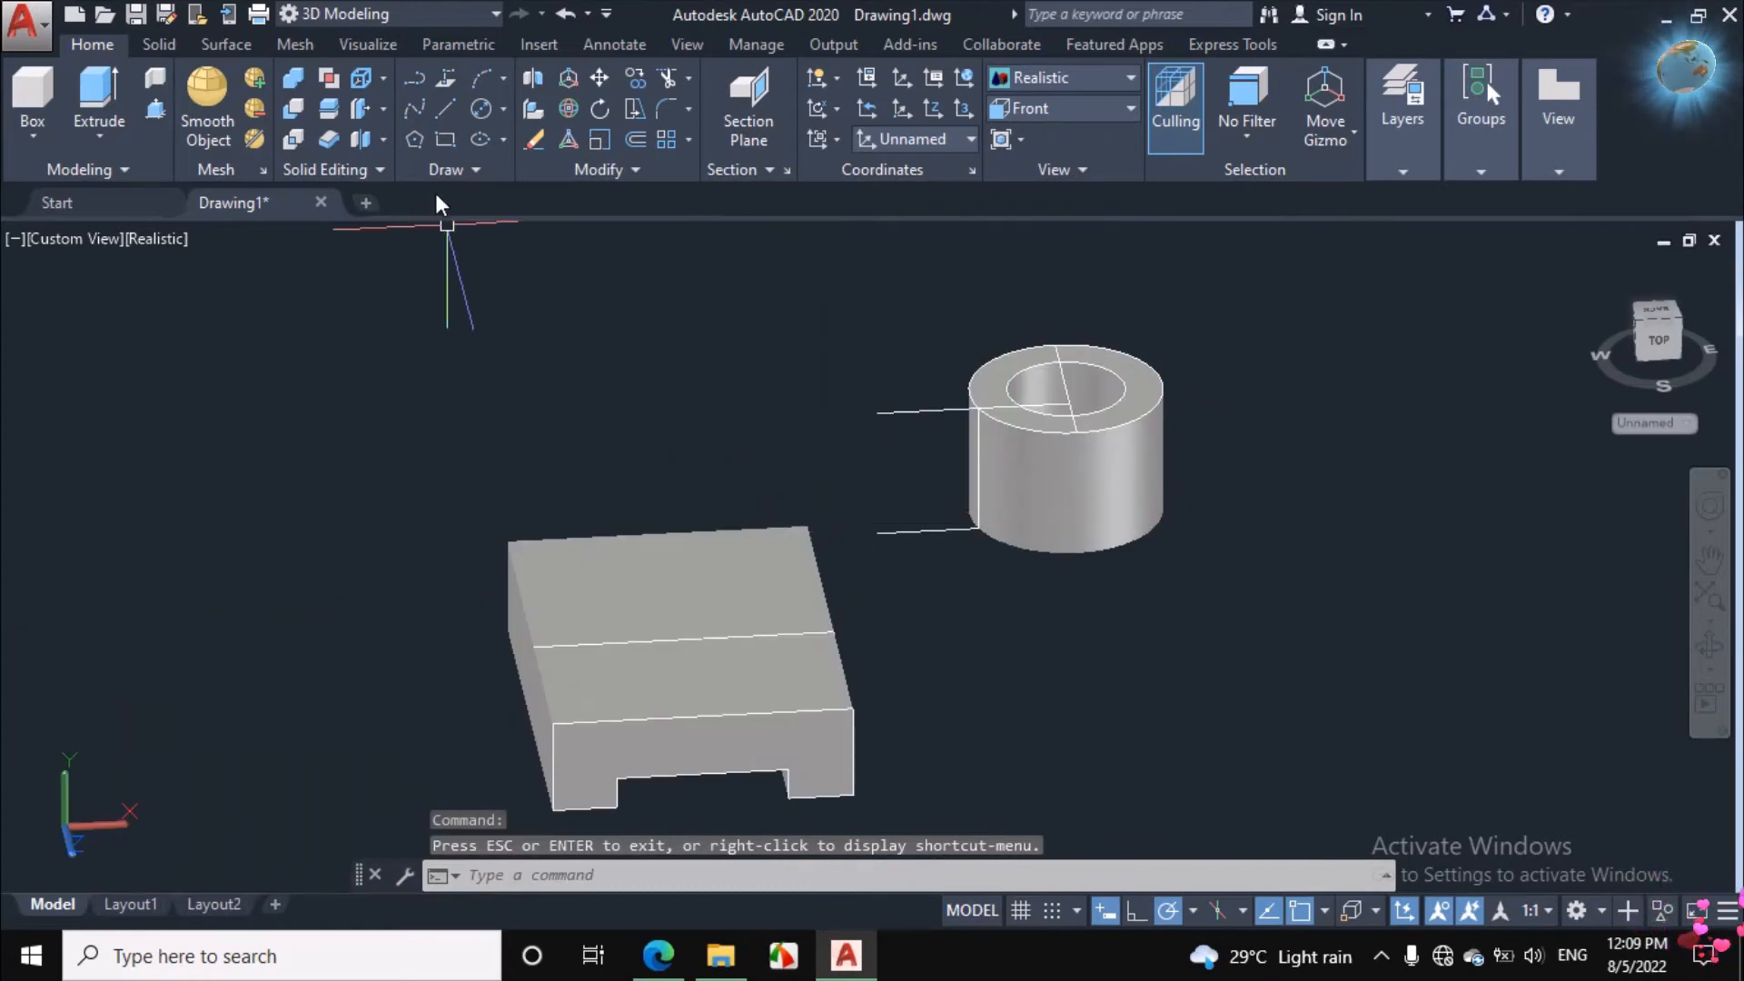
click(444, 111)
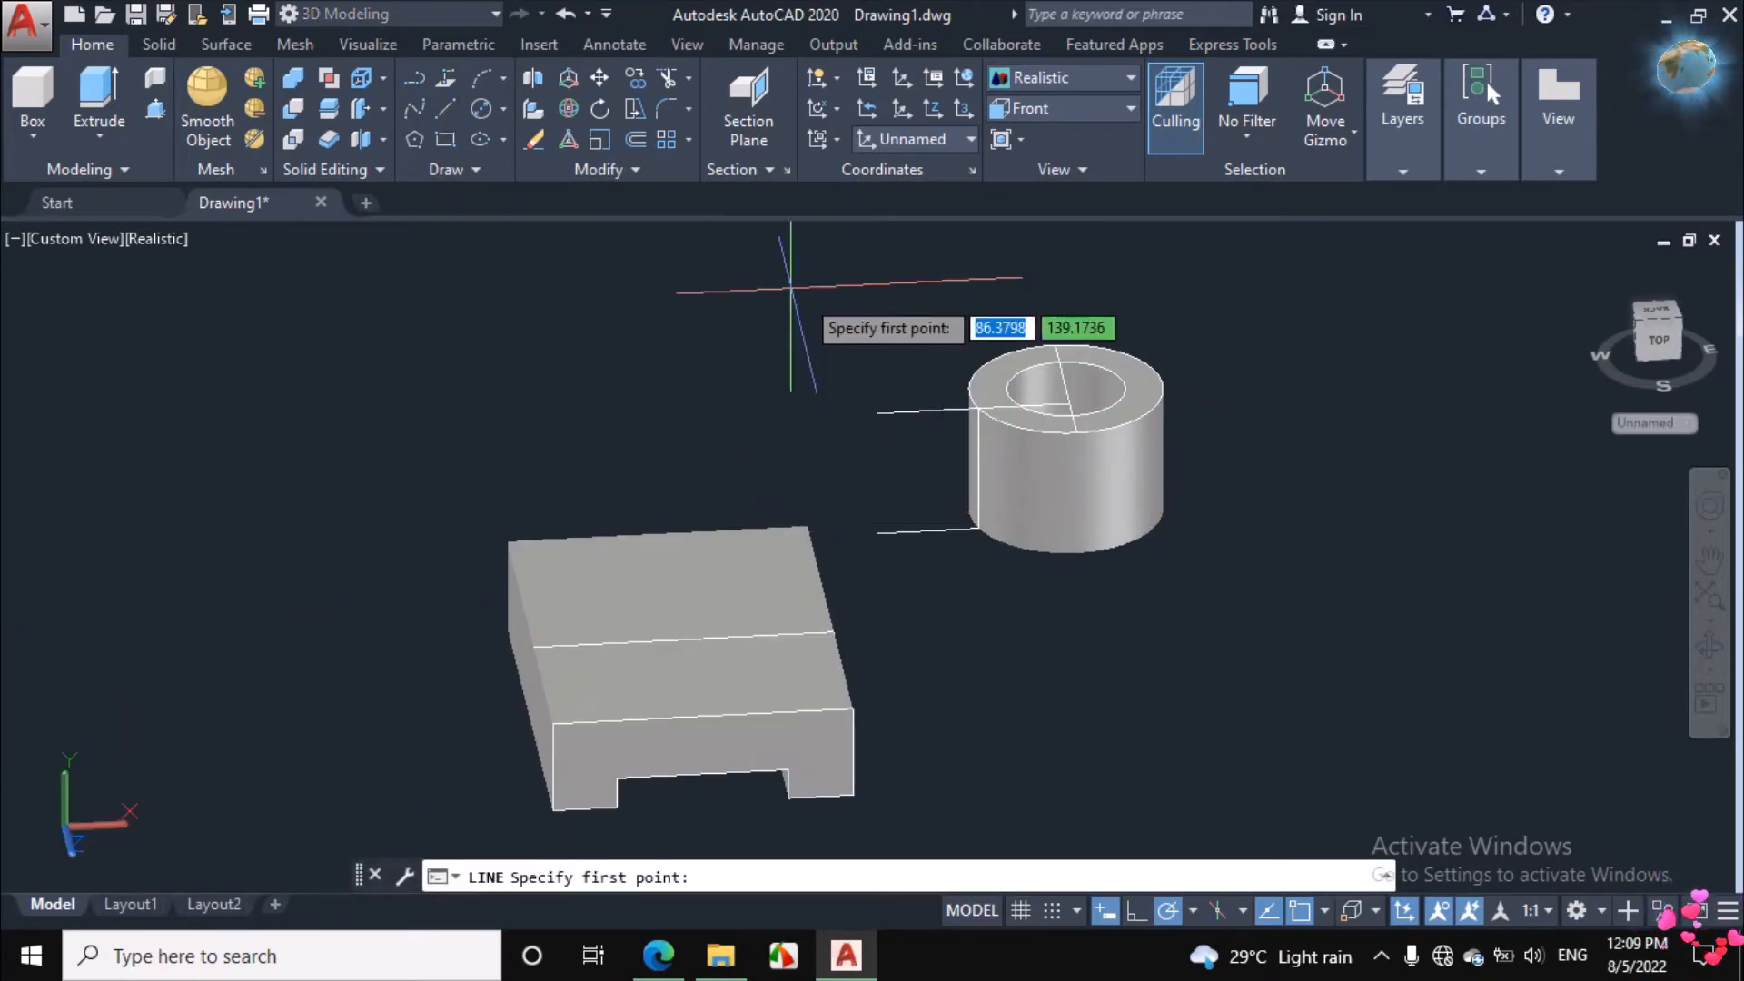
click(876, 413)
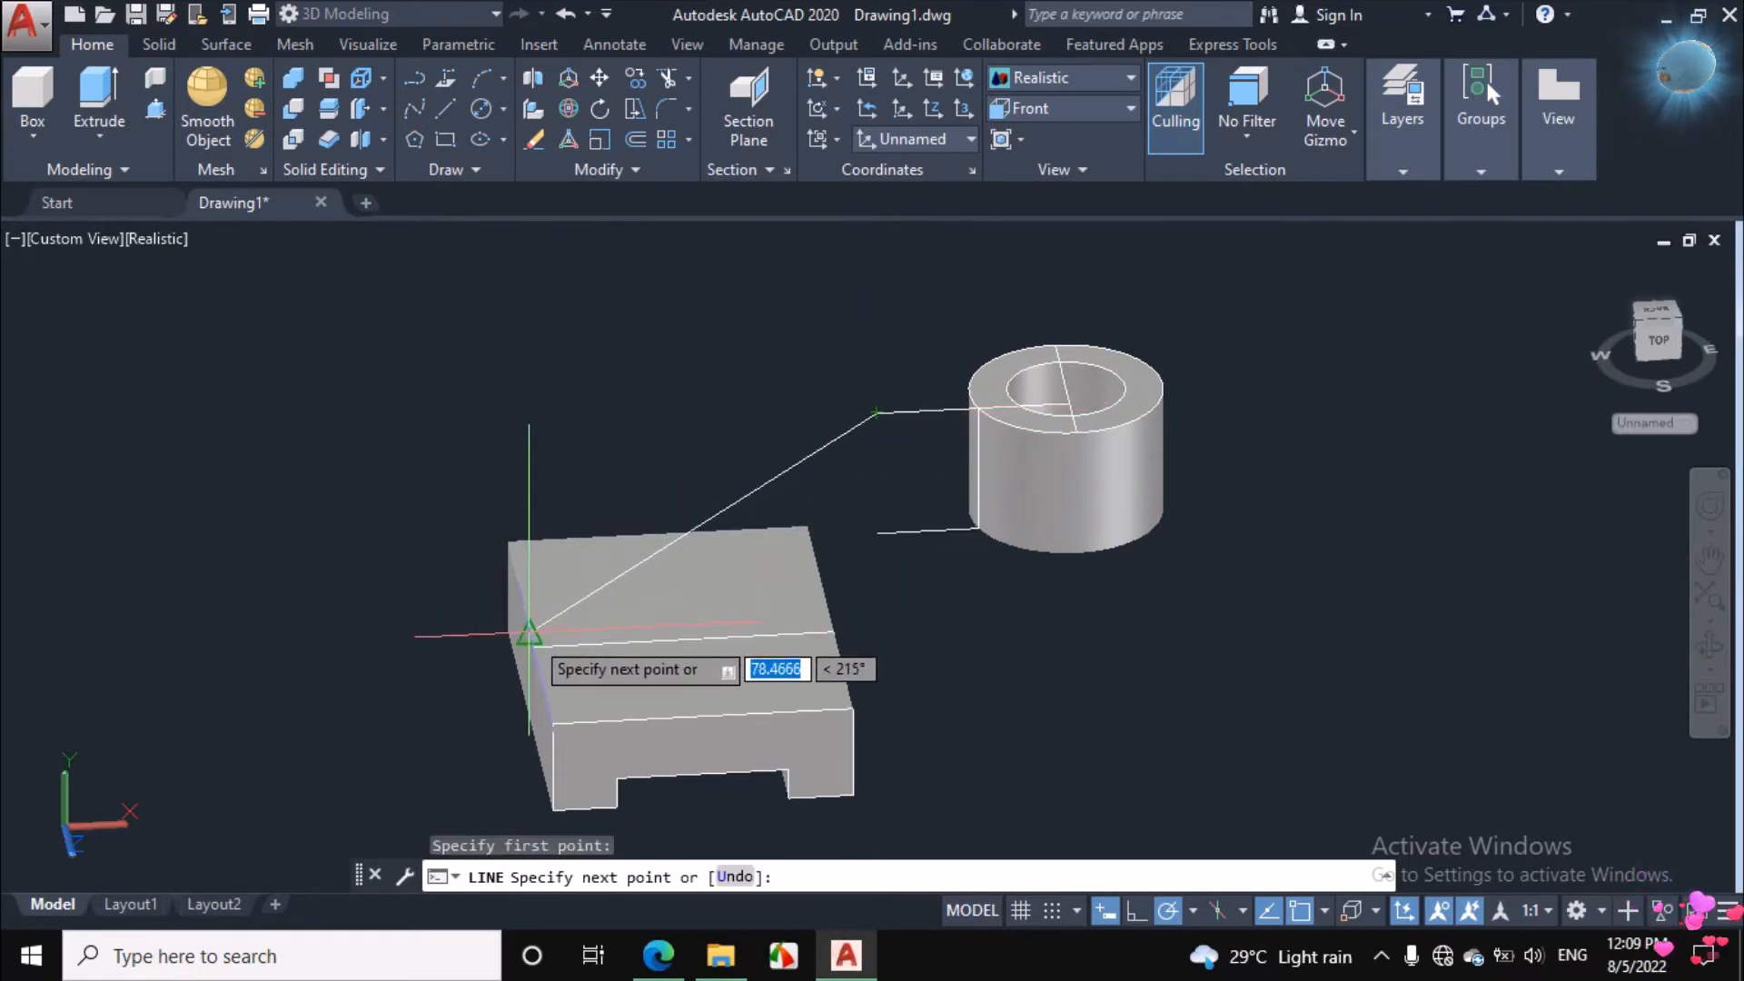
scroll(533, 647, up, 5)
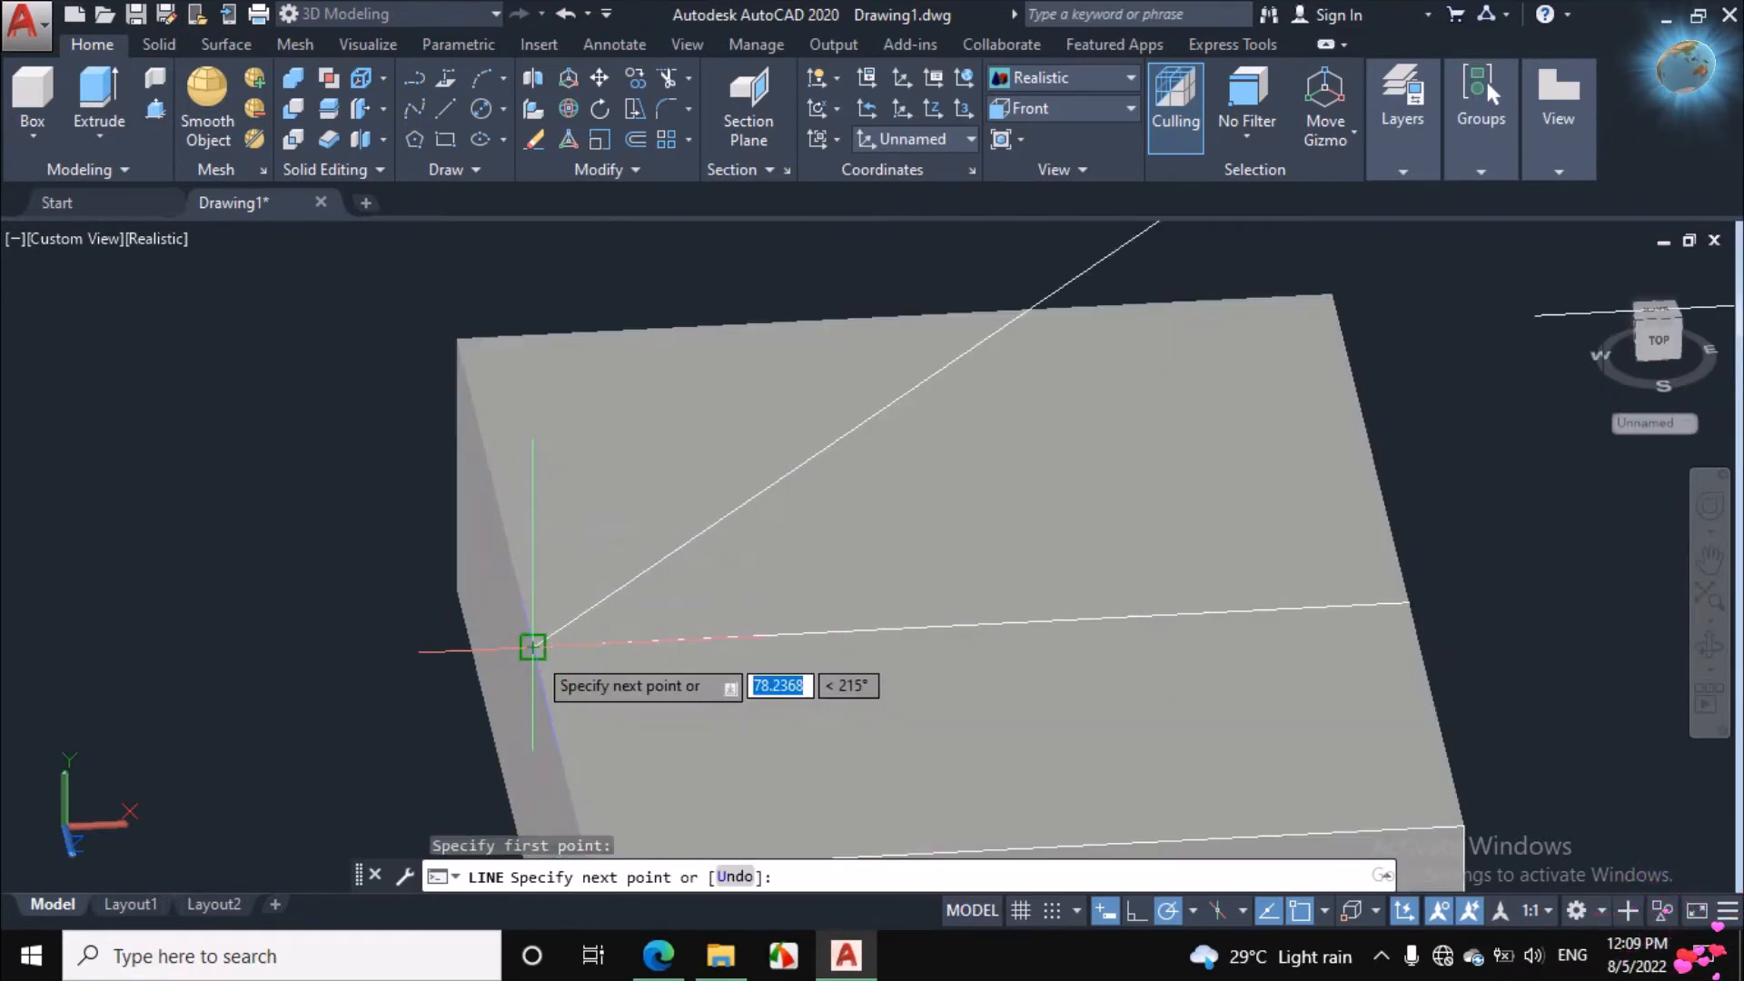
click(533, 645)
scroll(292, 615, down, 5)
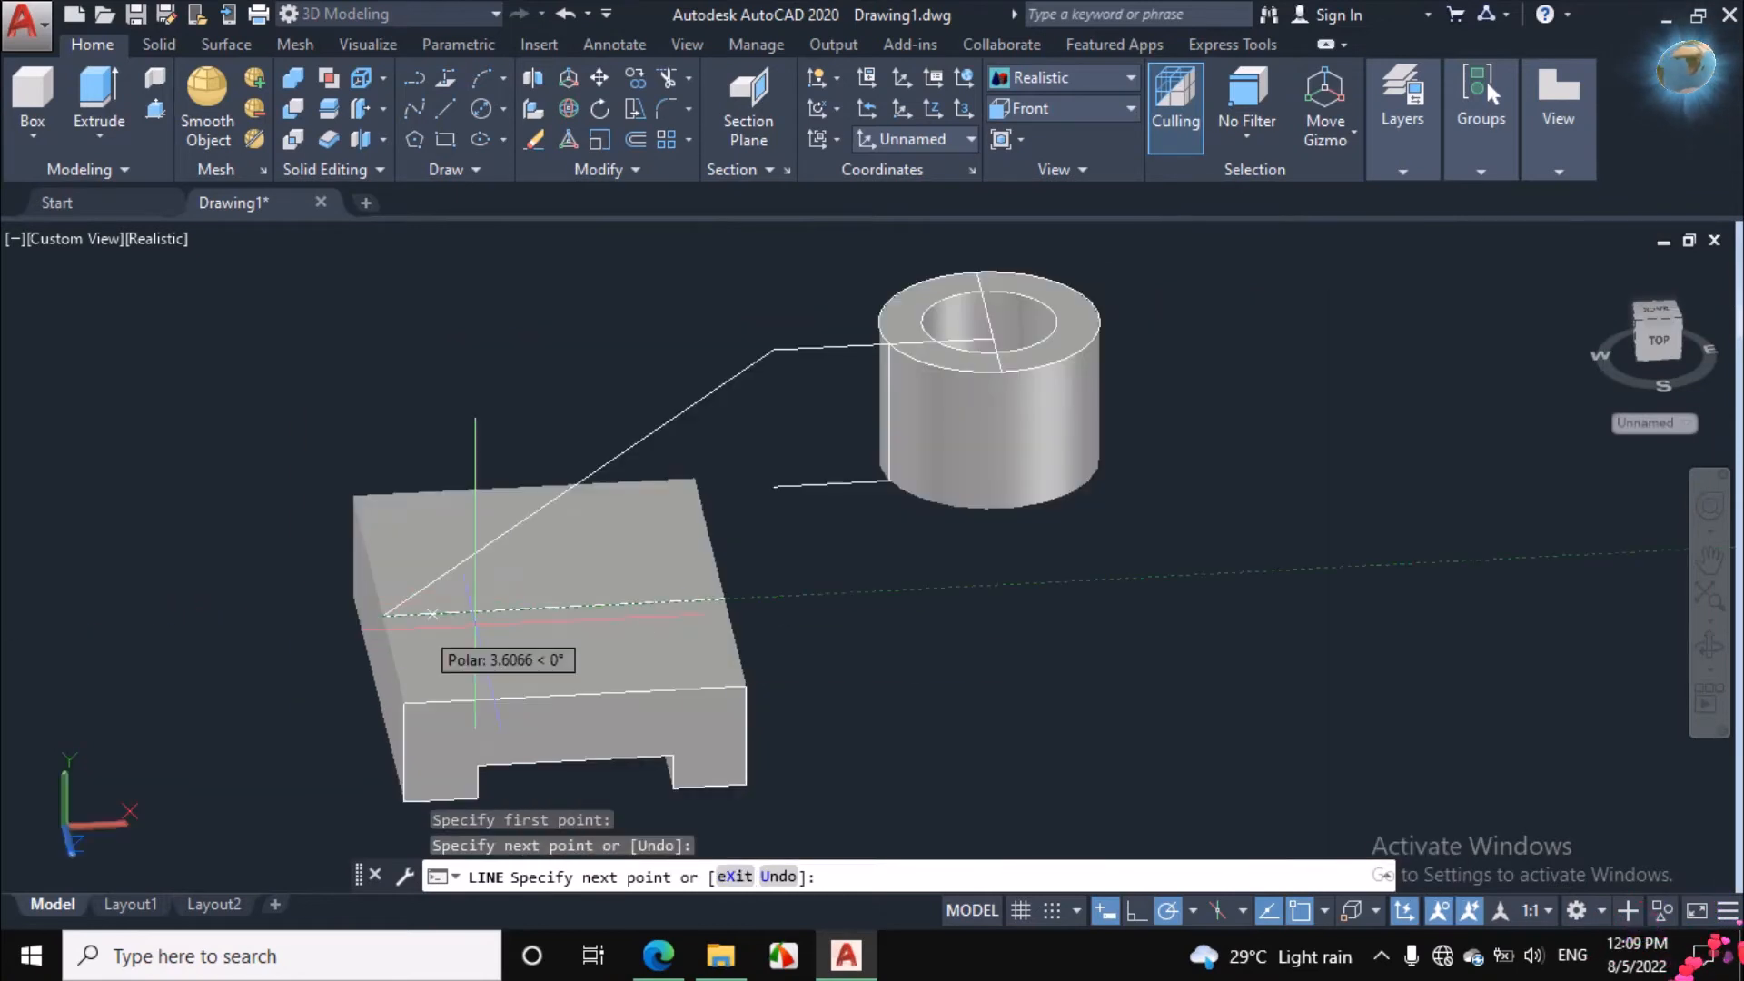
Step: Draw a sloping line from the lower end of the boss's vertical line to the lower end of the vertical line on the base's side
key(Return)
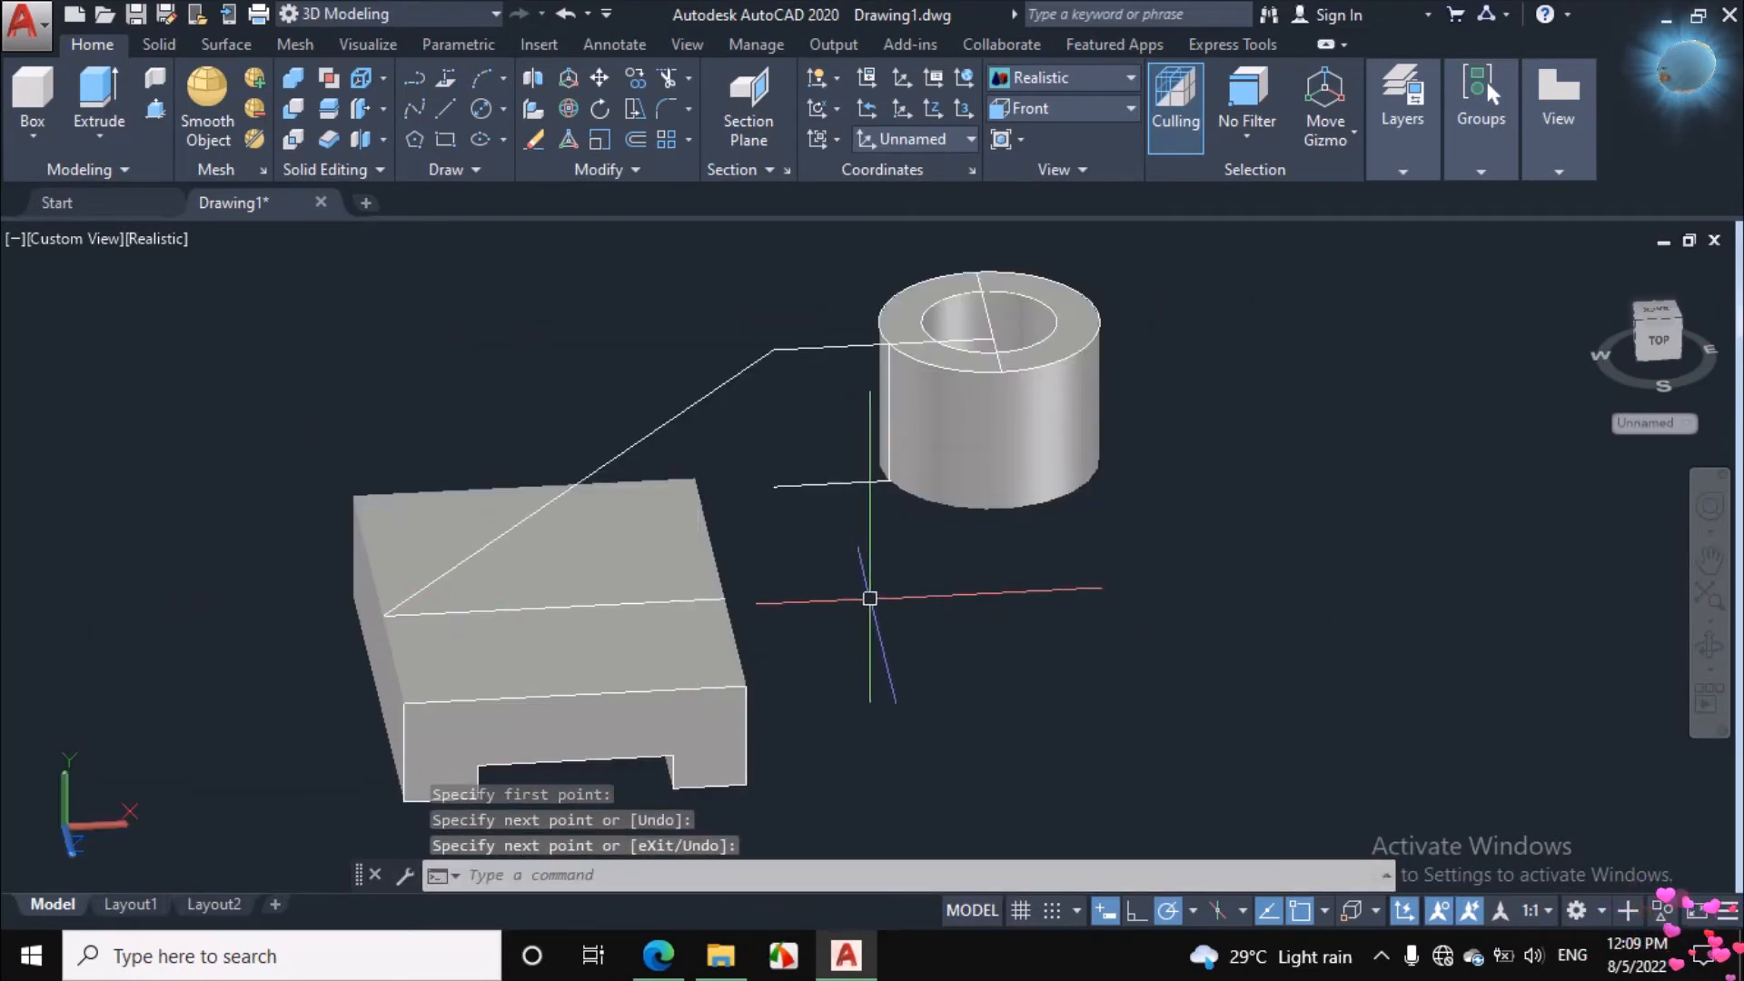
key(Return)
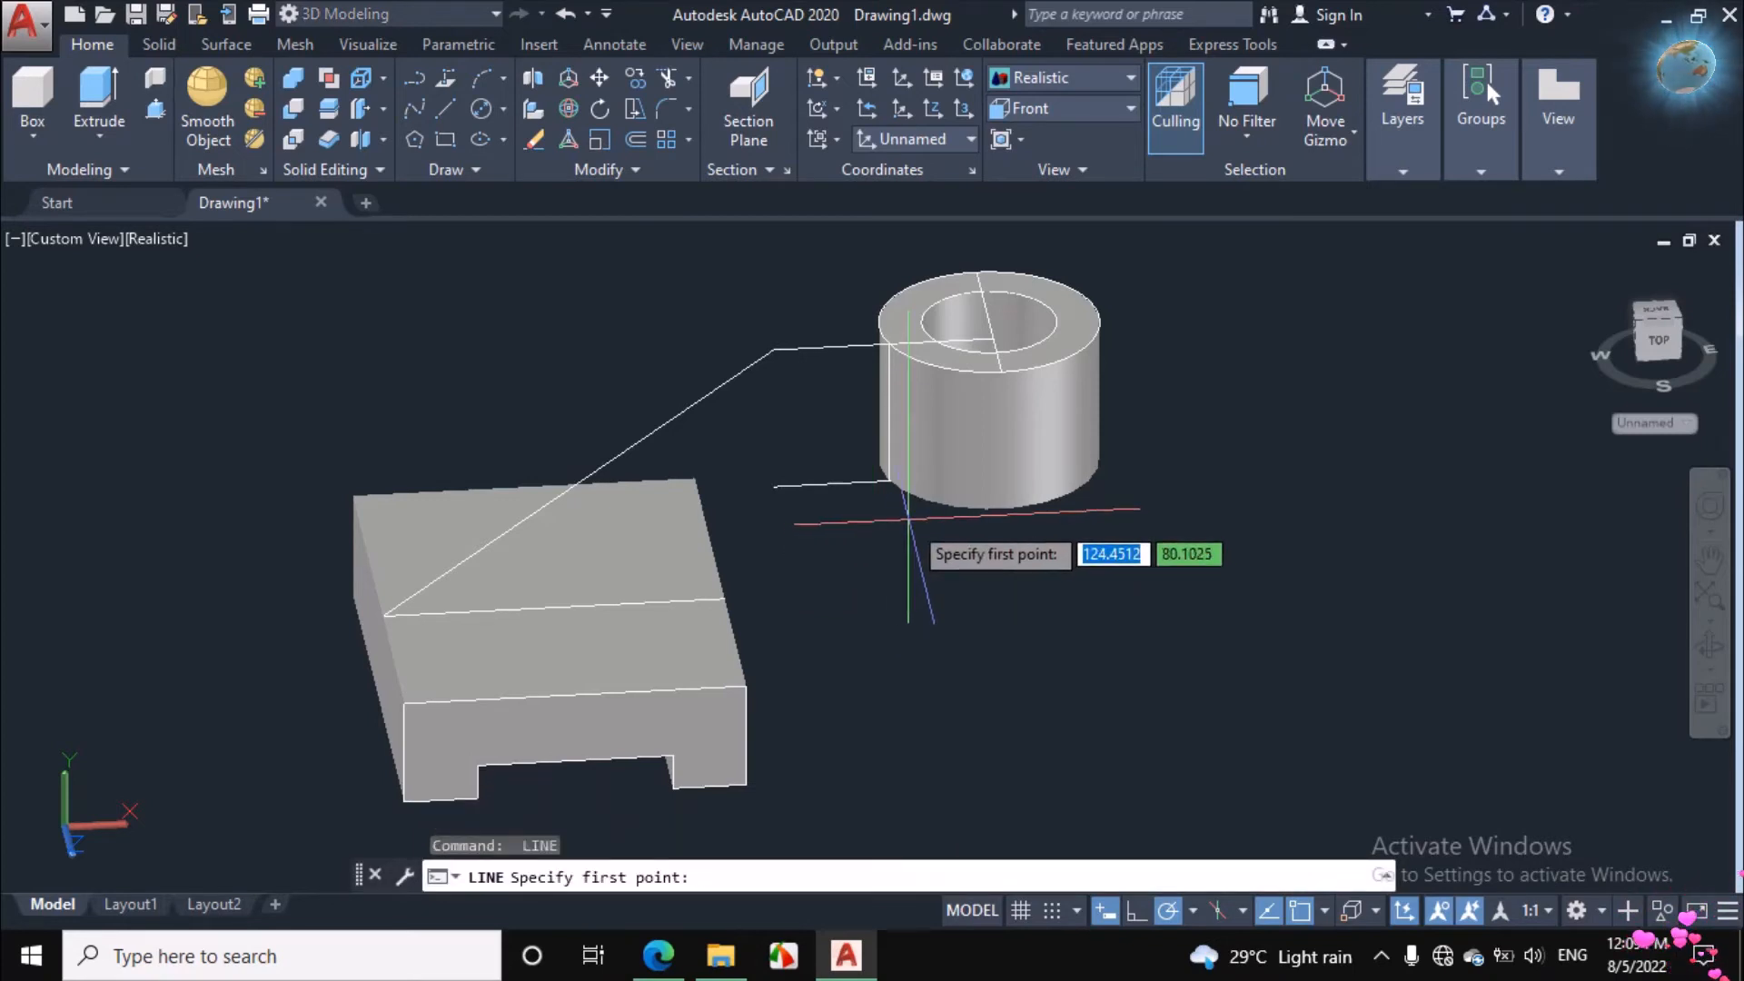
scroll(889, 491, up, 6)
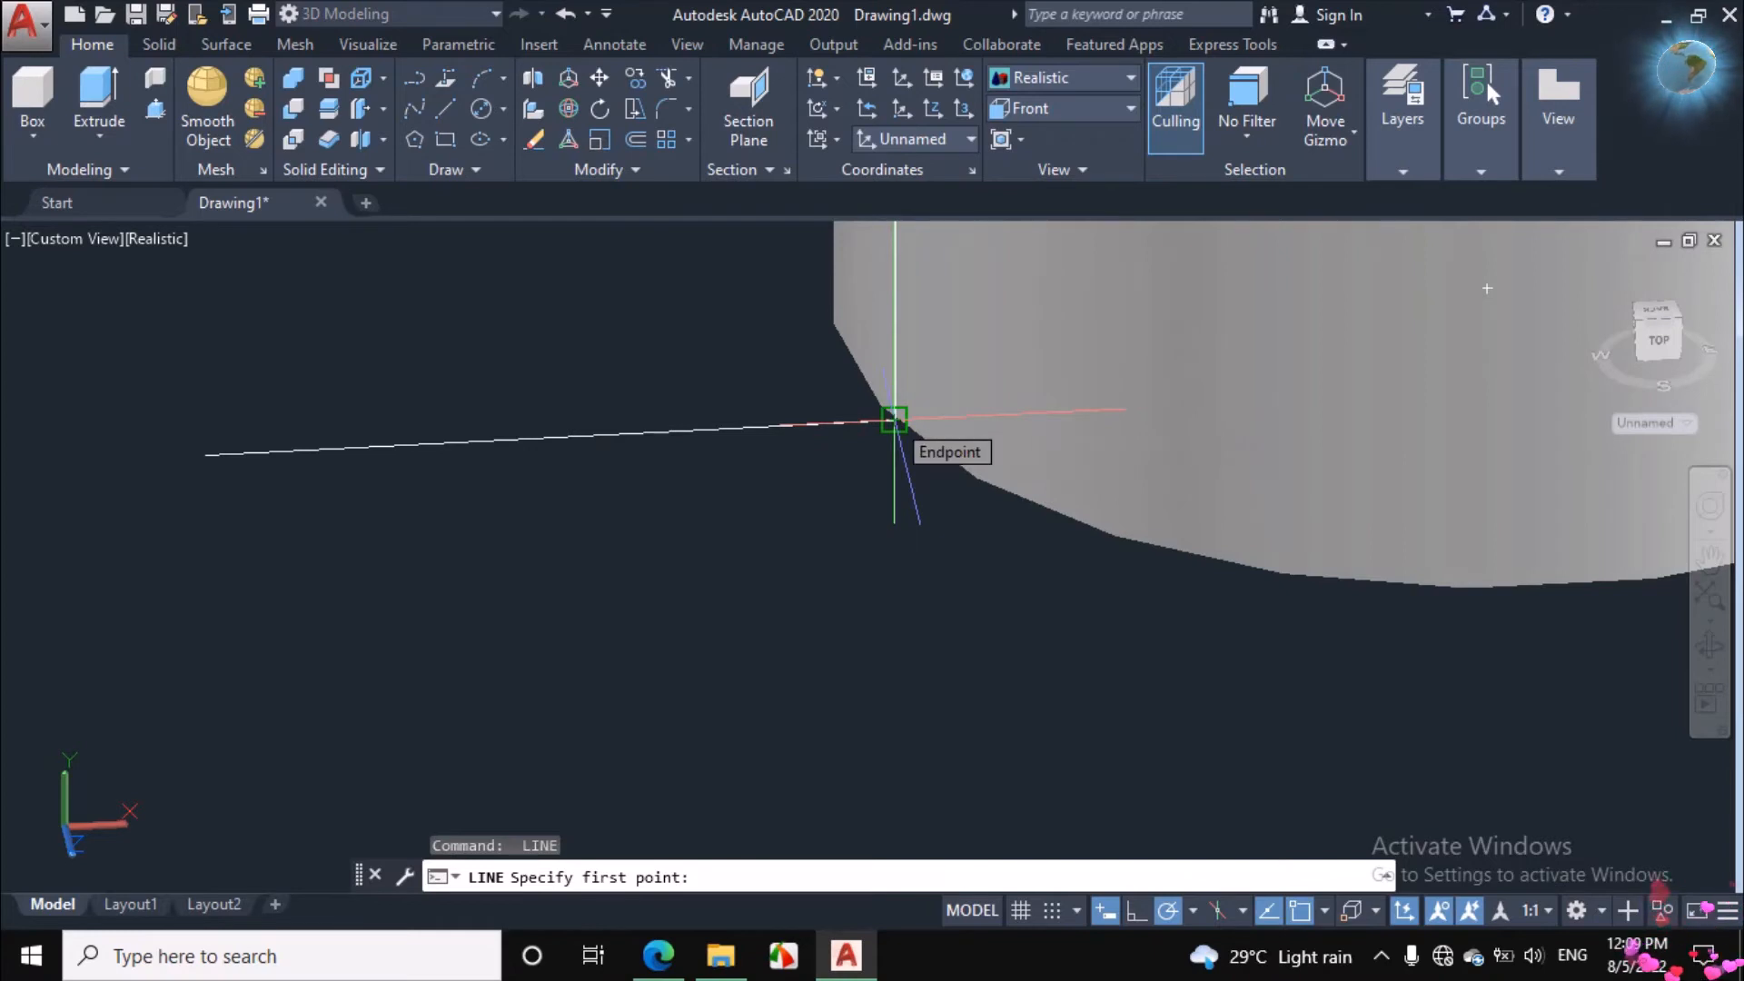
click(894, 420)
scroll(894, 472, down, 4)
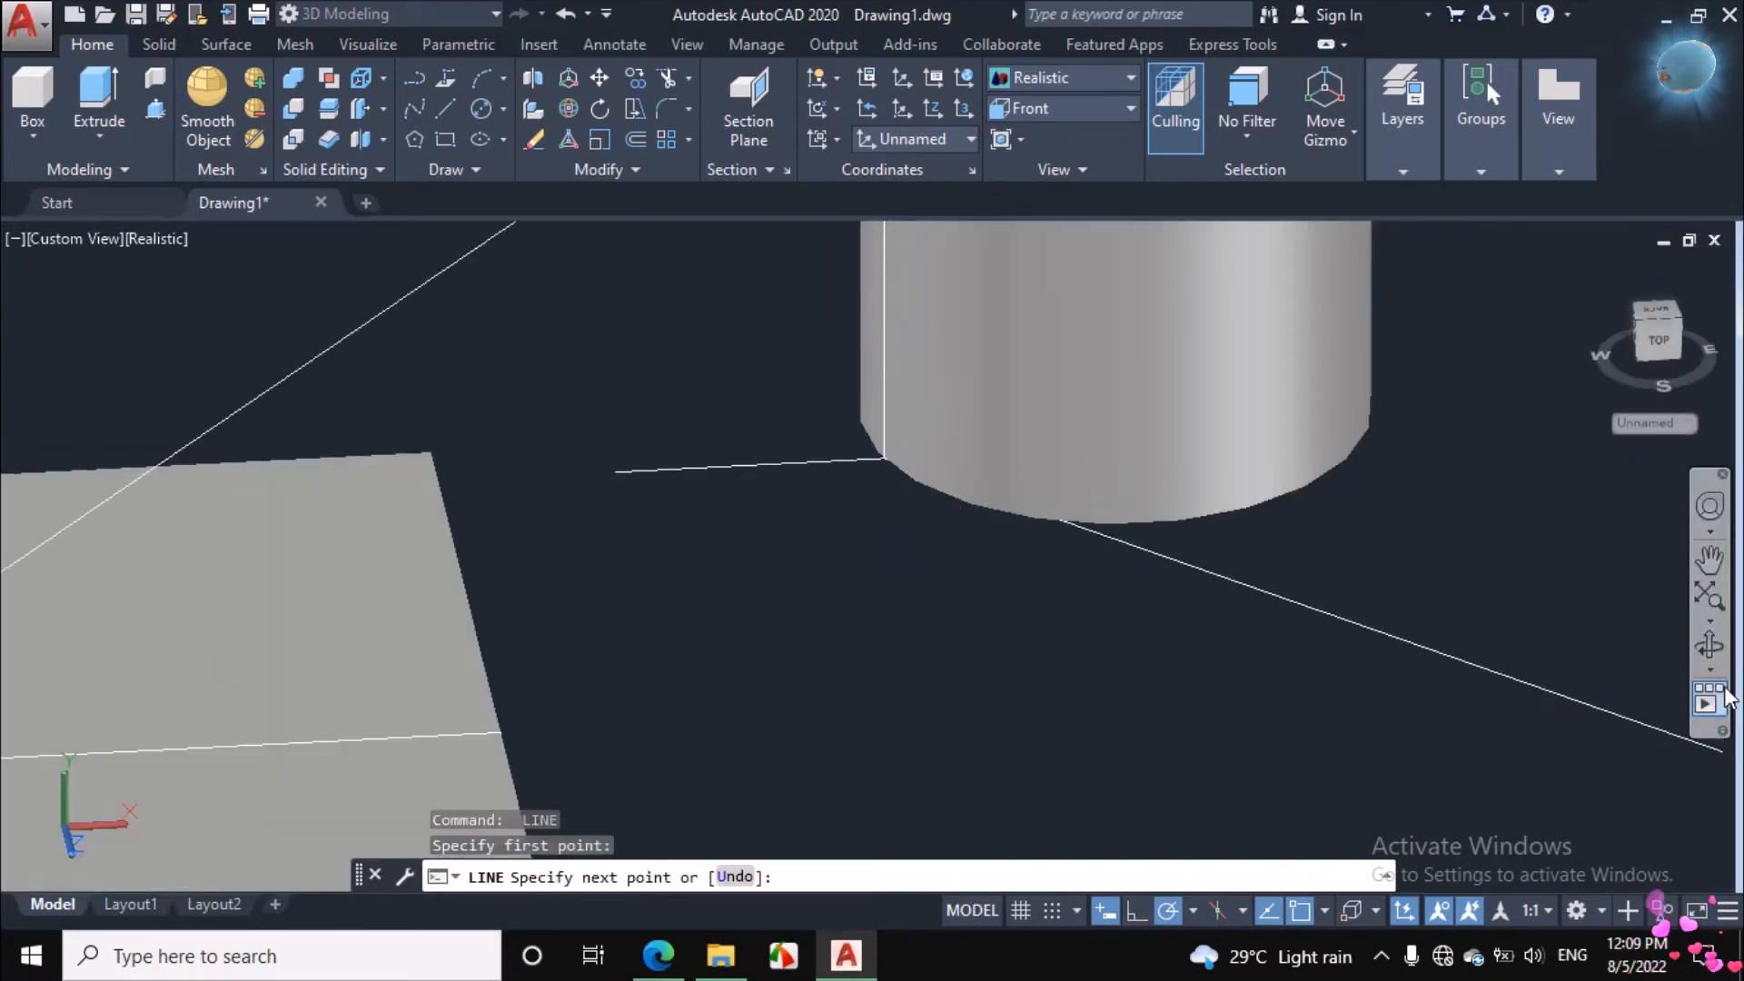
click(1710, 645)
drag(1374, 673, 1258, 664)
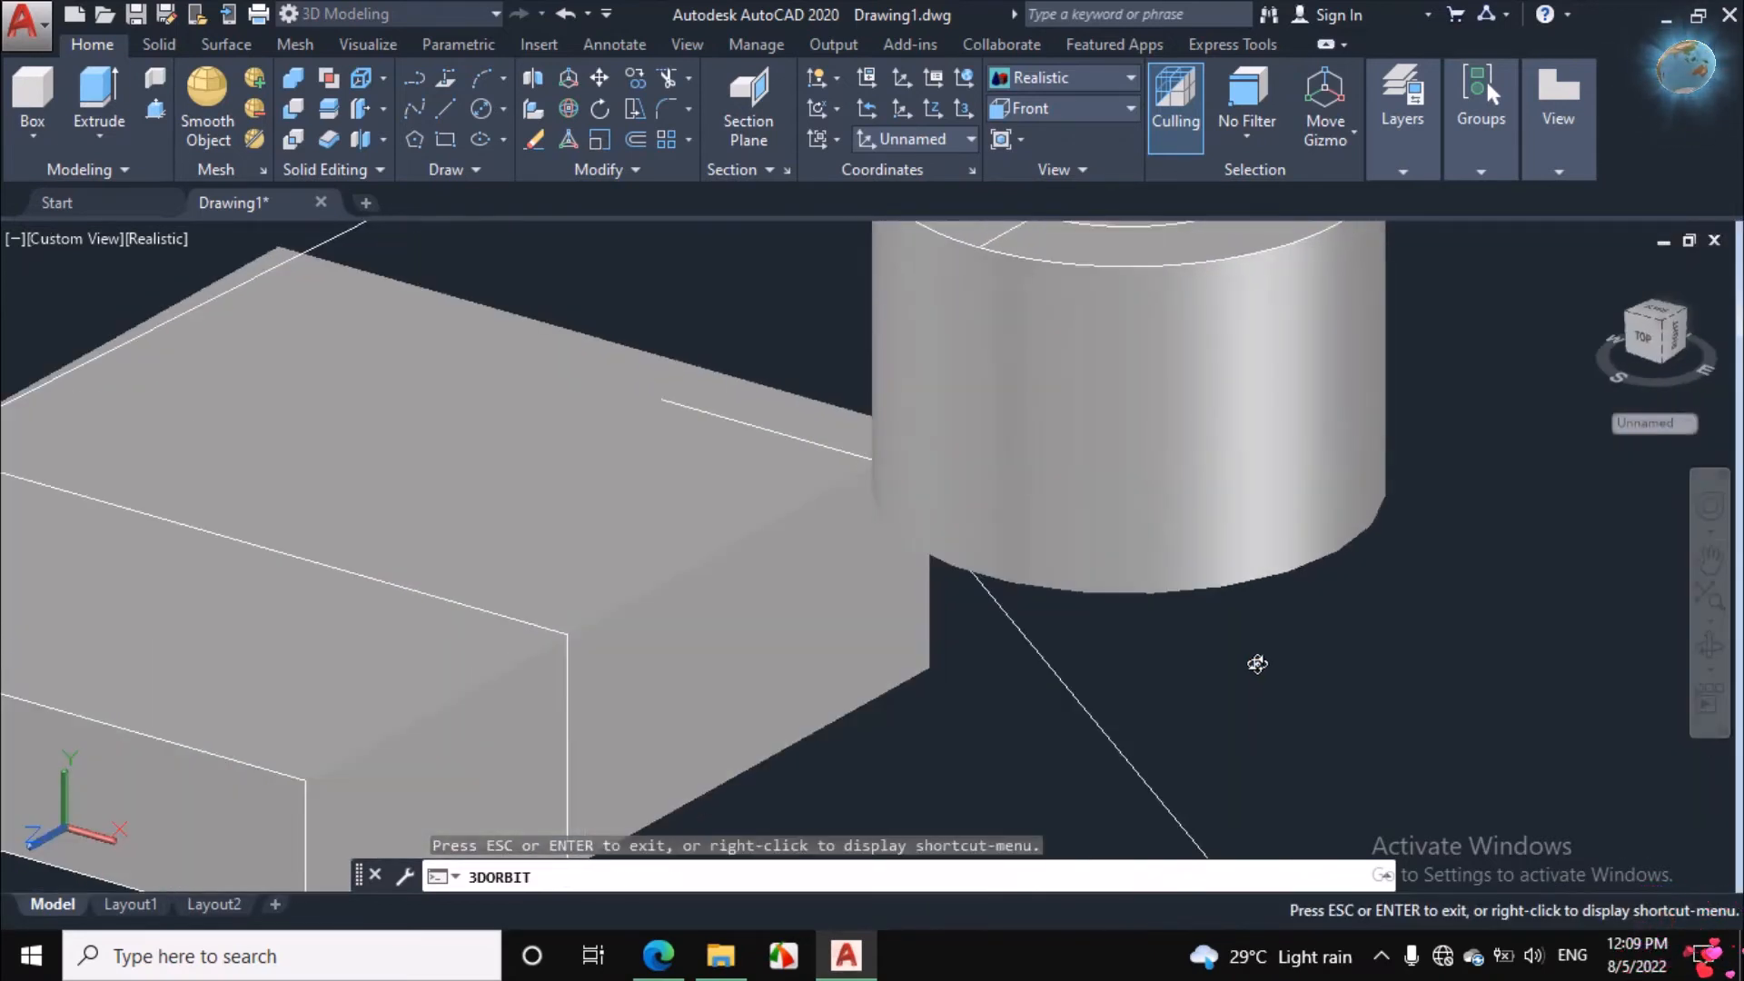
scroll(1257, 664, down, 2)
scroll(792, 805, down, 3)
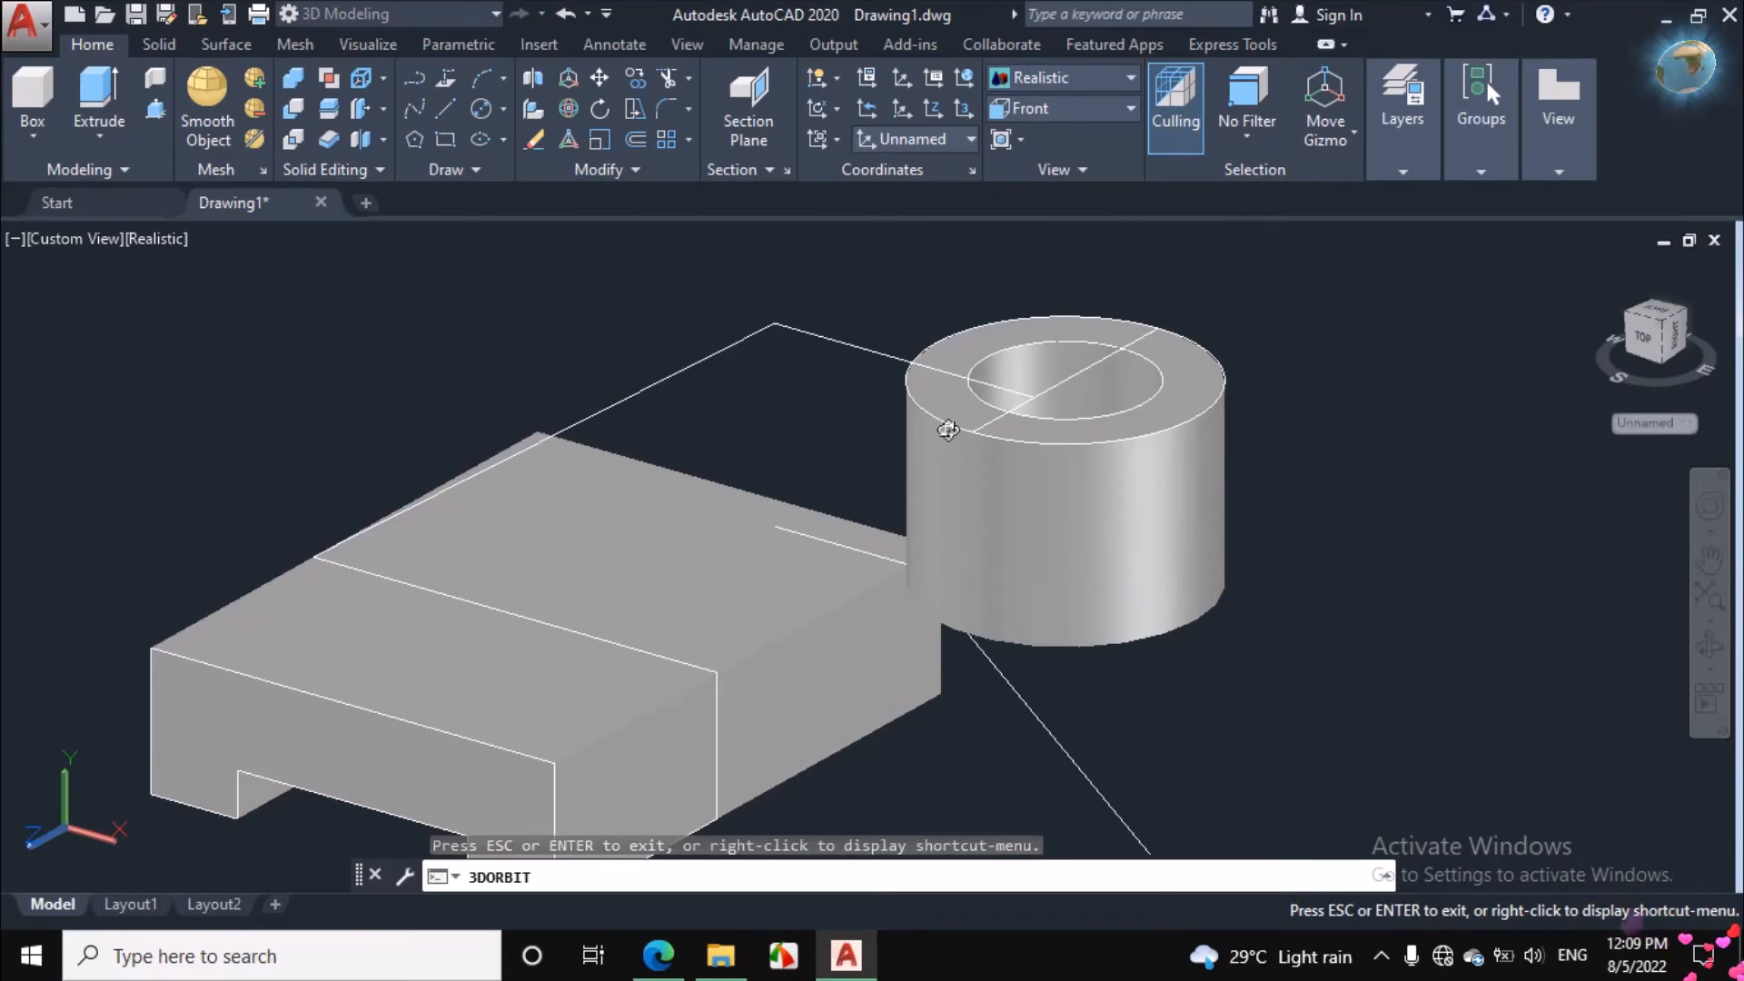
scroll(906, 525, down, 1)
scroll(763, 779, up, 3)
right_click(925, 712)
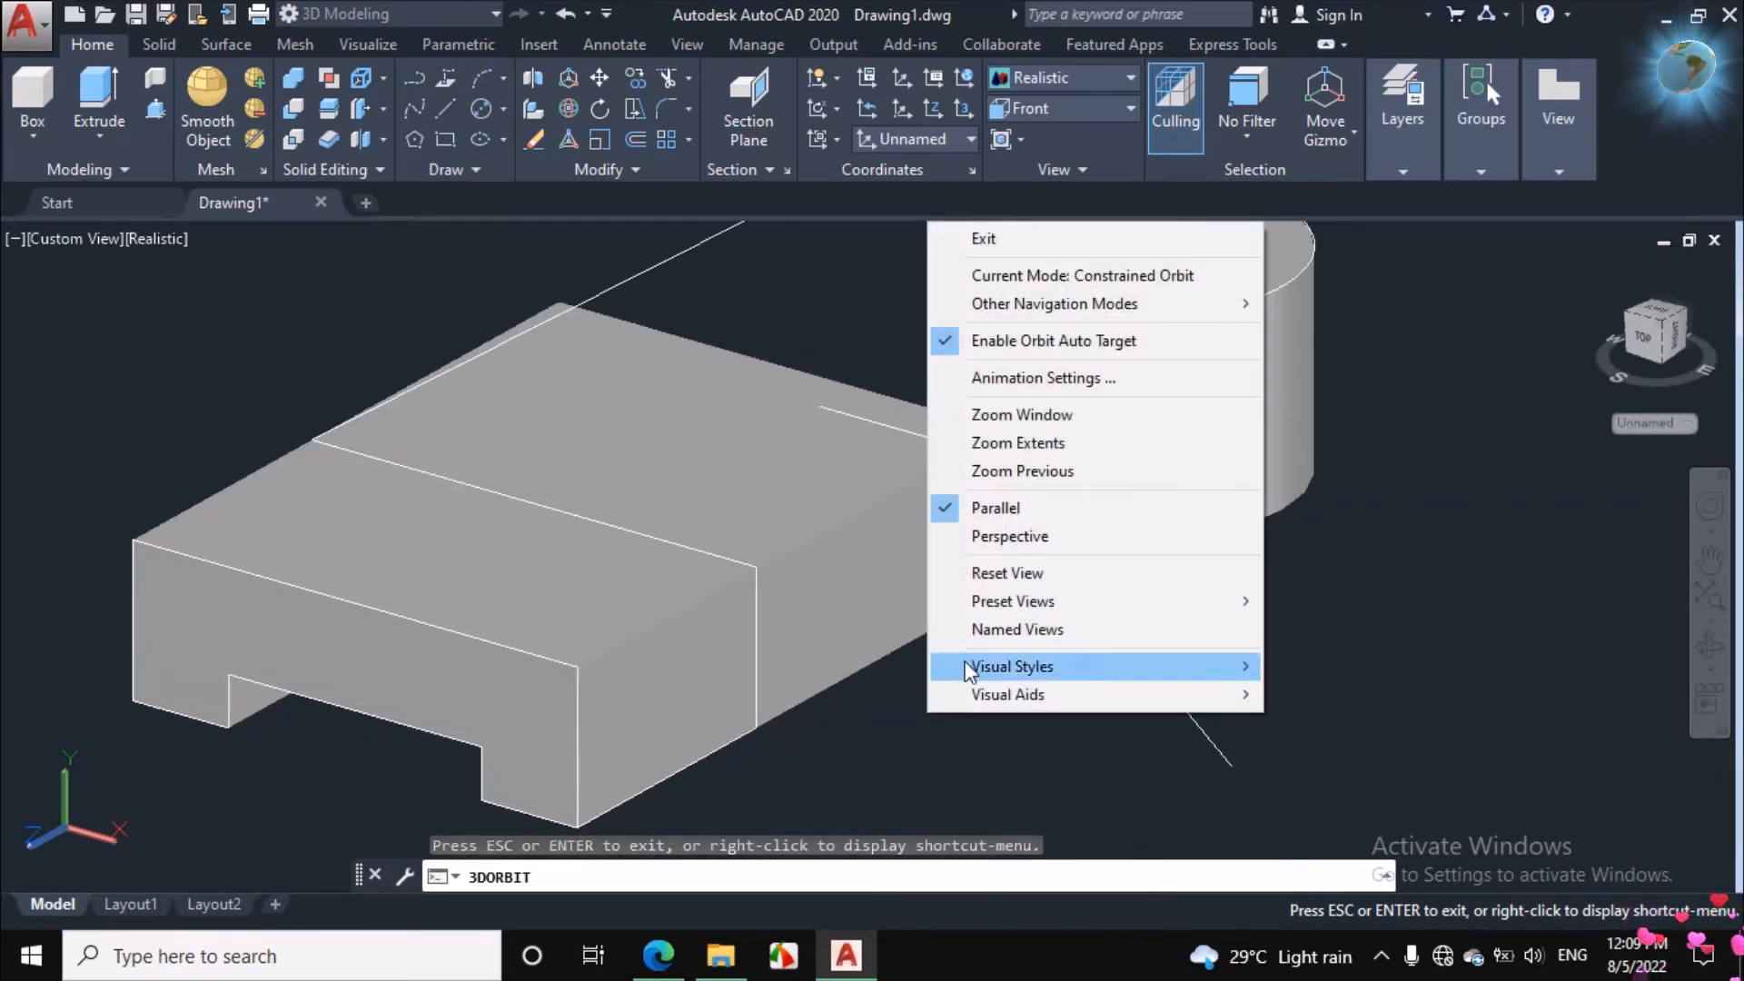
click(1050, 240)
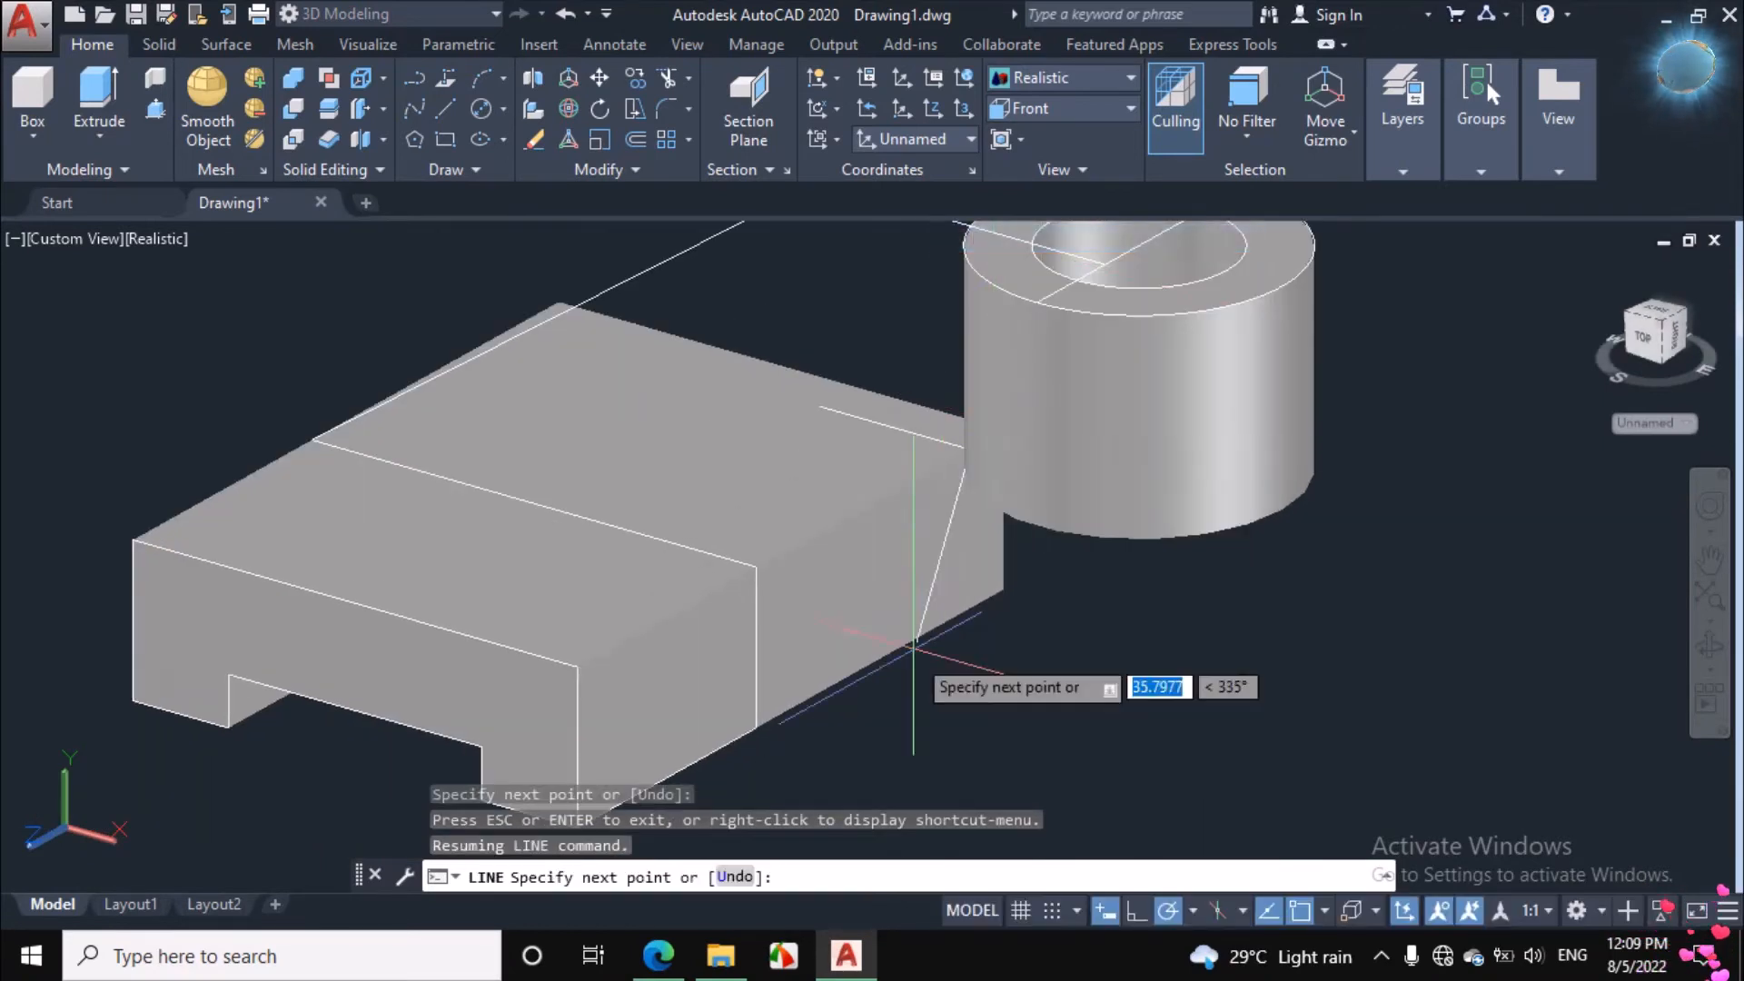
click(757, 726)
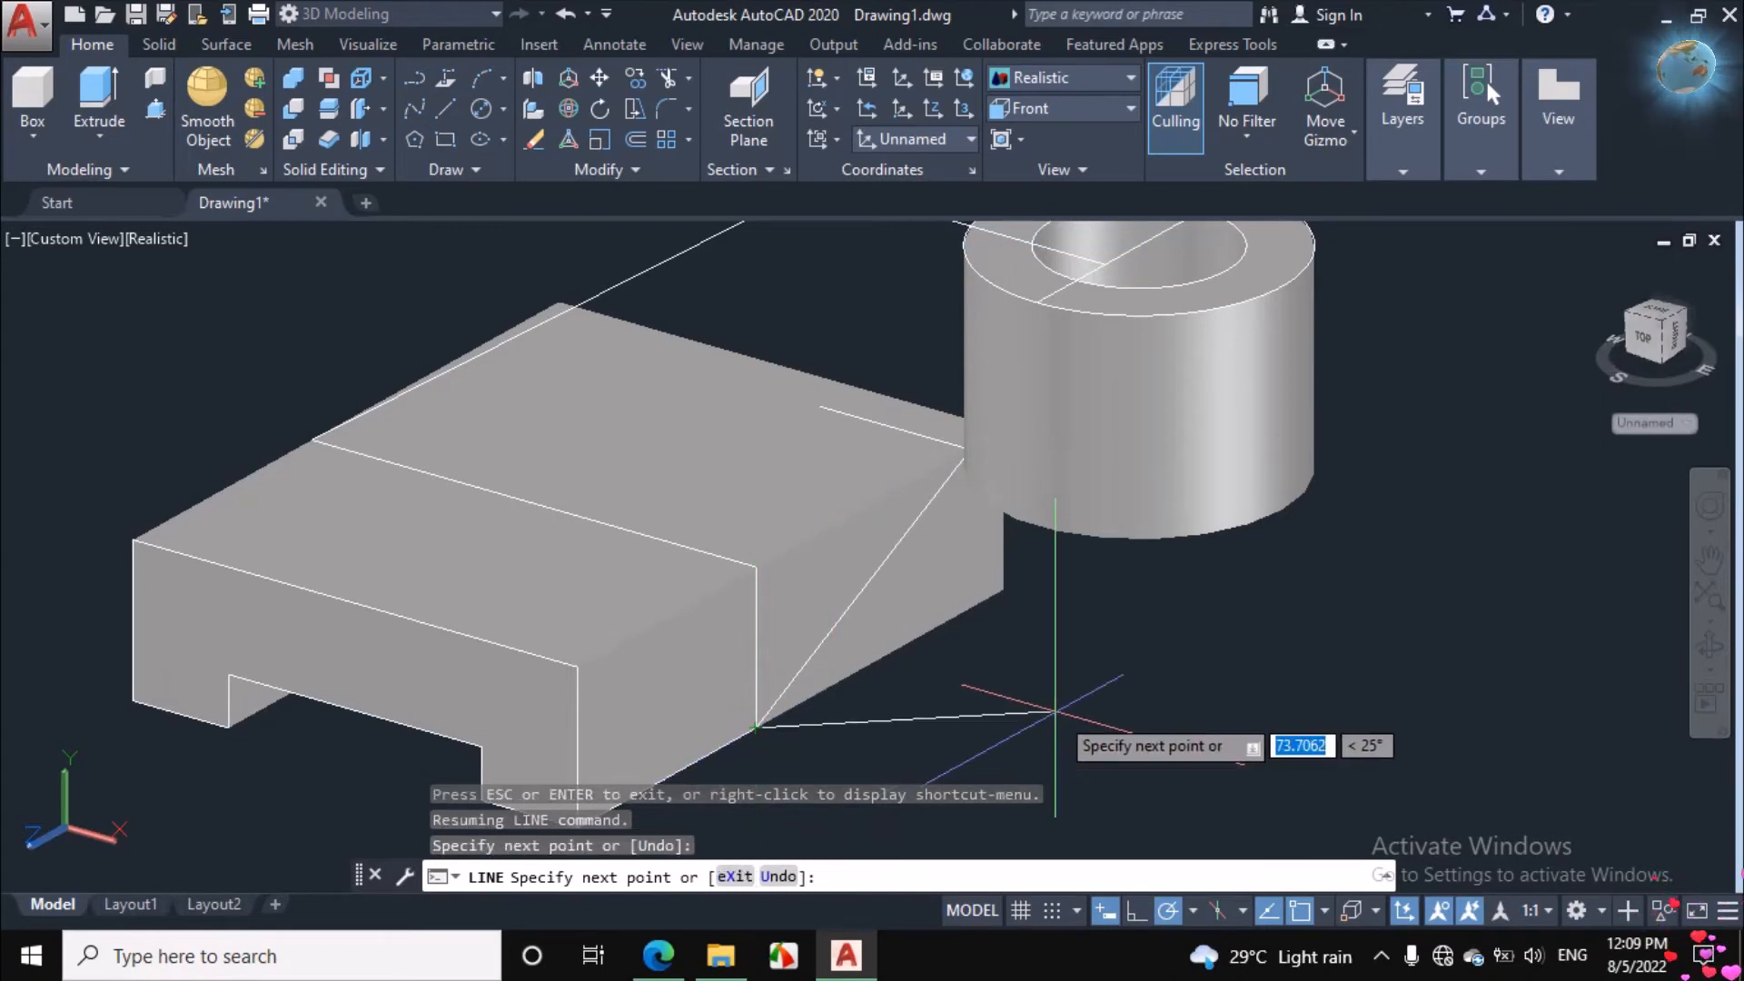
key(Escape)
Step: Erase the upper guide line running from the sloping line's upper end to the centre of the boss's top face
scroll(1017, 677, down, 2)
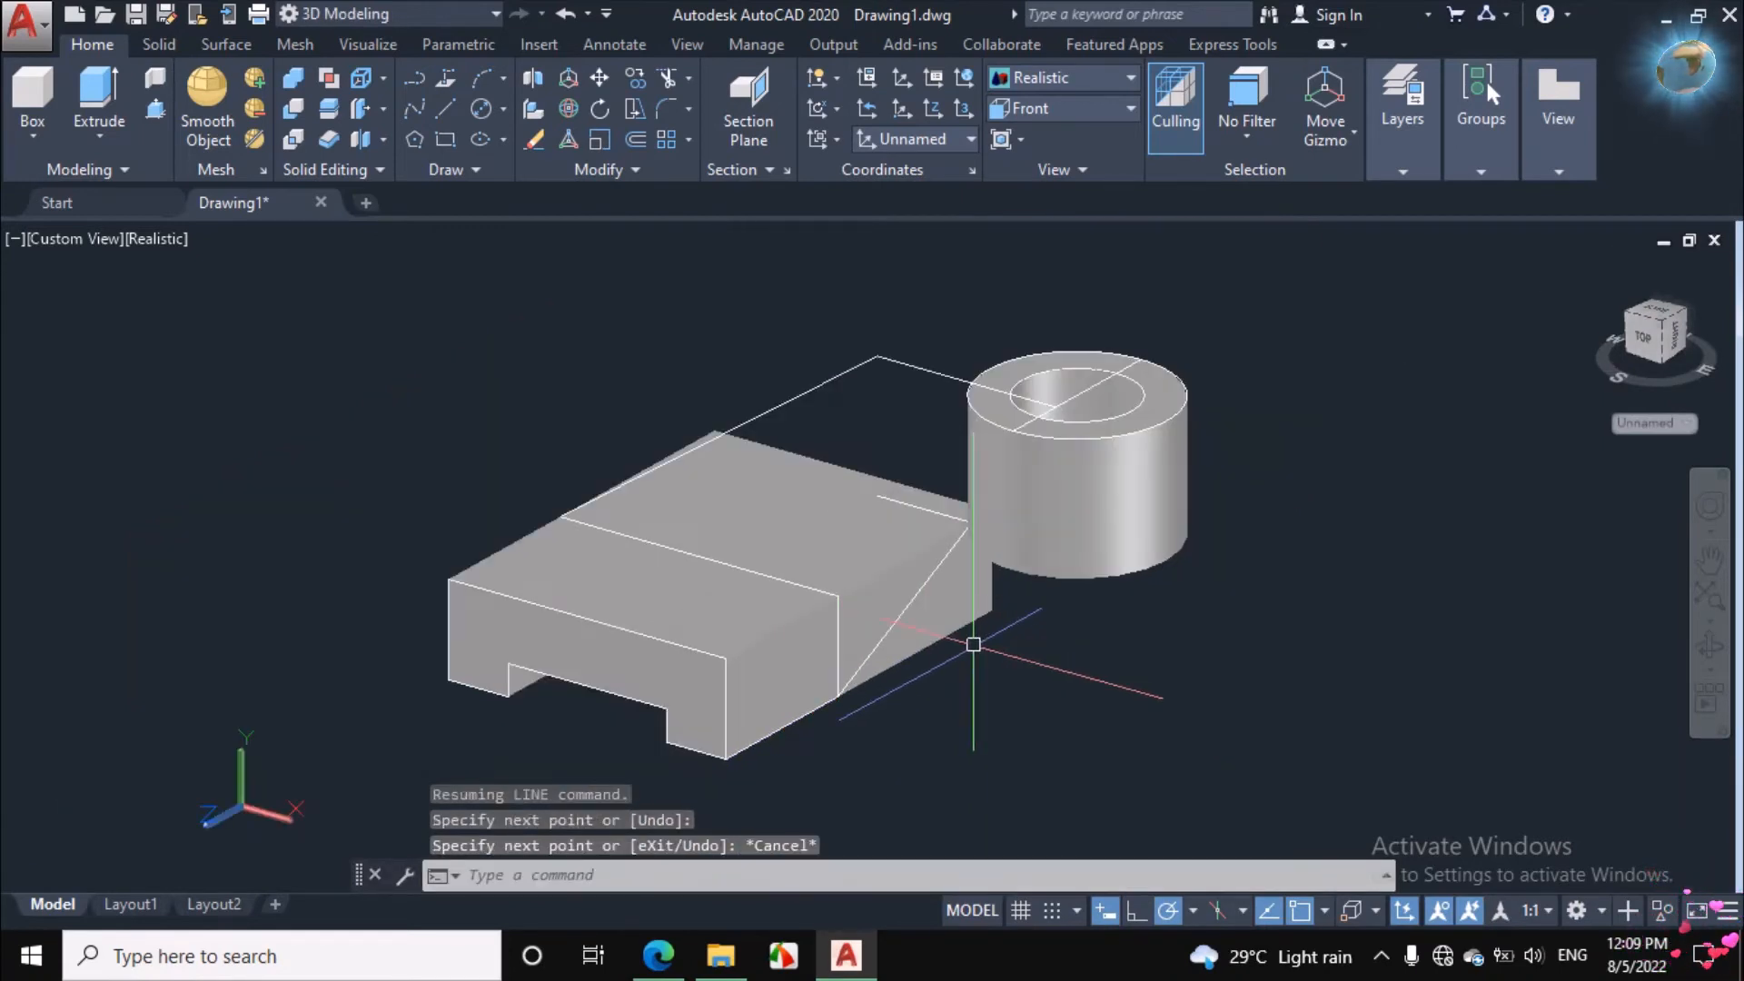
click(1709, 645)
drag(1359, 606, 1421, 624)
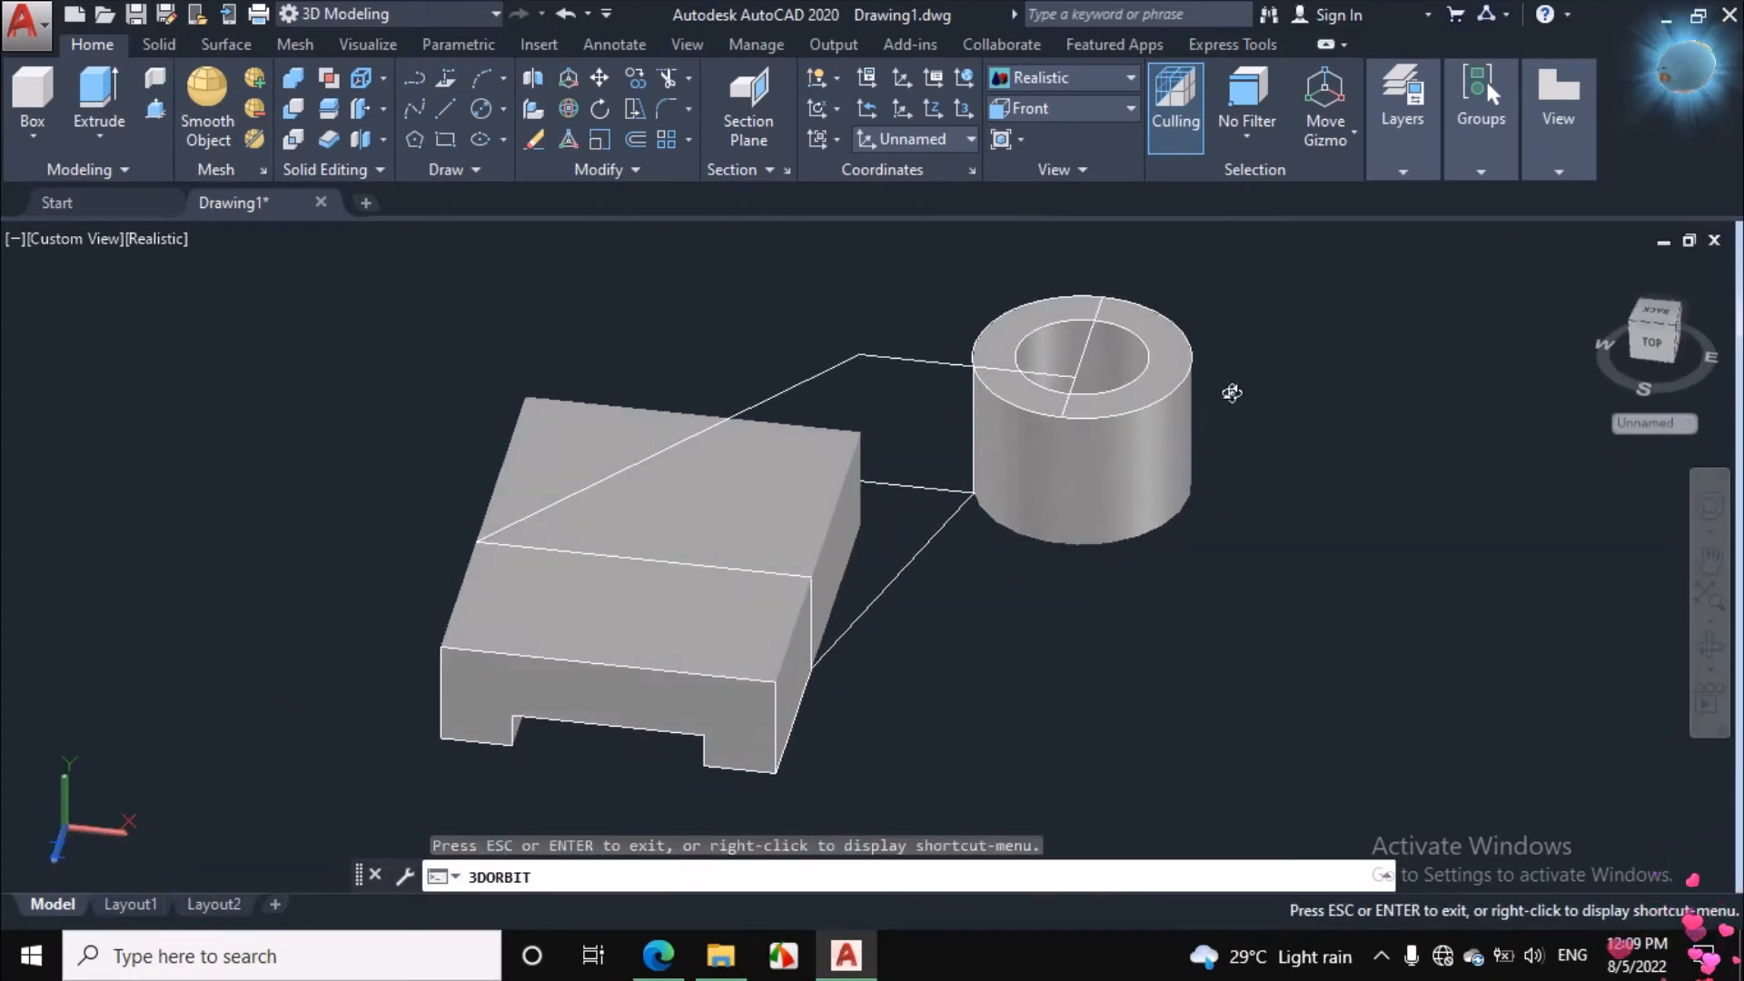
right_click(1293, 354)
click(1335, 368)
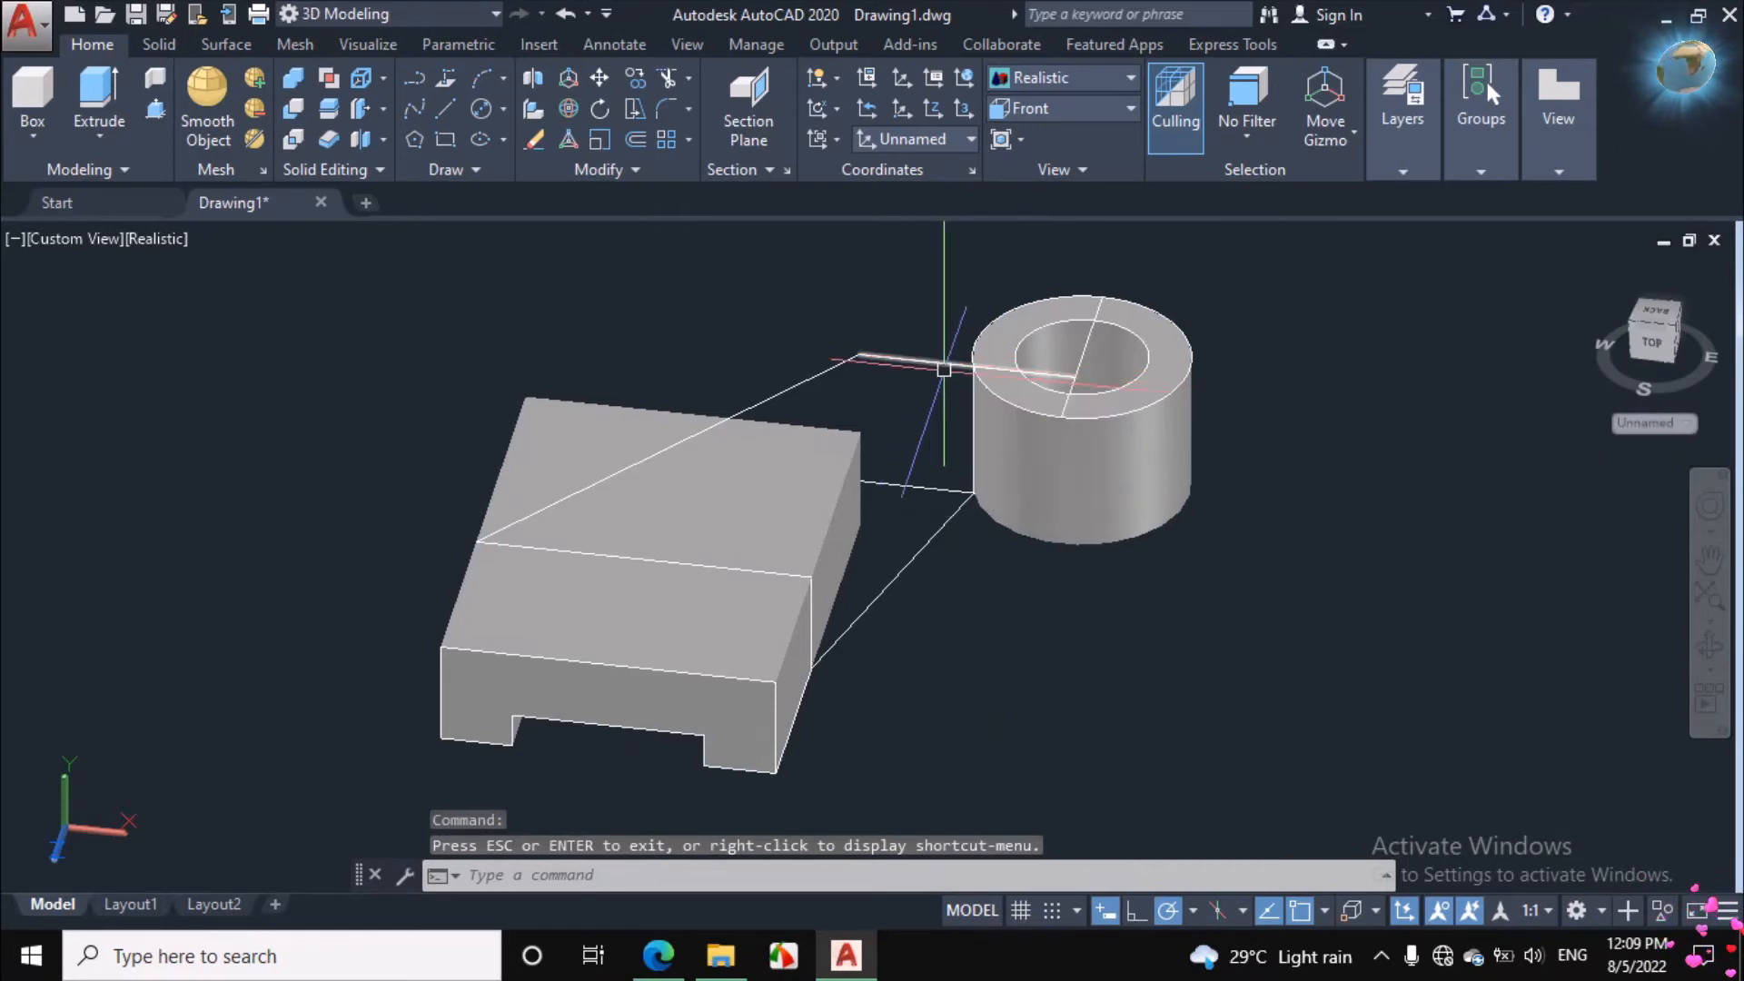
click(1710, 645)
drag(1326, 586, 1375, 584)
right_click(1266, 426)
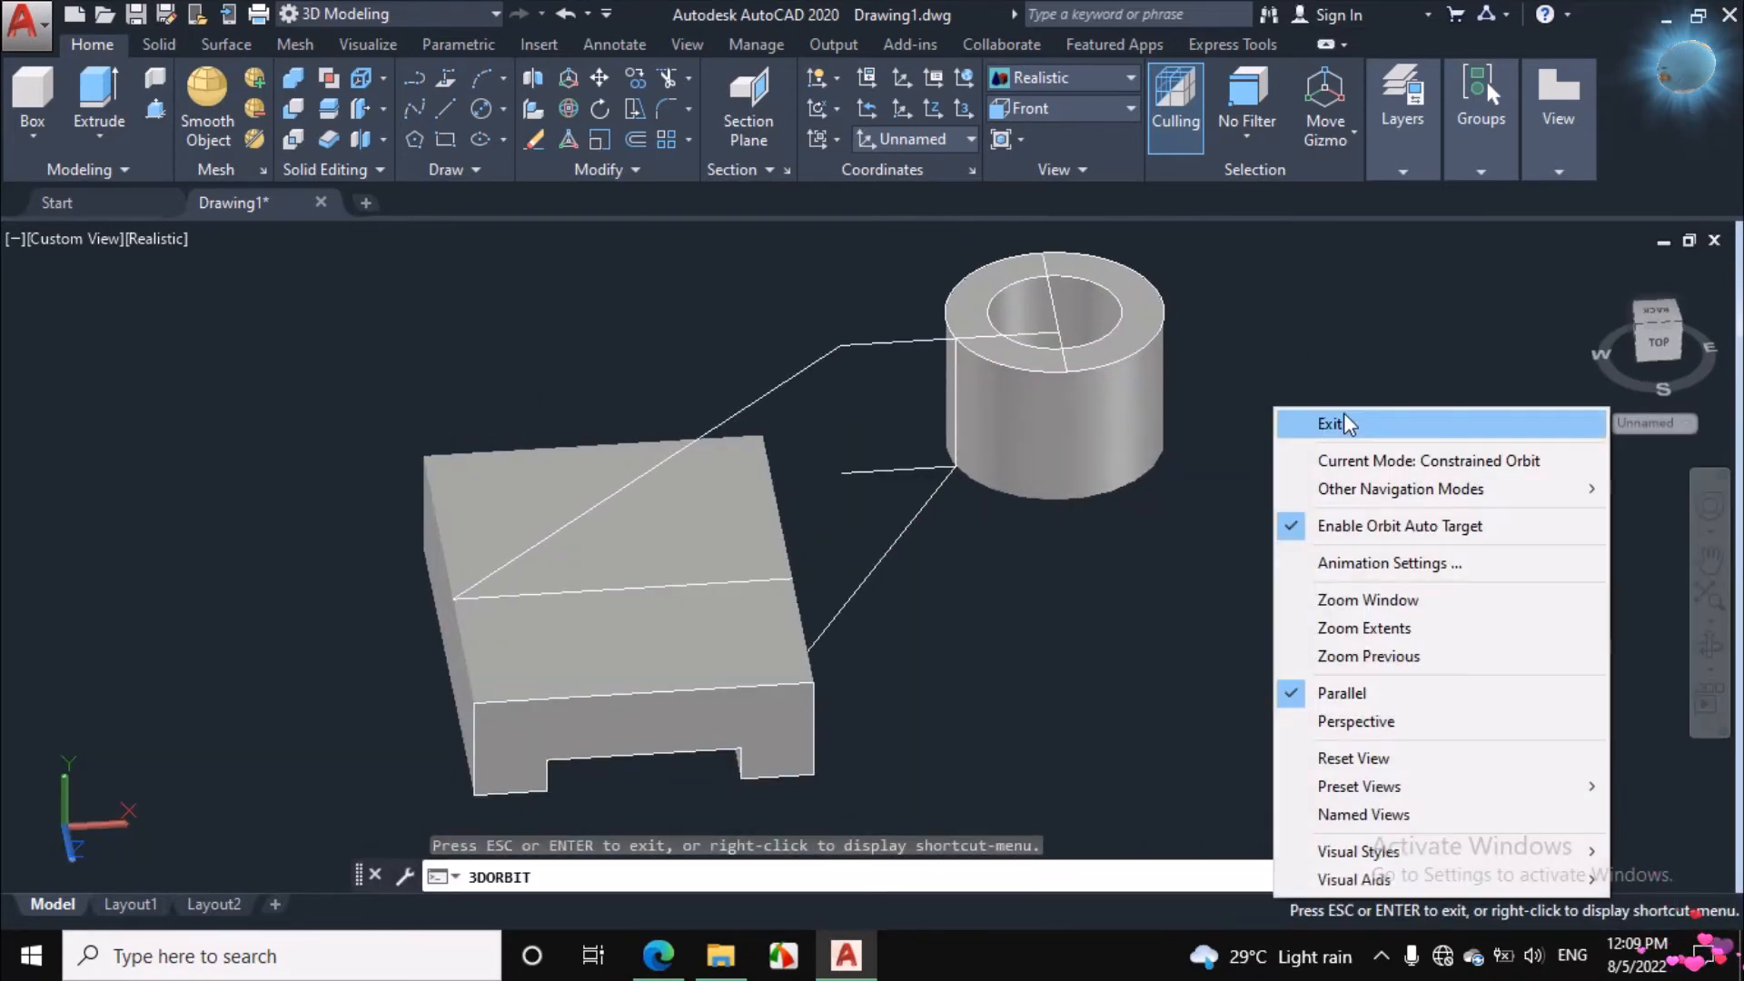
click(1350, 421)
click(903, 335)
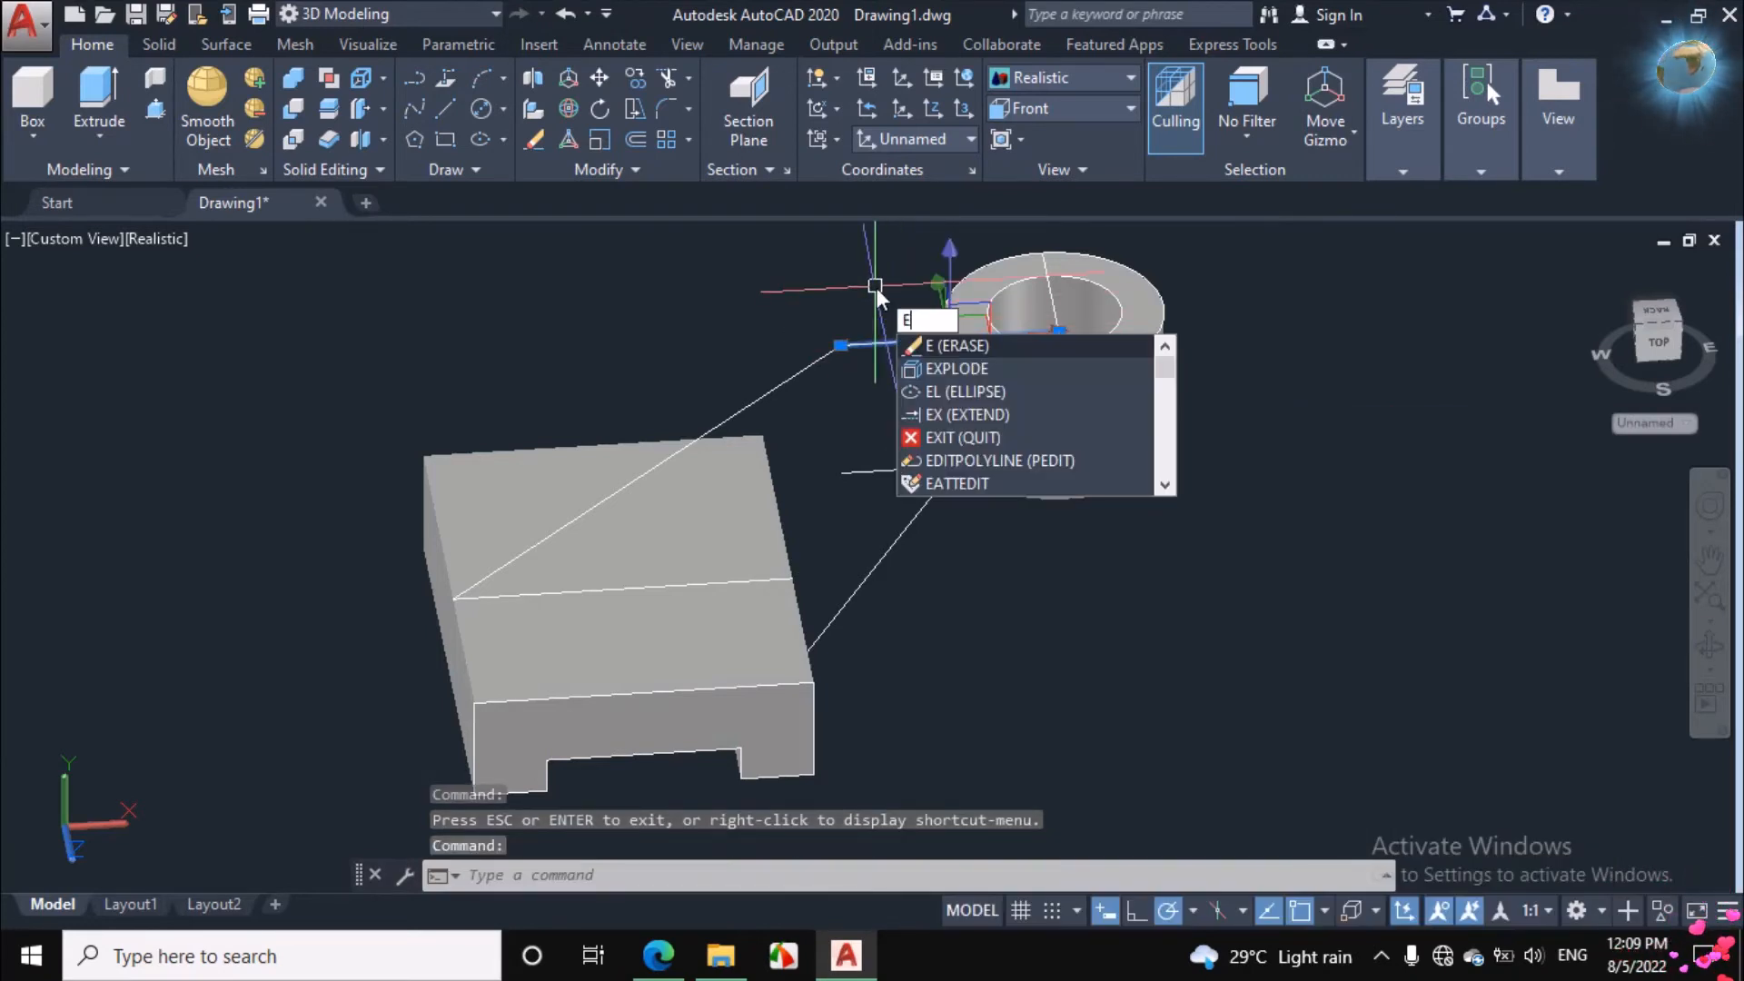
key(Return)
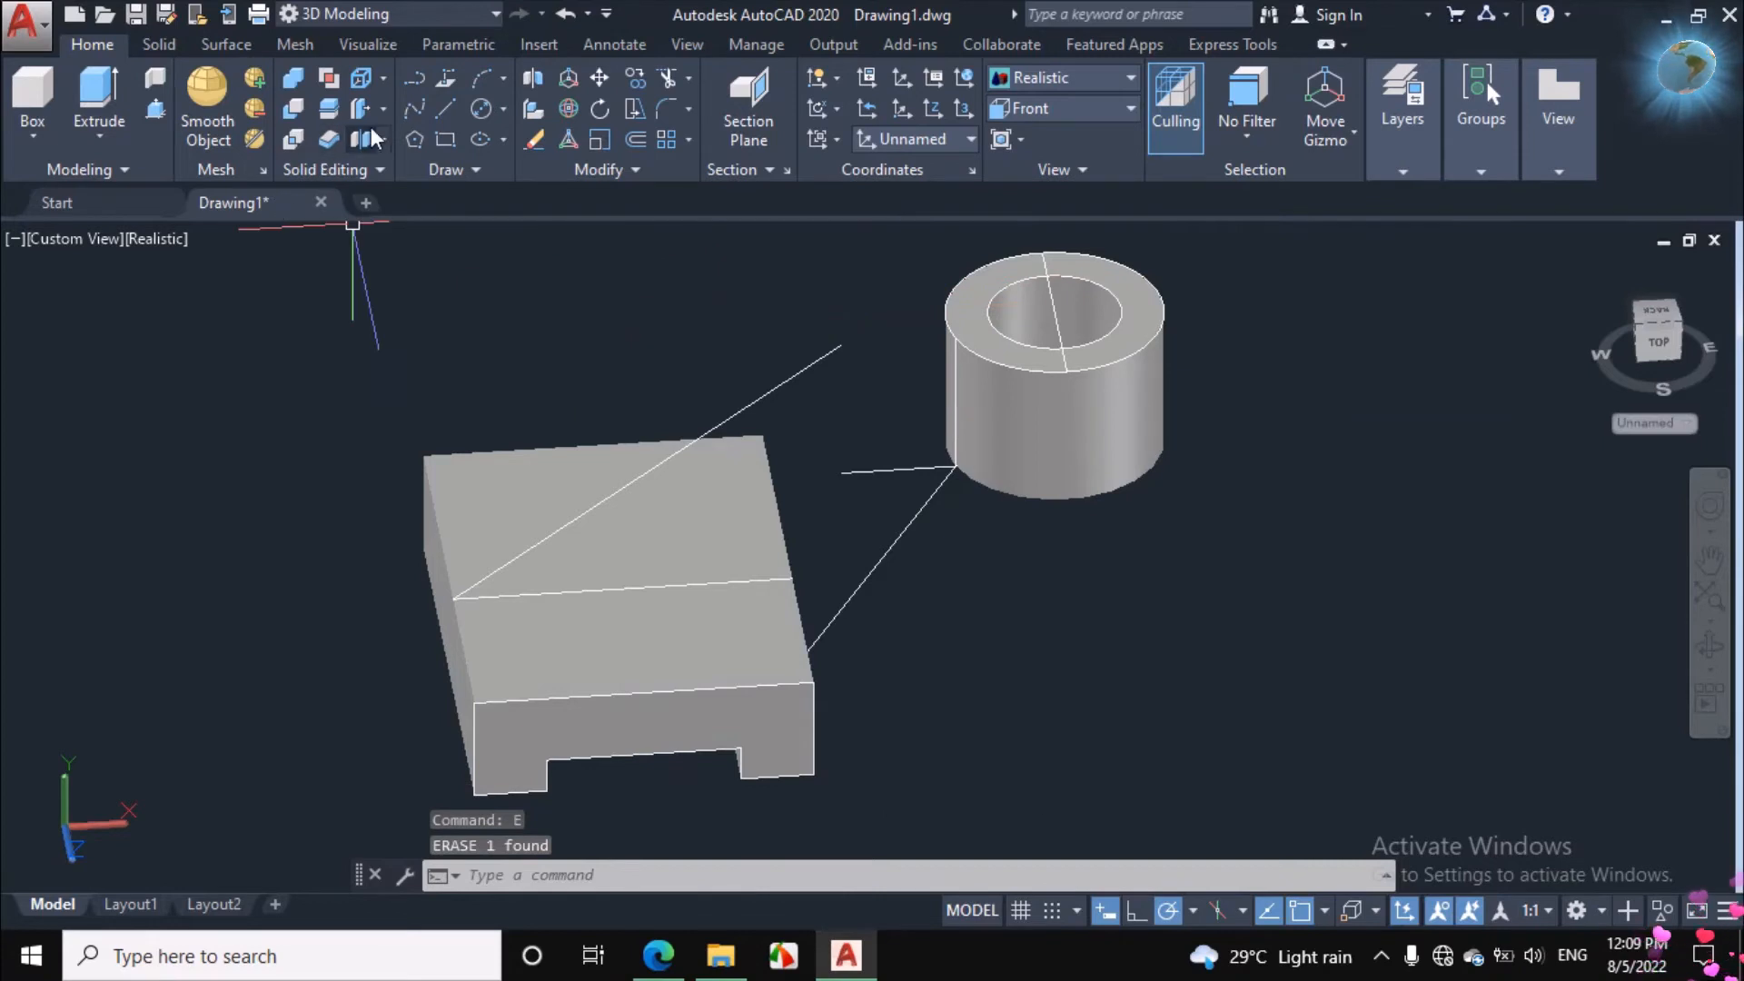
Step: Draw a line from the upper sloping line's top end to the top of the vertical line on the boss's rim
click(441, 113)
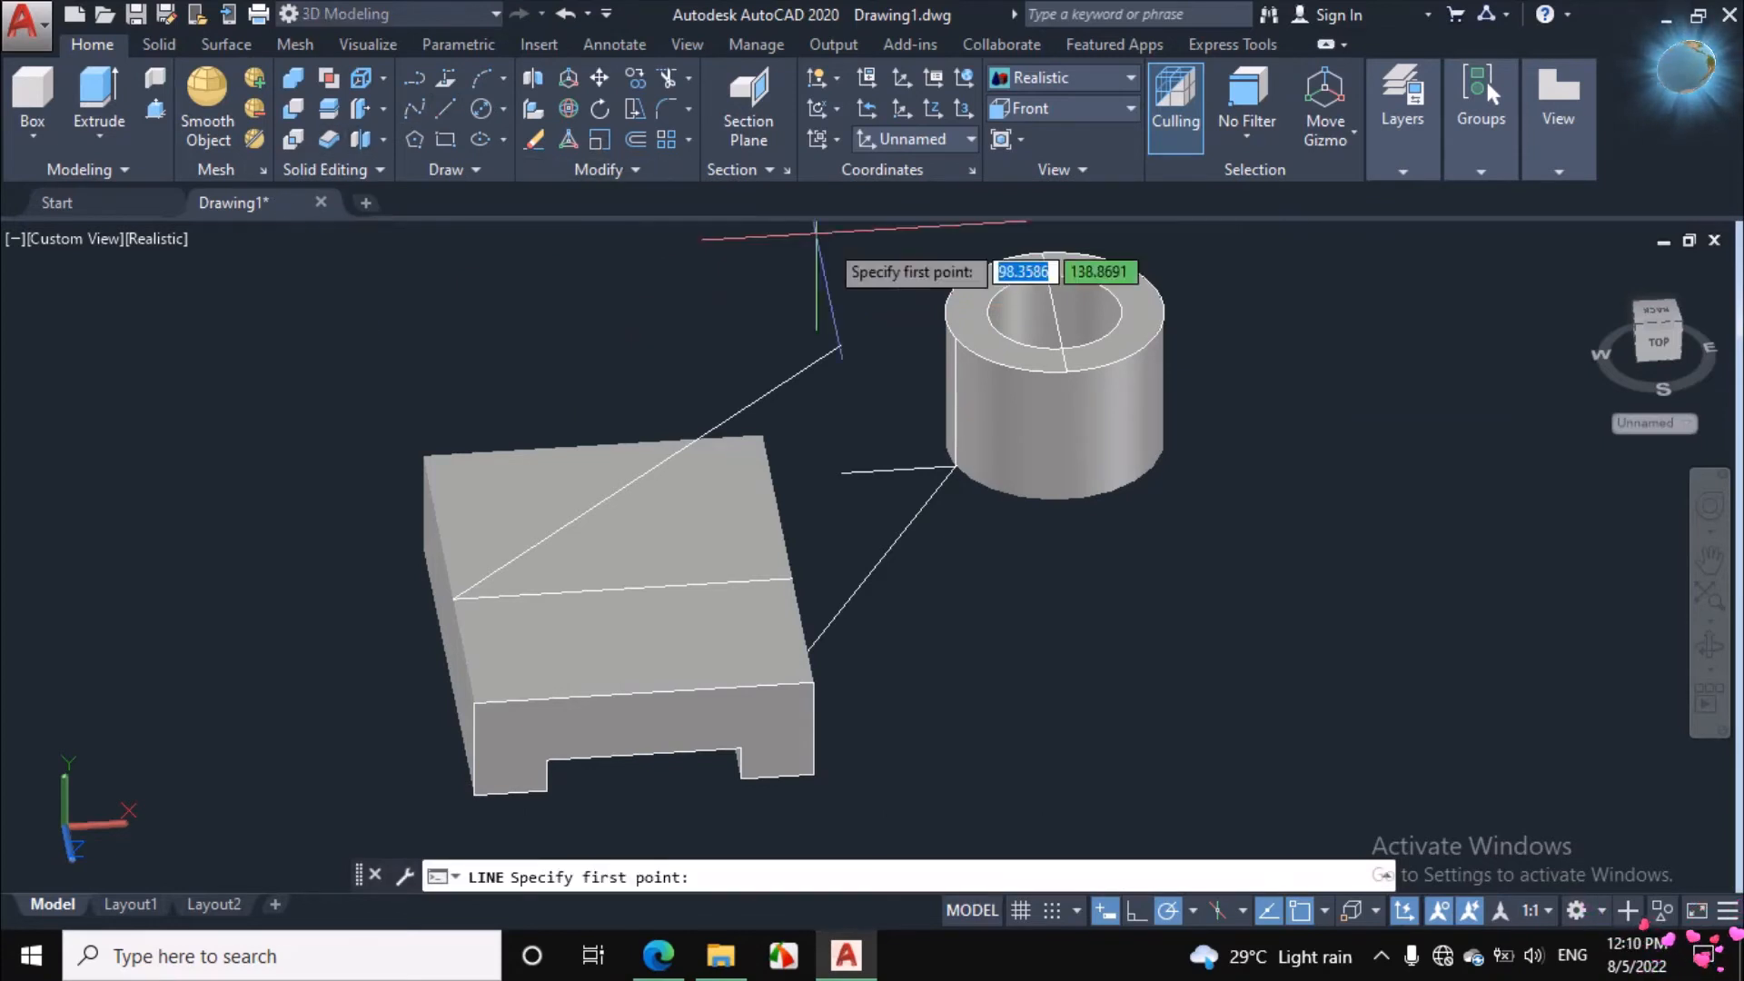
click(841, 346)
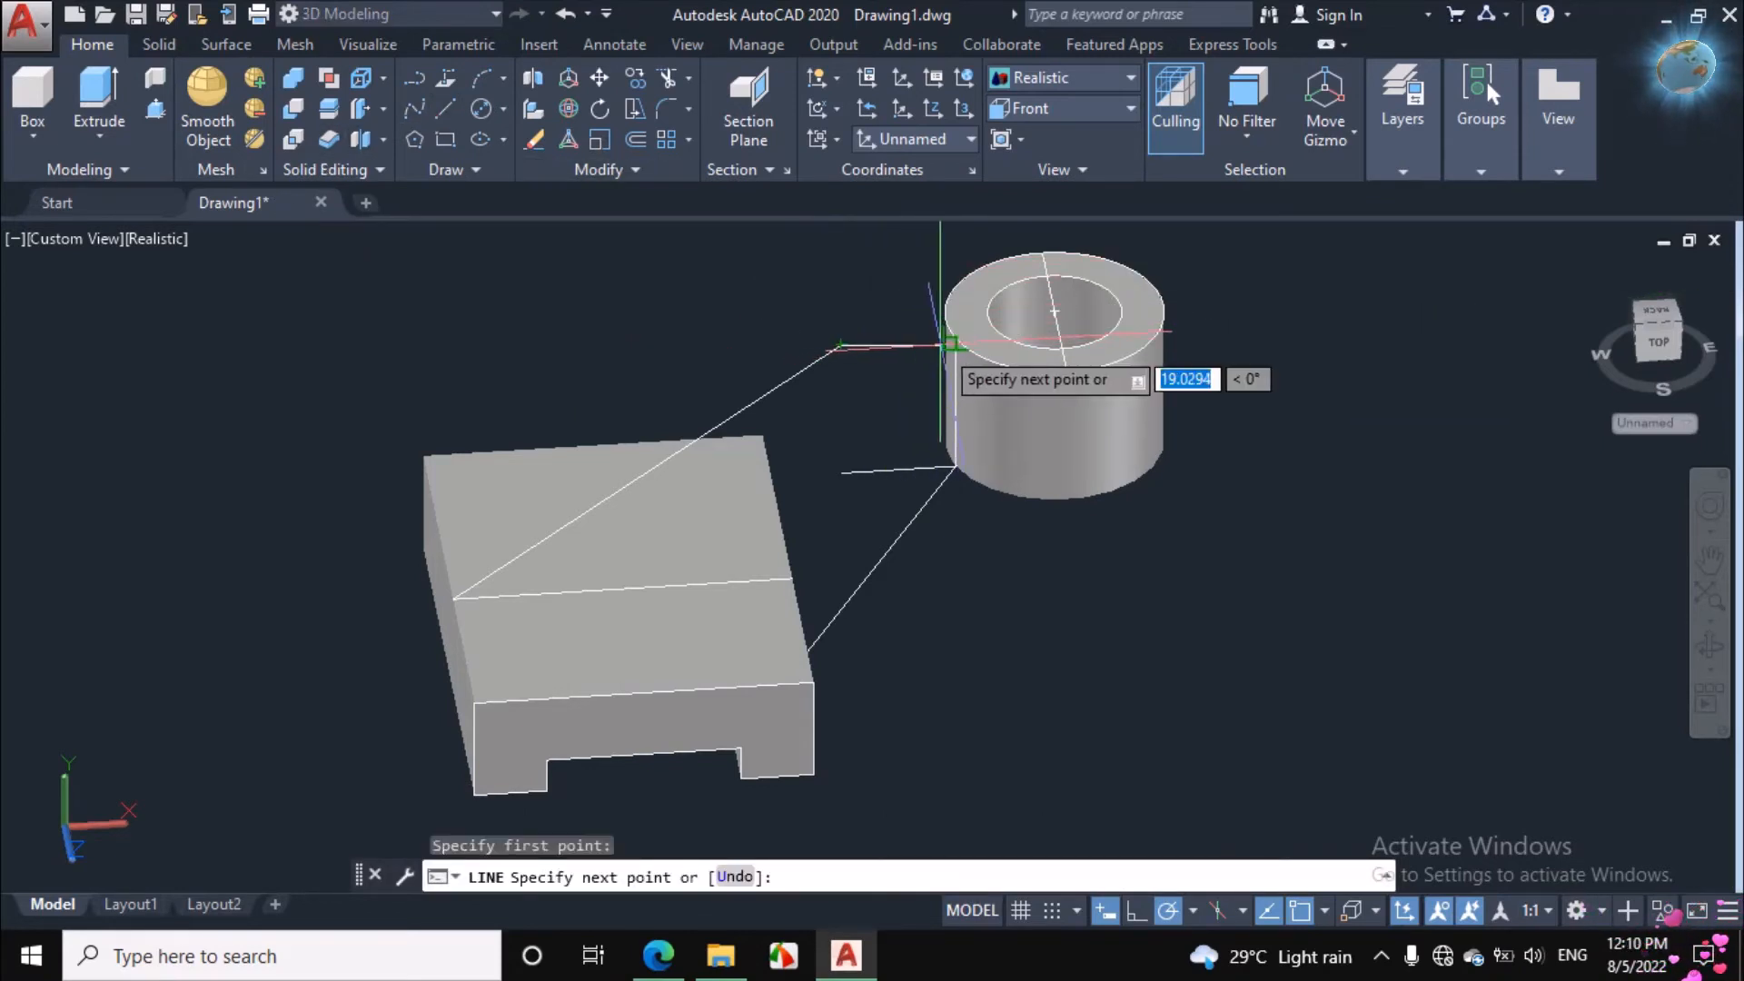
scroll(952, 341, up, 4)
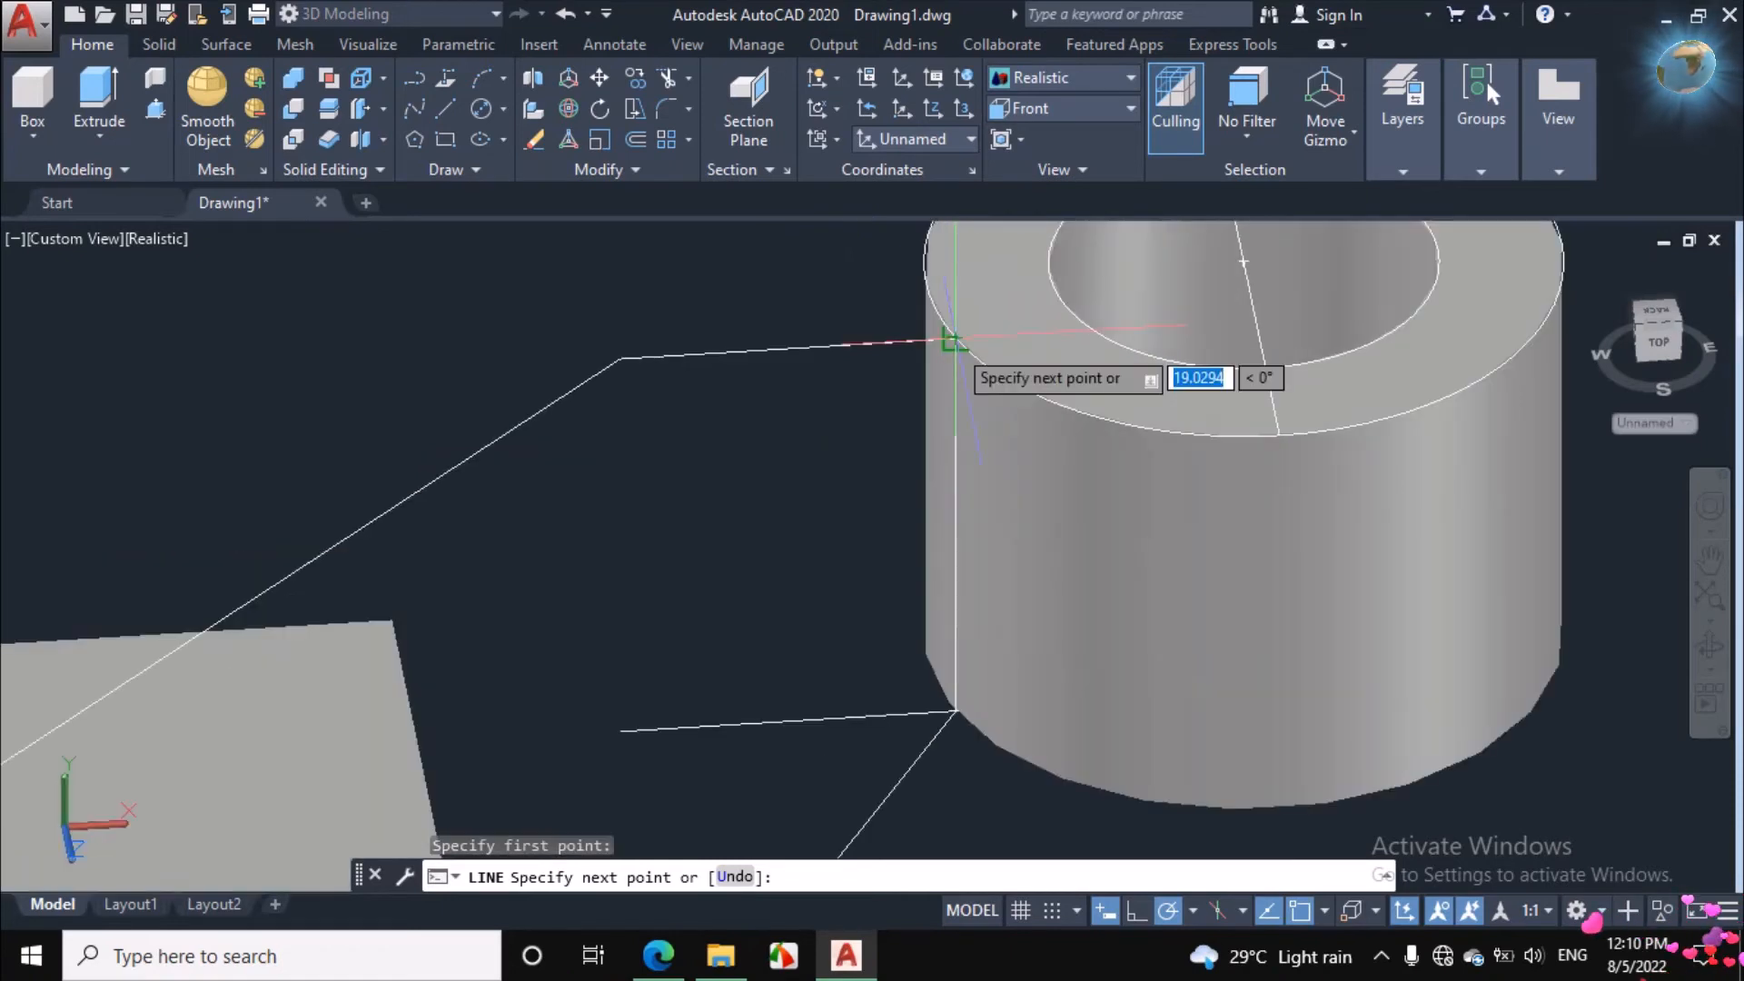
click(952, 342)
right_click(645, 263)
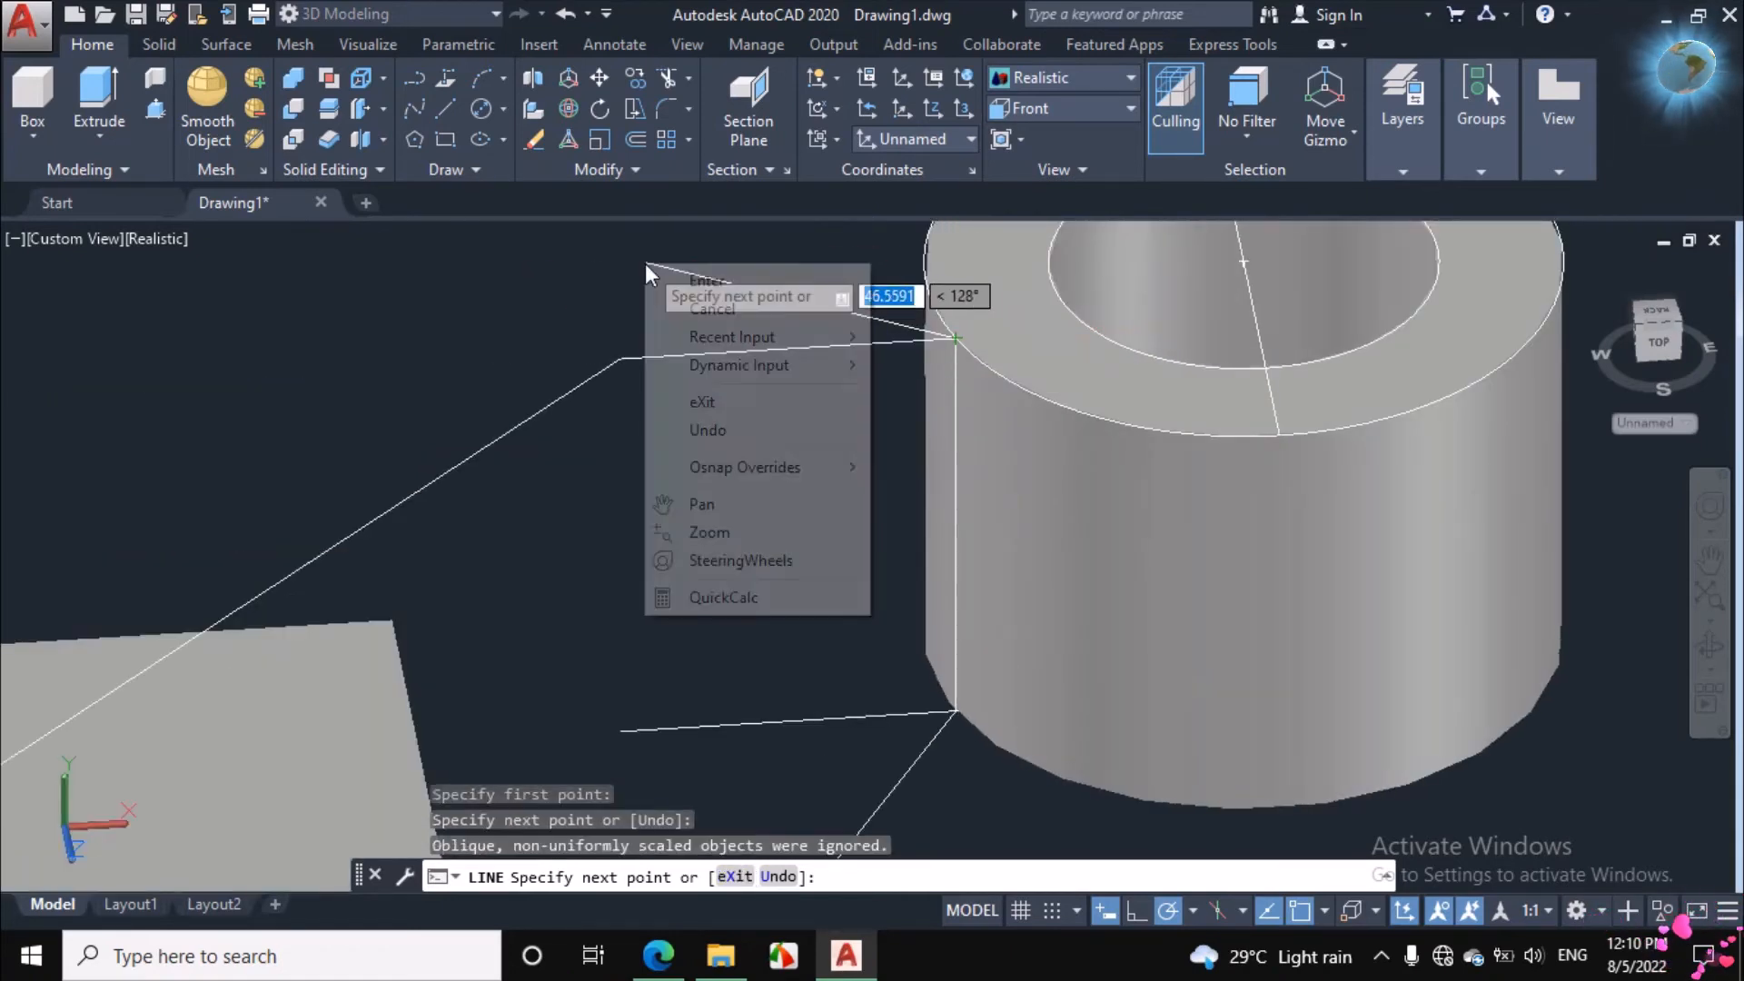
click(683, 302)
Step: Hide the bored boss and the base solids so only the wireframe lines are displayed
scroll(683, 298, down, 5)
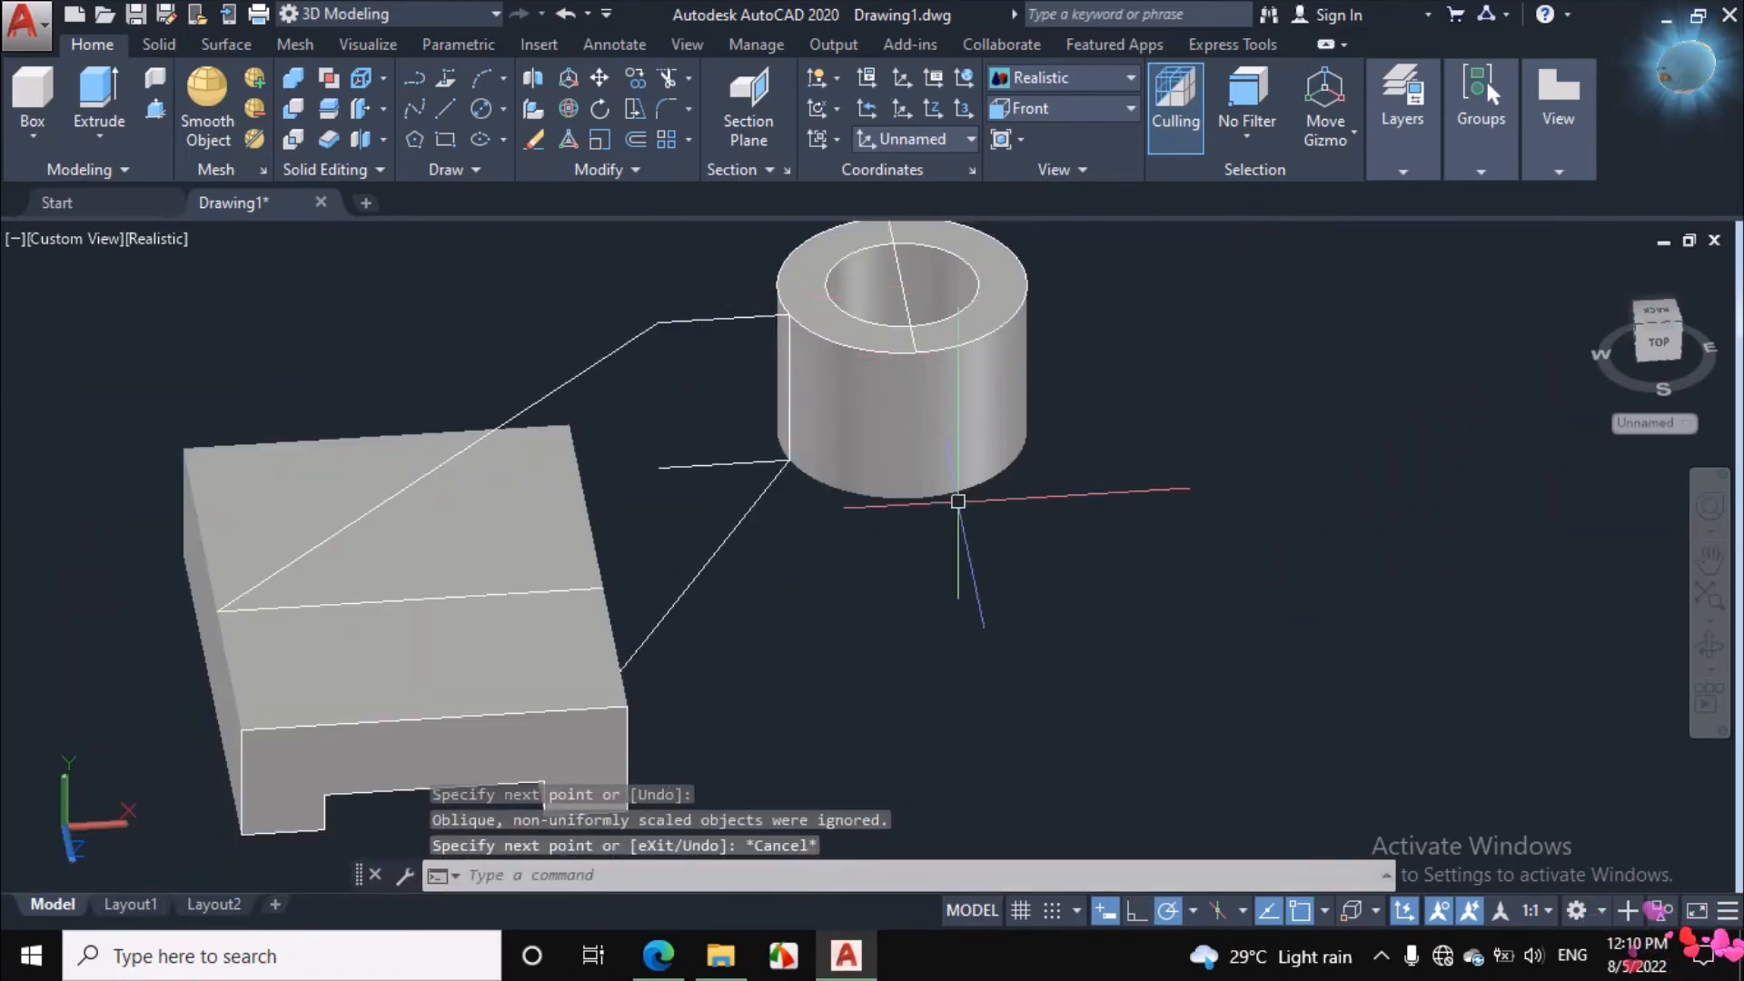
click(1704, 645)
drag(1599, 636, 1382, 619)
right_click(1158, 387)
click(1211, 404)
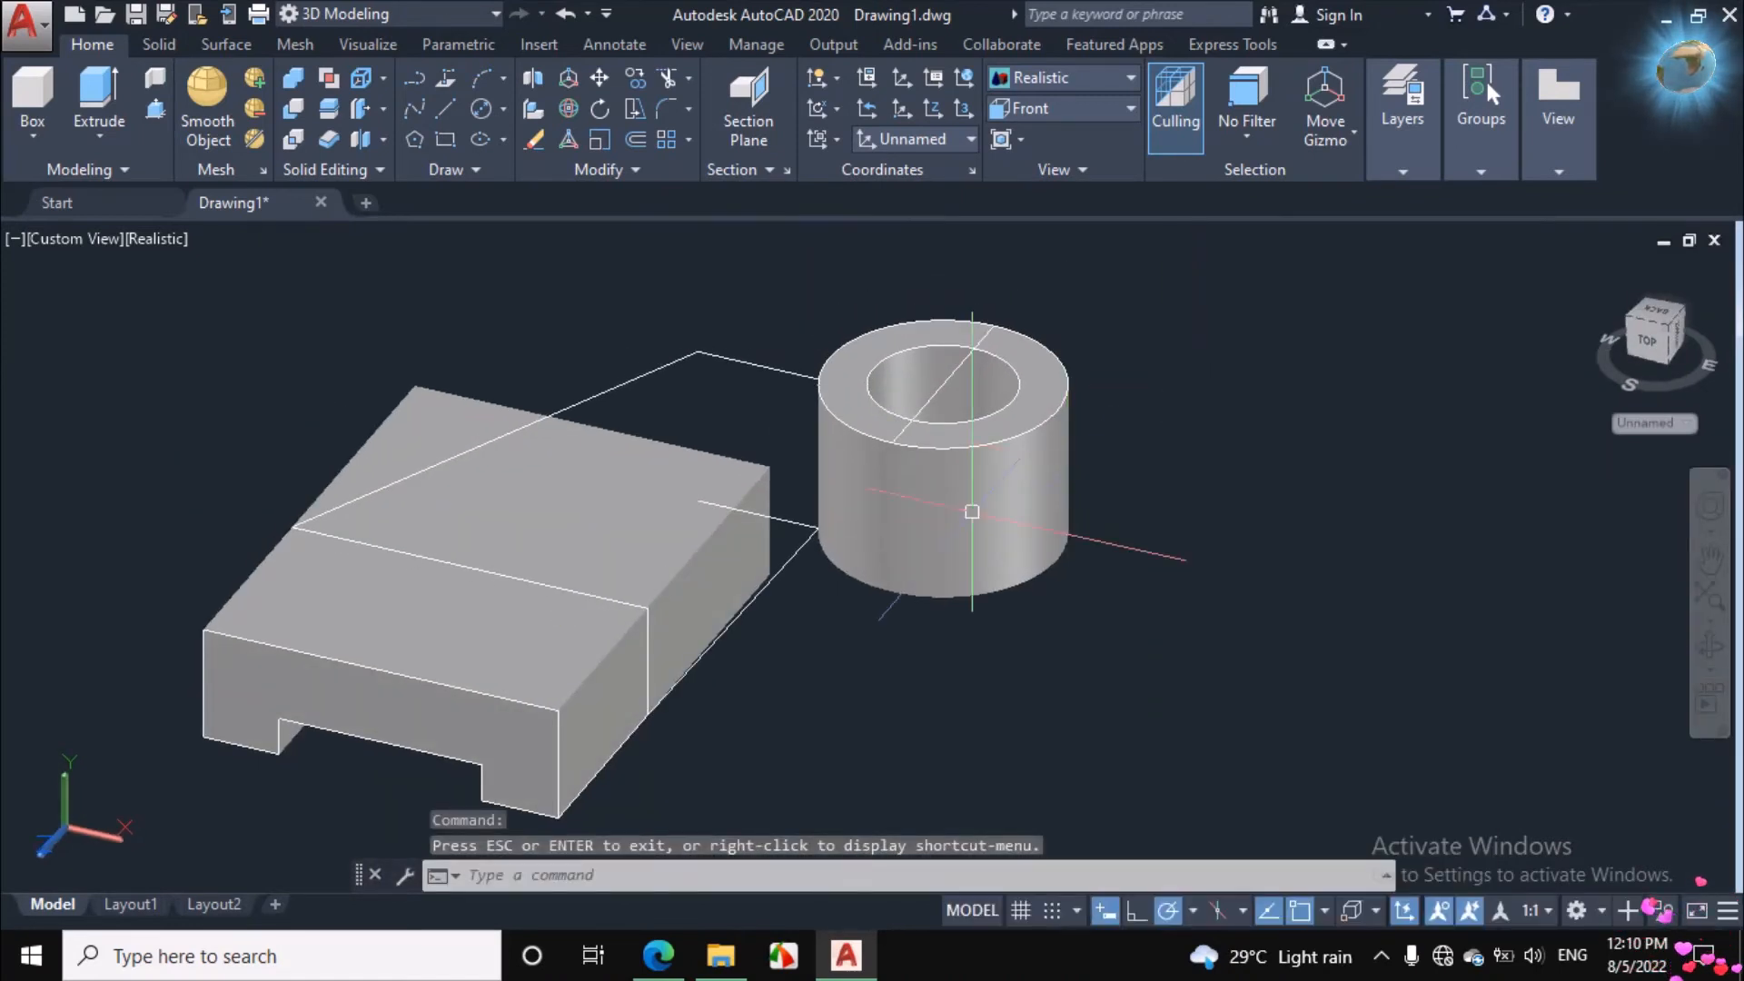
click(970, 517)
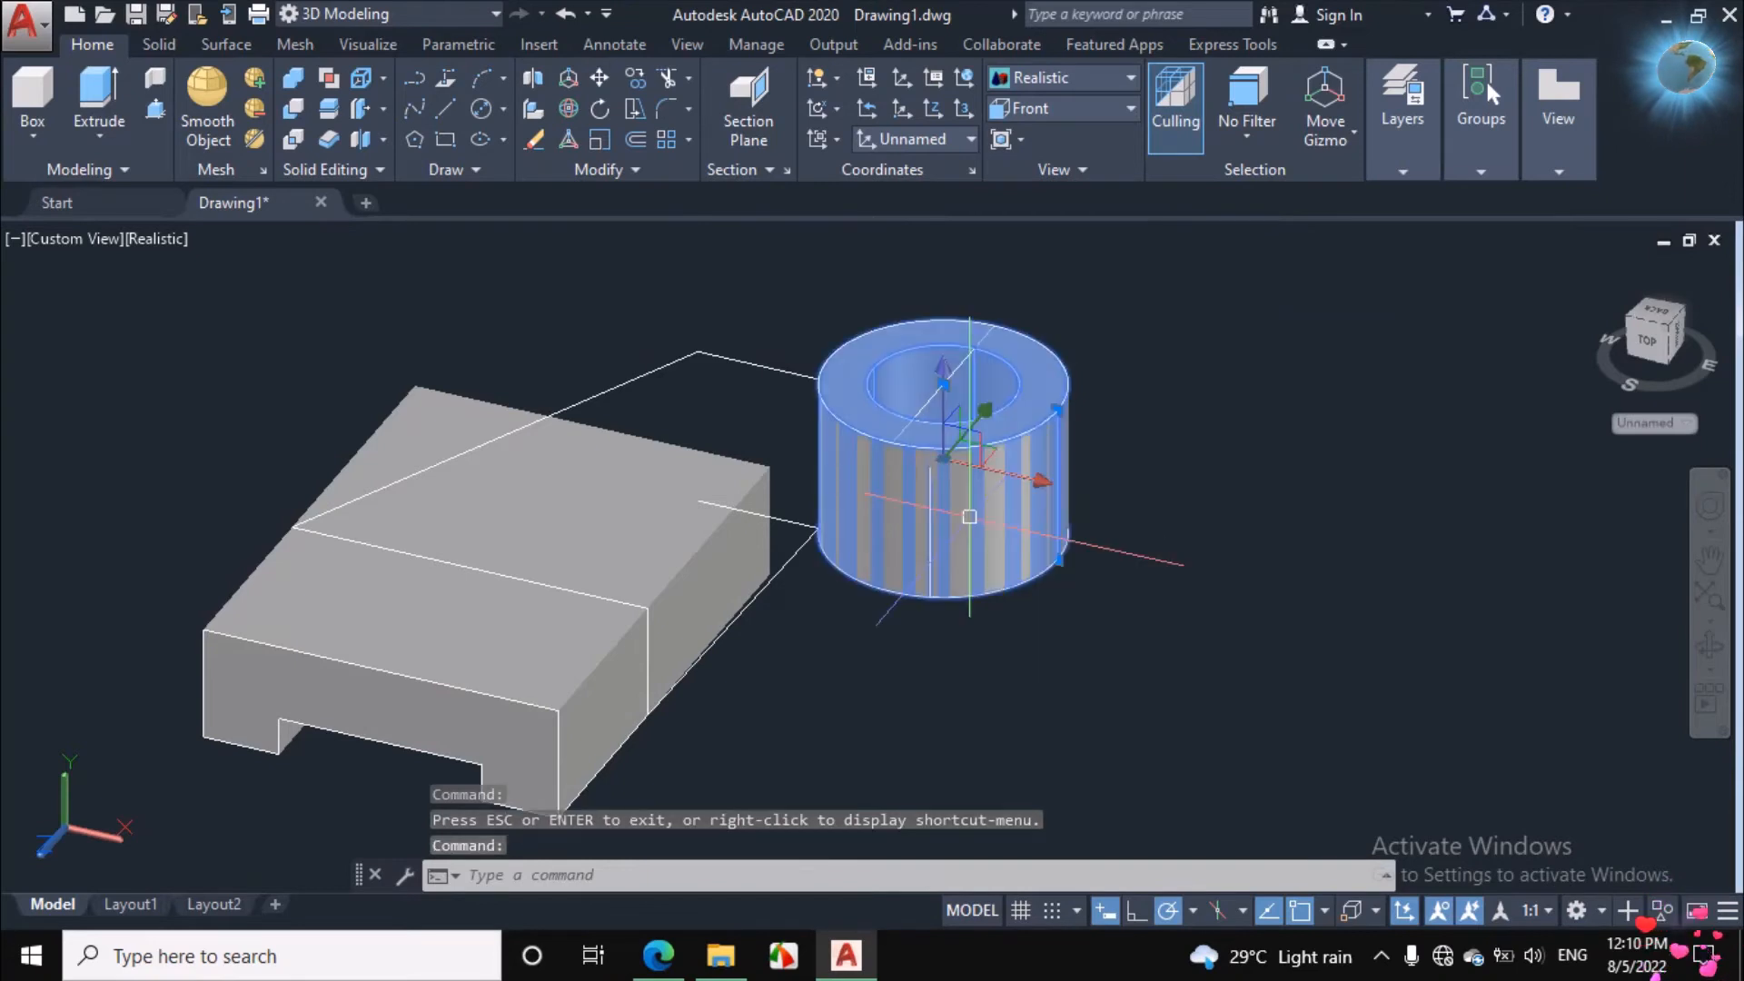
click(450, 618)
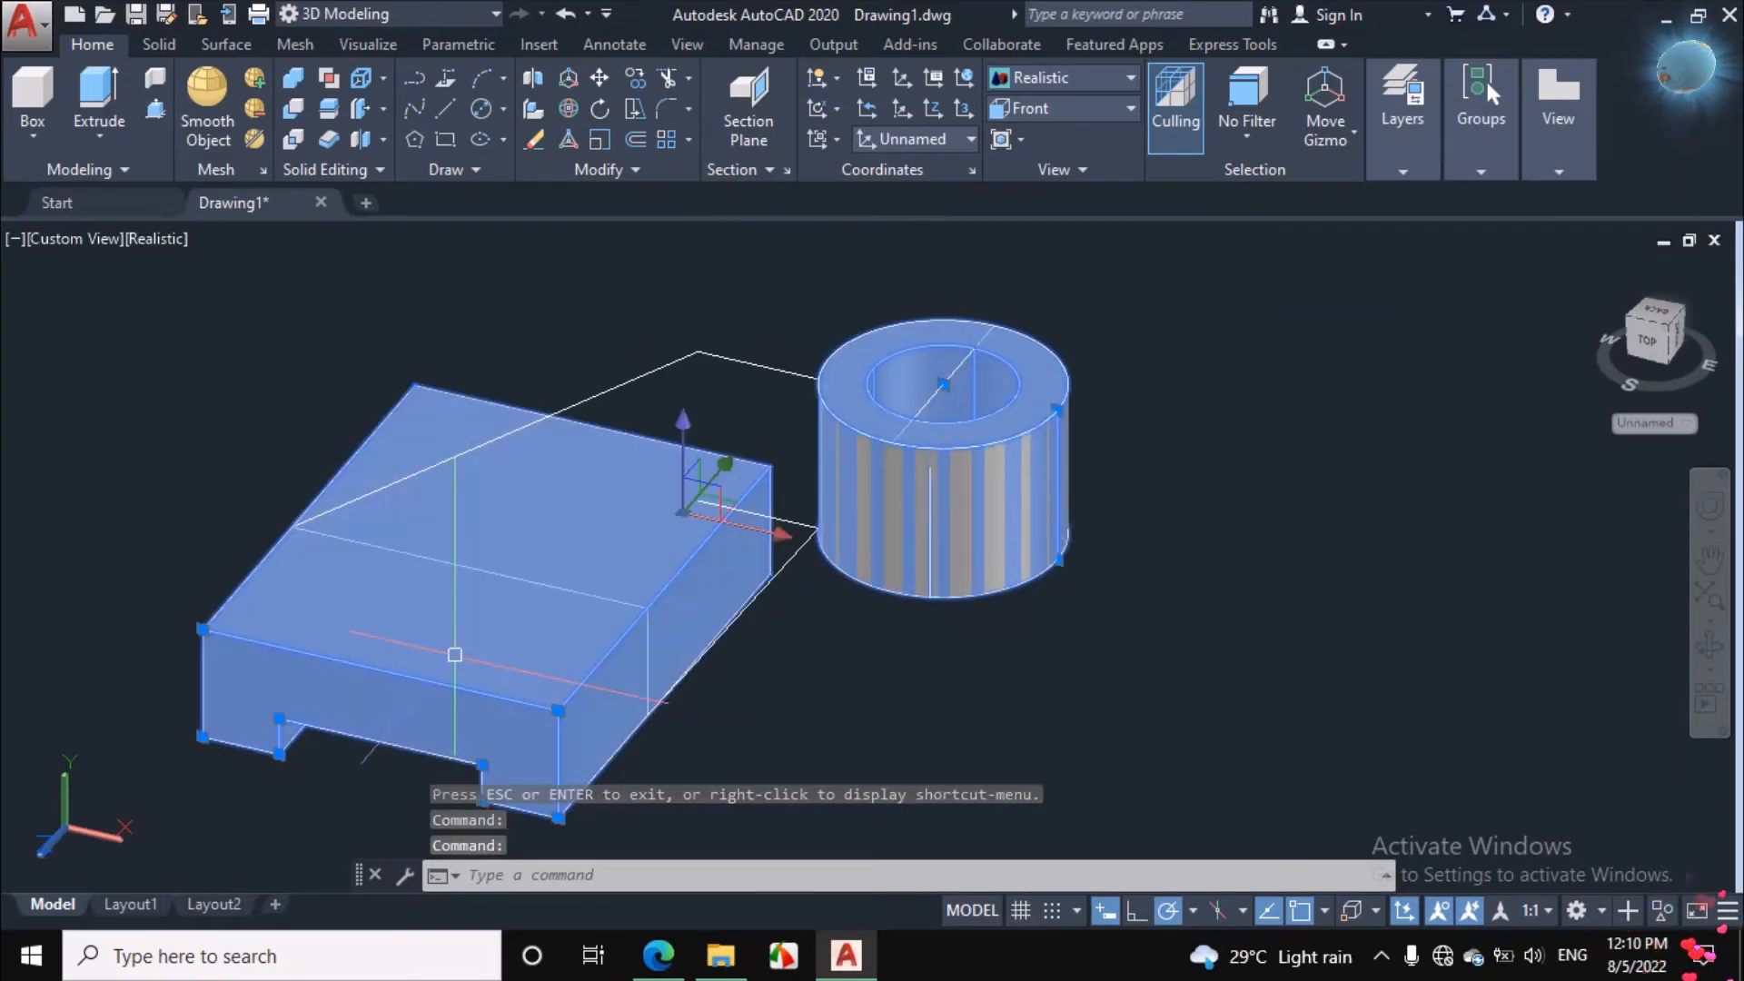
right_click(1182, 347)
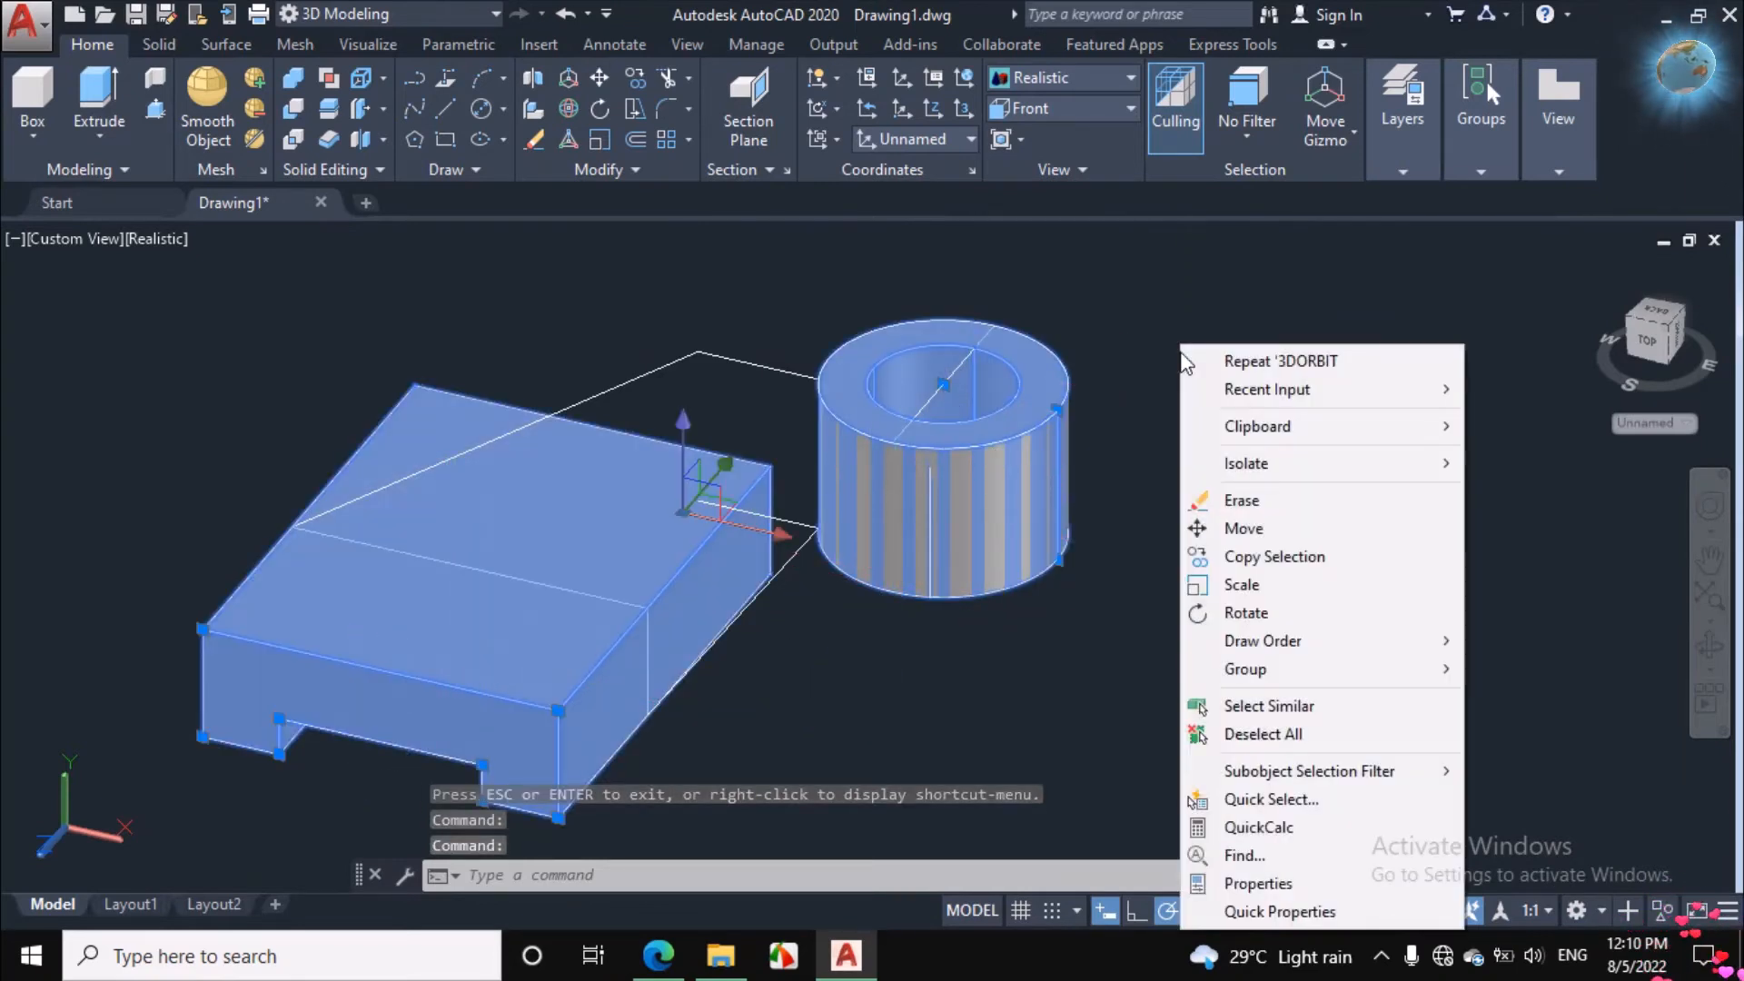
mouse_move(1283, 464)
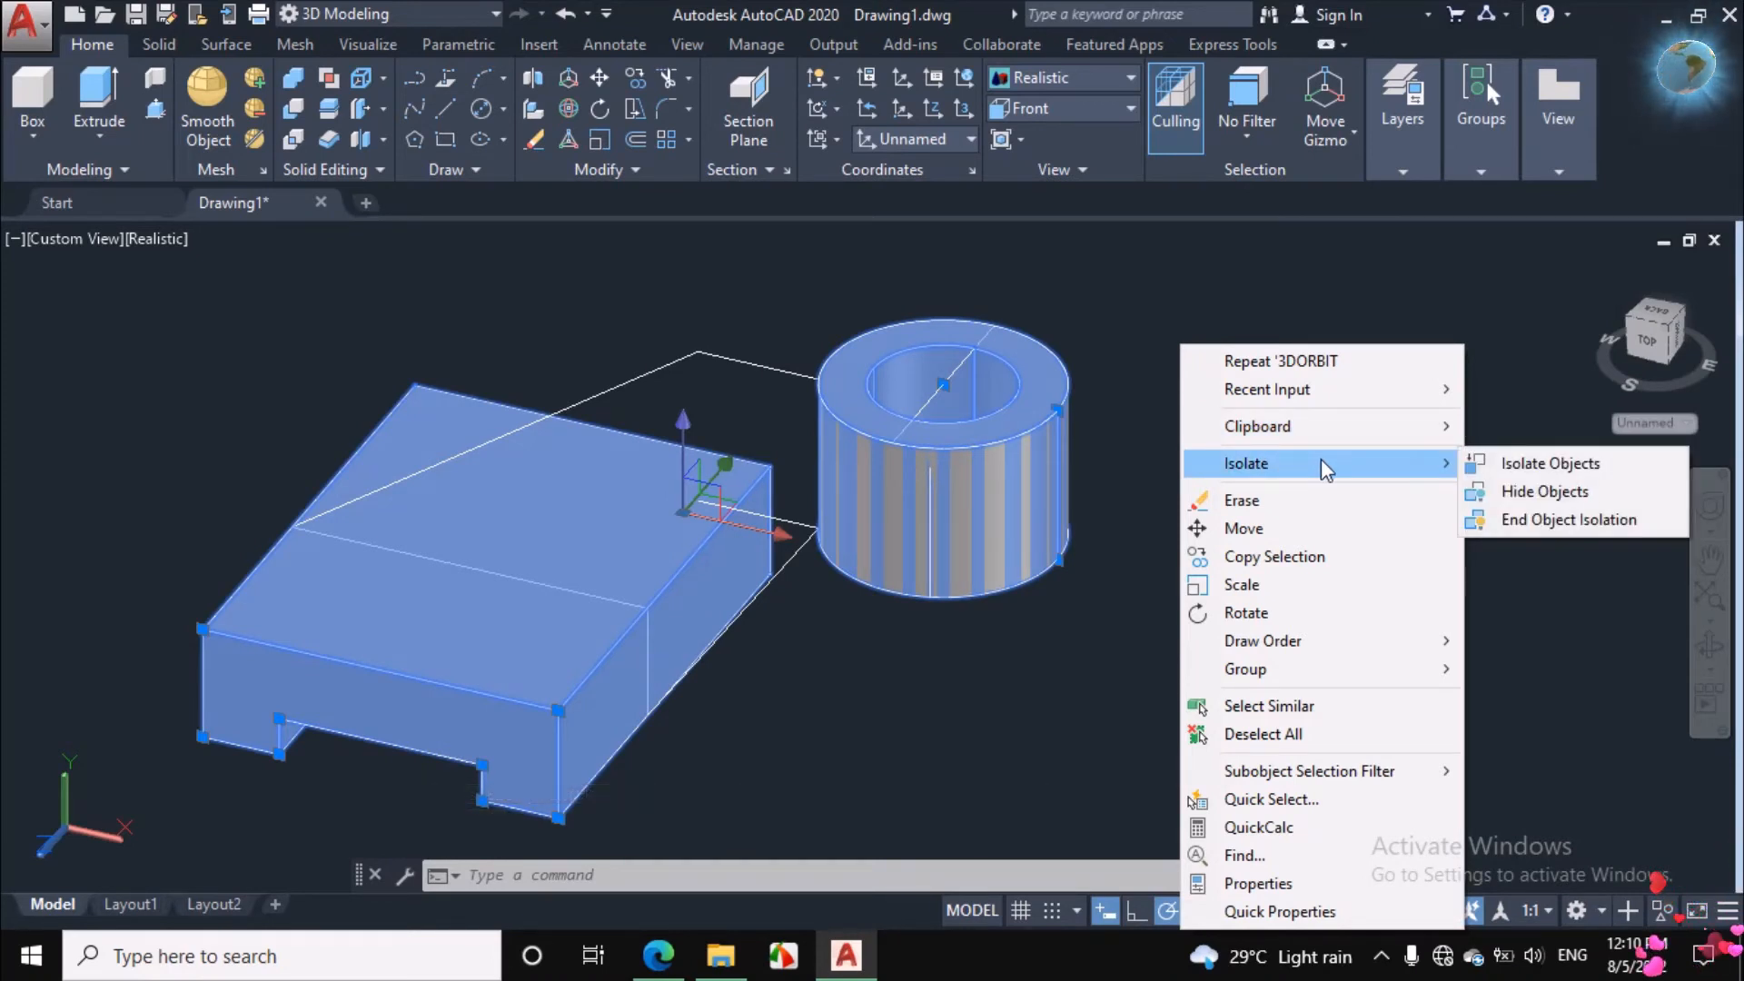
click(1513, 494)
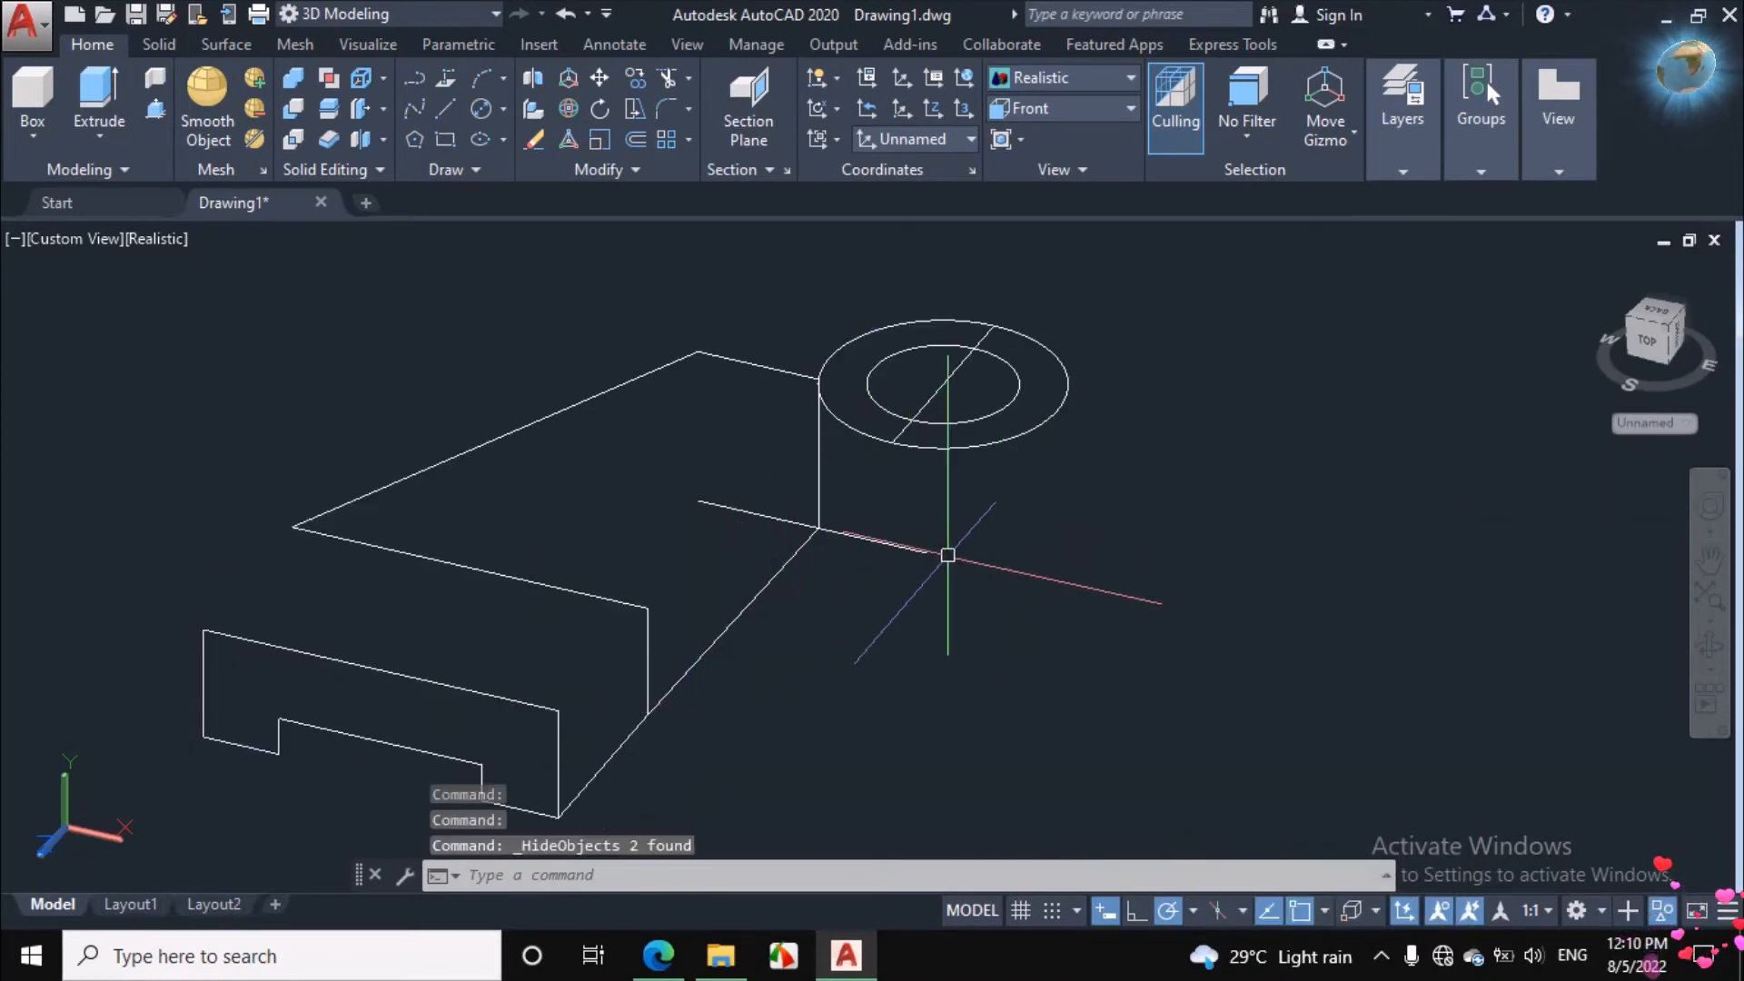
Step: Erase the lower guide line, both leftover lines inside the boss circles, and the short line along the base's lower edge
click(903, 546)
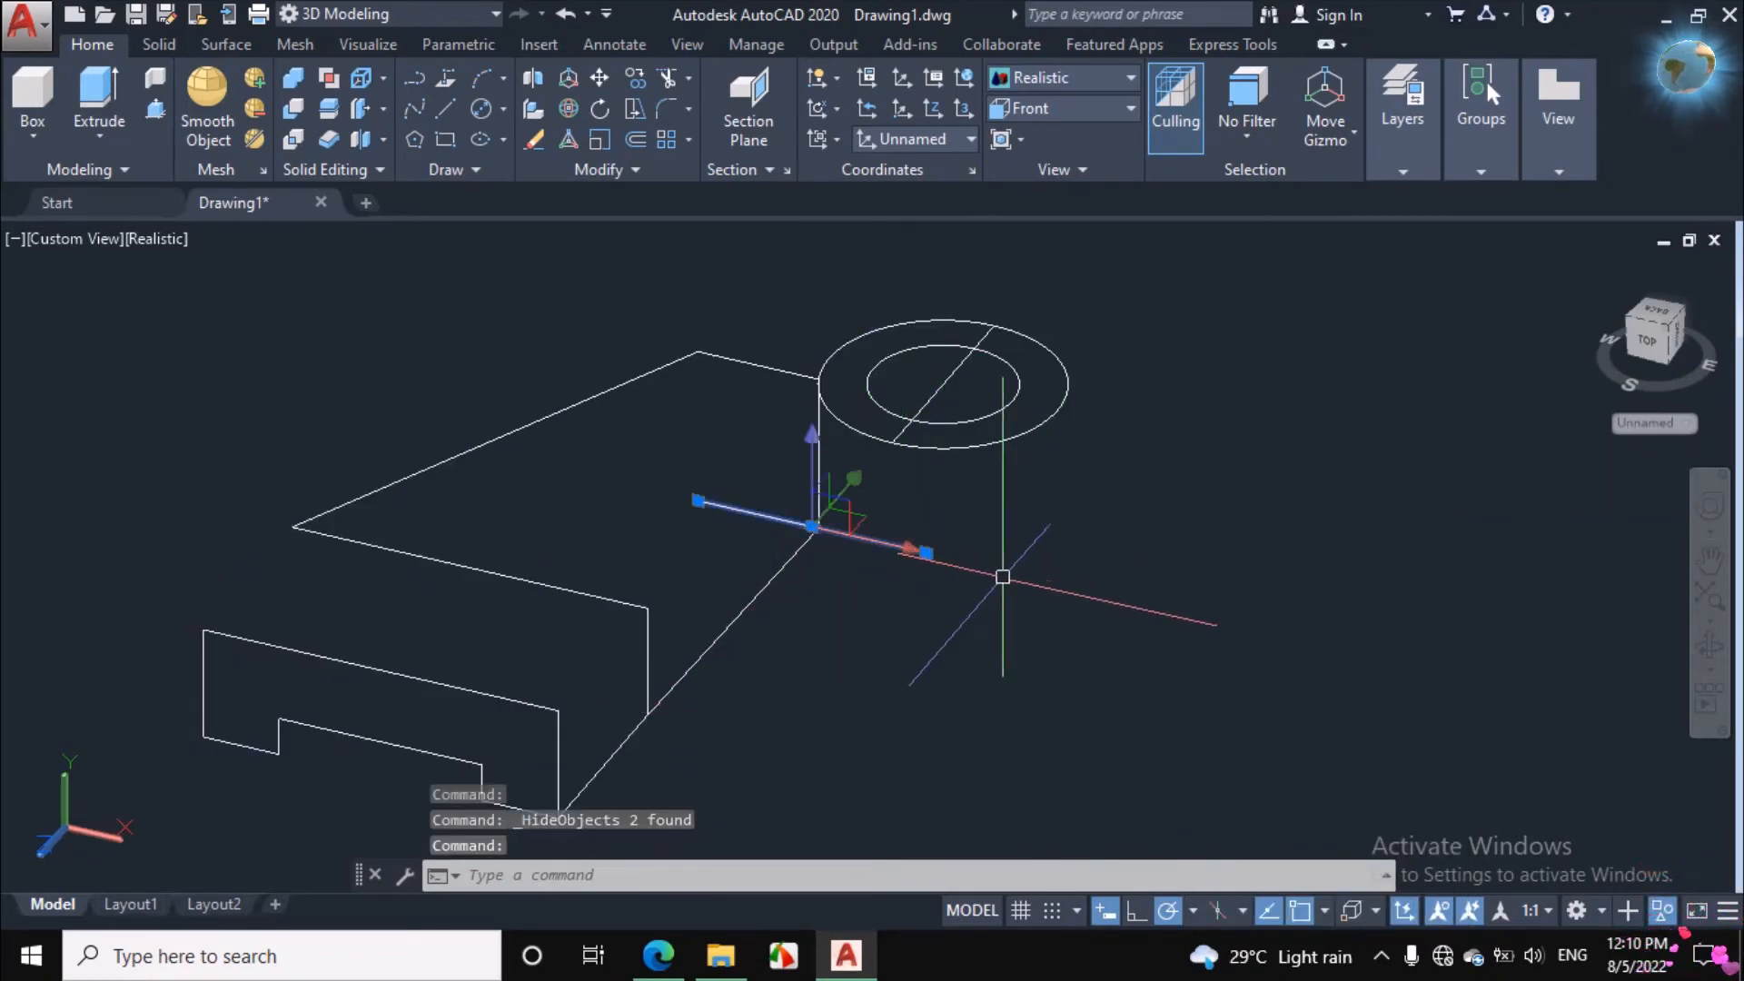
click(938, 390)
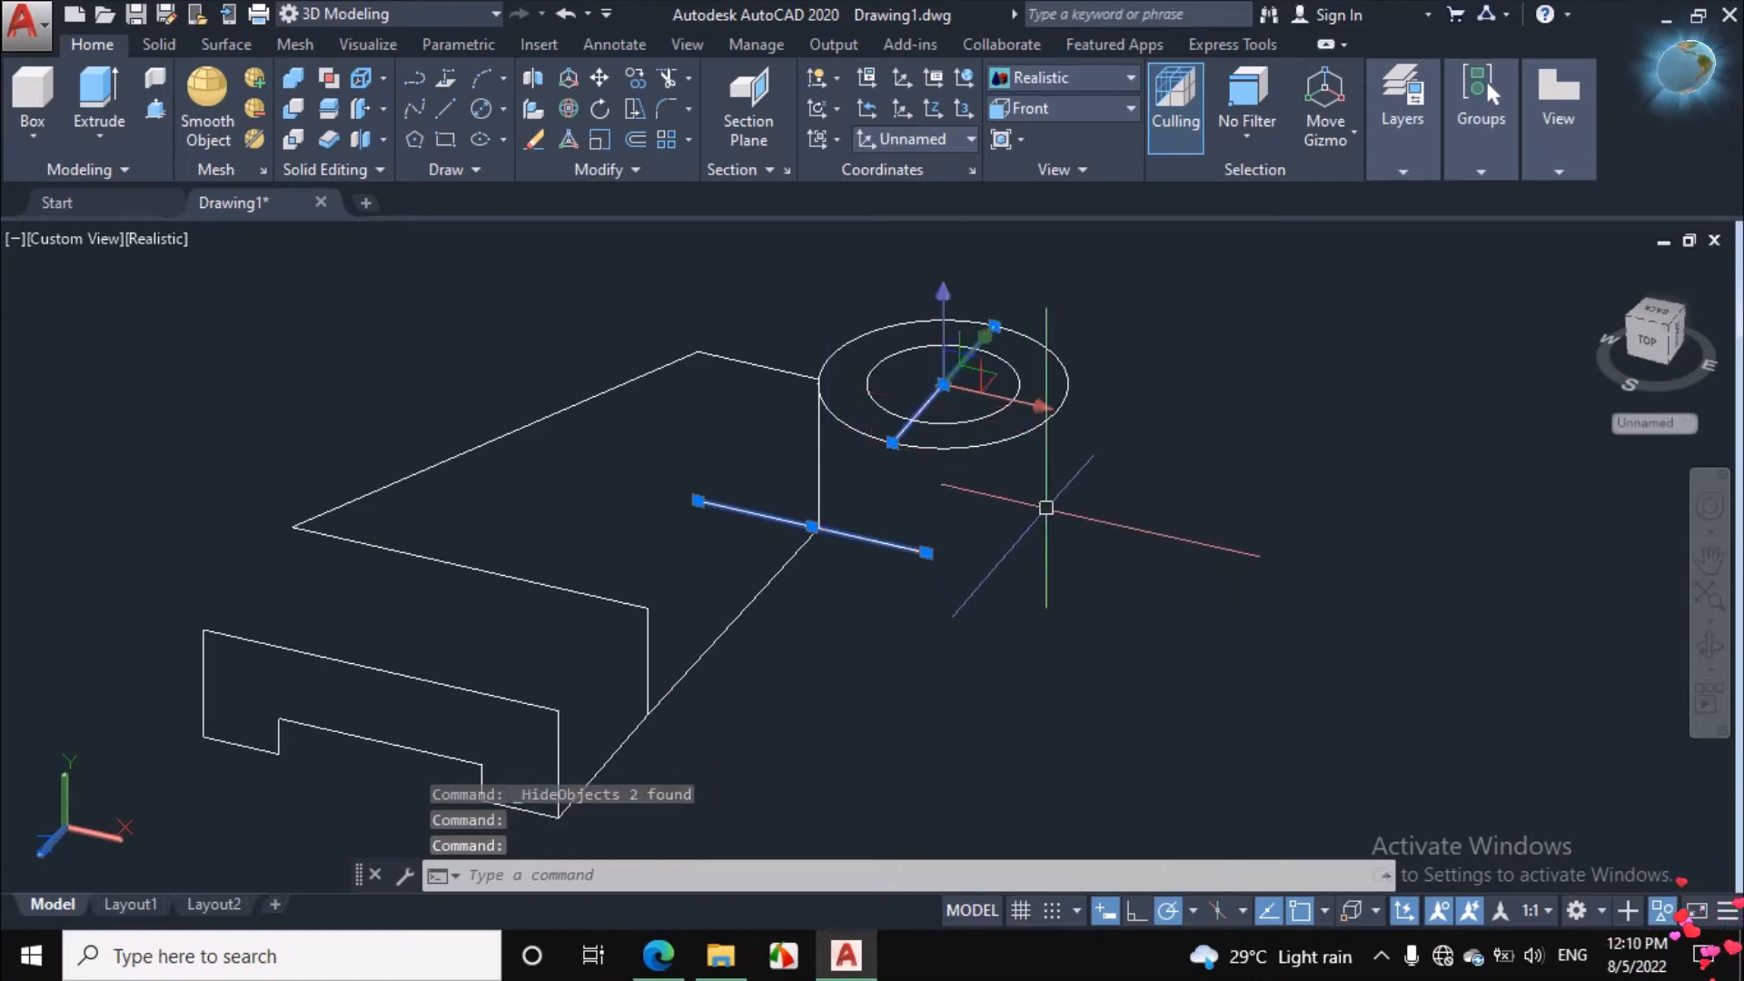
click(618, 750)
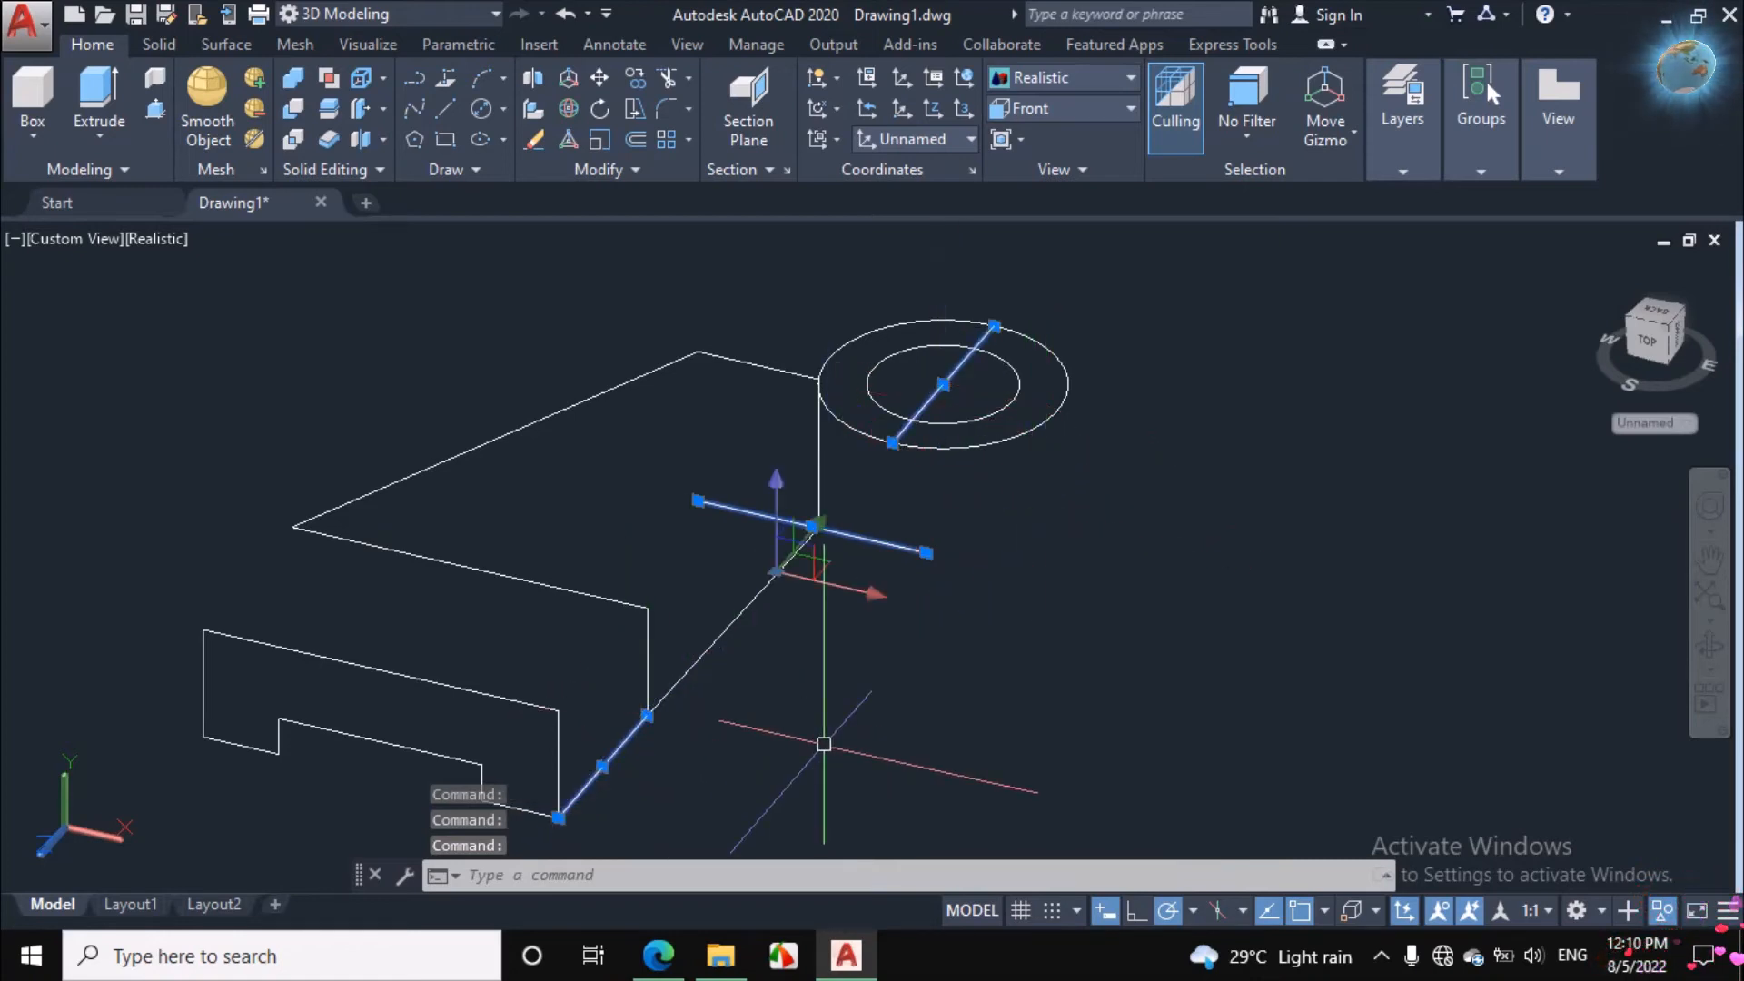
text(e)
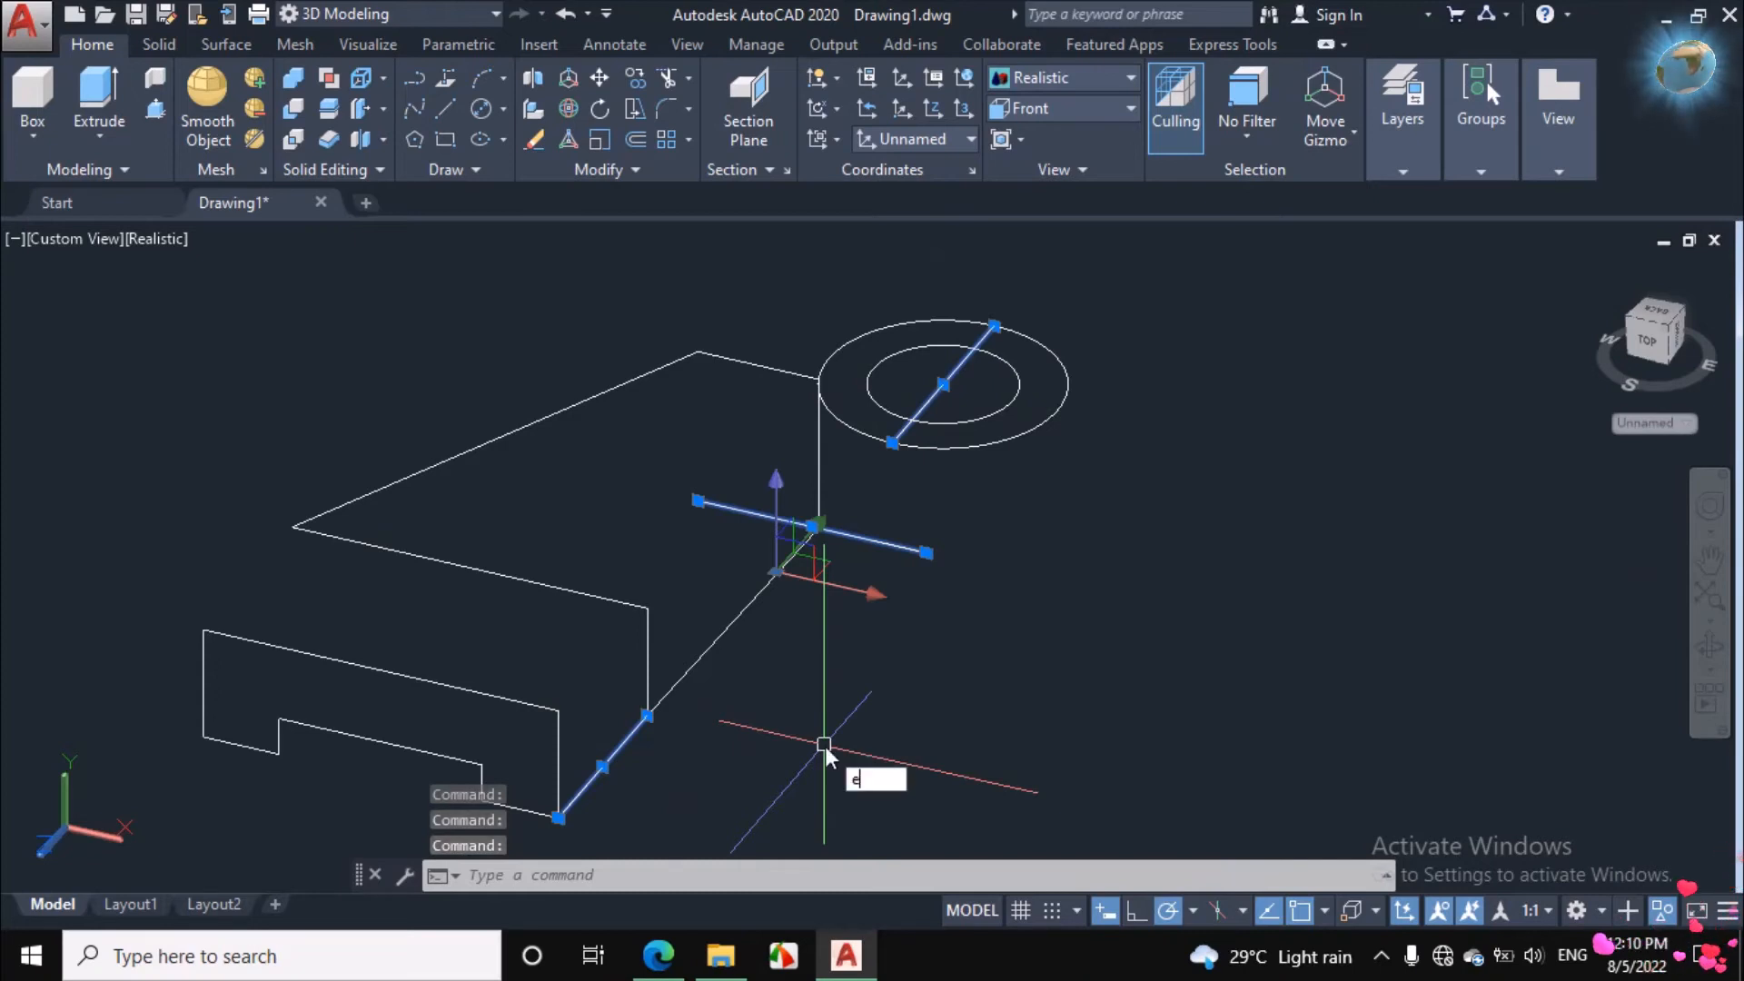
key(Return)
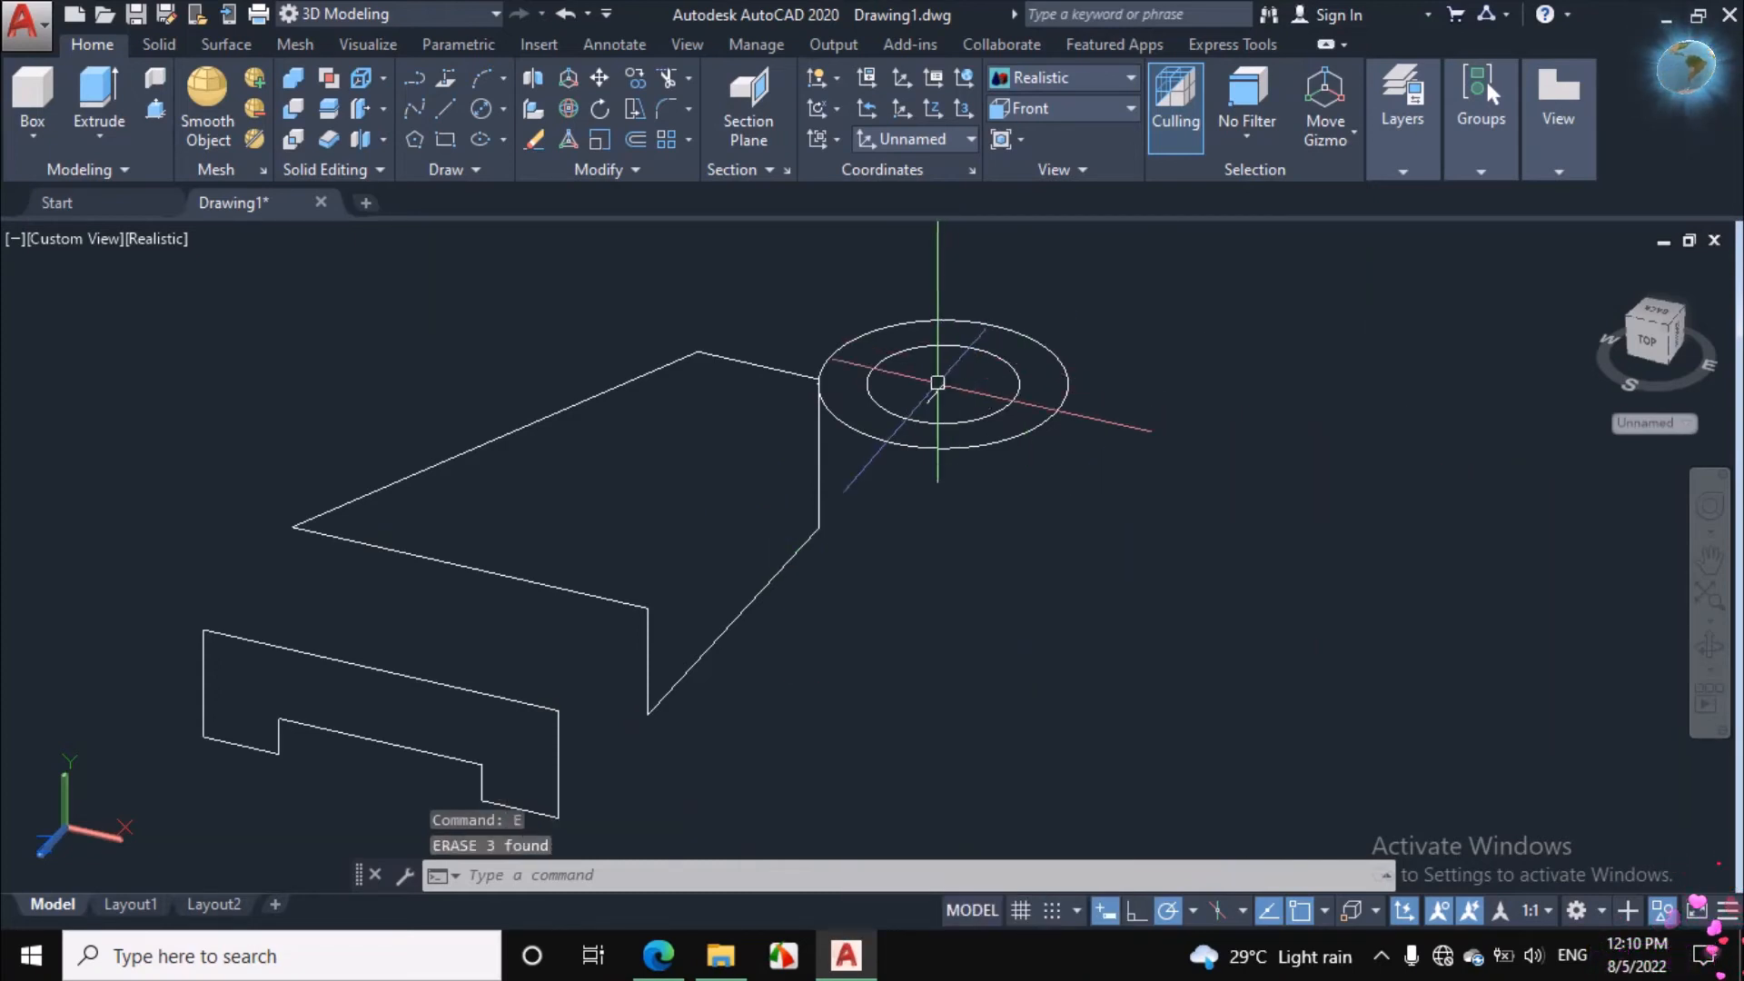
click(936, 393)
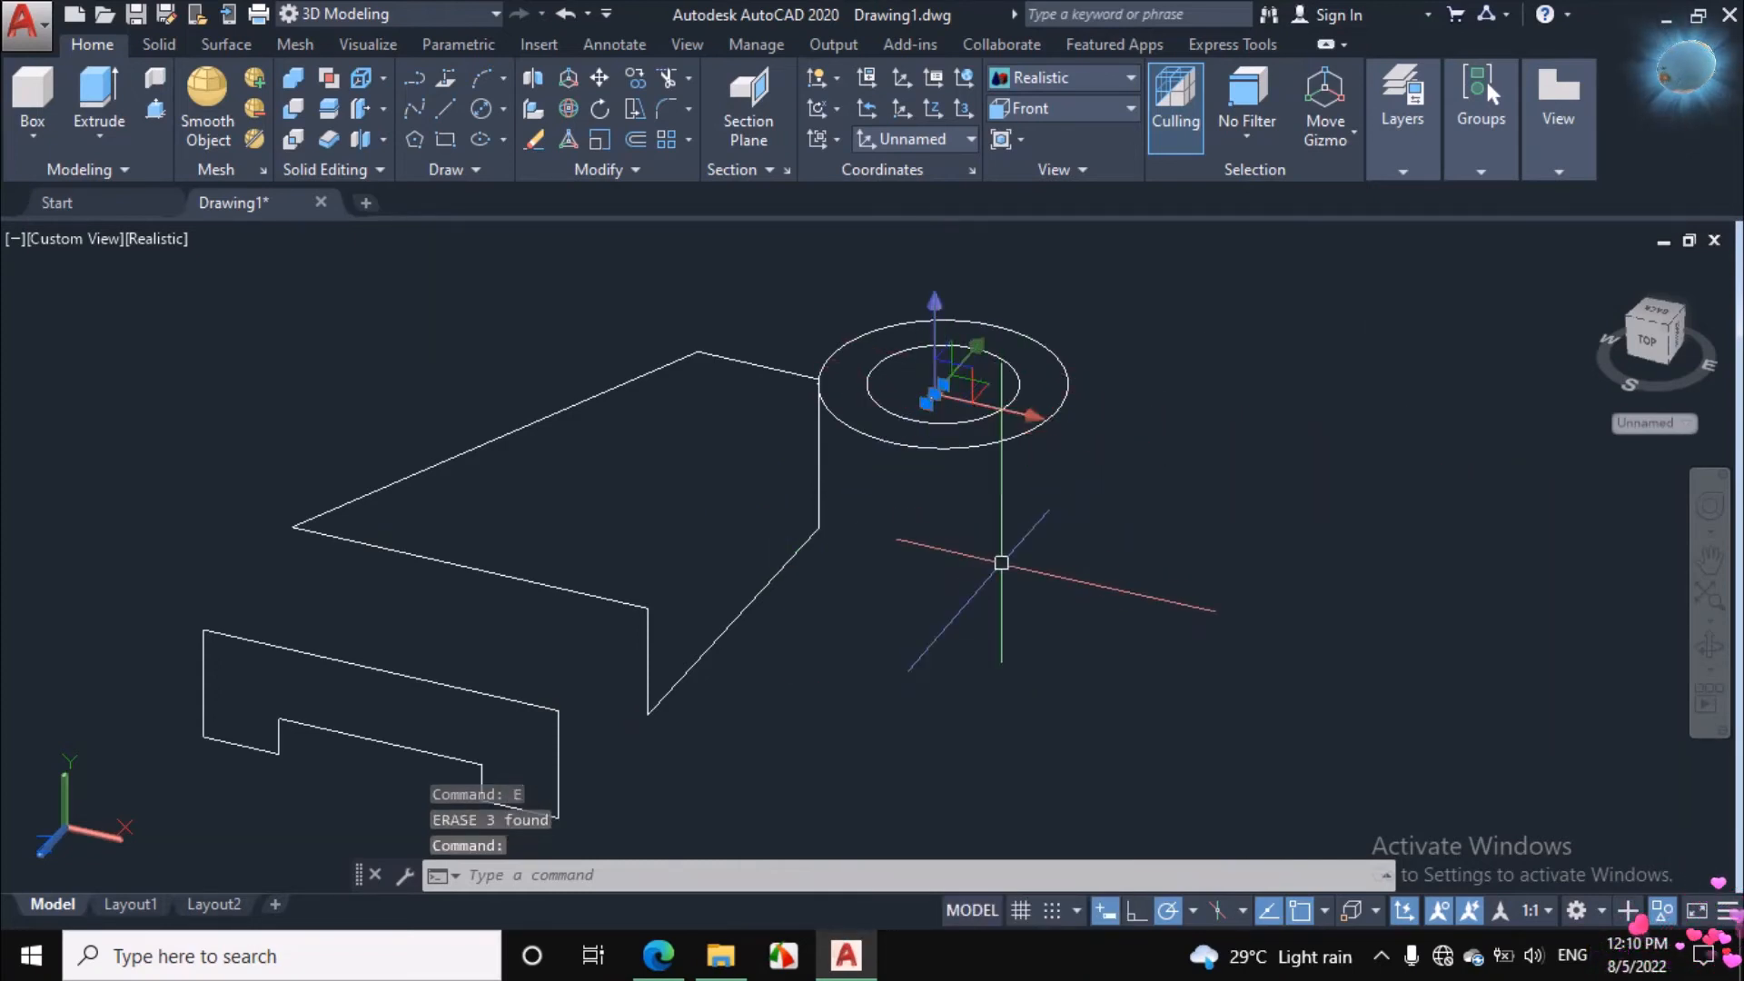
key(Return)
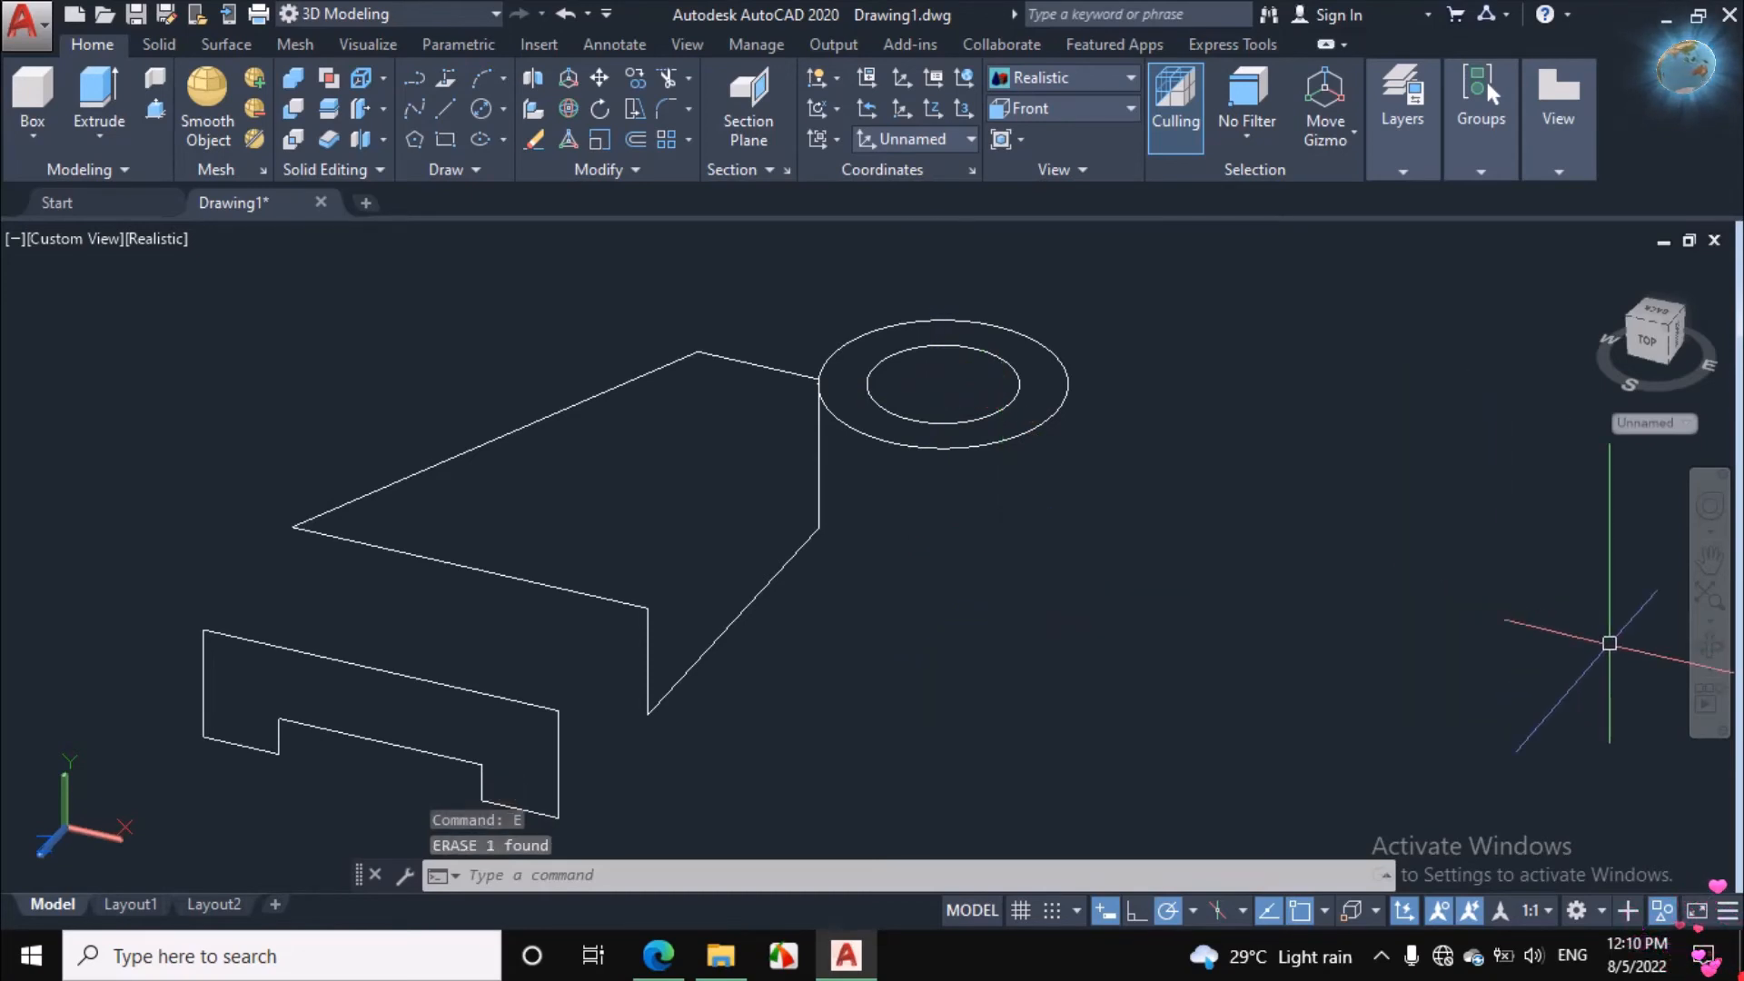
Step: Join the six lines of the arm's side profile into a single polyline
click(1699, 647)
mouse_move(1017, 609)
mouse_down()
mouse_move(993, 599)
mouse_move(1013, 598)
mouse_up()
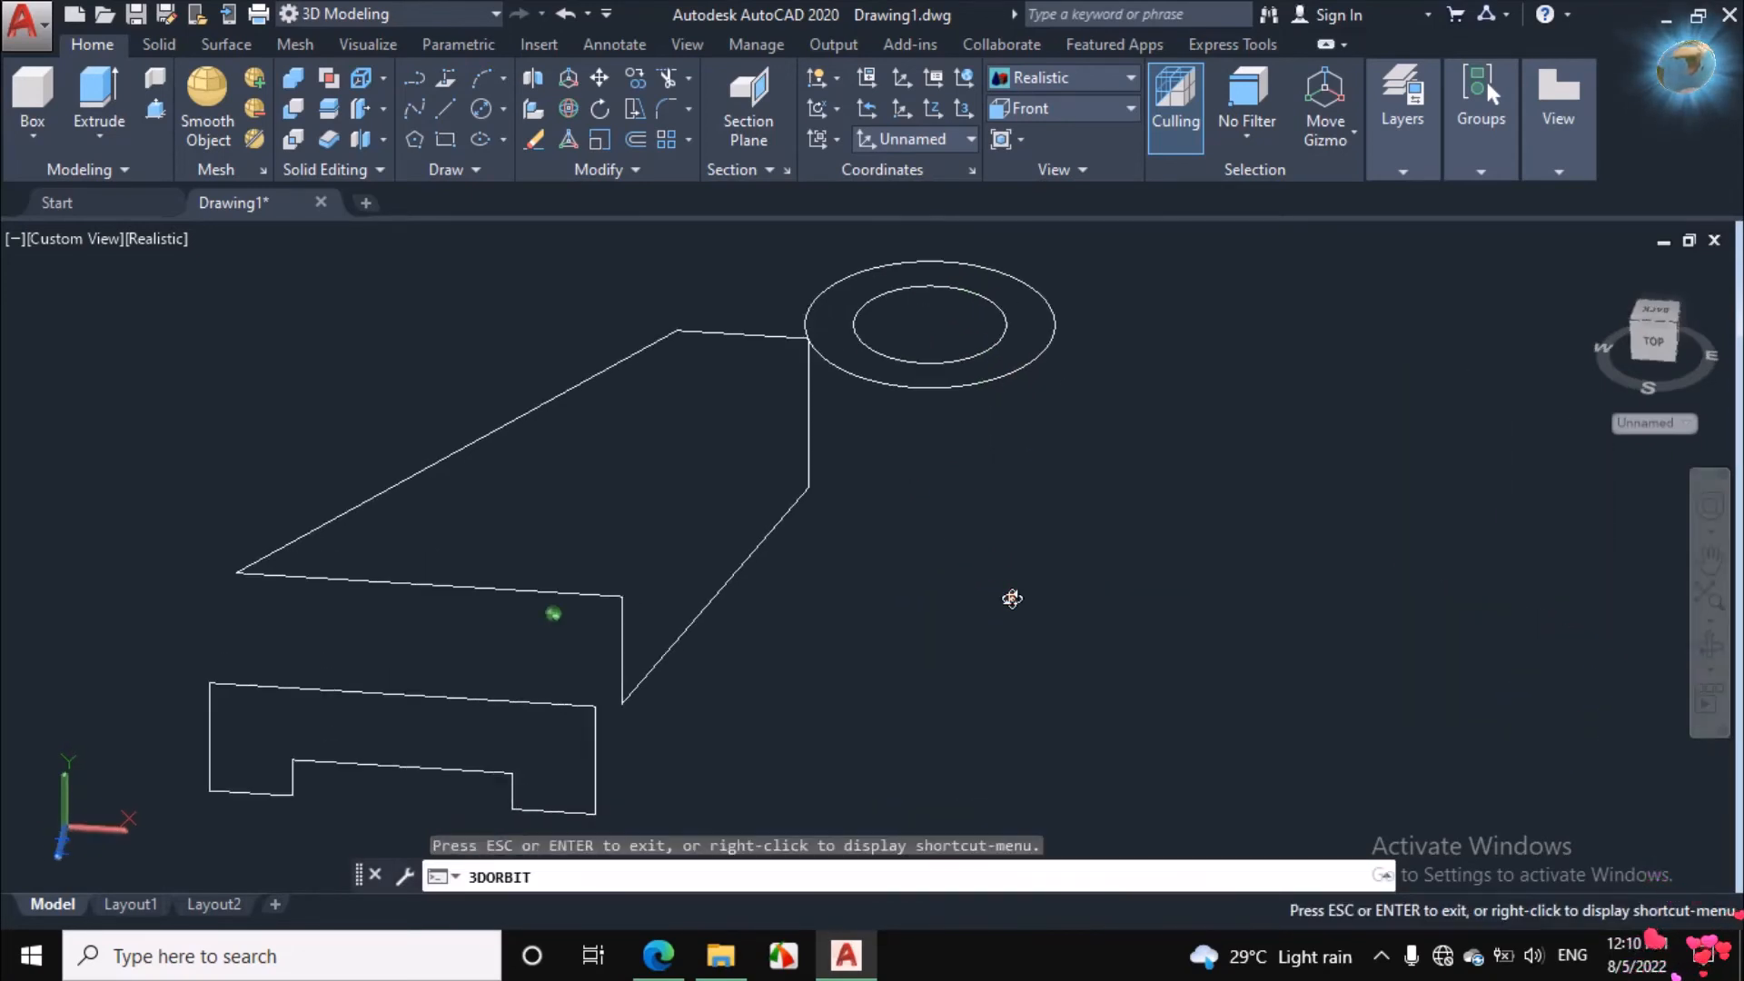
drag(775, 496, 728, 410)
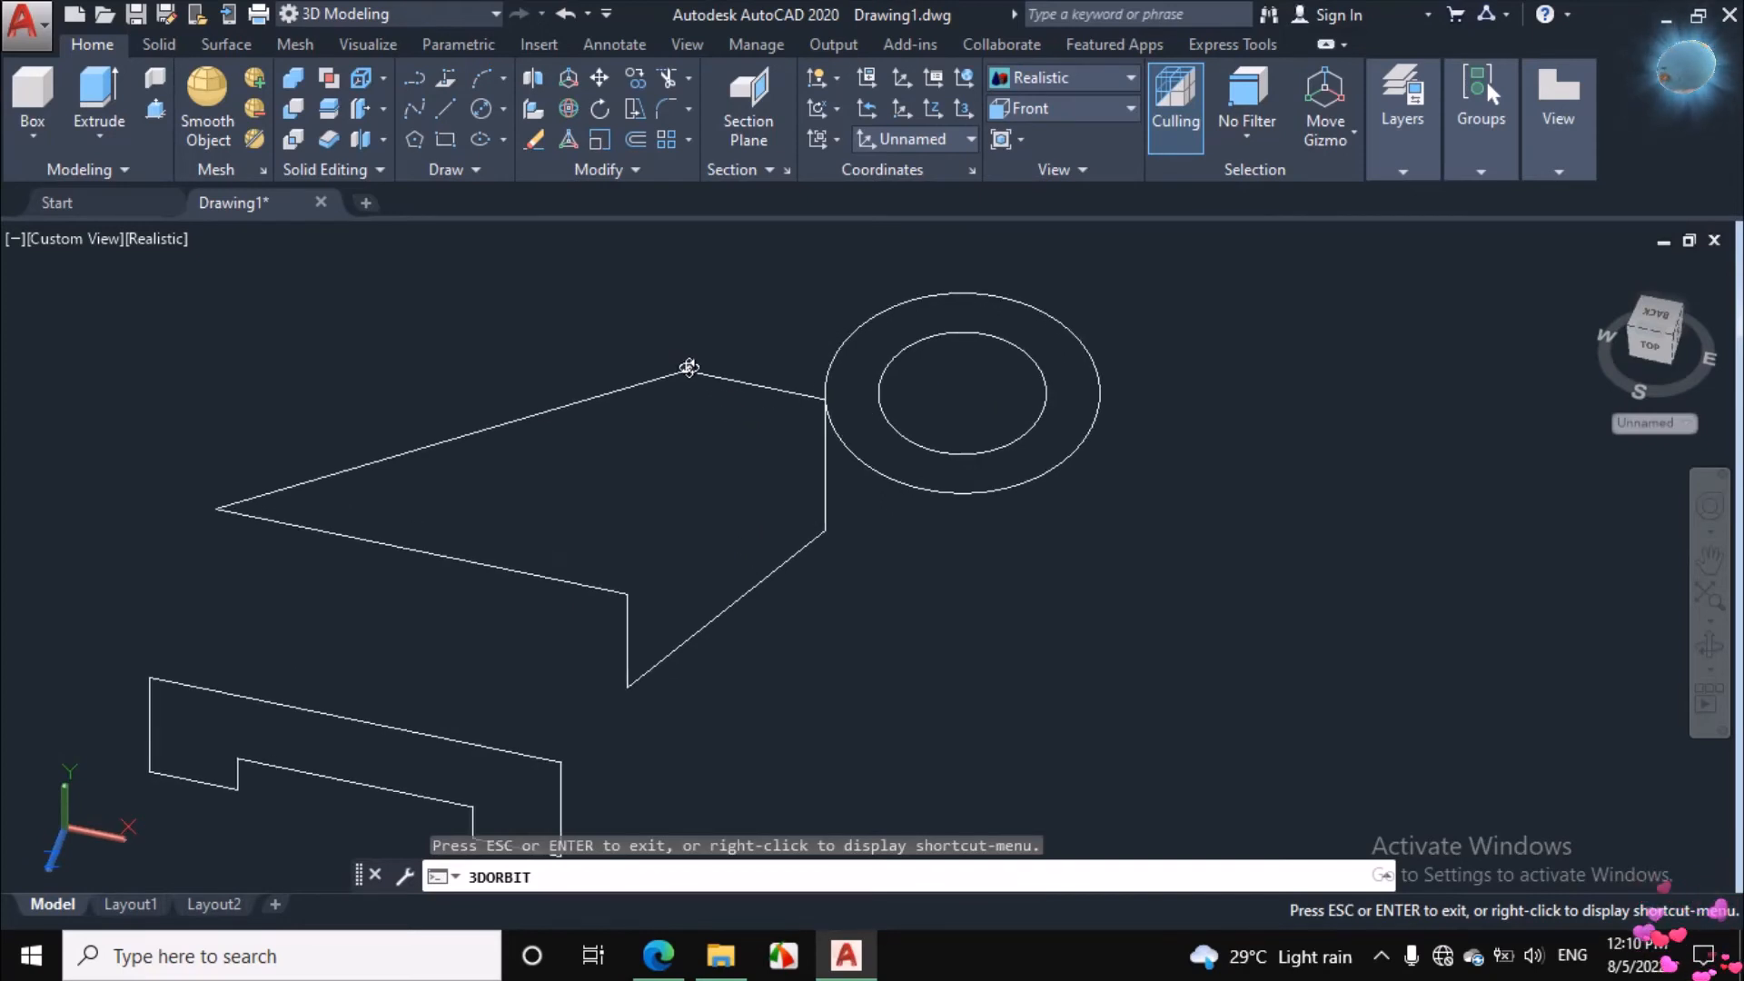
right_click(565, 349)
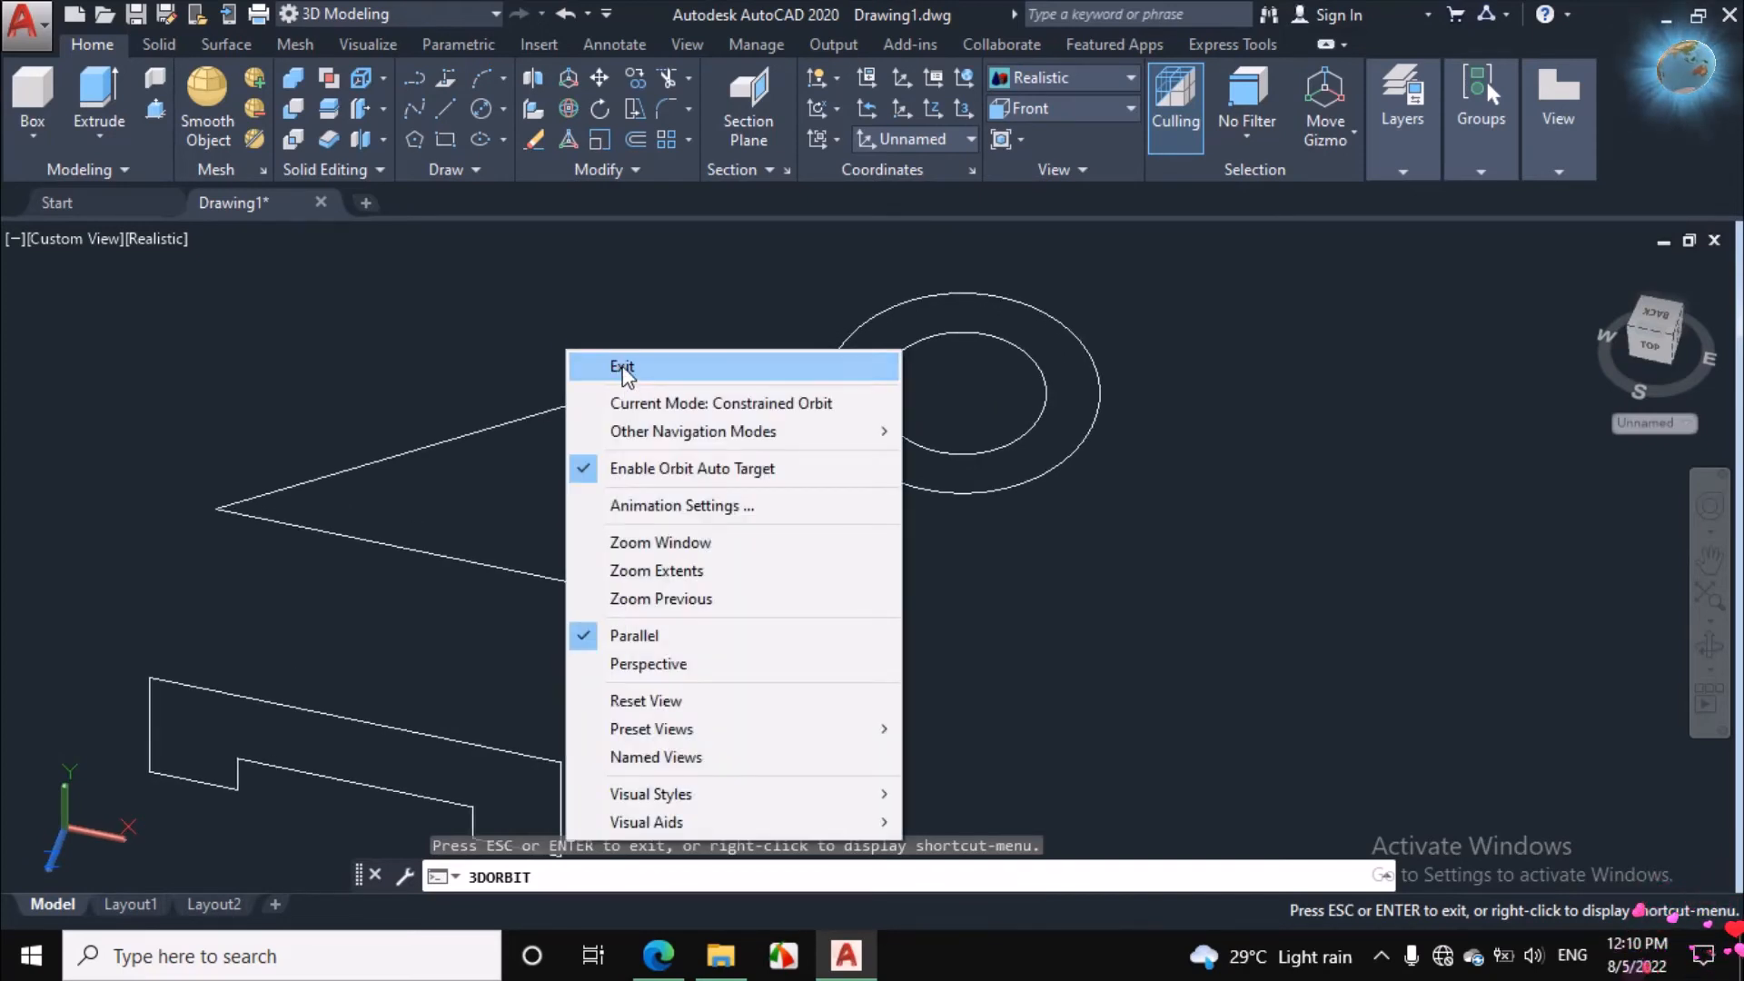
click(623, 375)
click(729, 335)
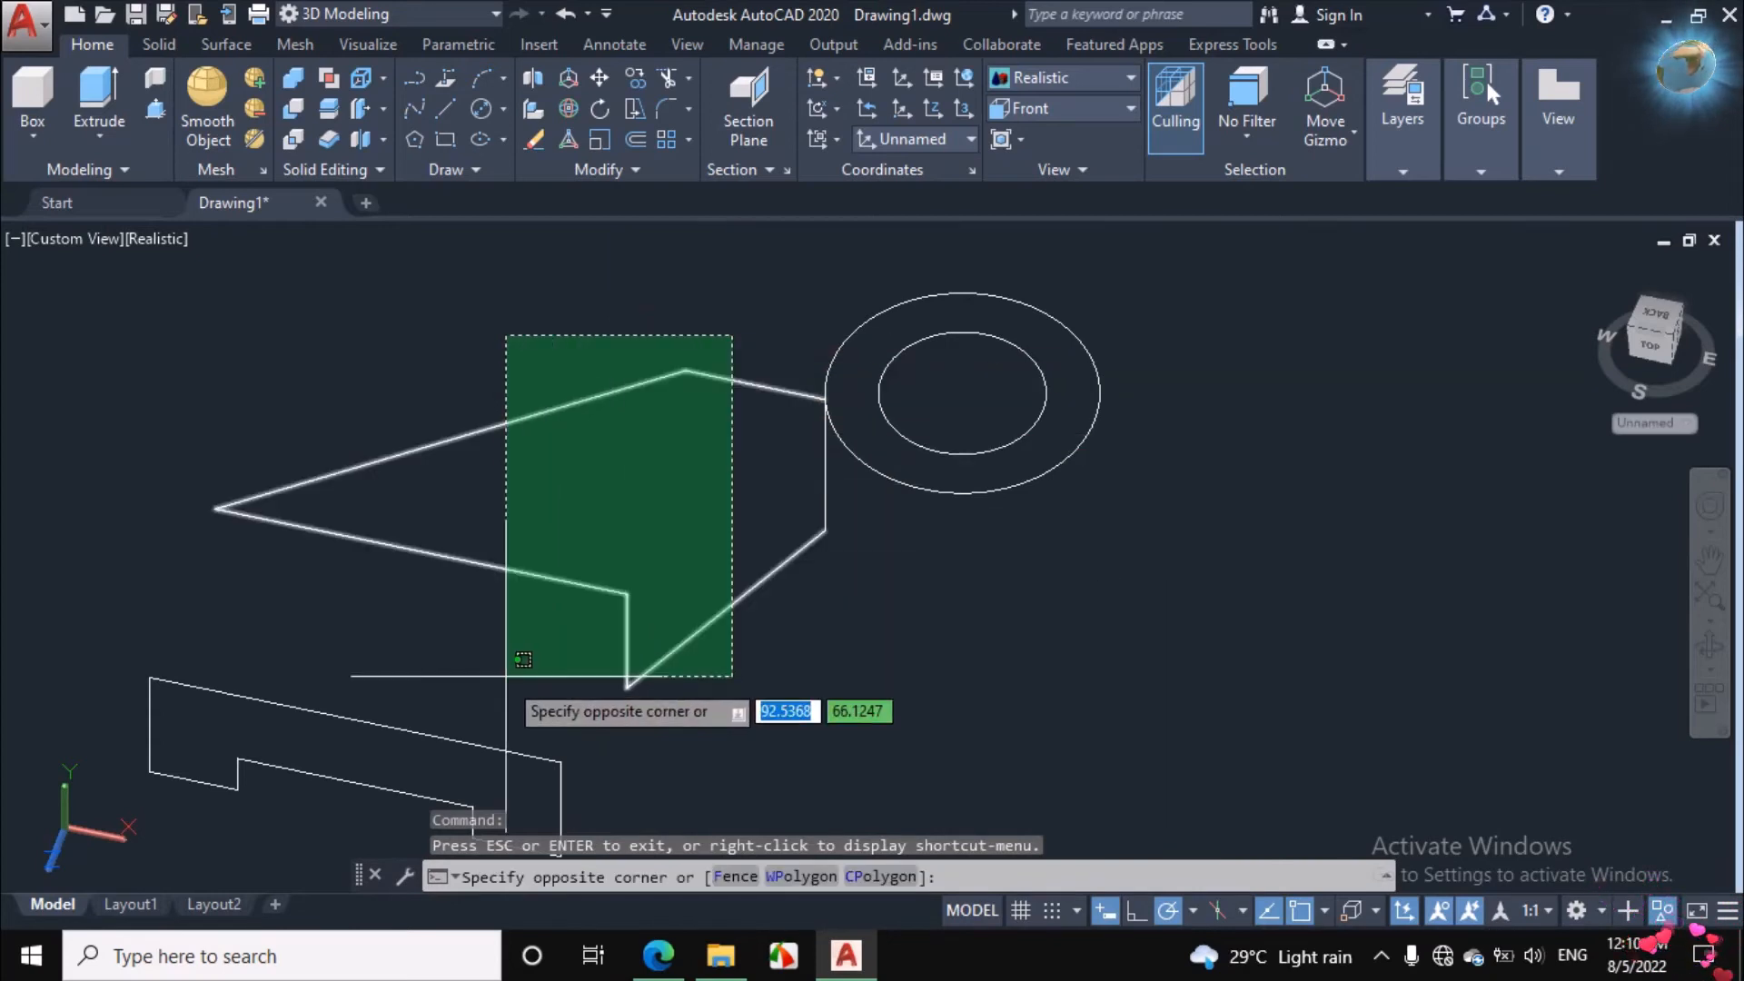
click(434, 646)
click(825, 463)
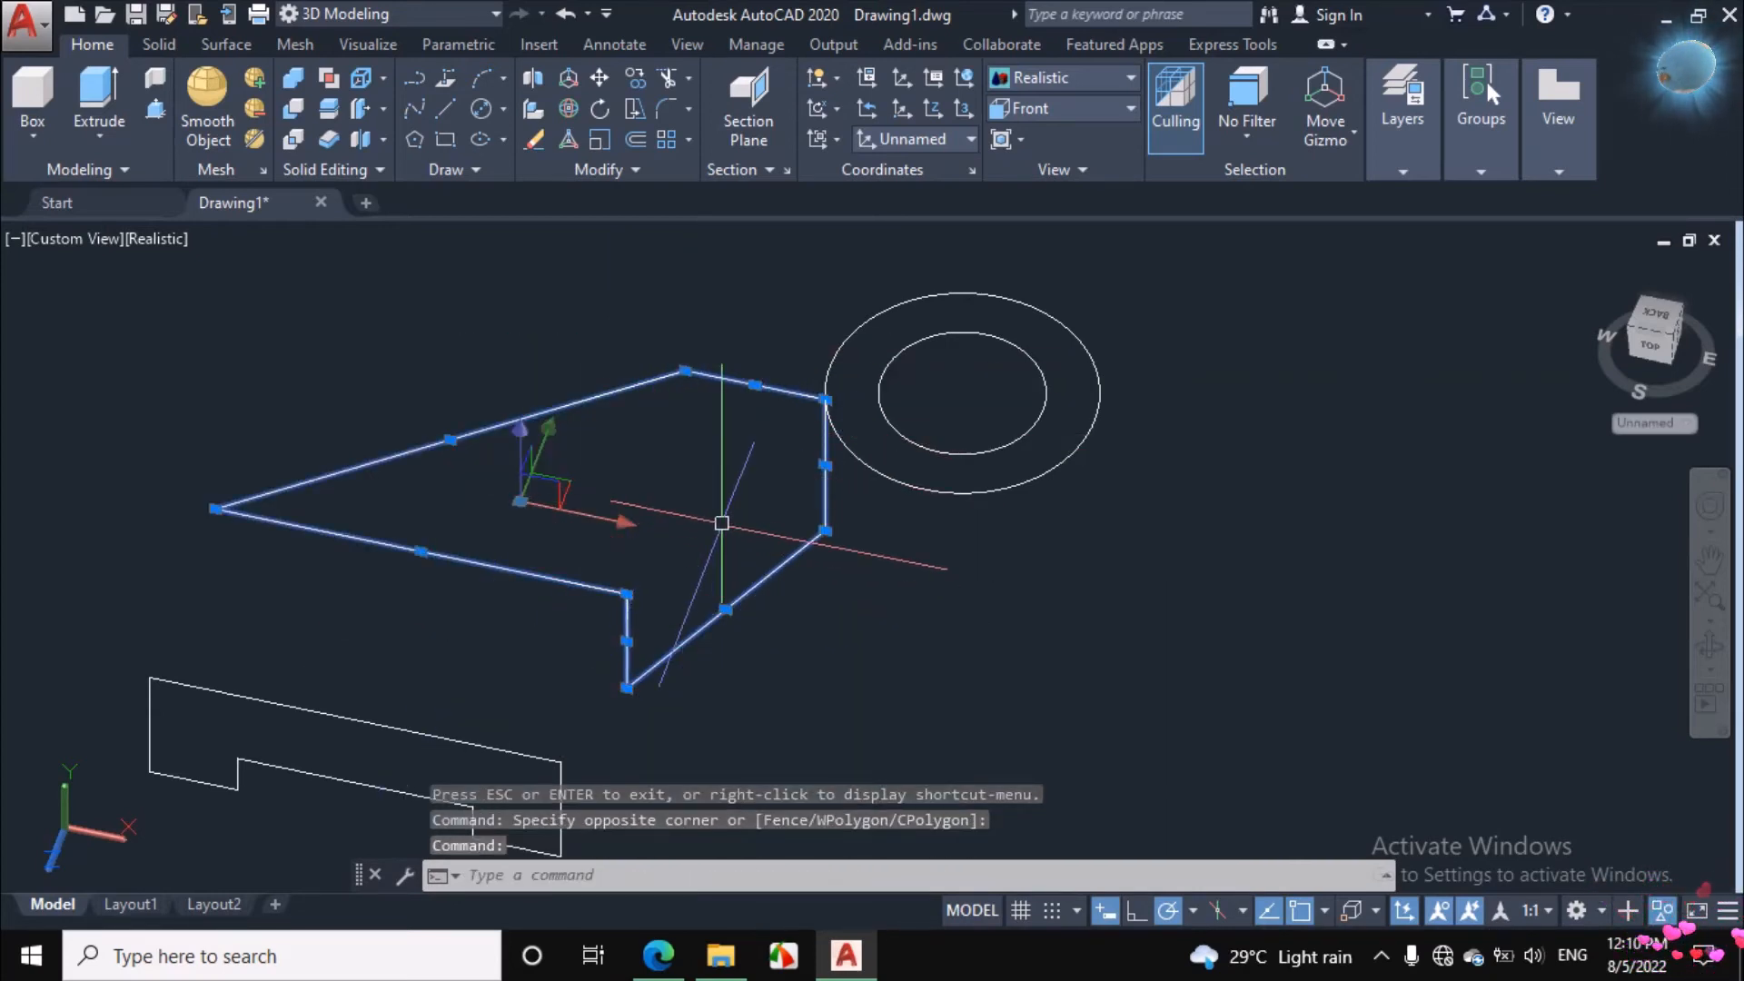
text(J)
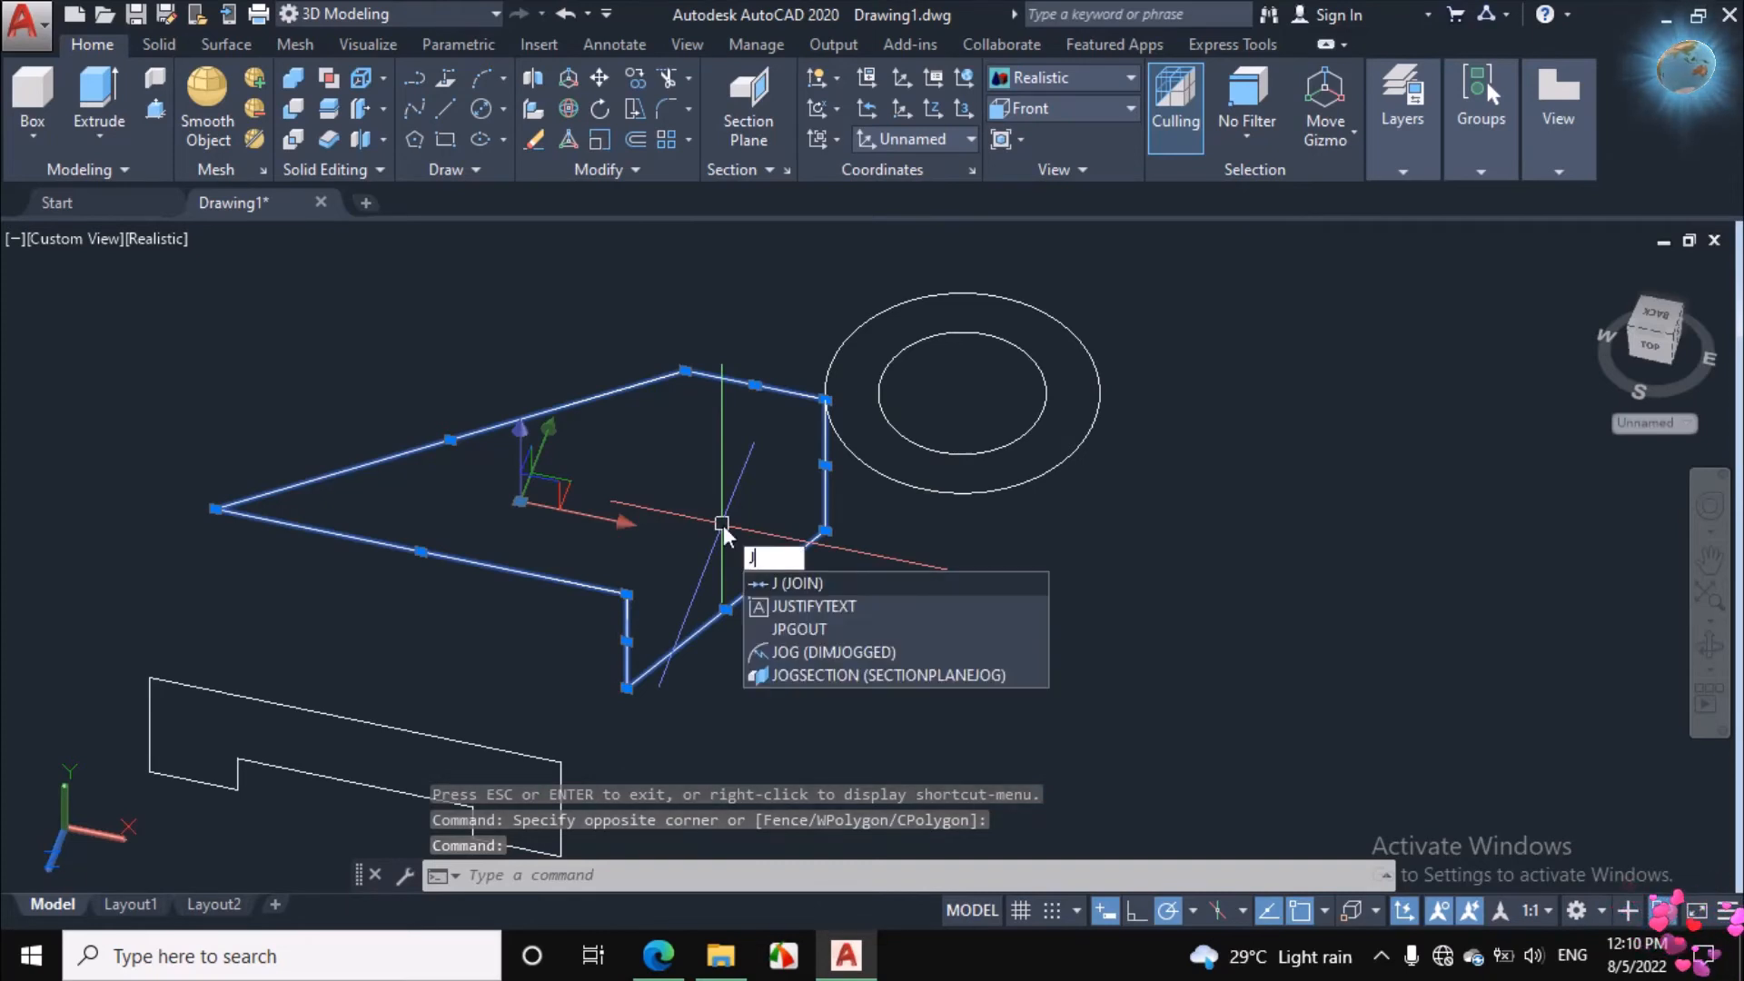
key(Return)
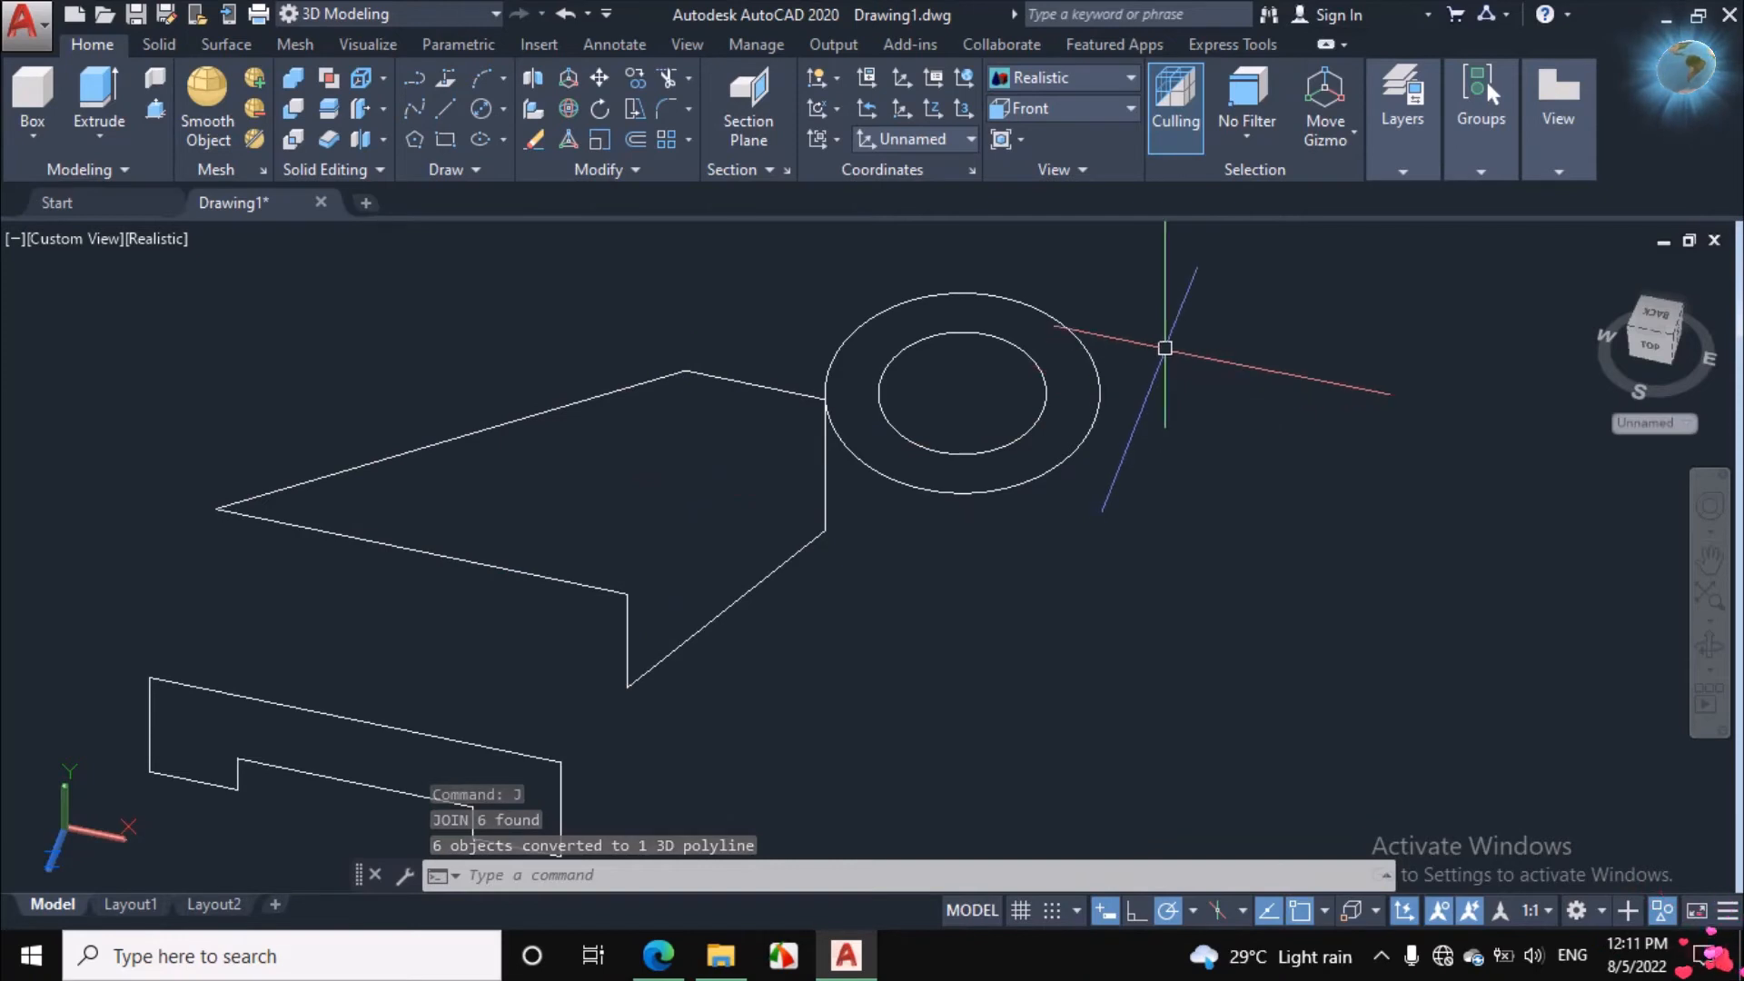
Step: End the object isolation so the hidden base and bored boss solids are displayed again
right_click(1167, 350)
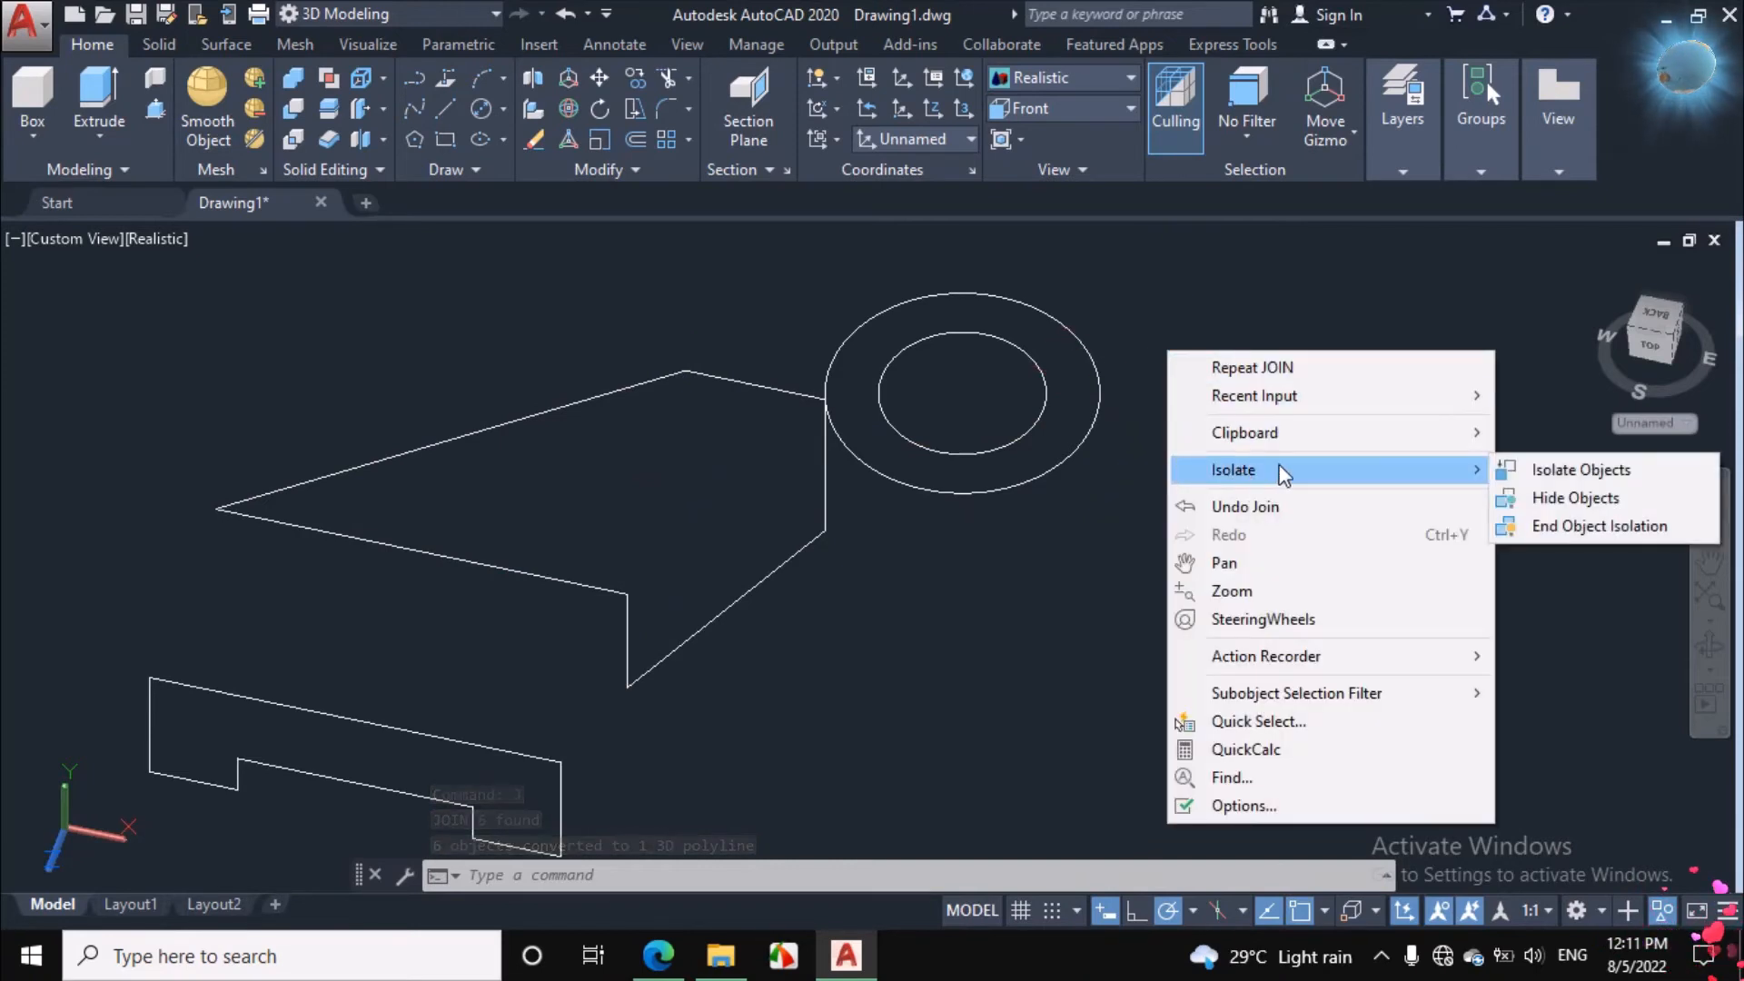
click(1542, 533)
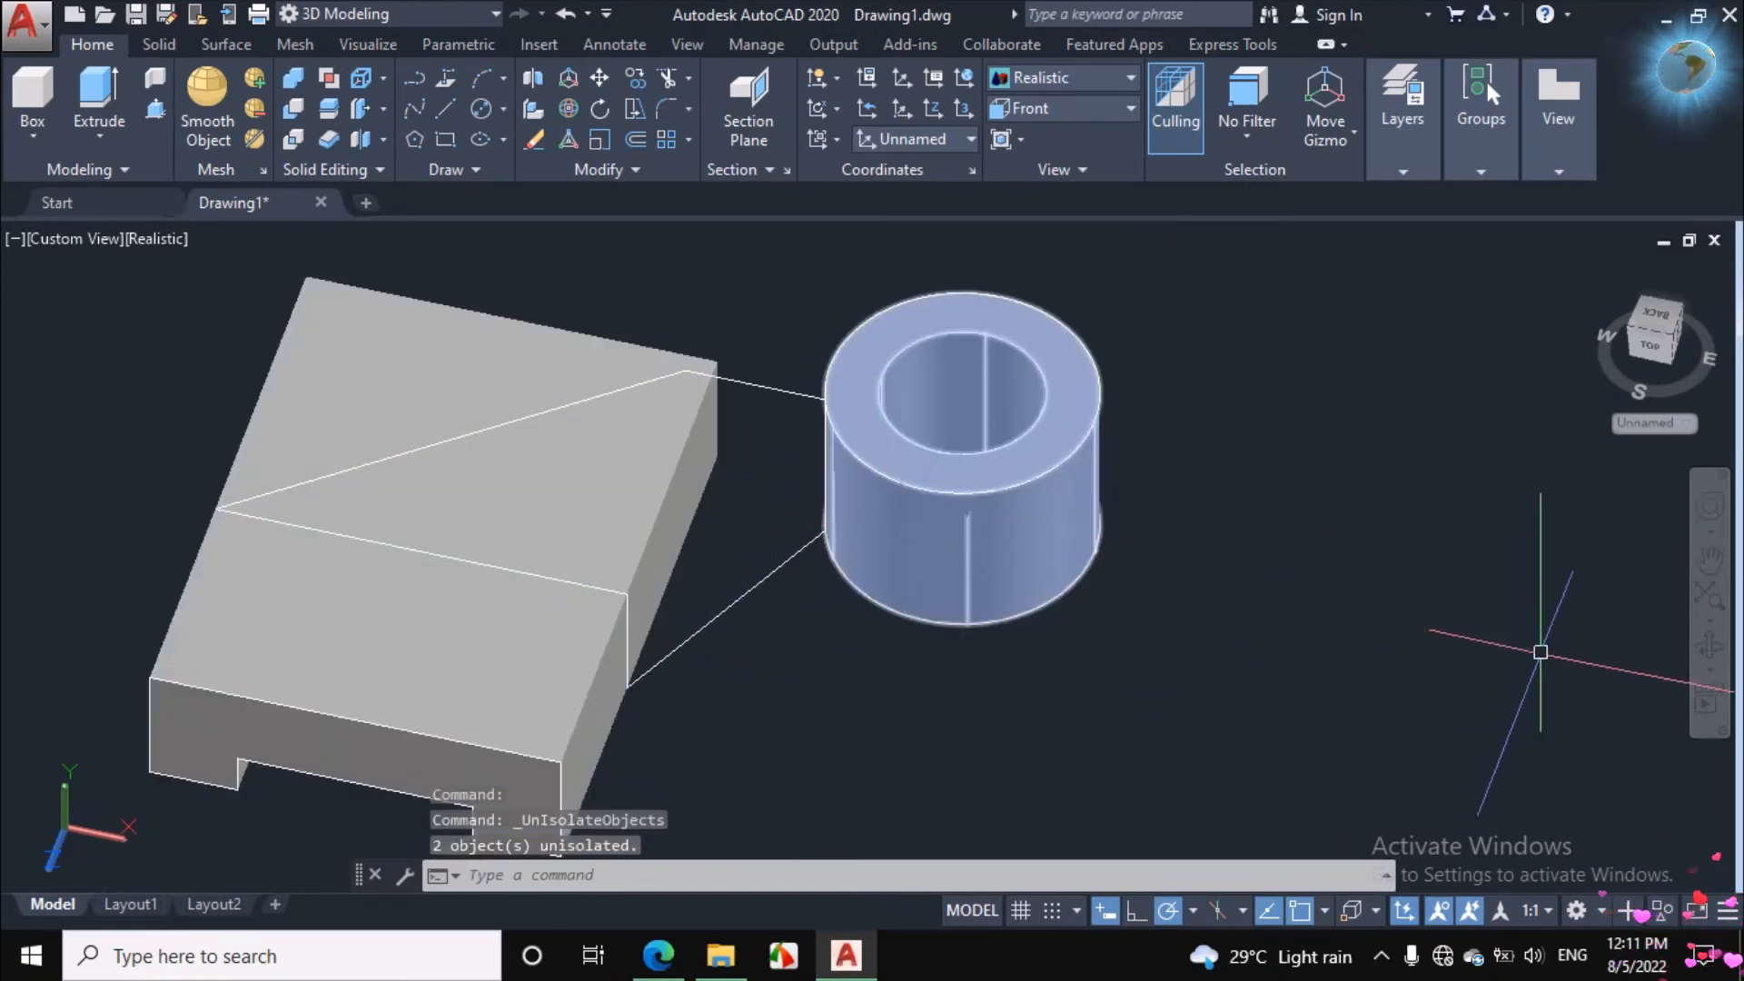
click(1709, 646)
drag(1069, 643, 1110, 612)
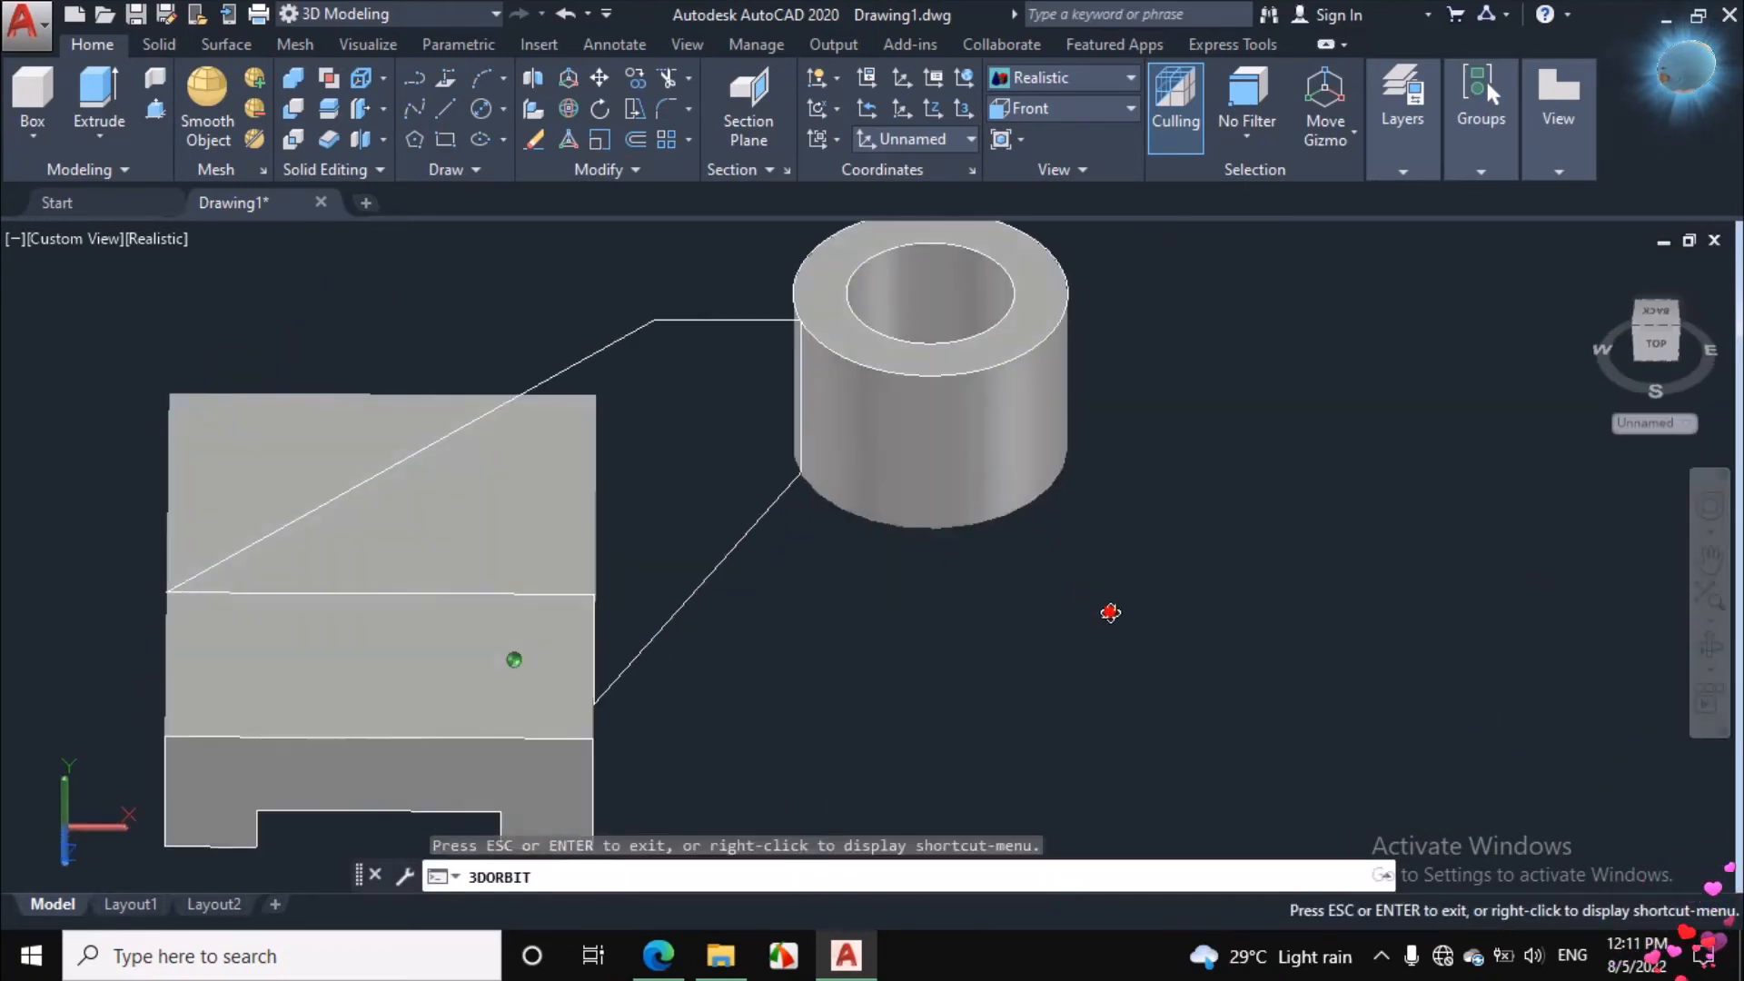
right_click(1169, 402)
click(1218, 391)
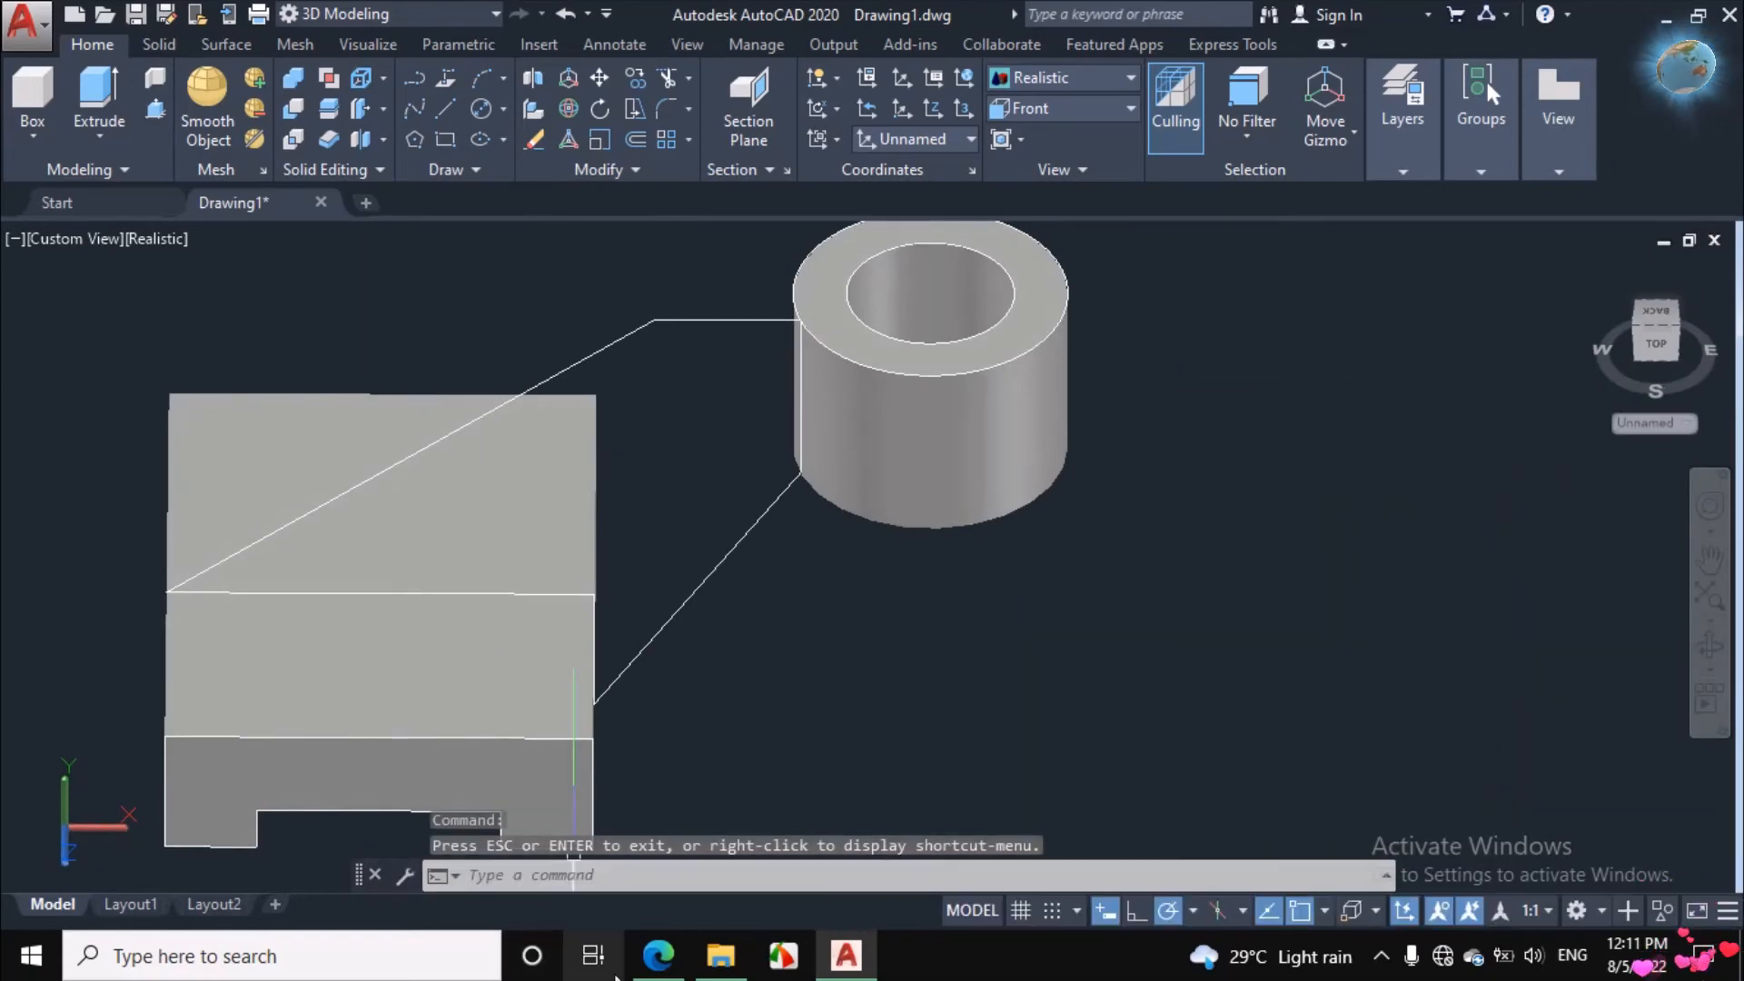
Step: Check the arm's thickness in the PDF figure, then presspull the joined arm profile by 12 toward the base's middle
click(649, 965)
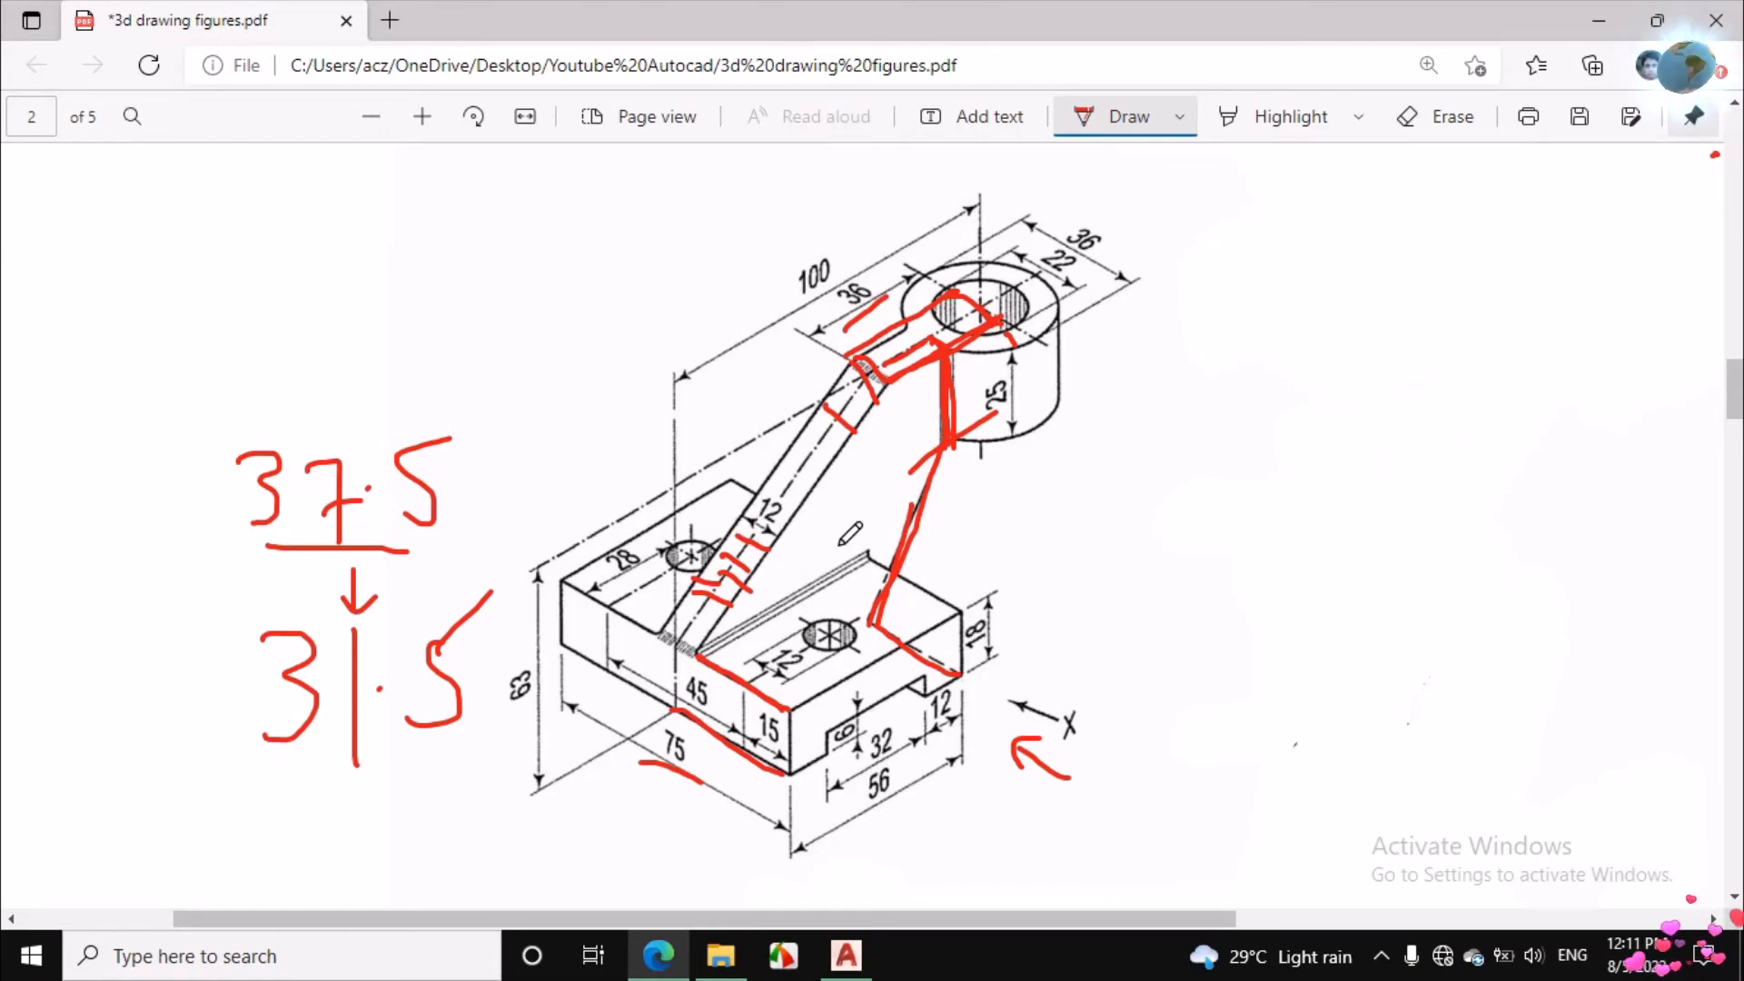
key(alt+Tab)
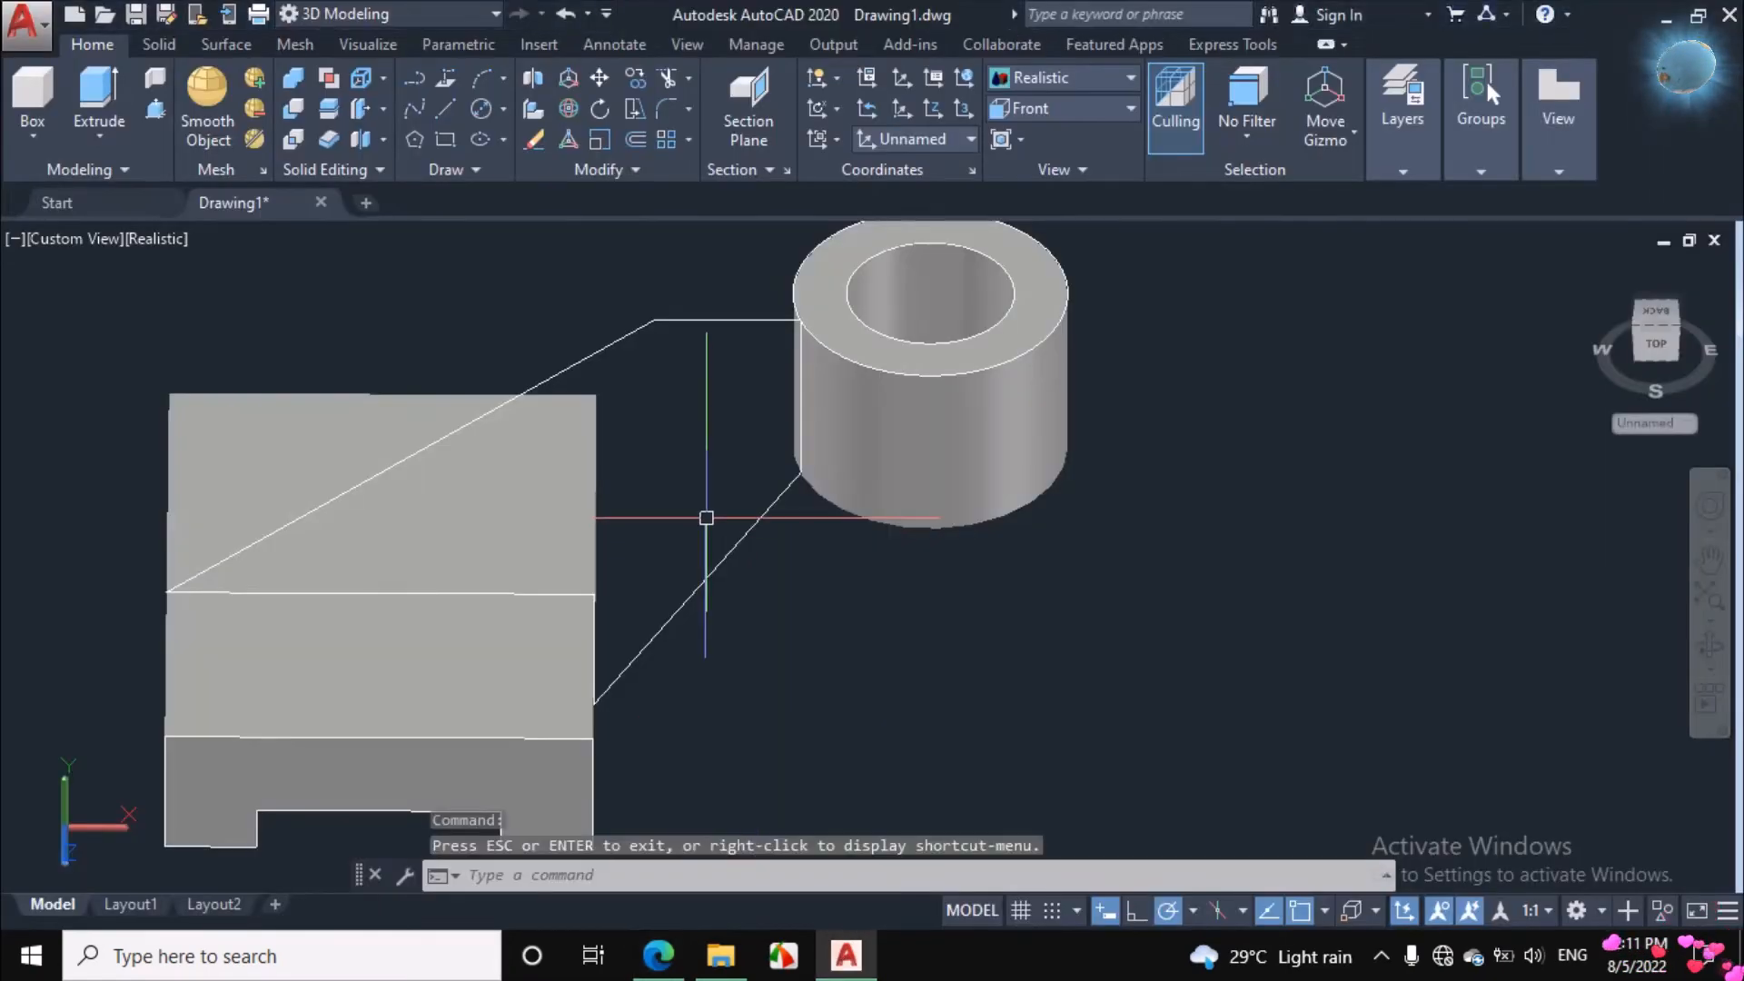
scroll(1331, 609, down, 2)
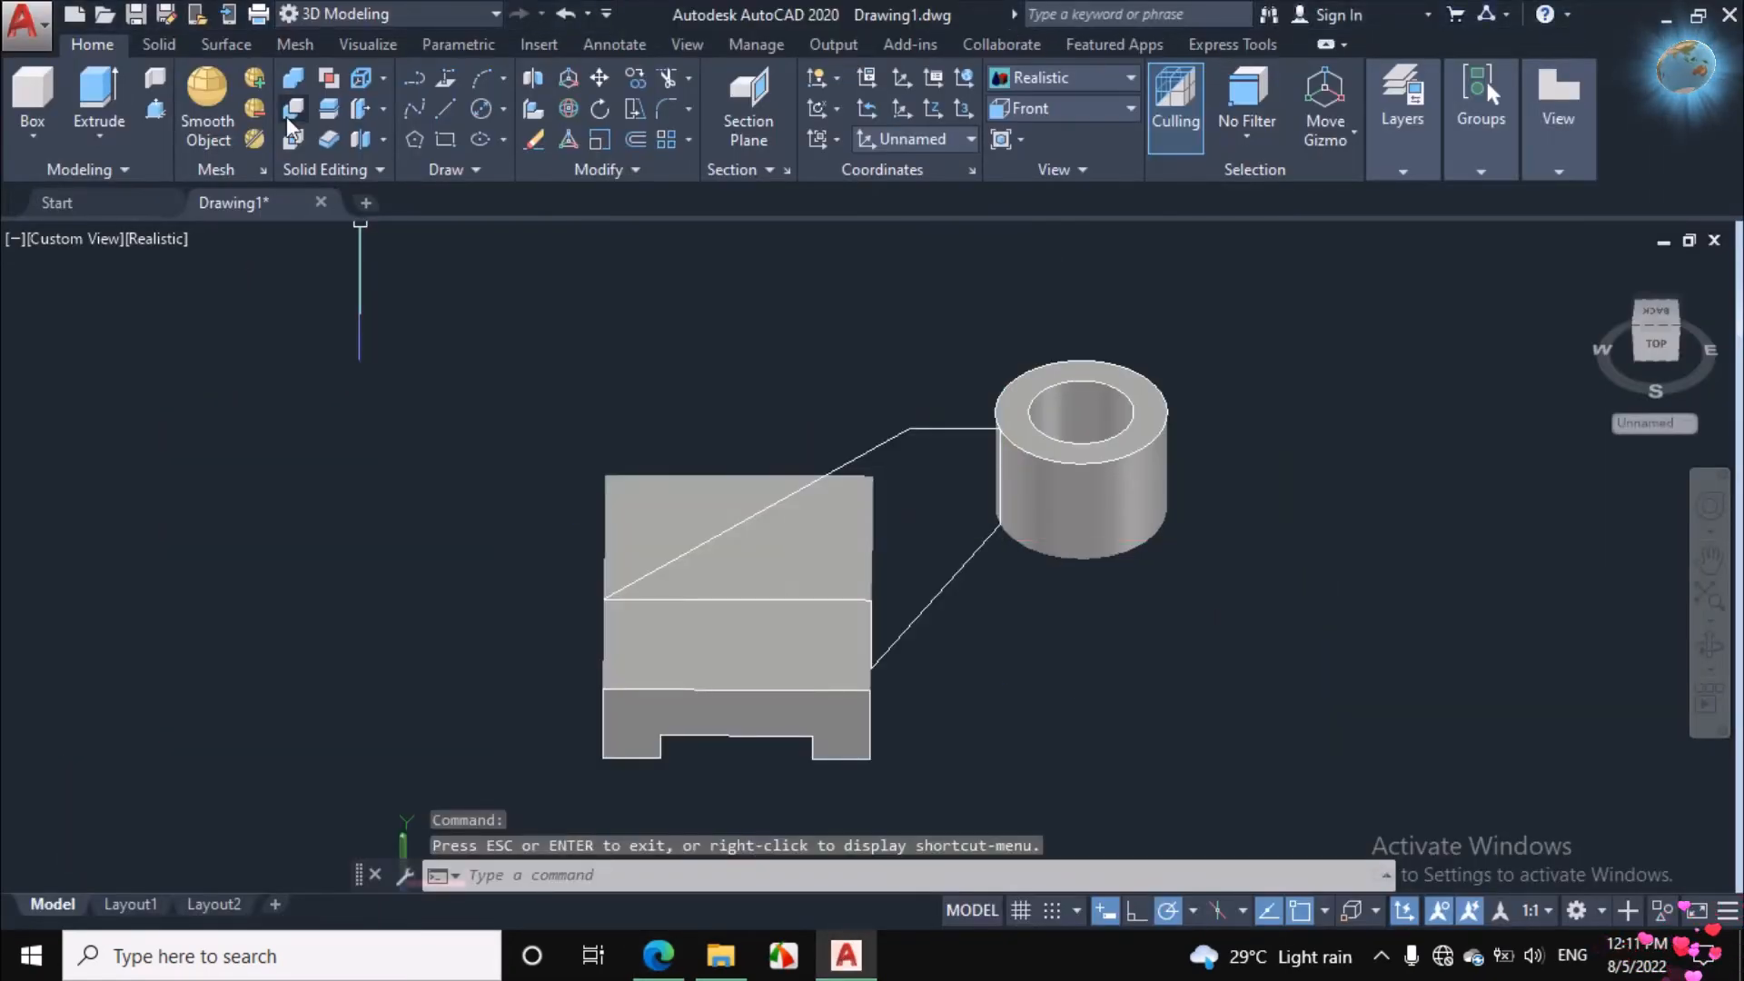
click(157, 109)
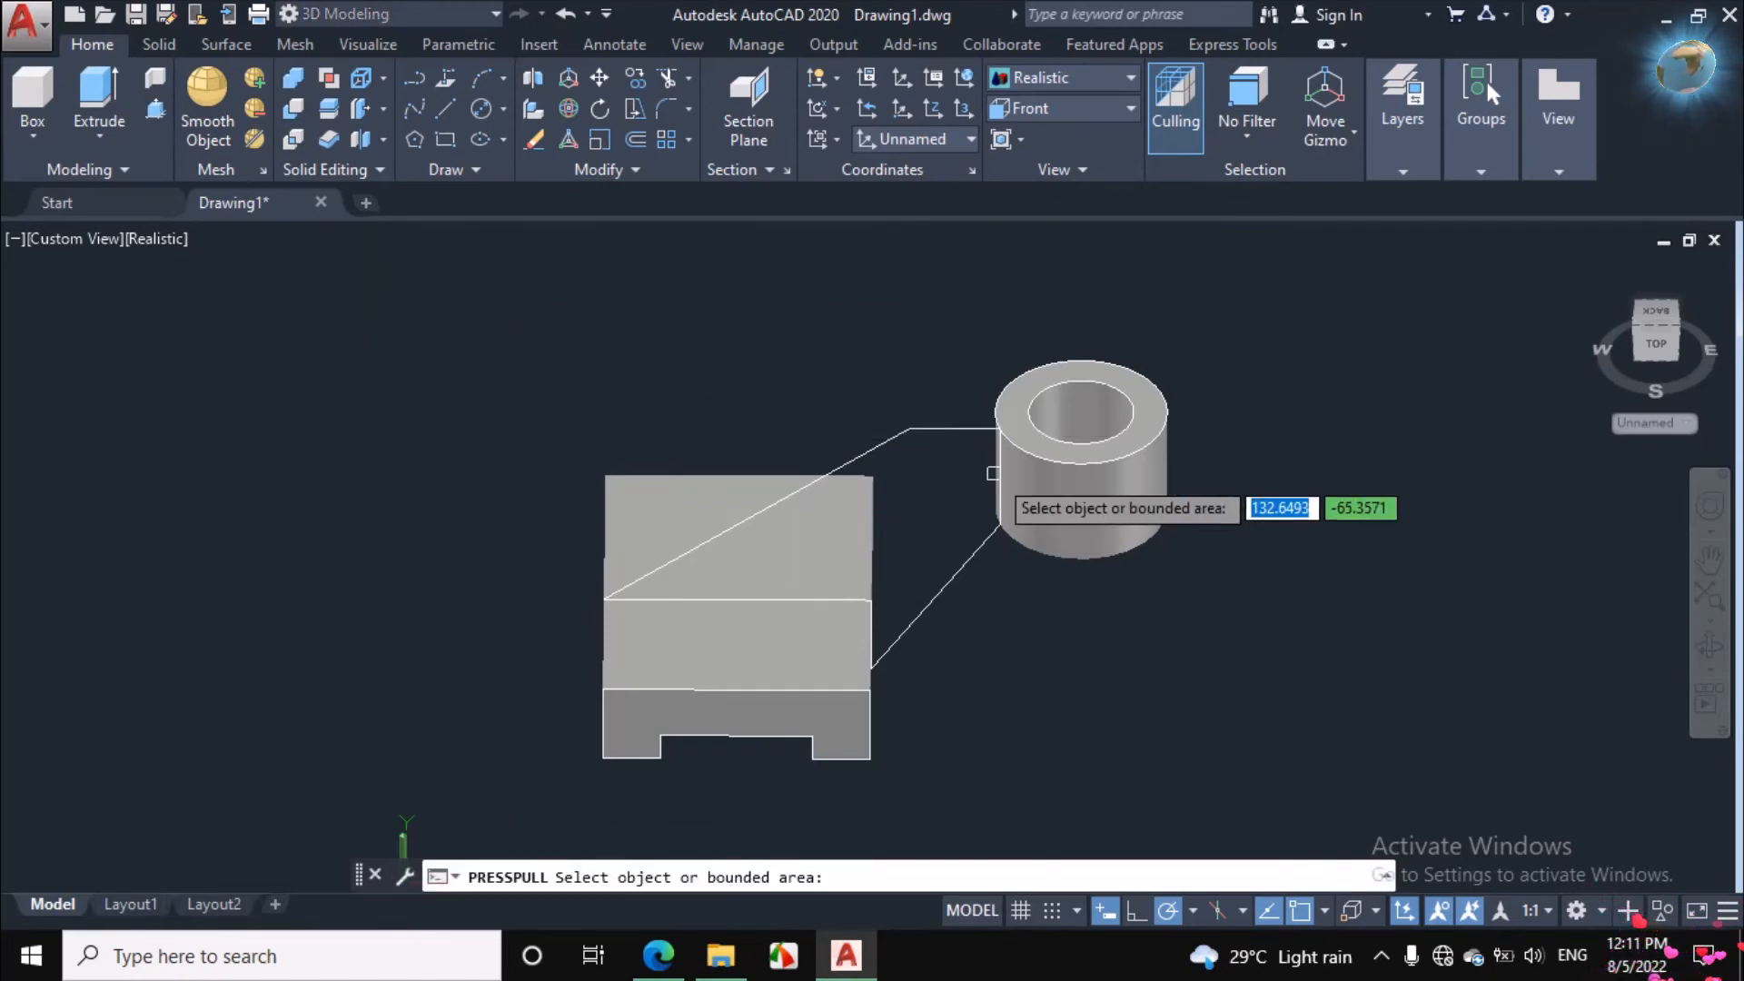
click(932, 430)
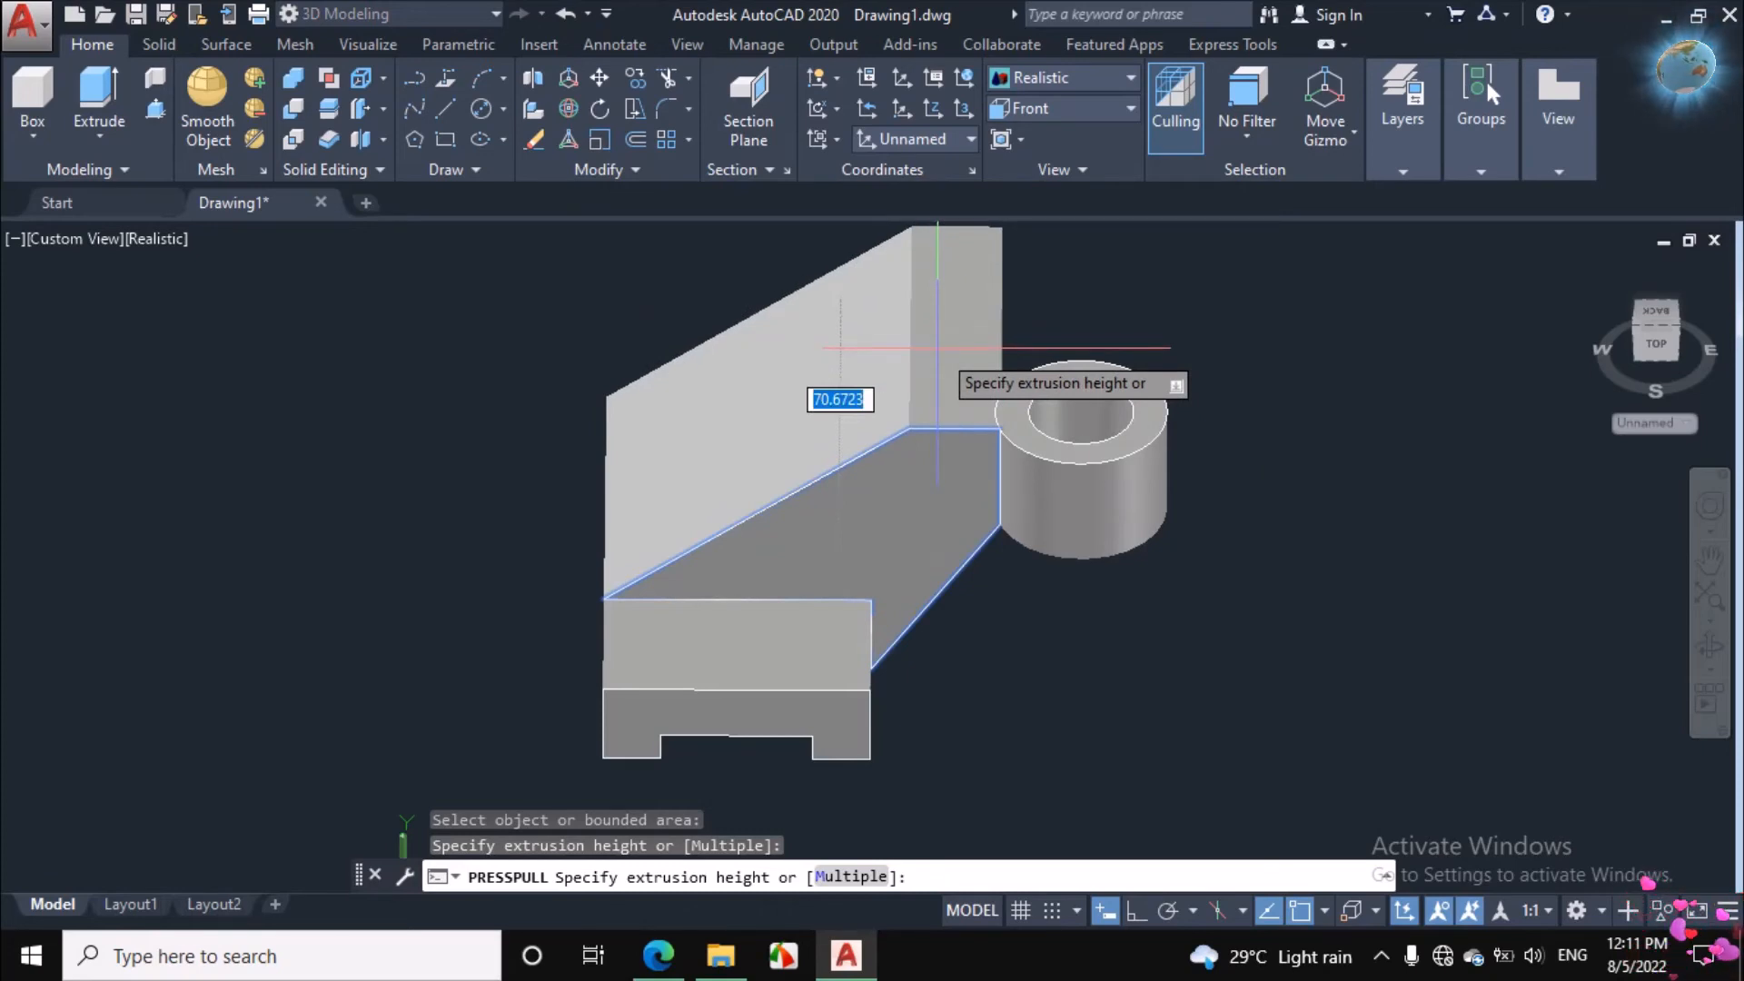
text(12)
key(Return)
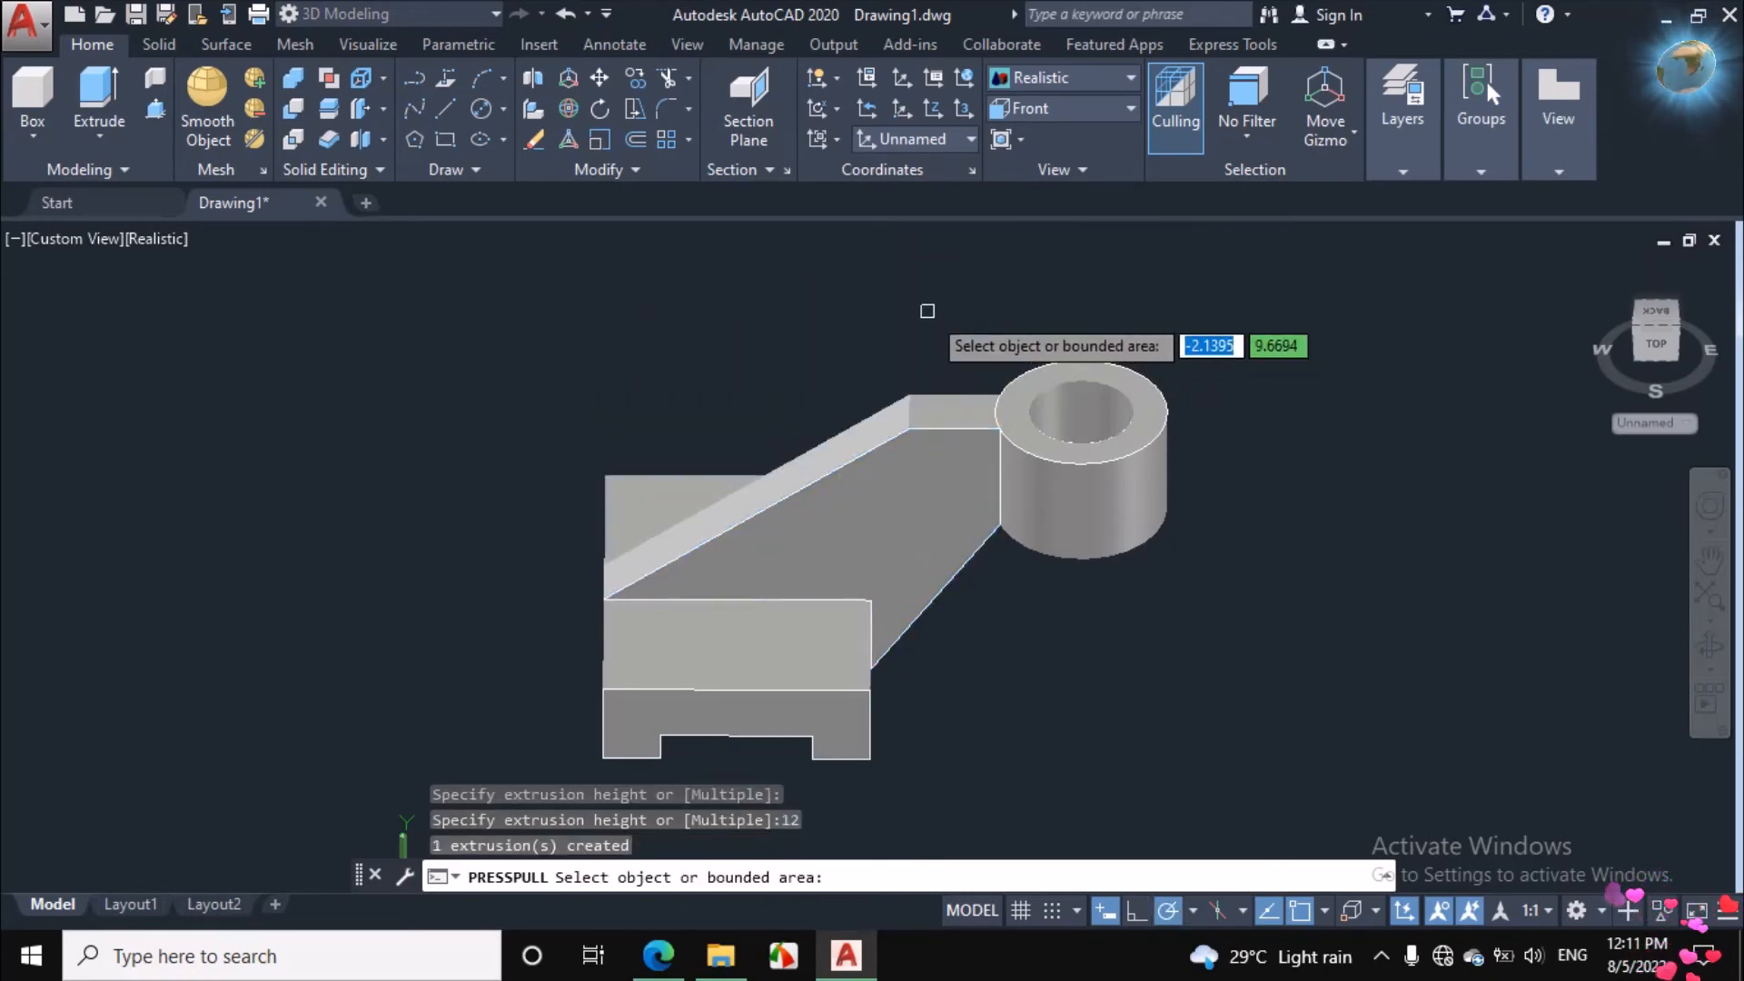
key(Return)
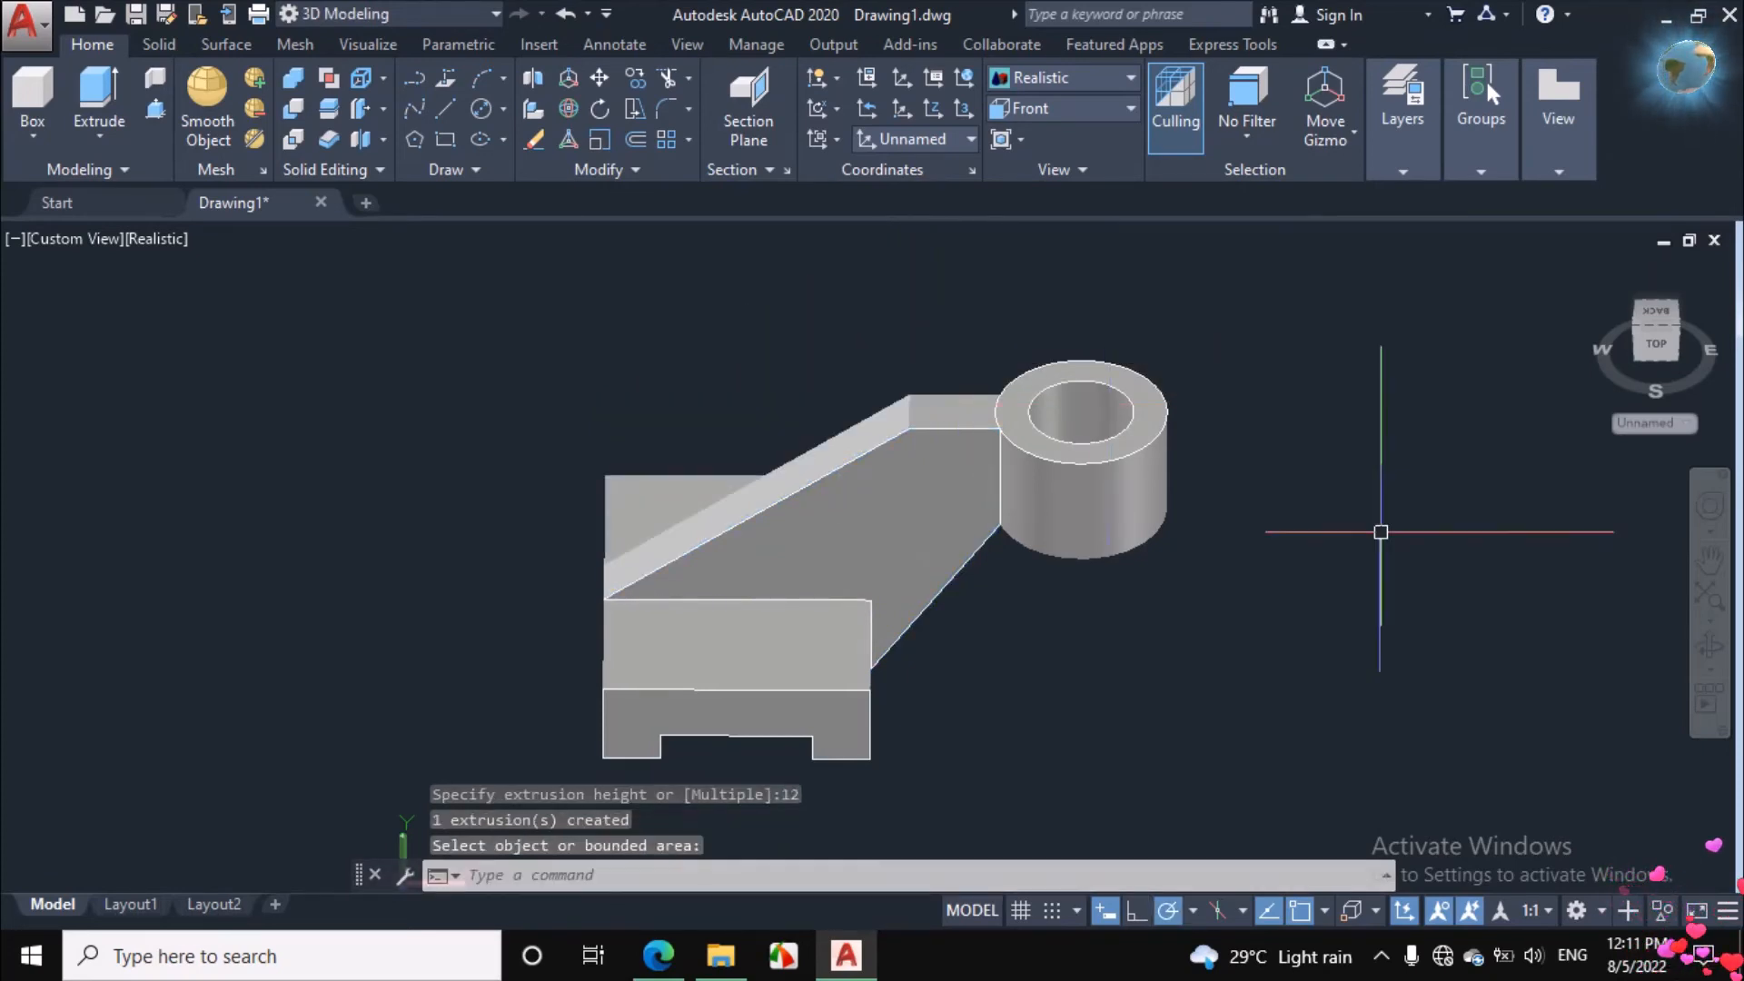
Step: Examine how the extruded arm meets the boss's rim and the base's top face
click(1711, 645)
drag(945, 545, 1081, 568)
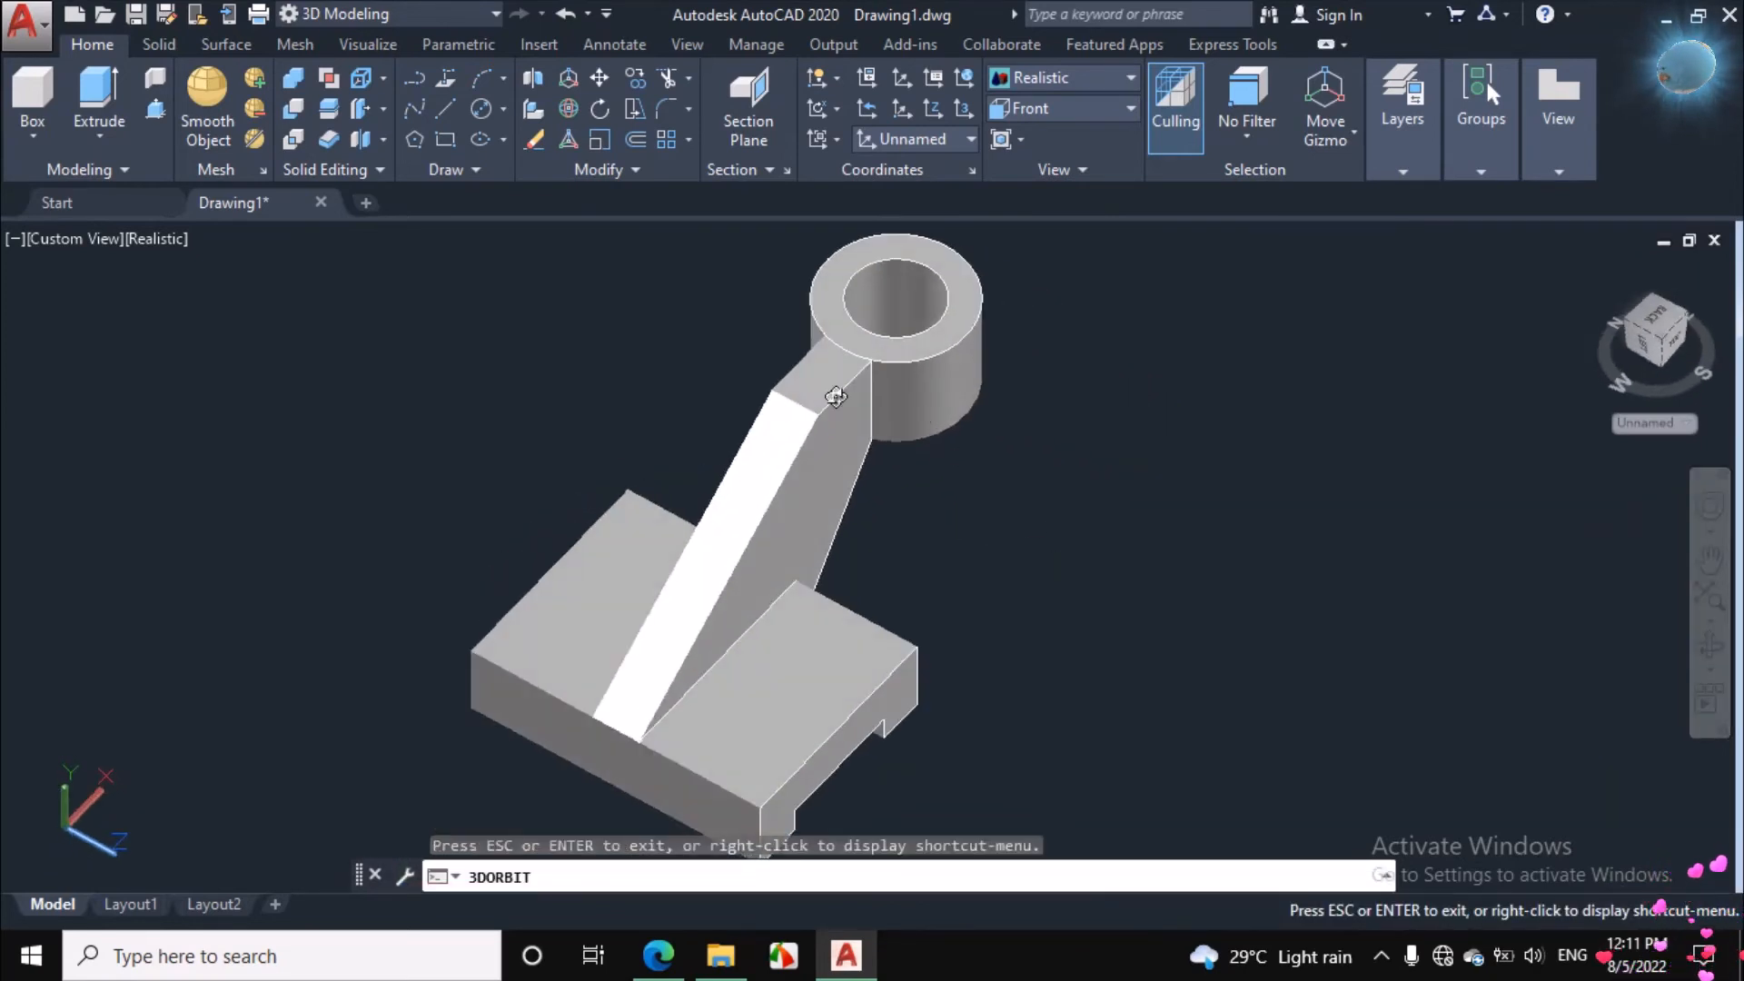
scroll(836, 397, up, 4)
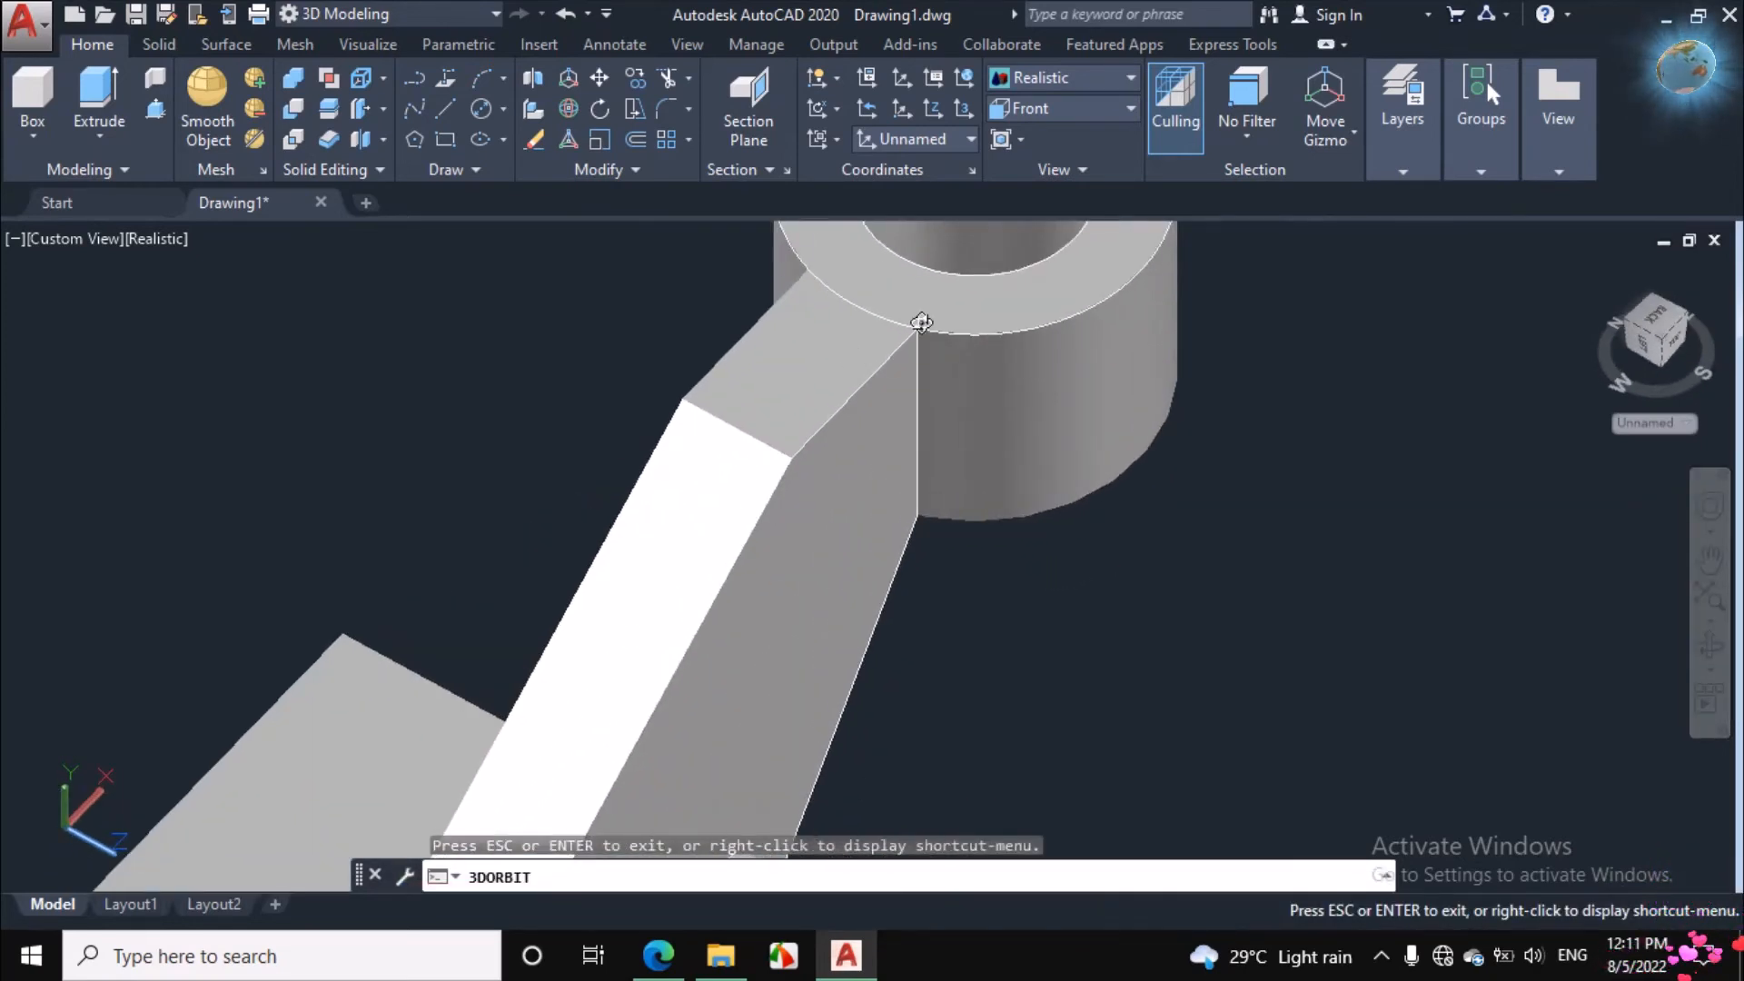
right_click(1370, 421)
click(1403, 437)
click(864, 310)
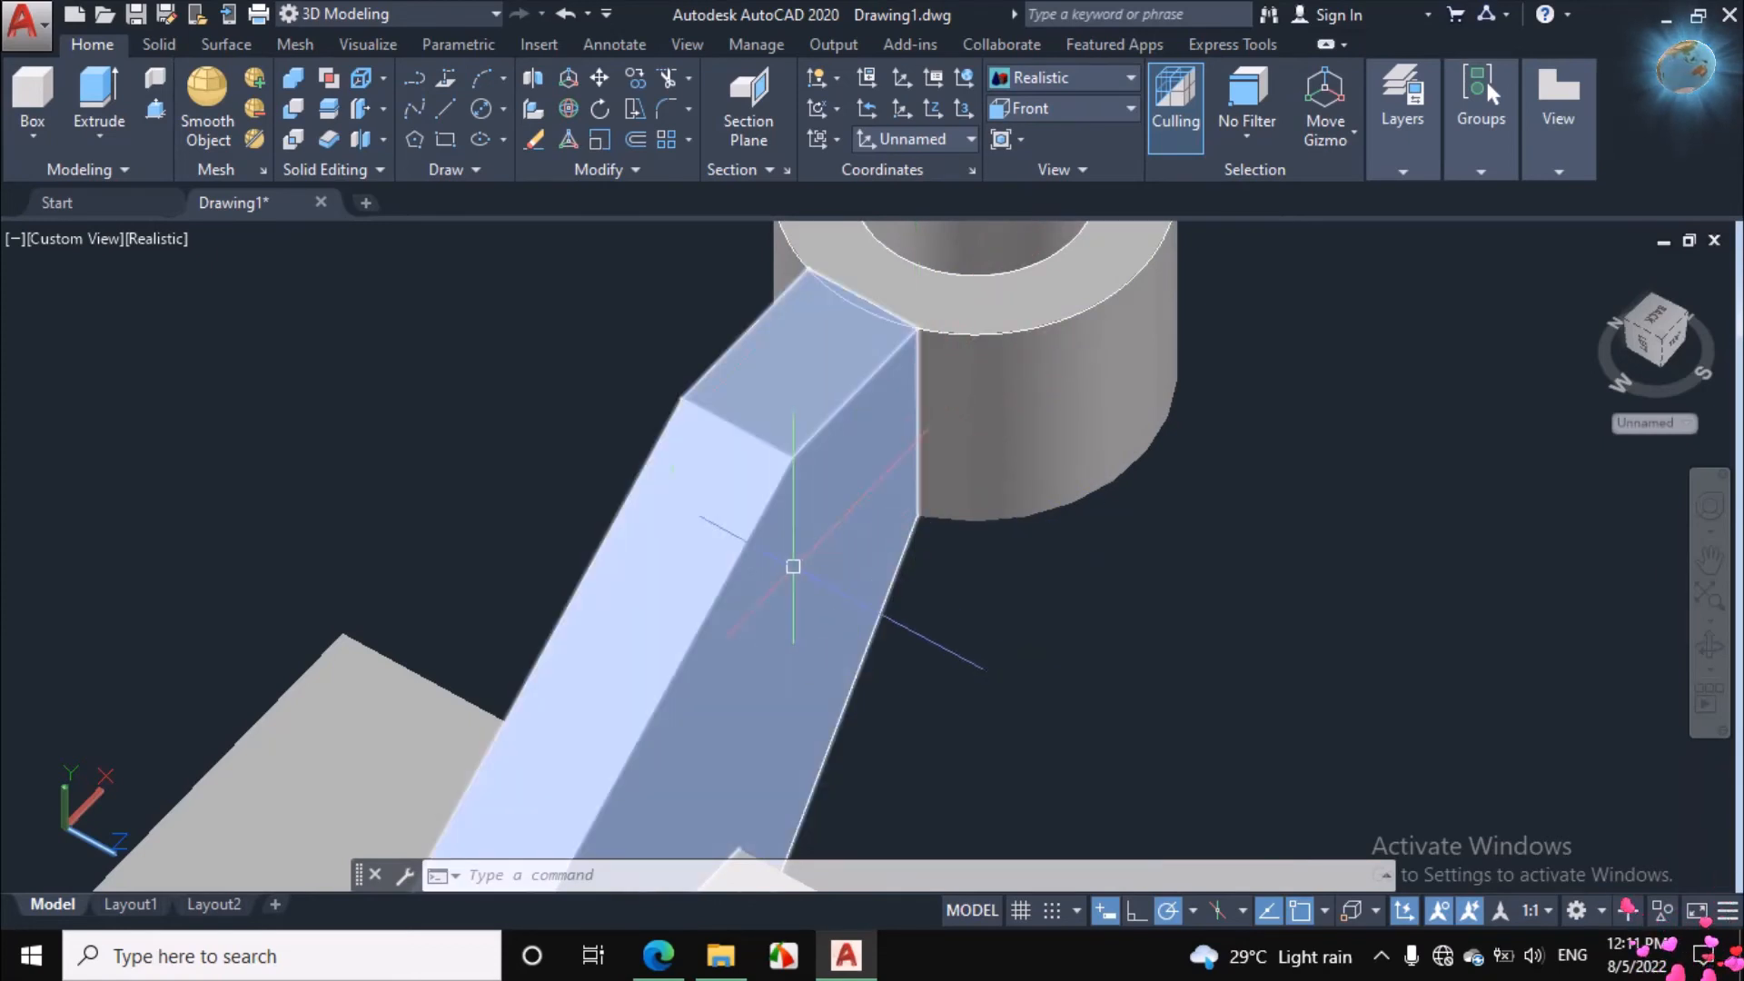
scroll(741, 510, down, 6)
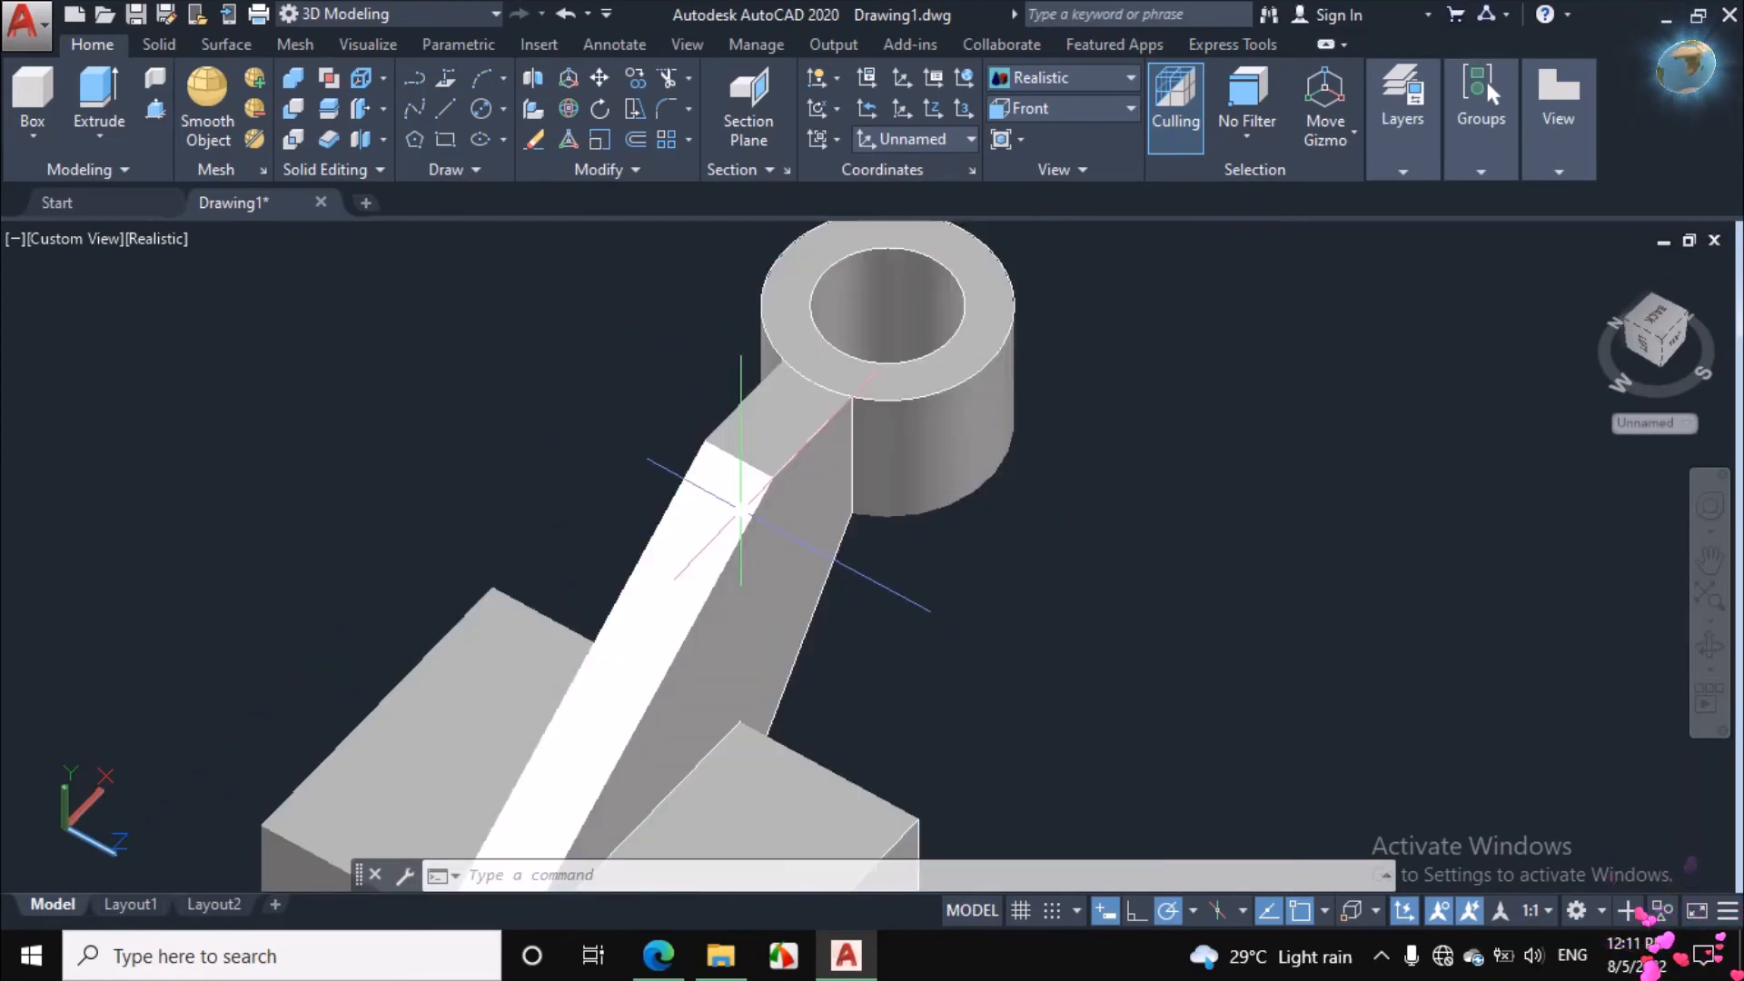
scroll(863, 489, down, 2)
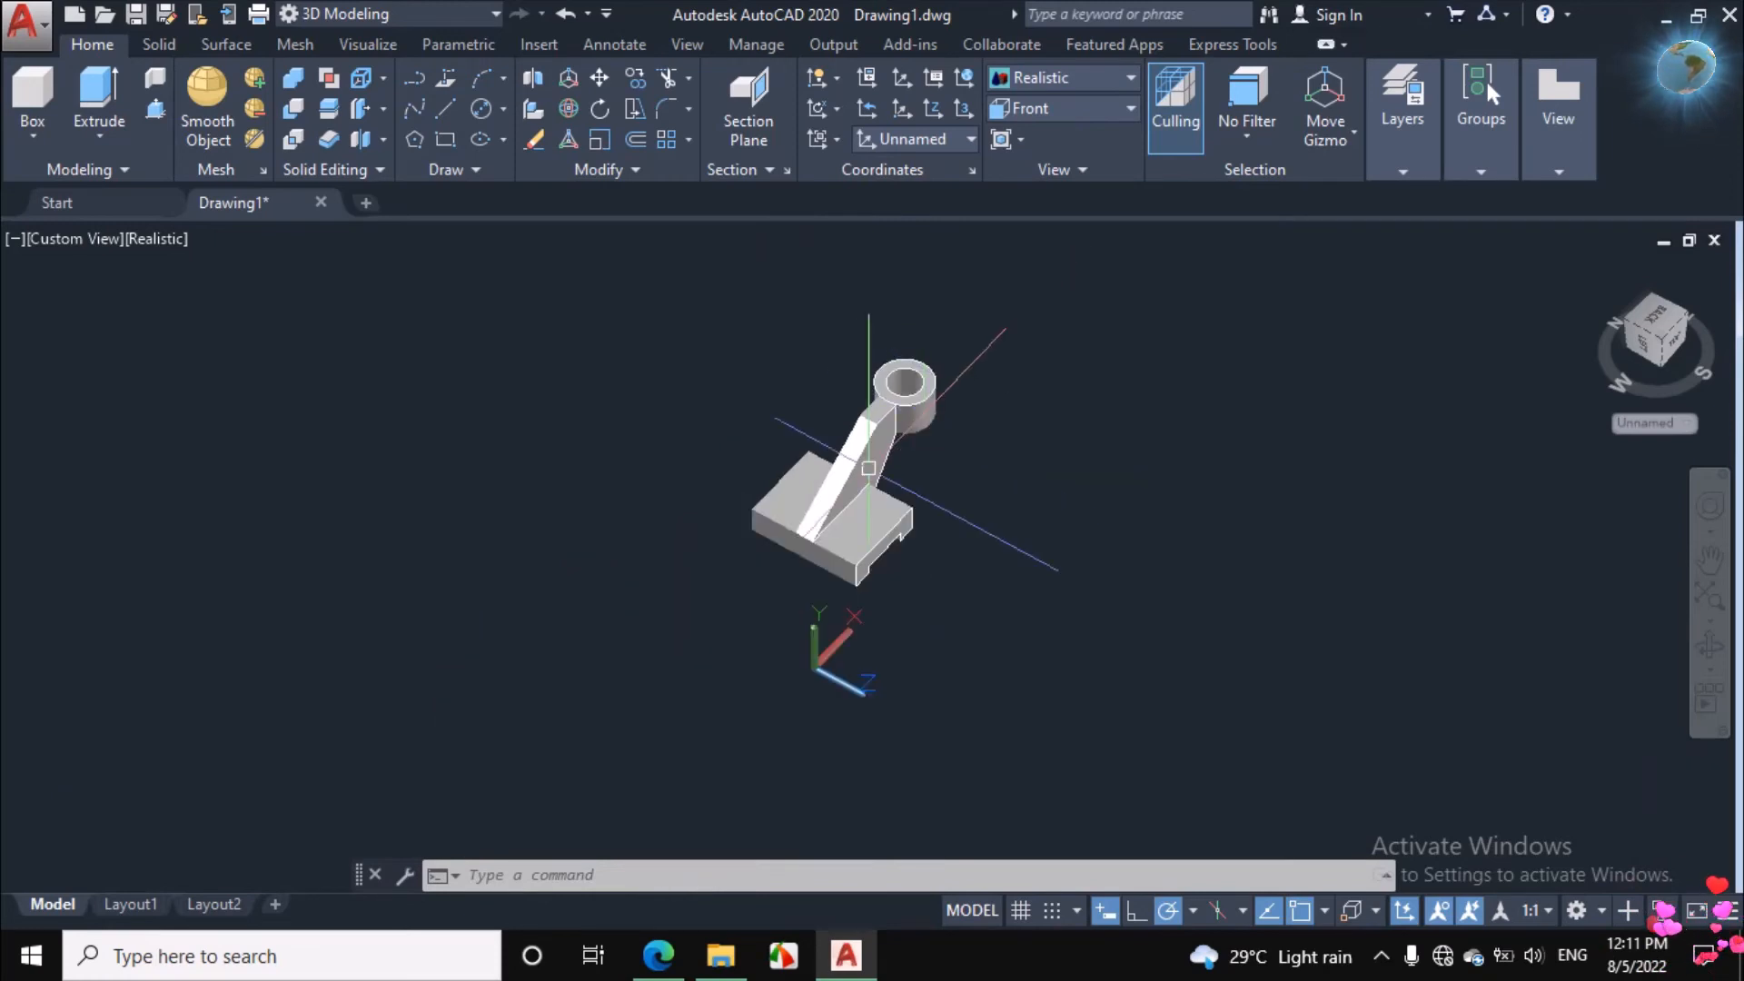
scroll(845, 545, up, 7)
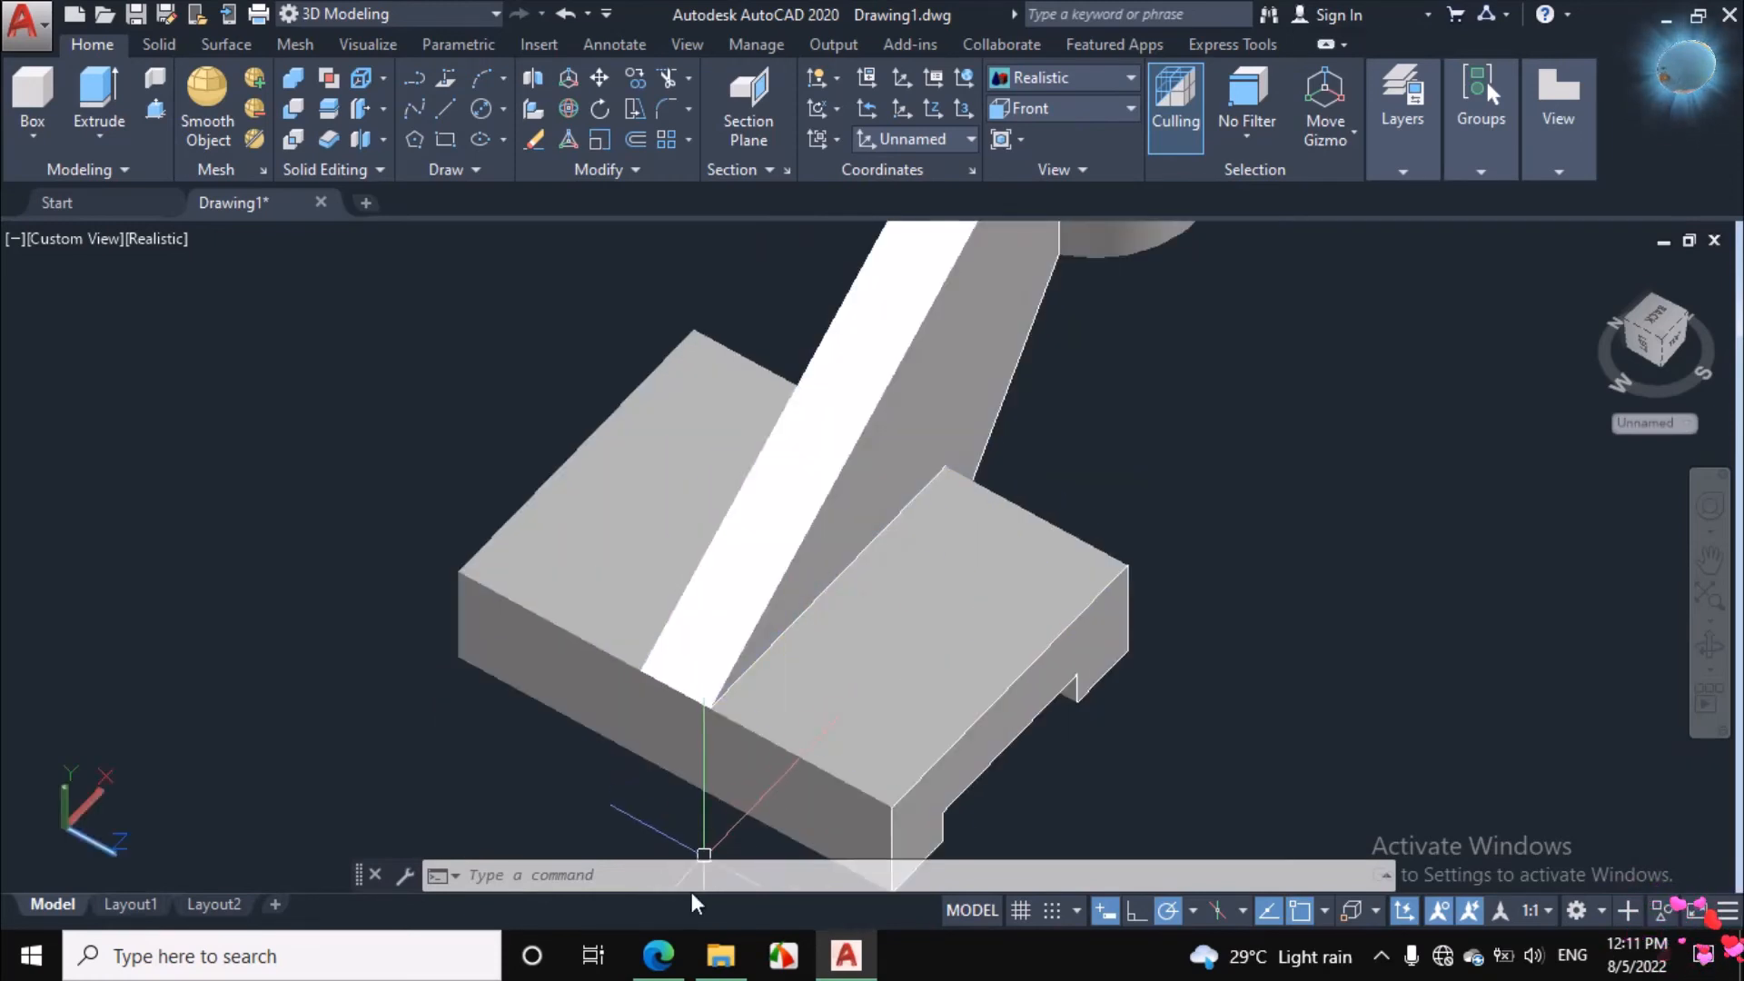
Step: Switch to the PDF figure in Edge and erase the red strokes across the arm's lower part and along the base edge
click(659, 955)
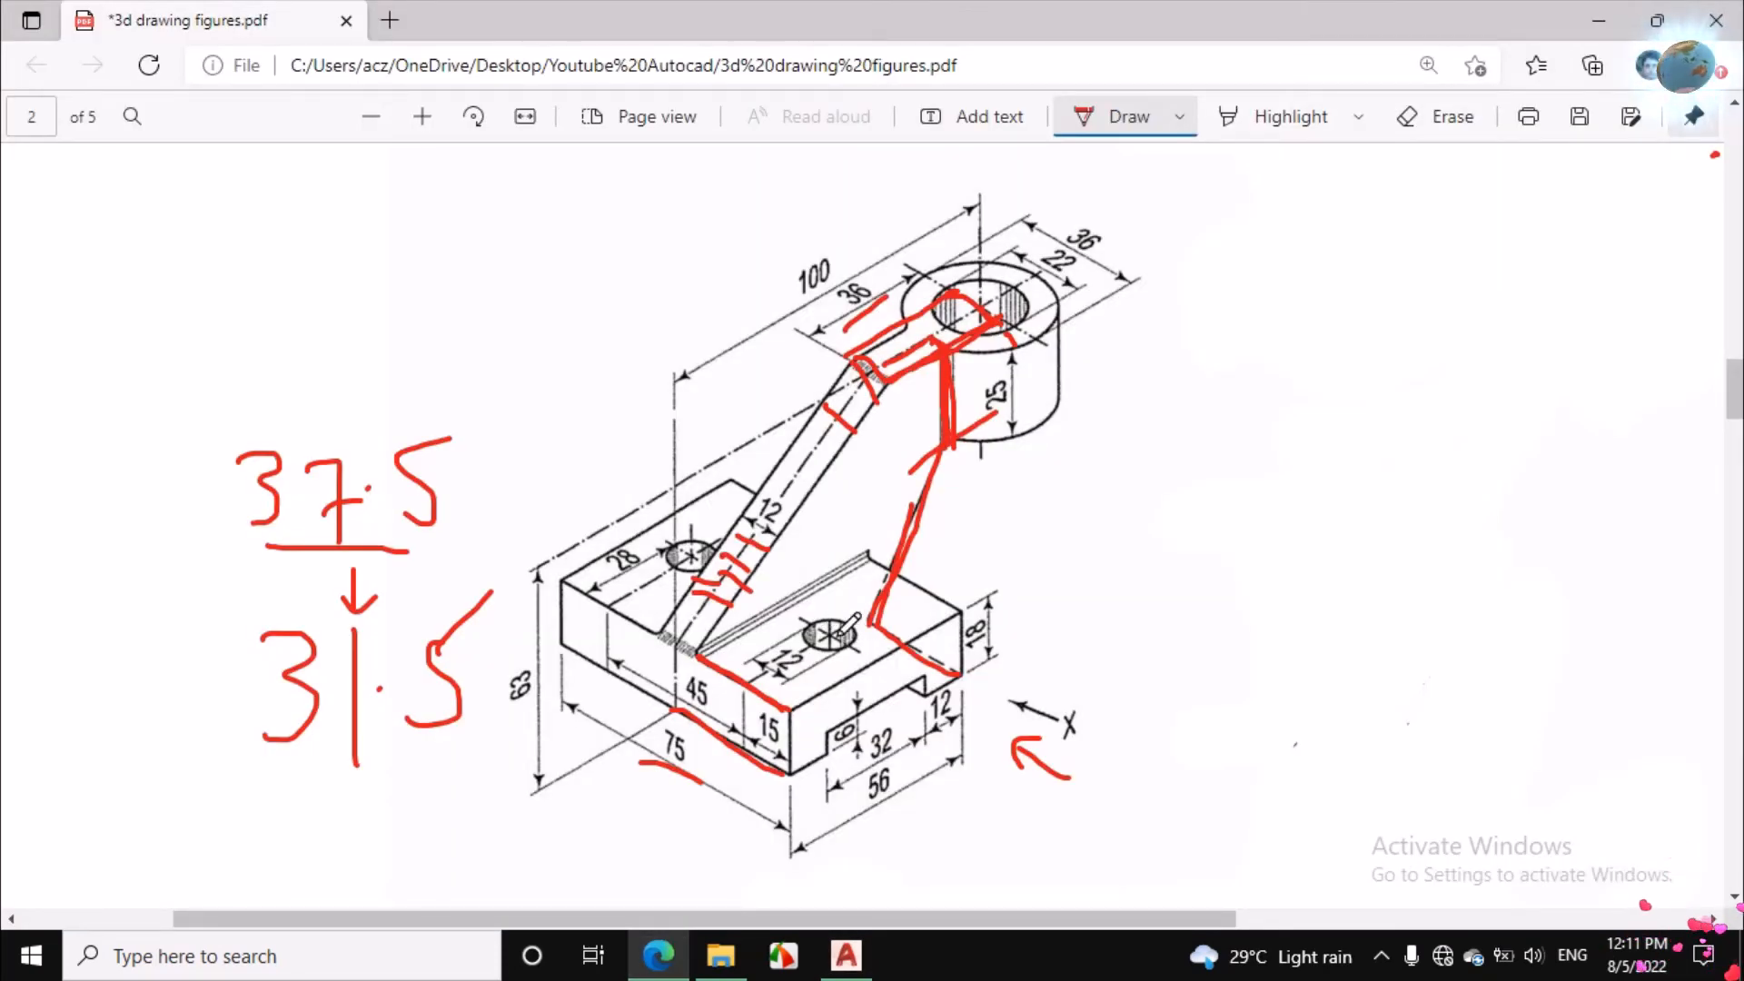
click(1419, 124)
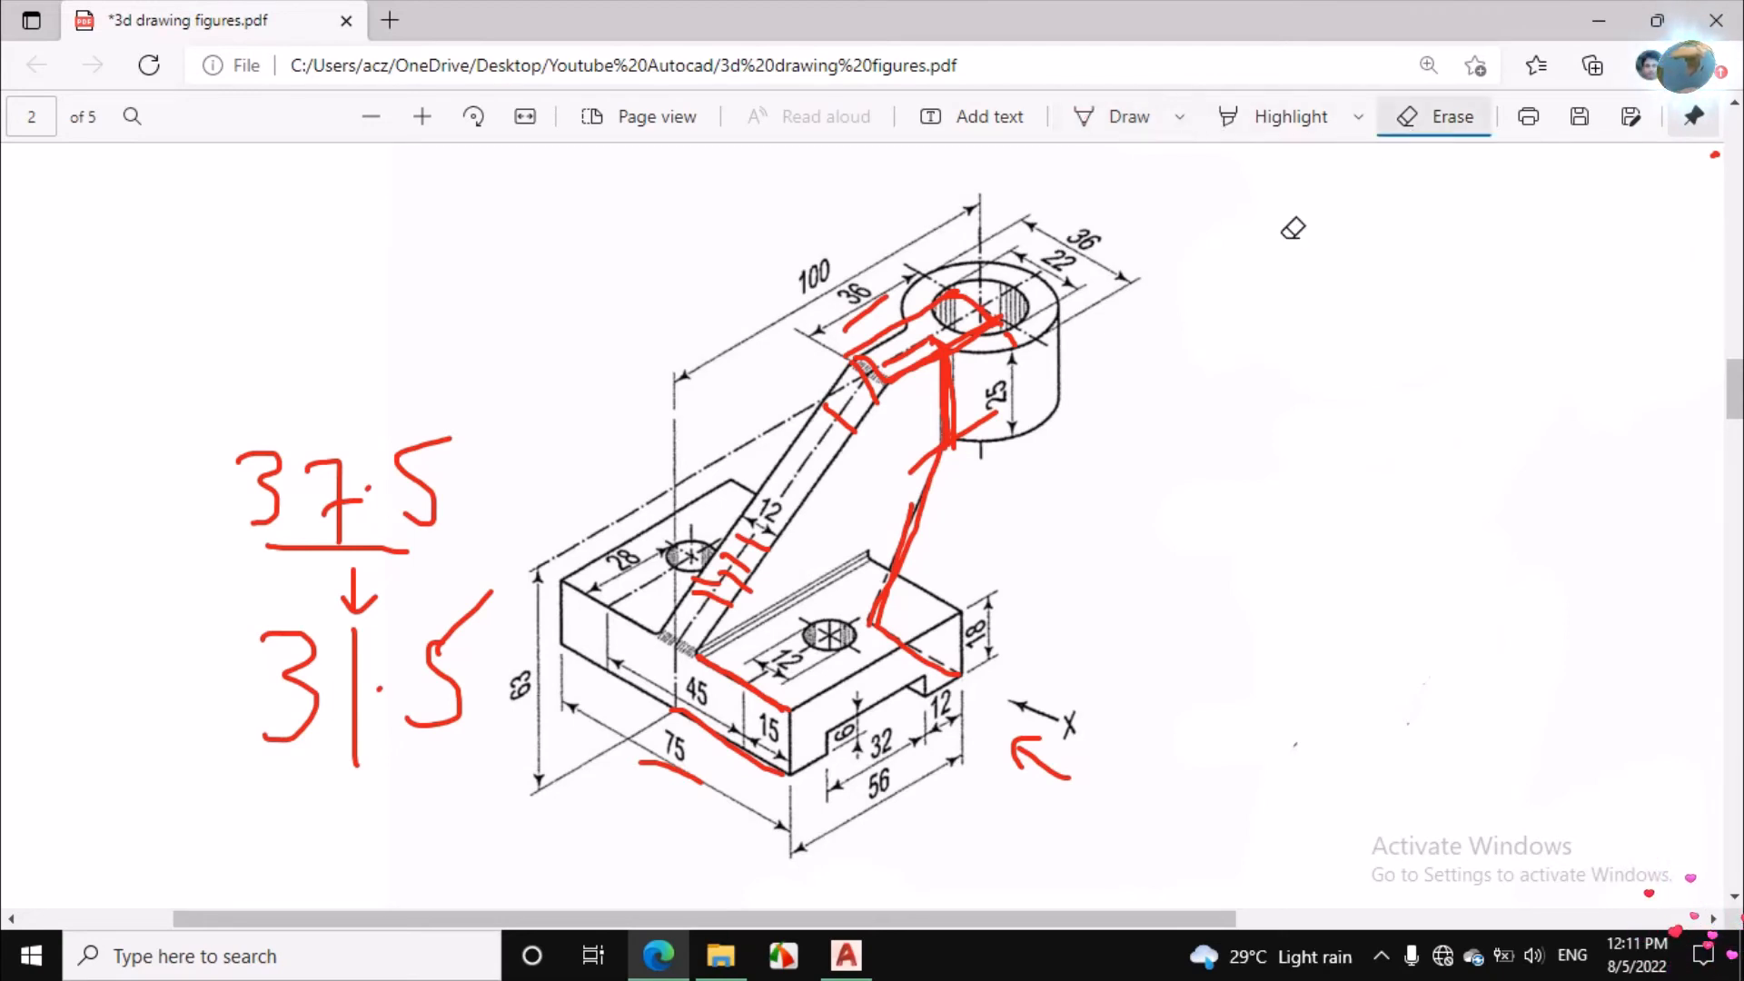
drag(761, 647, 706, 792)
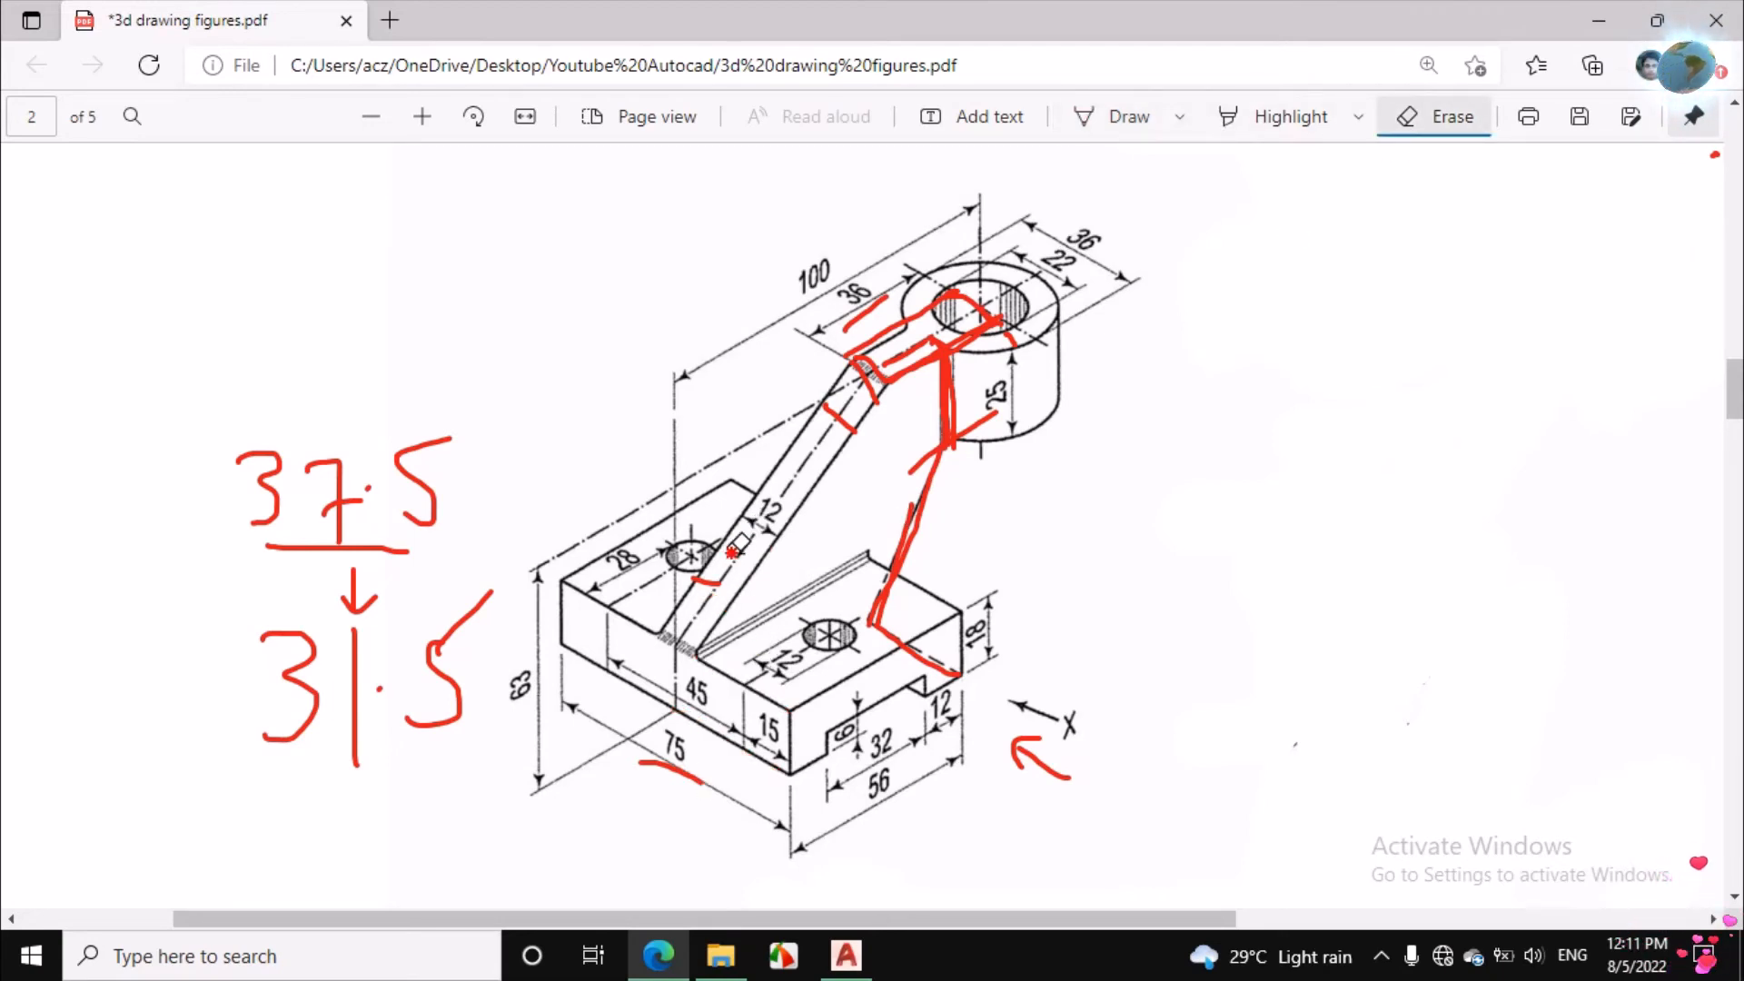
Step: Mark the base hole and its 15 and 28 position dimensions in red, erasing the stroke that covers the 12 dimension
click(1093, 131)
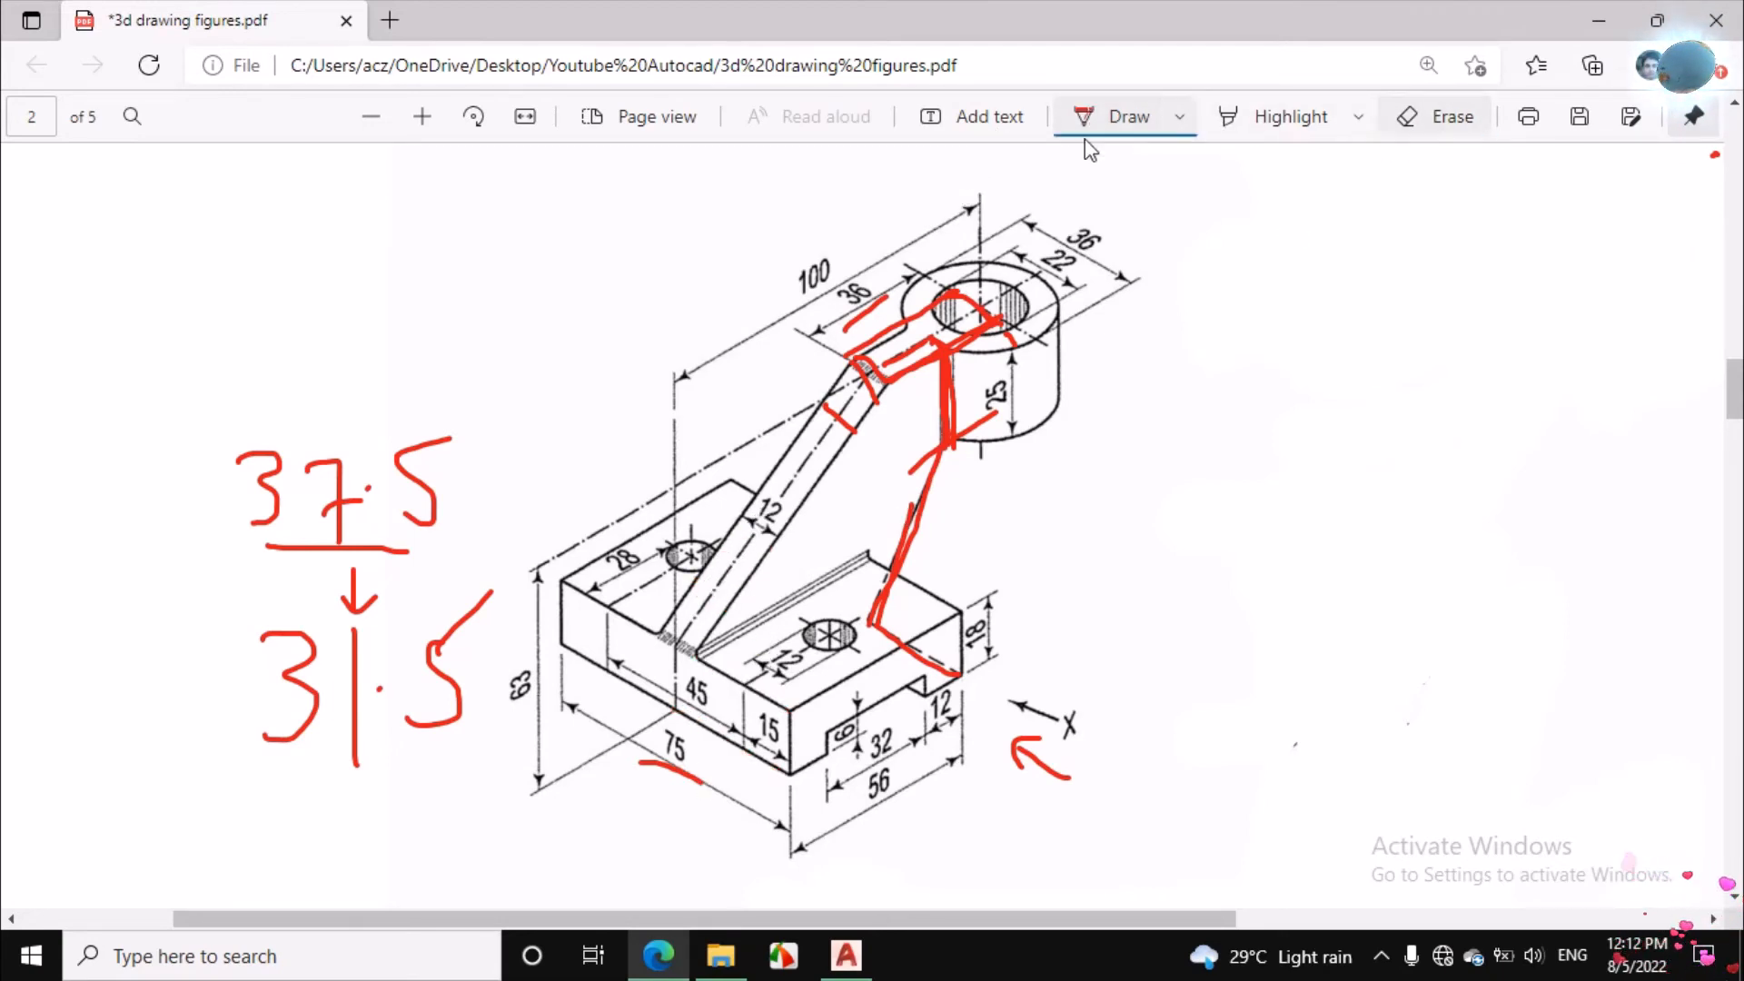
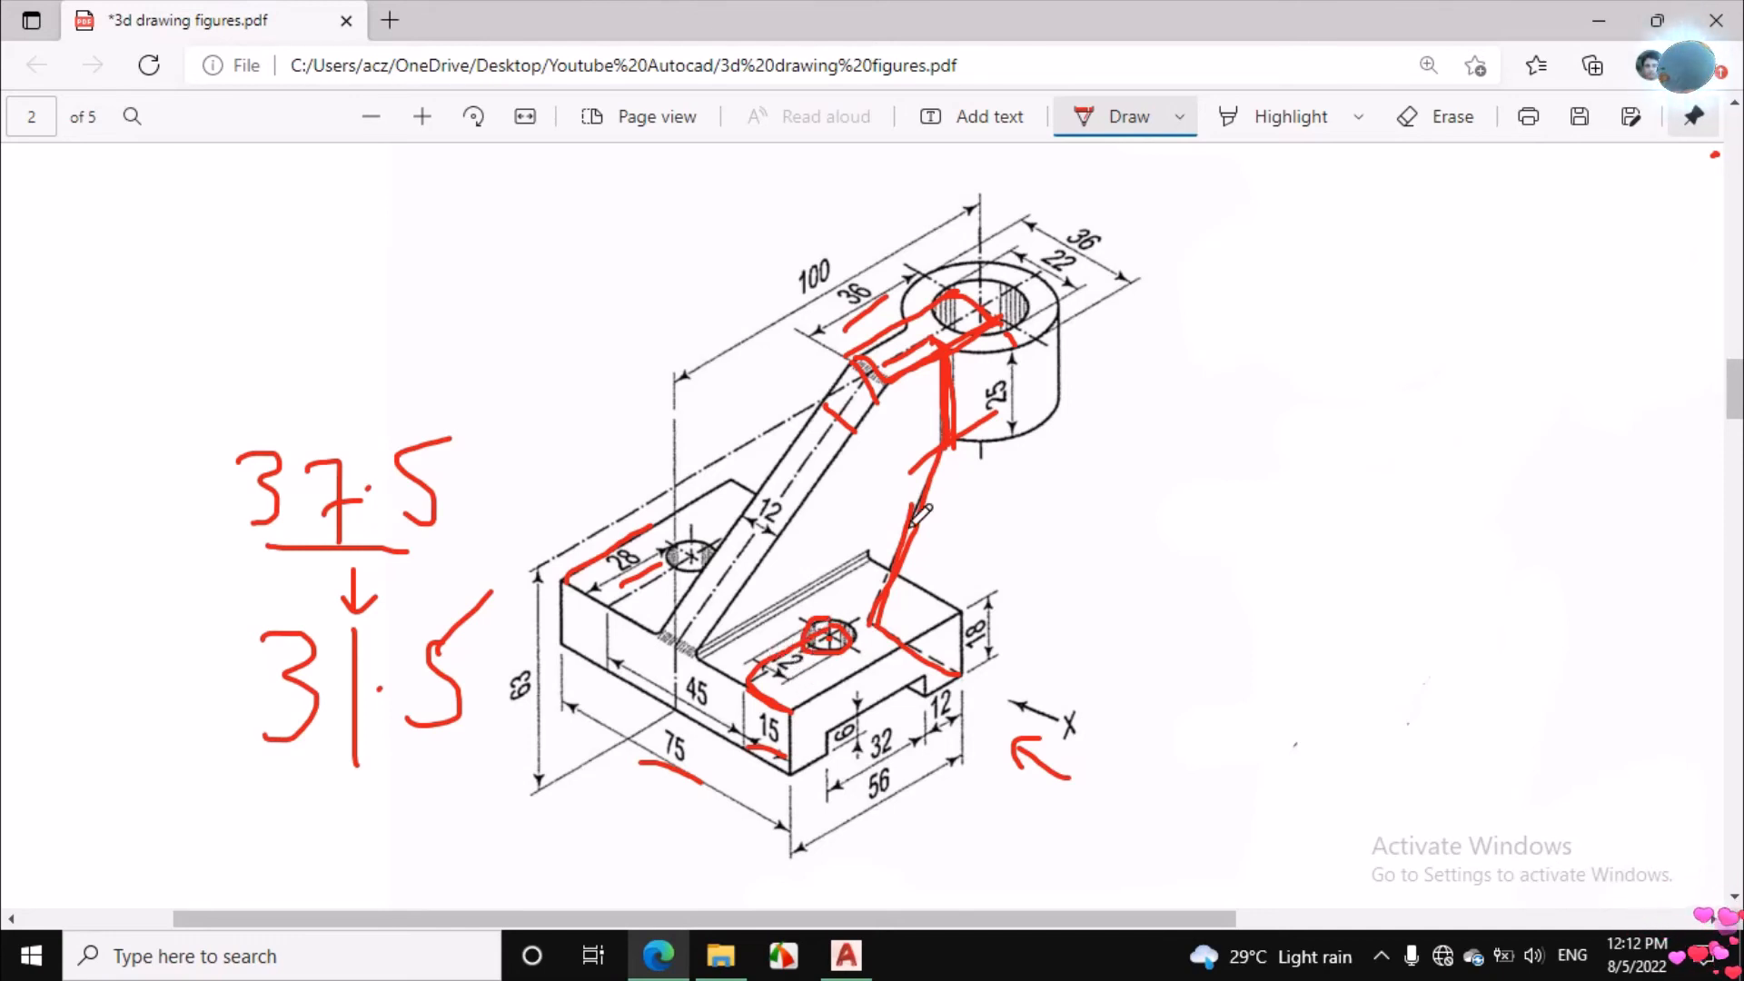
click(1422, 121)
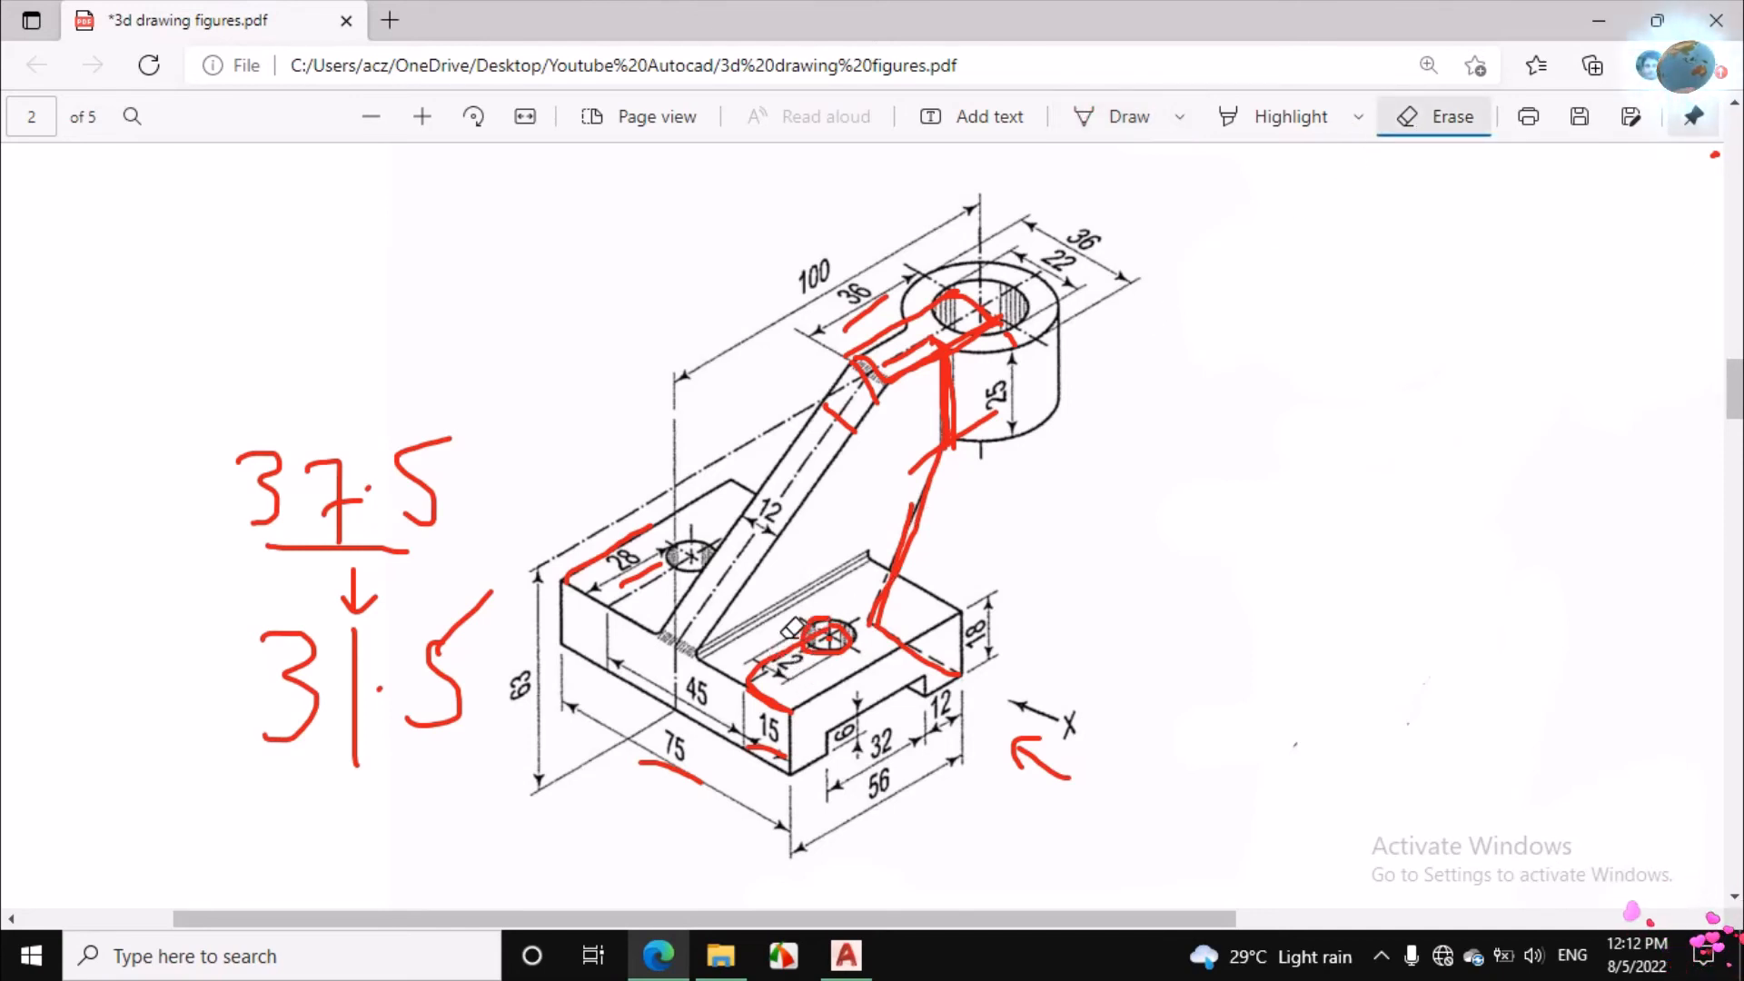
drag(793, 629, 787, 672)
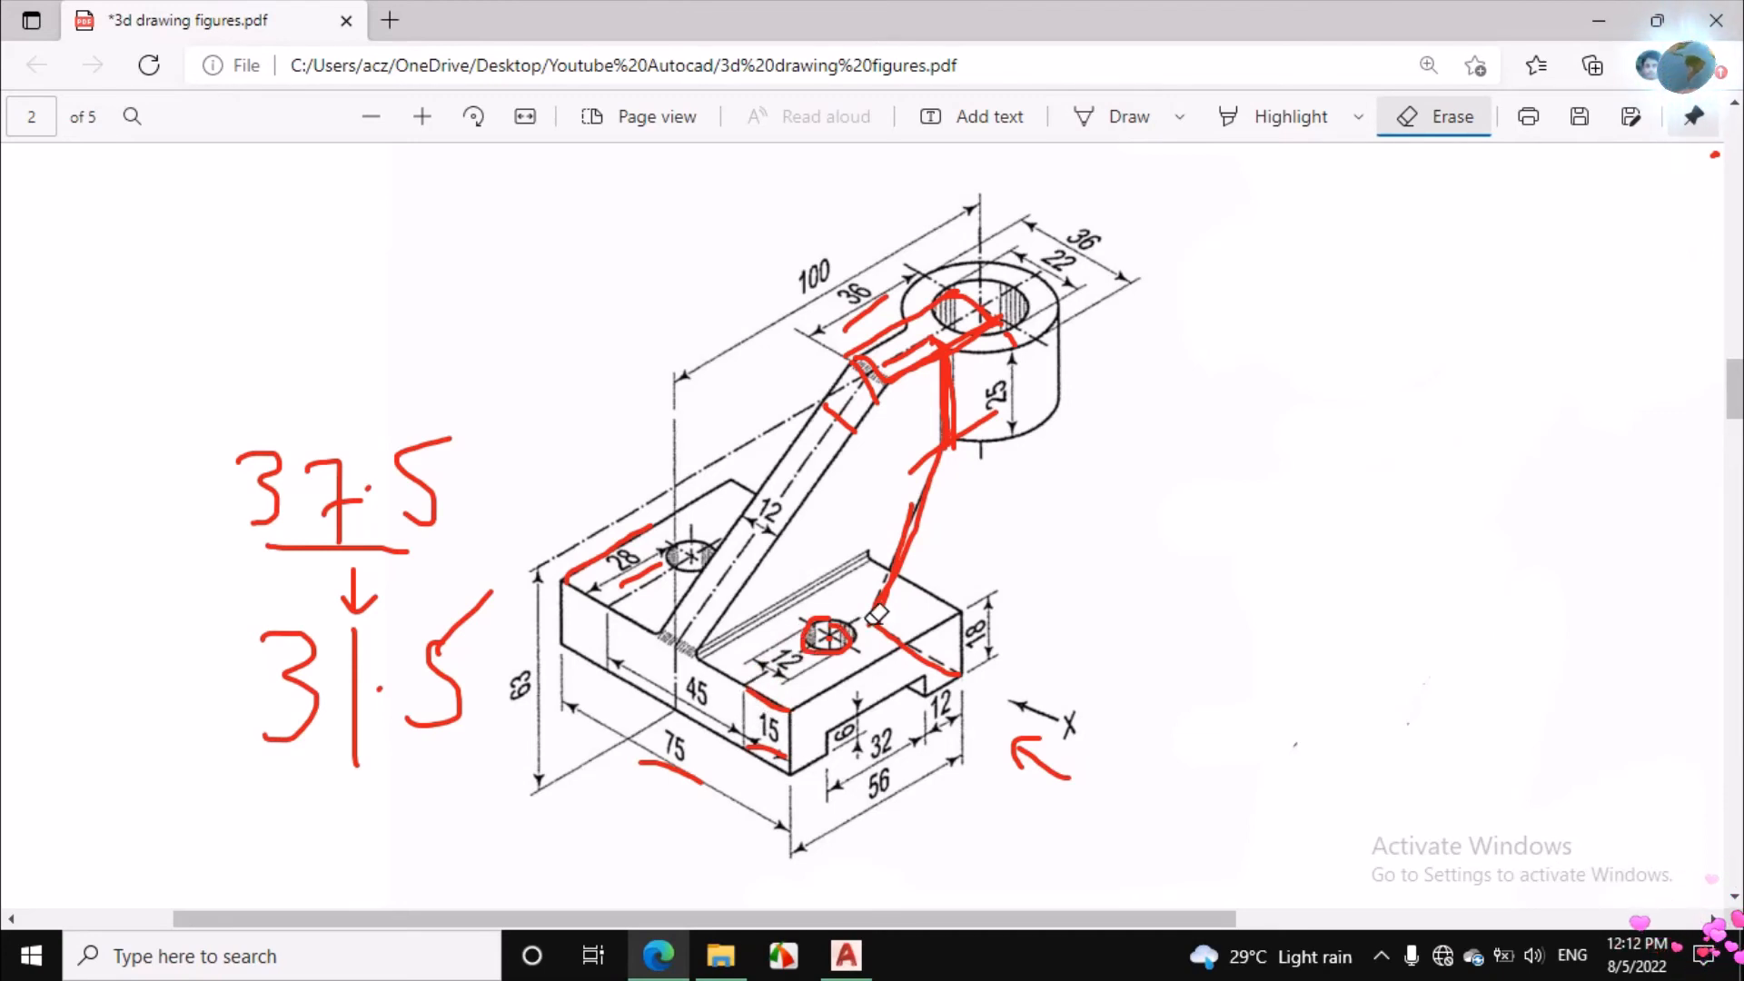
click(1126, 121)
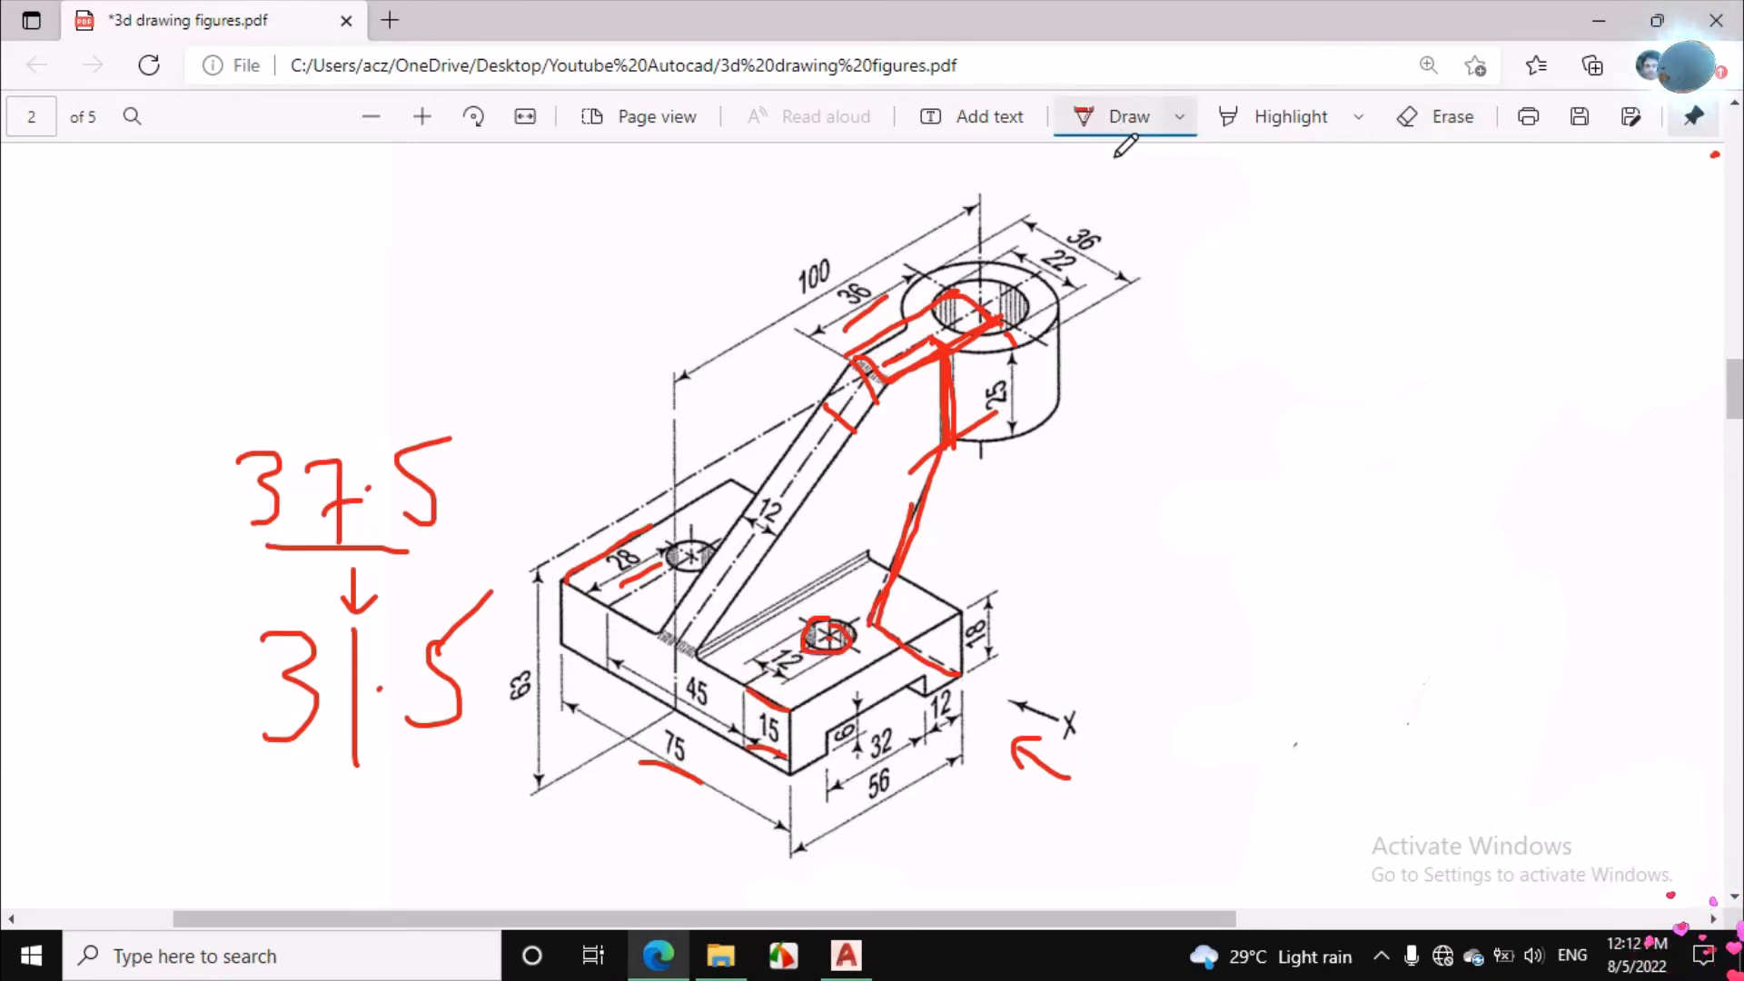
Step: Switch to AutoCAD and draw a construction line from the base's top corner, 15 along the end edge and 28 inward across the top face
click(863, 957)
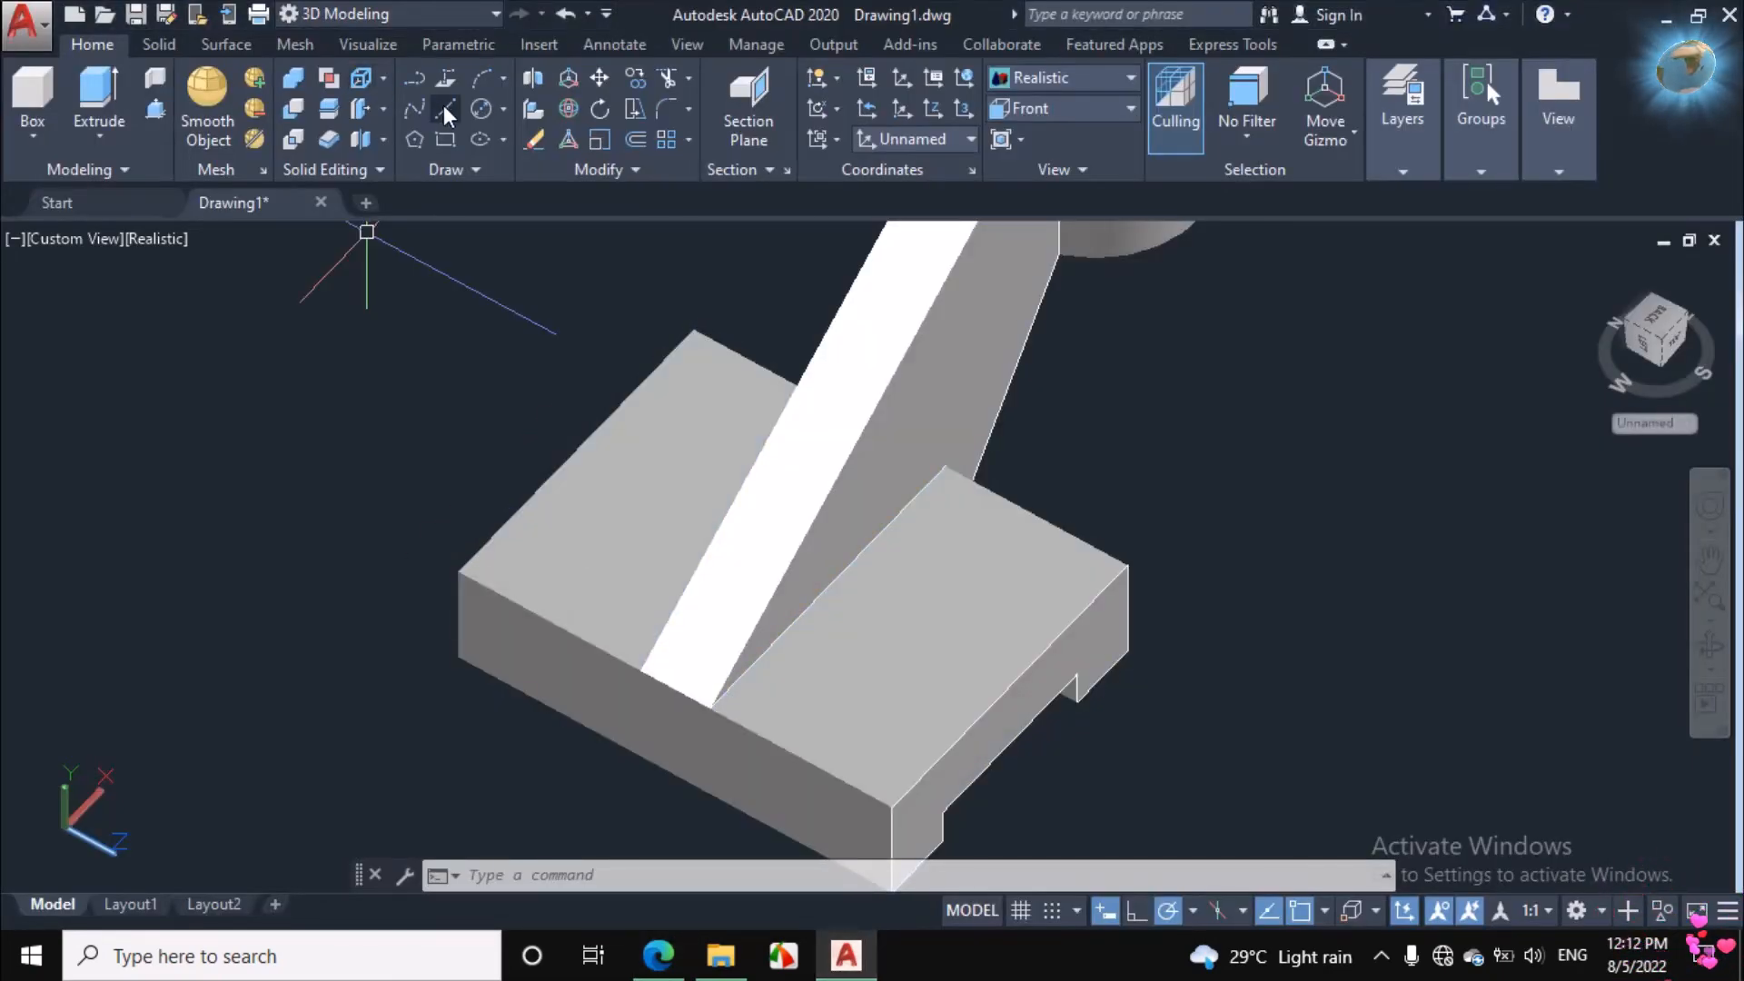
click(444, 106)
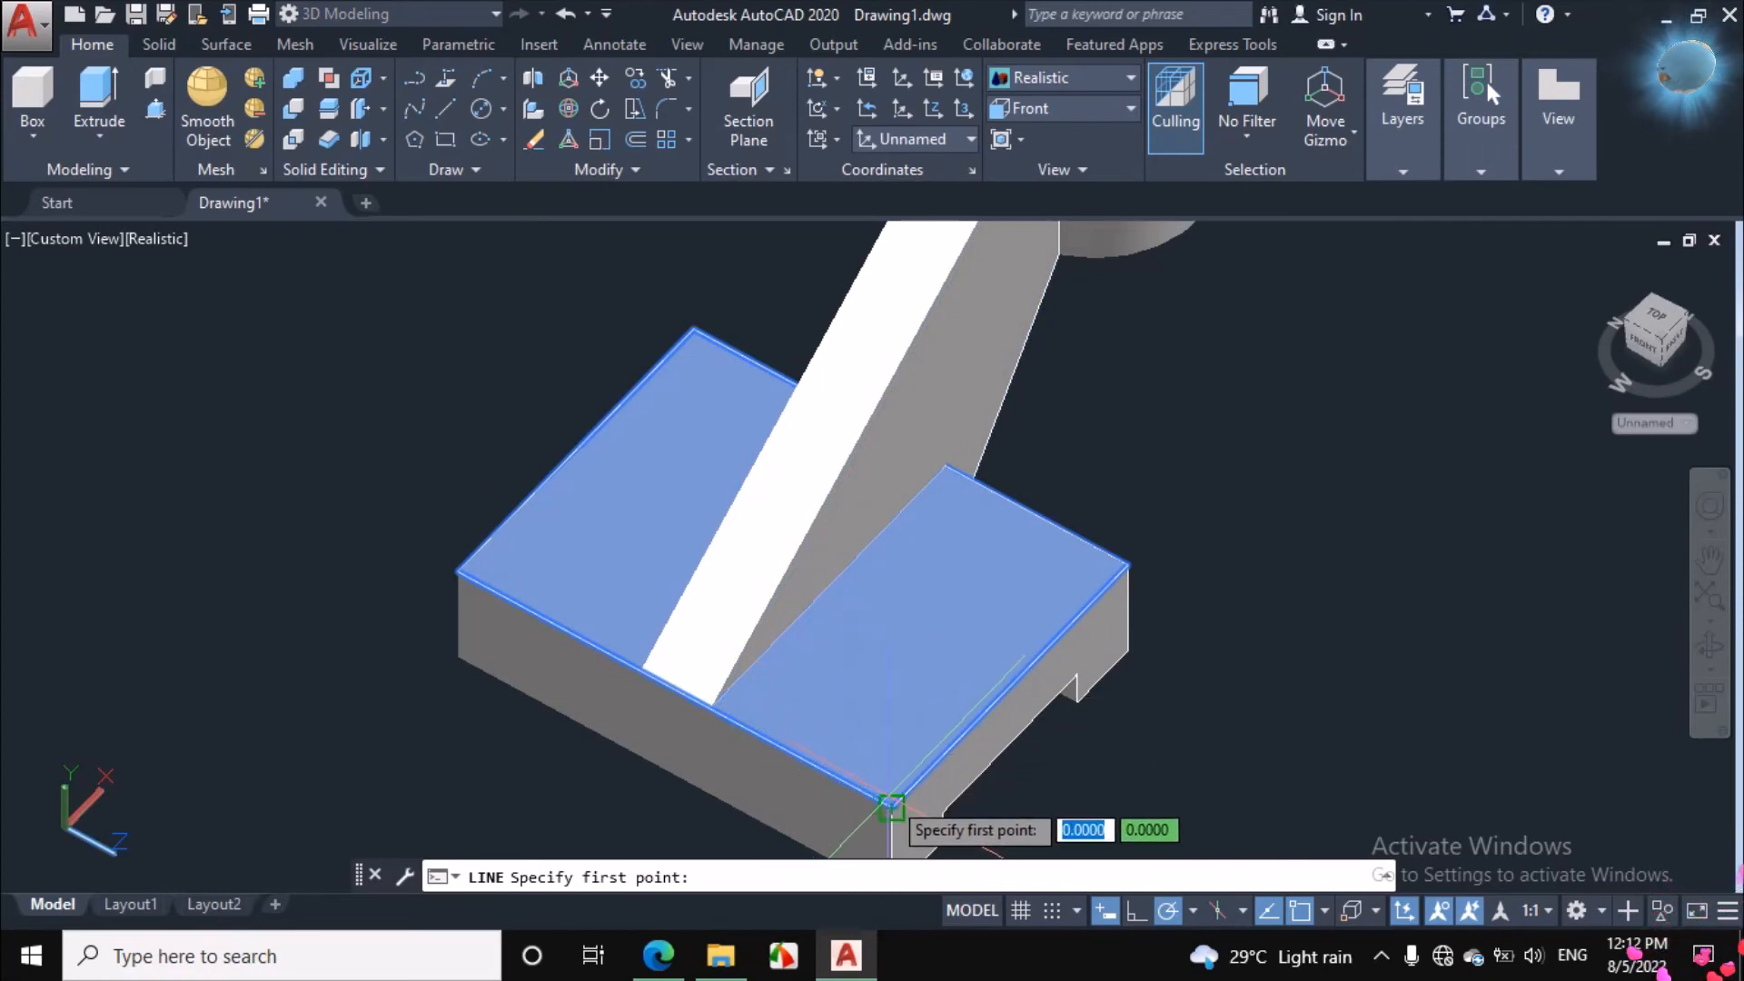
click(892, 806)
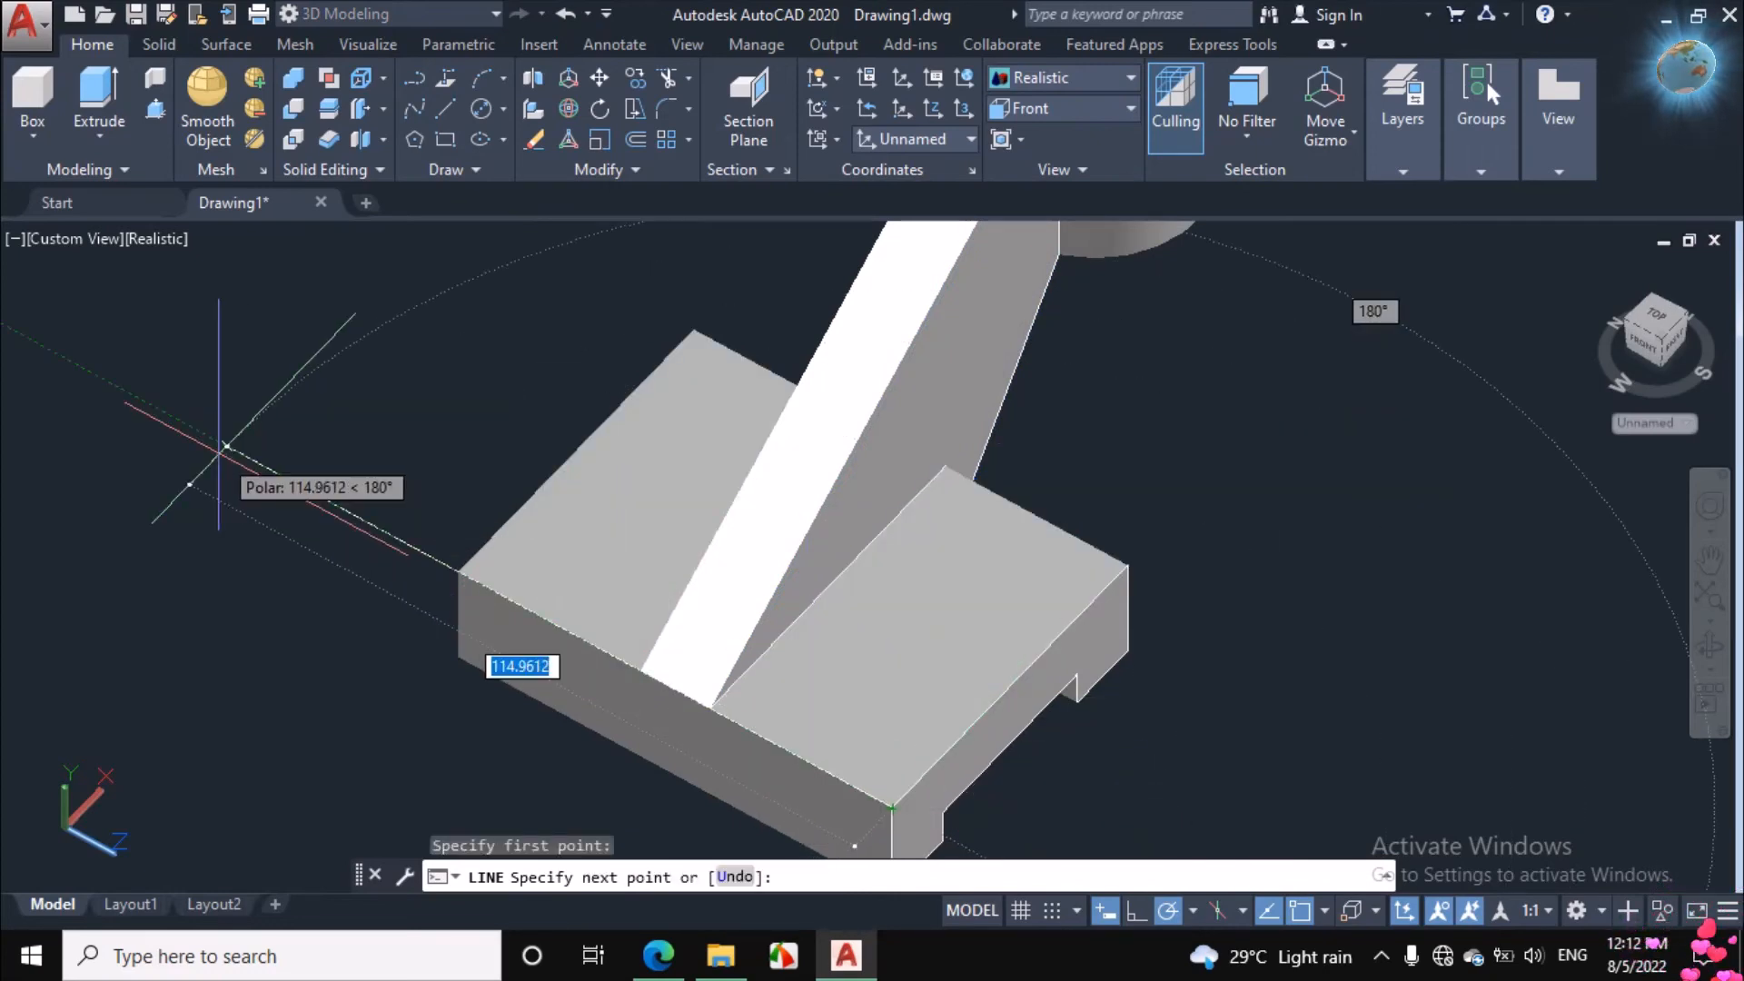
text(15)
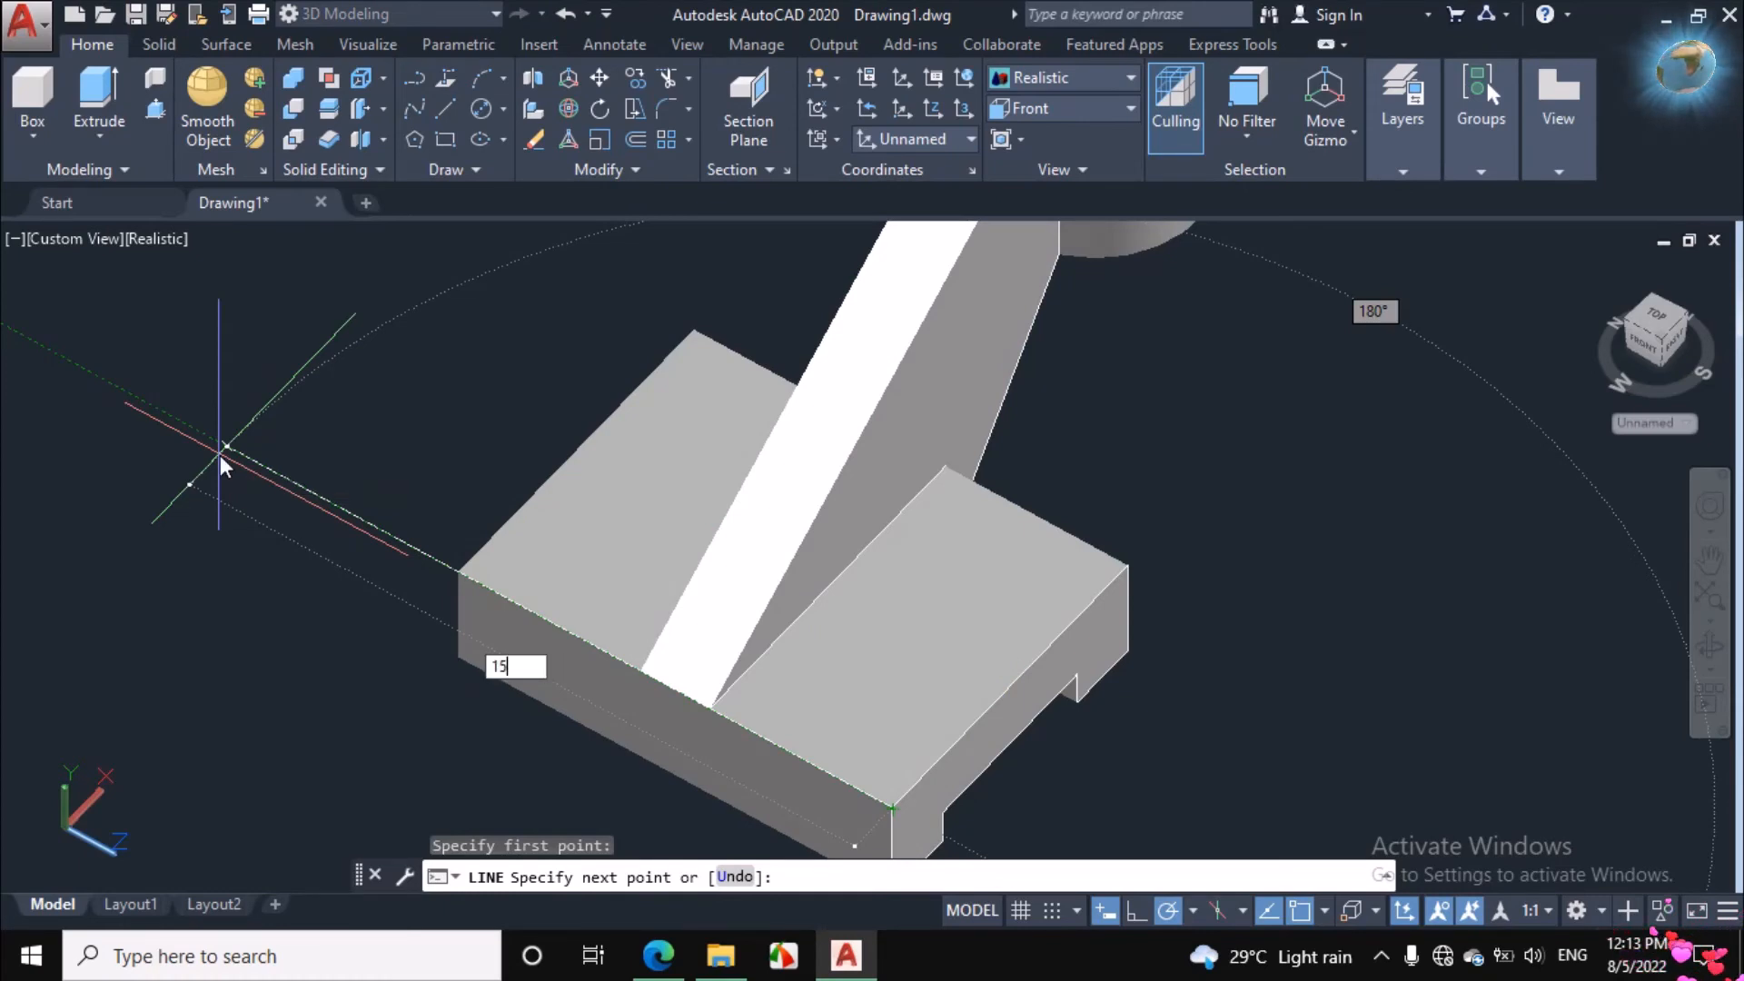
key(Return)
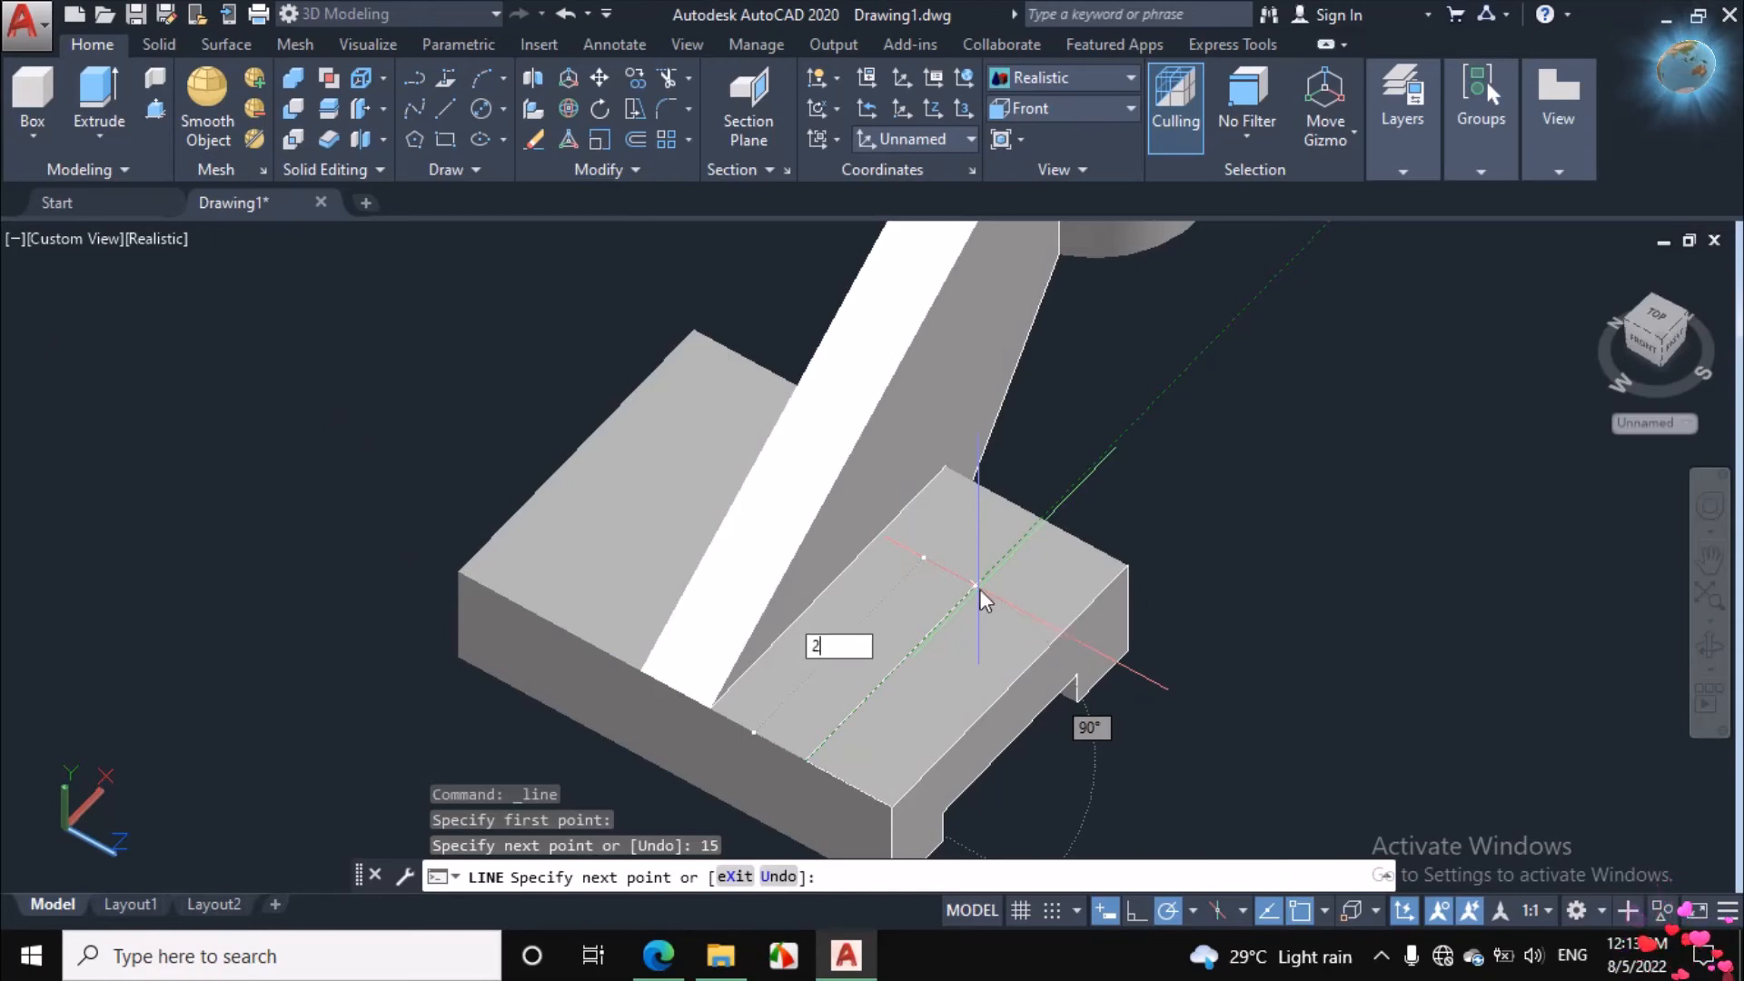
text(28)
key(Return)
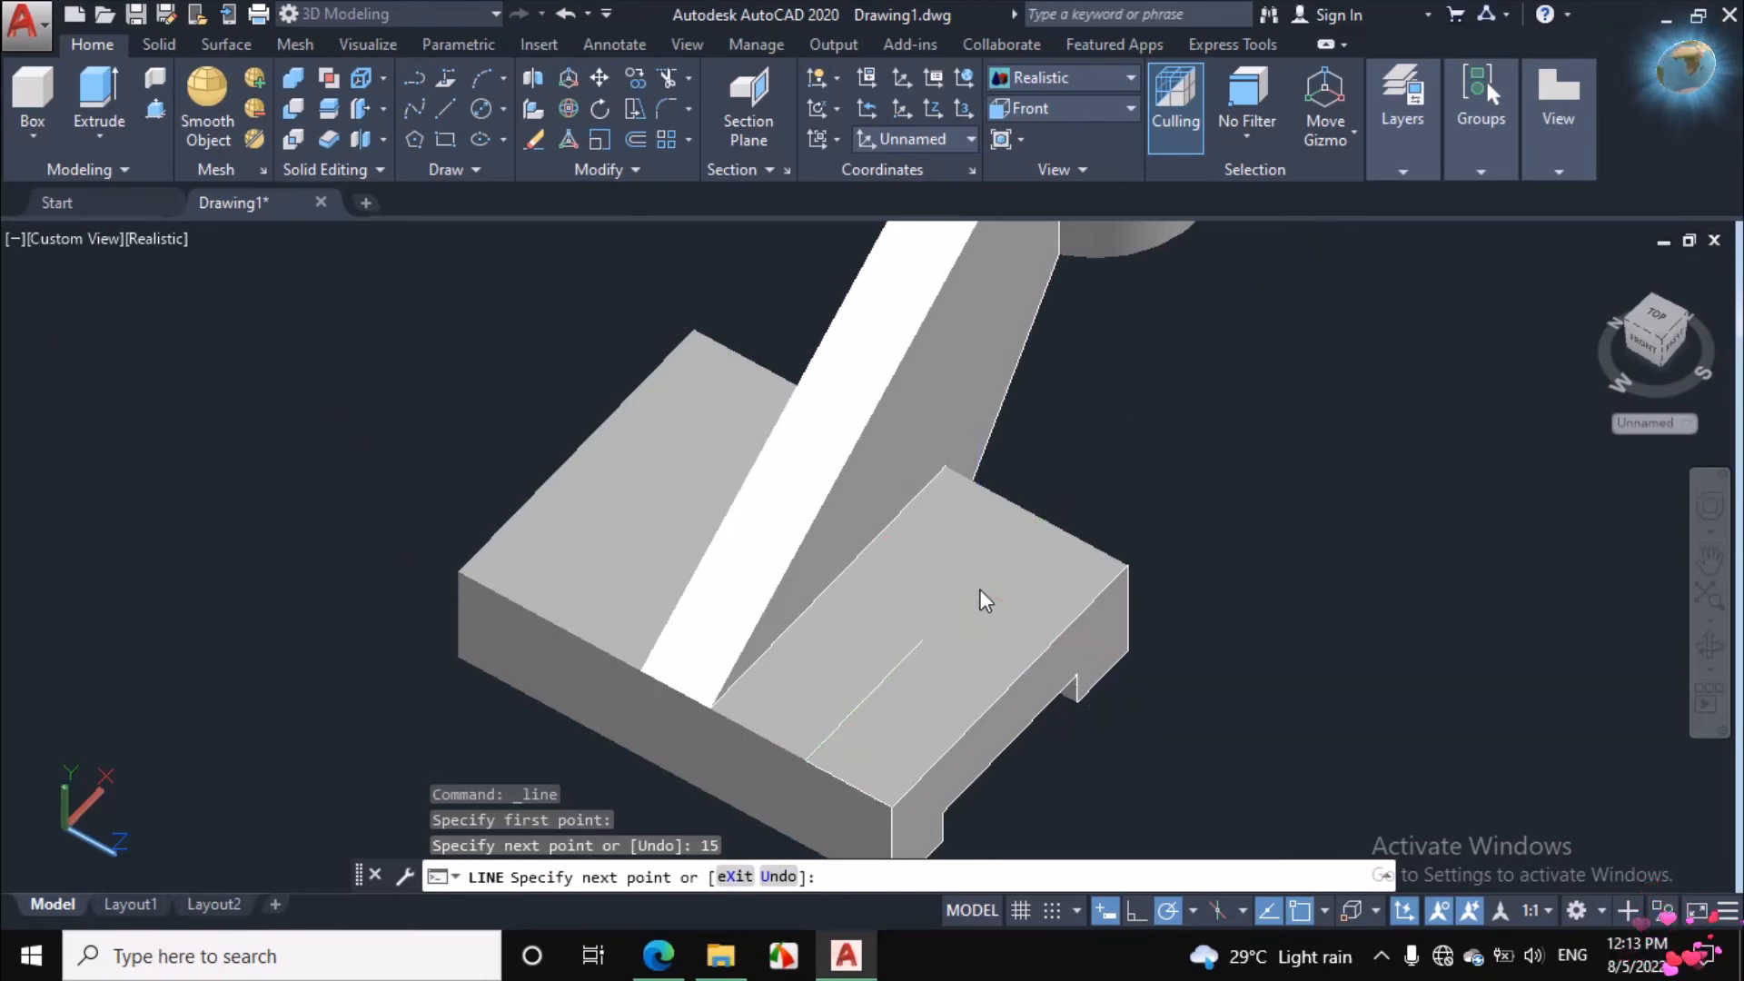
right_click(1056, 430)
click(1123, 475)
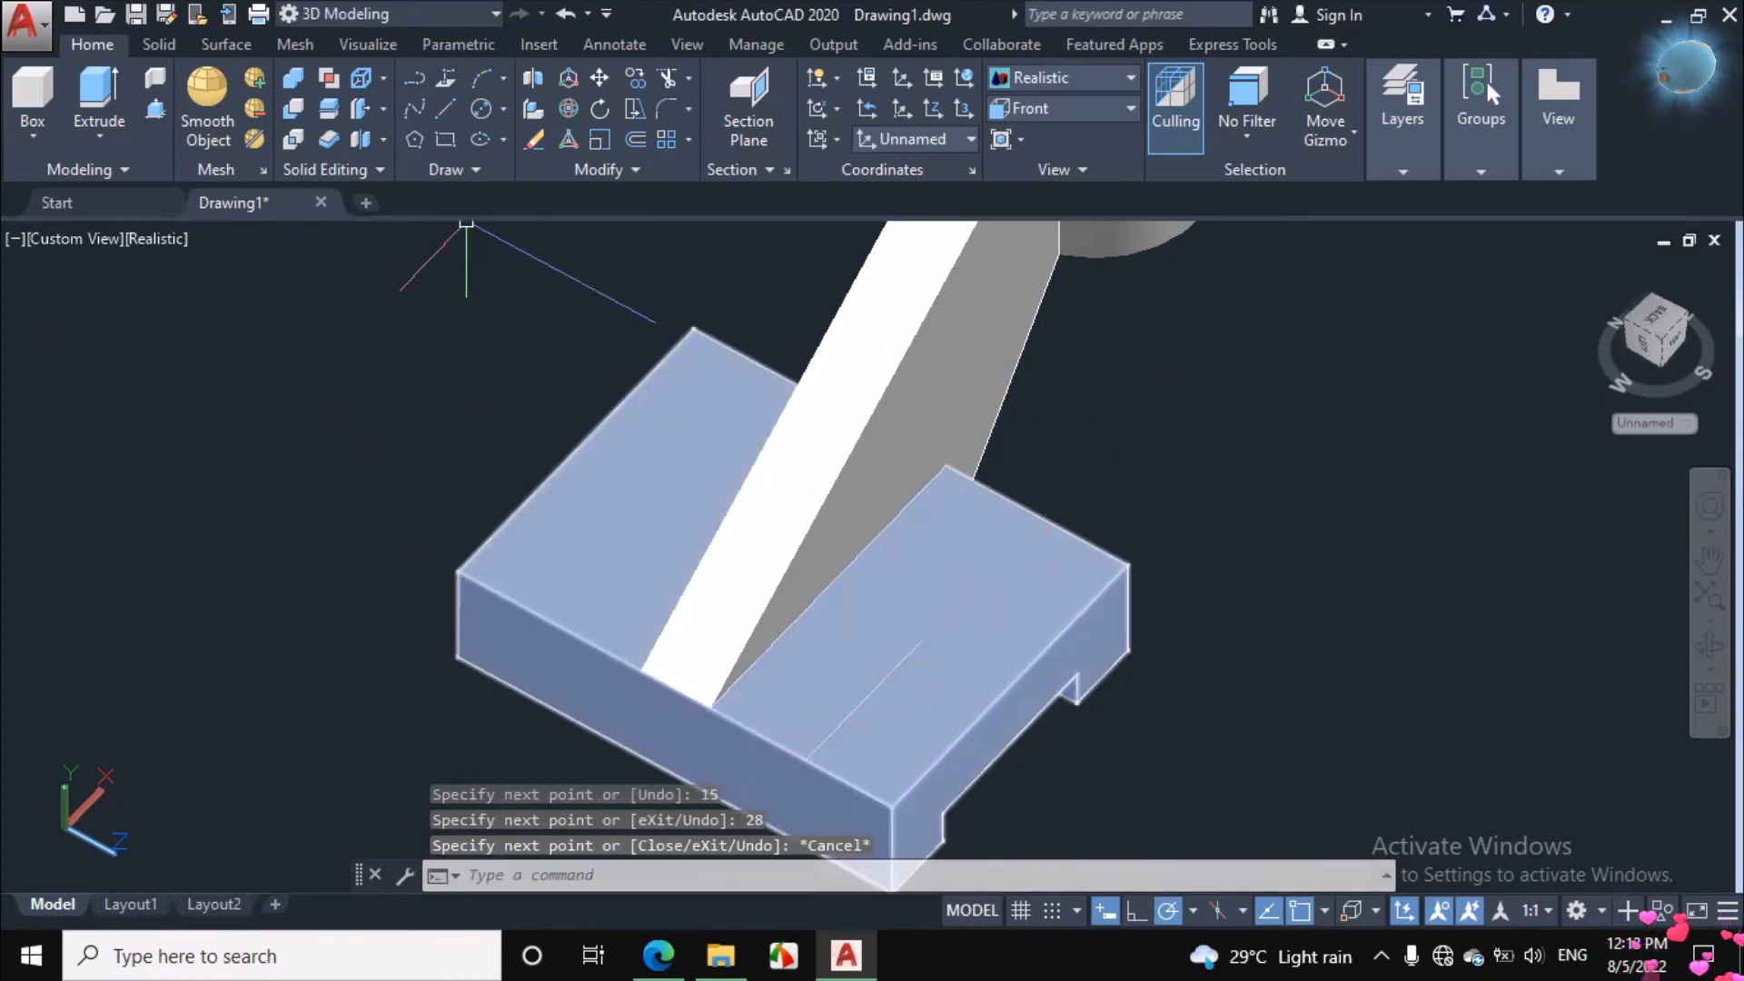
Step: Draw a 12 diameter circle on the base's top face, centred on the inner end of the construction line
click(503, 107)
click(561, 198)
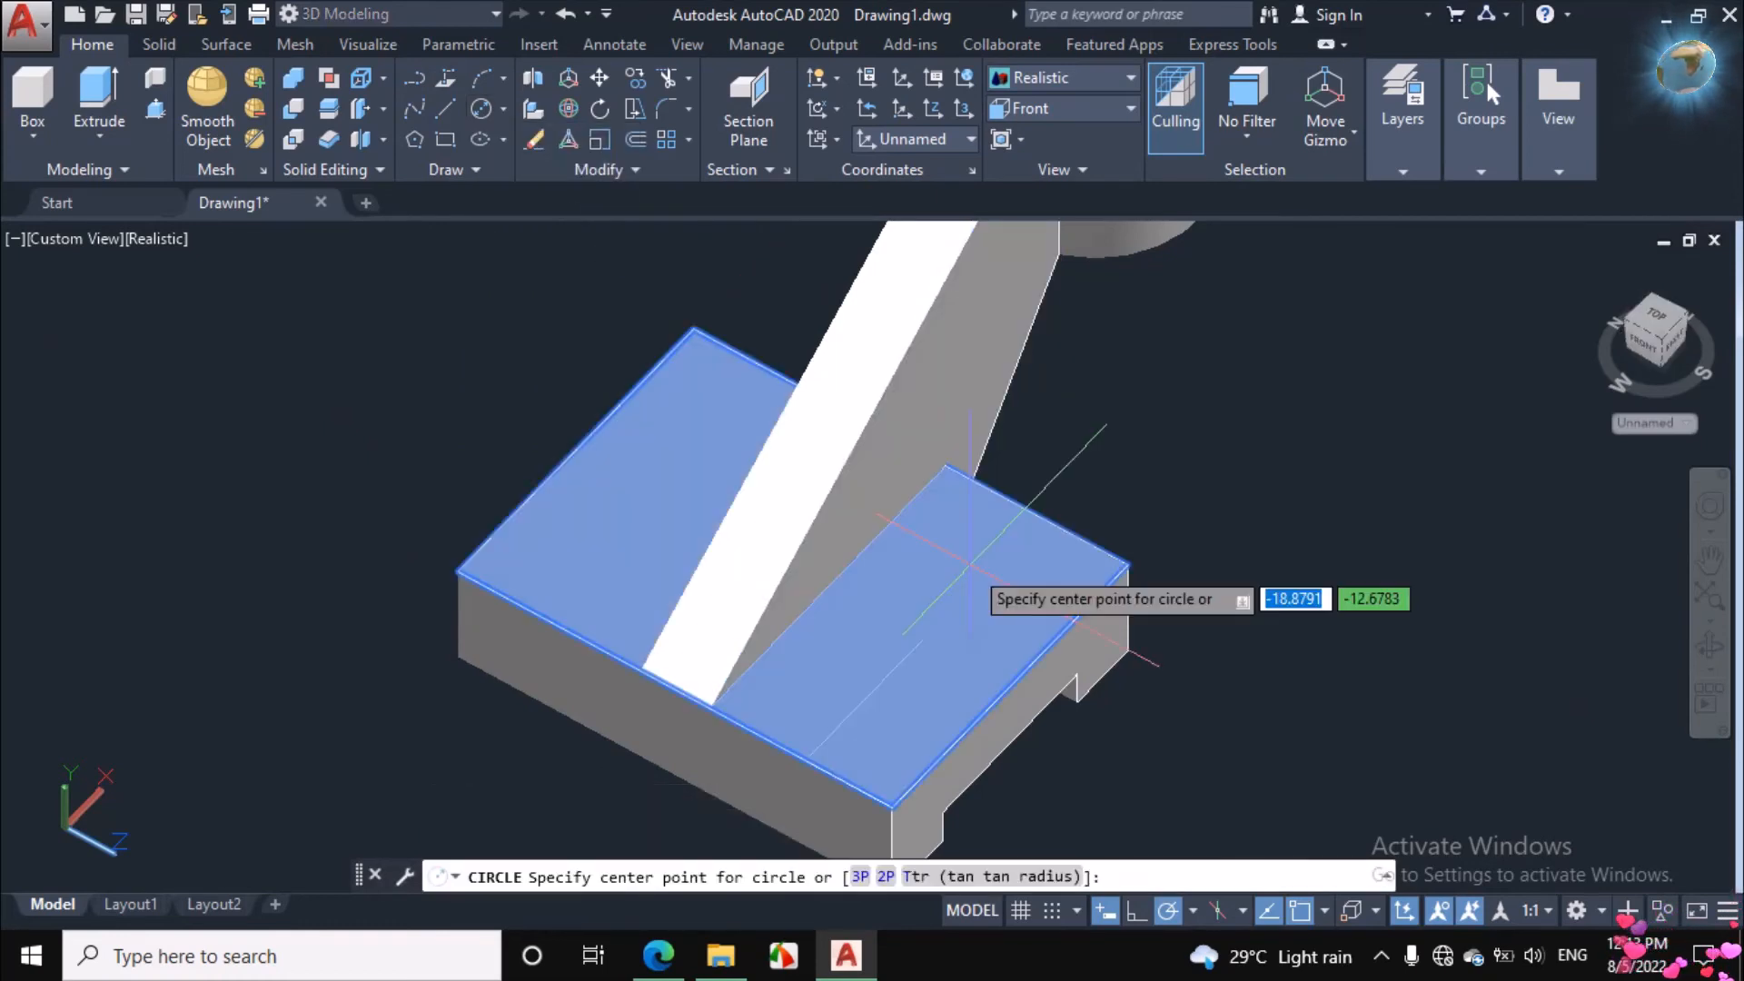
click(920, 641)
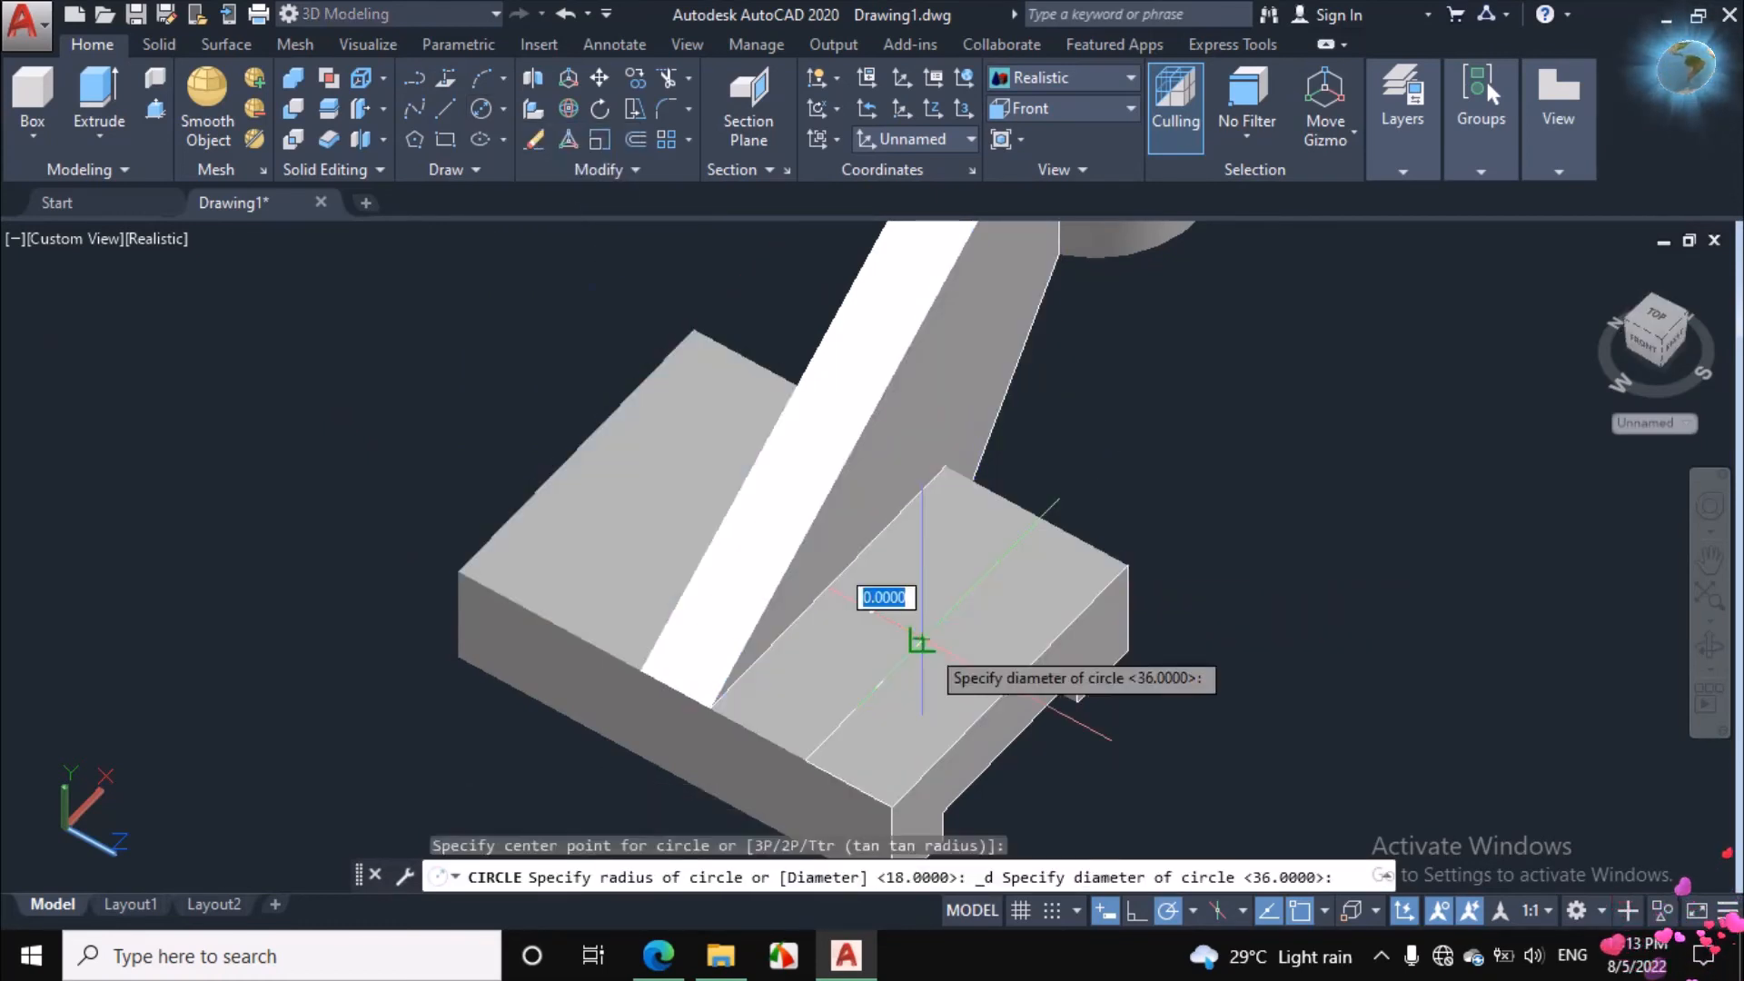
text(1)
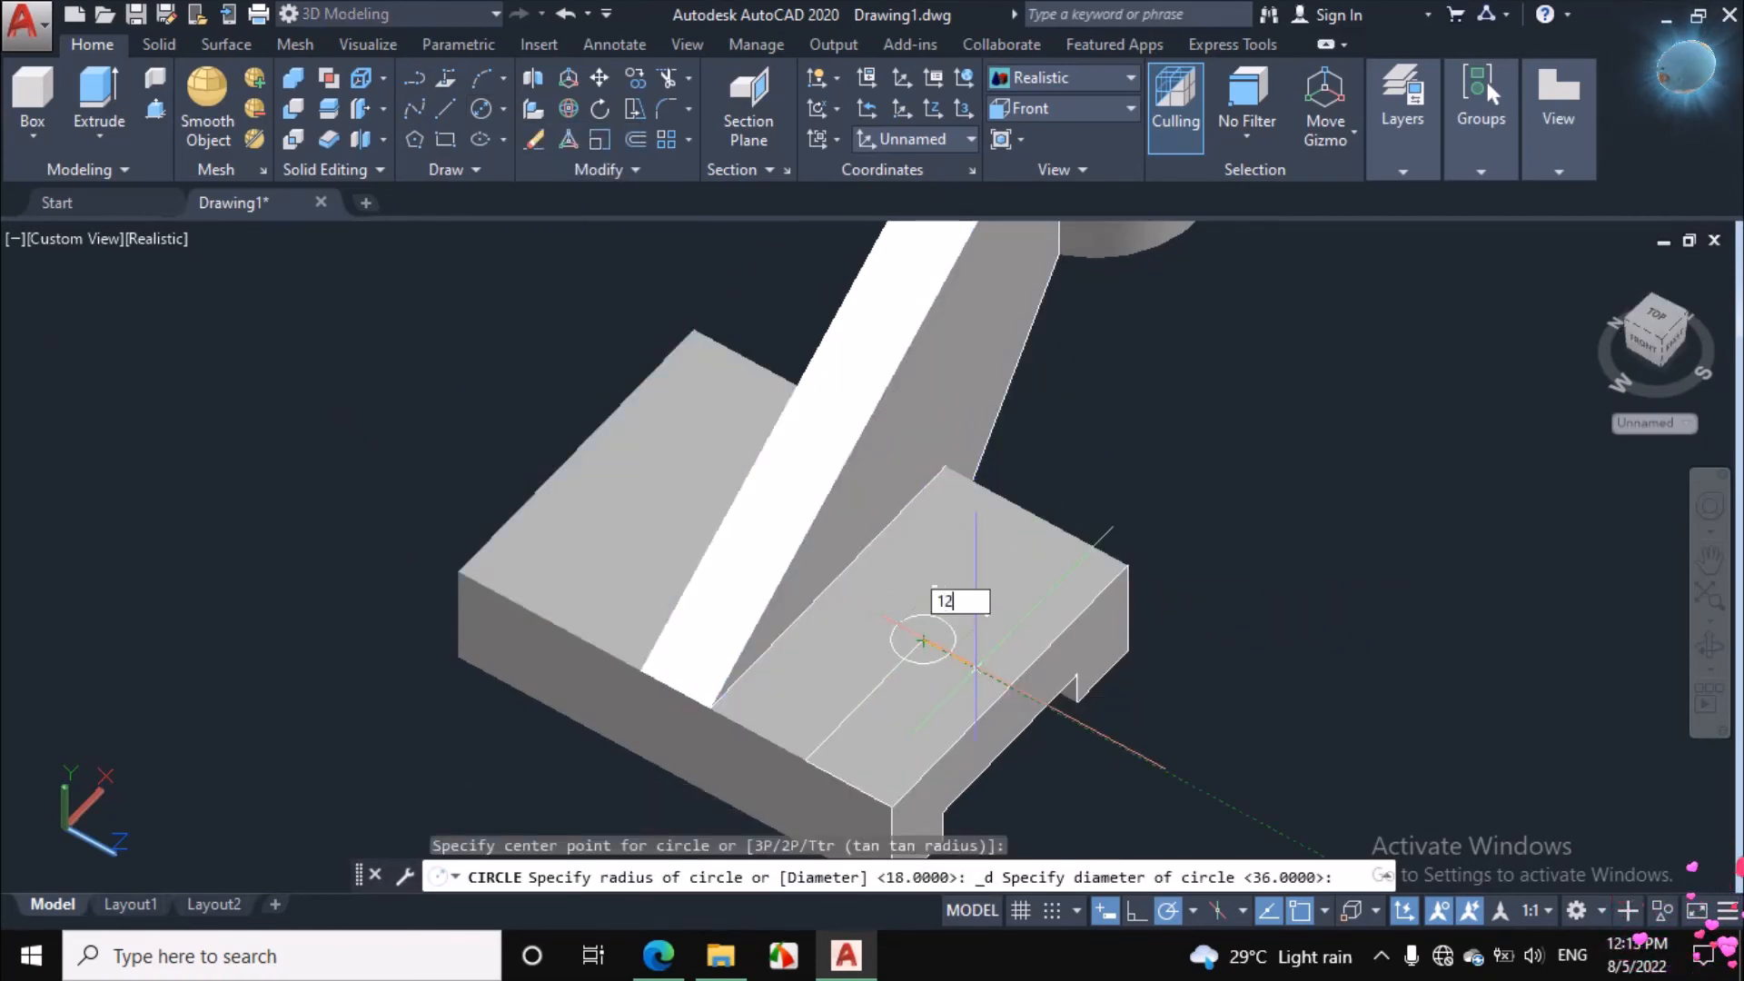
text(2)
key(Return)
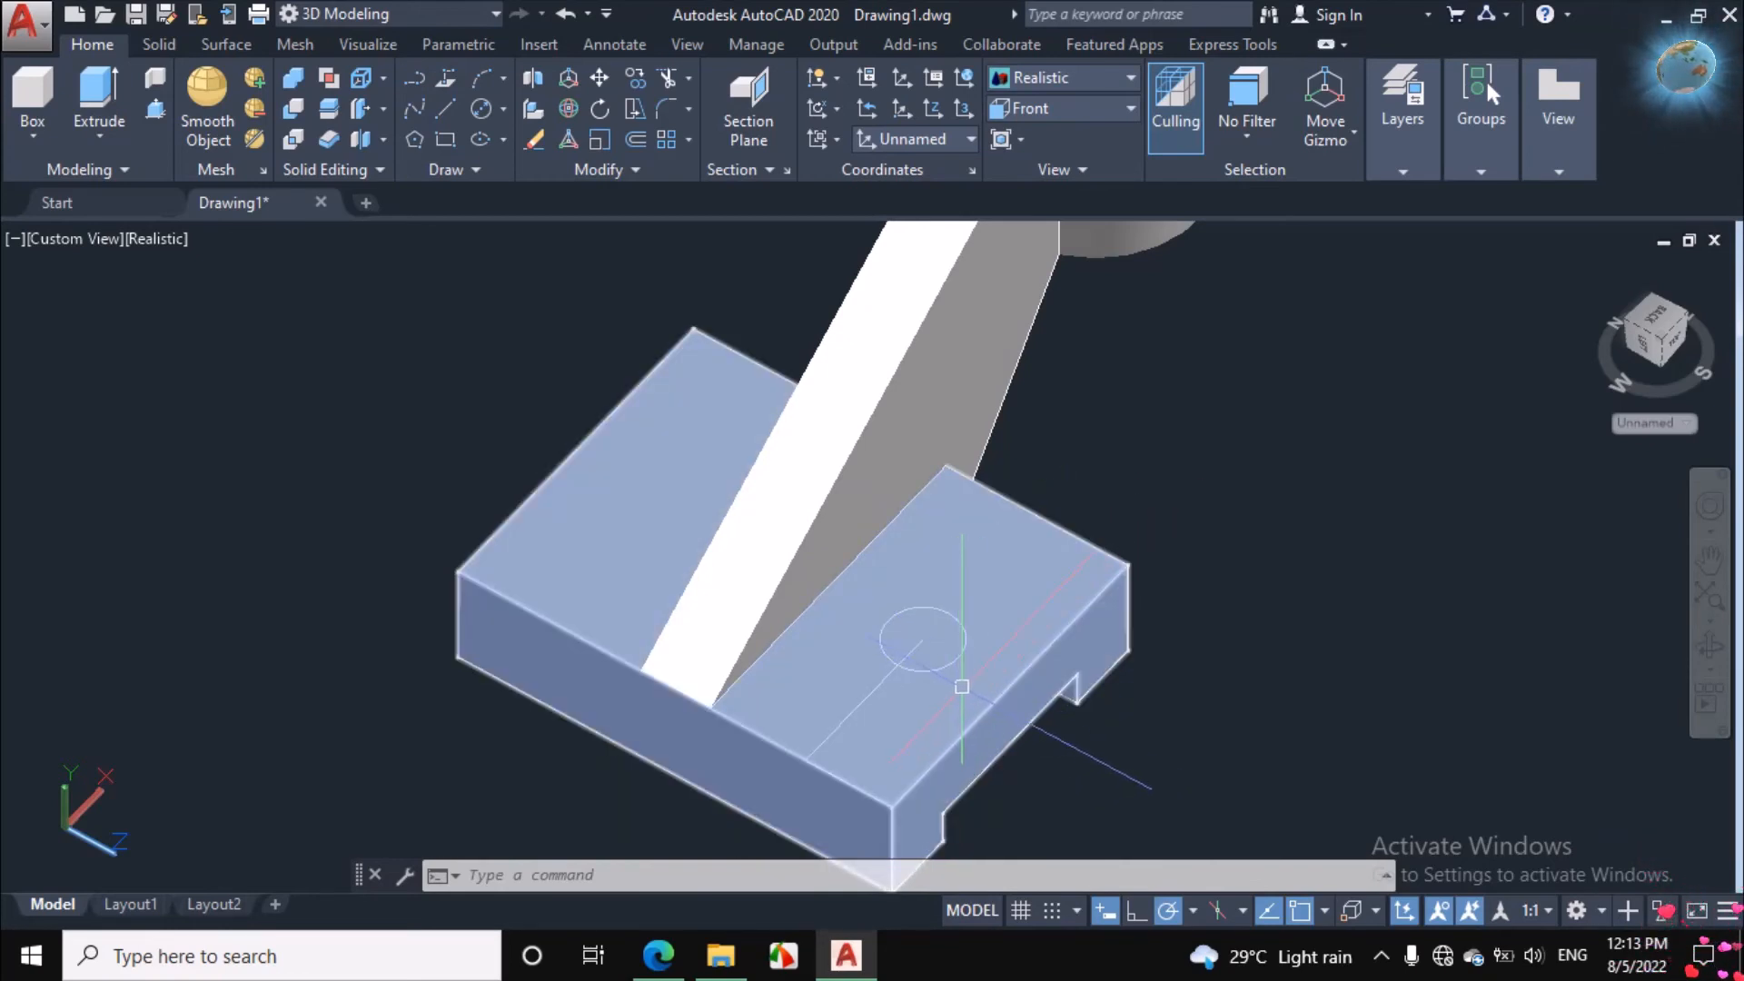
Step: Hide the base solid so the hole circle can be selected
click(1024, 612)
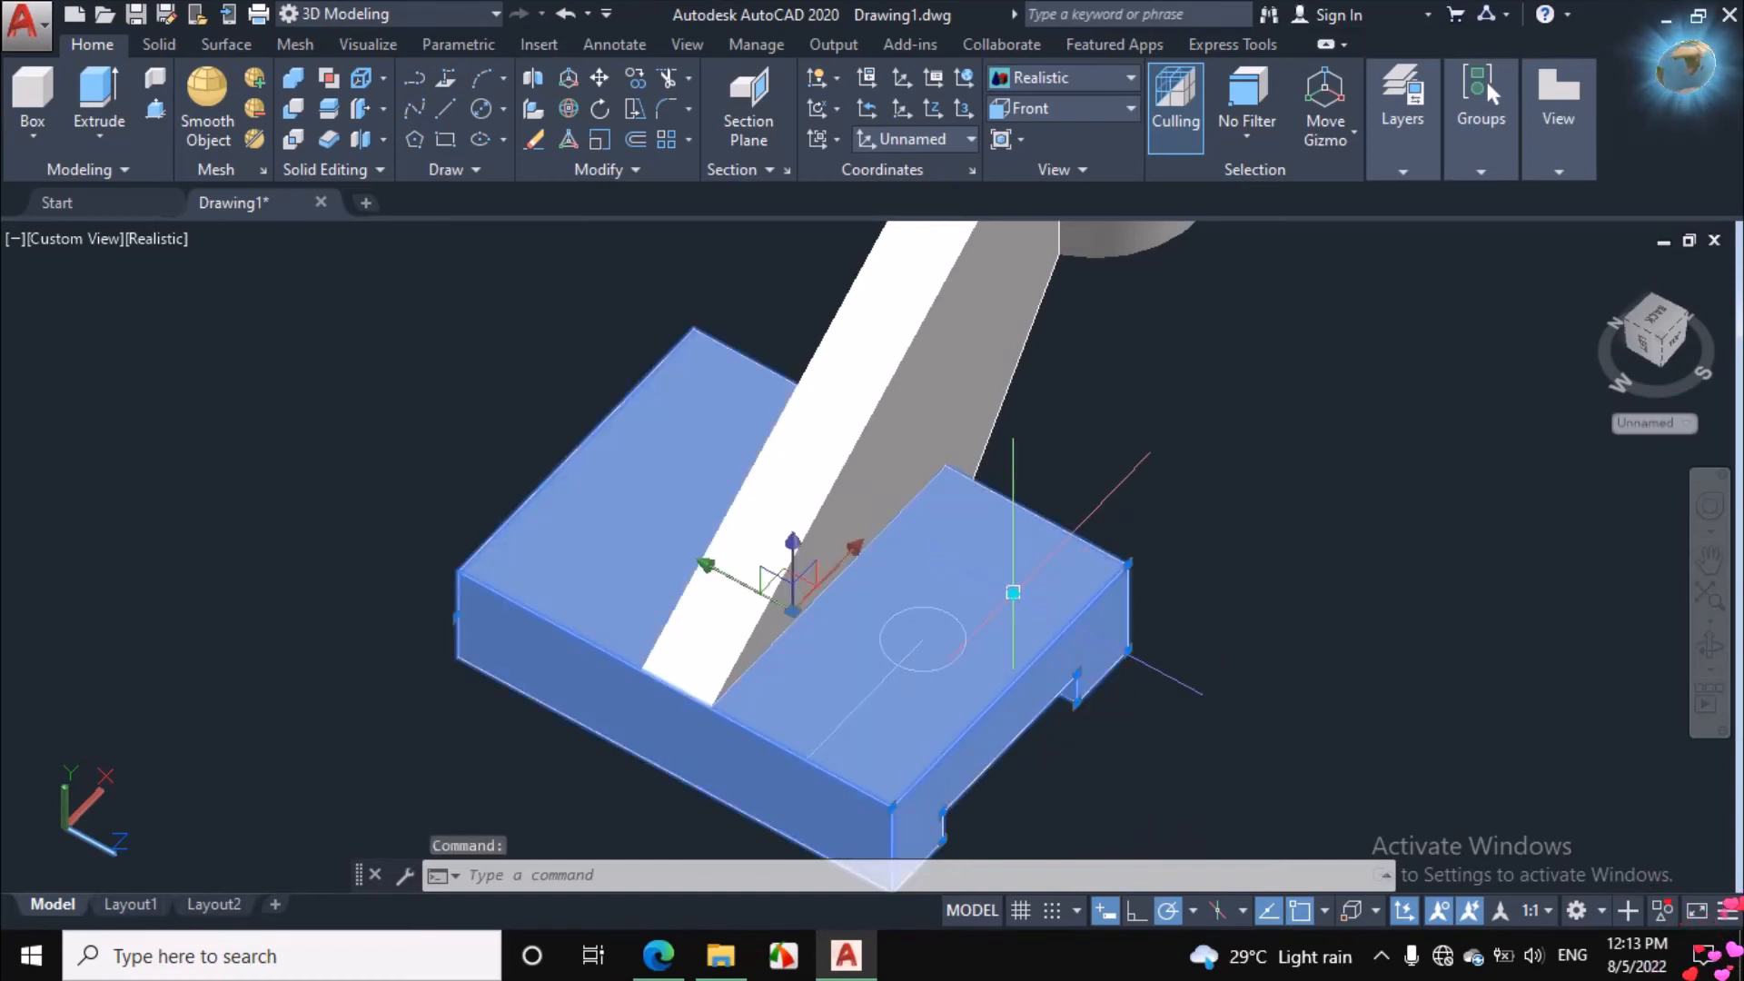
right_click(1017, 611)
mouse_move(1250, 425)
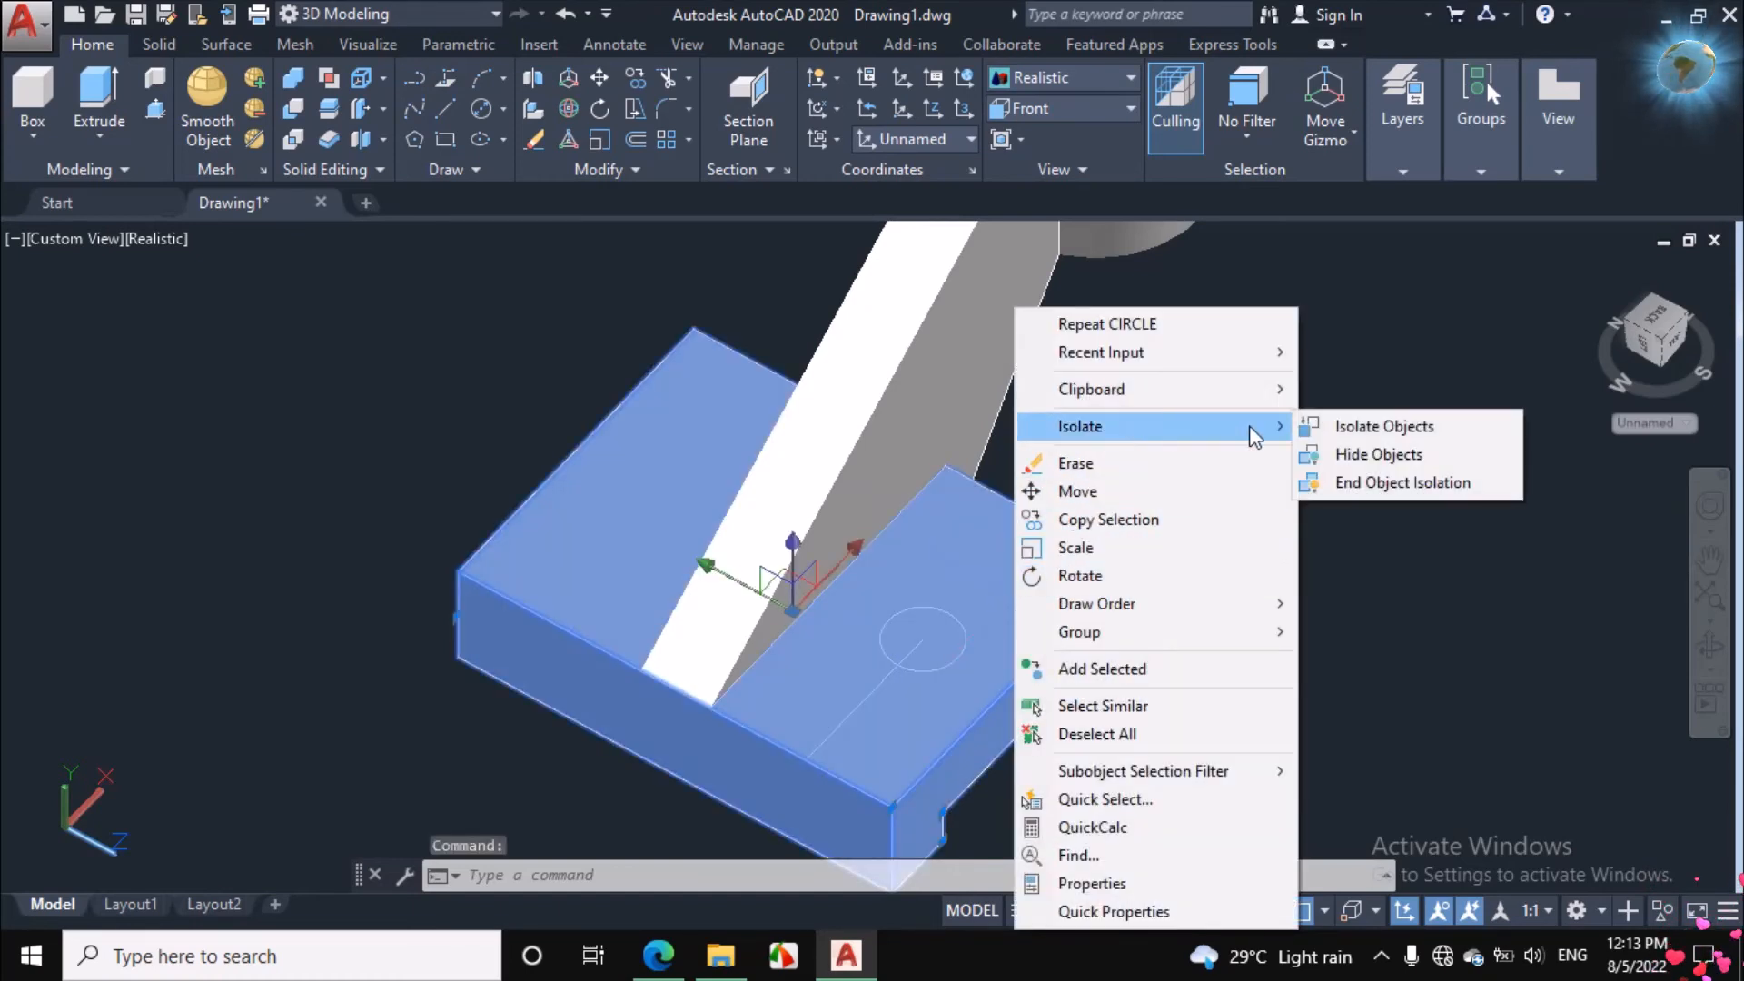
click(1328, 454)
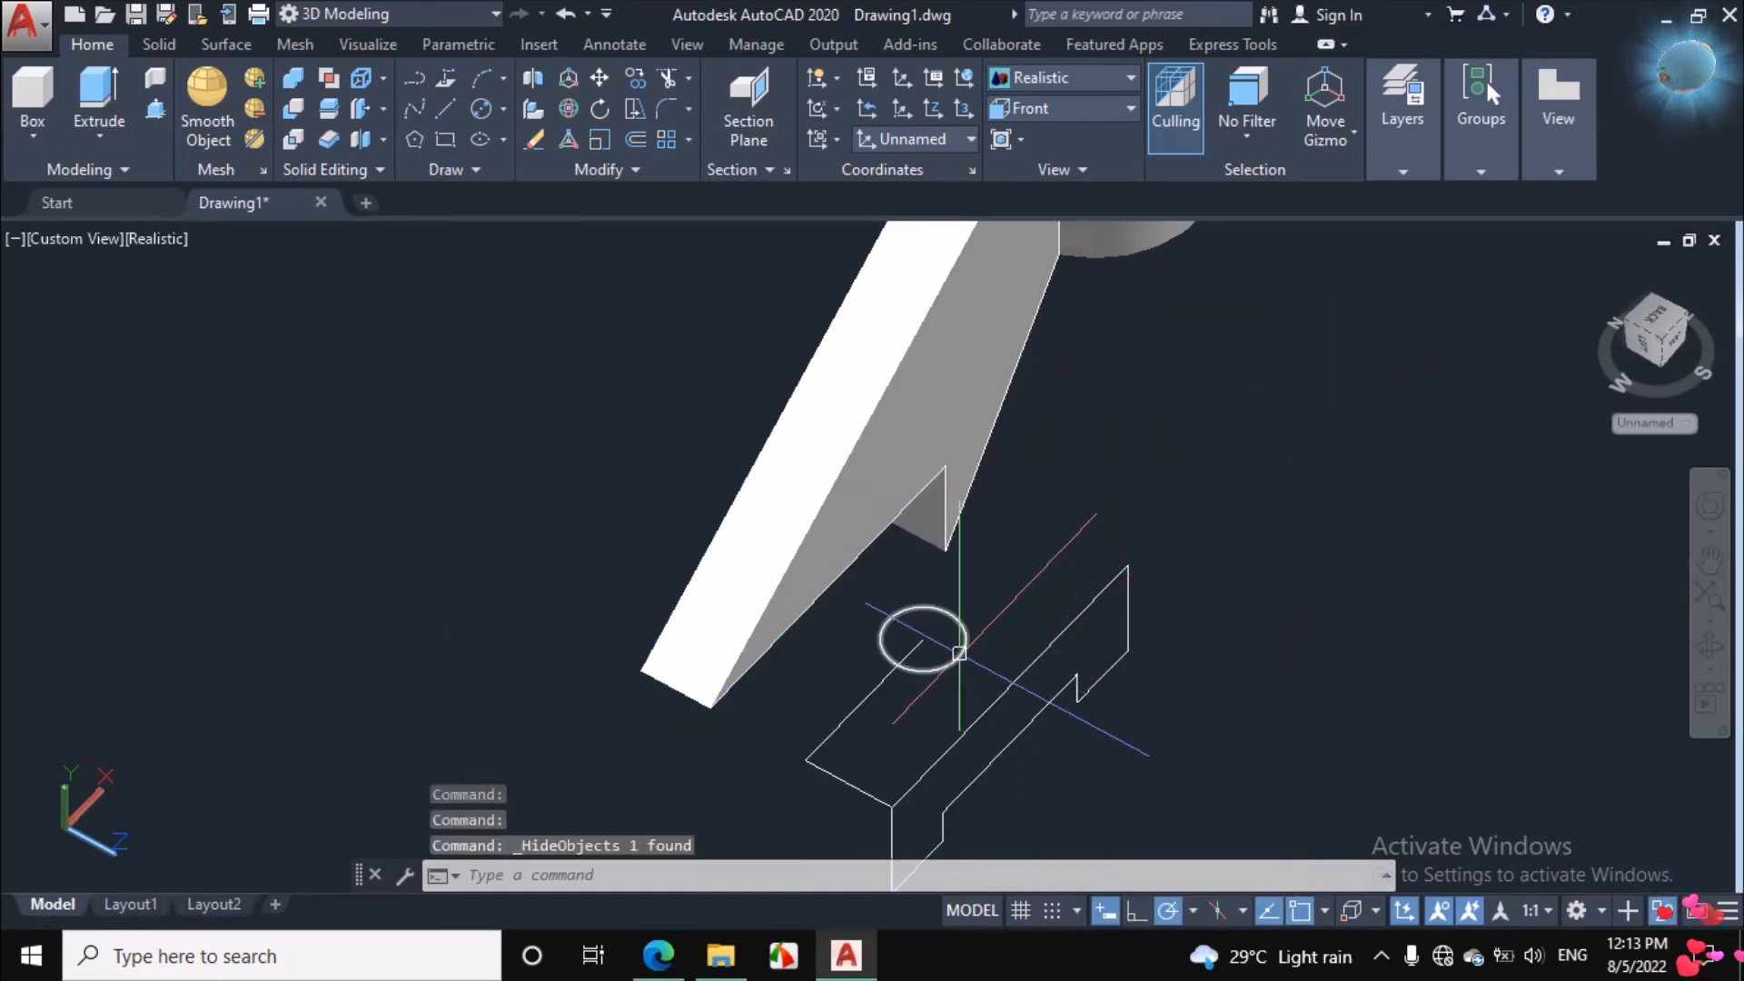
Step: Mirror the hole circle across the arm's centreline through the midpoints of its sloped face's end edges, keeping the source circle
click(922, 608)
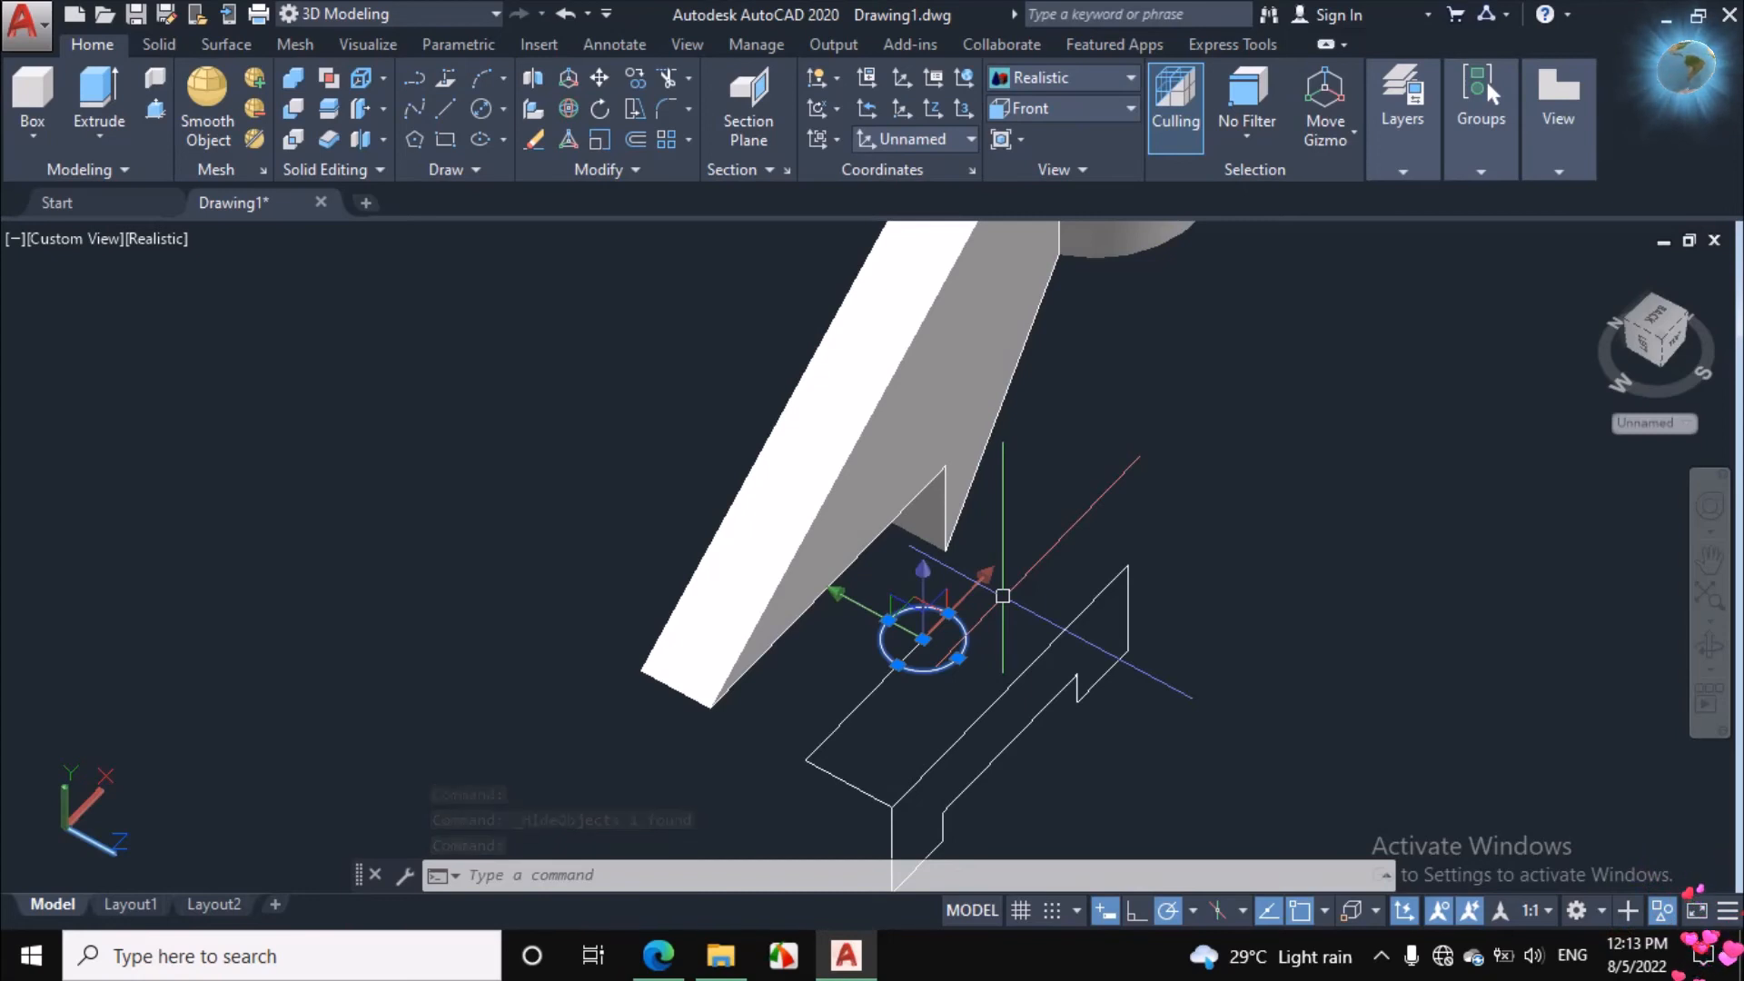
text(M)
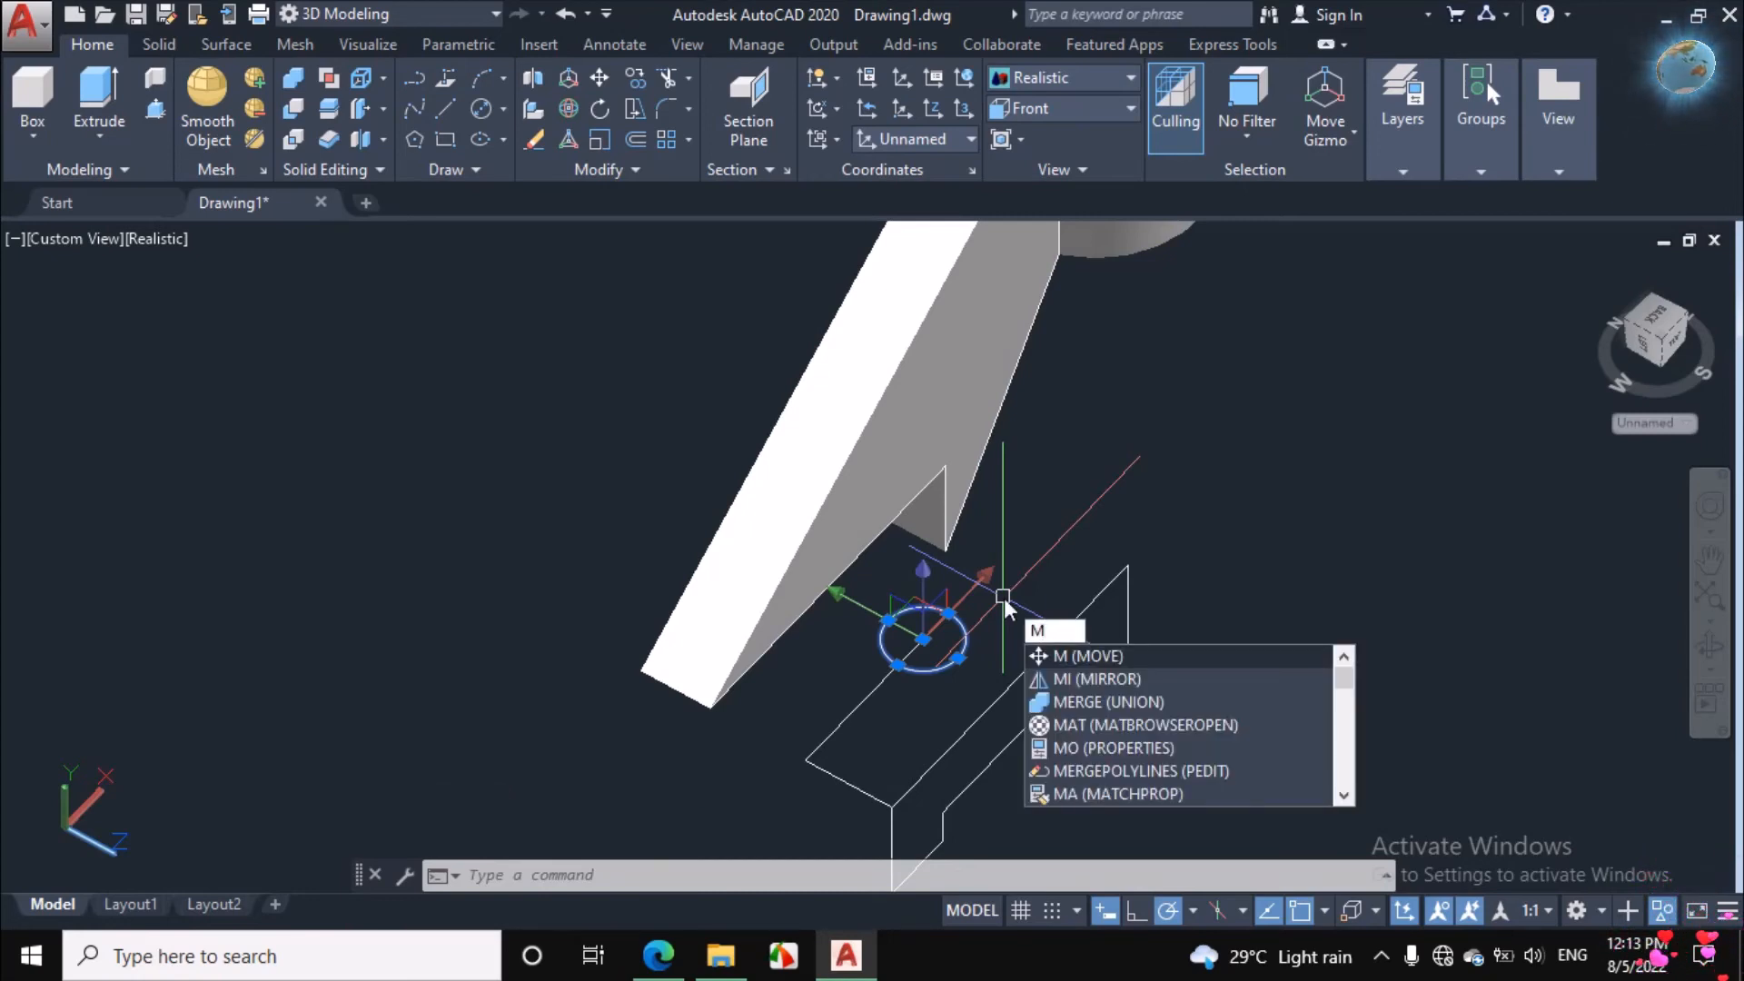
text(I)
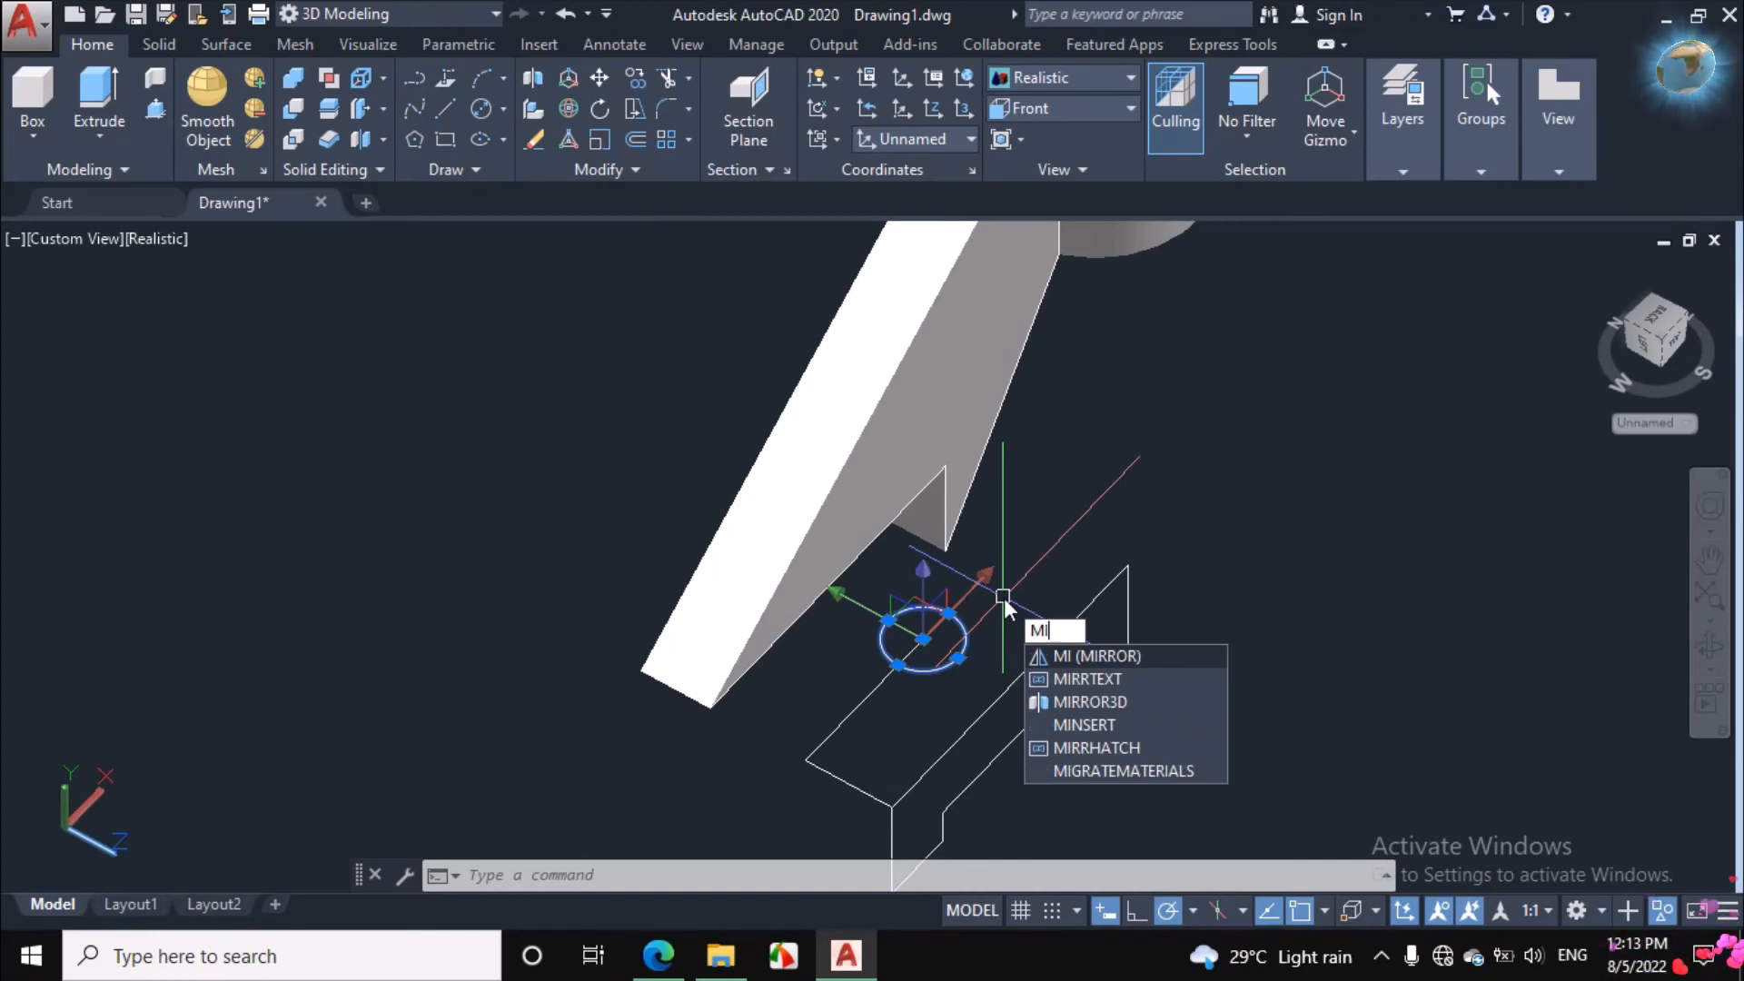
key(Return)
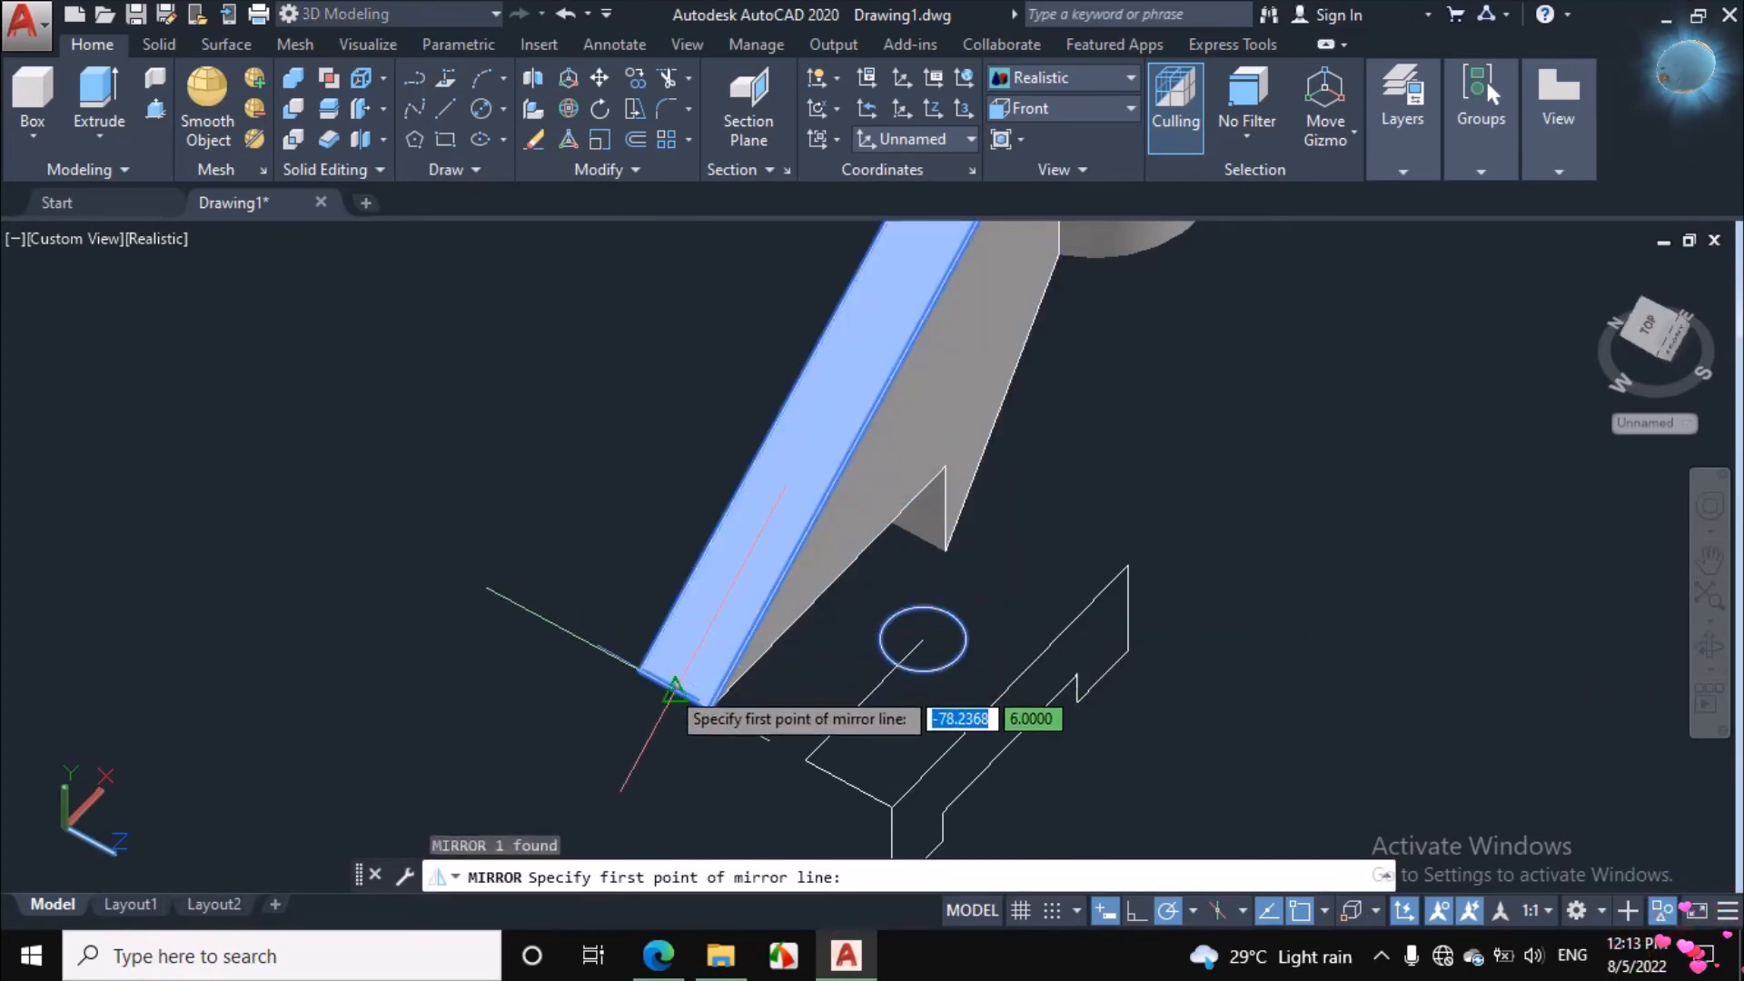
click(674, 690)
scroll(673, 691, down, 4)
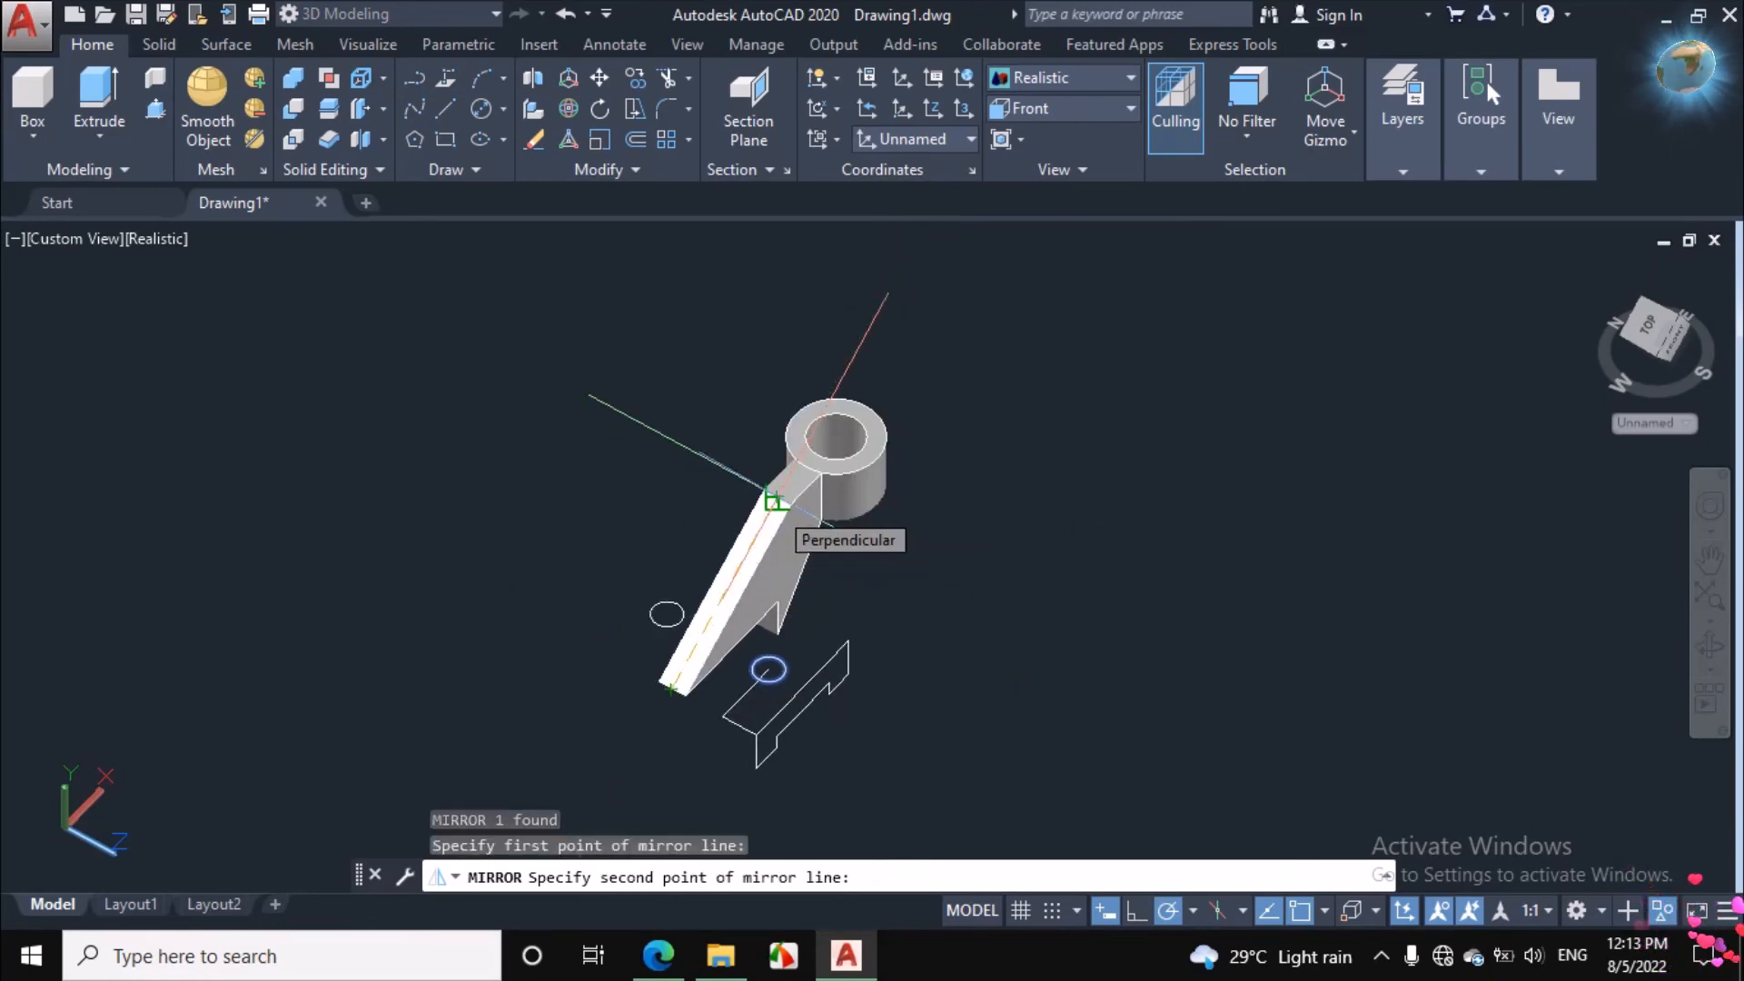
scroll(772, 501, up, 3)
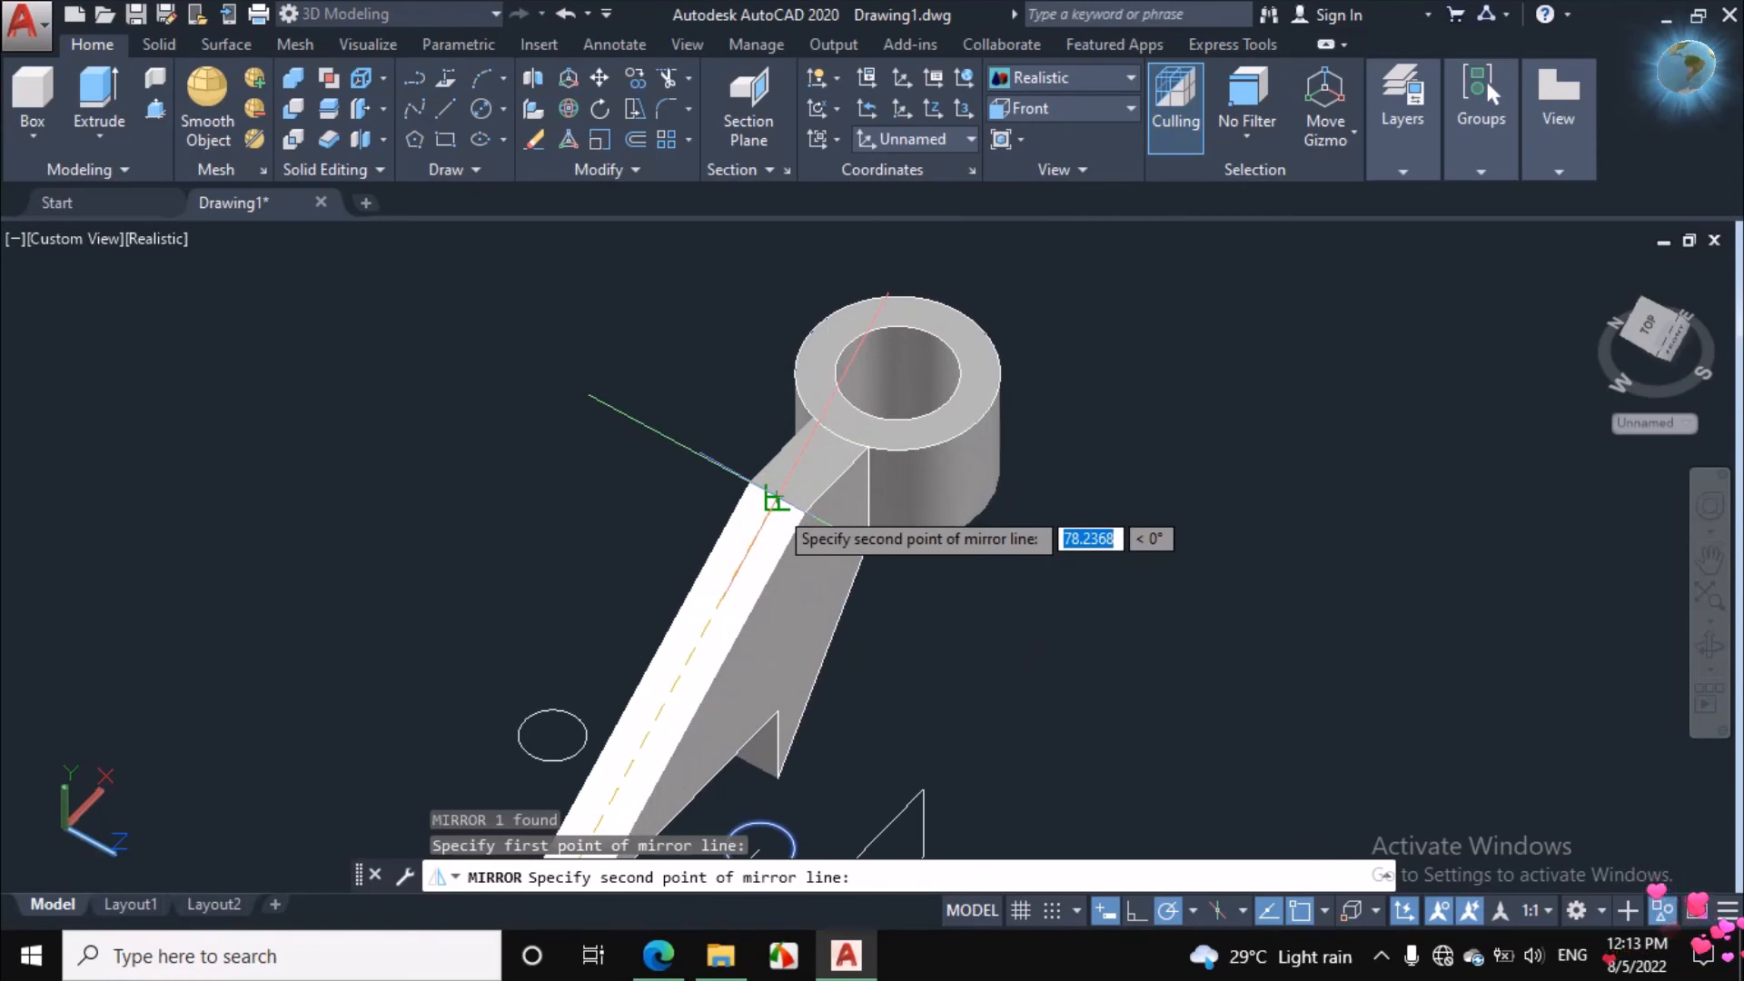
click(774, 503)
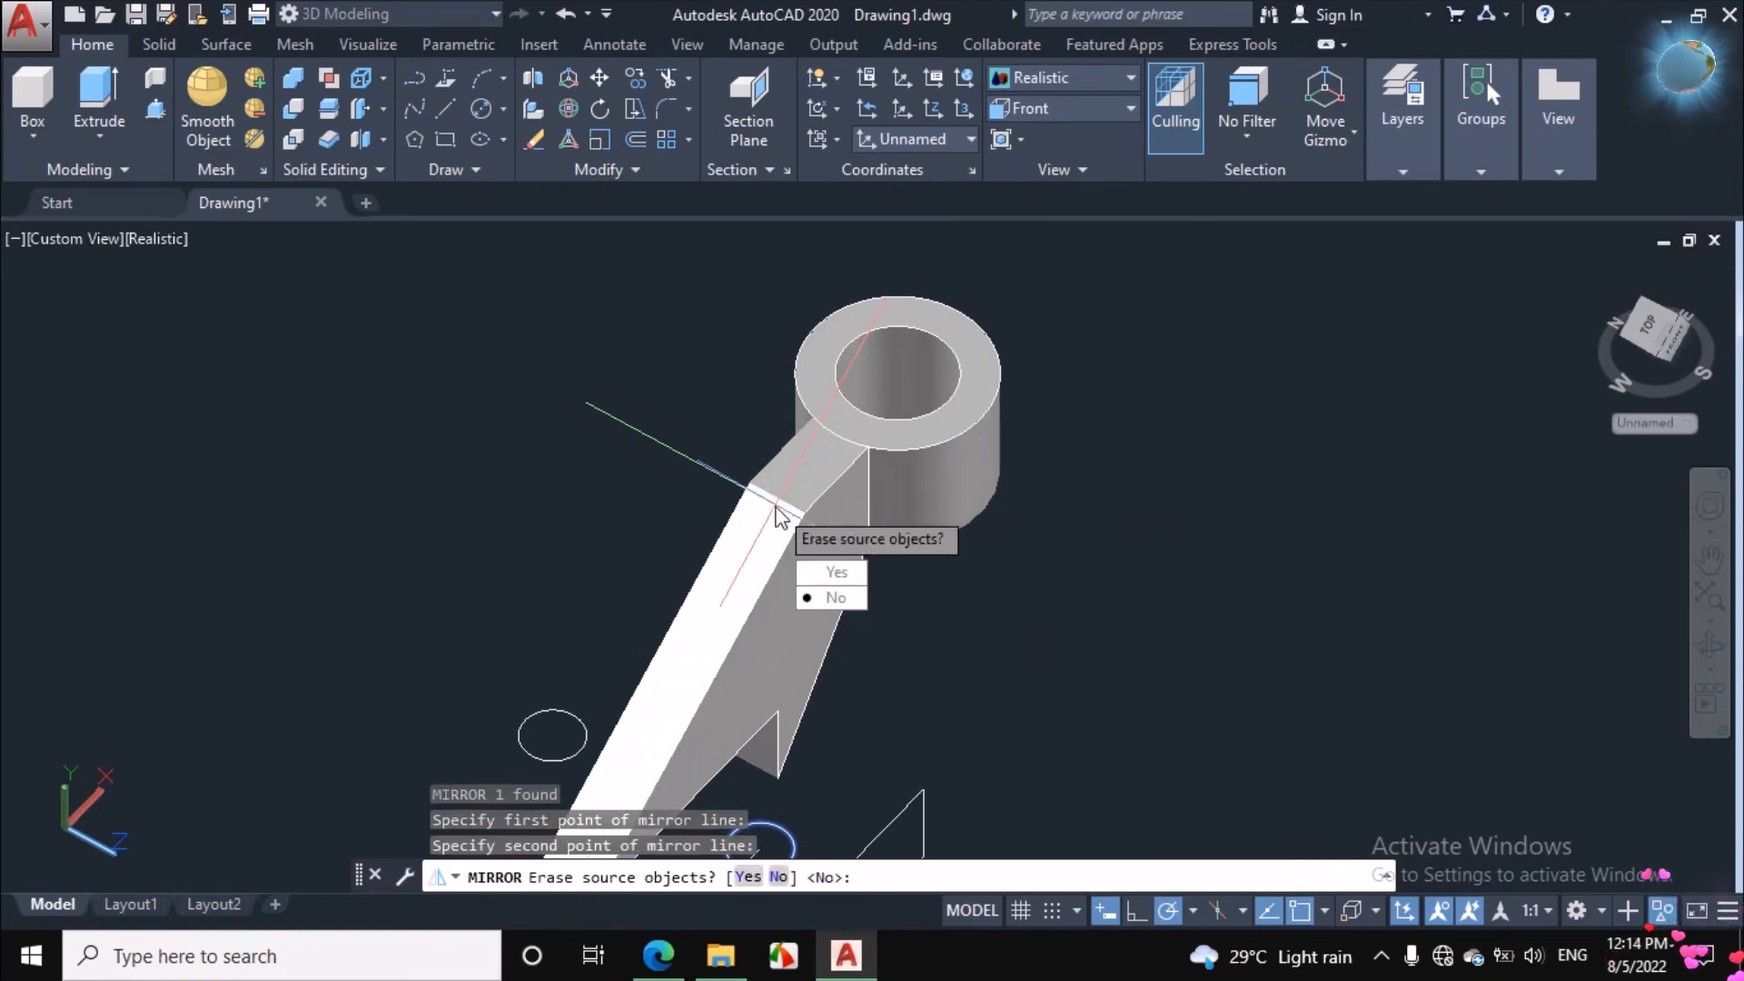
click(824, 598)
scroll(909, 509, down, 4)
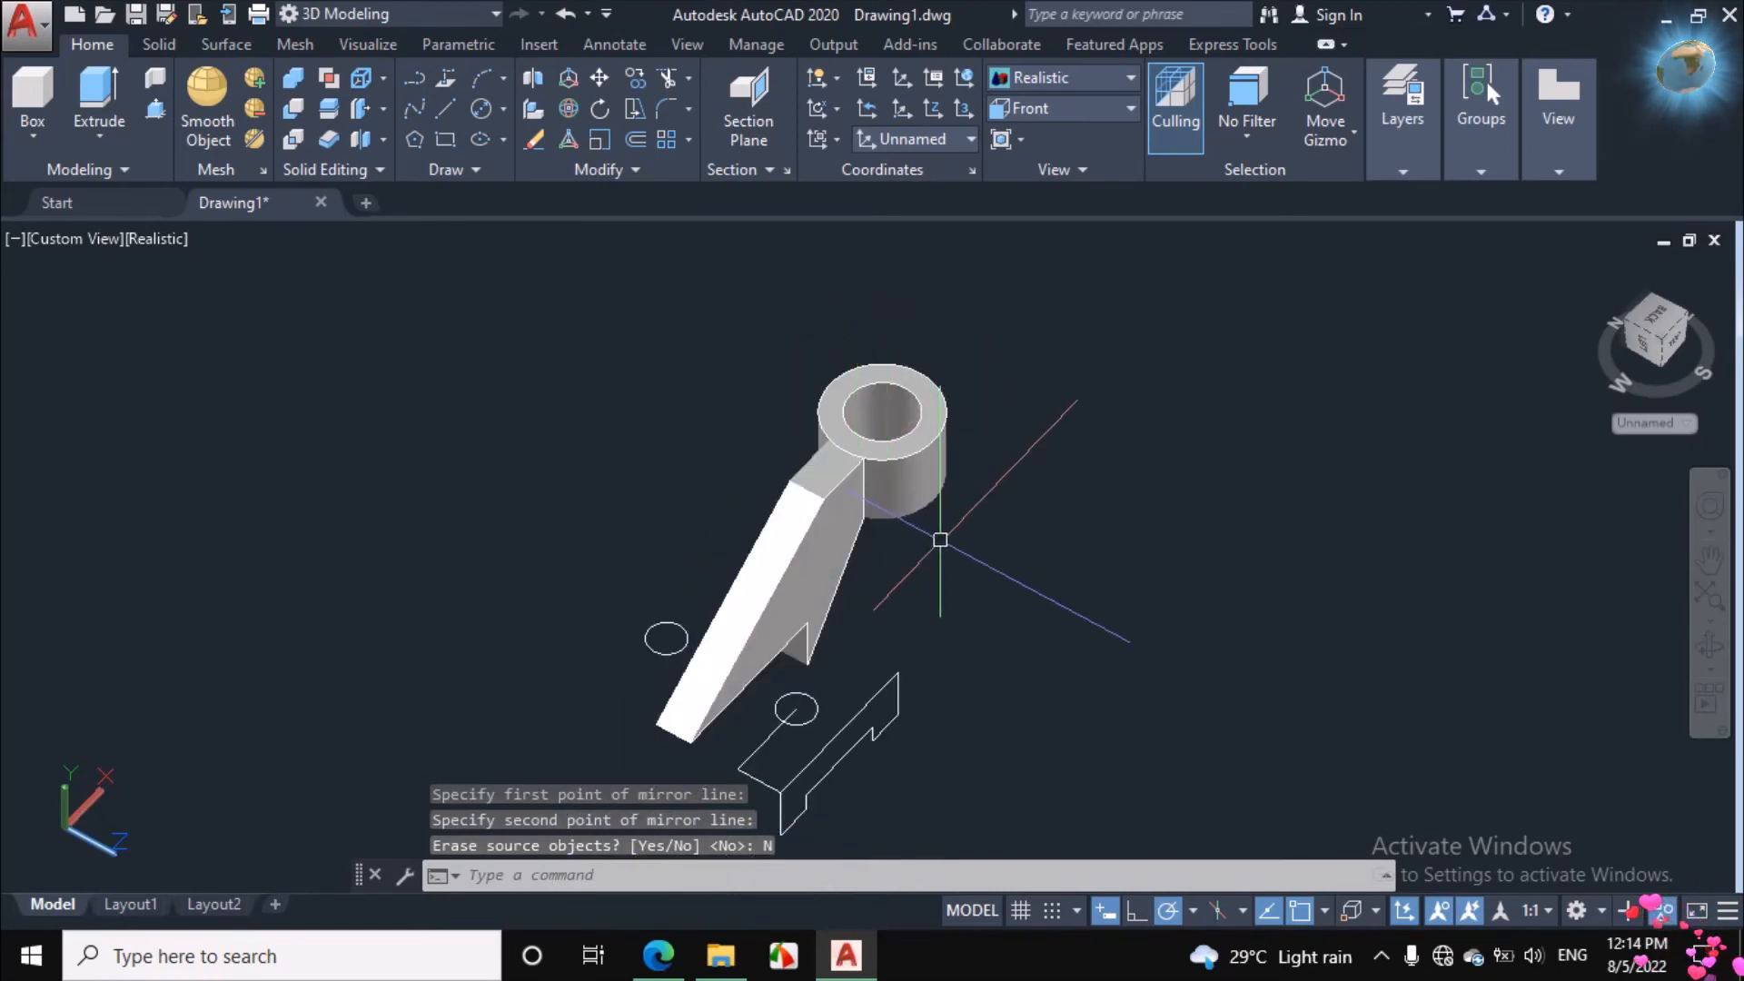
Step: End the object isolation to bring back the hidden base
right_click(951, 548)
mouse_move(1217, 195)
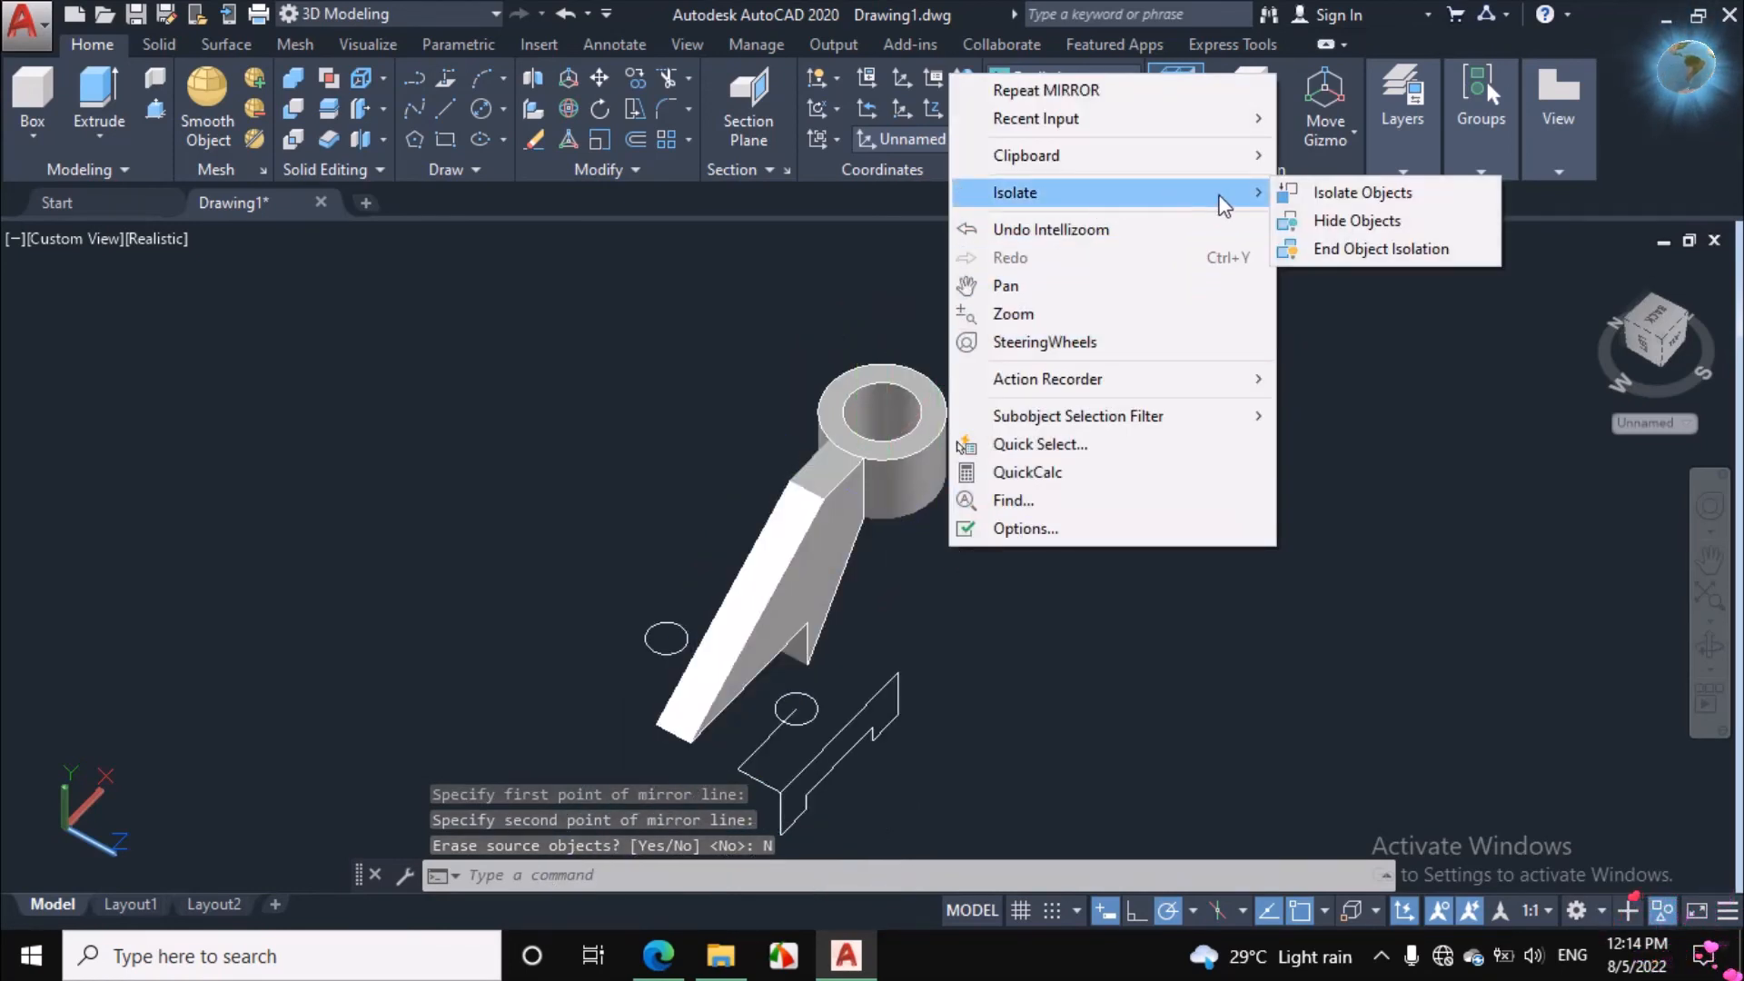
click(1327, 246)
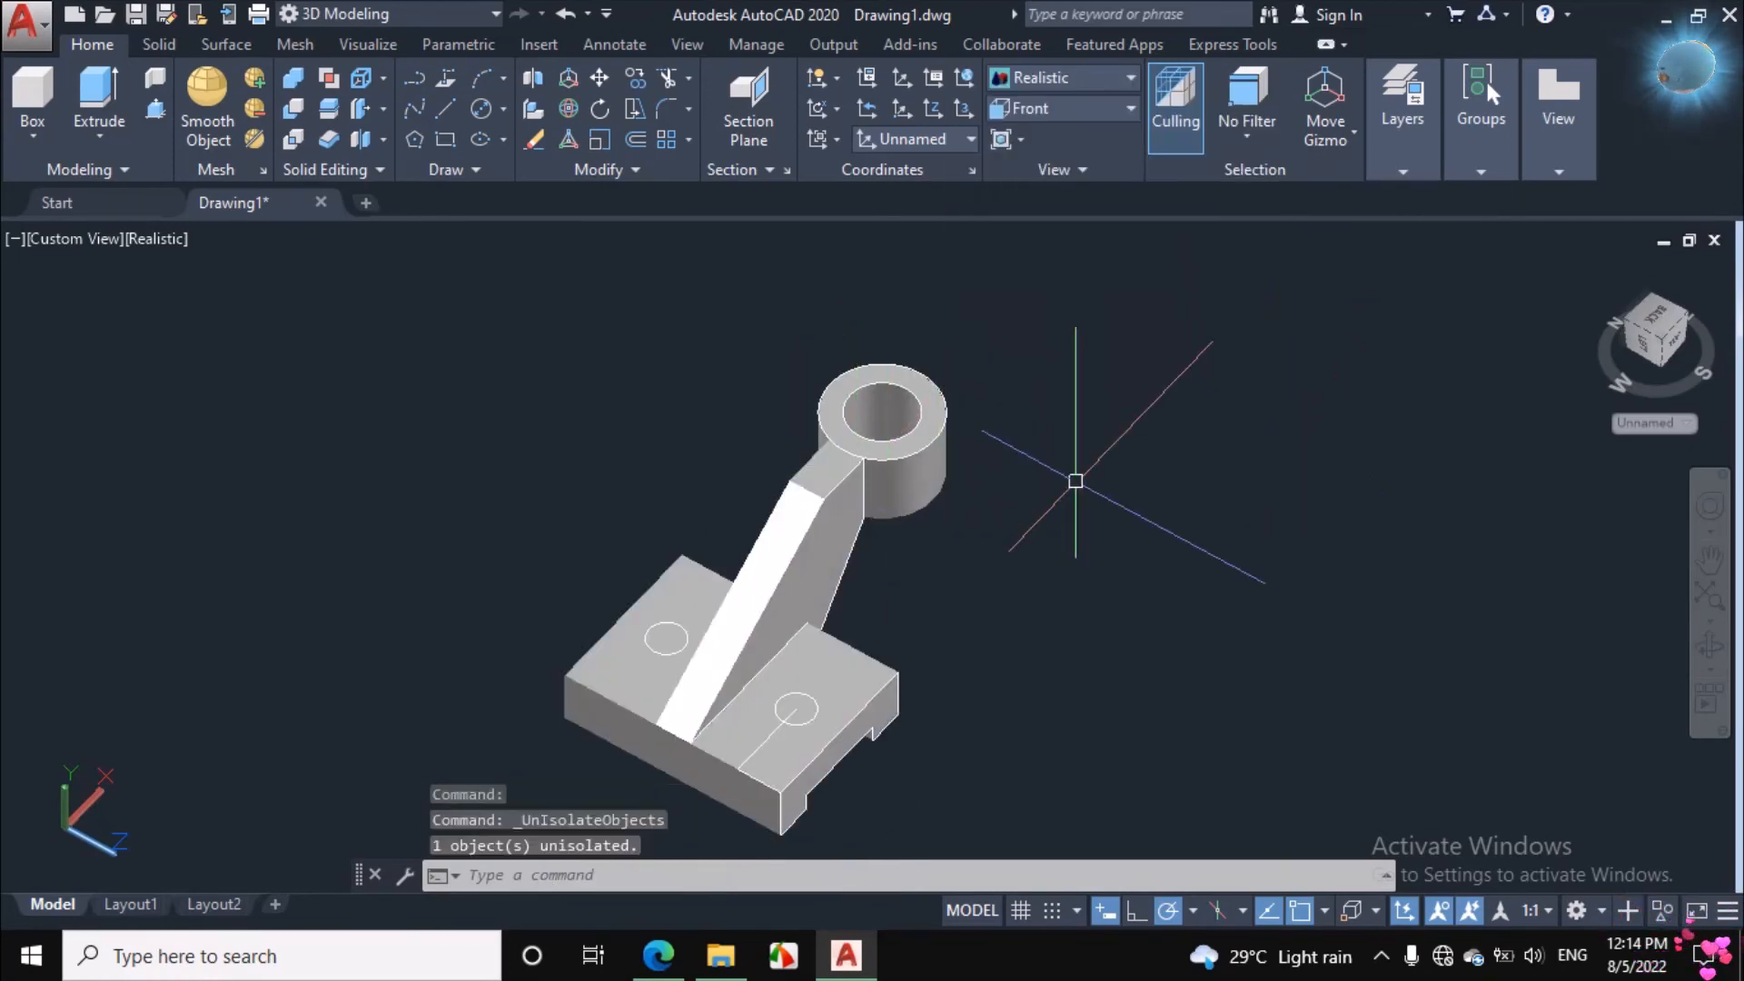
Step: Presspull both hole circles down through the base to cut the two through holes
scroll(652, 637, down, 2)
scroll(727, 675, up, 5)
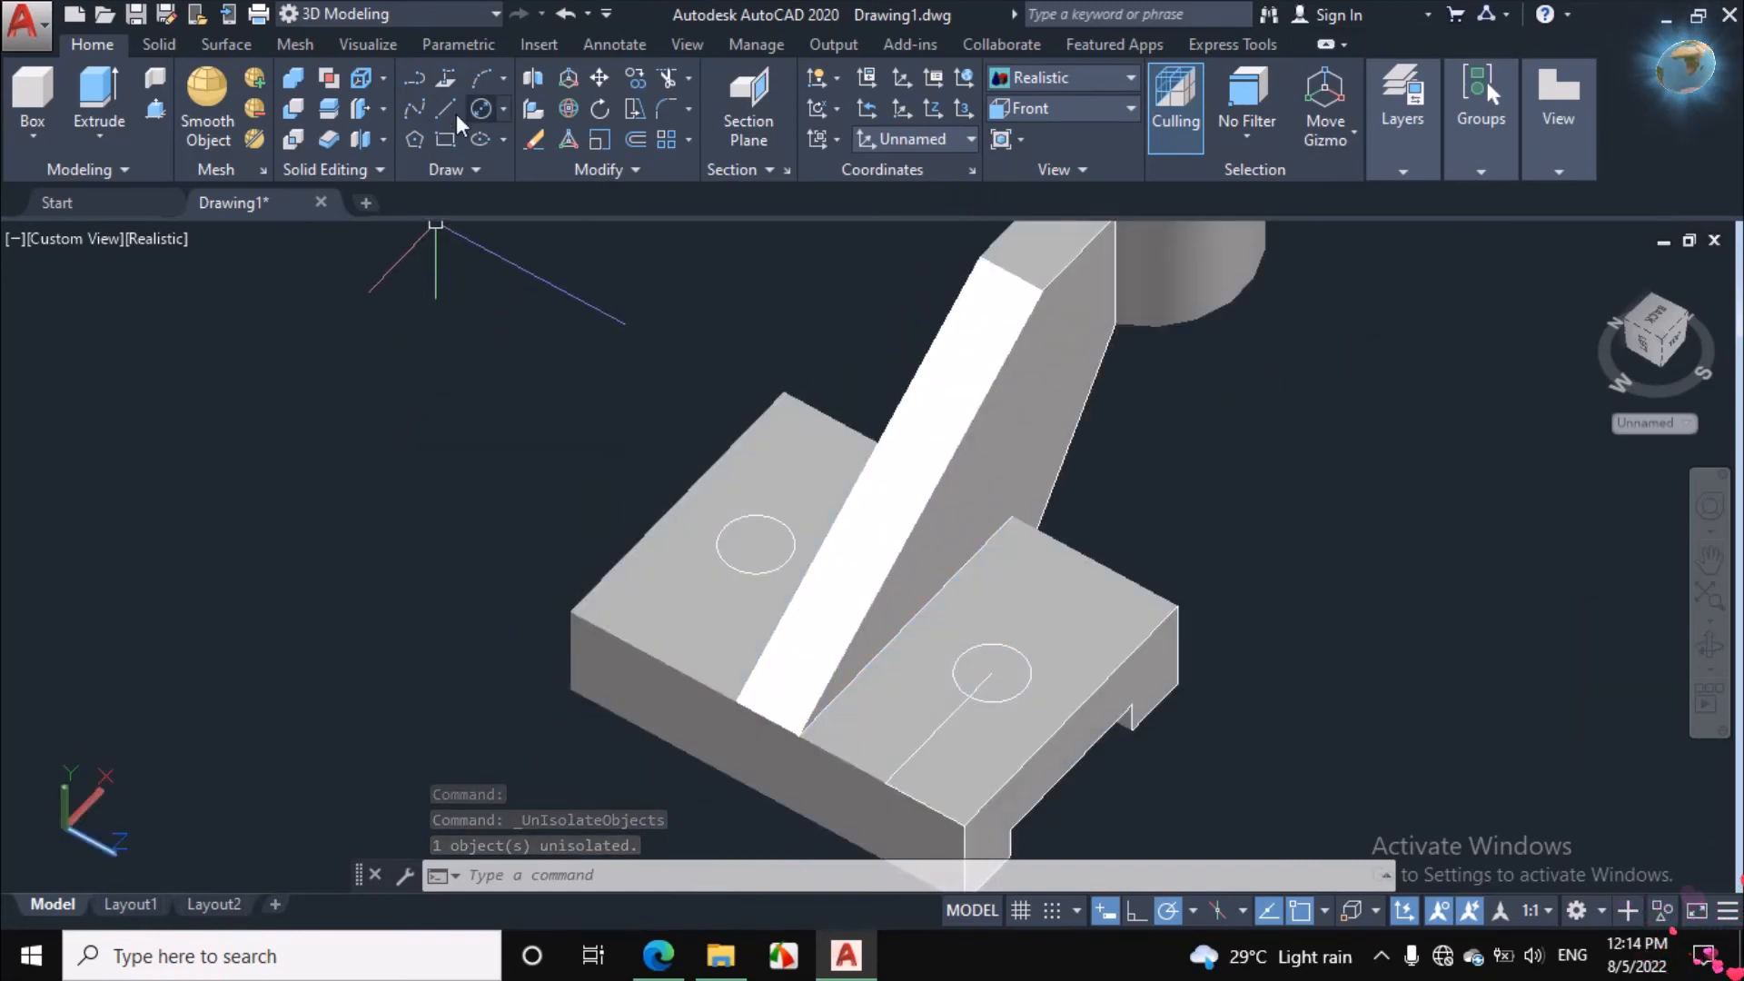
click(158, 109)
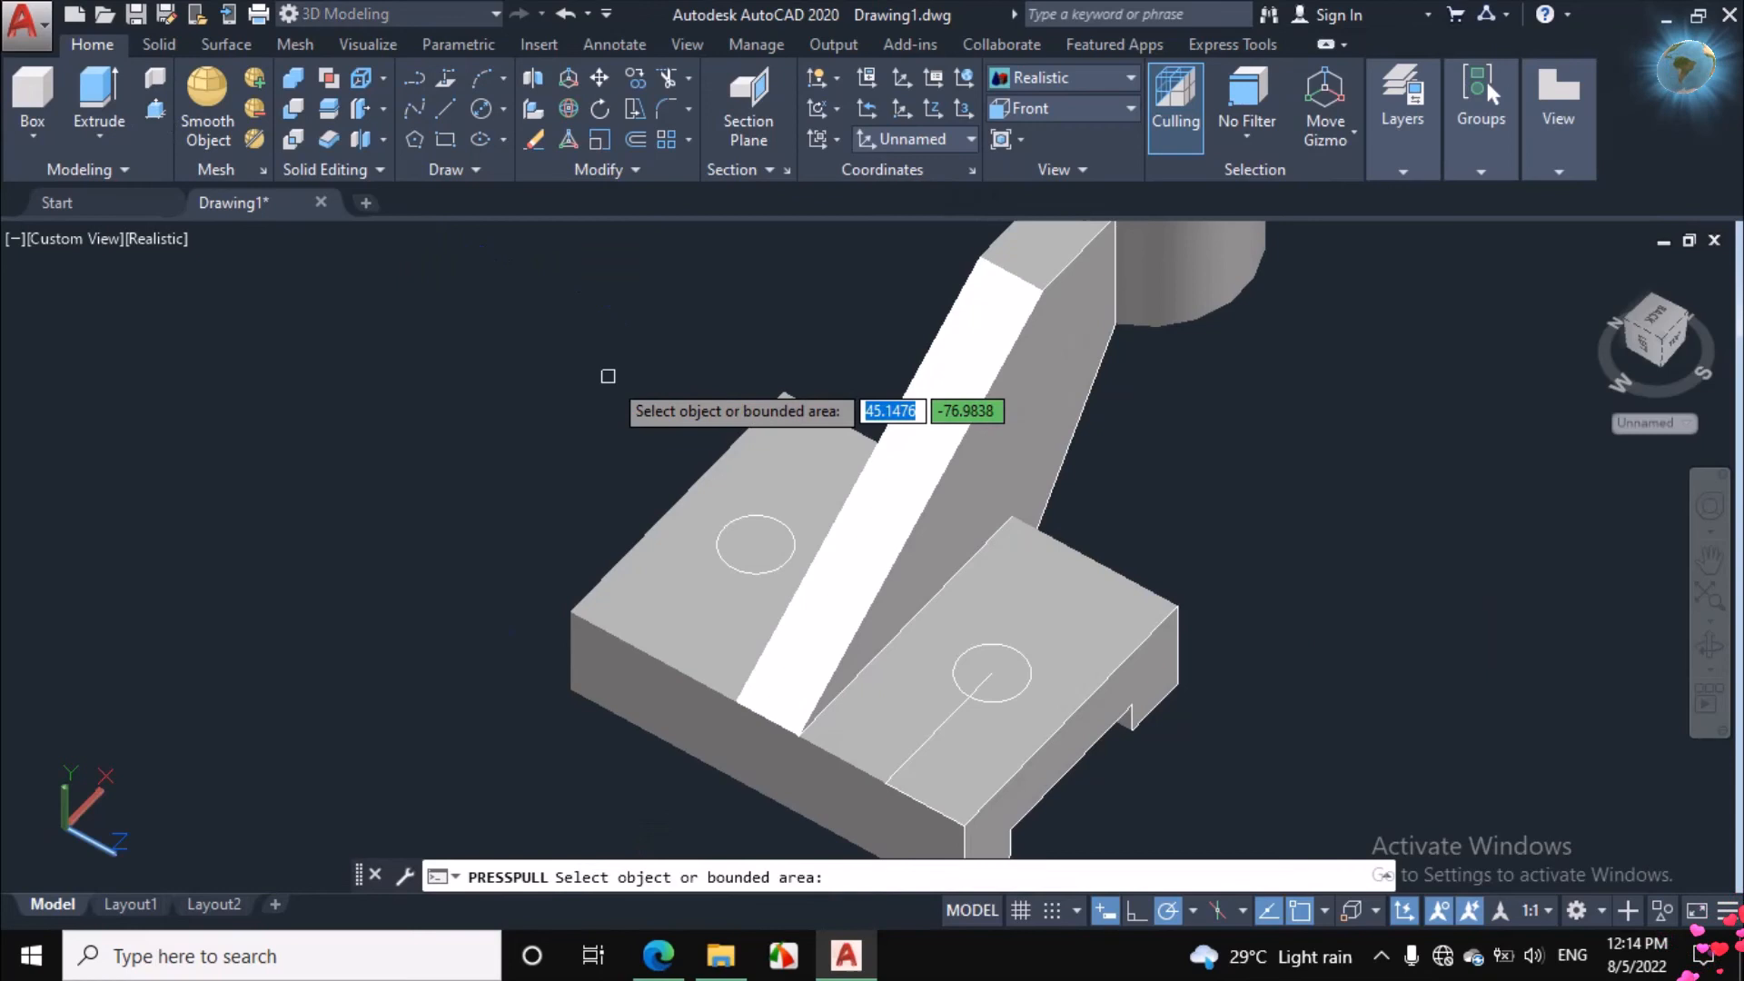
click(747, 548)
click(690, 627)
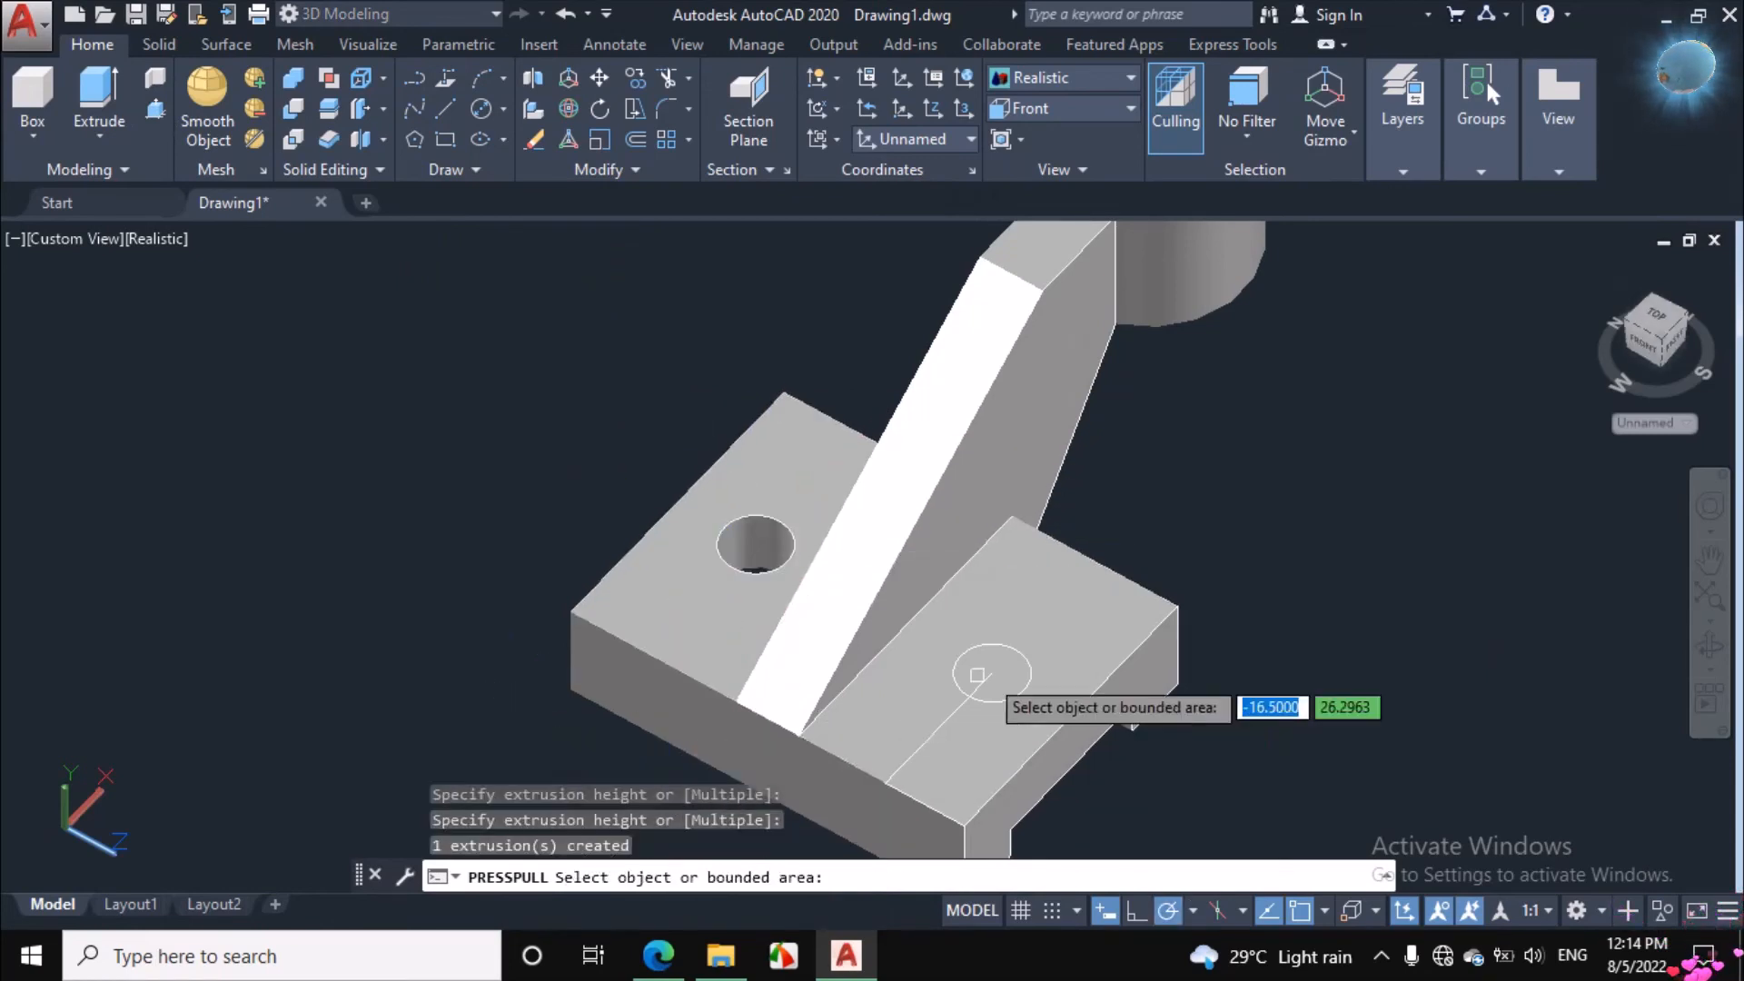
click(1020, 668)
click(1082, 805)
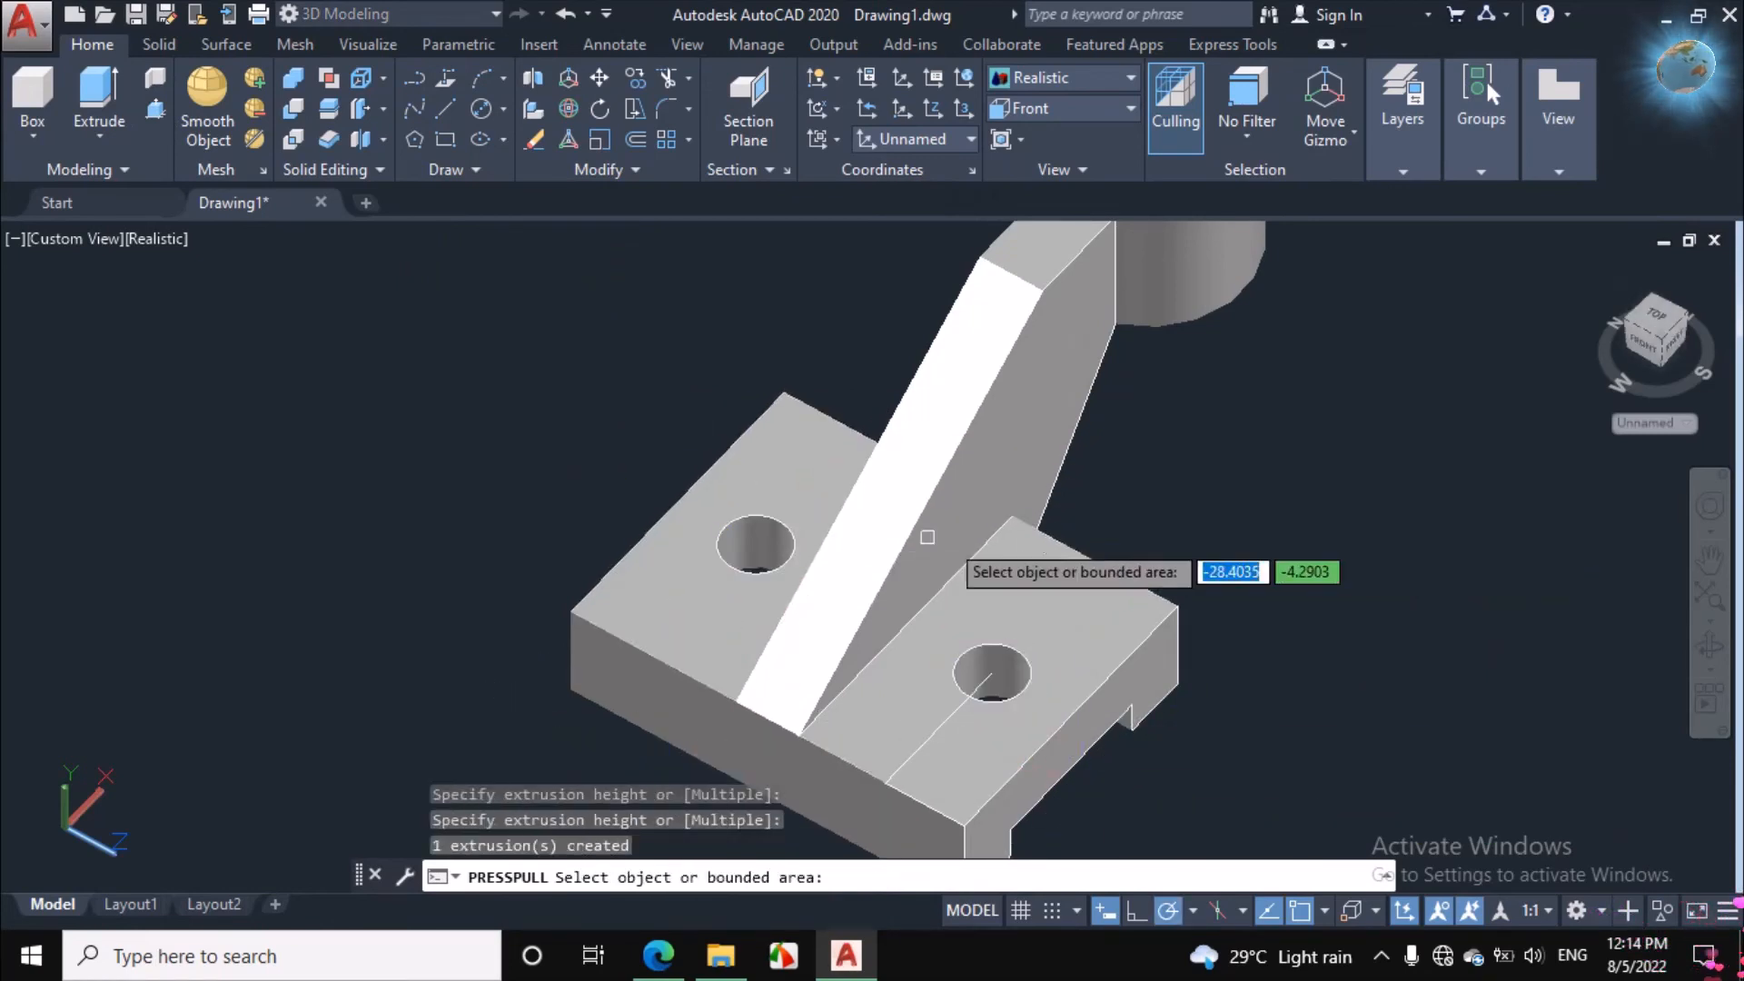
scroll(919, 511, down, 4)
key(Return)
Step: Union the base, the sloped arm and the ring cylinder into one solid
scroll(950, 564, up, 4)
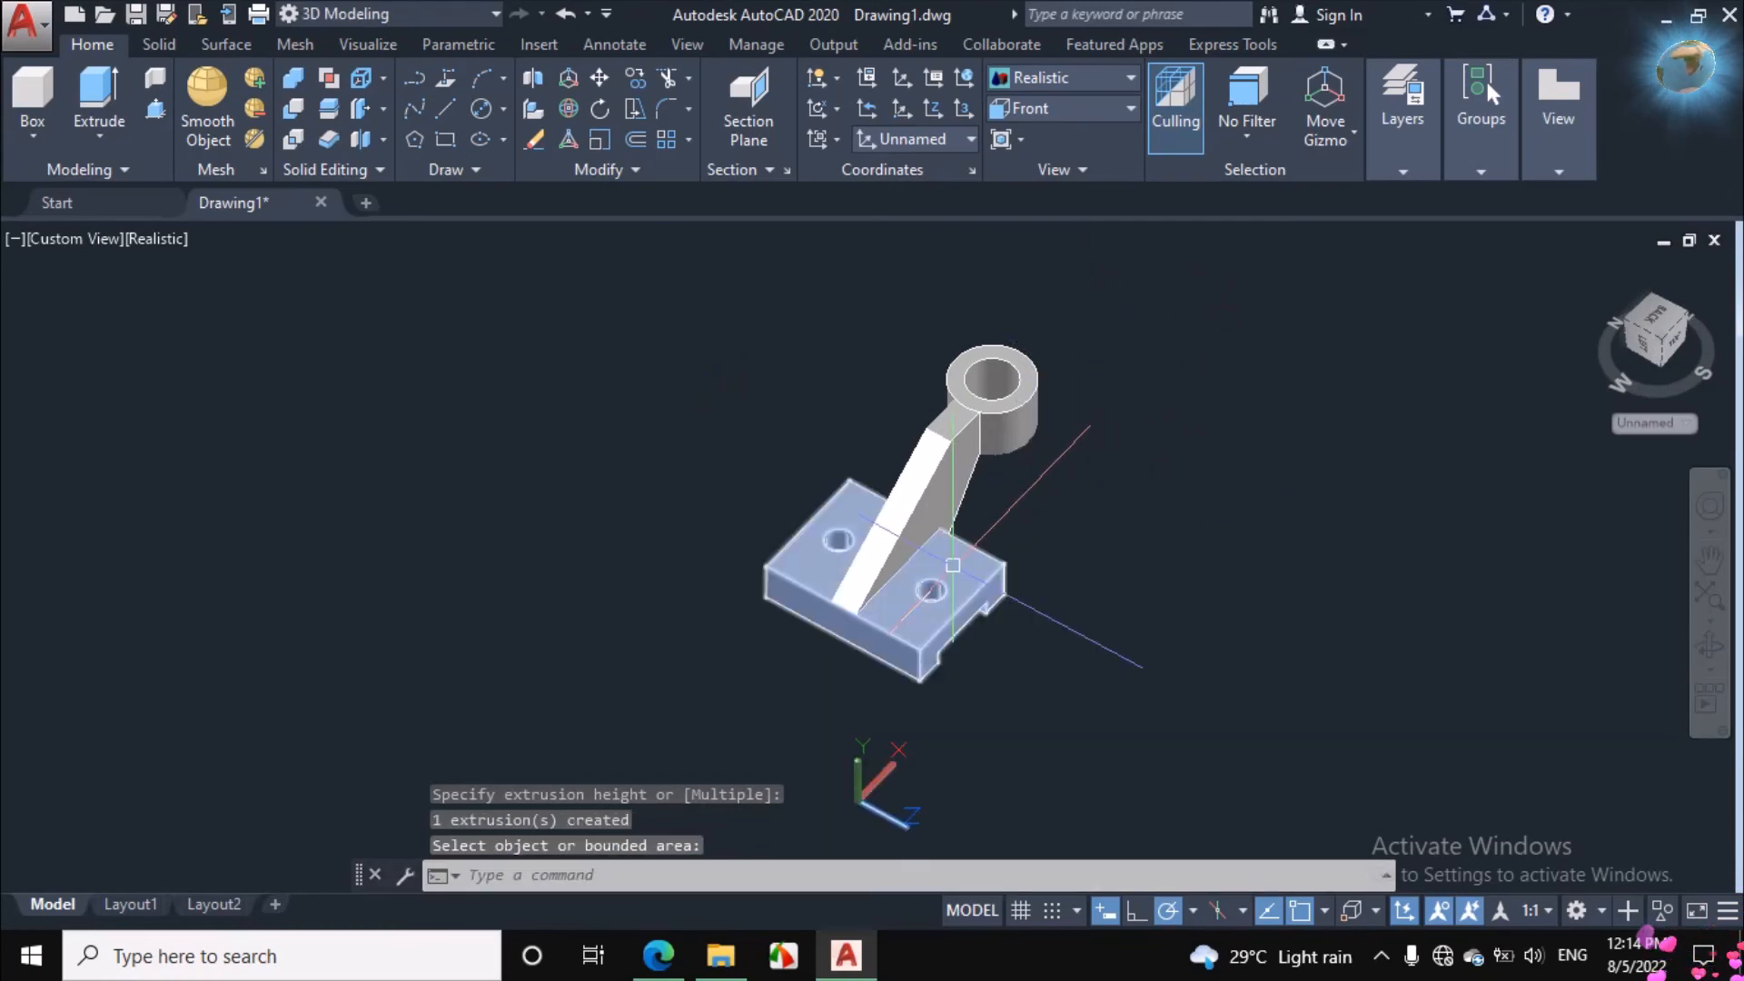
scroll(951, 565, down, 3)
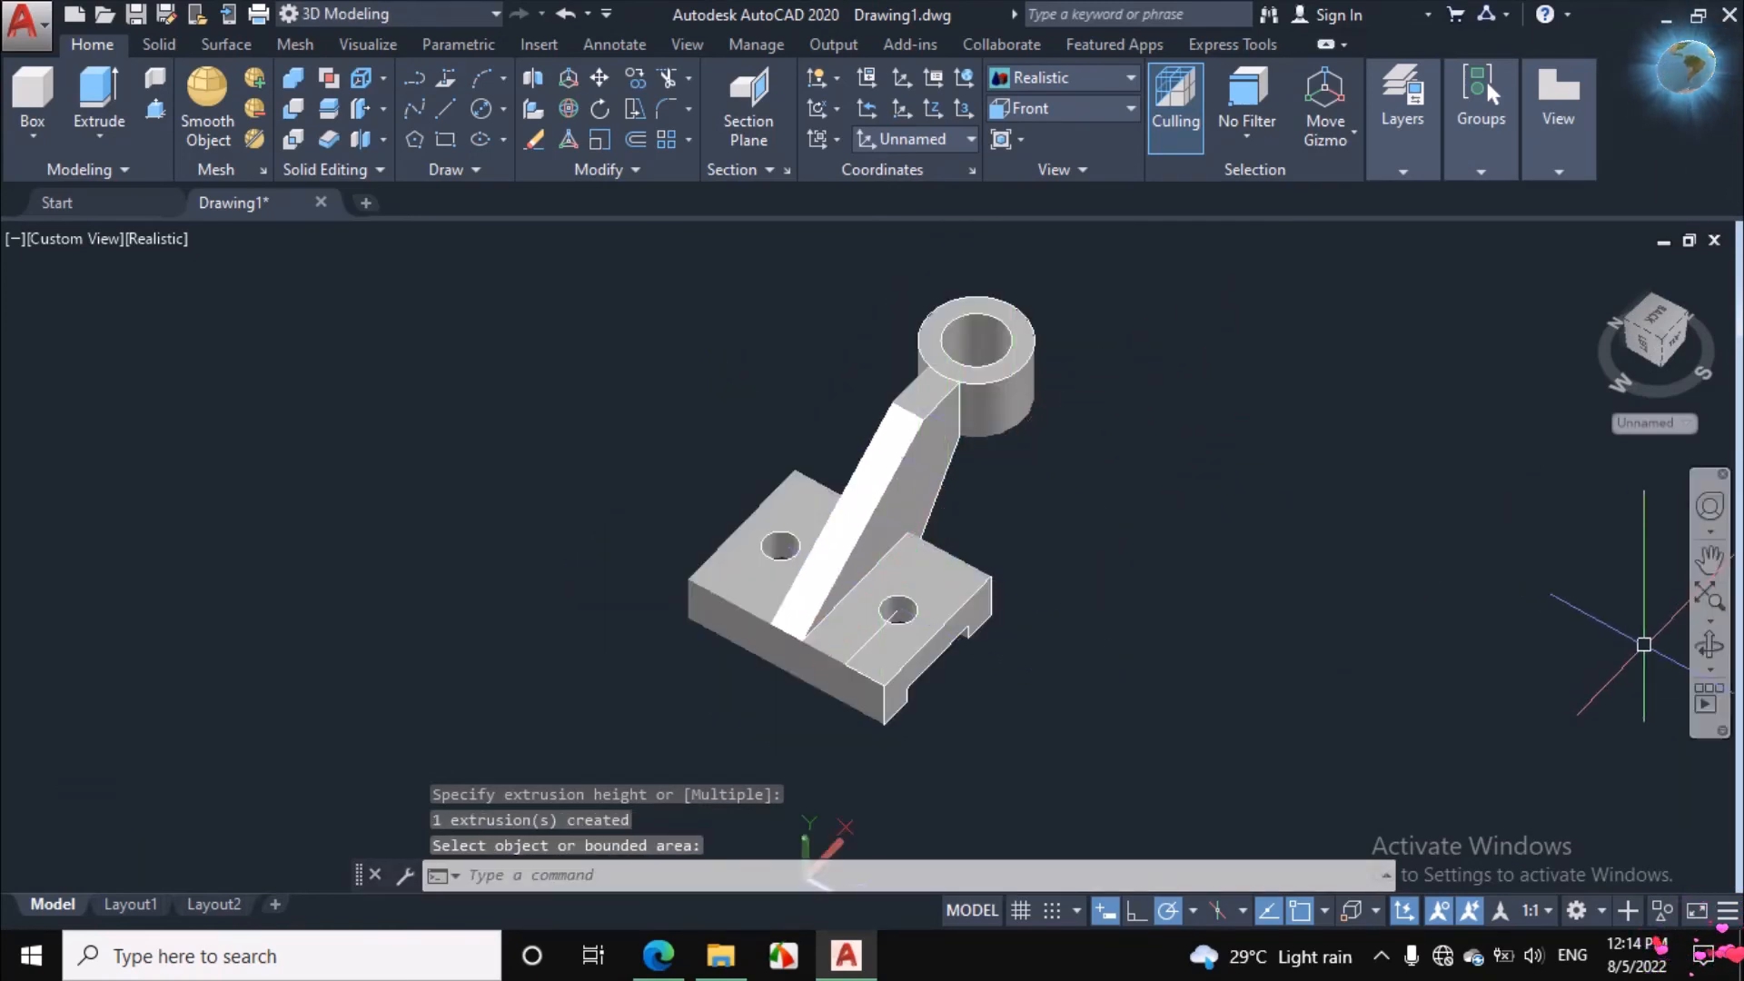
click(1706, 654)
drag(1147, 584, 1059, 582)
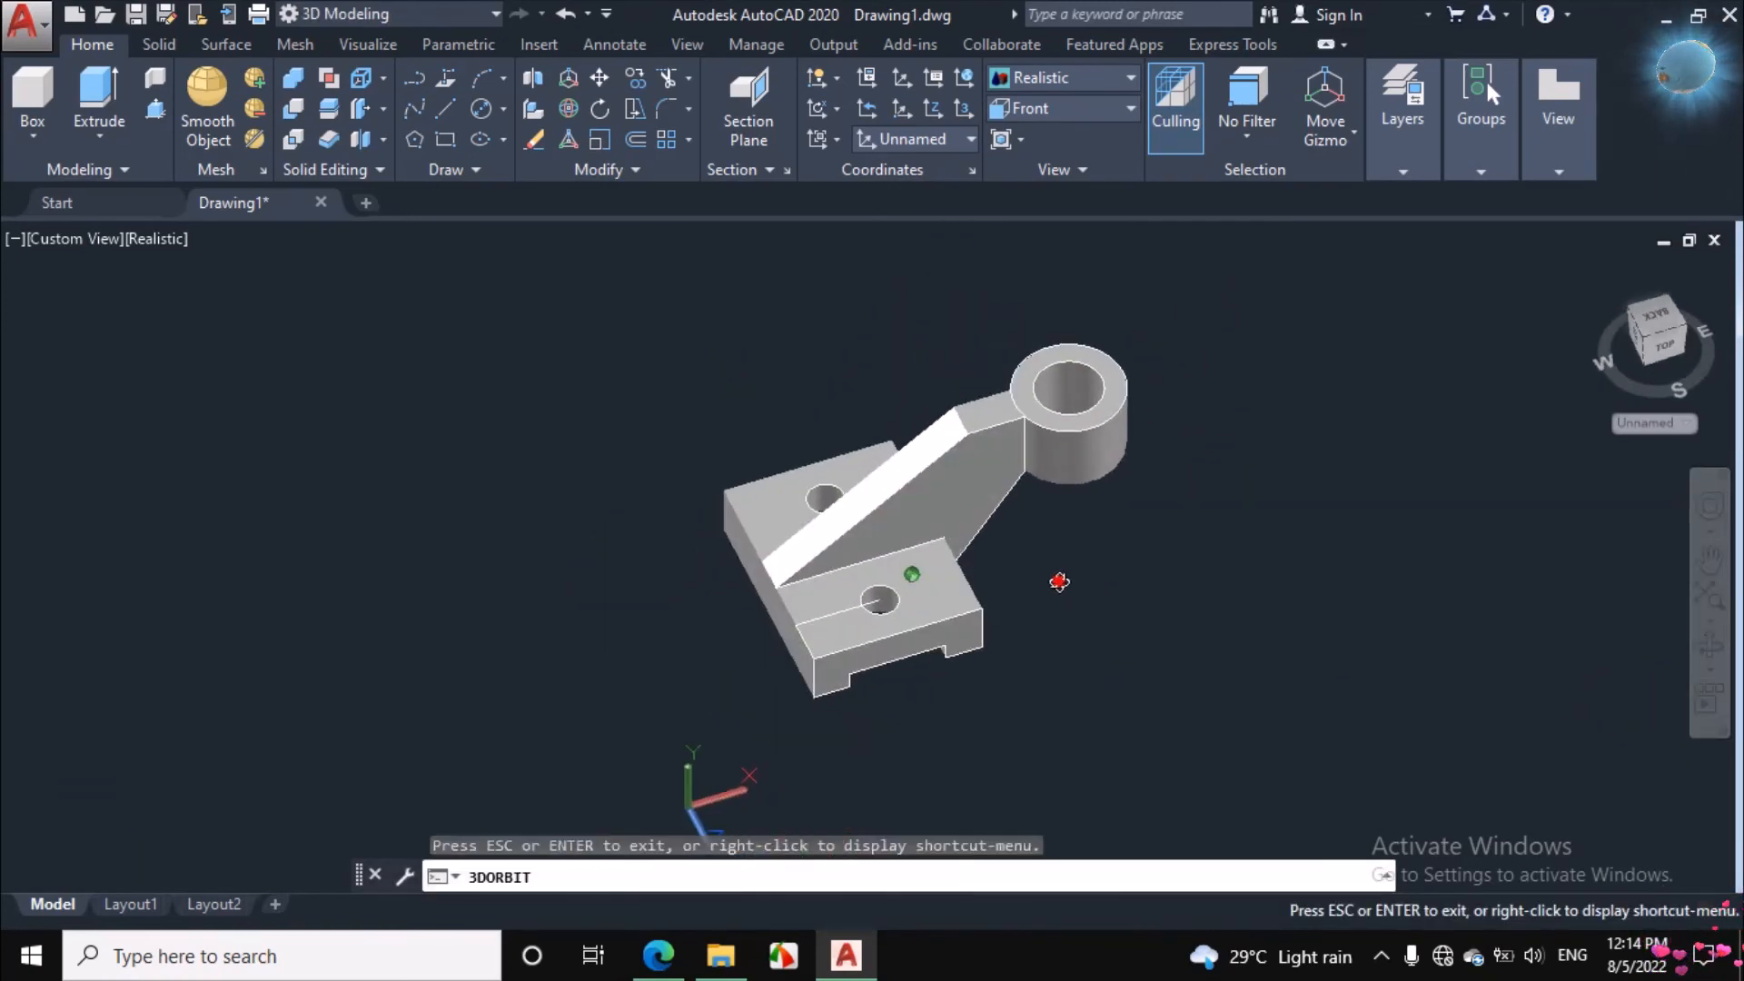
right_click(1217, 320)
click(1247, 336)
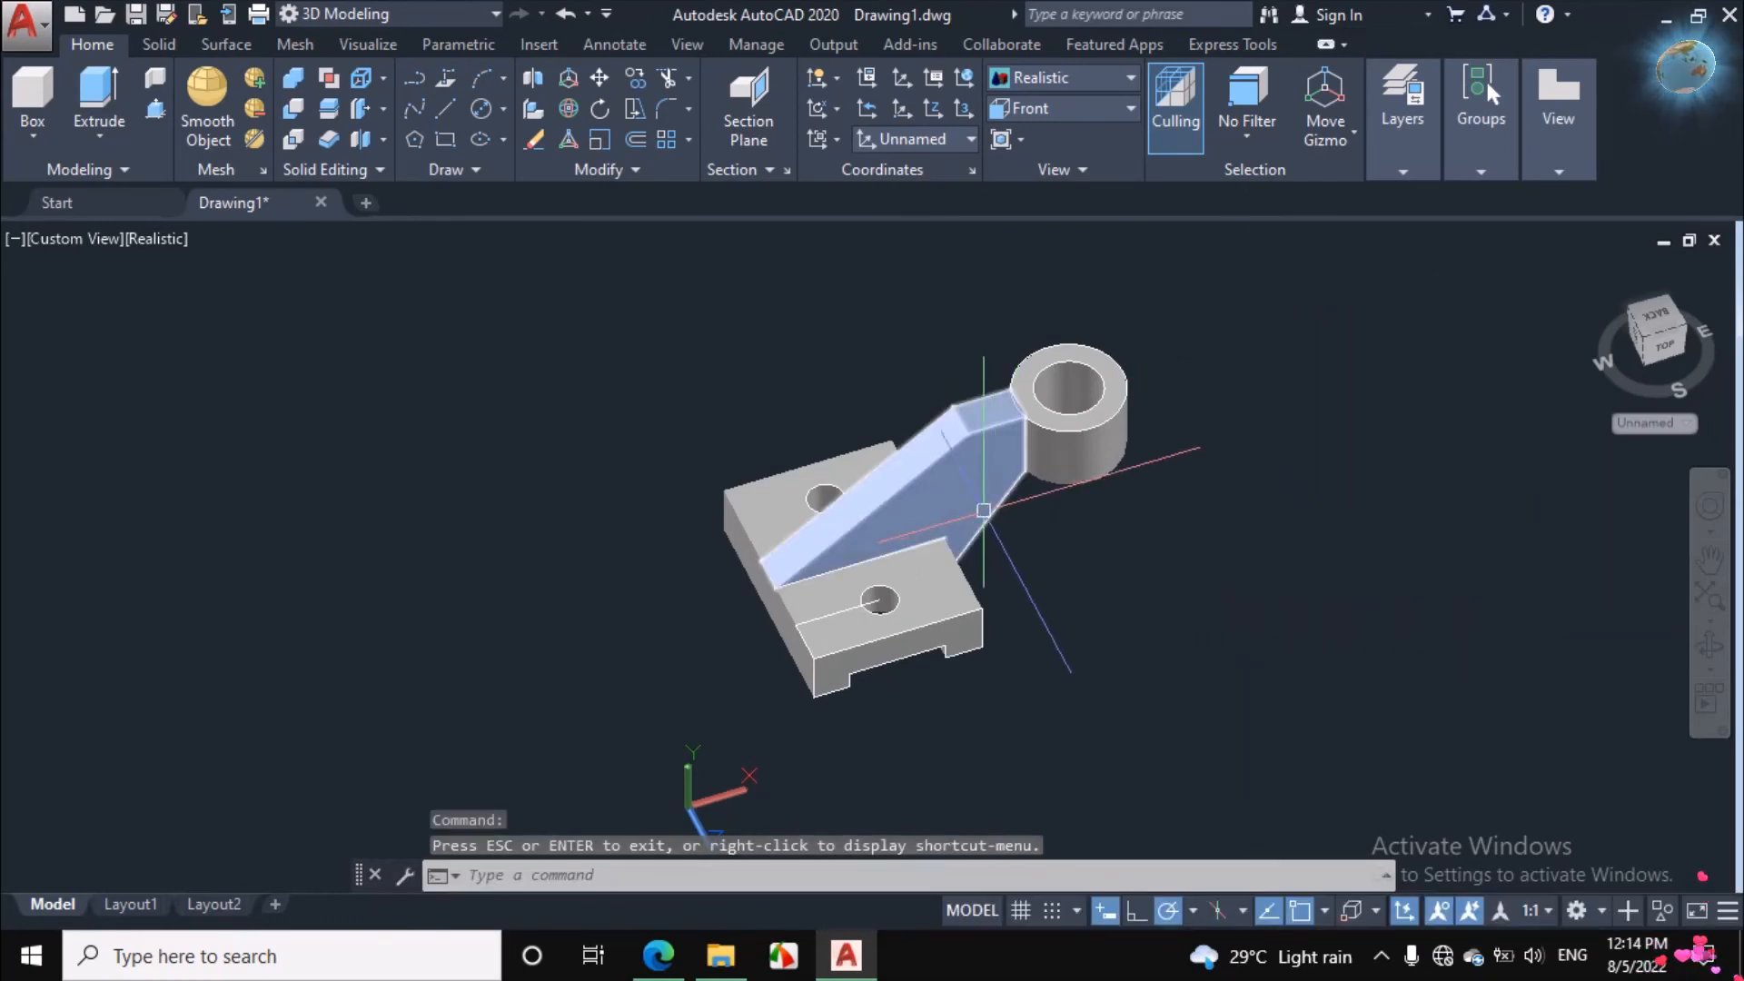
click(292, 80)
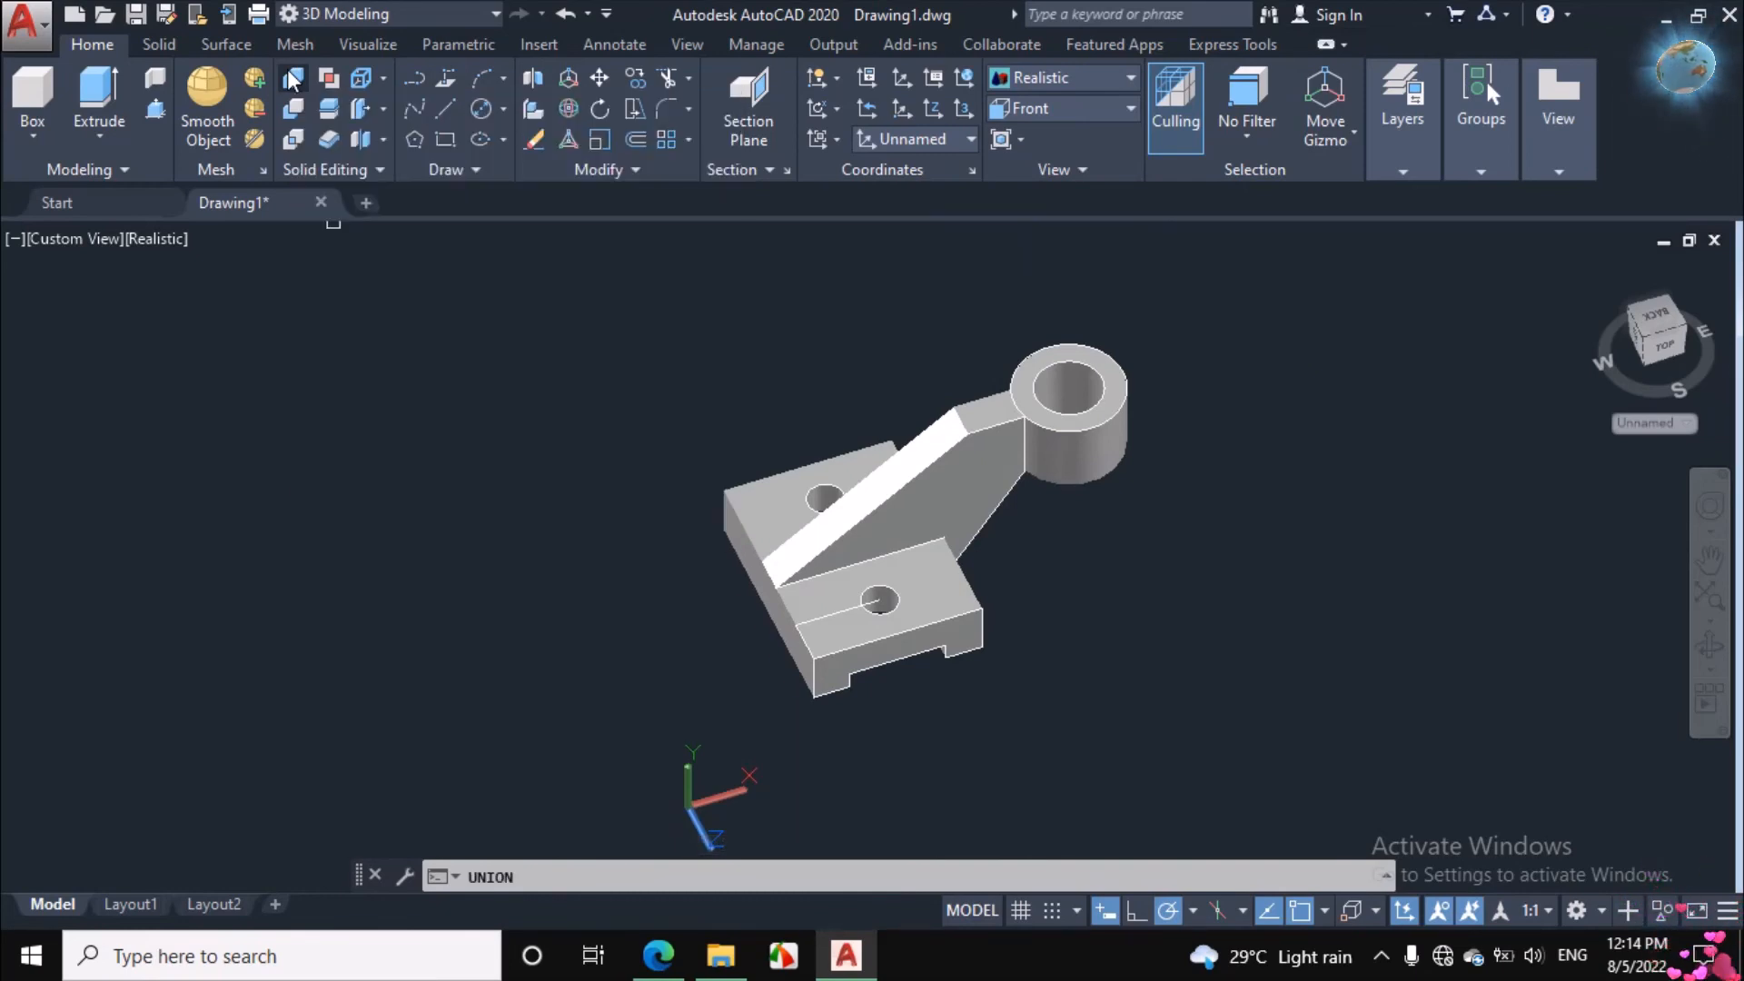
click(1109, 405)
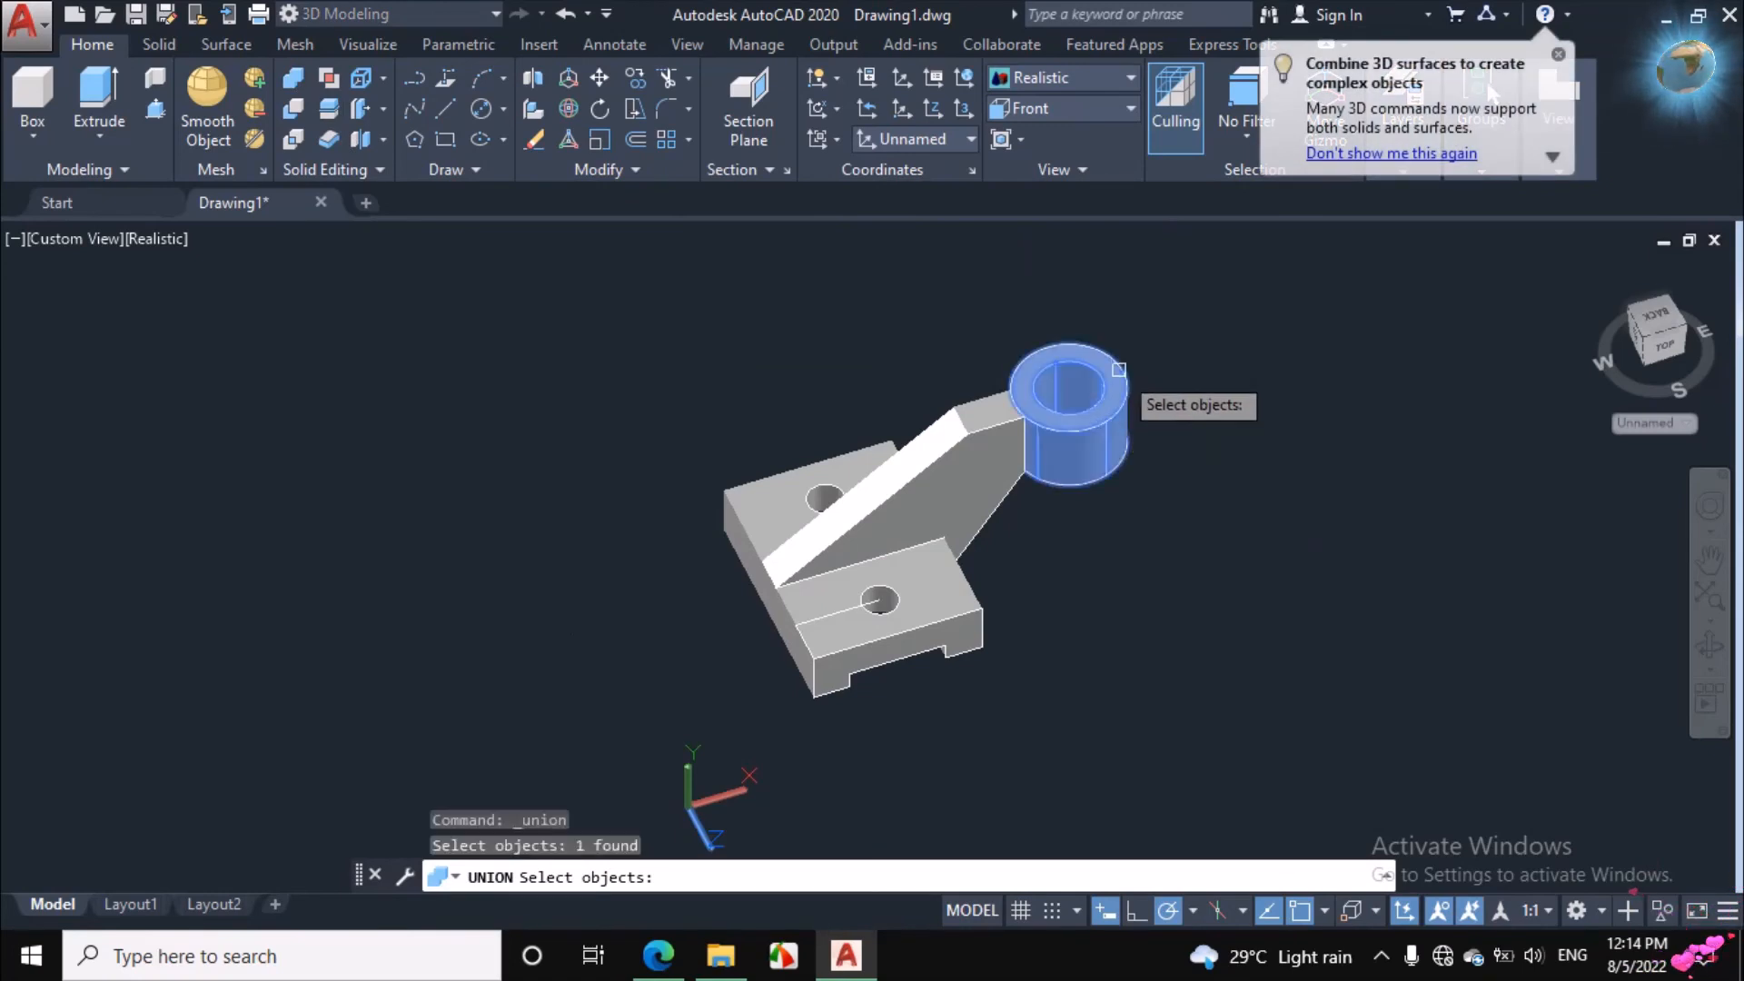
click(1153, 320)
click(673, 696)
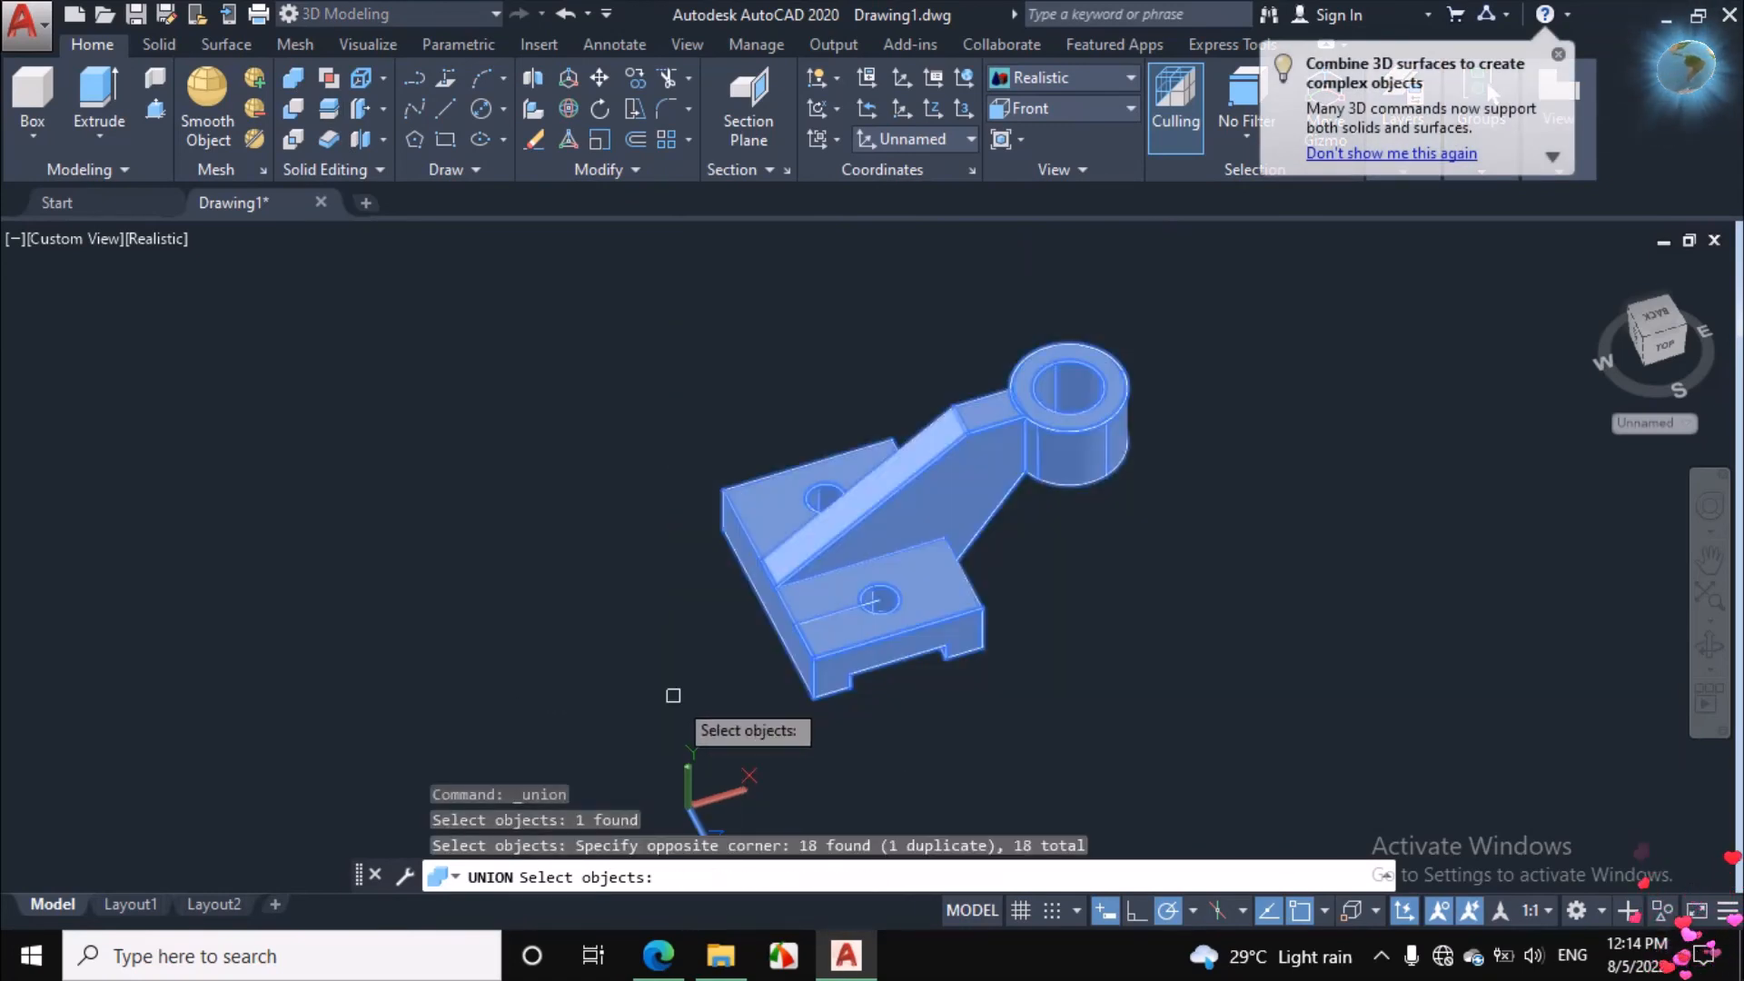
key(Return)
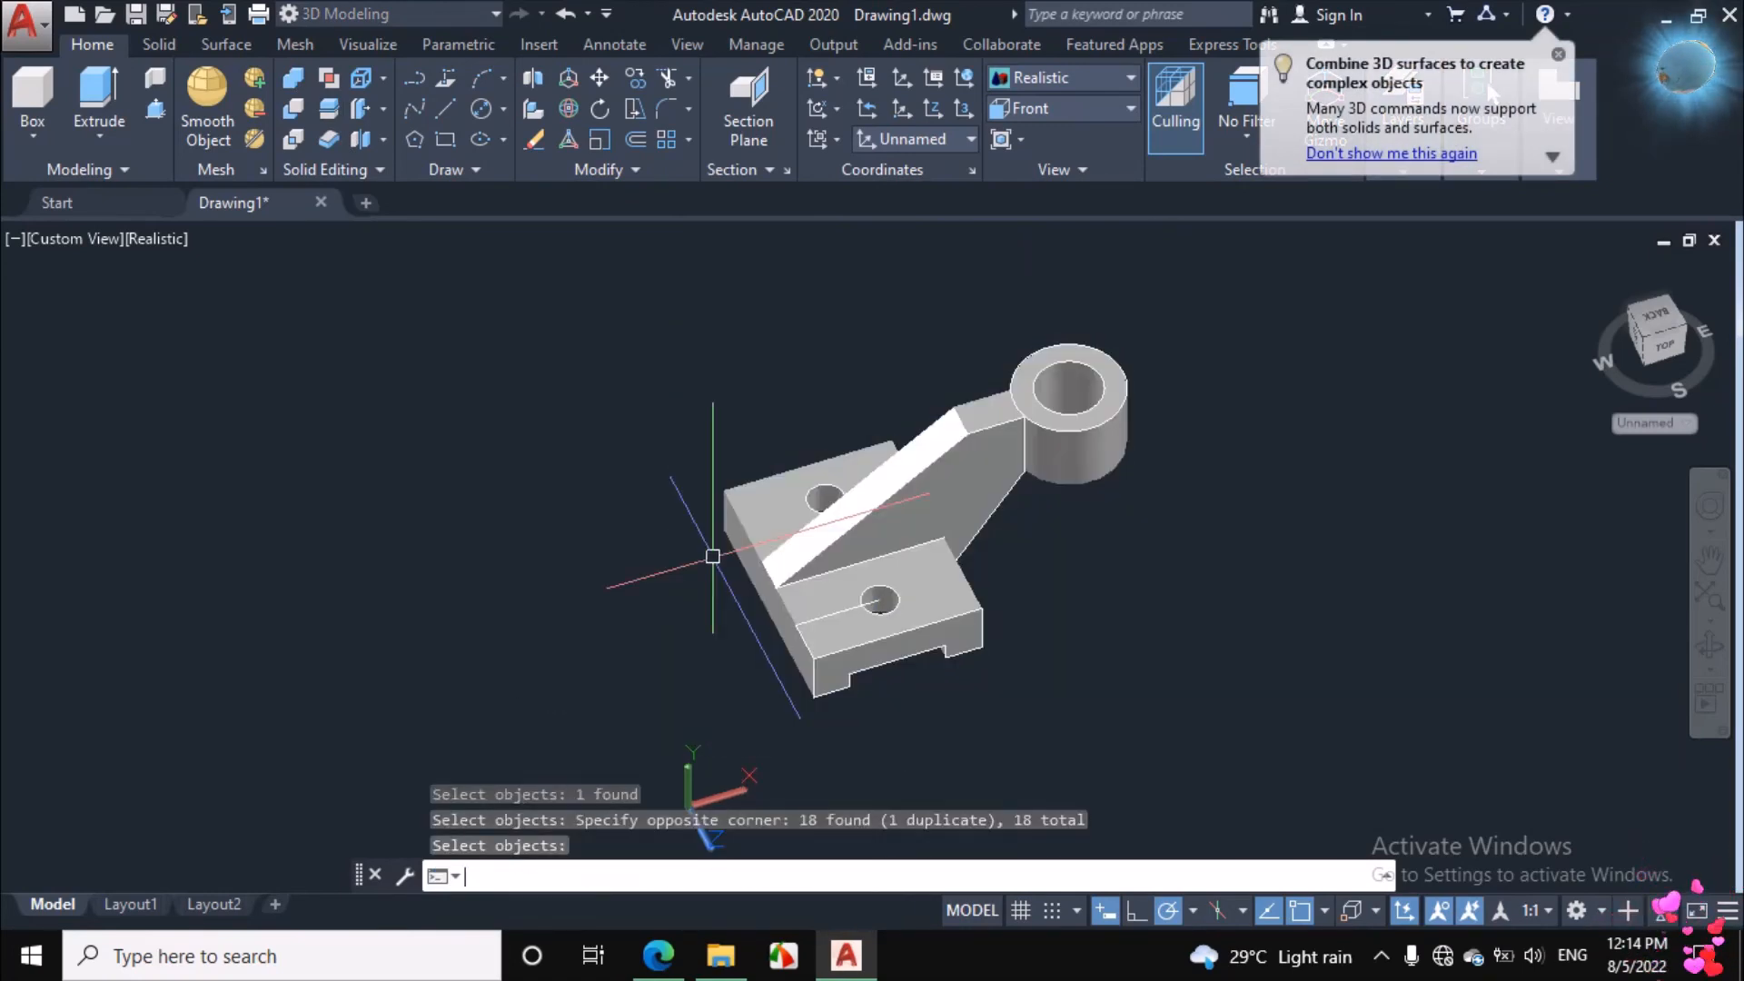
Step: Move the united bracket along its long axis, clear of the leftover sketch curves, and deselect it
click(891, 519)
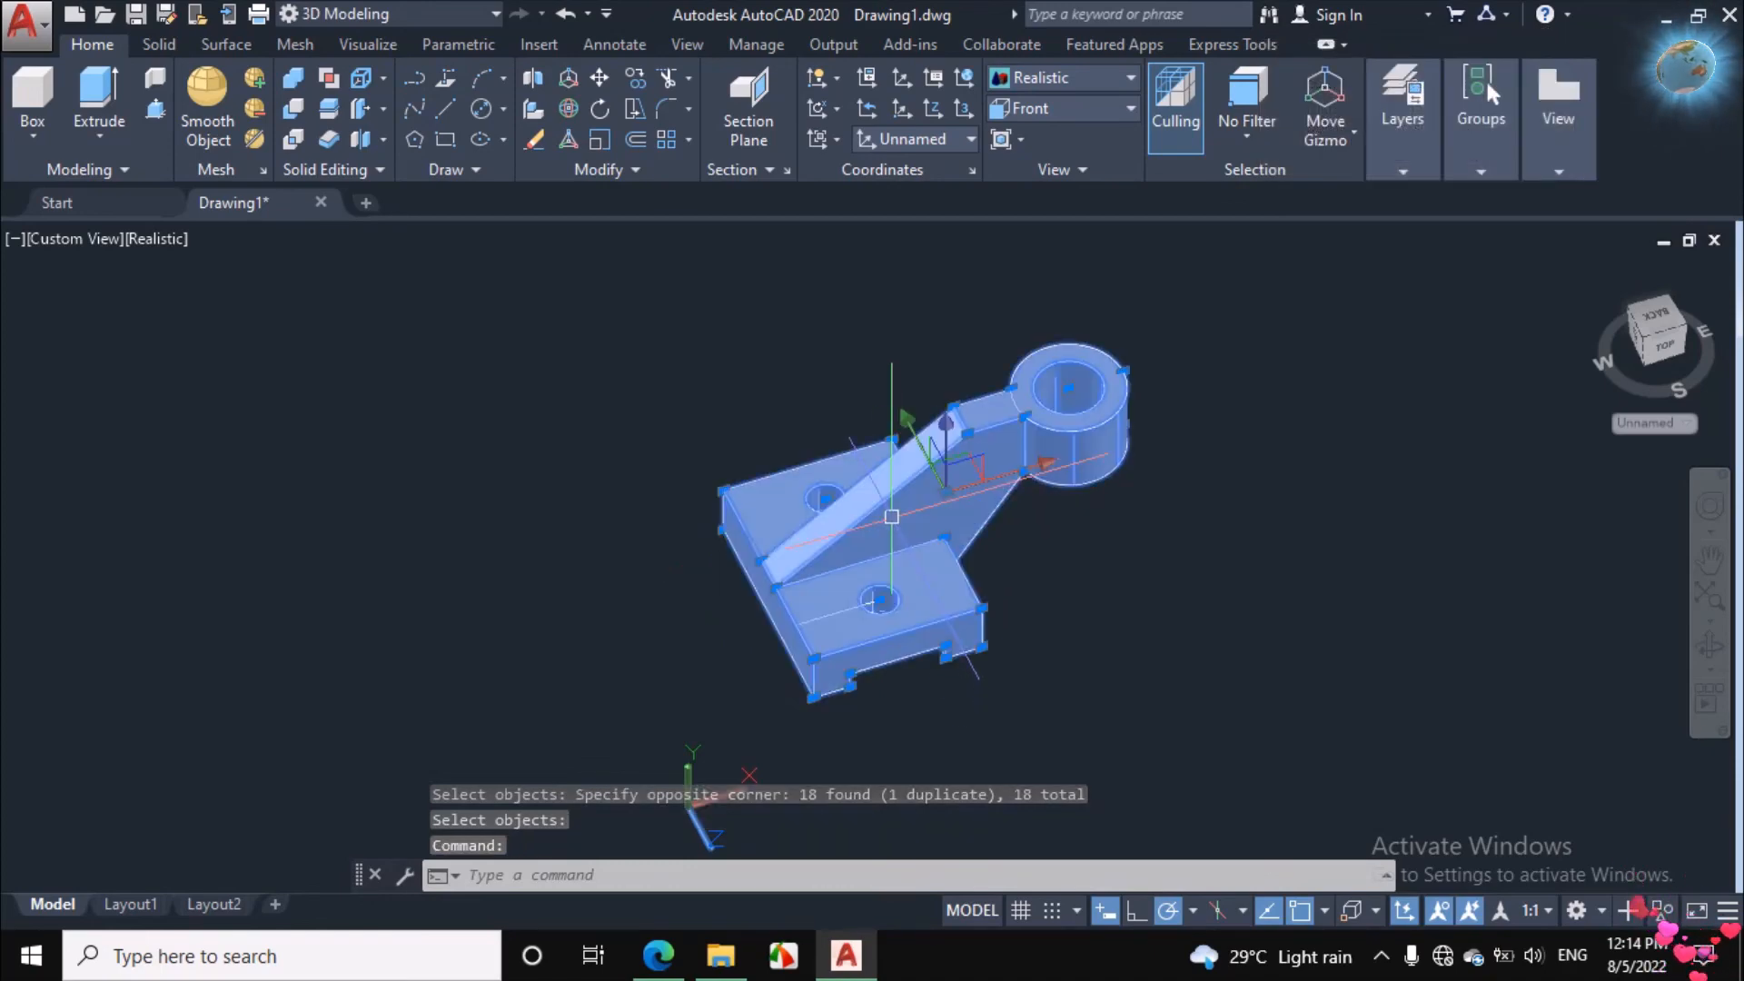
click(1000, 472)
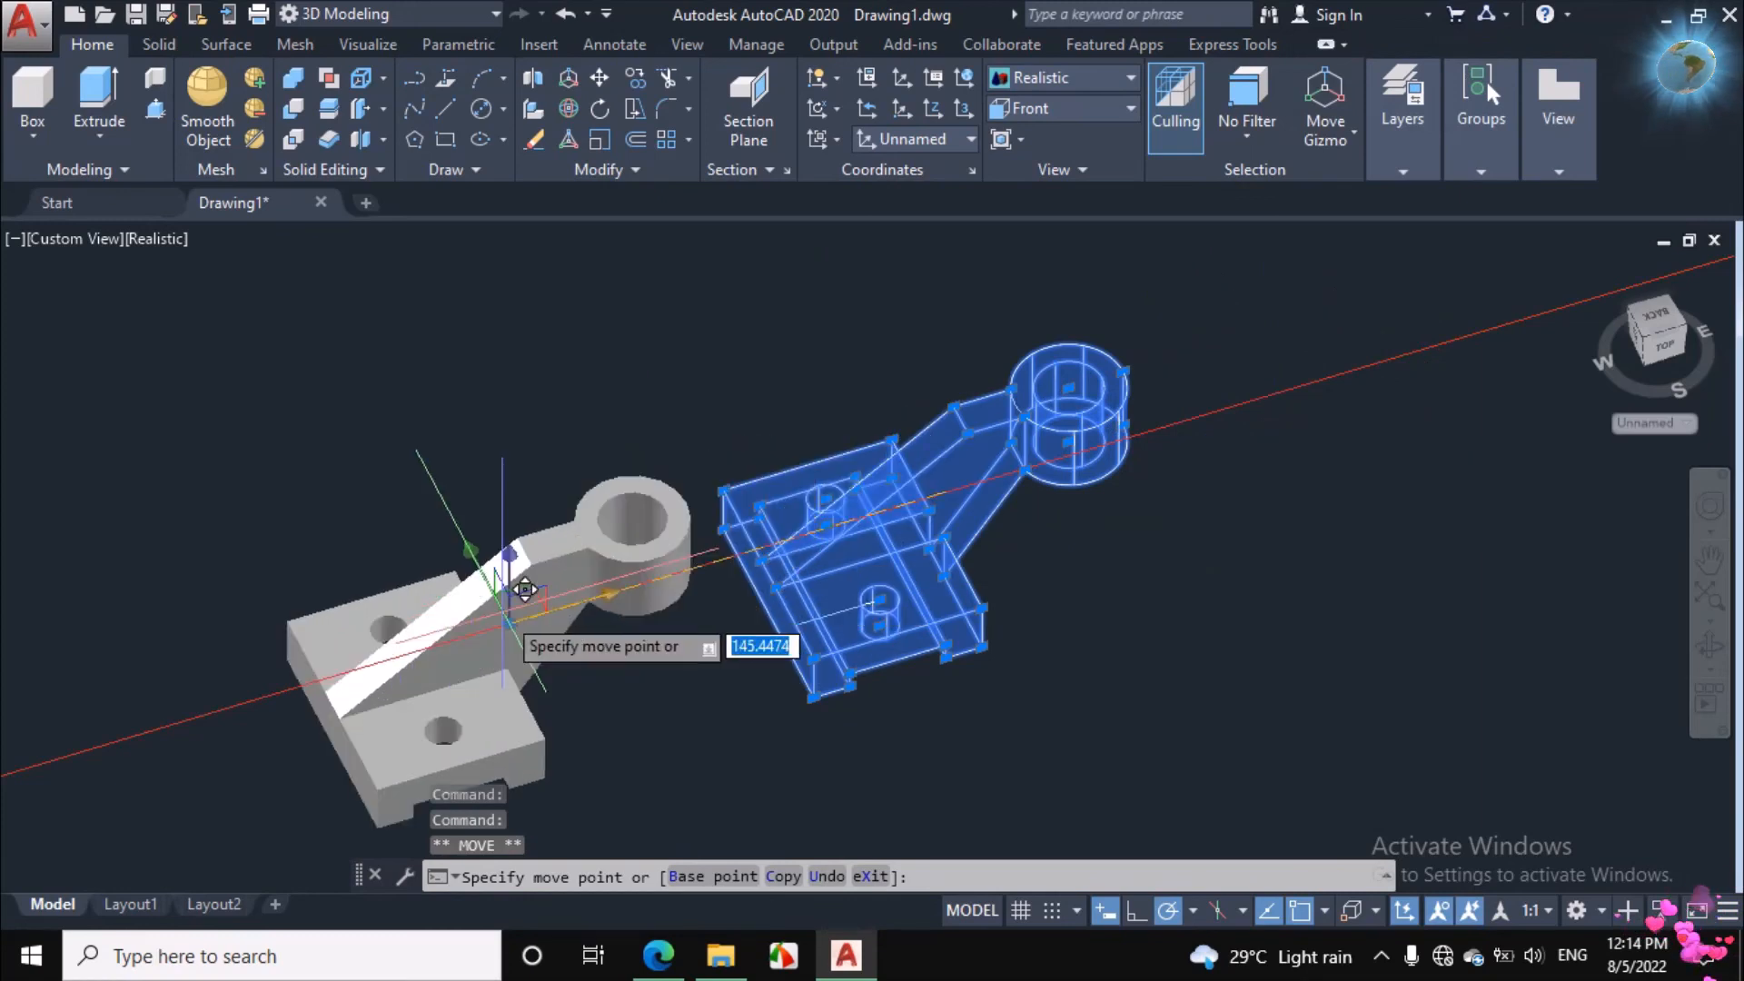
click(452, 595)
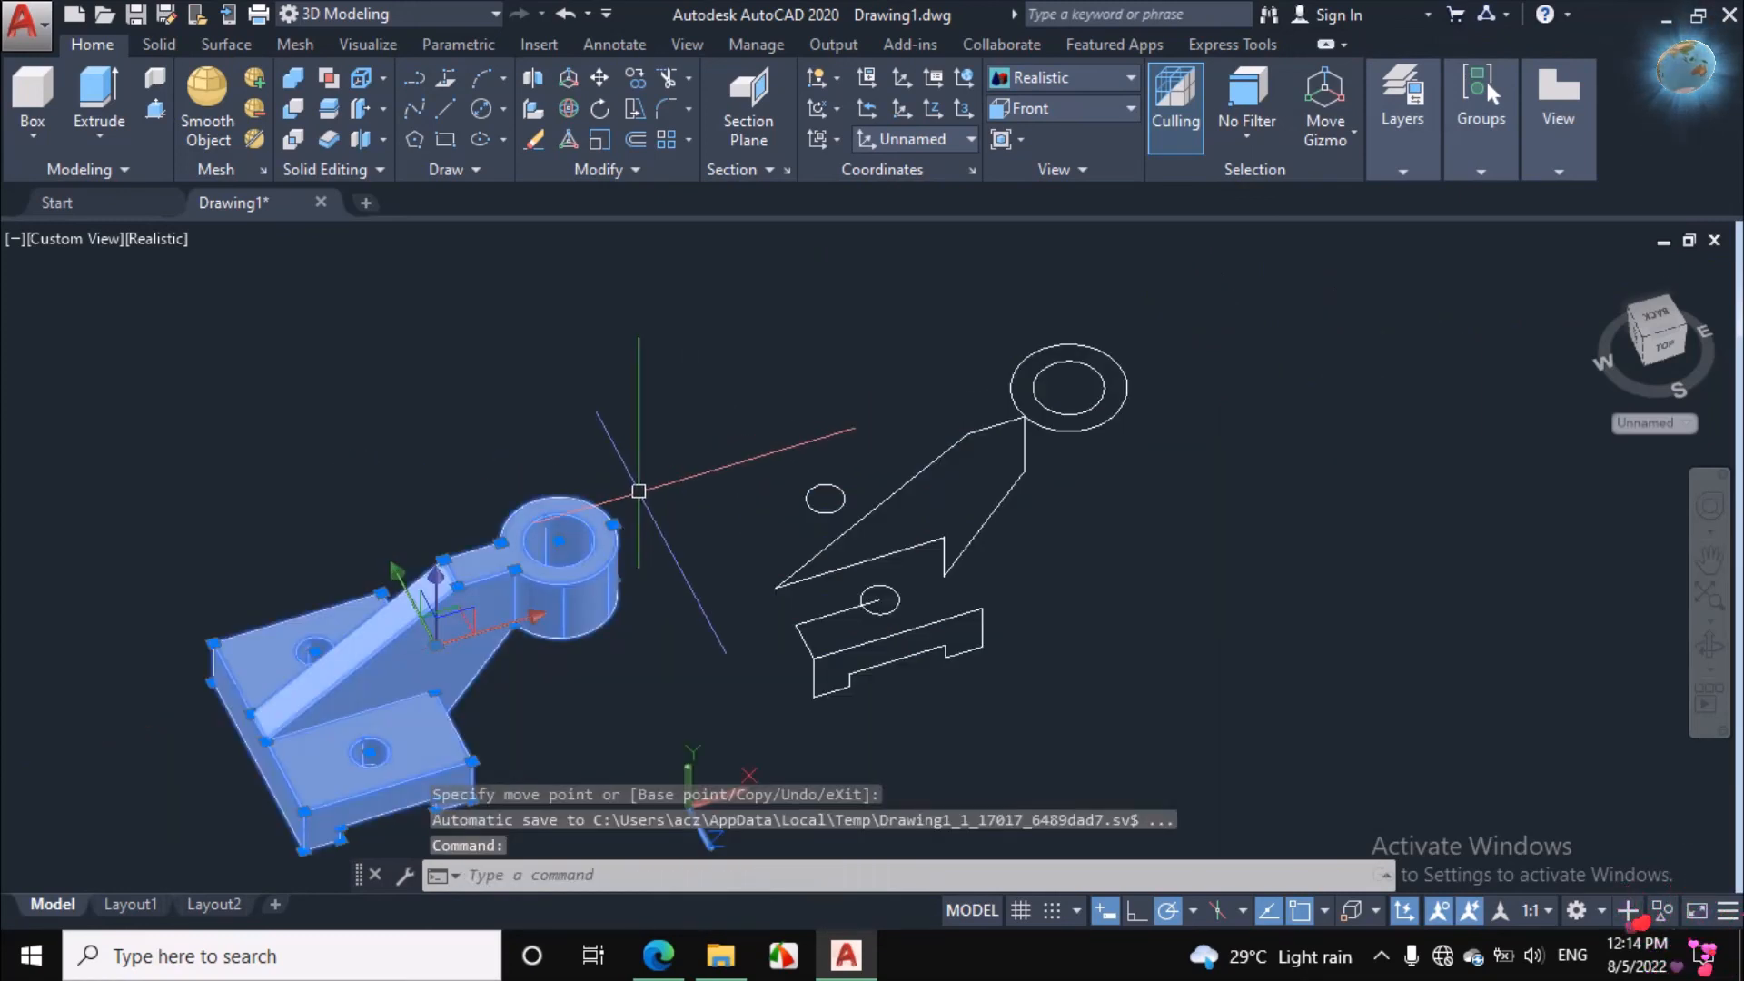
key(Escape)
scroll(772, 400, down, 2)
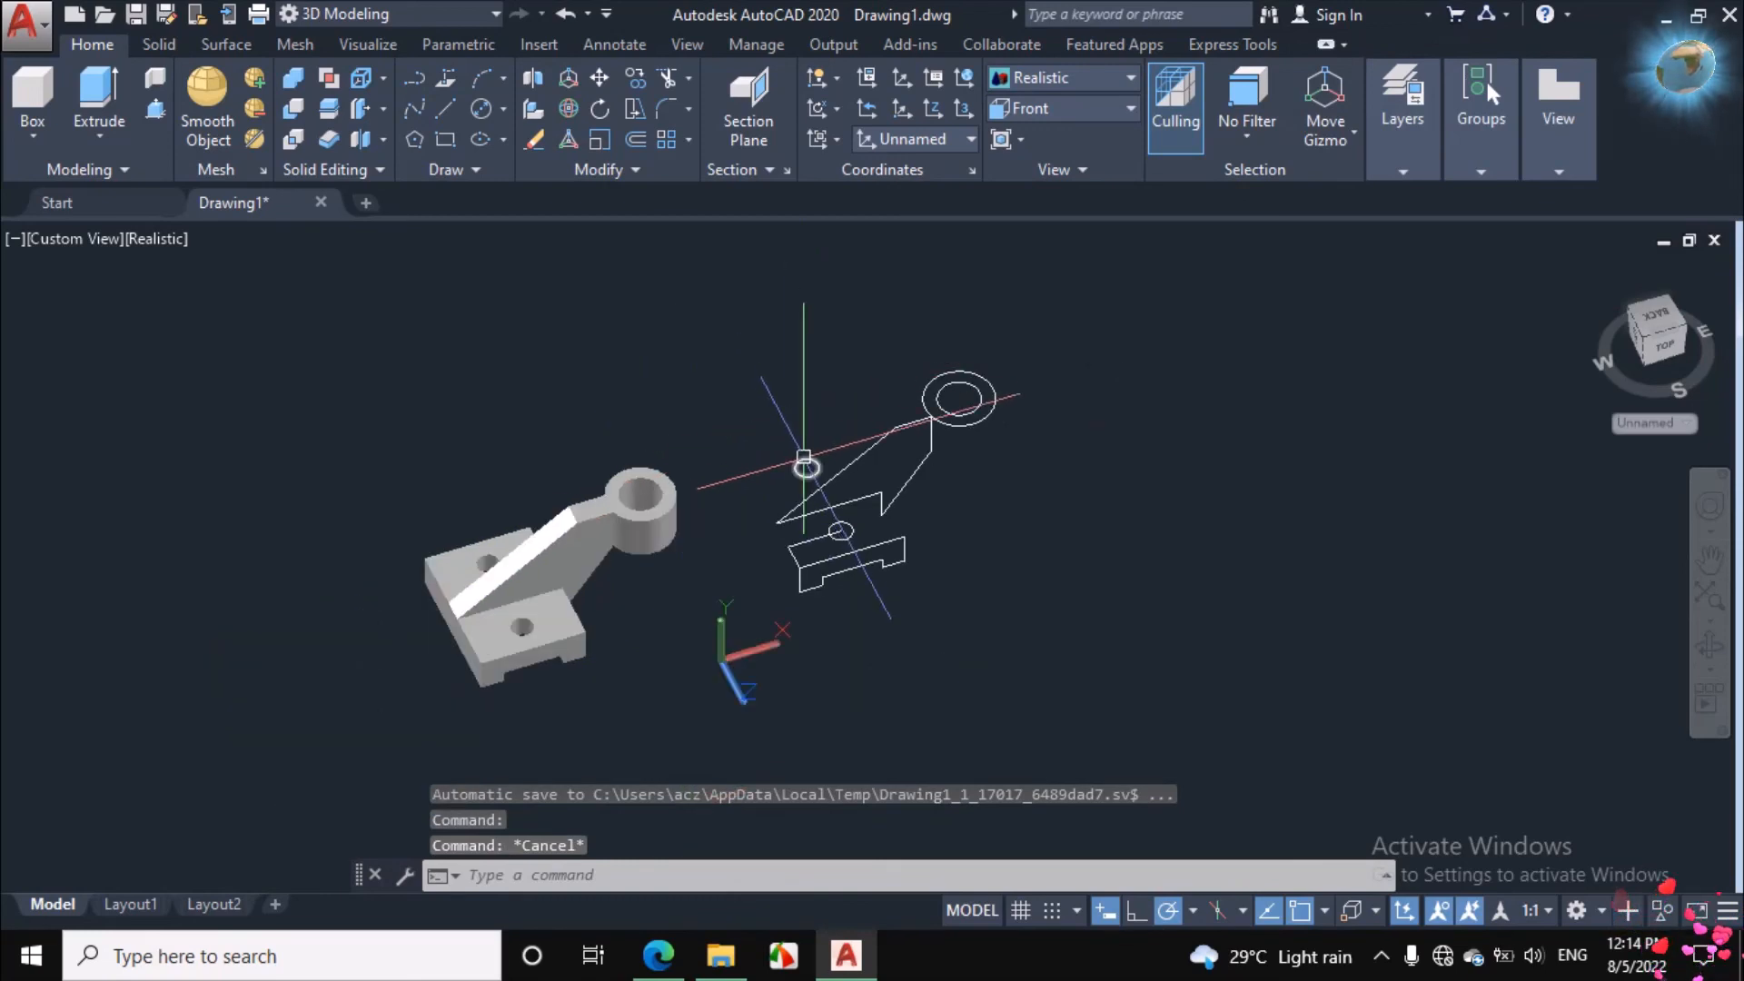
Step: Erase all the leftover profile lines and circles beside the bracket
scroll(804, 457, up, 1)
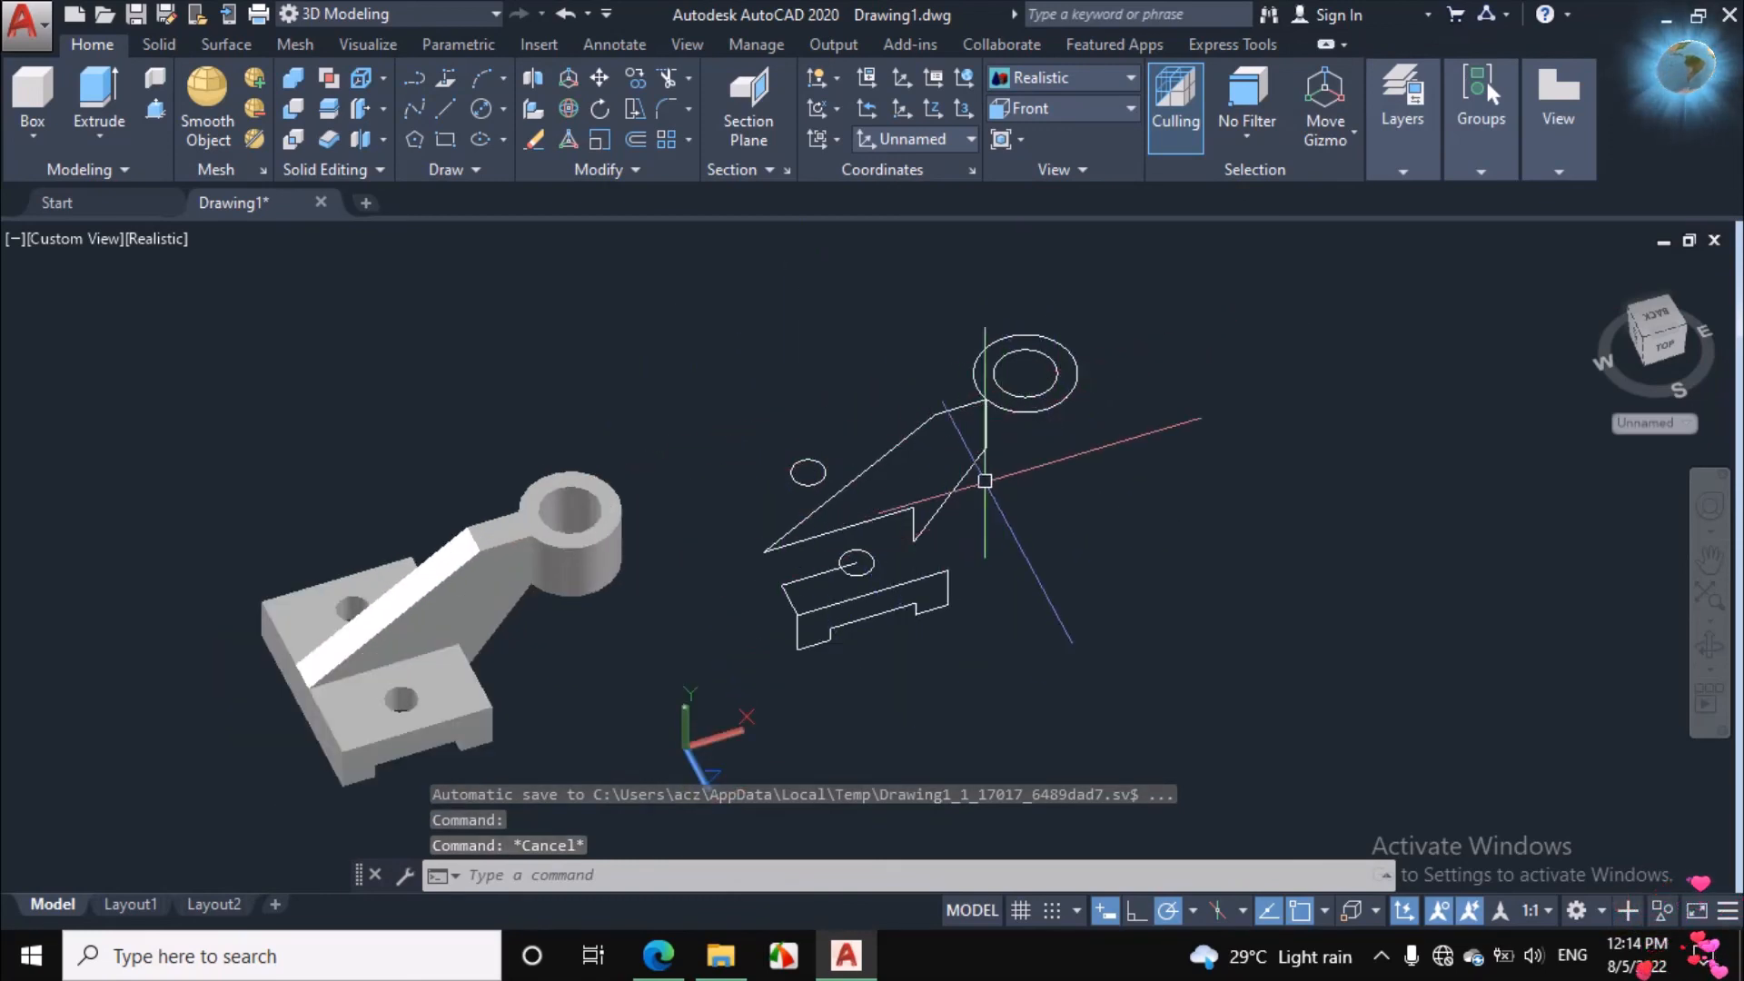
click(1120, 318)
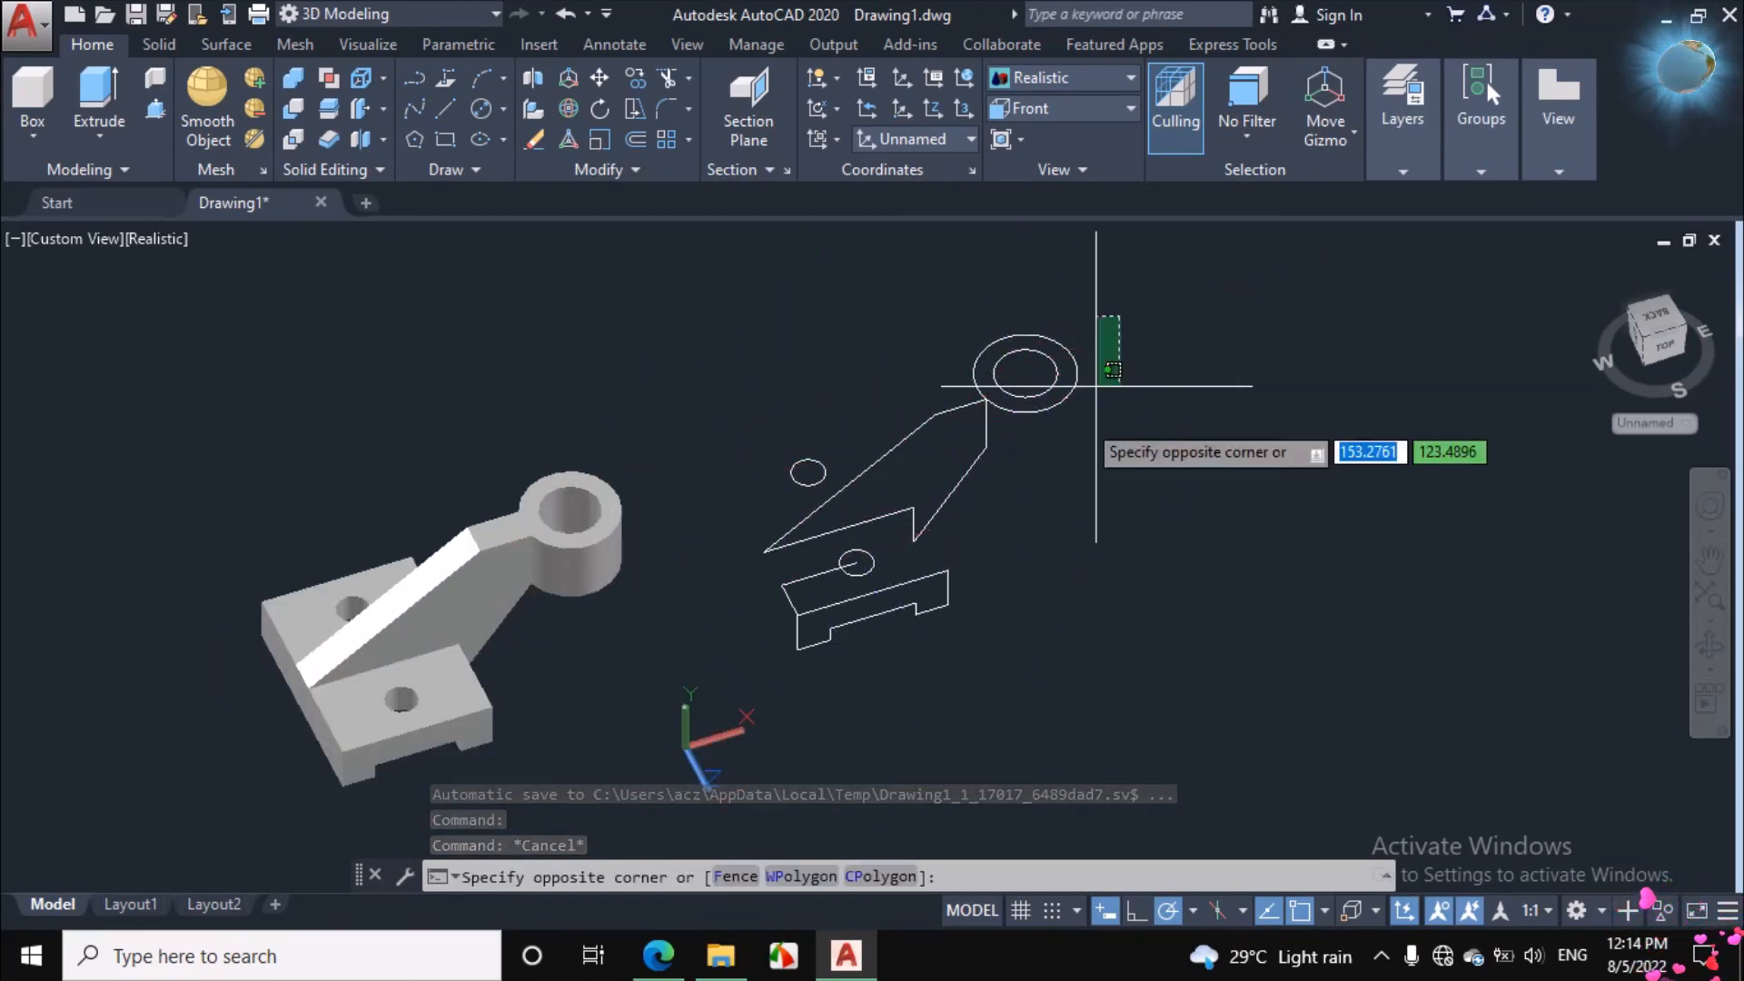
click(701, 682)
text(E)
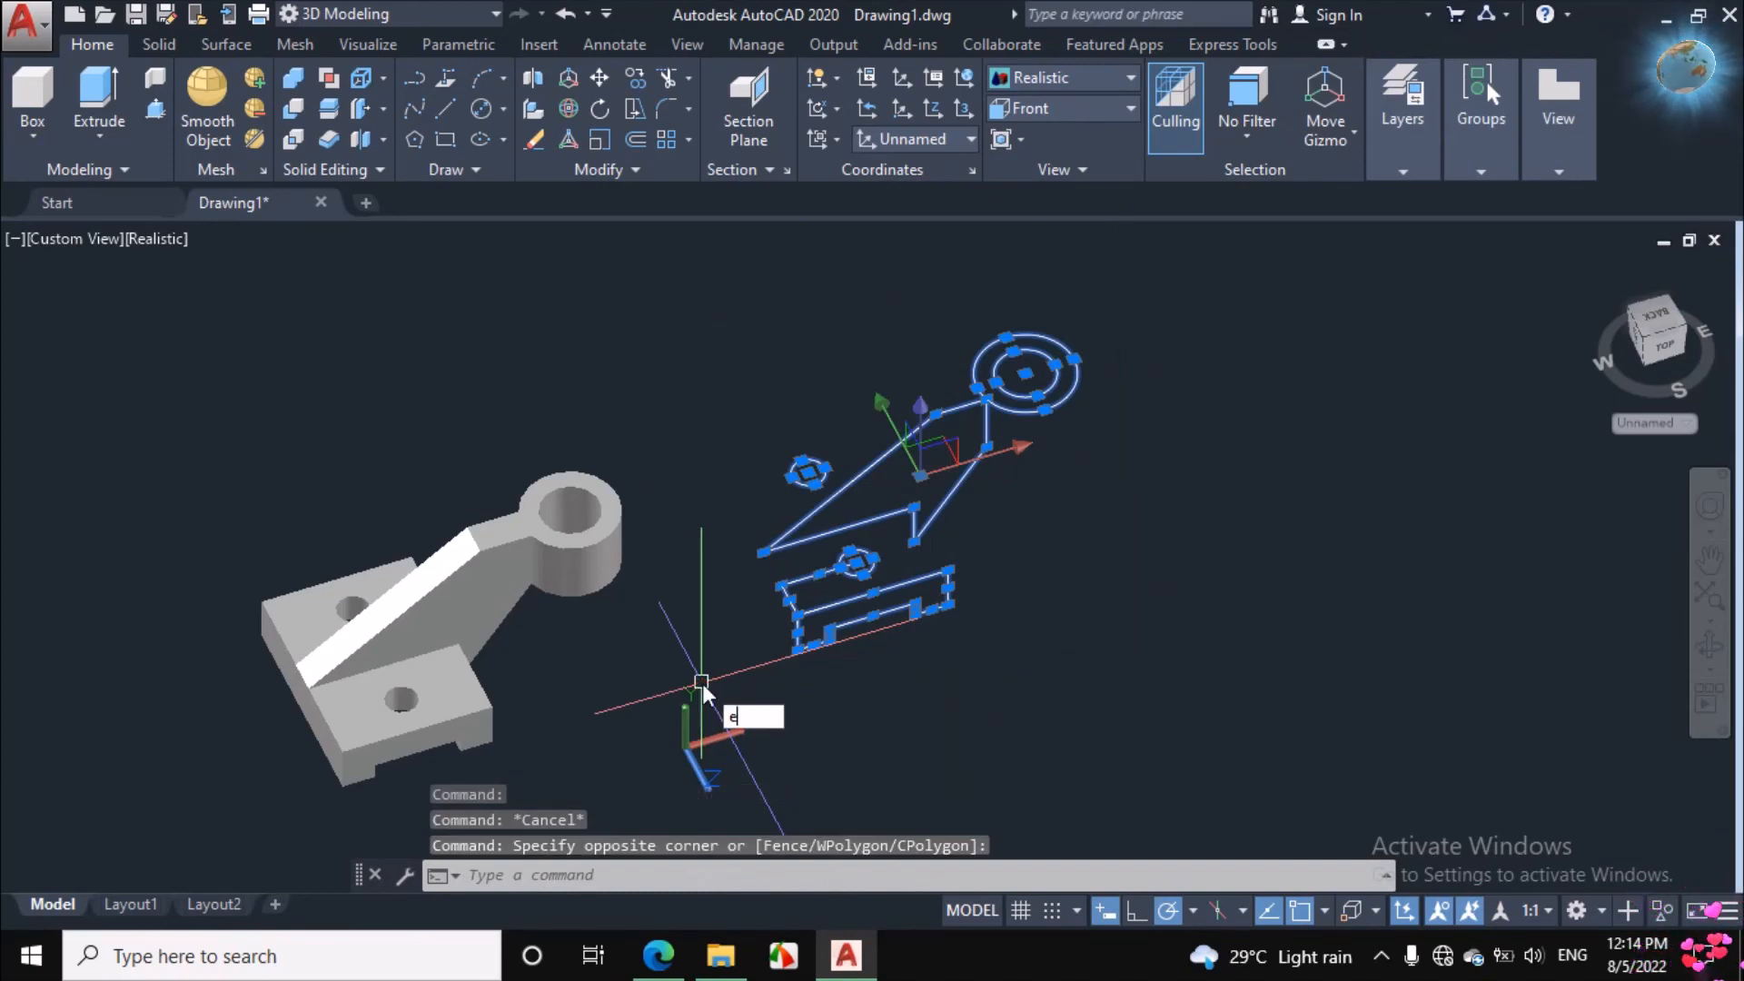
key(Return)
Step: Examine the united bracket up close from a slightly rotated angle
scroll(847, 552, down, 2)
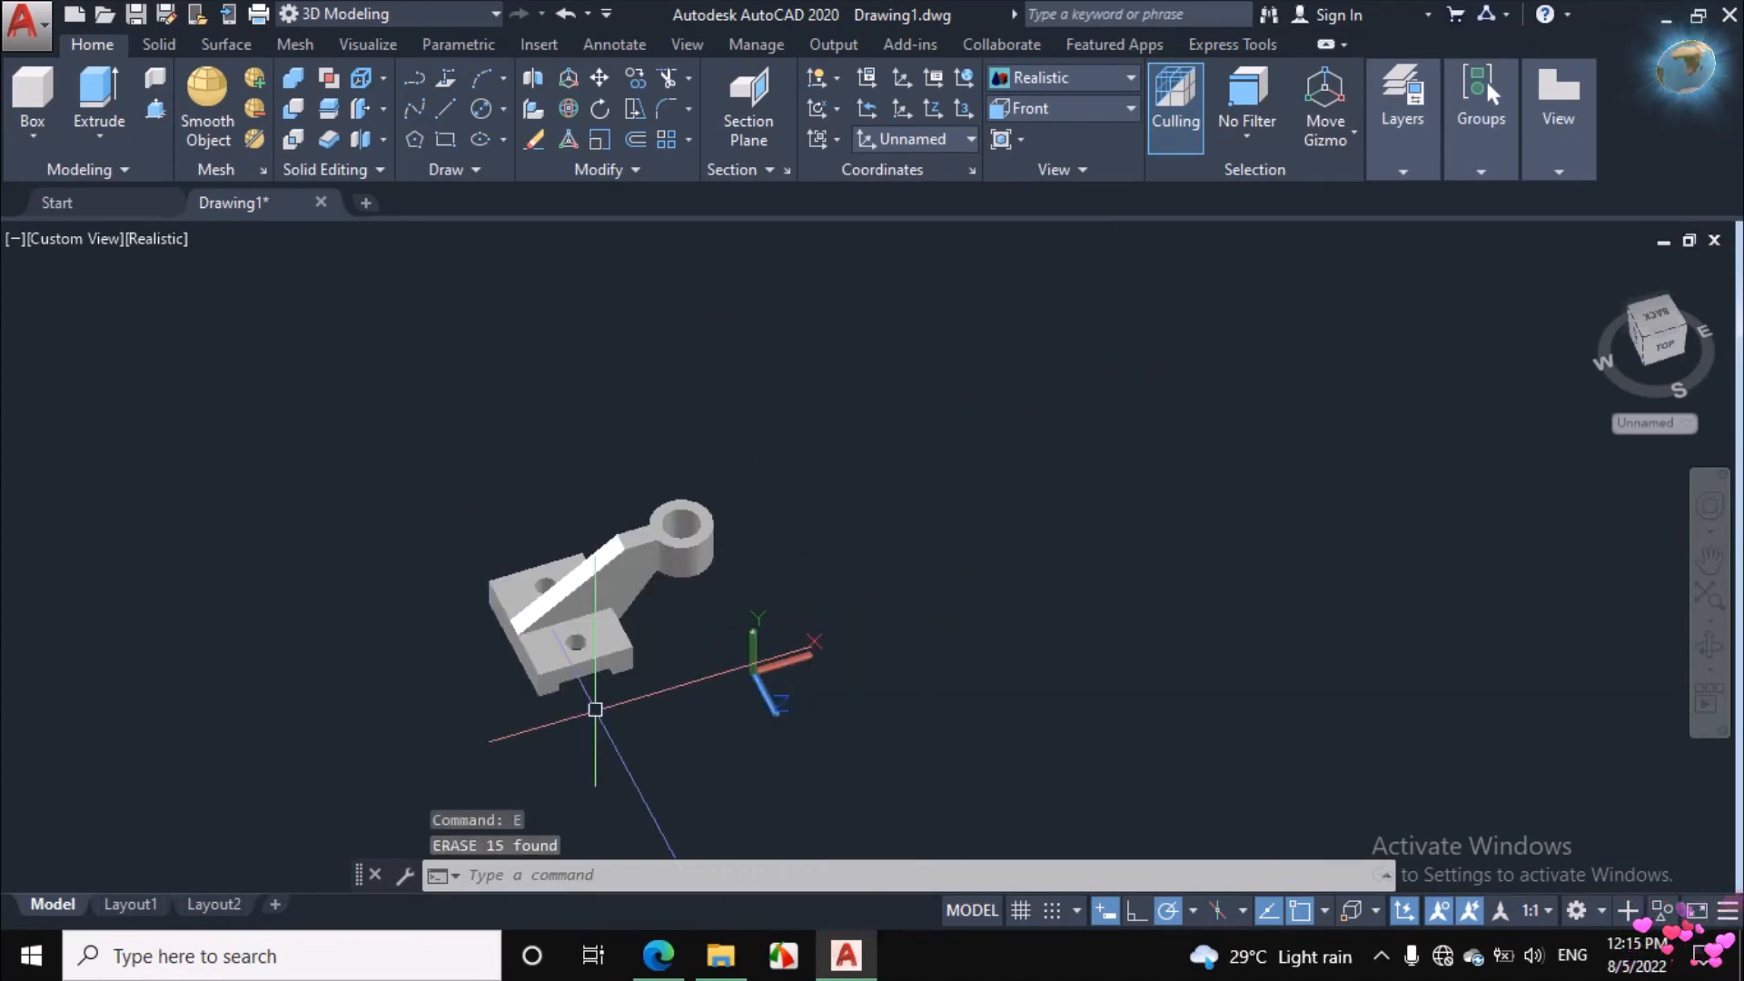
scroll(506, 623, up, 5)
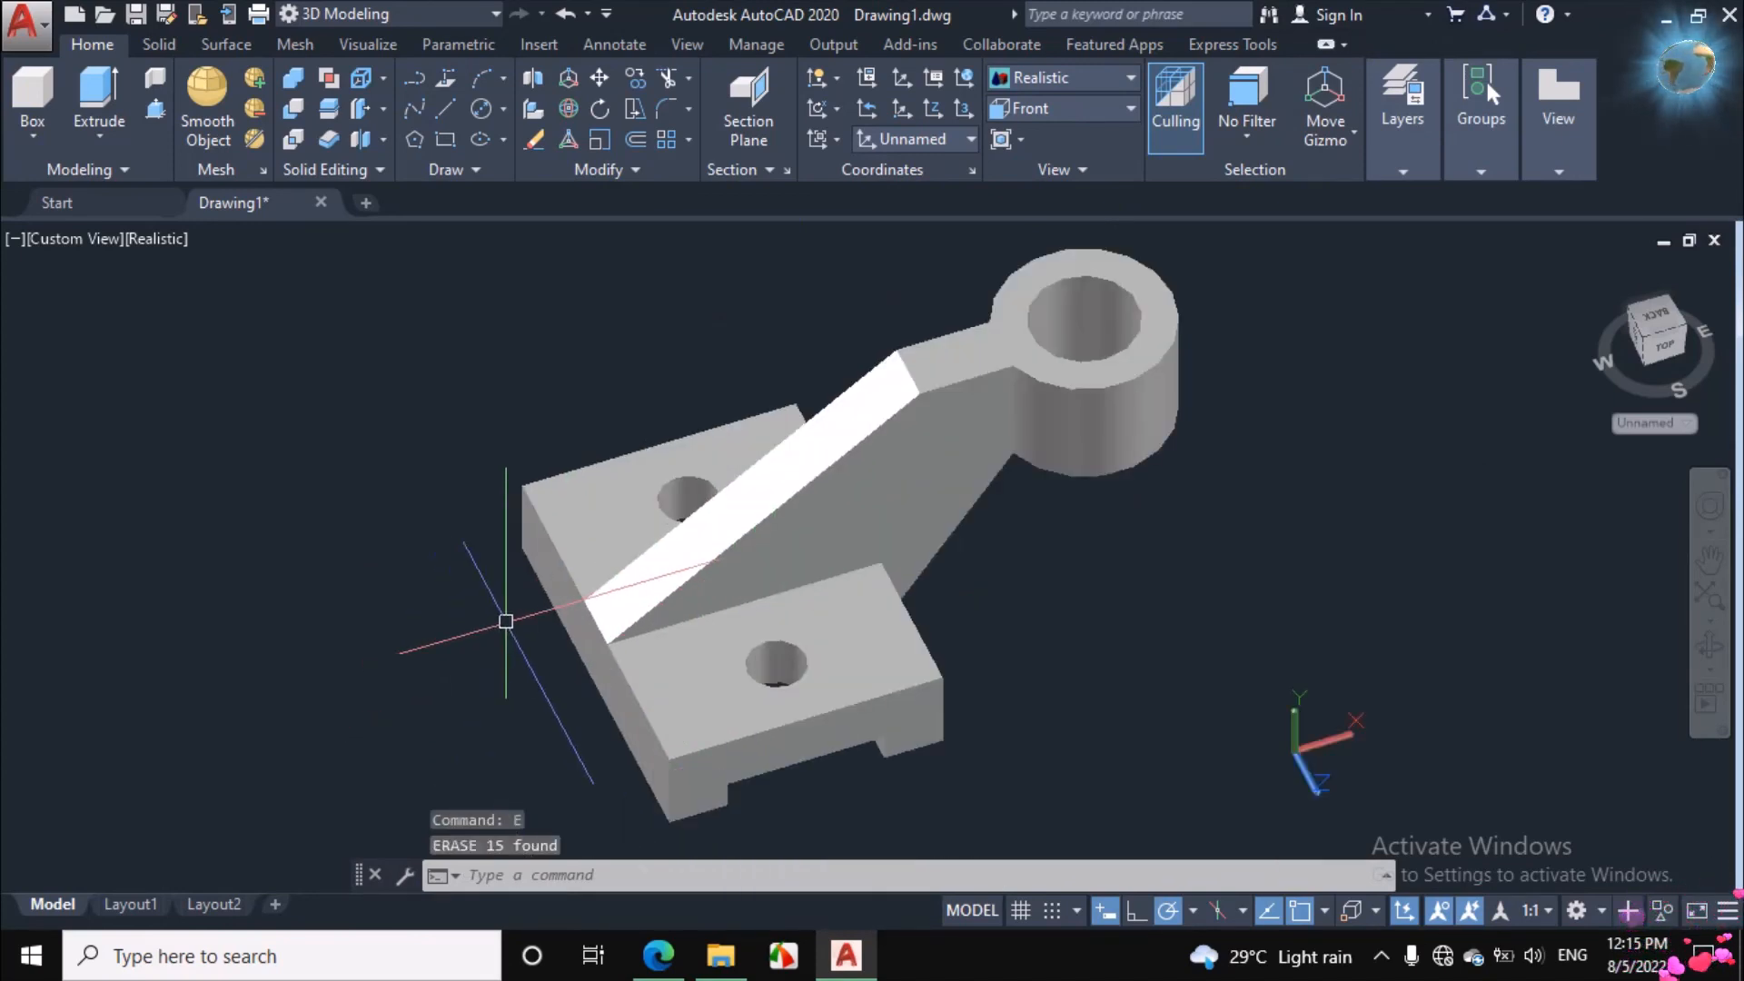
click(1710, 647)
drag(1001, 670, 990, 458)
right_click(1278, 315)
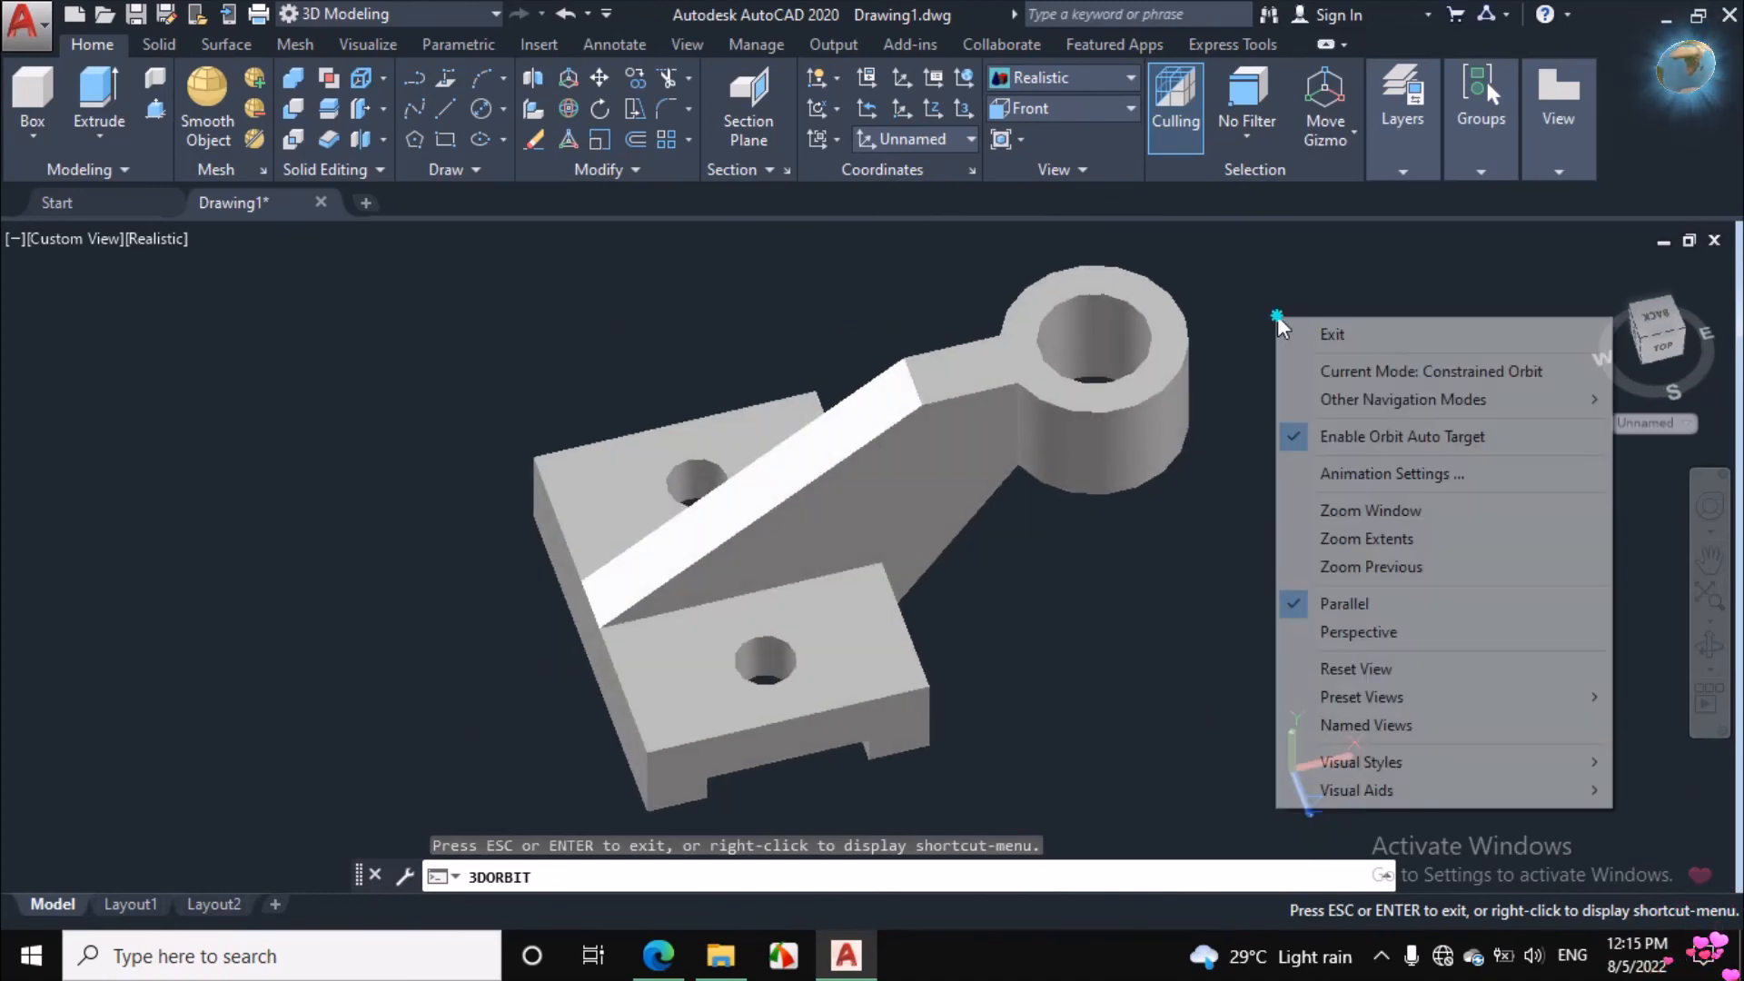
click(1301, 333)
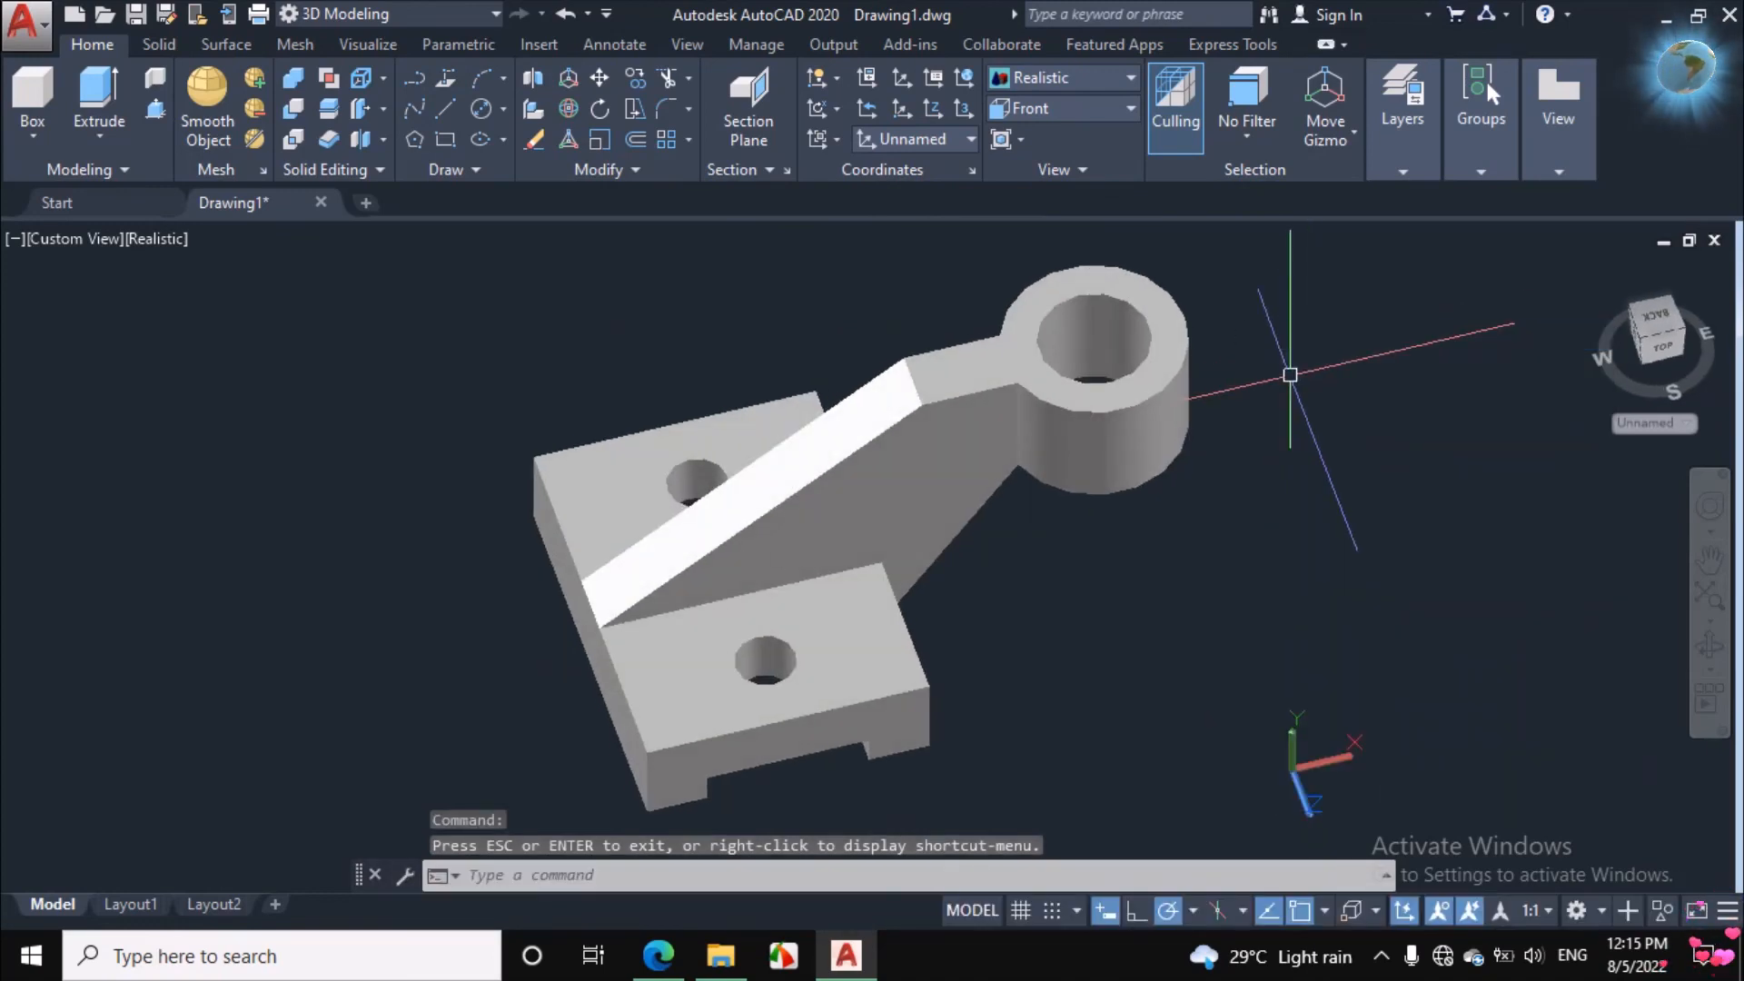
text(MA)
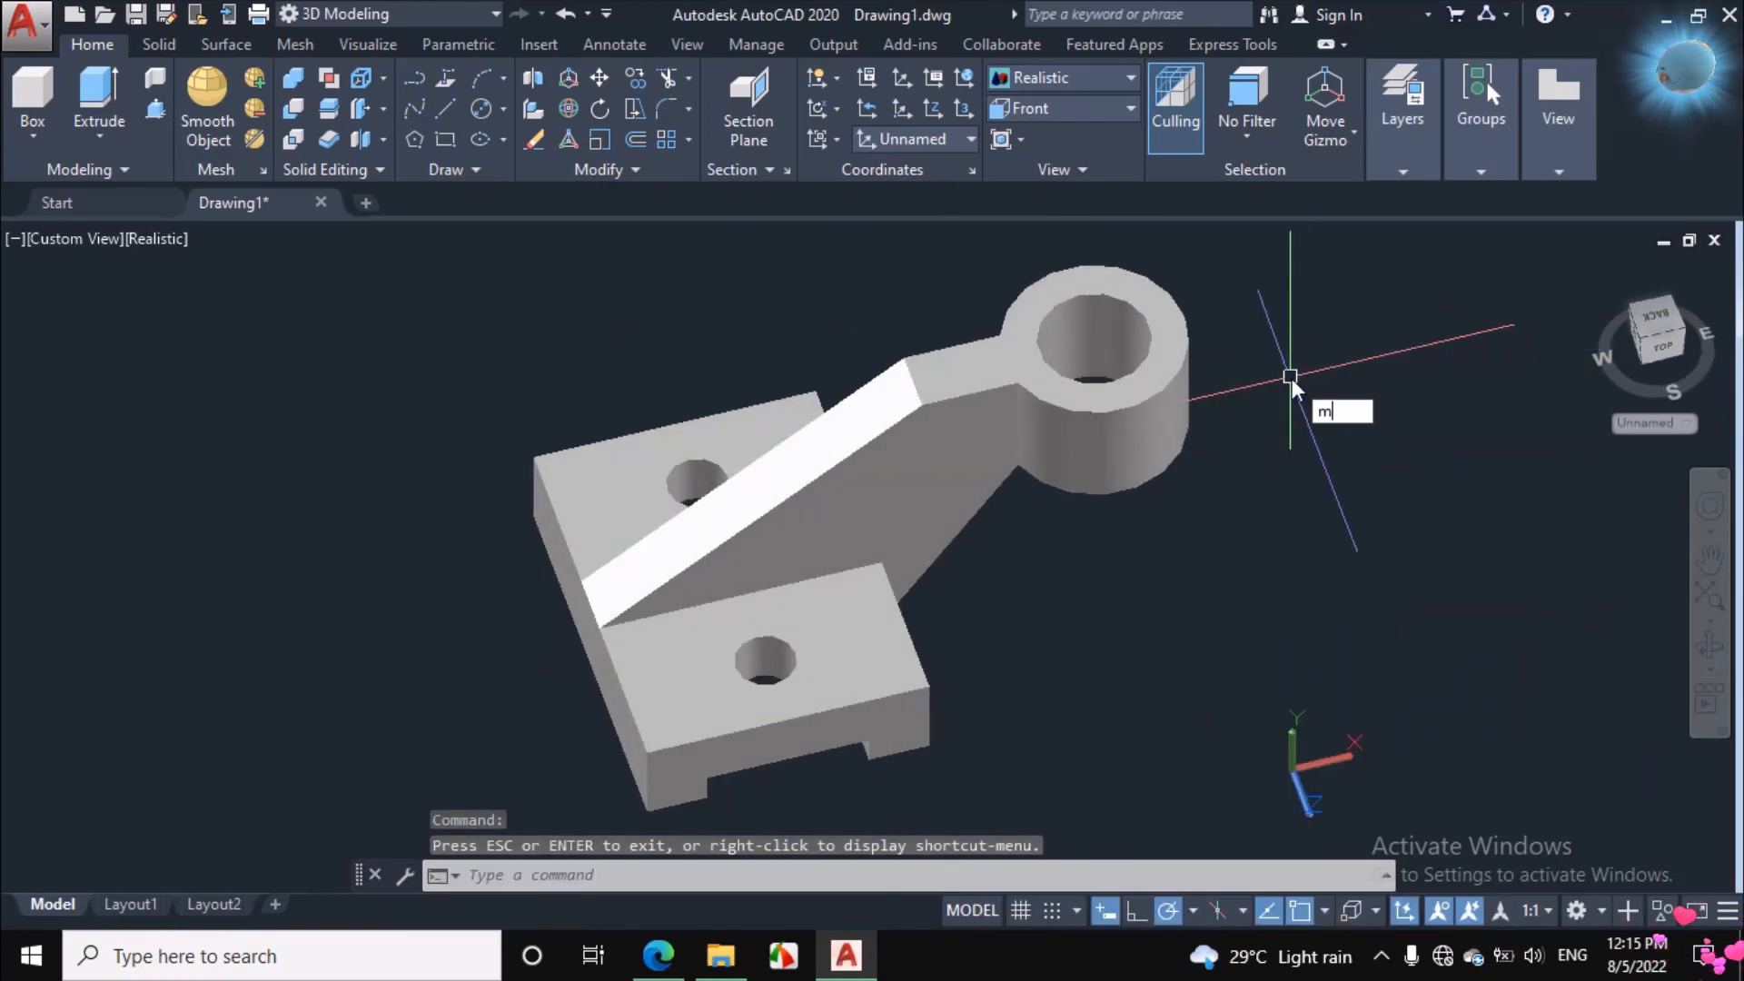
text(R)
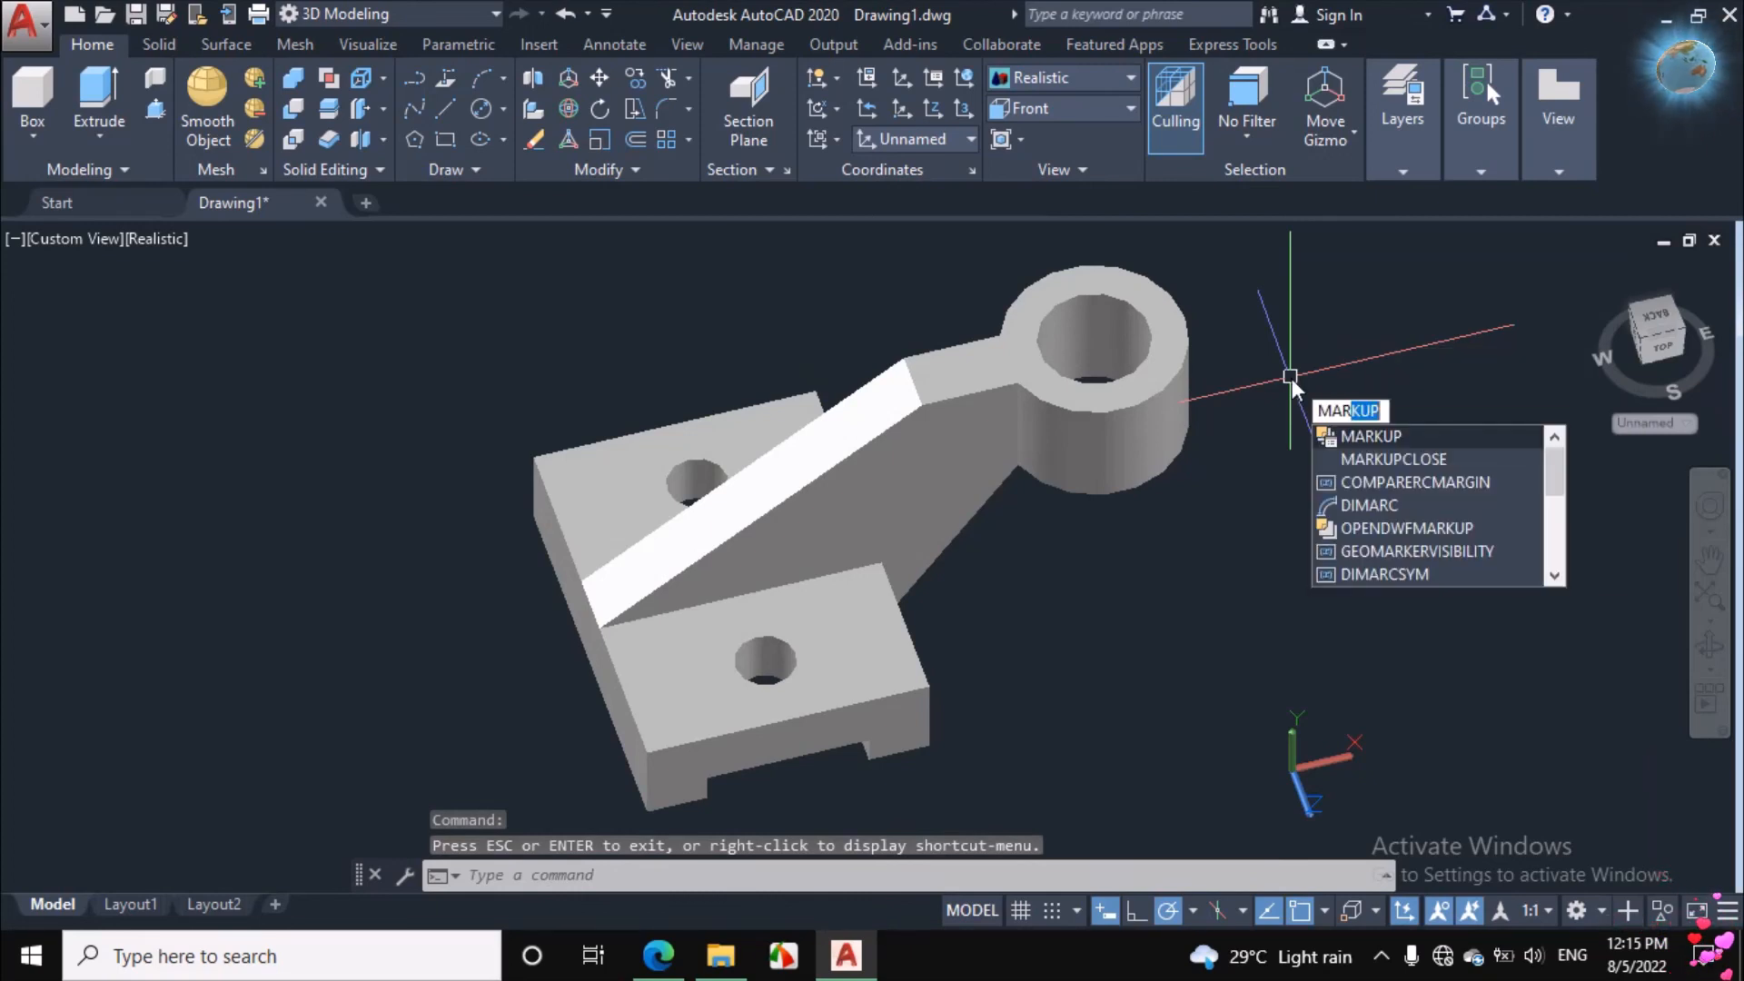
key(BackSpace)
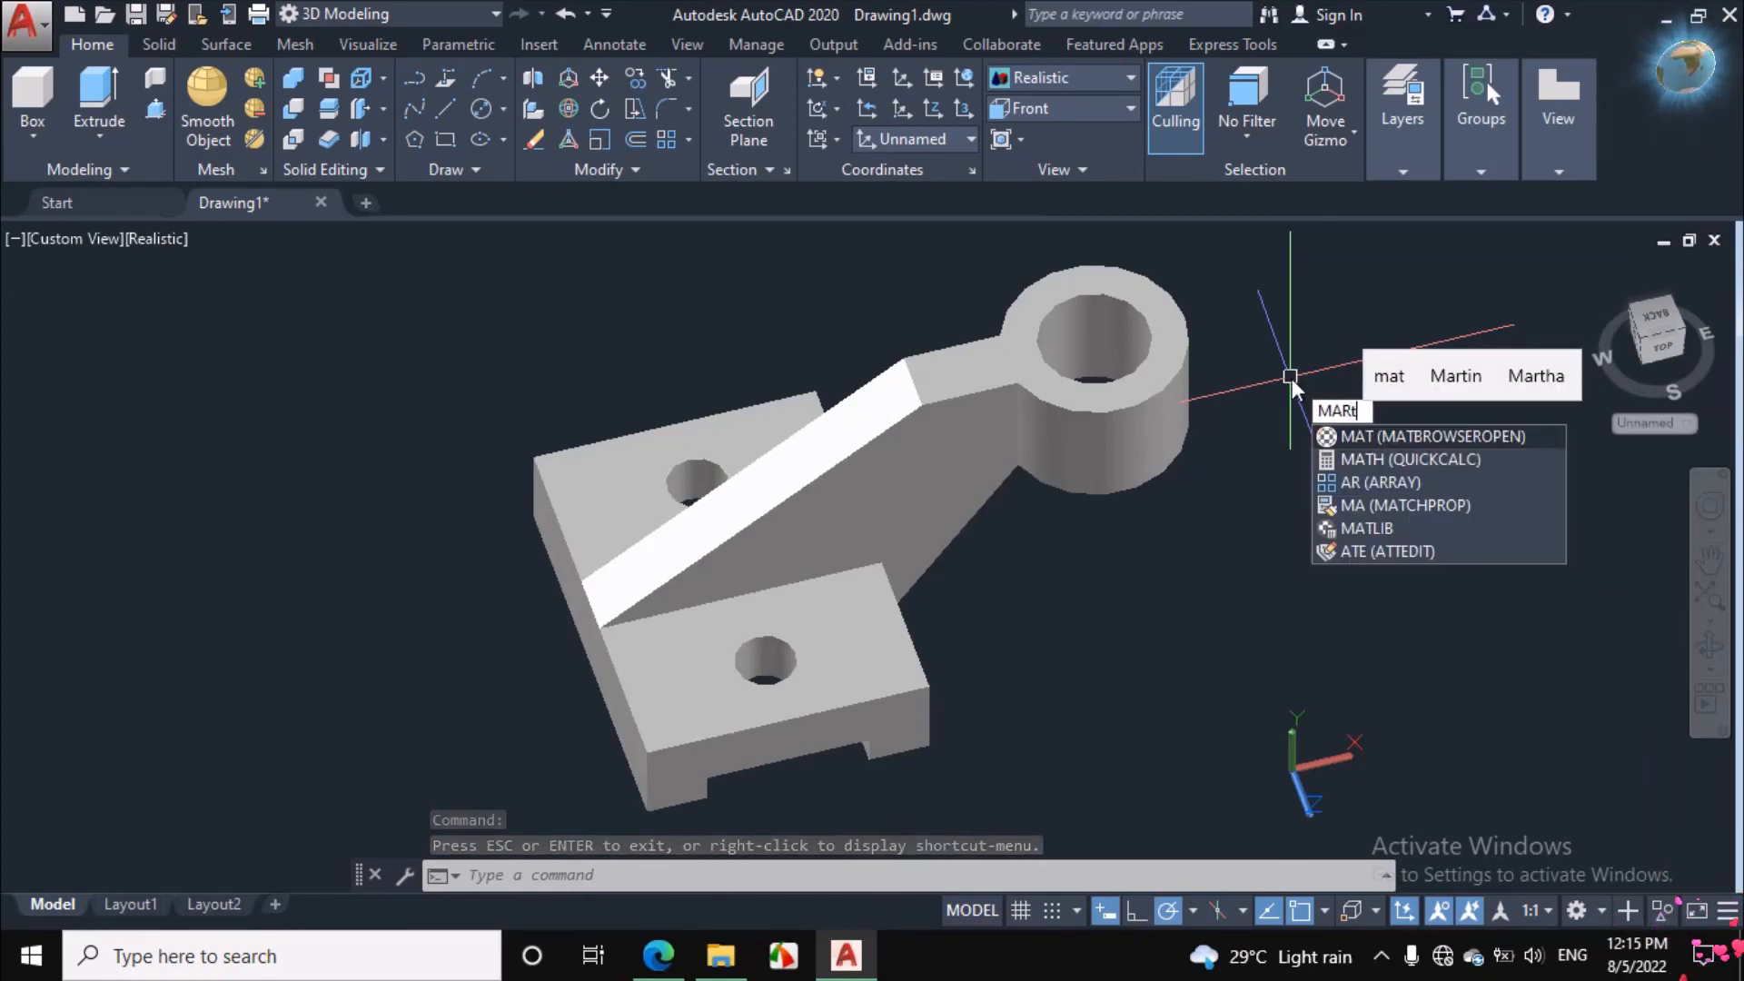
key(Escape)
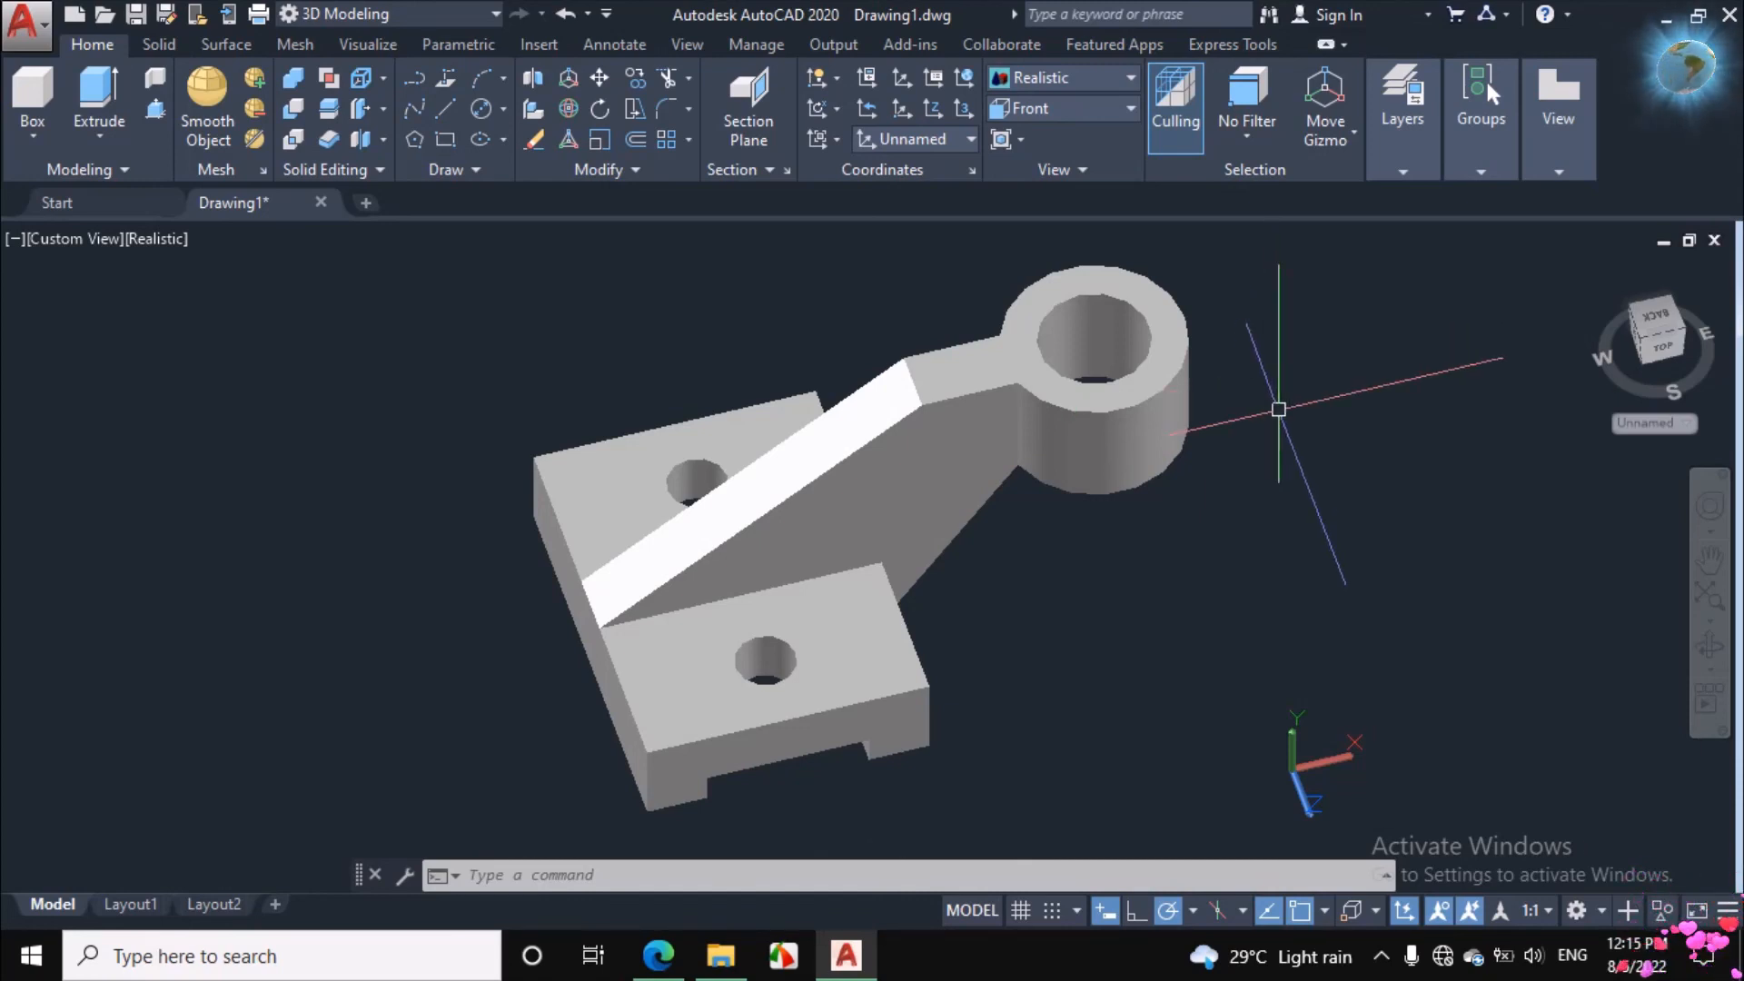
Step: Open the Materials Browser with the MAT command and look through the library's wood materials
text(MA)
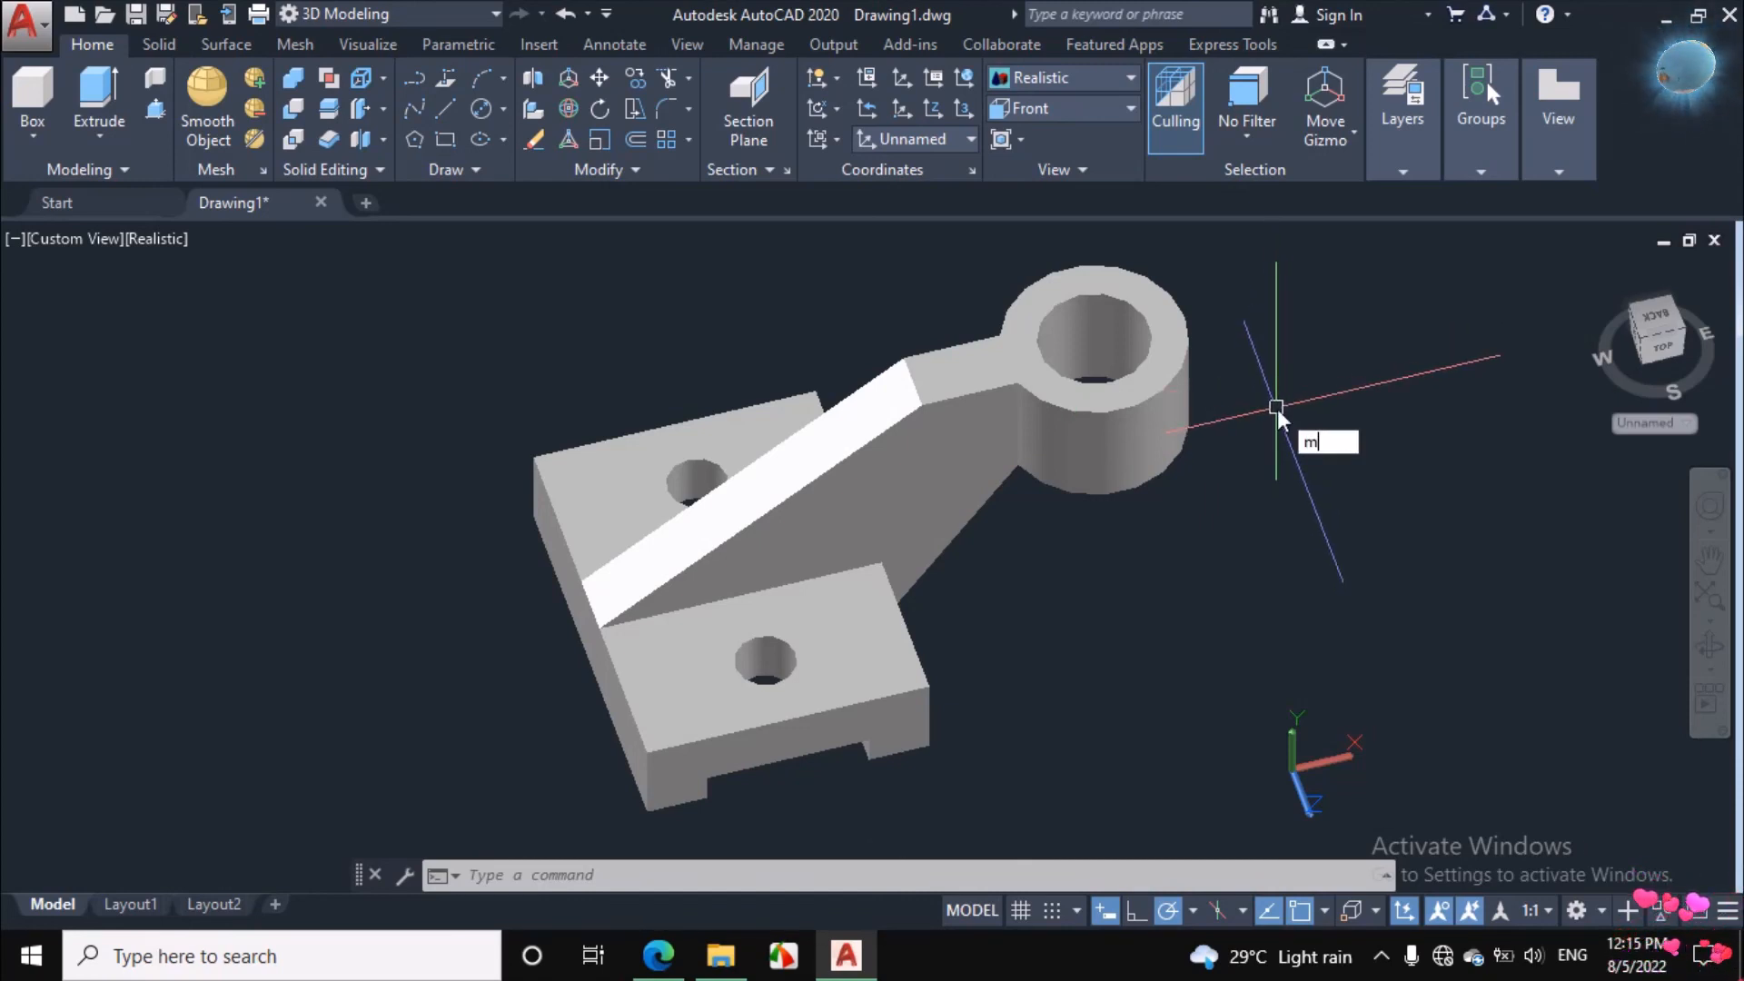
text(T)
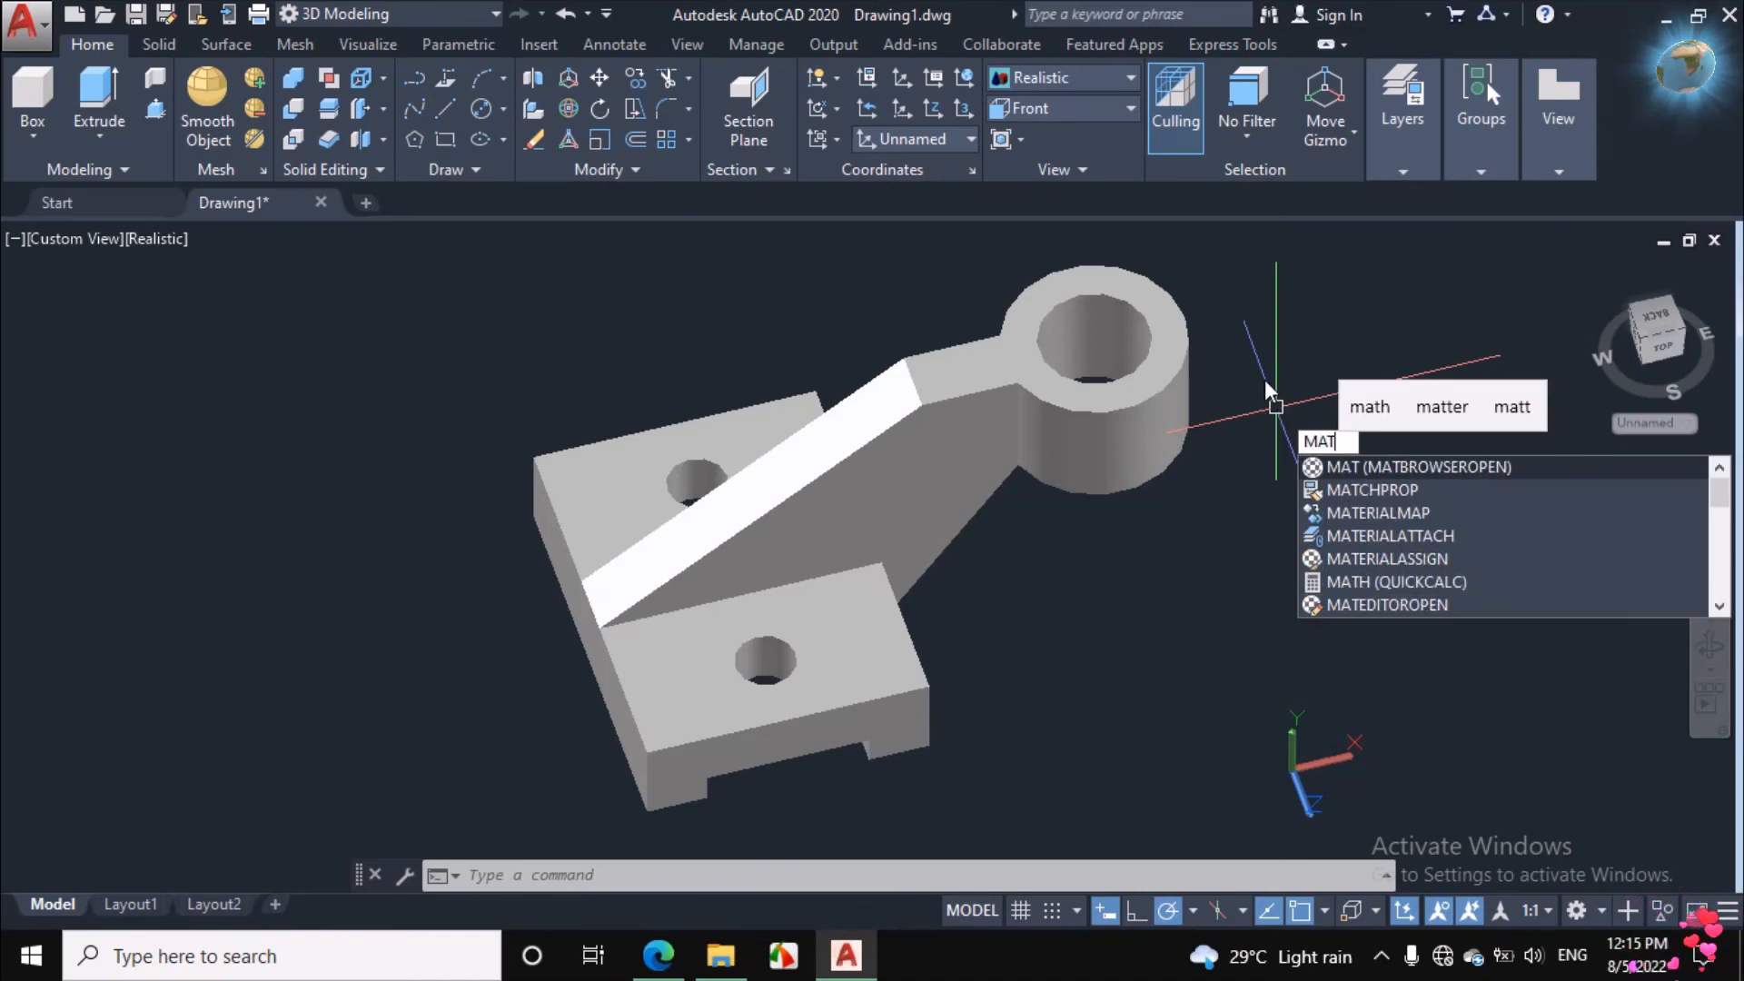
key(Return)
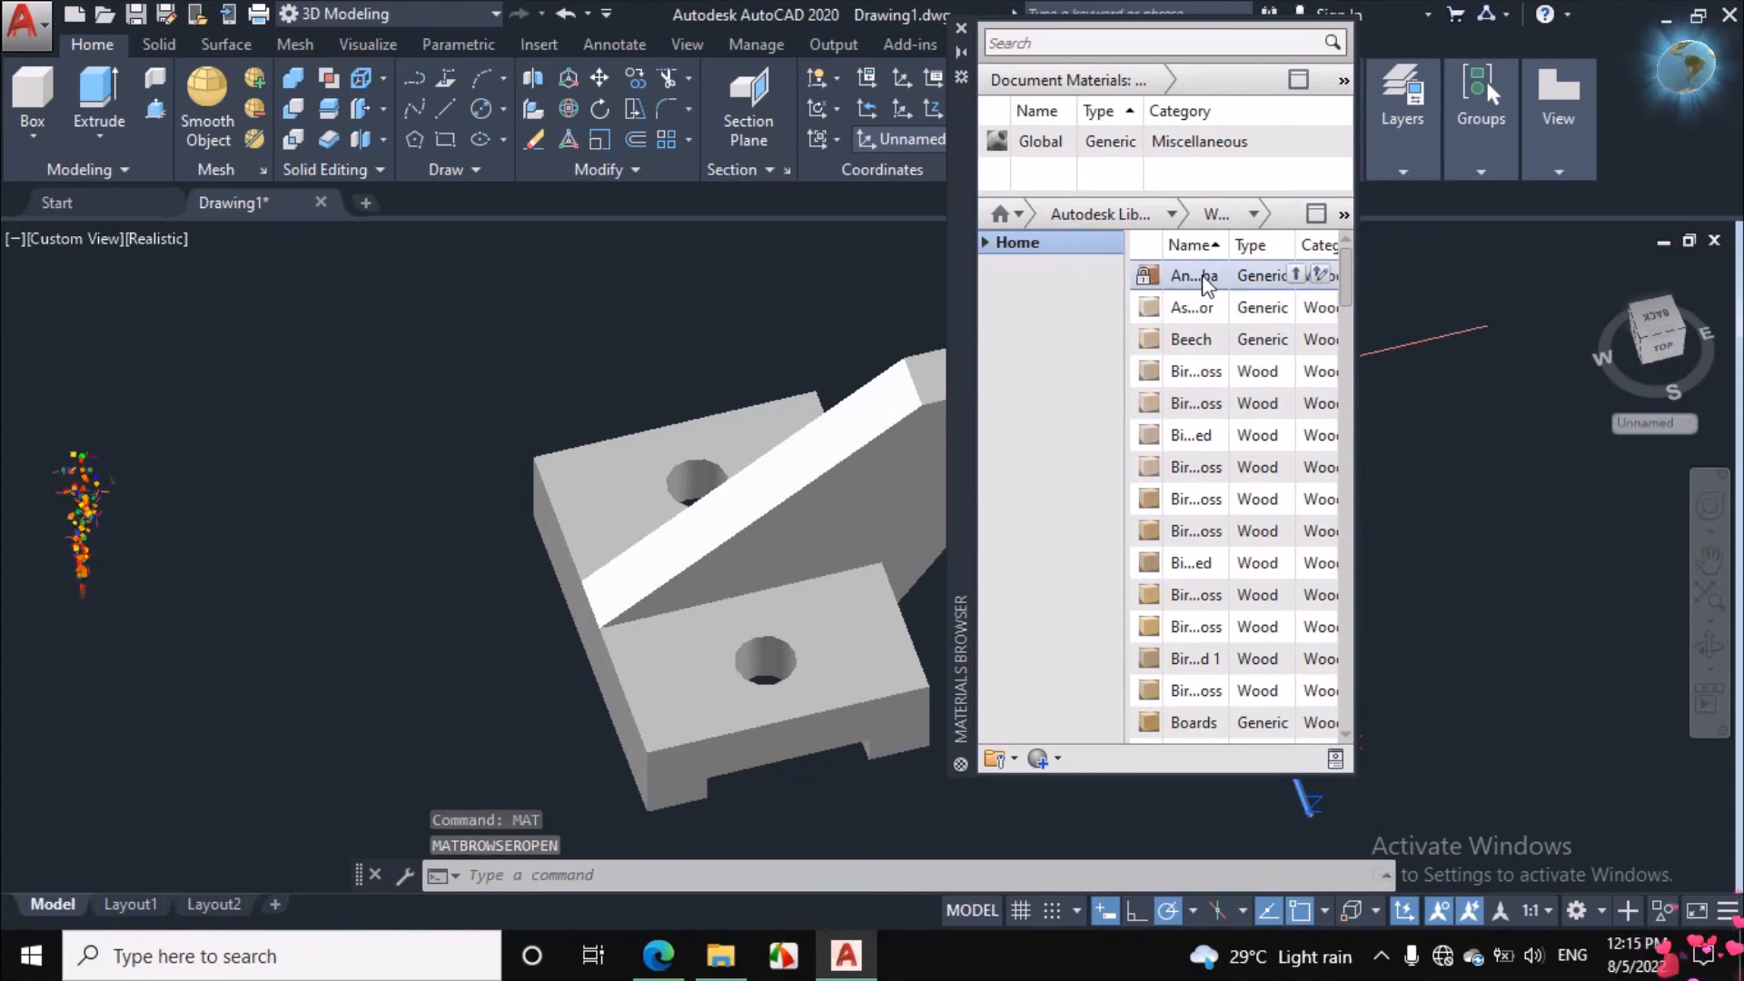
scroll(1155, 281, down, 2)
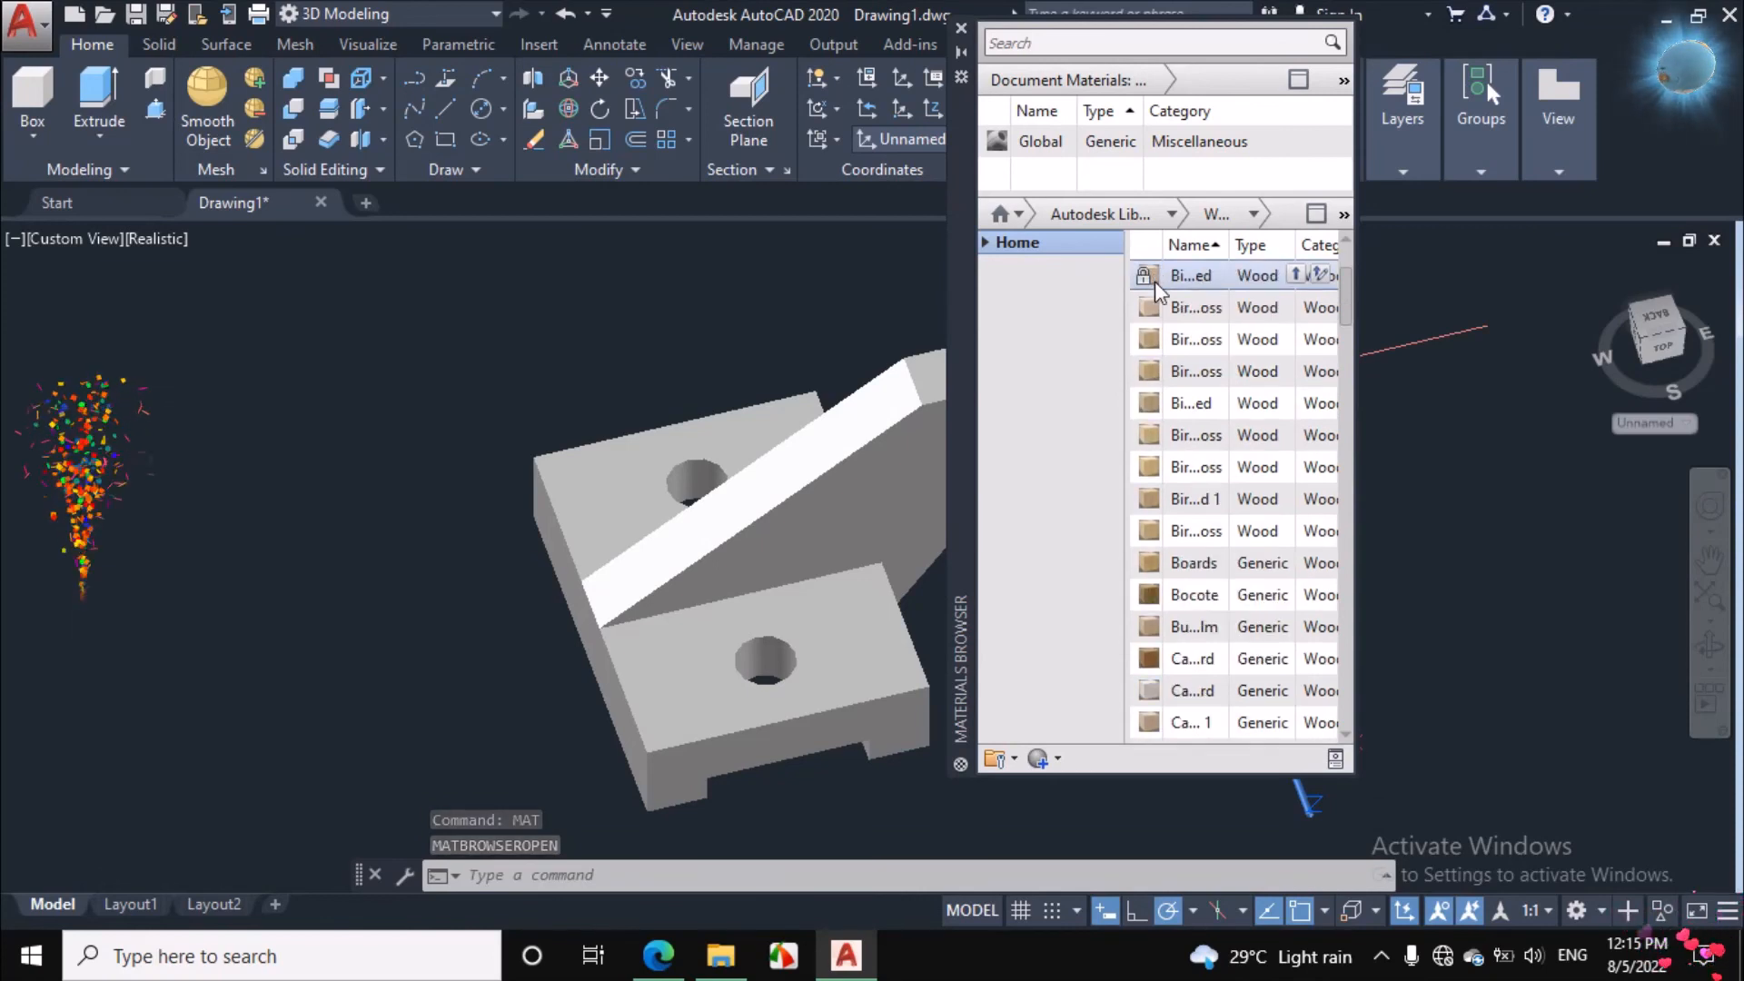
scroll(1157, 286, up, 2)
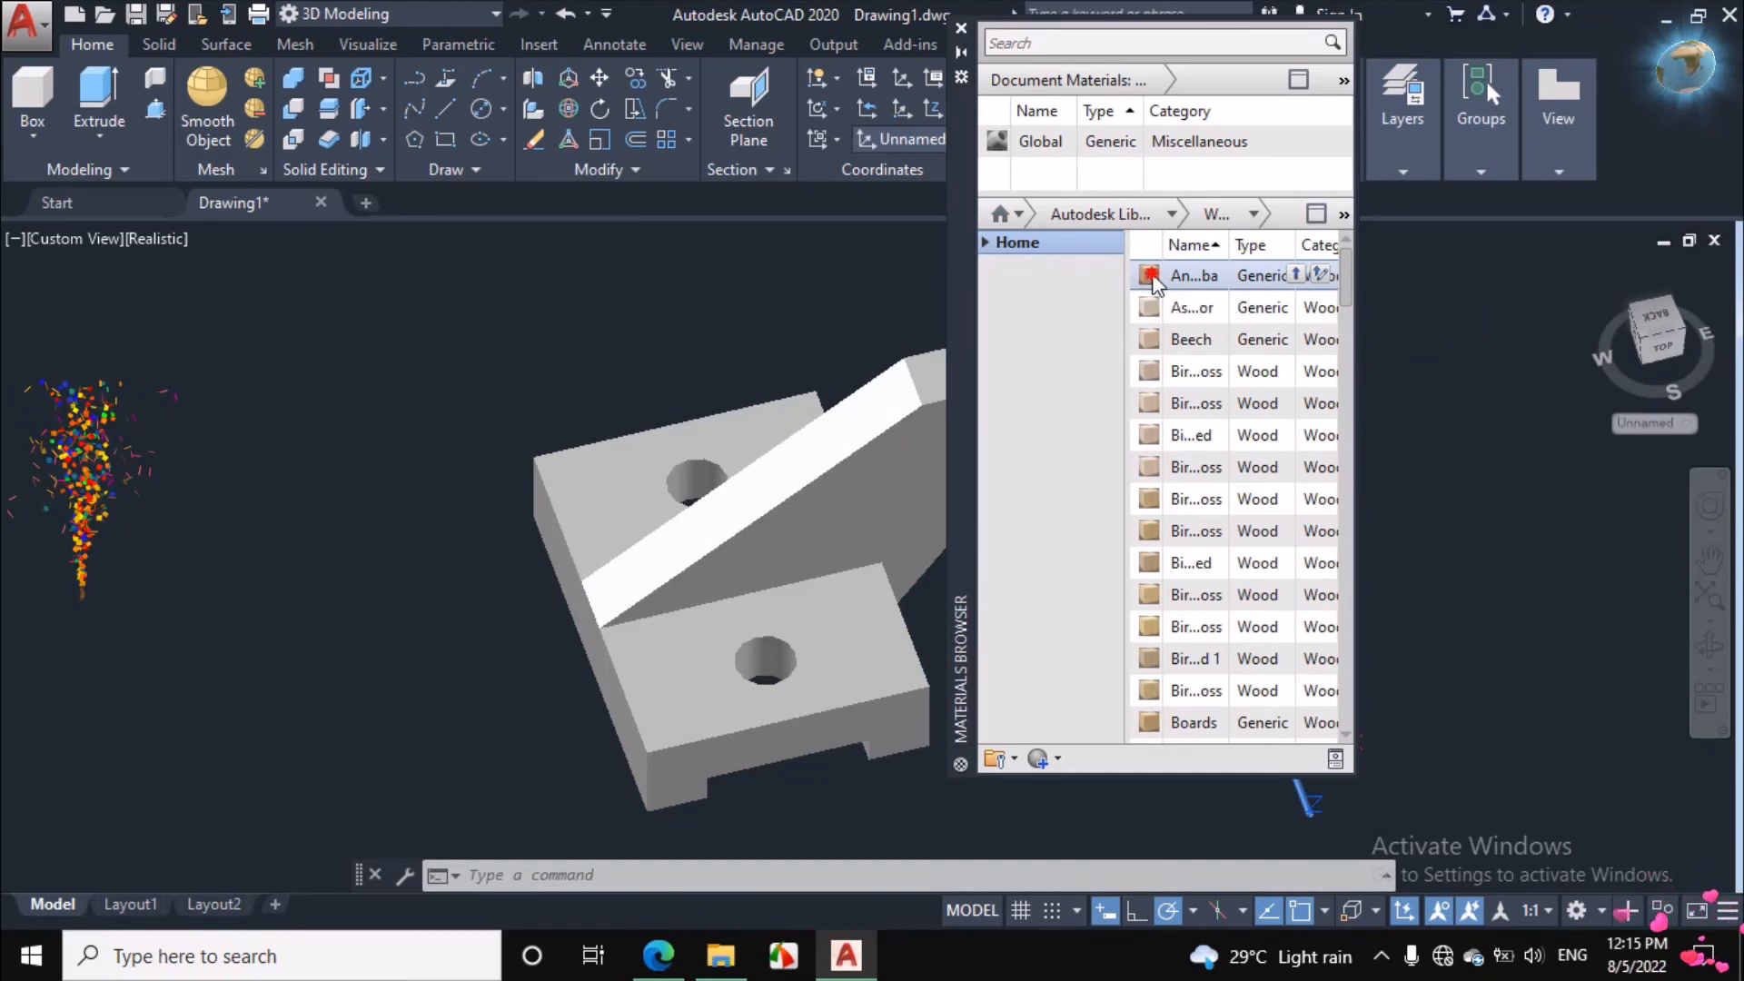
Step: Try the first wood material in the library on the bracket, followed by Beech
drag(1152, 274, 767, 505)
scroll(435, 592, down, 3)
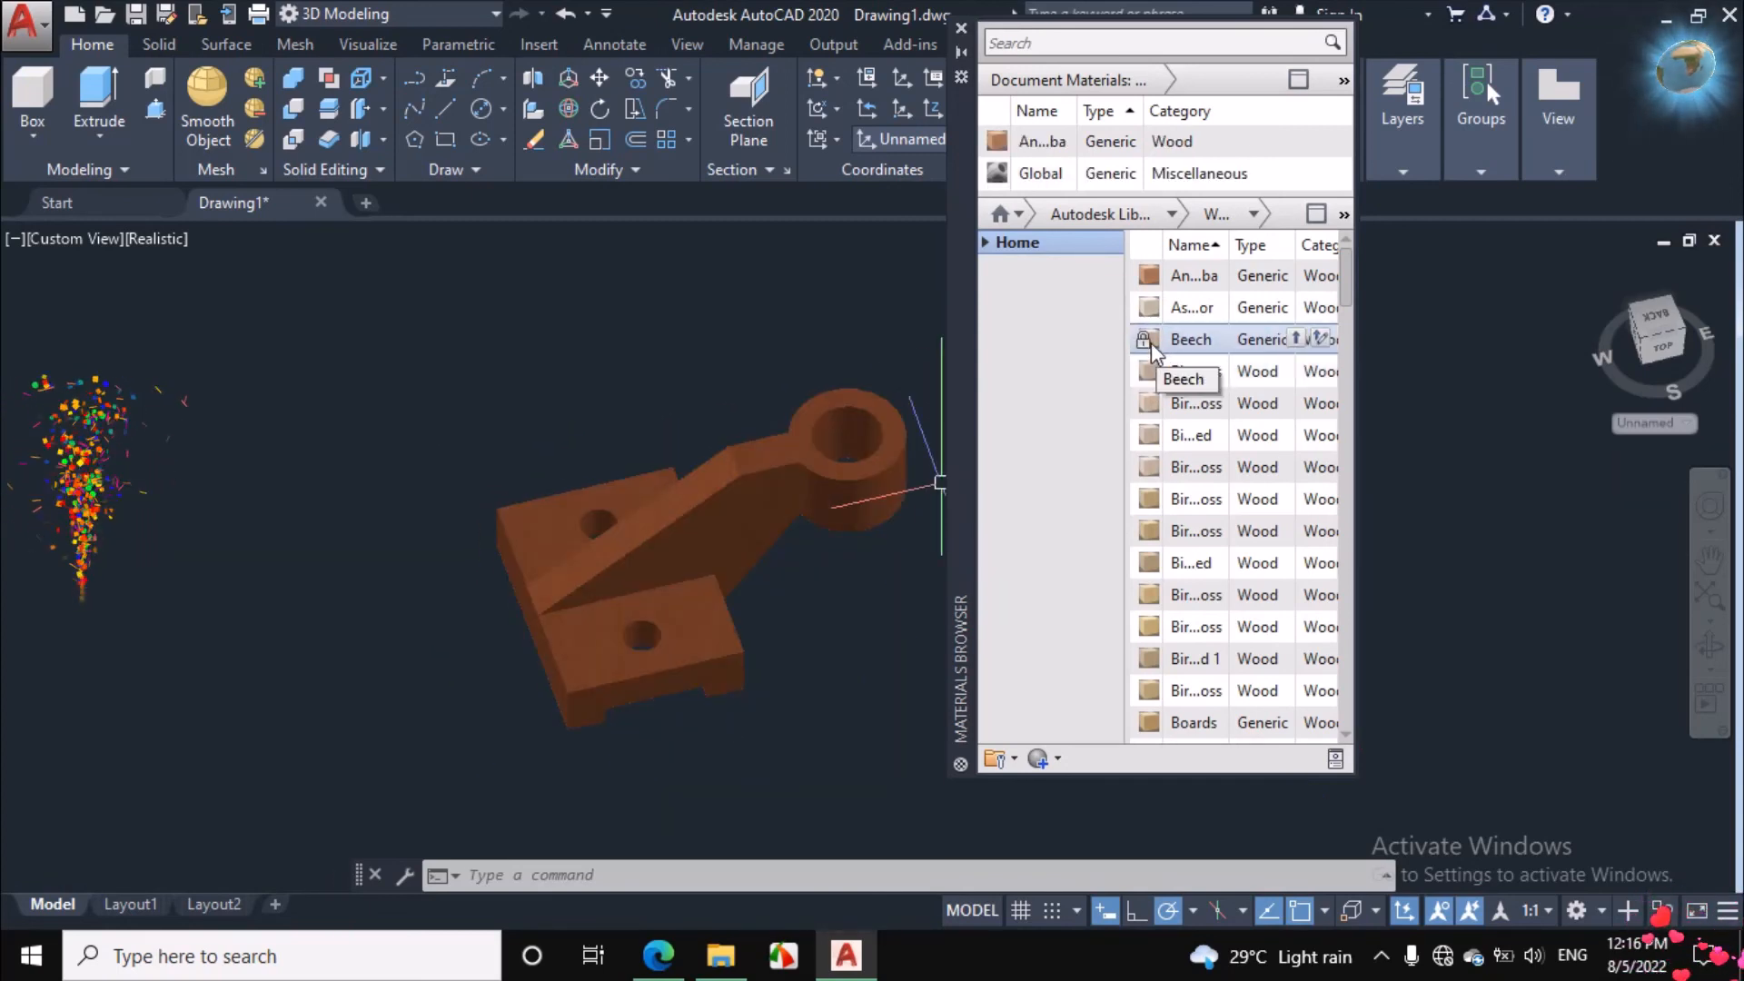
drag(1152, 343, 858, 489)
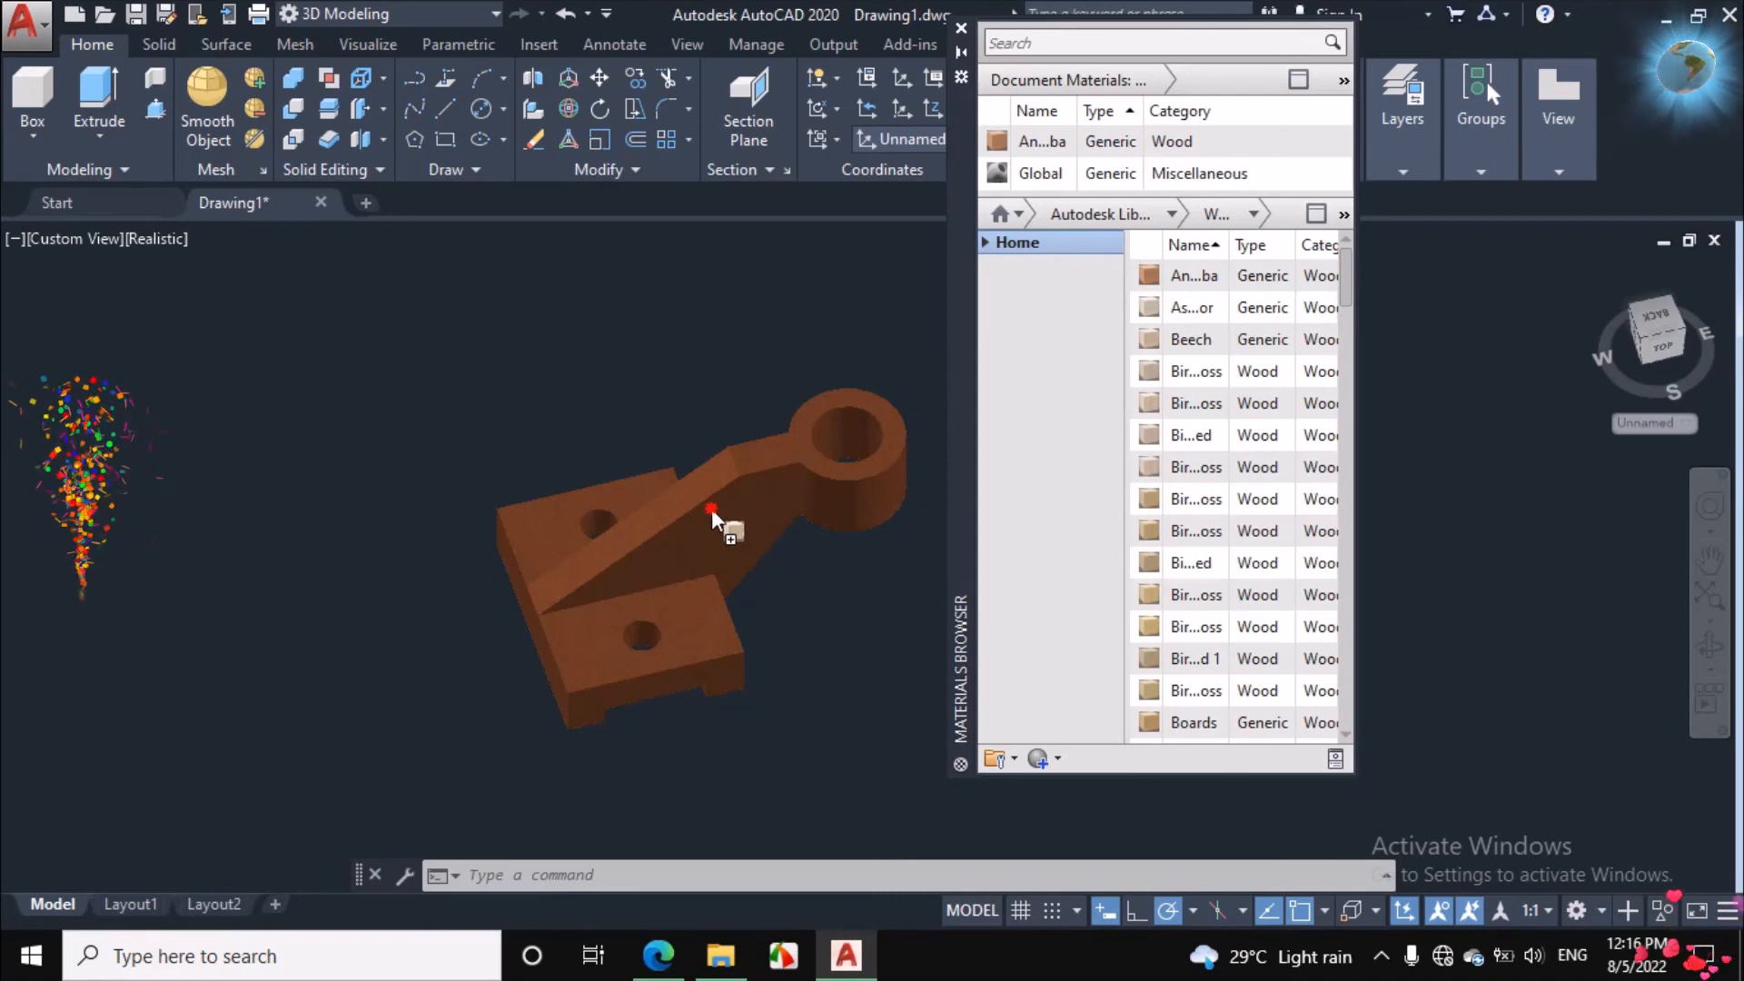
drag(688, 512, 688, 512)
Step: Apply a darker brown wood material from the library to the bracket and close the Materials Browser
scroll(689, 508, up, 5)
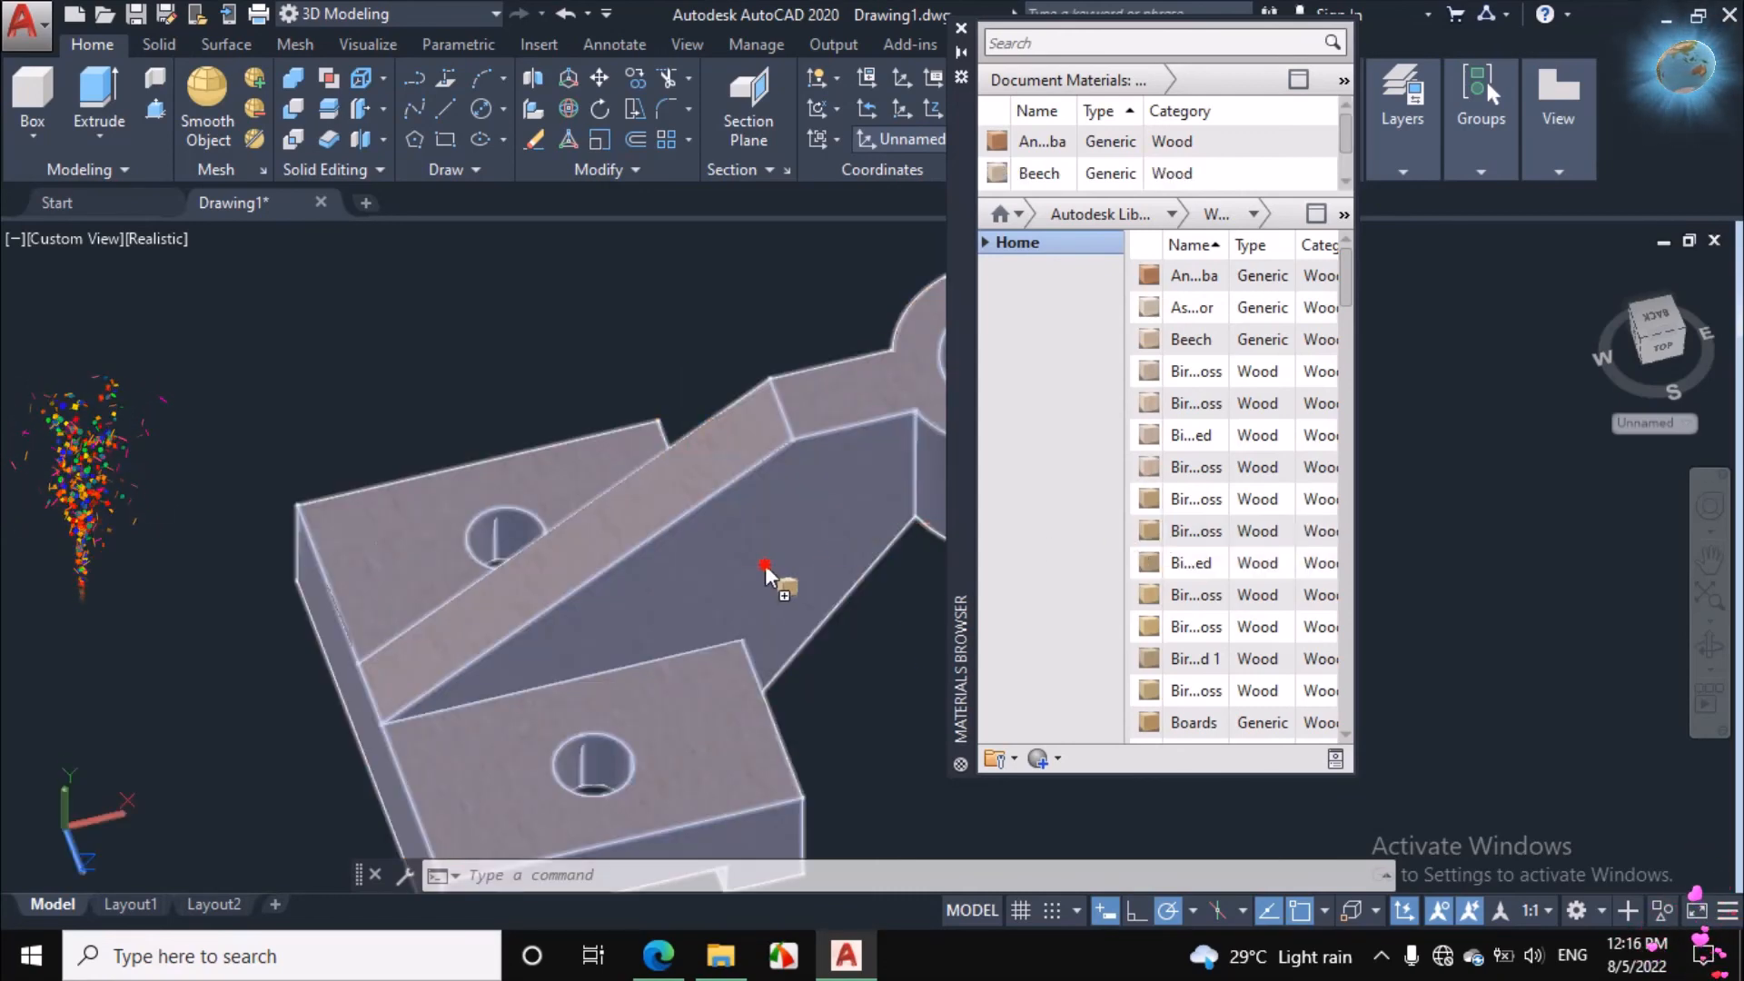
drag(725, 568, 725, 567)
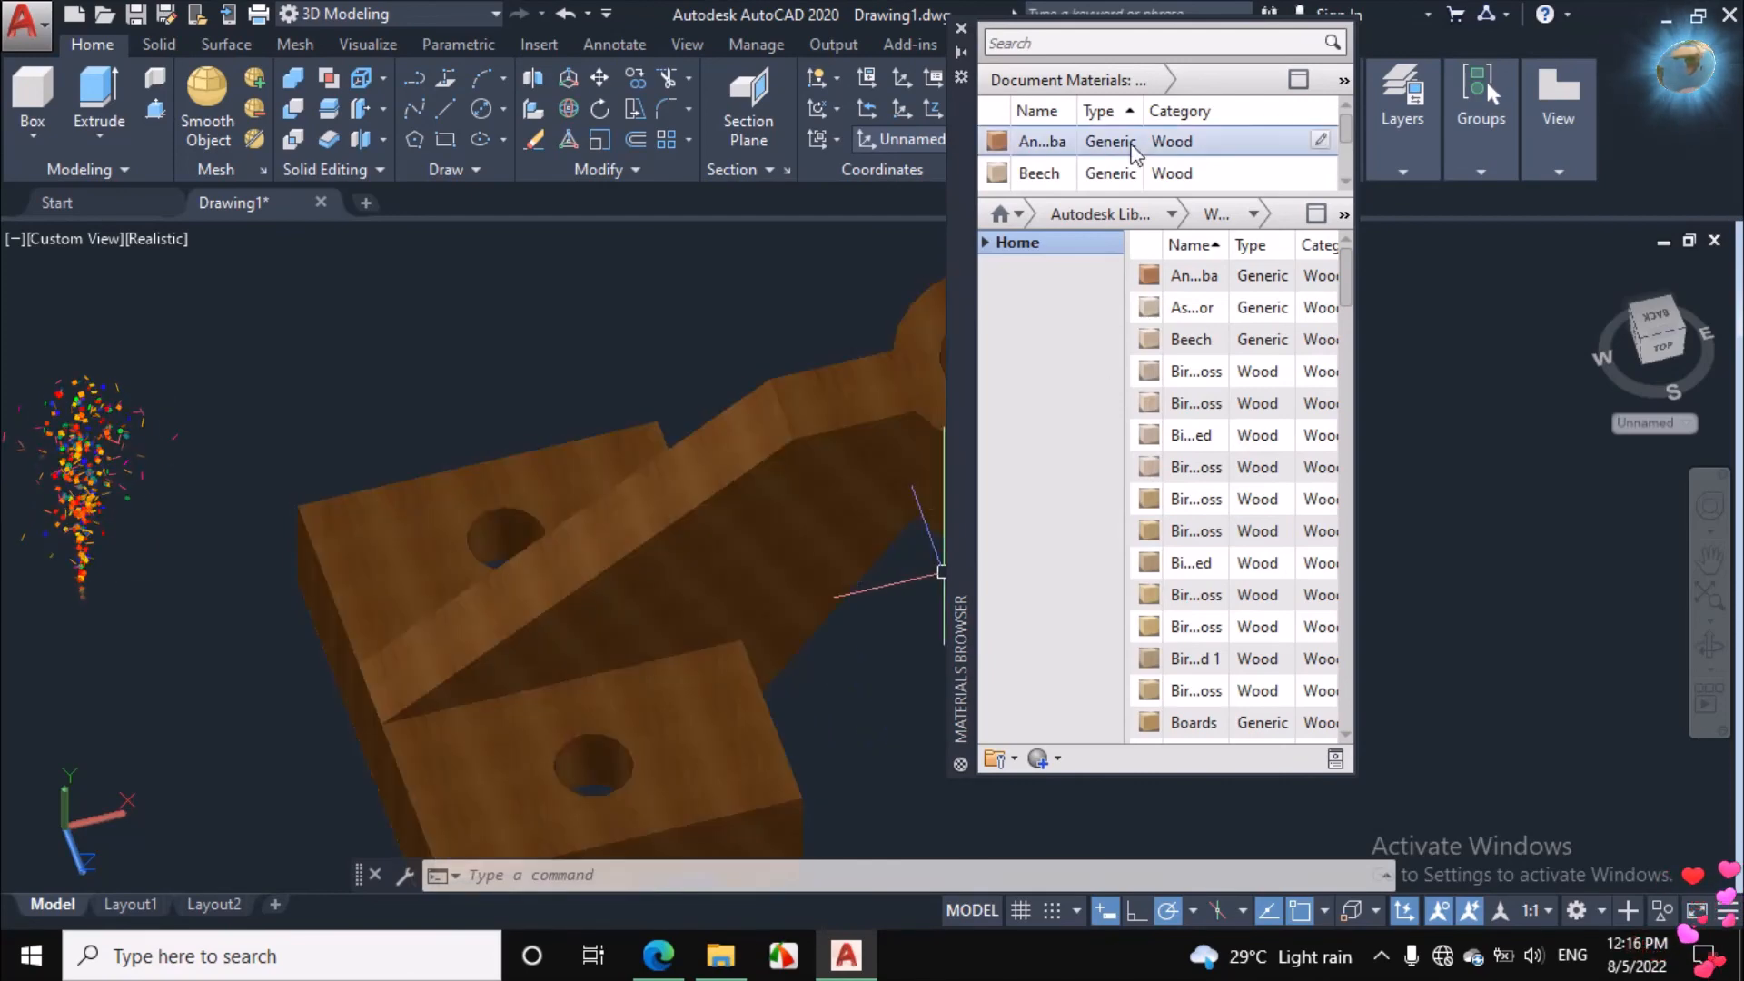
click(964, 31)
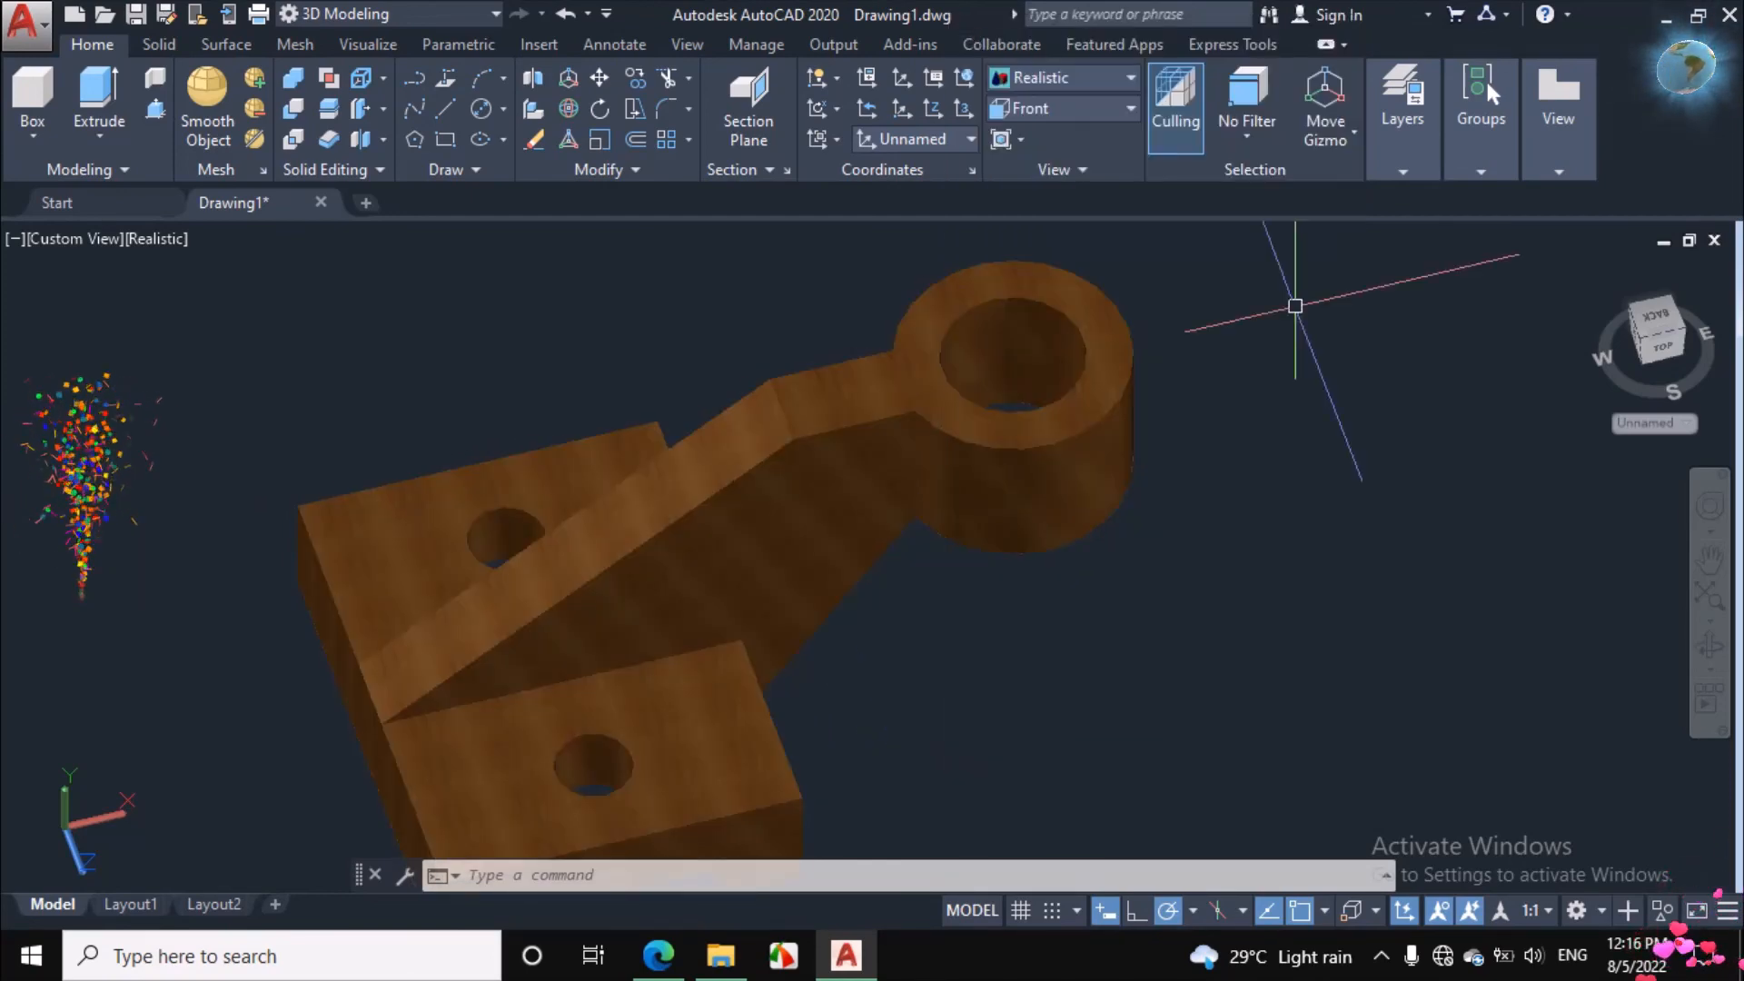
Step: Orbit around the wood-finished bracket to examine it from several angles
scroll(1351, 349, down, 2)
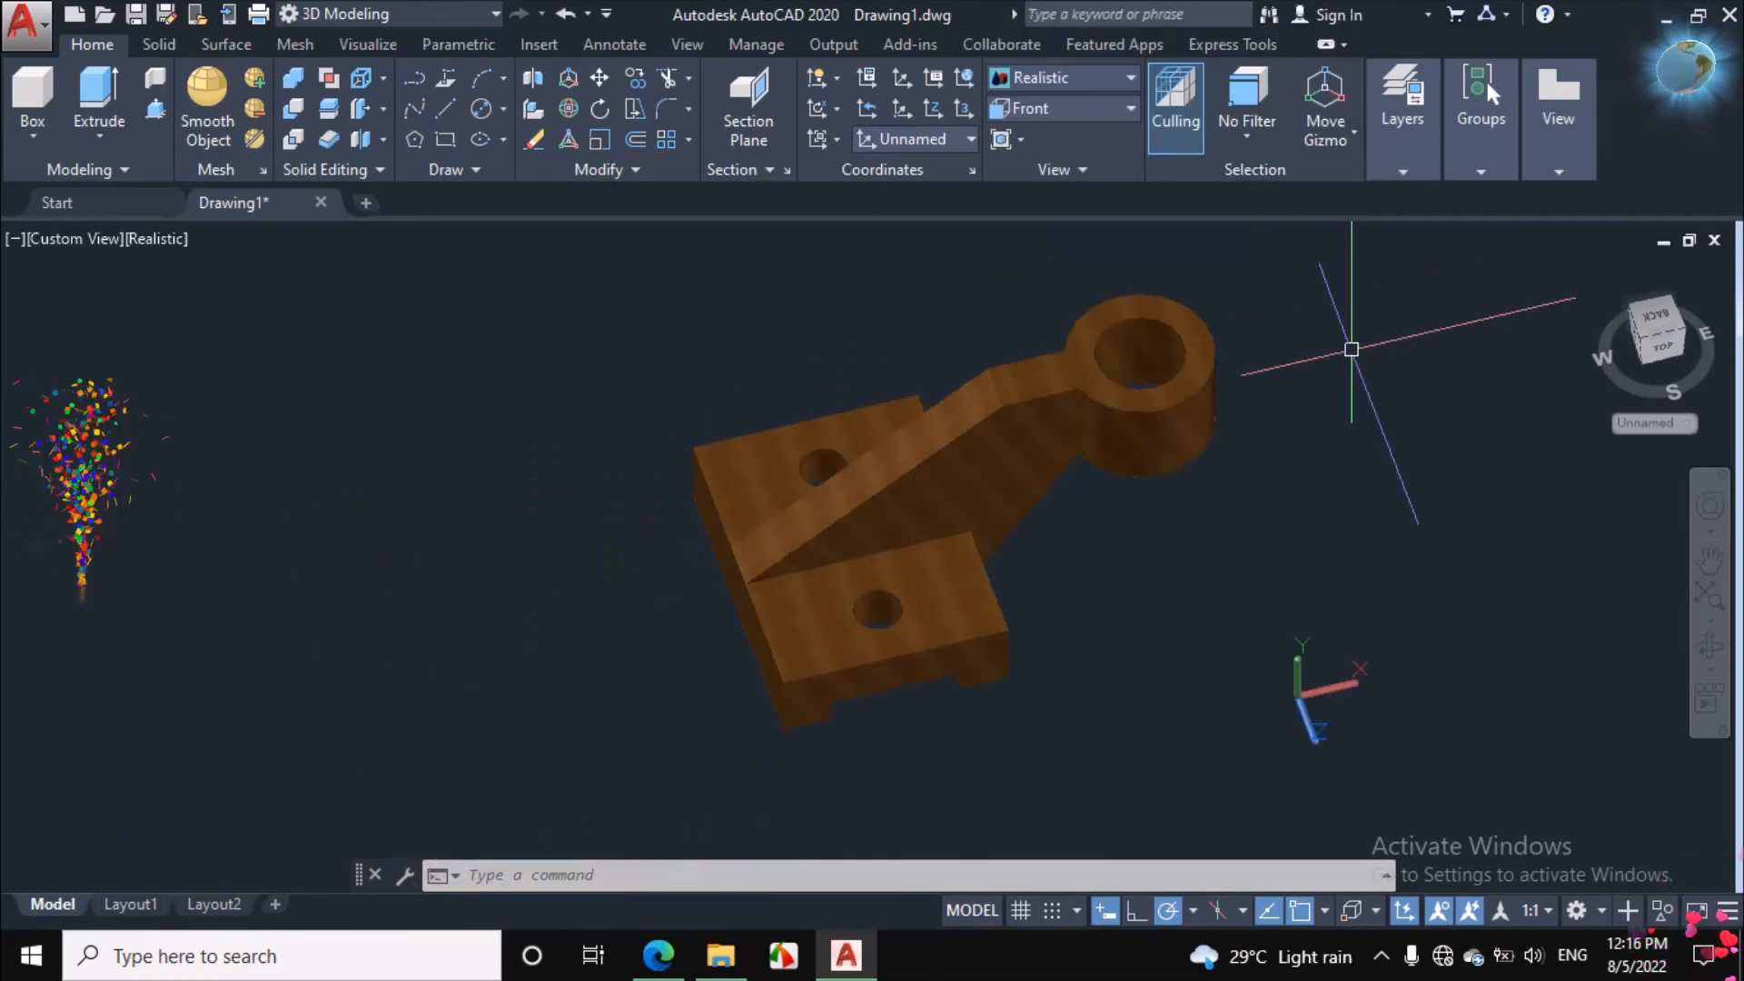
click(1710, 645)
drag(972, 625, 962, 471)
drag(1026, 611, 936, 553)
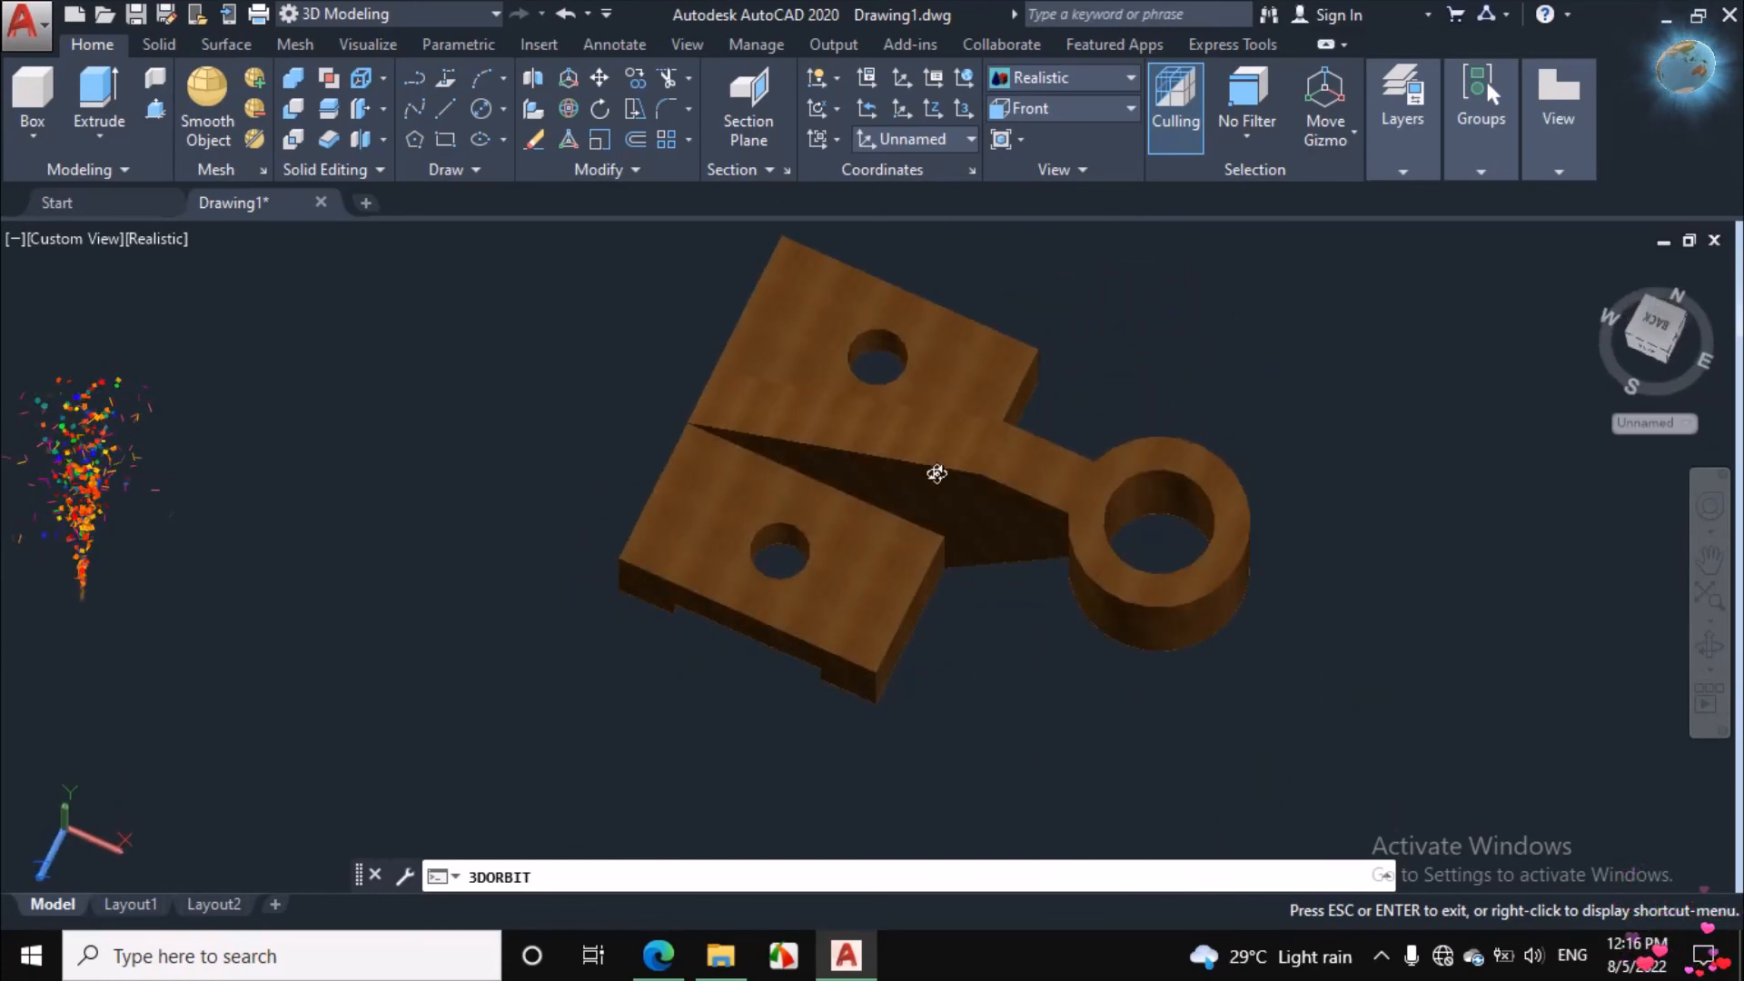
drag(937, 473, 1082, 431)
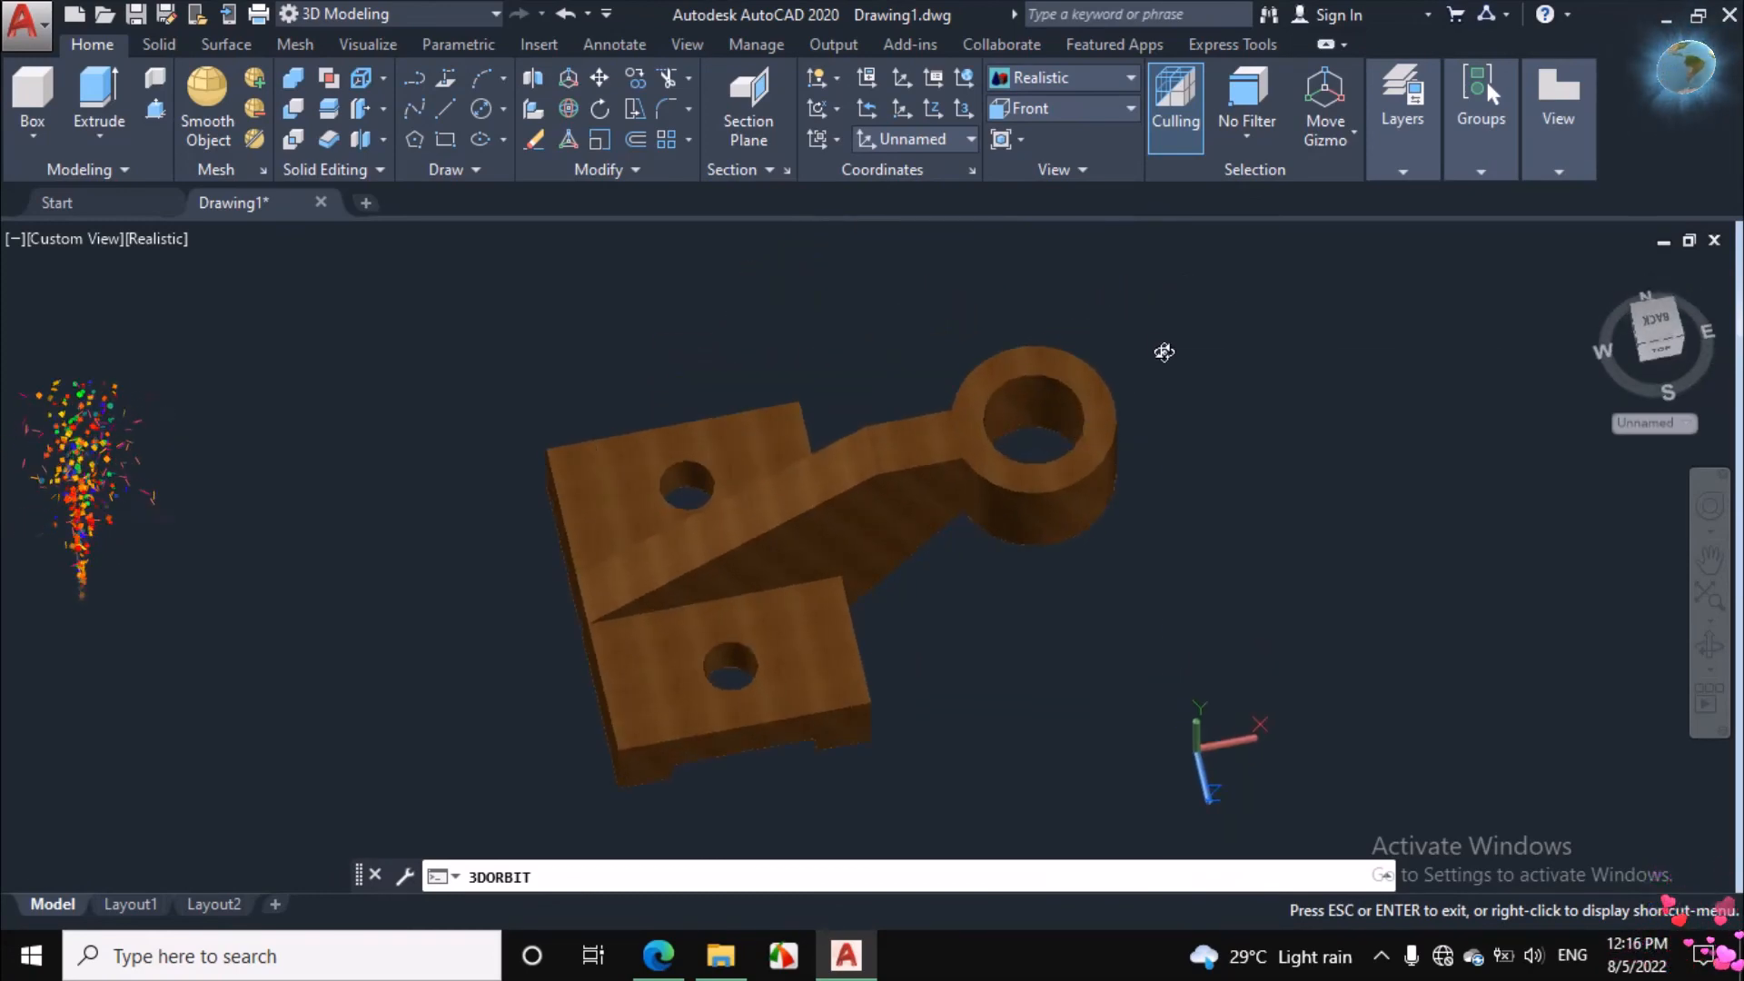